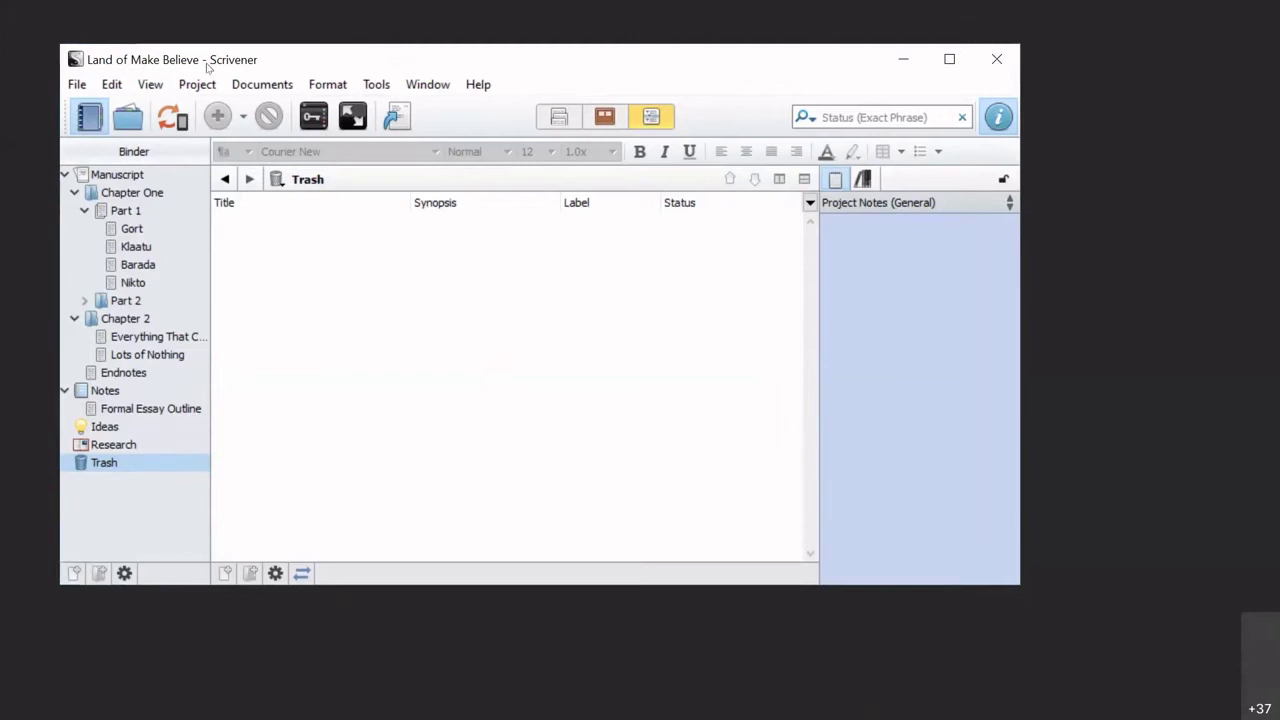
- Create a new project named "Sample Project" from the Non-Fiction (with Sub-Heads) template
left_click(78, 87)
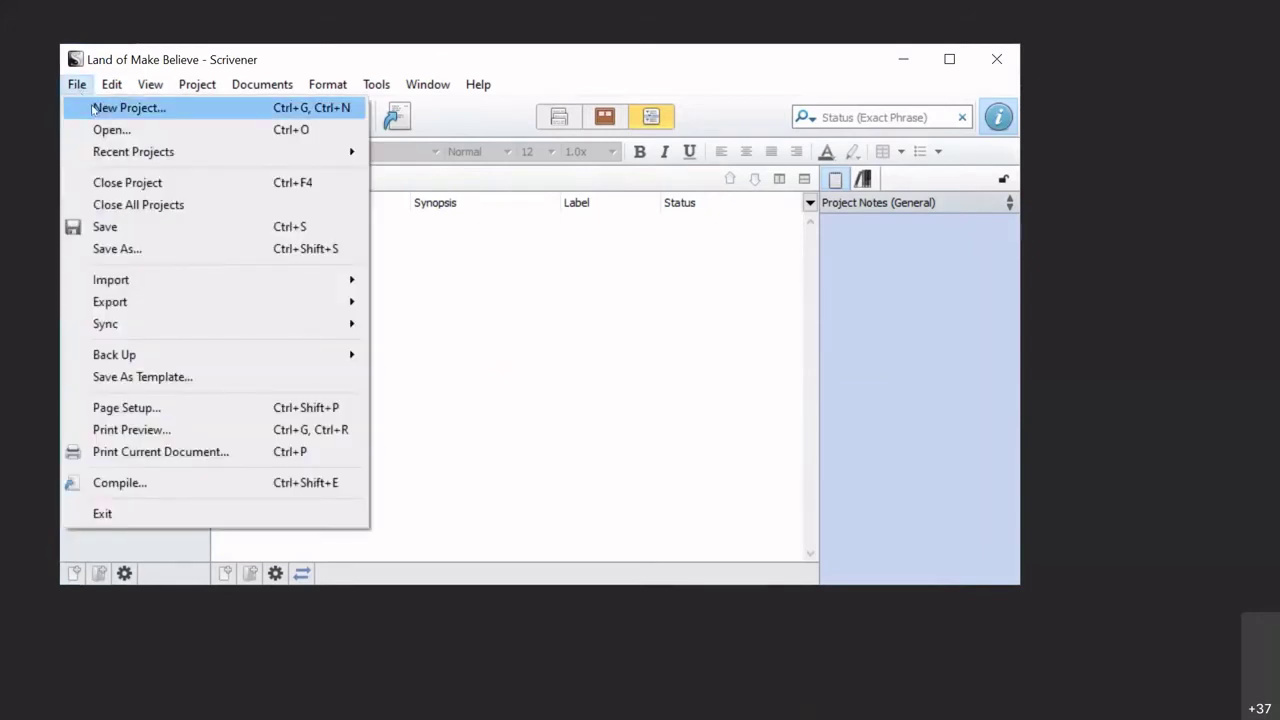
left_click(114, 110)
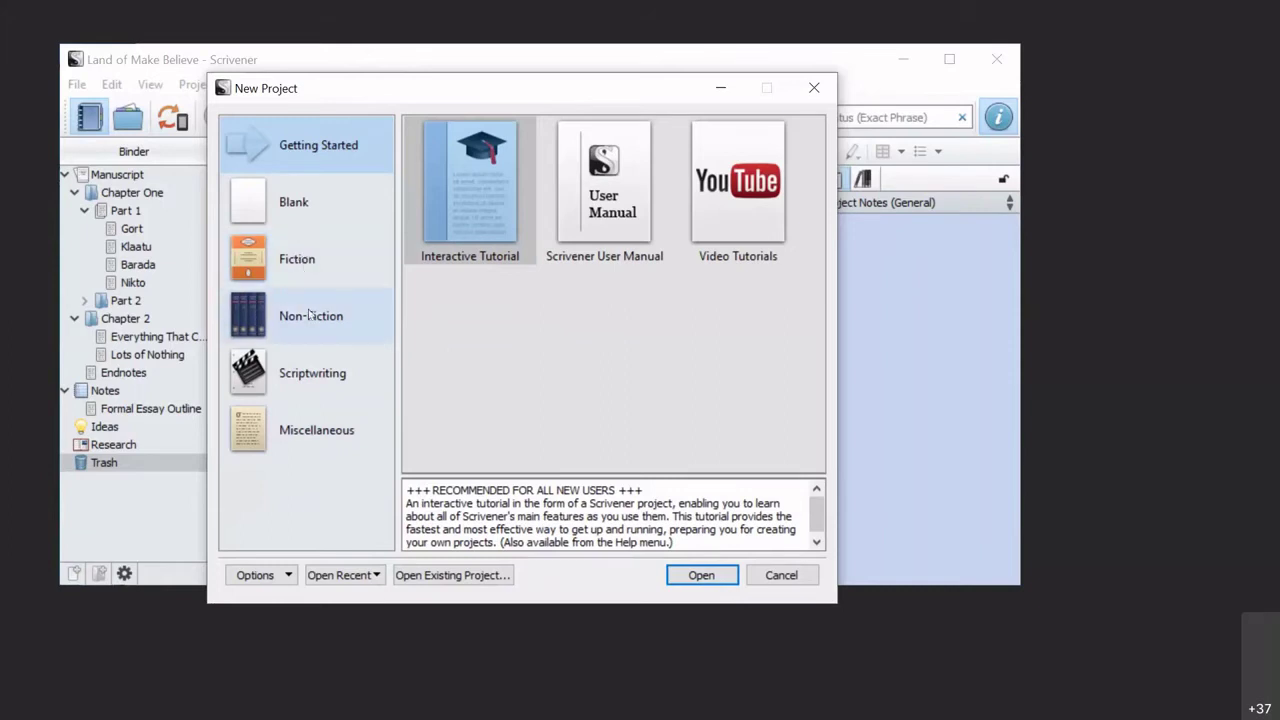
left_click(325, 424)
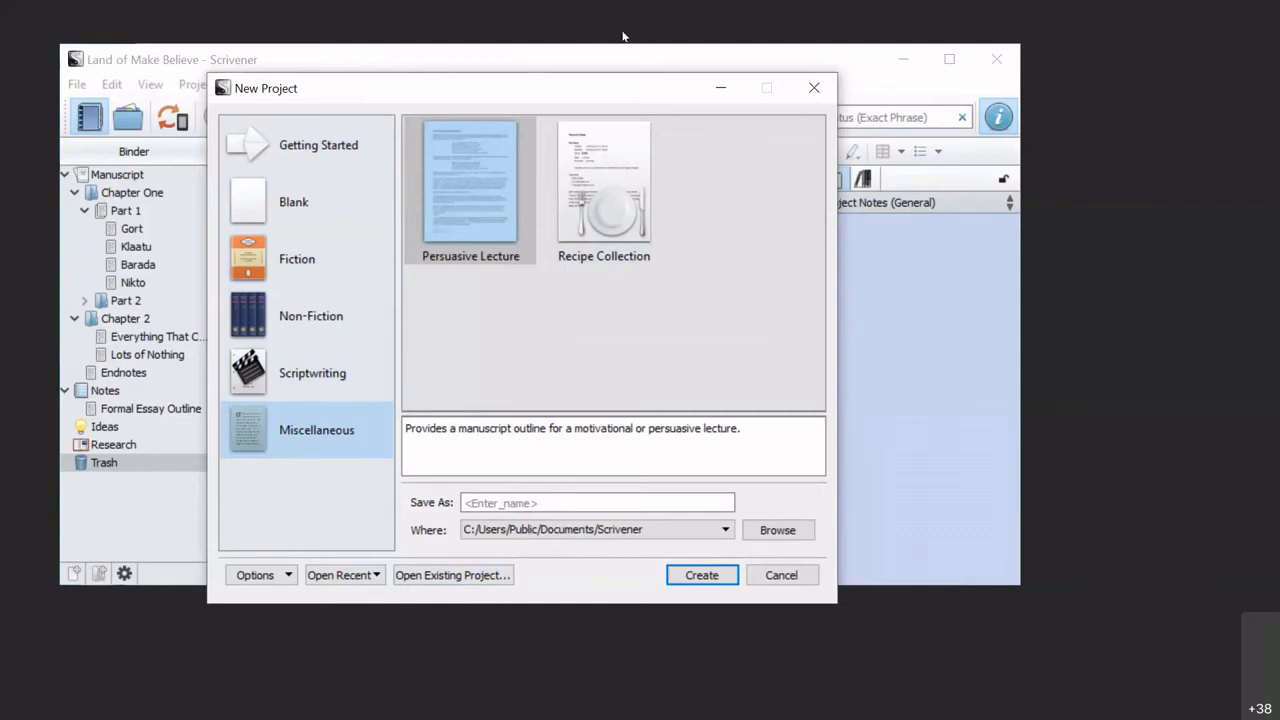
left_click(623, 340)
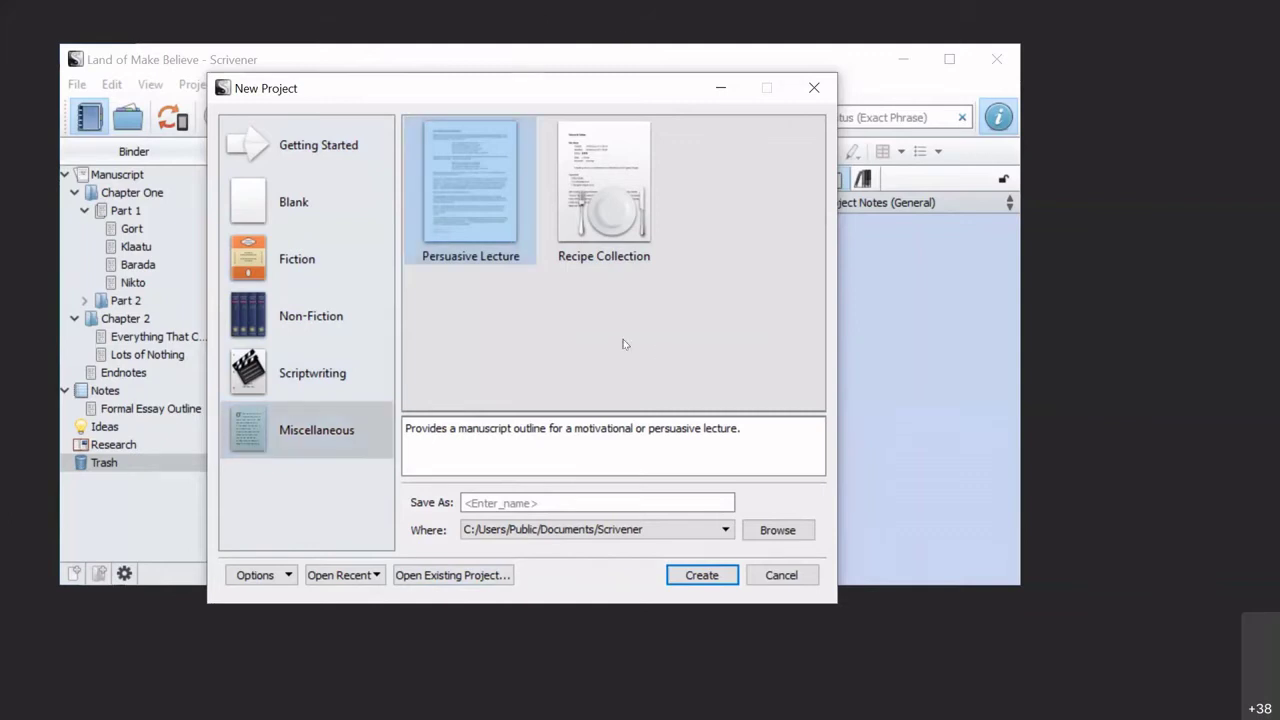
left_click(307, 314)
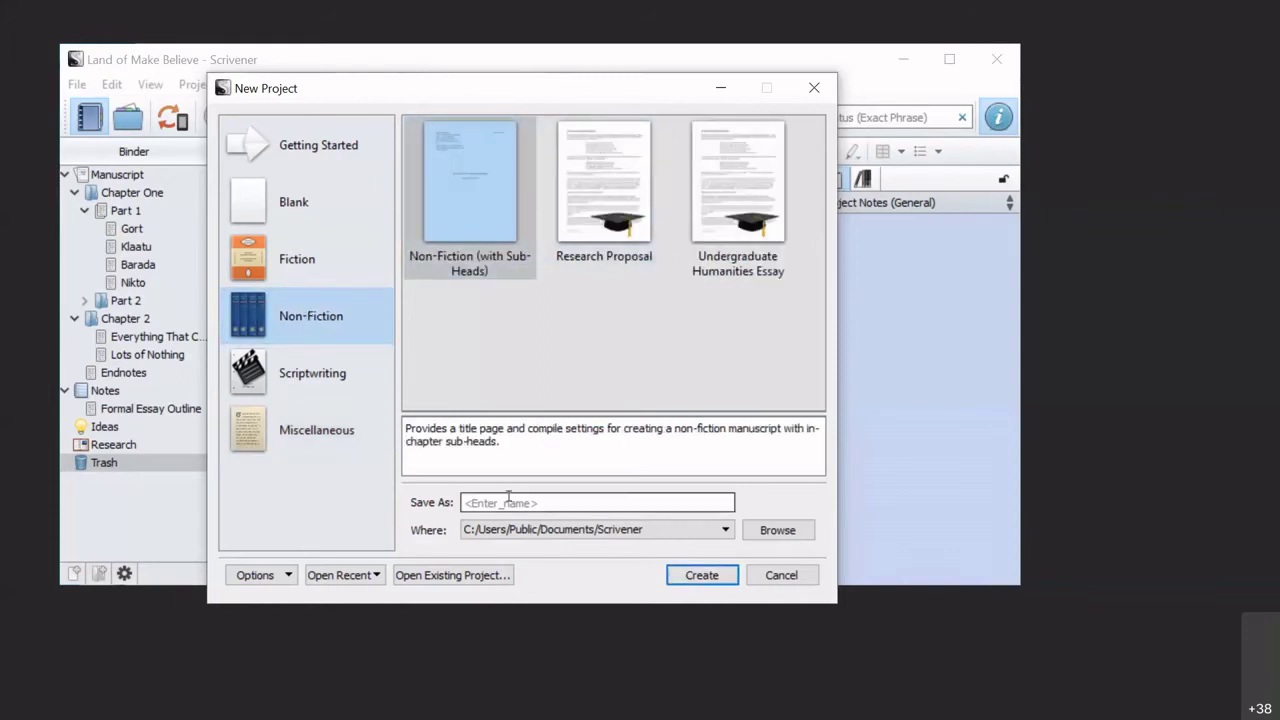
left_click(660, 502)
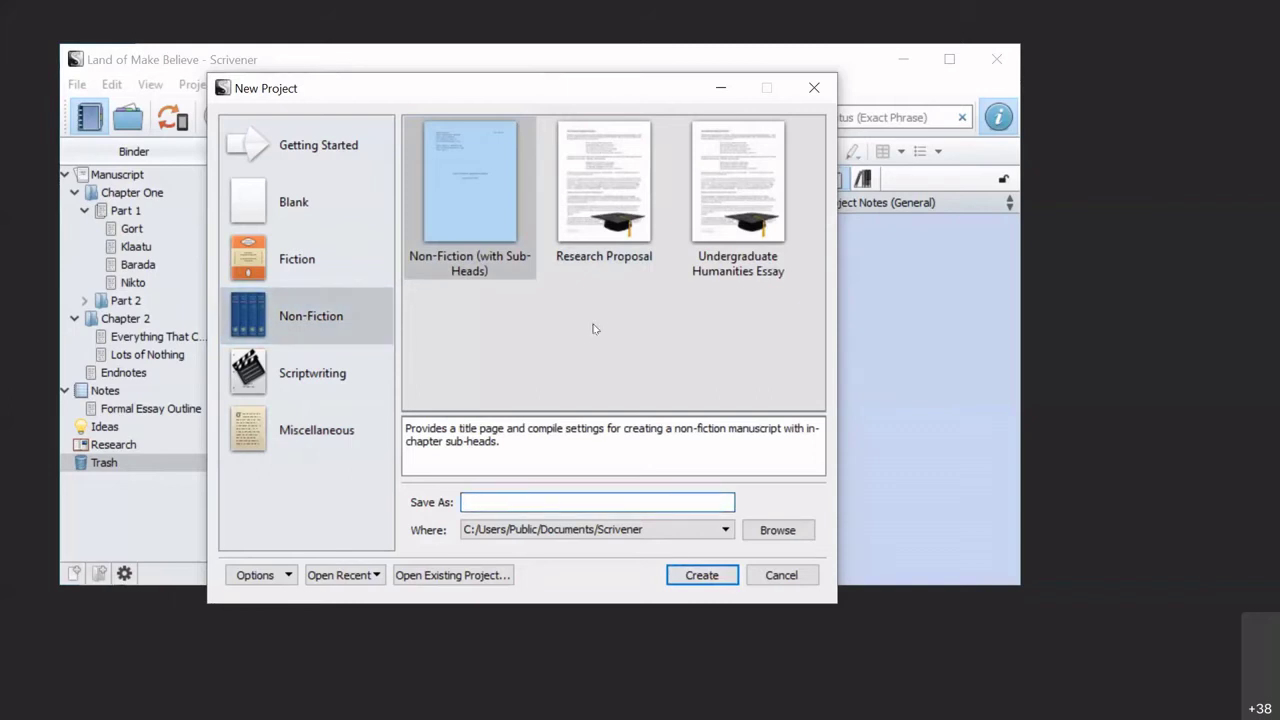
type("Sample Project")
key("Return")
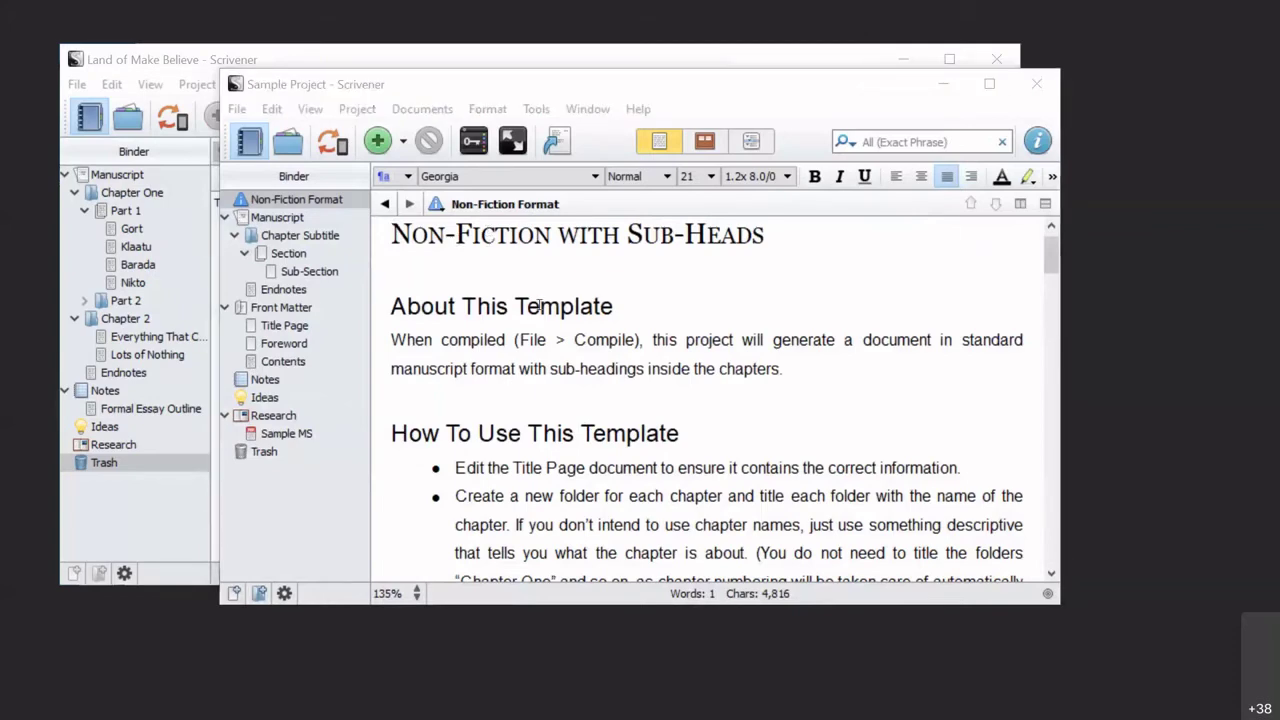
- Read through the Non-Fiction Format notes and examine the Manuscript's chapter, section and sub-section structure
scroll(538, 305, "down", 4)
scroll(538, 310, "down", 10)
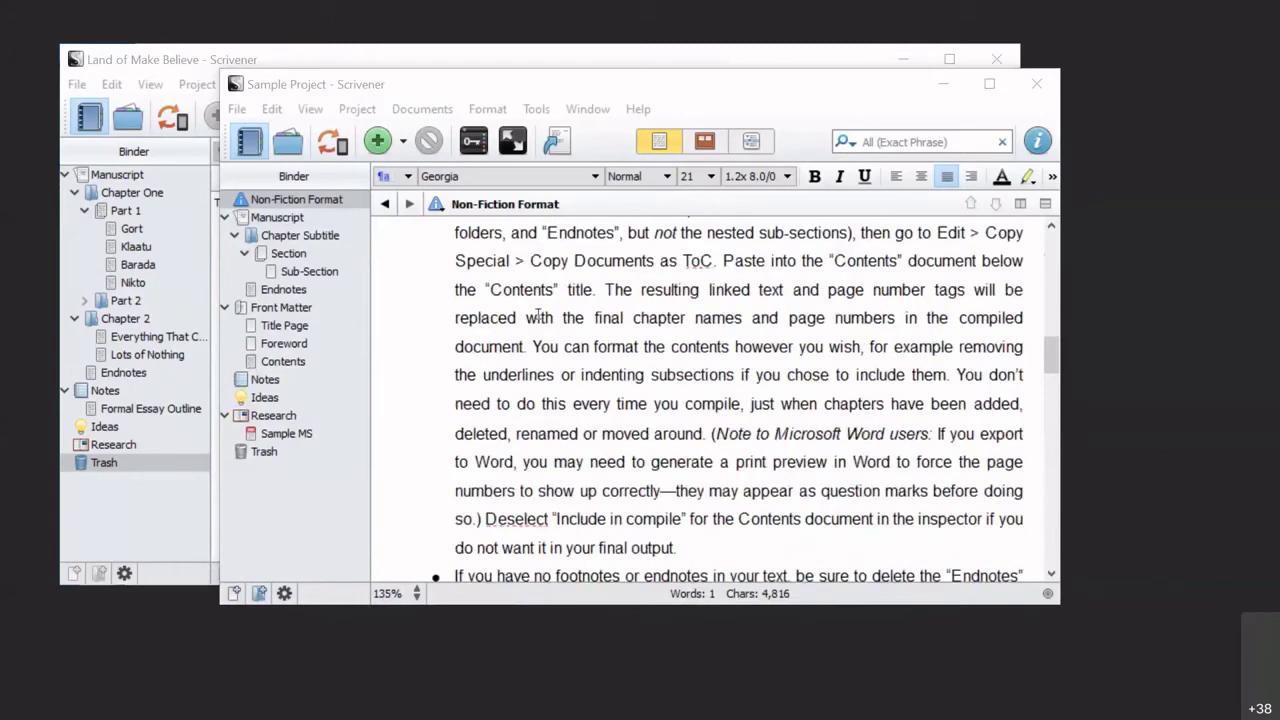
scroll(537, 313, "up", 8)
scroll(537, 313, "up", 6)
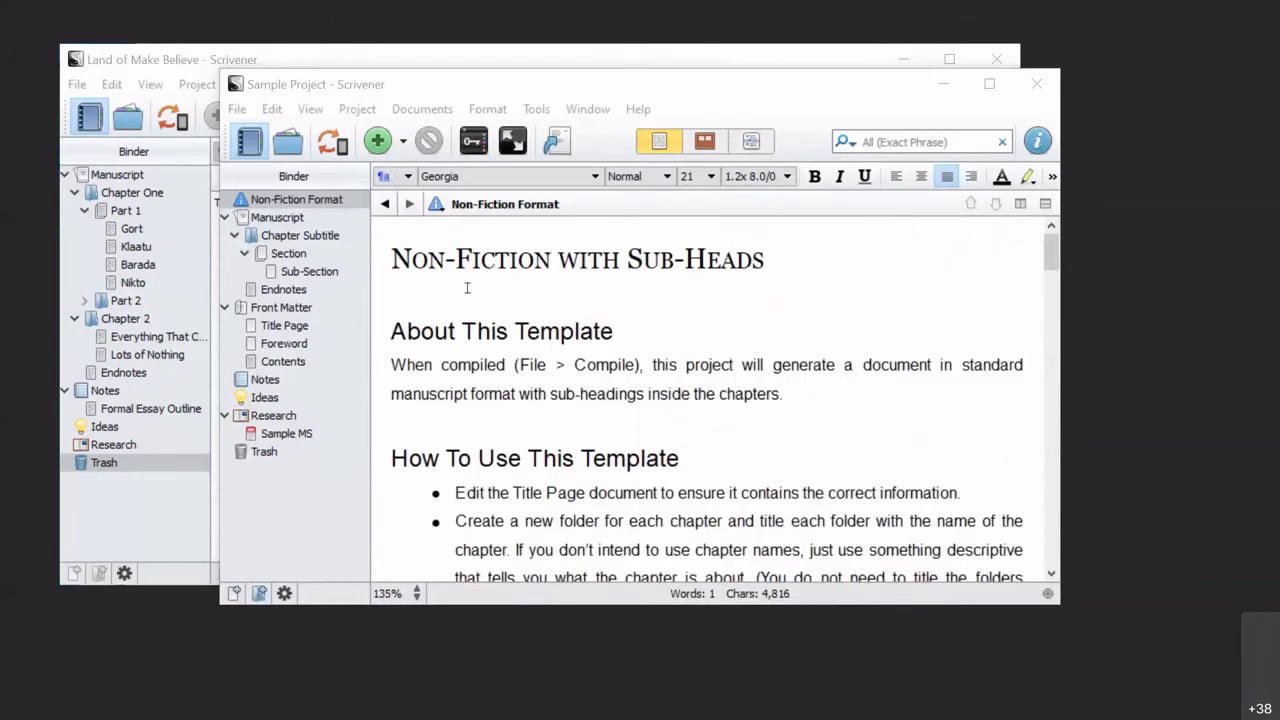
left_click(277, 218)
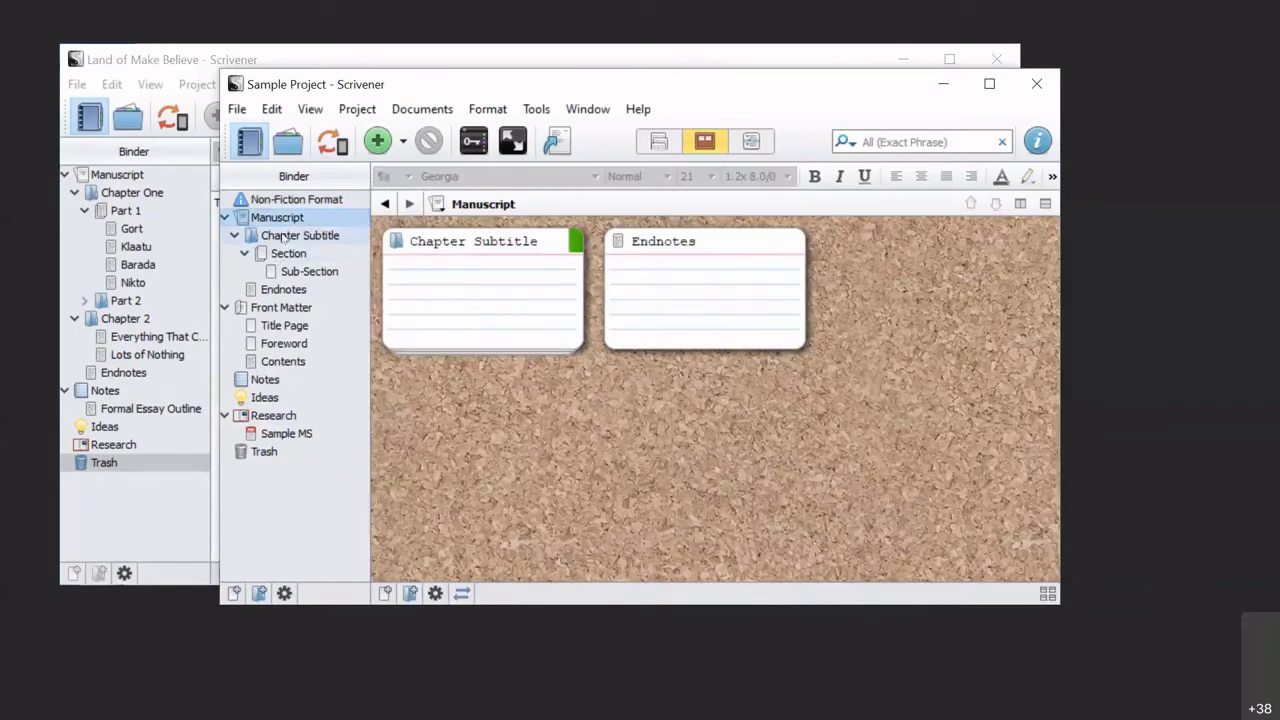
left_click(283, 237)
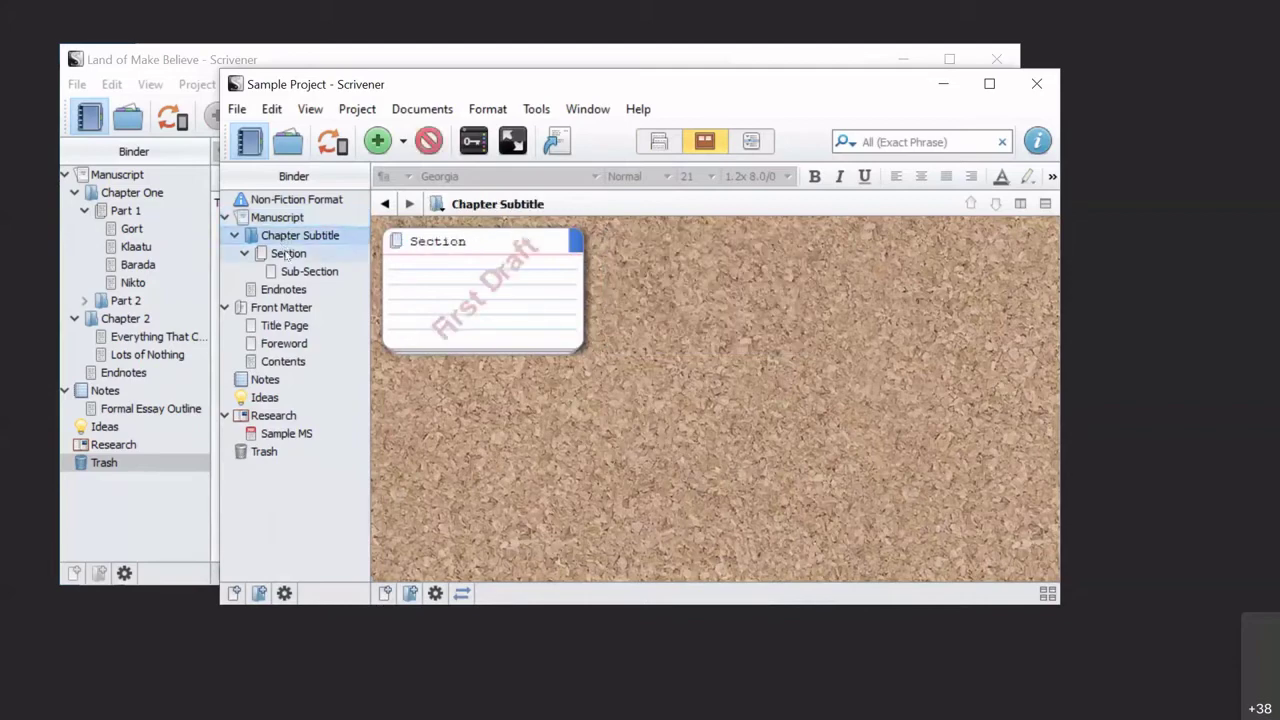
left_click(288, 254)
left_click(297, 272)
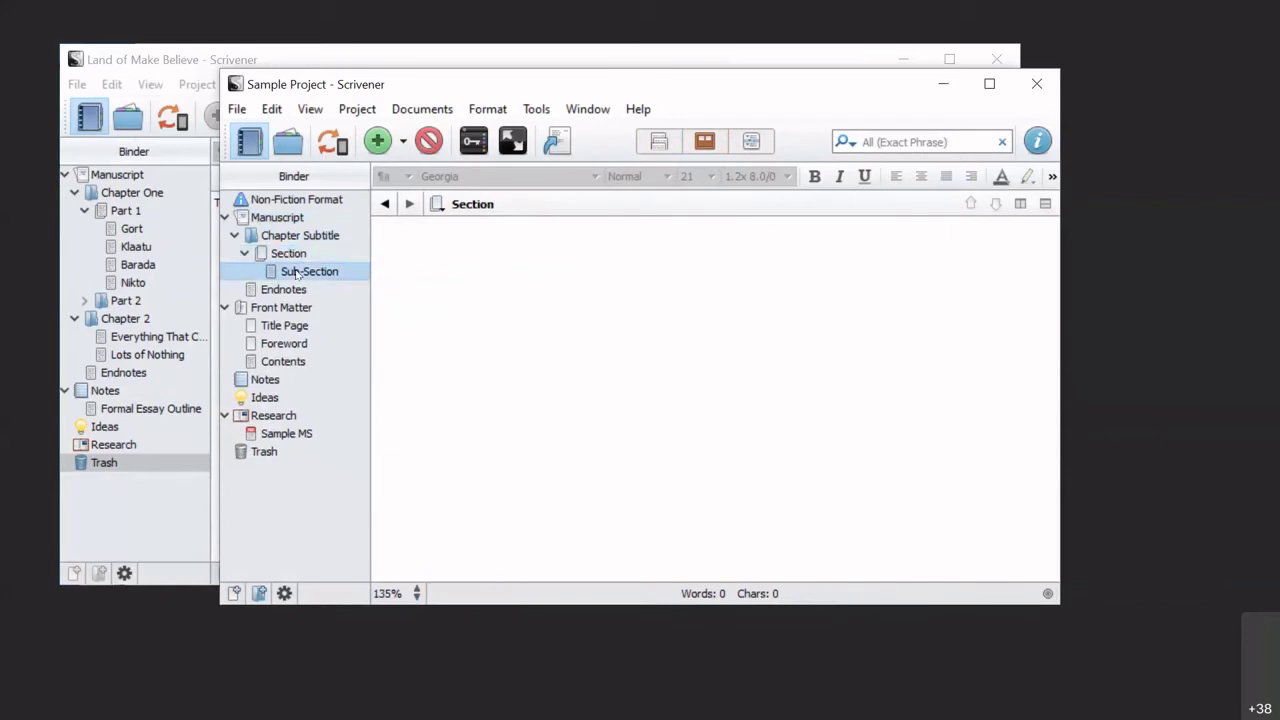
left_click(295, 257)
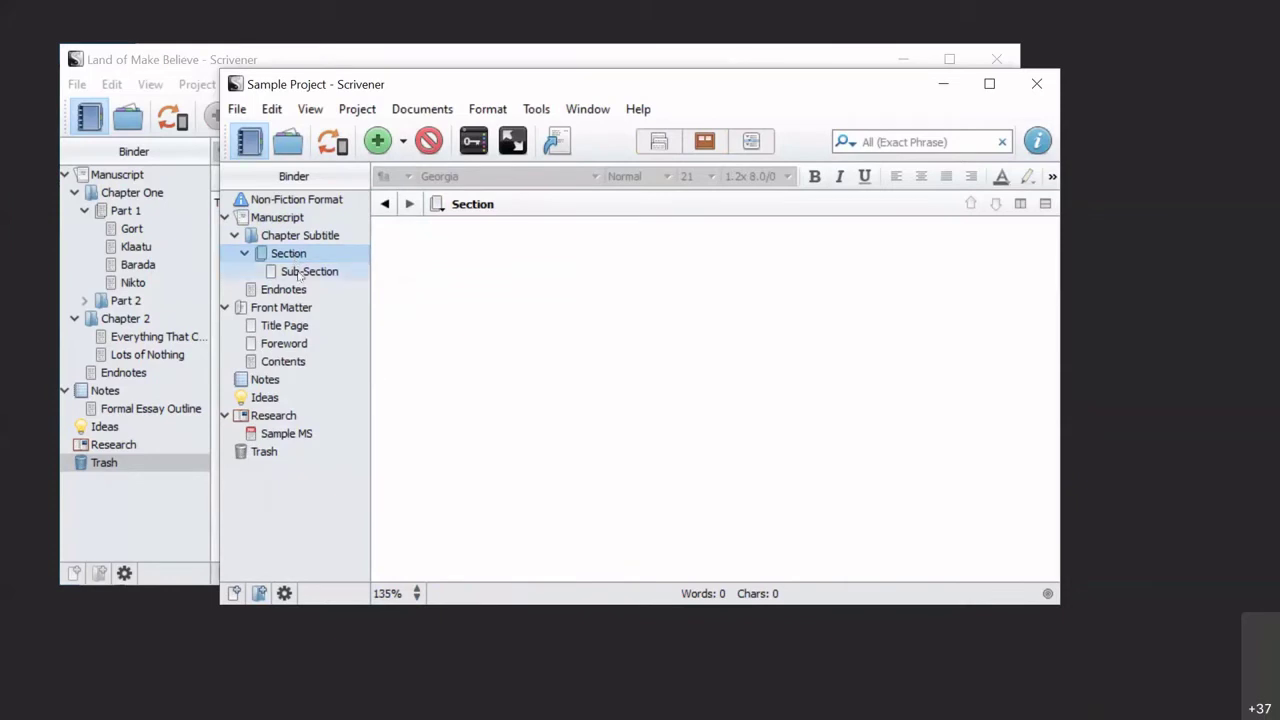
- Duplicate the Sub-Section document under Section twice, keeping the default names
left_click(299, 273)
right_click(299, 273)
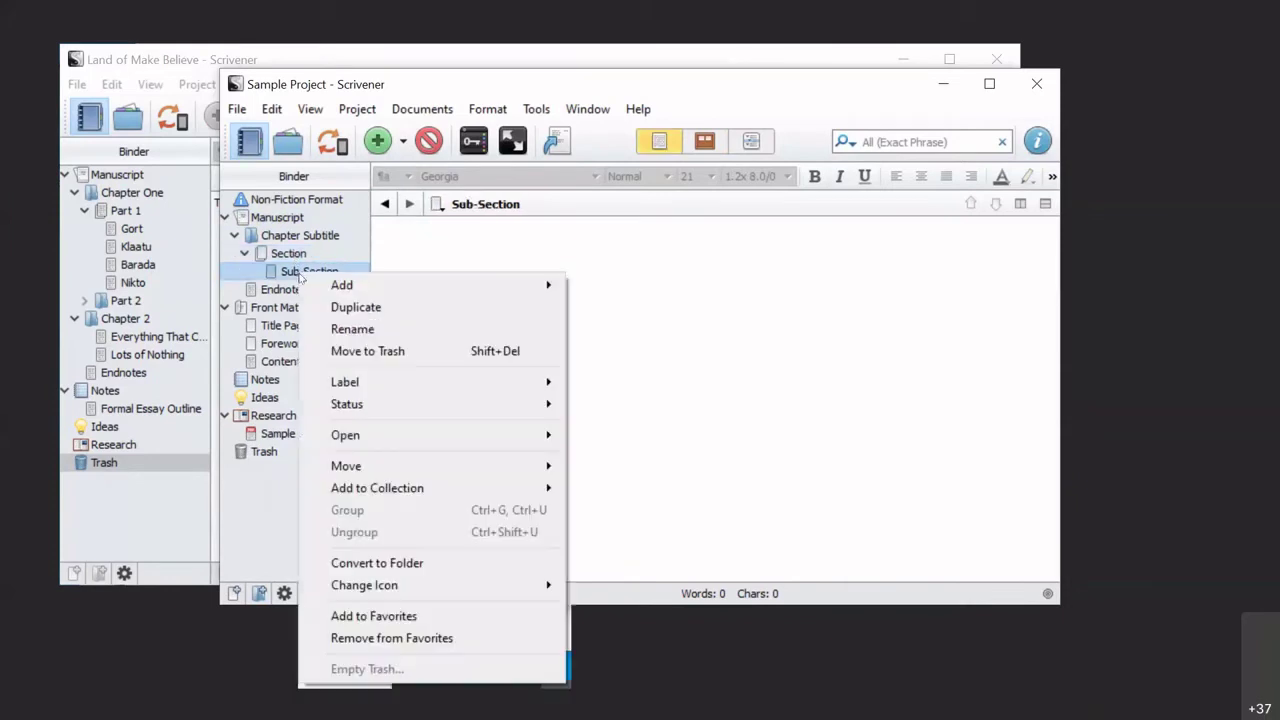
left_click(340, 306)
key("Return")
right_click(327, 274)
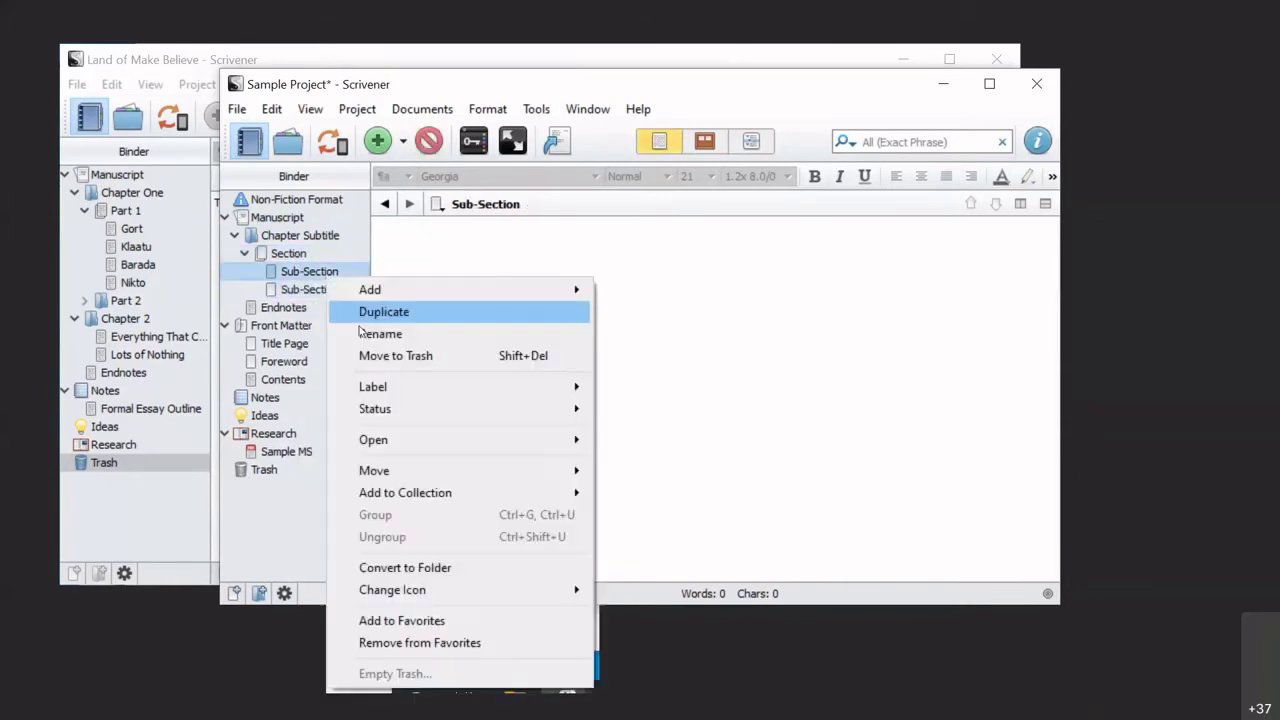
left_click(361, 318)
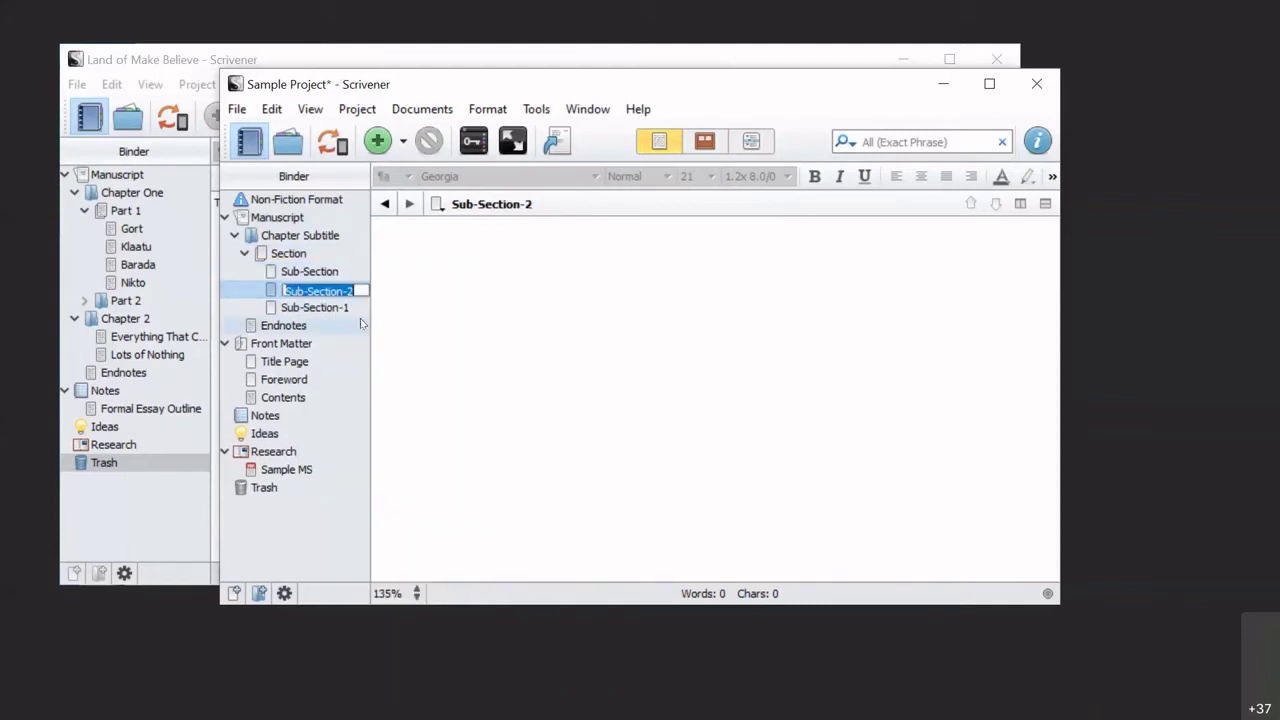
- Duplicate the Chapter Subtitle folder together with its contents
left_click(266, 237)
right_click(266, 237)
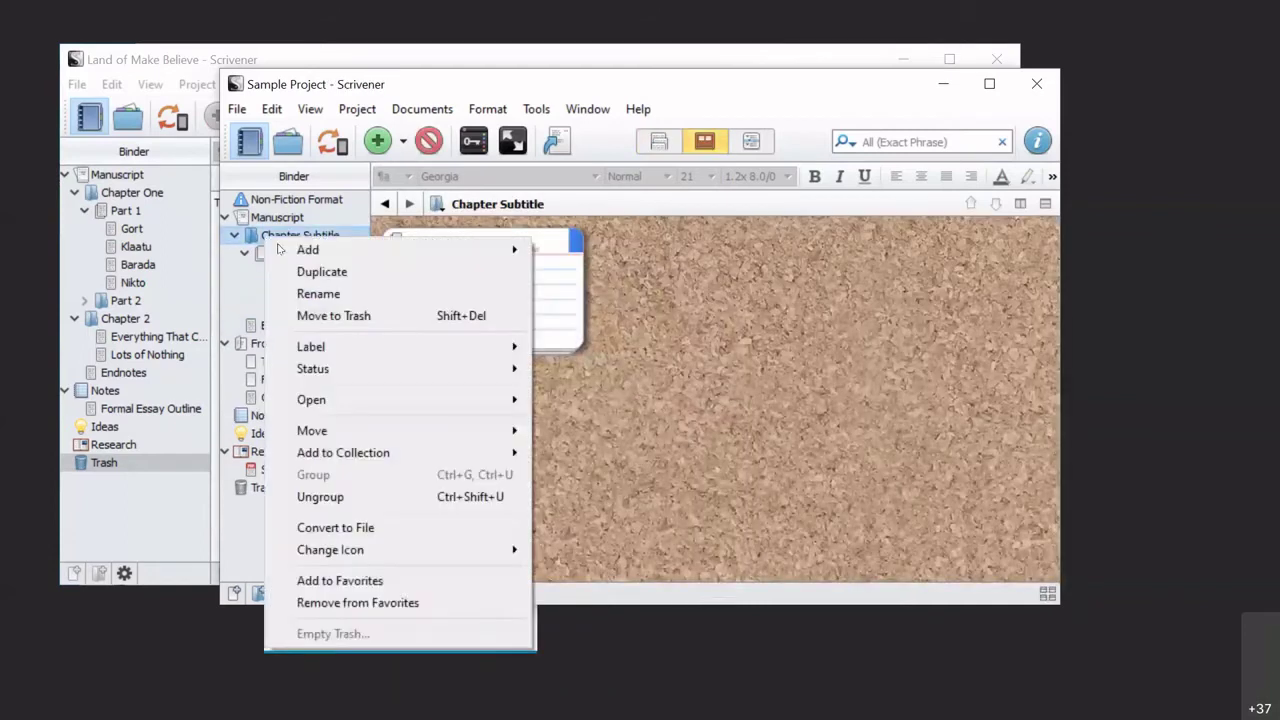
left_click(306, 271)
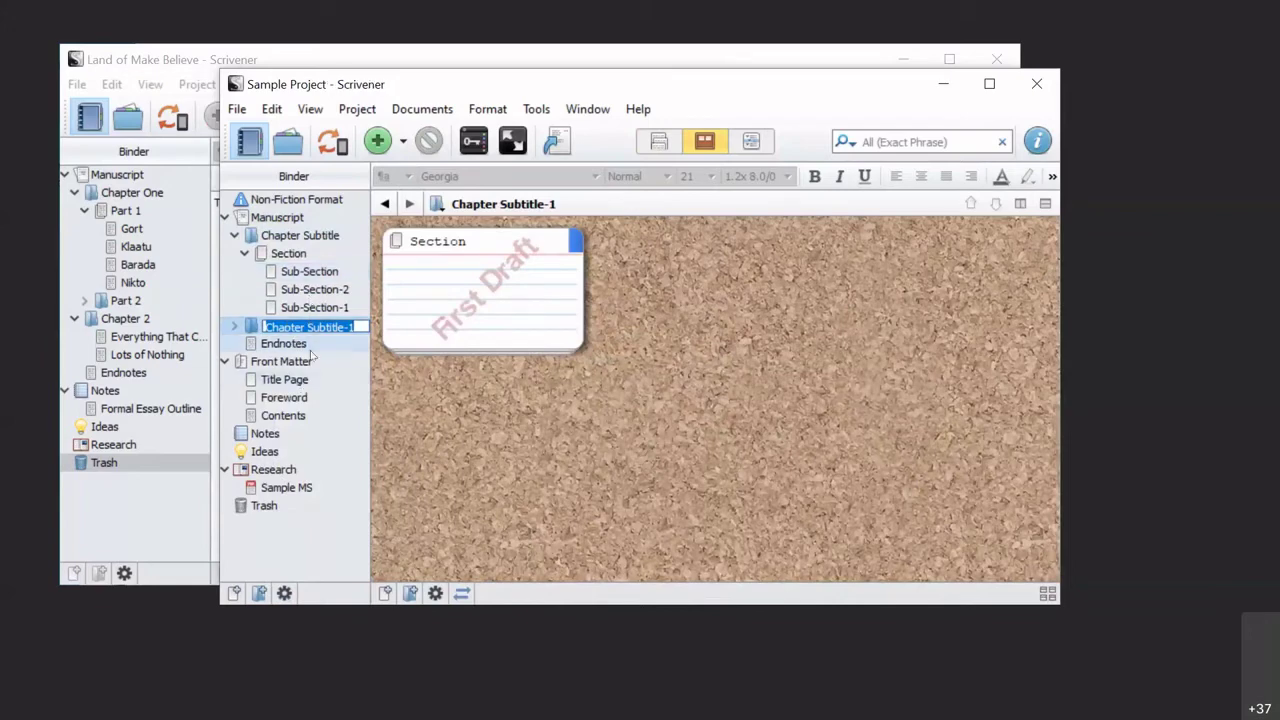
- Examine the Endnotes document and the Front Matter folder with its Title Page, Foreword and Contents documents
left_click(285, 344)
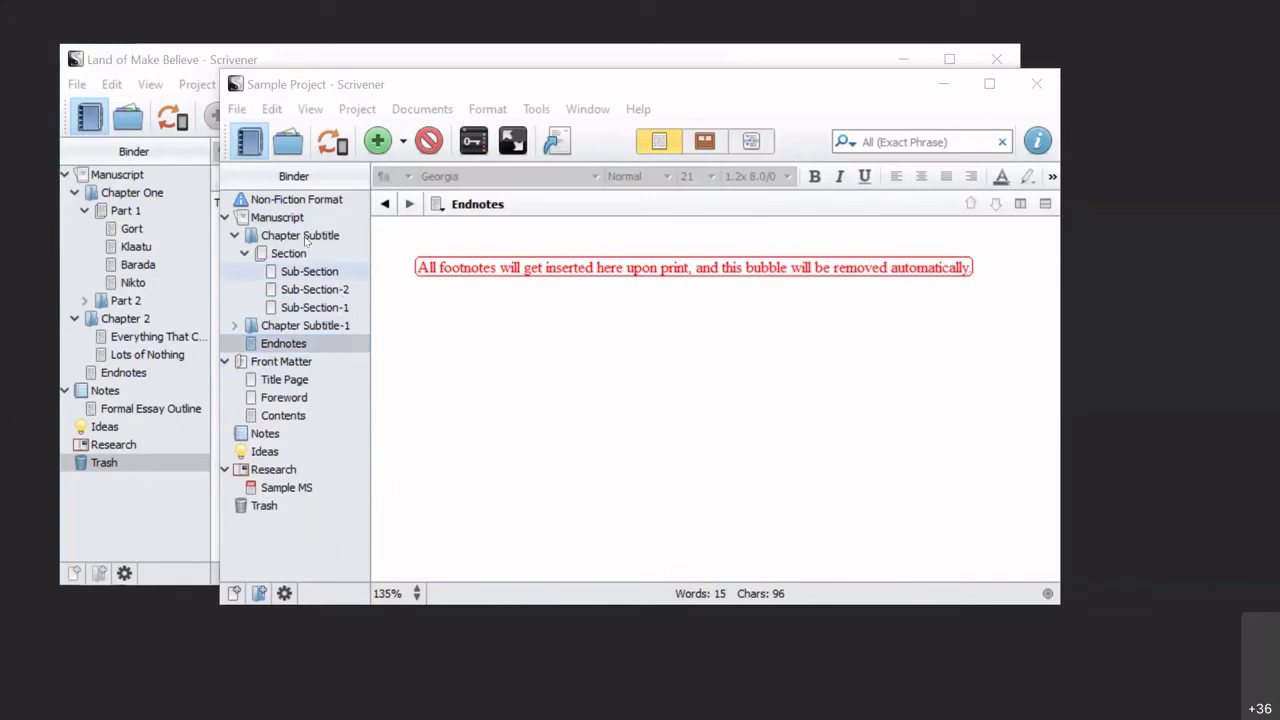
left_click(281, 362)
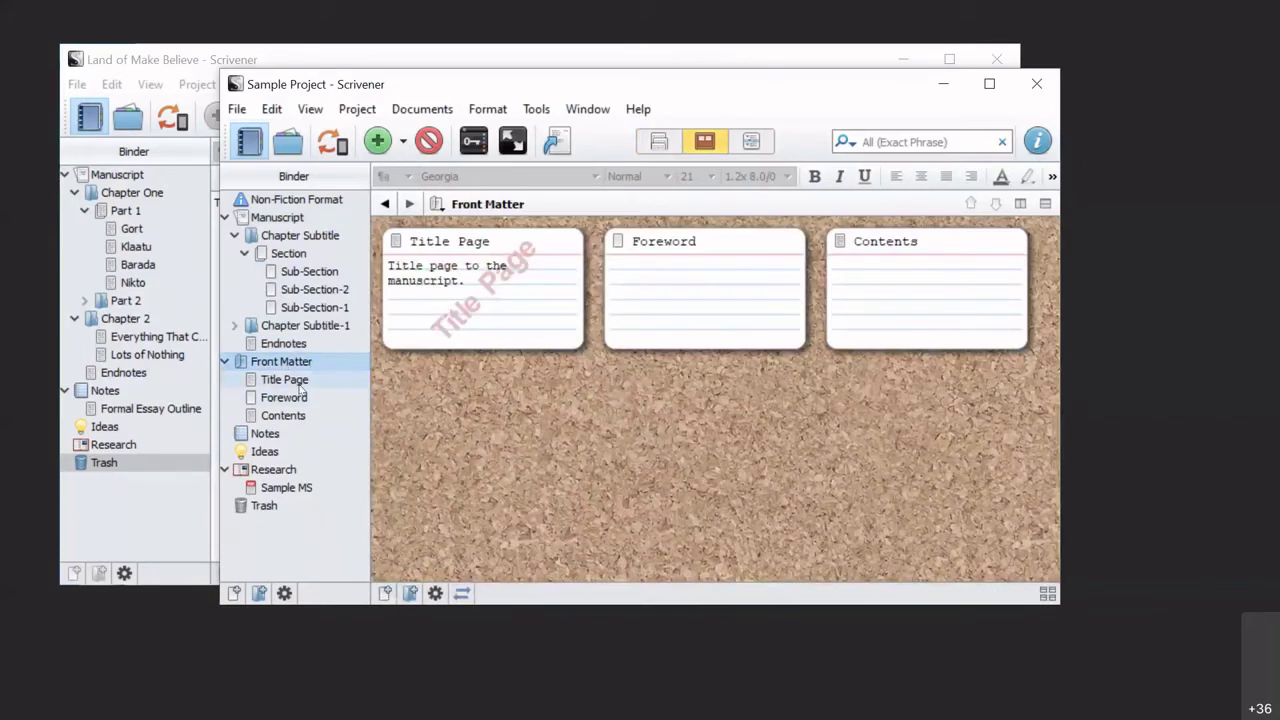
left_click(296, 384)
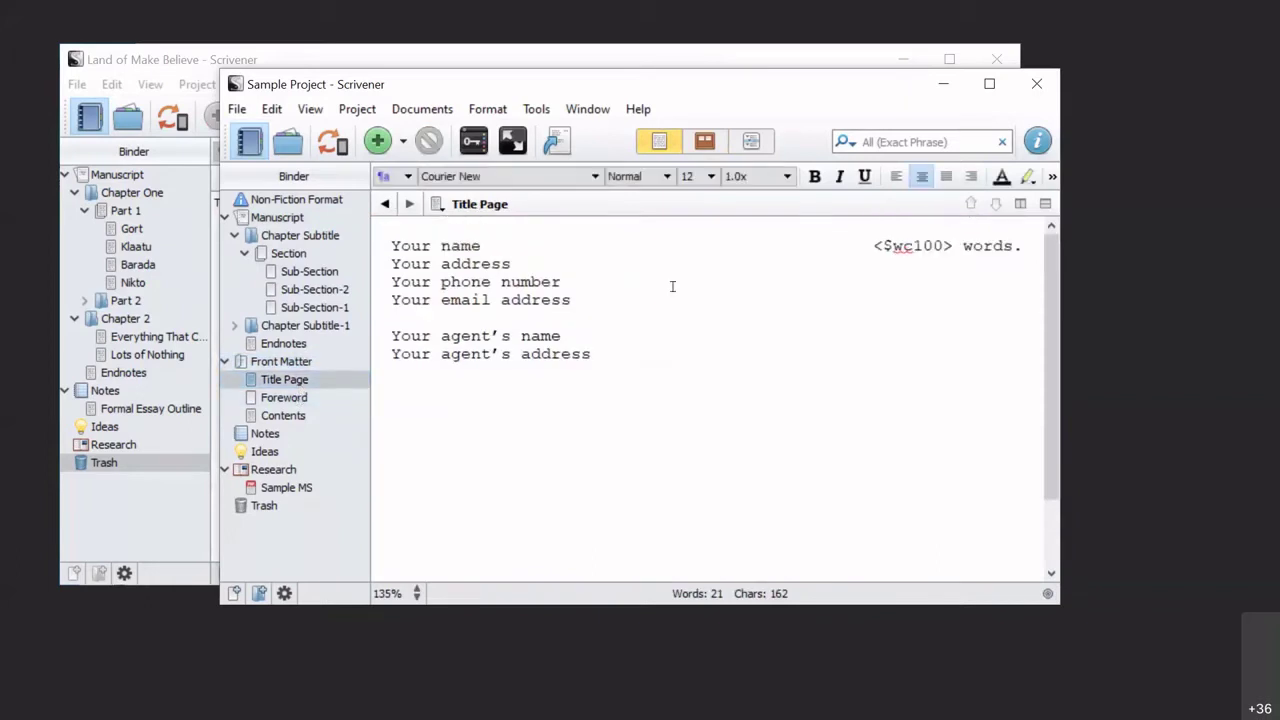
scroll(672, 286, "down", 3)
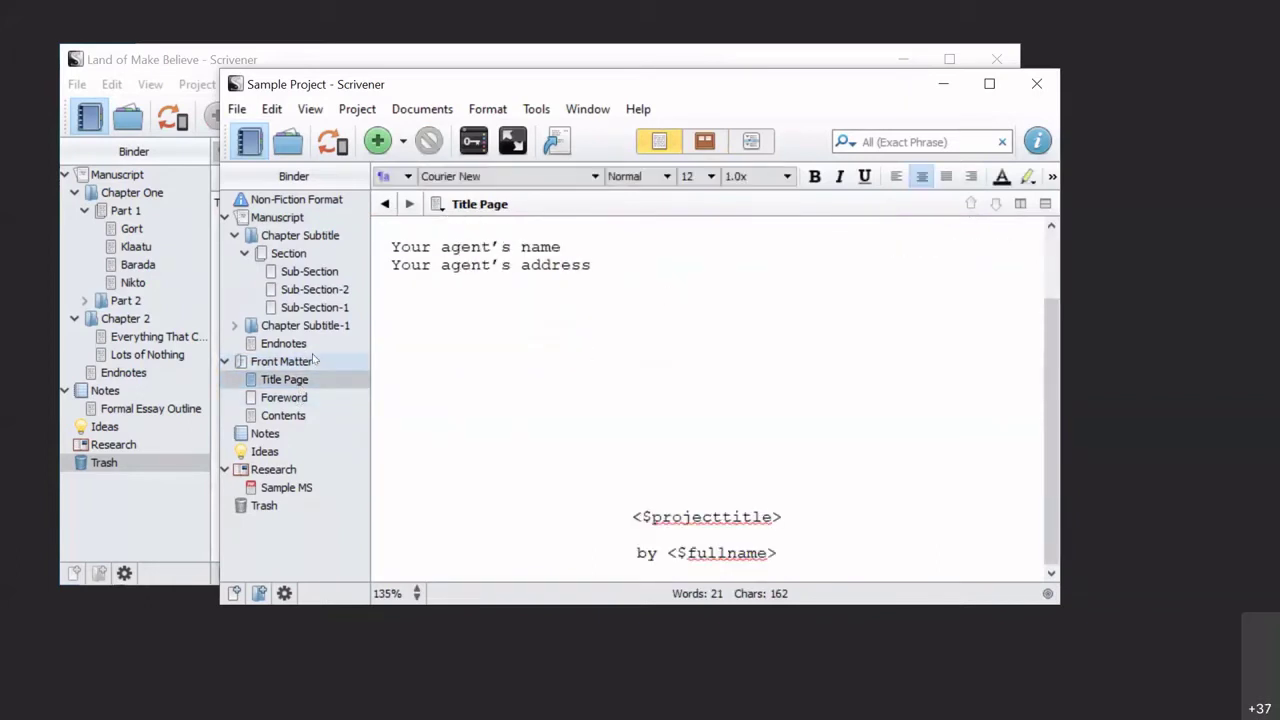
left_click(300, 397)
left_click(326, 416)
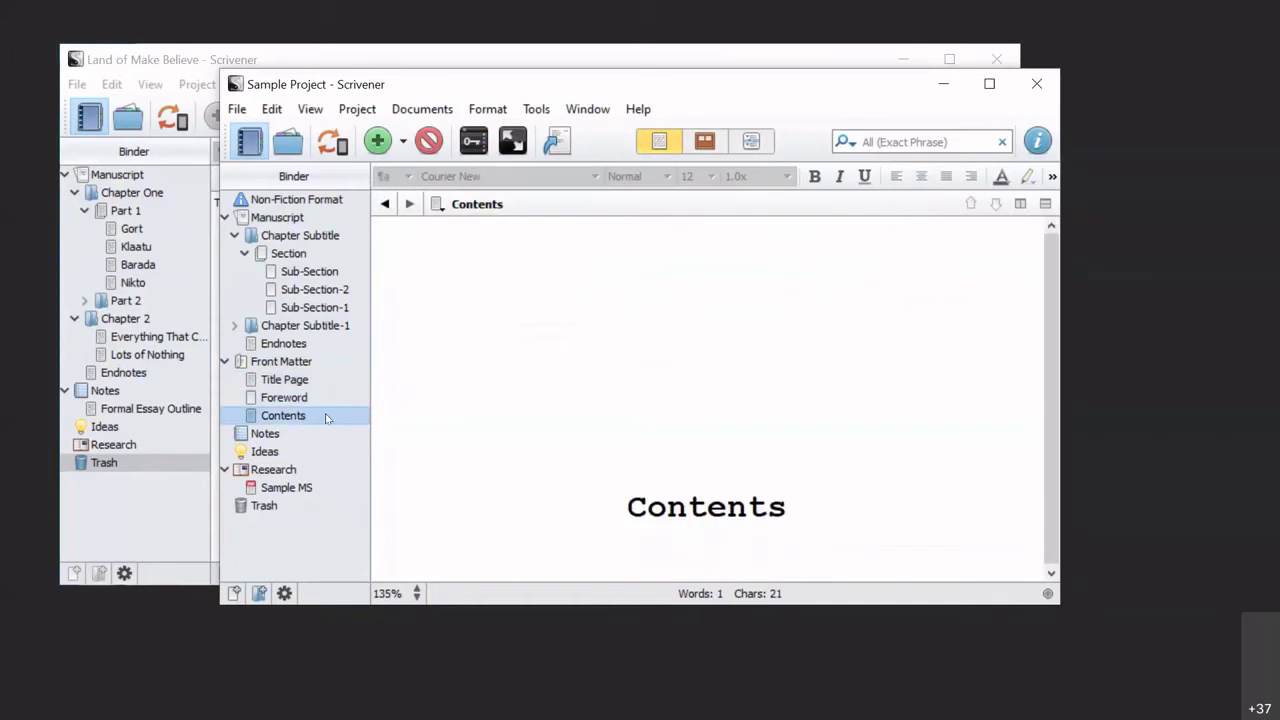
- Move the Front Matter folder to the trash and check the Trash contents in the binder
left_click(292, 366)
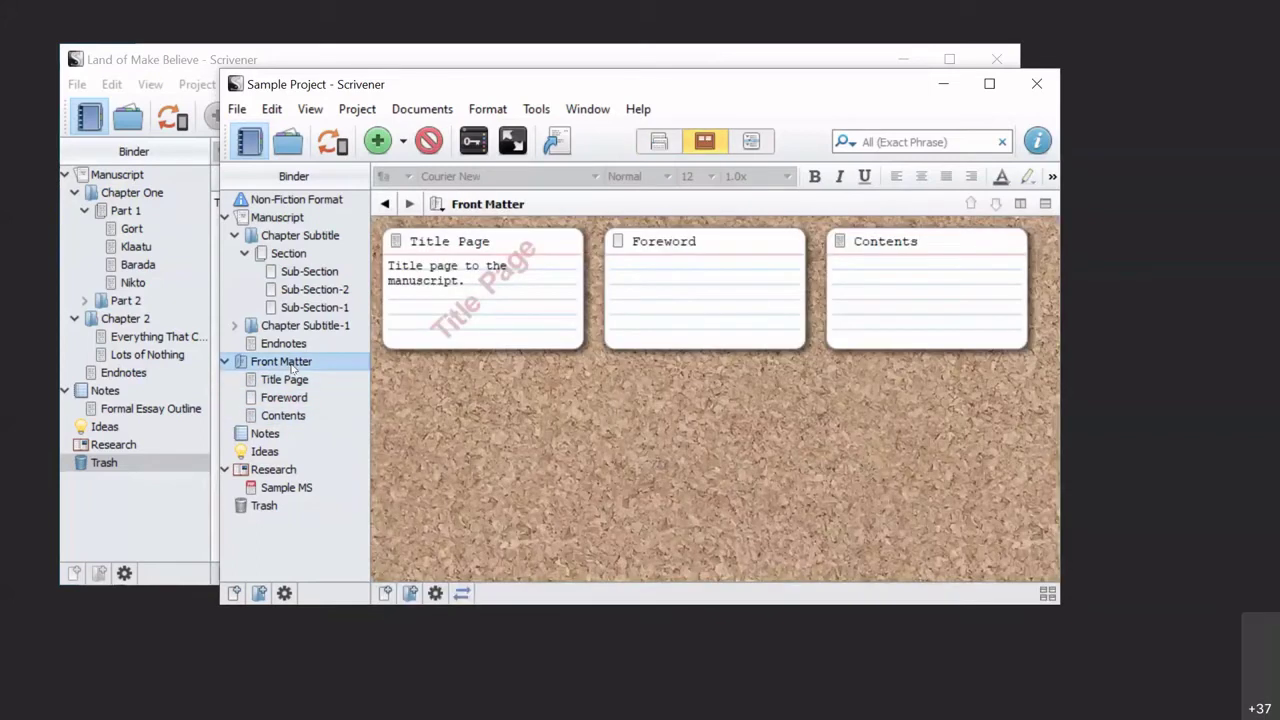
right_click(292, 368)
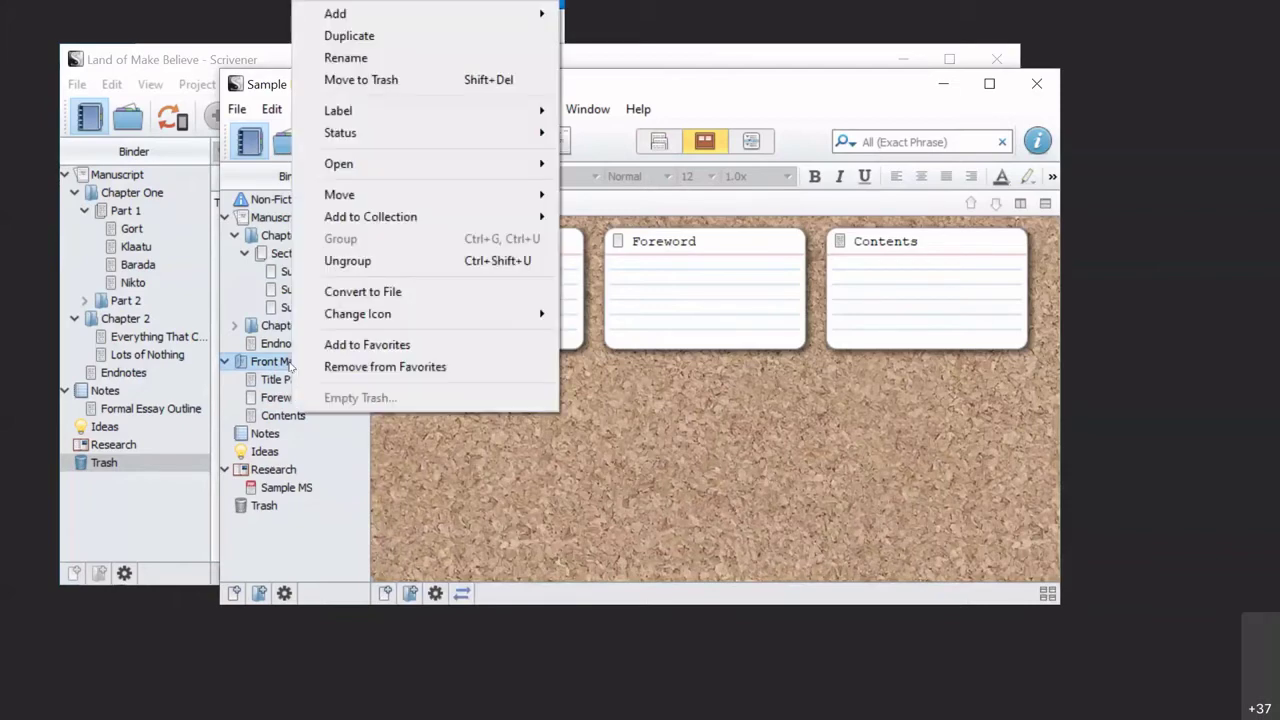
key("Escape")
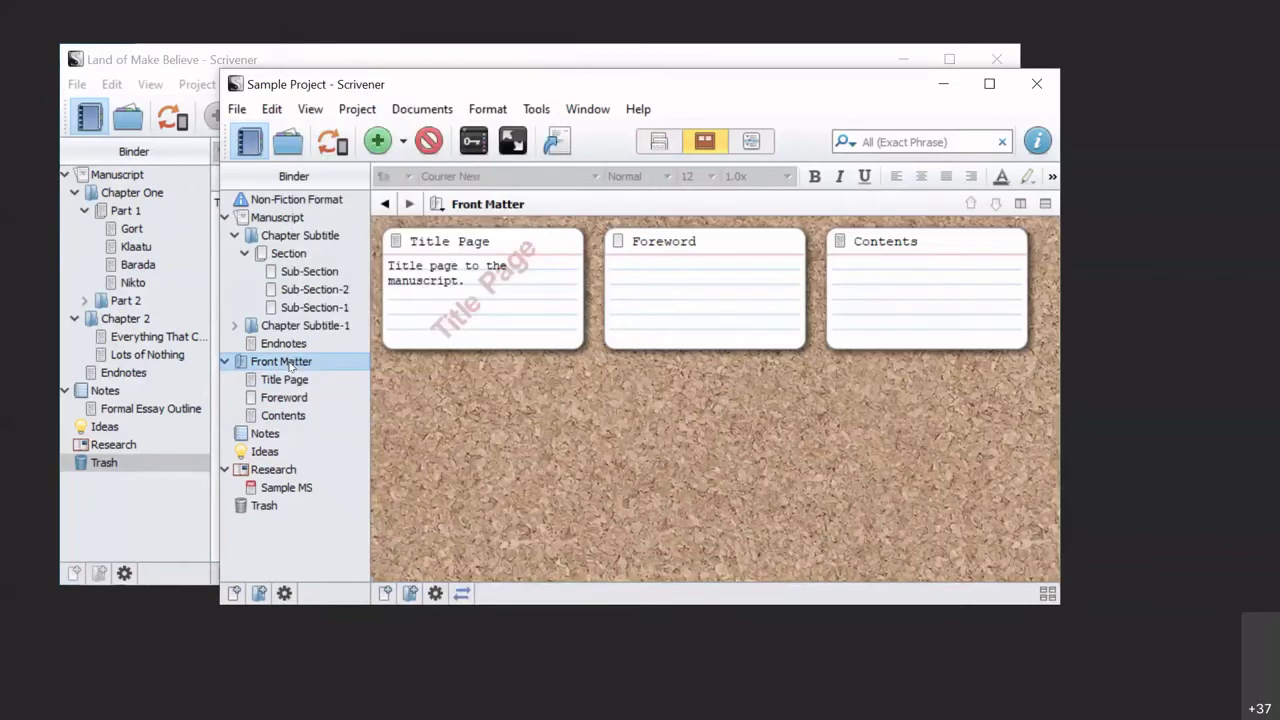
left_click(428, 141)
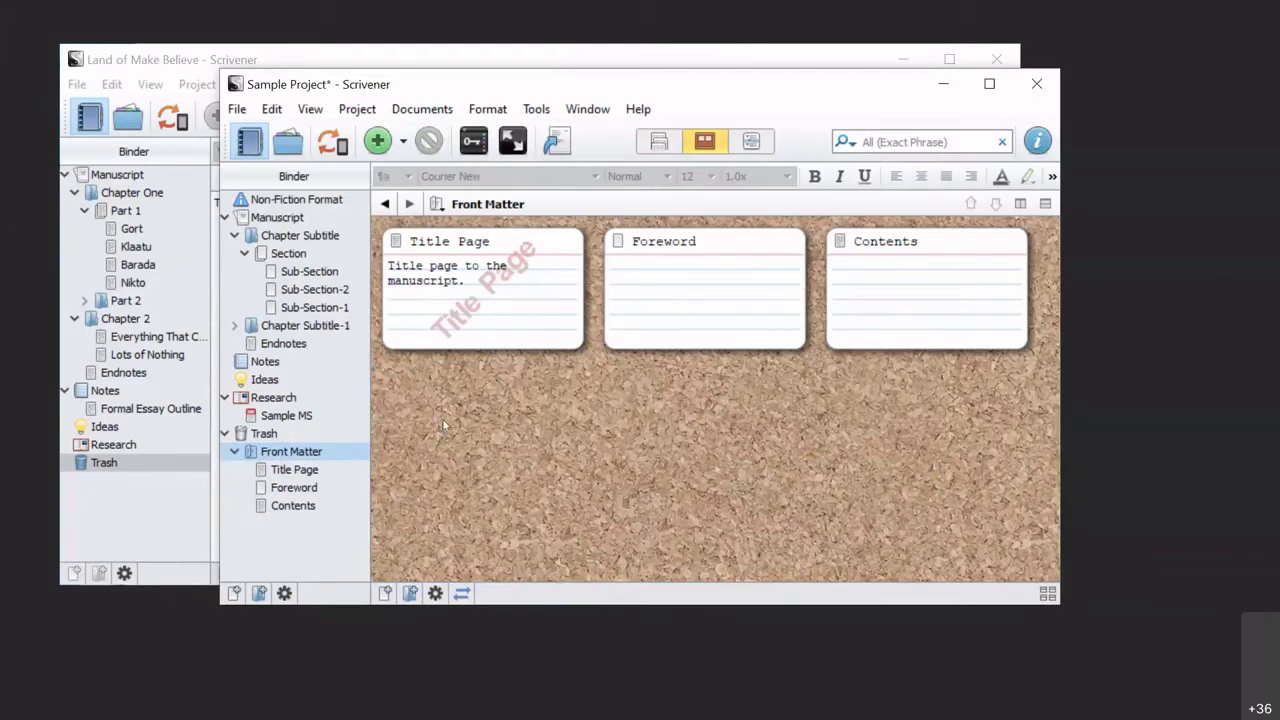
left_click(226, 433)
left_click(226, 433)
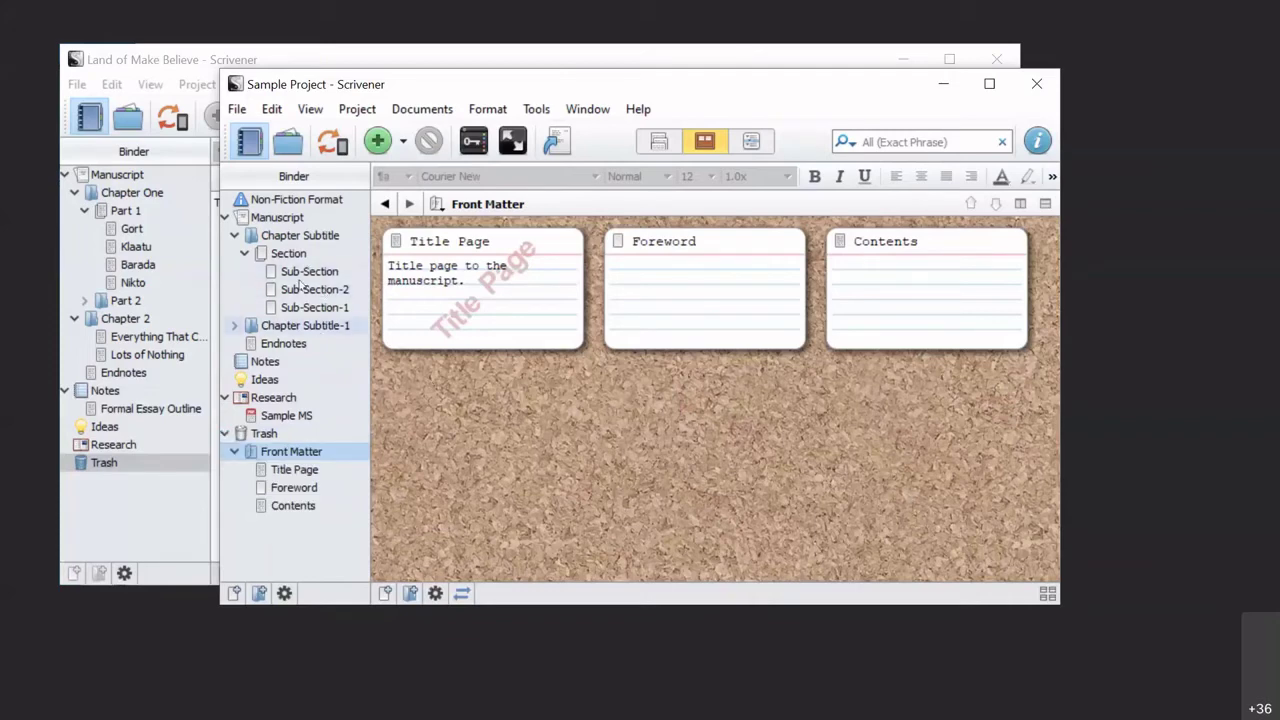
- Move the original Sub-Section document to the trash and restore it under Section, between the two duplicates
left_click(306, 276)
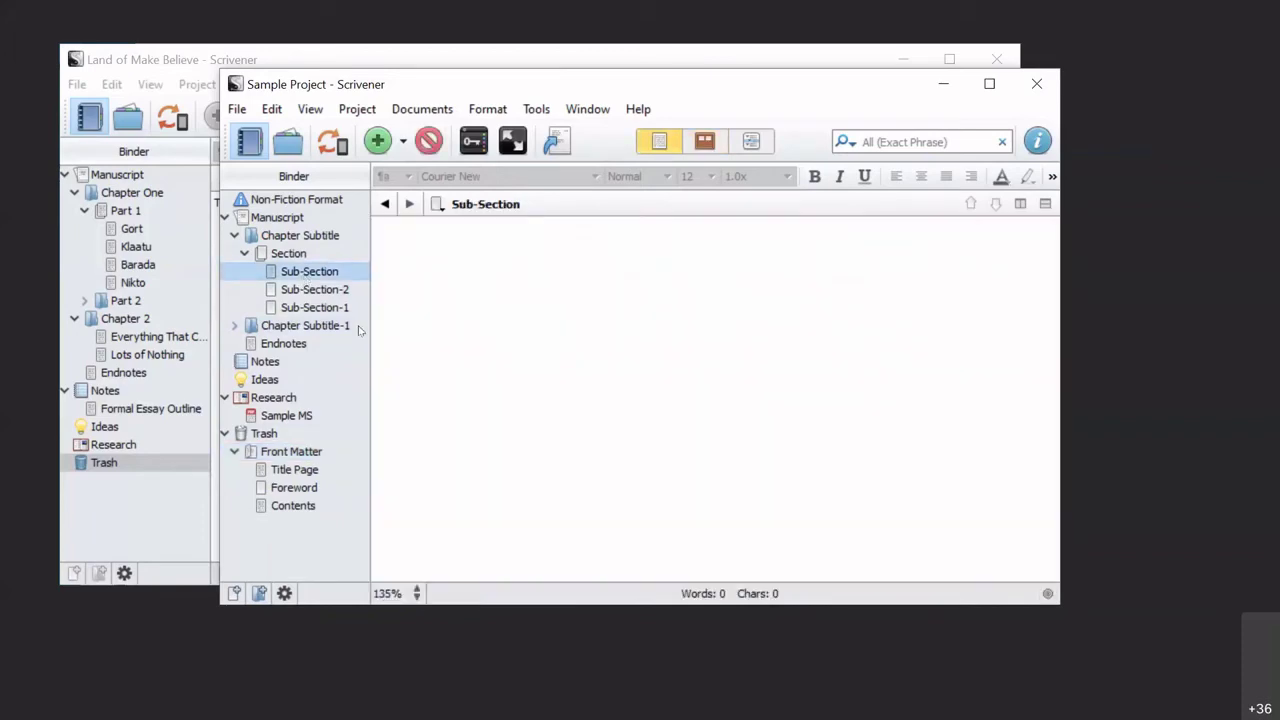
left_click(425, 141)
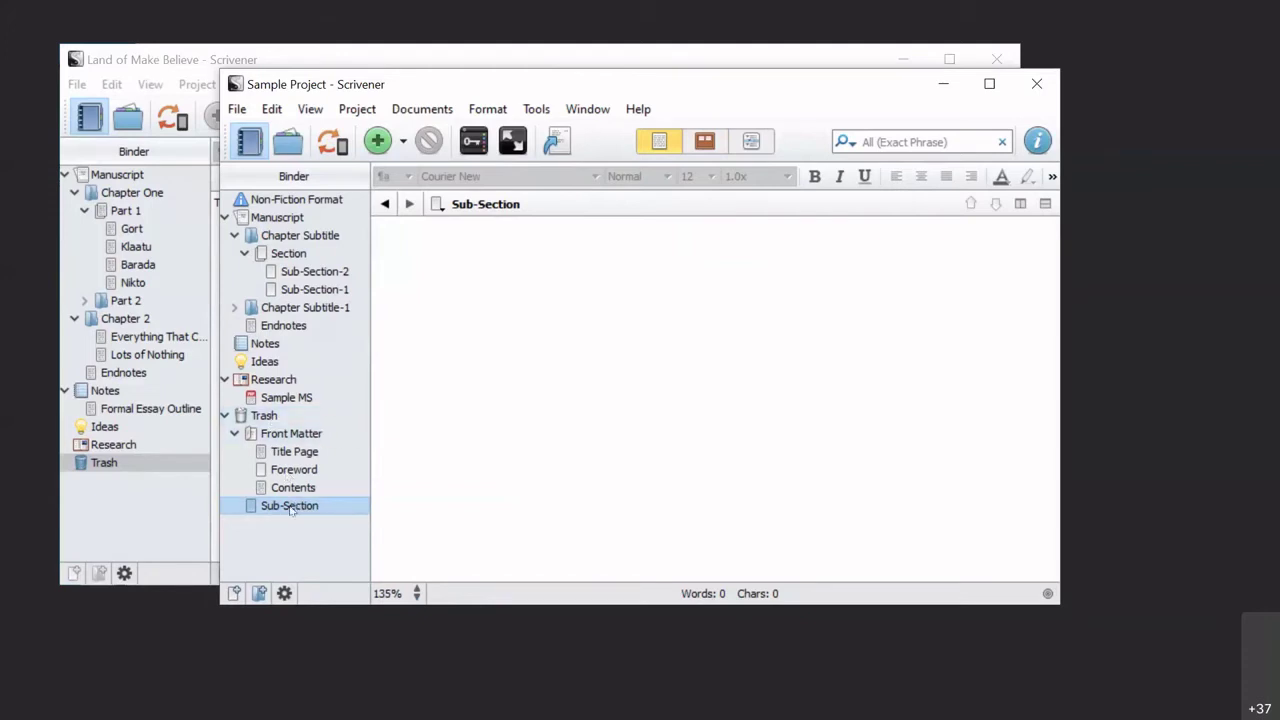
left_click_drag(290, 509, 325, 287)
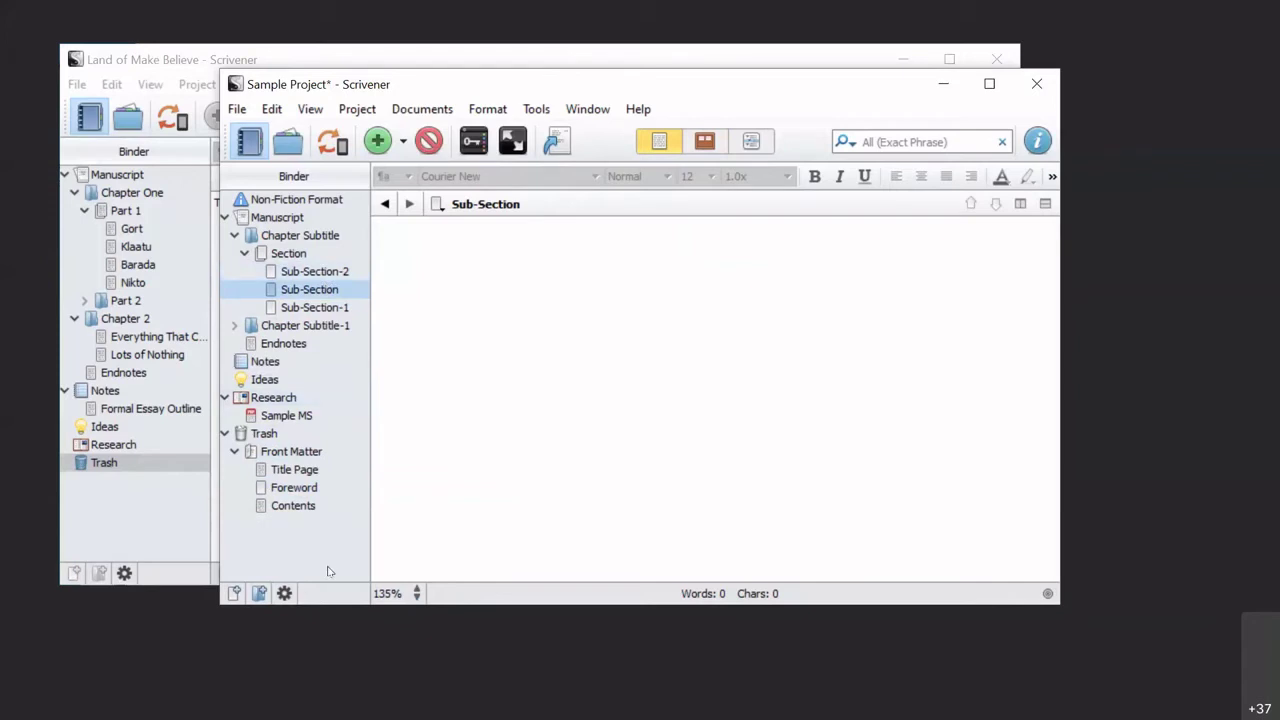
- Empty the project's trash, permanently deleting the Front Matter folder and its documents
left_click(265, 437)
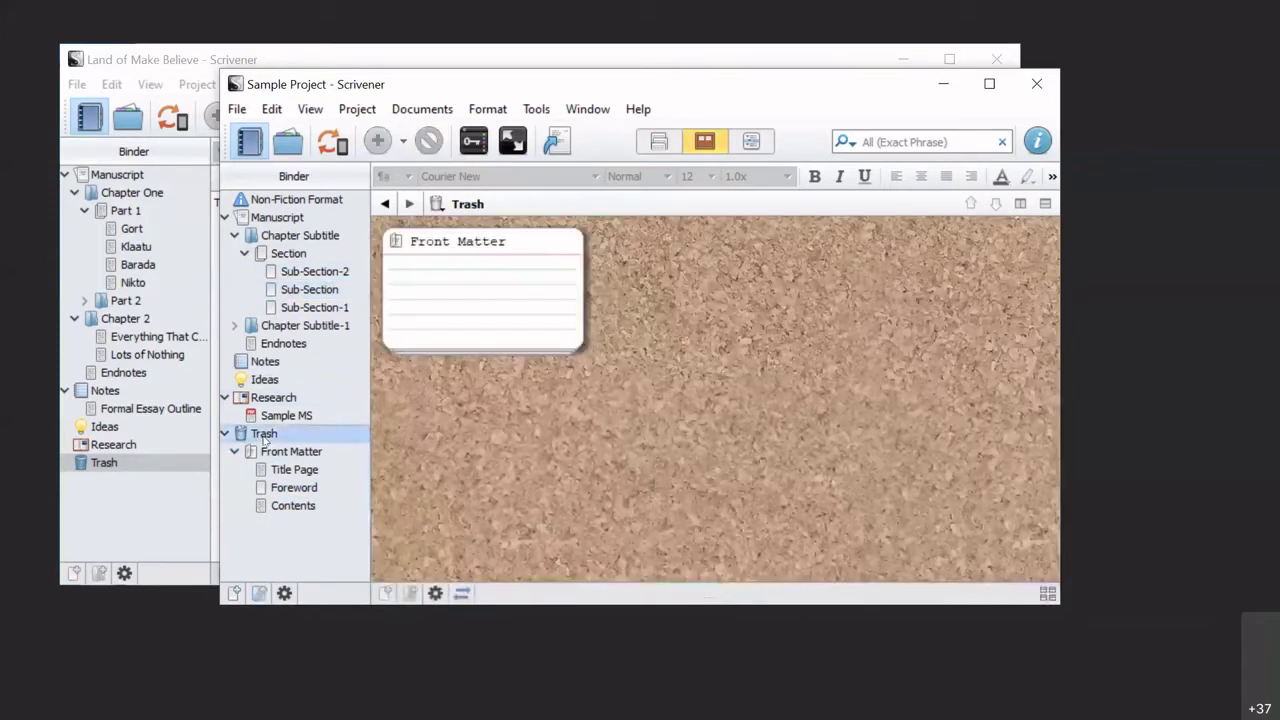
right_click(265, 440)
left_click(295, 422)
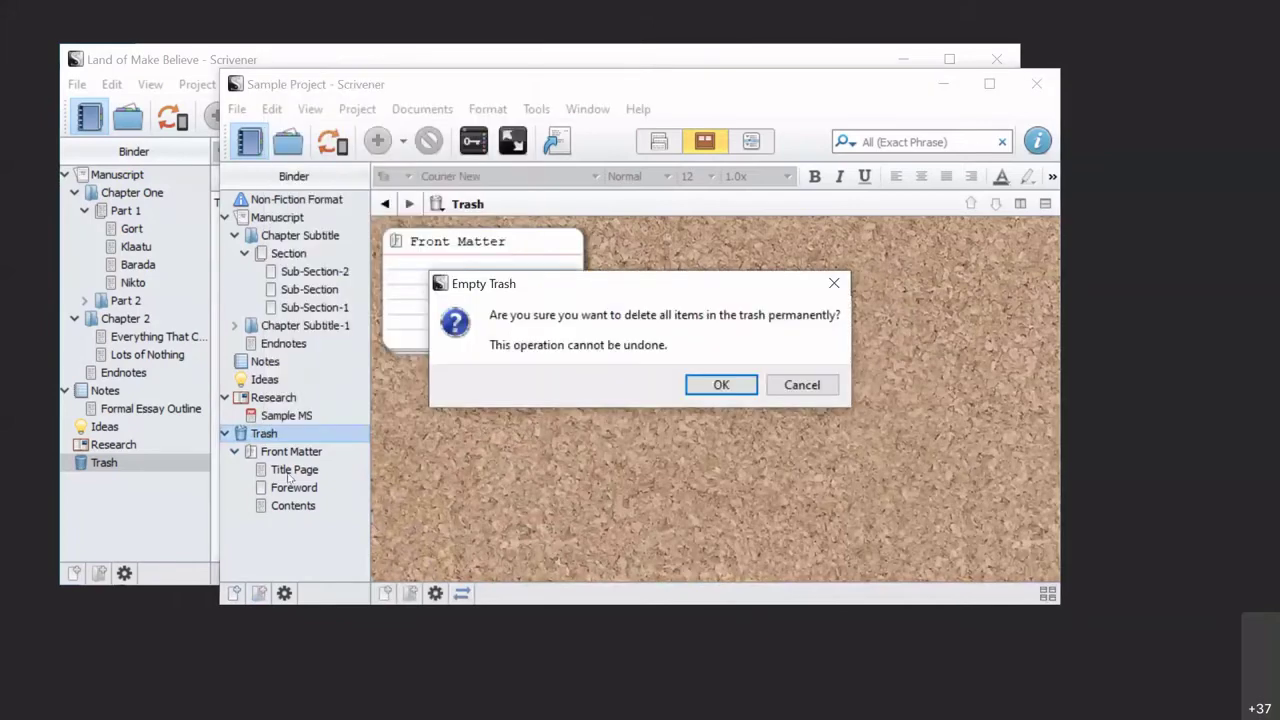
left_click(721, 385)
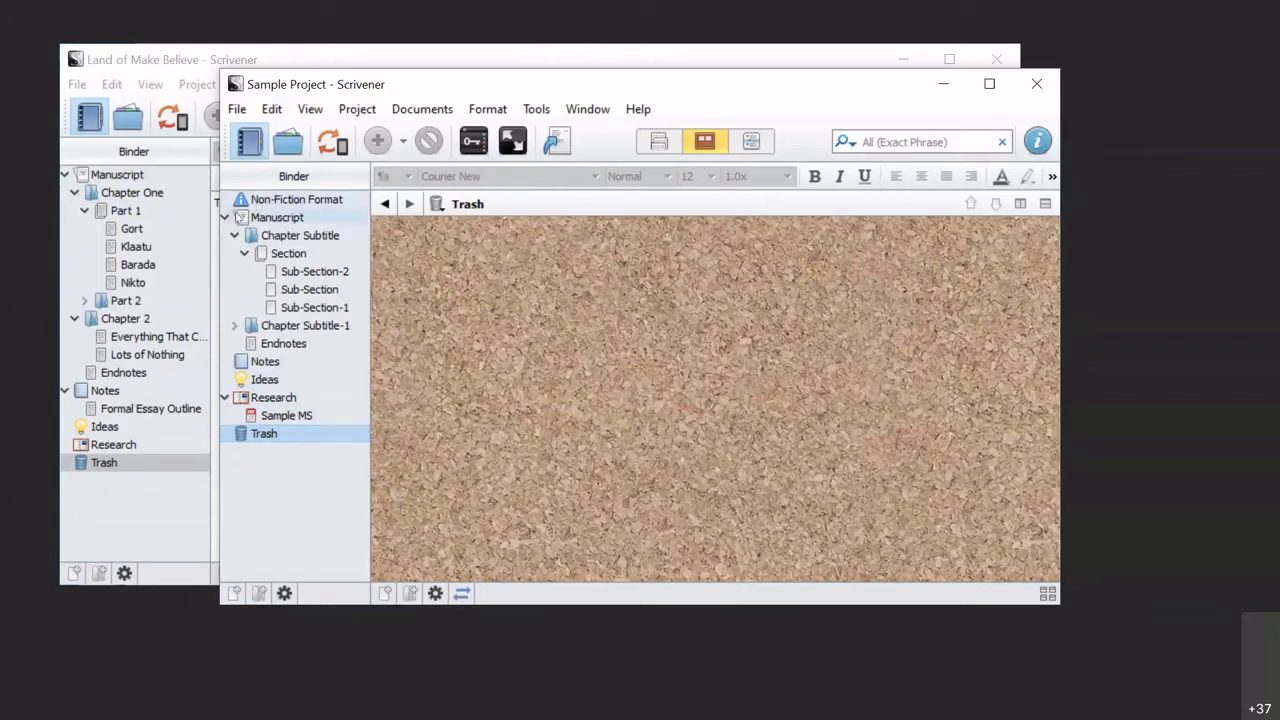
- Create a new project from the Blank template and name it ample_Blank
left_click(237, 109)
left_click(250, 135)
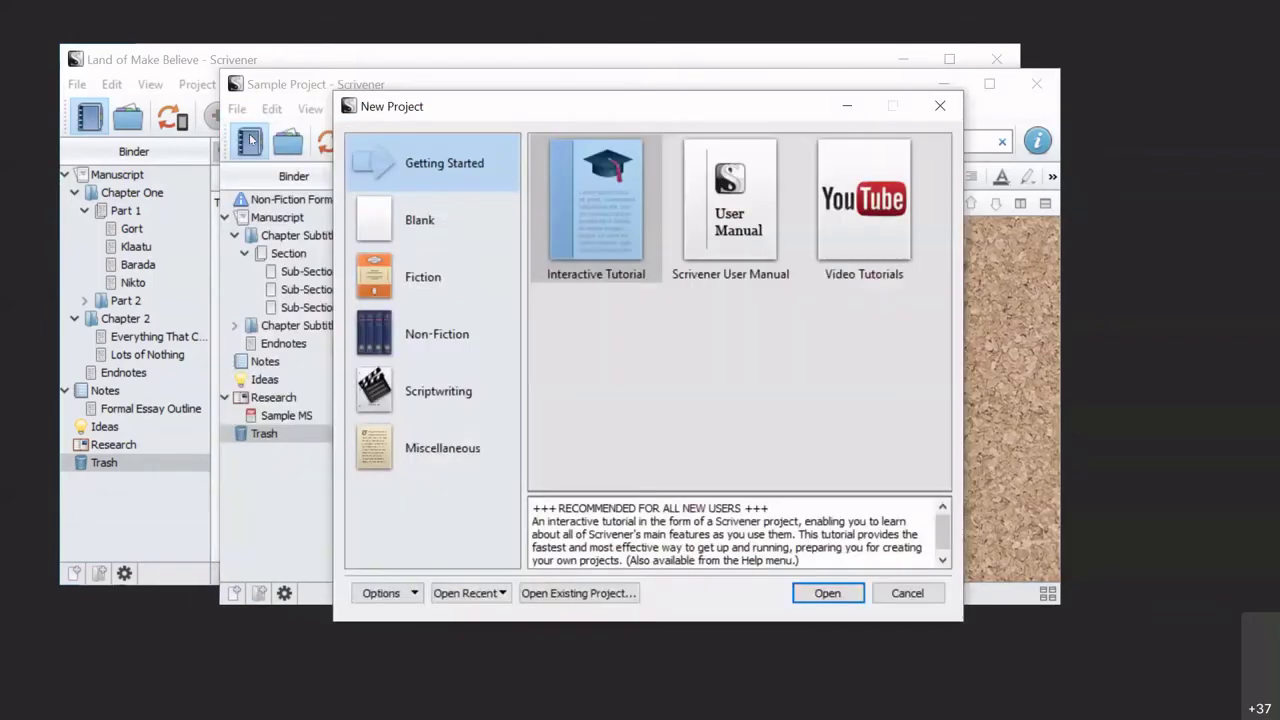
left_click(420, 220)
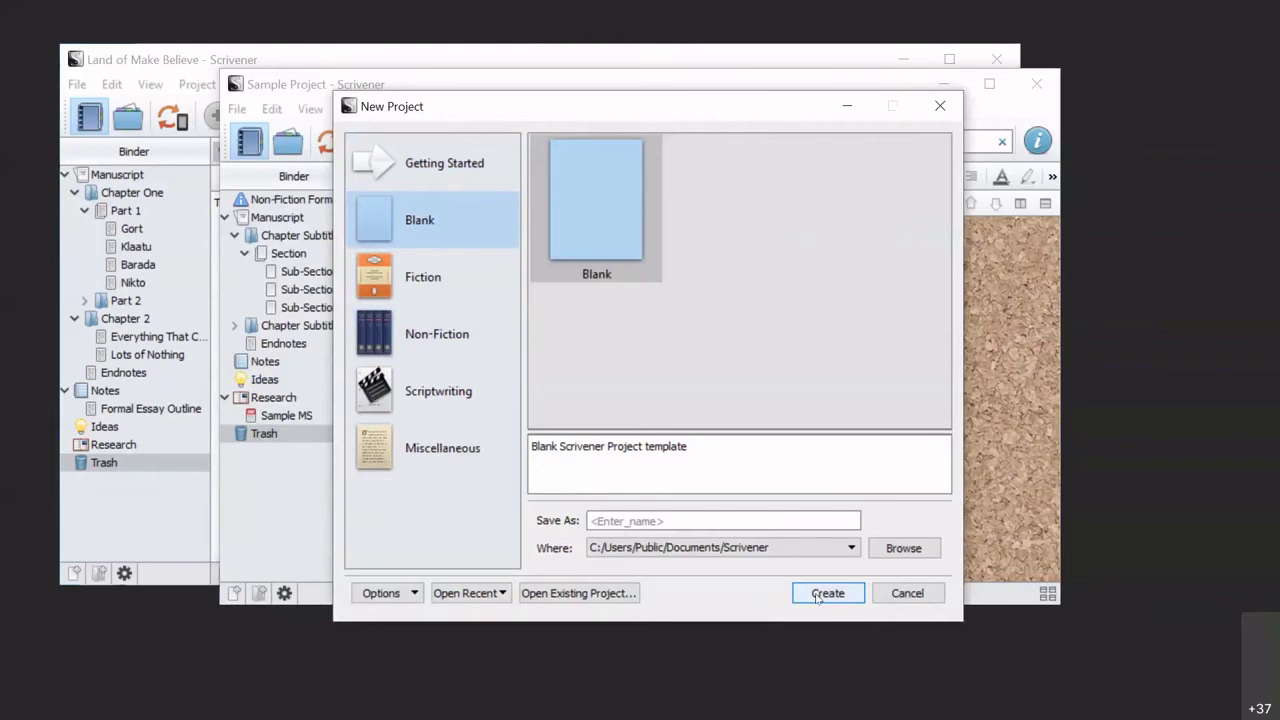
left_click(645, 521)
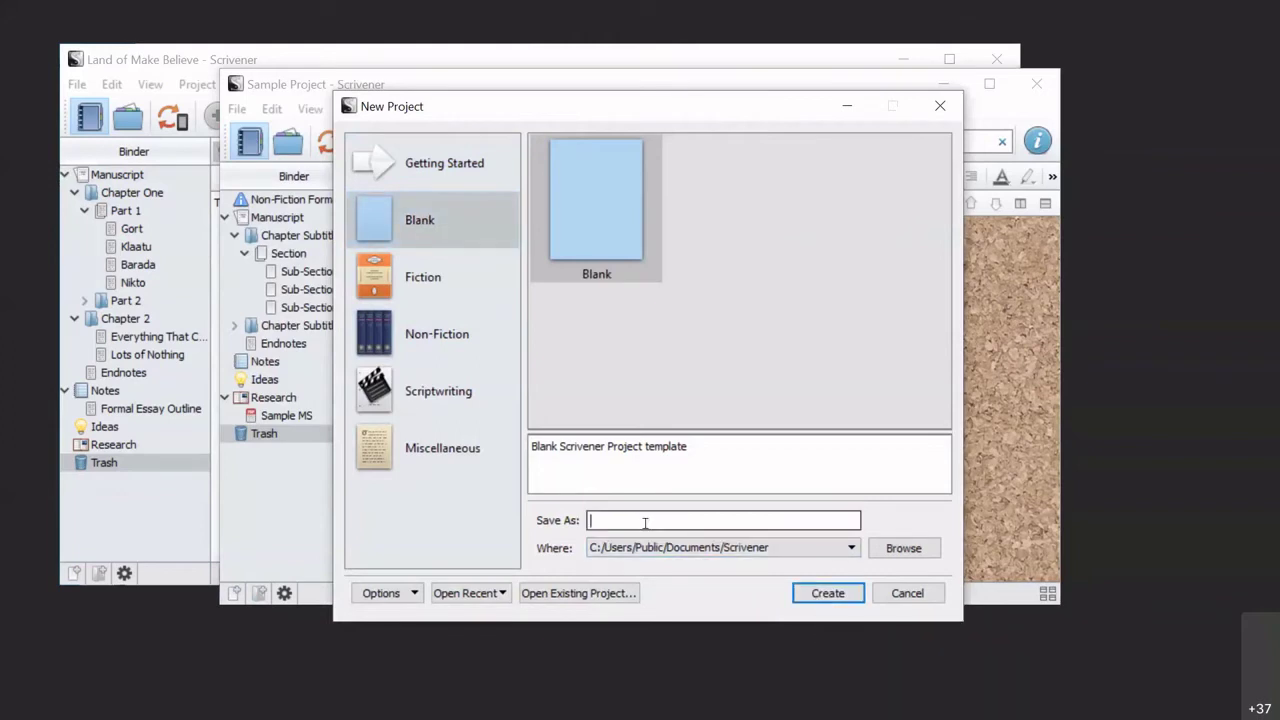
type("S")
type("ample")
key("Home")
key("Delete")
type("_Blank")
key("Return")
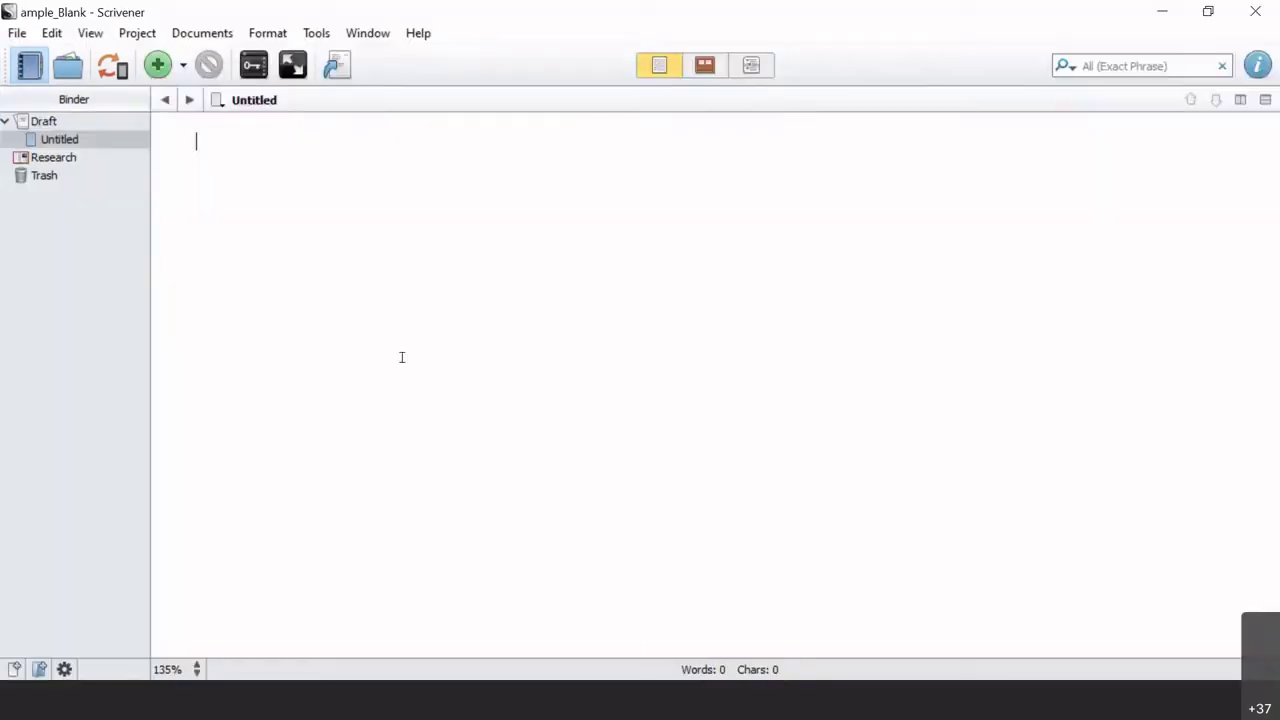
- Compare the contents of the Draft and Research folders in the blank project's binder
left_click(77, 123)
left_click(69, 162)
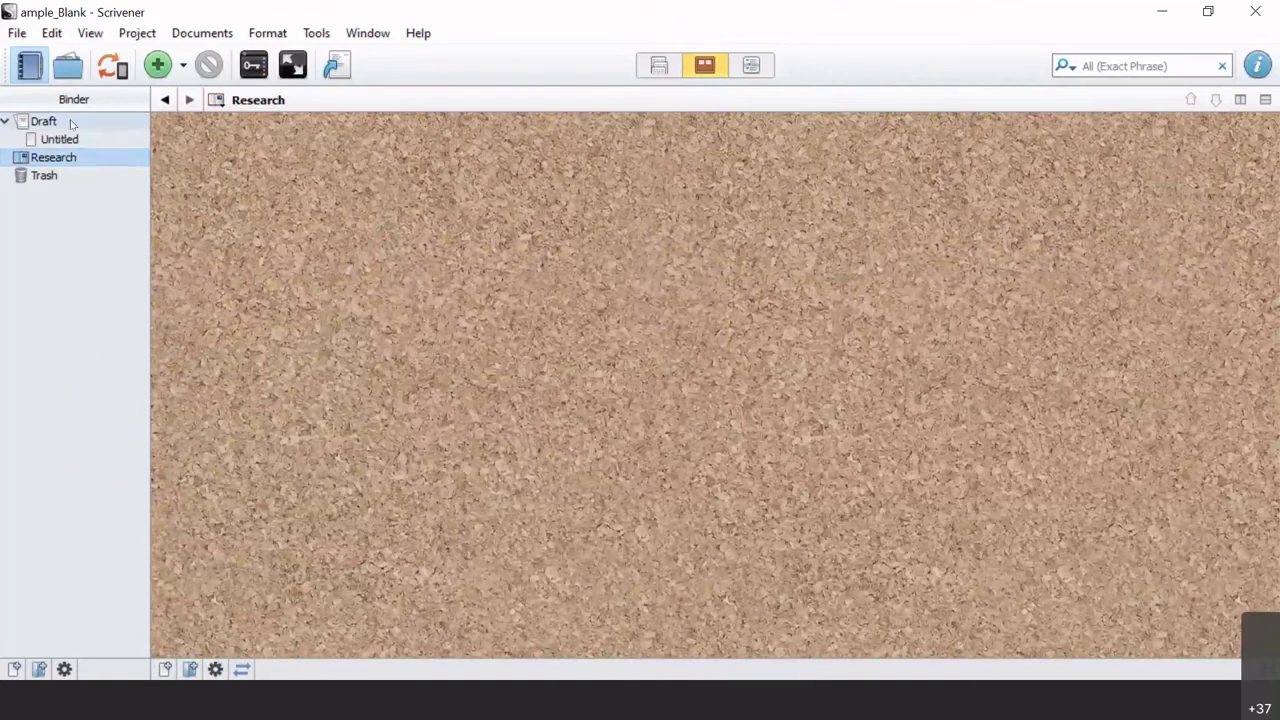
left_click(52, 121)
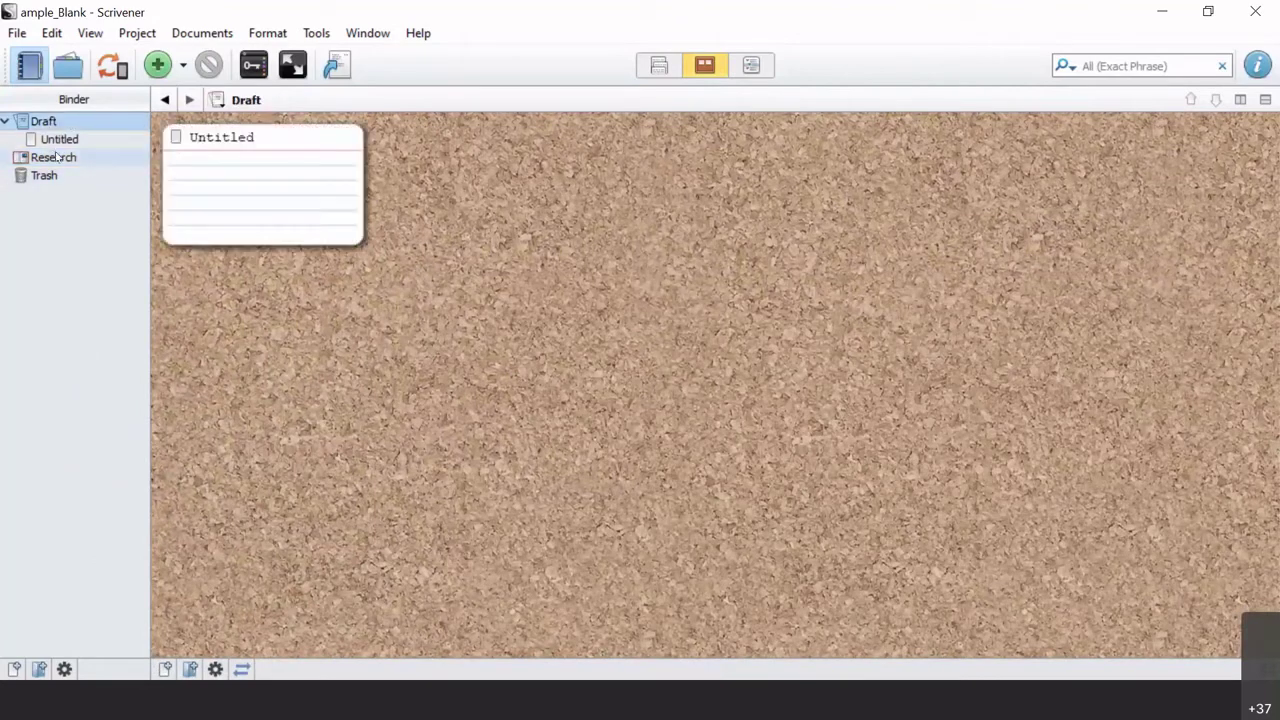
left_click(57, 162)
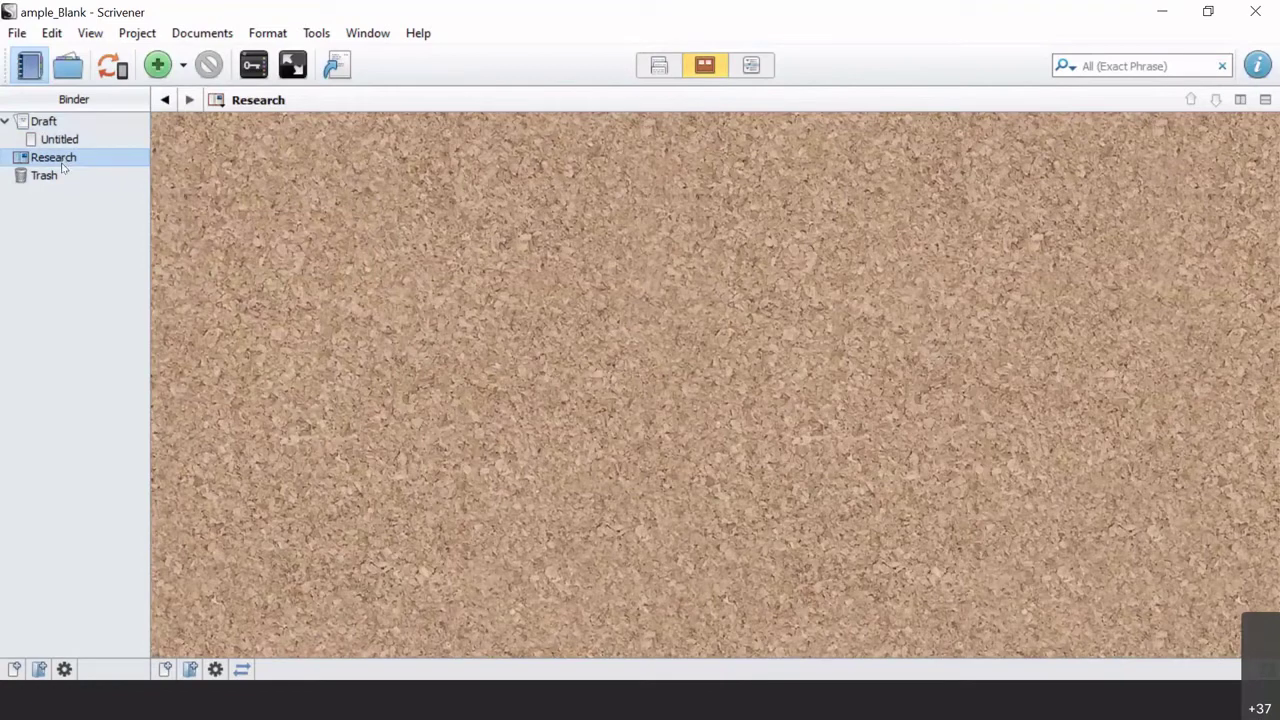
left_click(45, 121)
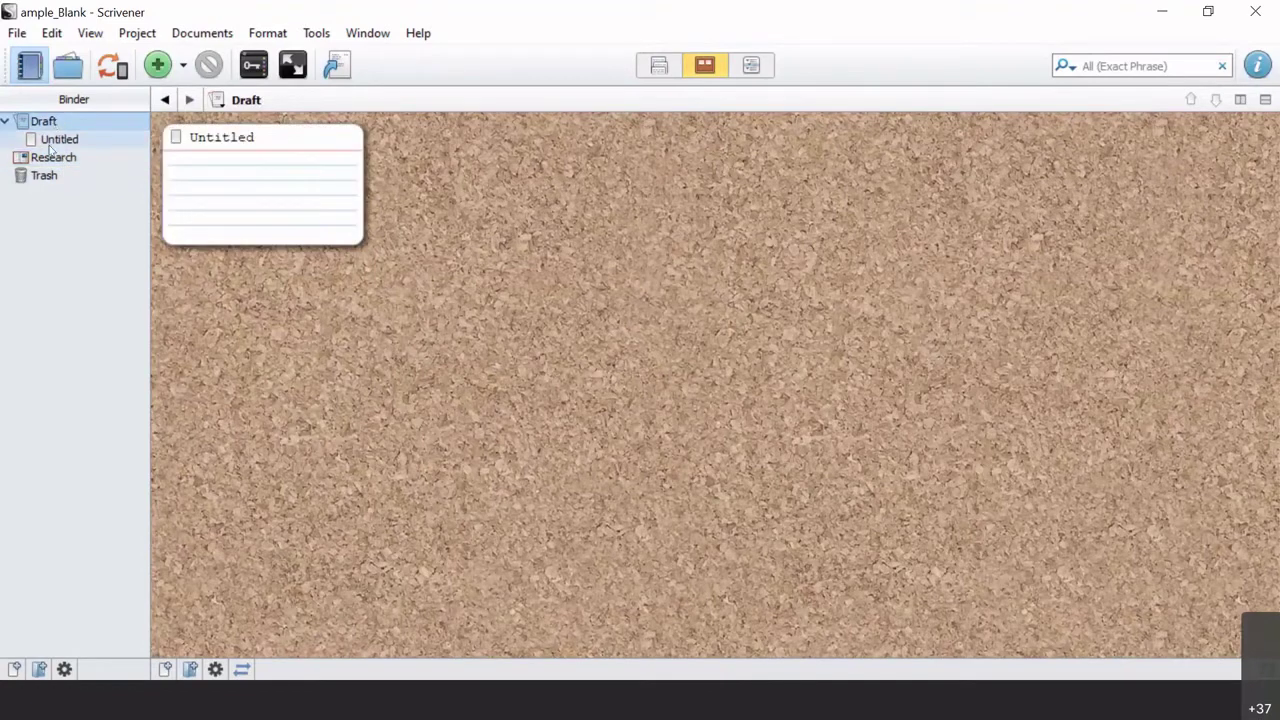
left_click(48, 158)
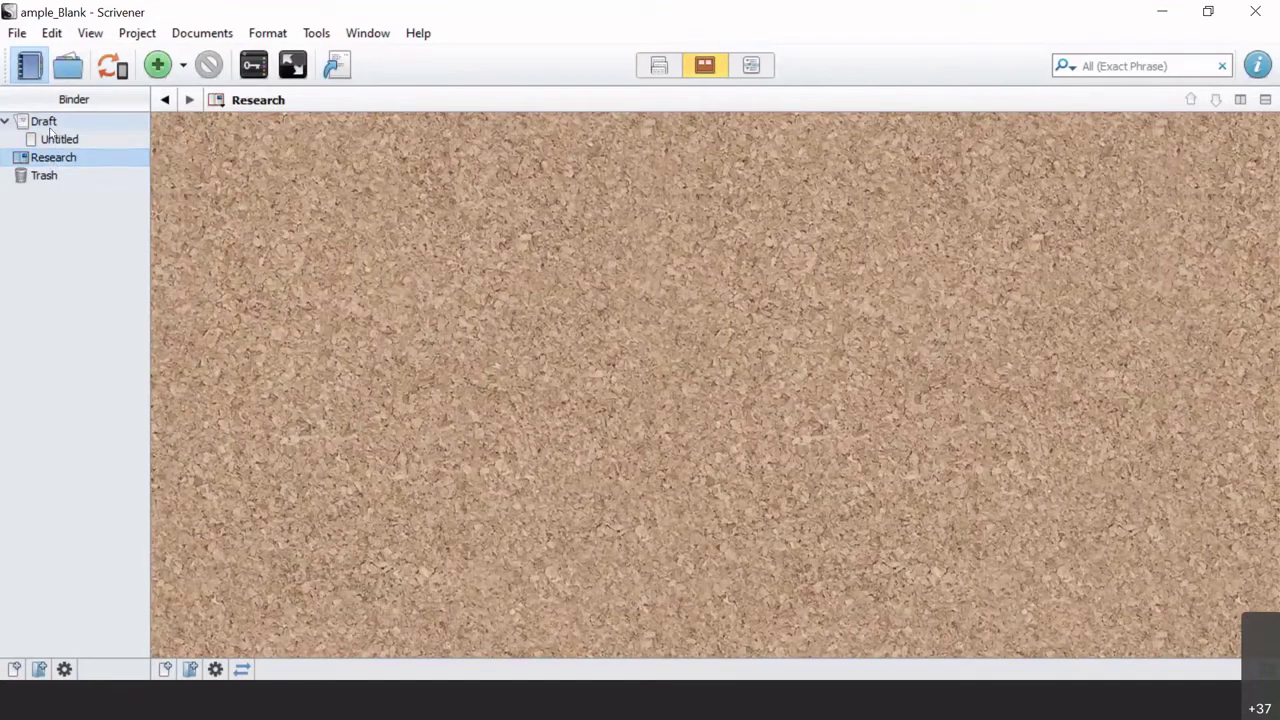
left_click(50, 121)
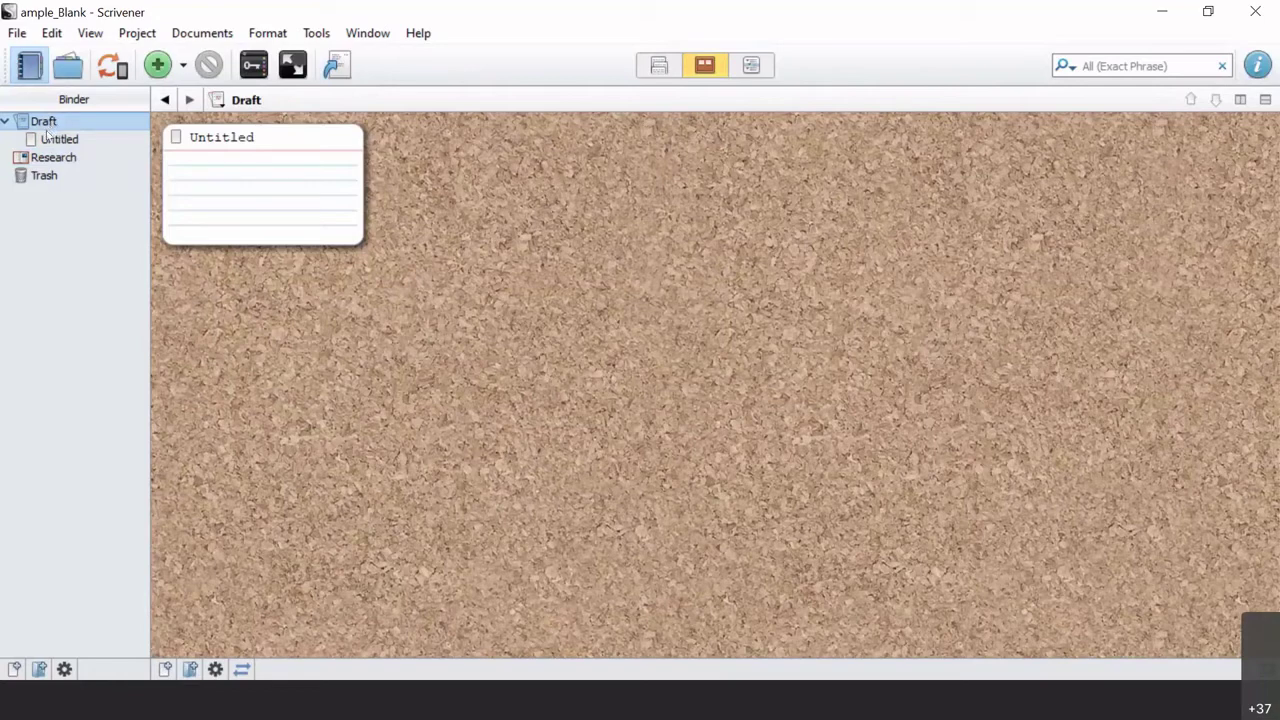
left_click(52, 158)
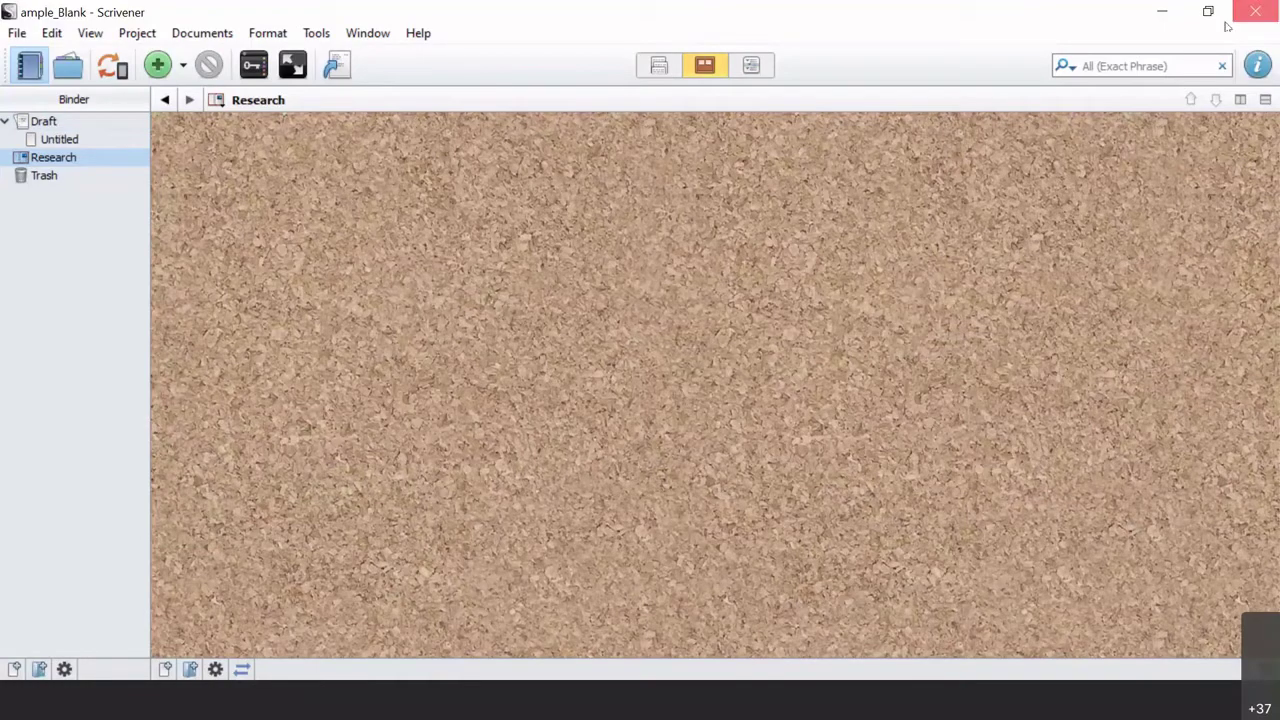
- Close the blank project, view the Section document in Sample Project, and close that project too
left_click(1255, 12)
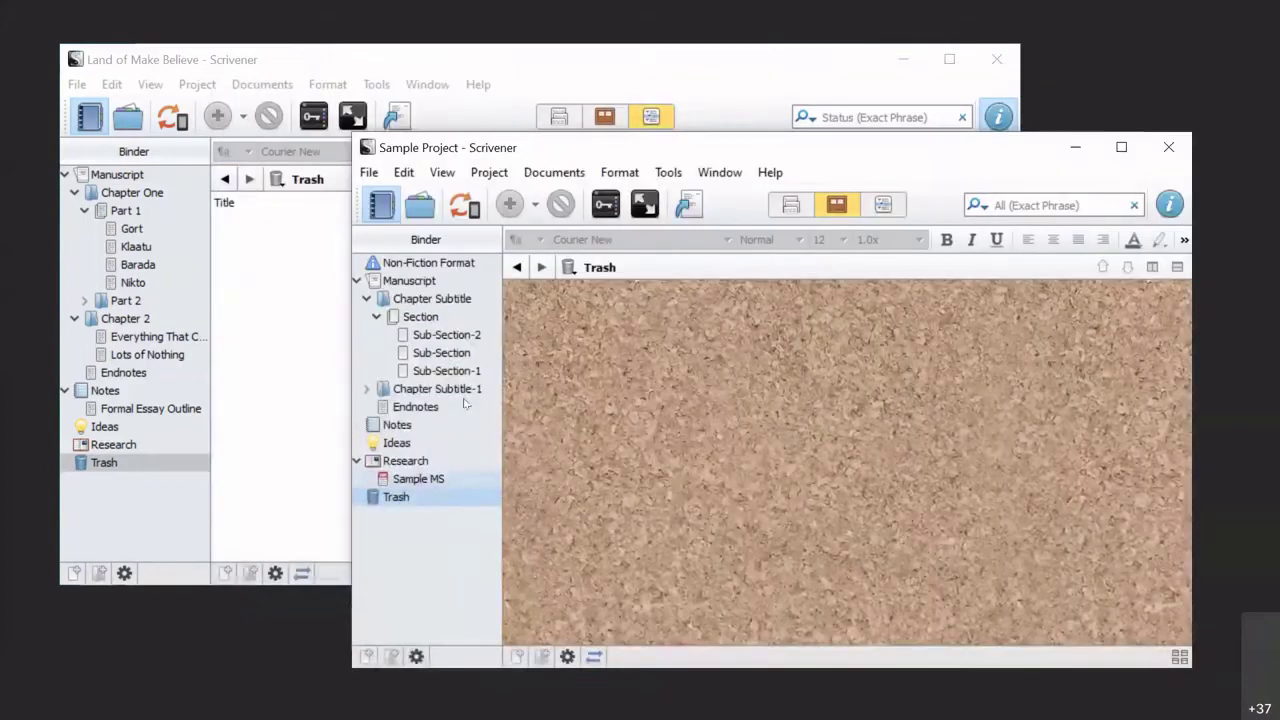
left_click(450, 317)
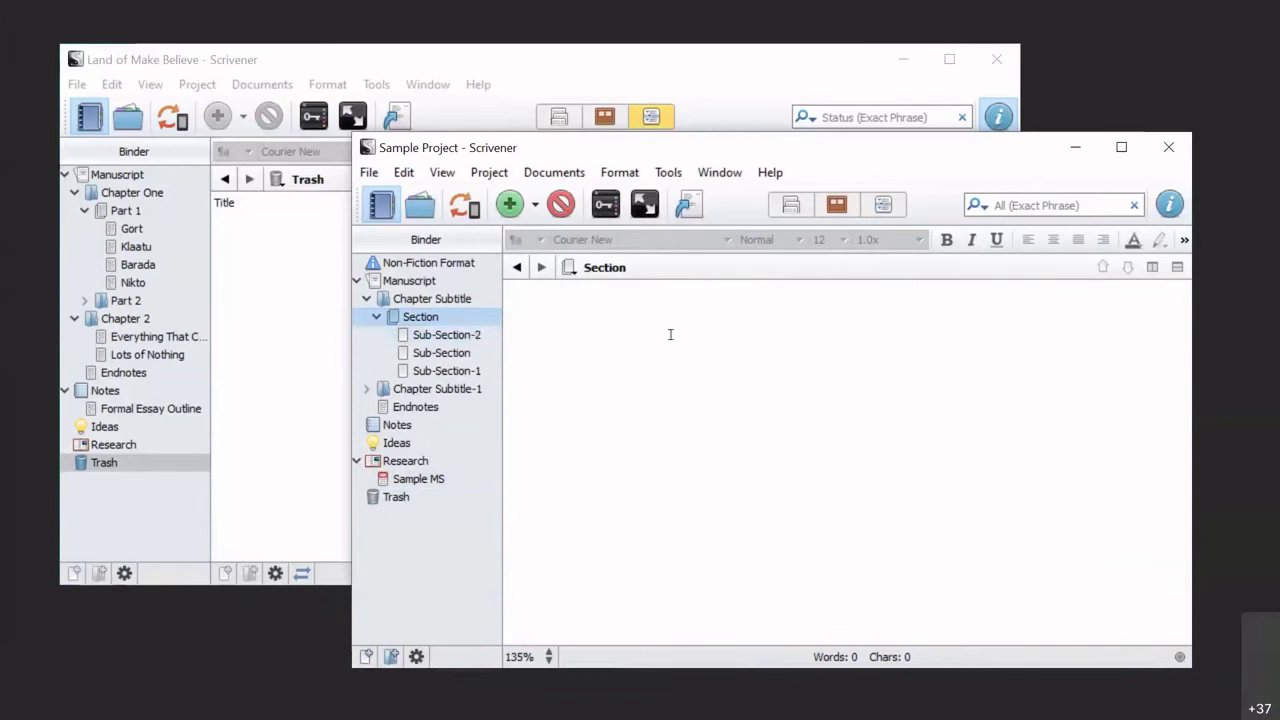
left_click(1170, 149)
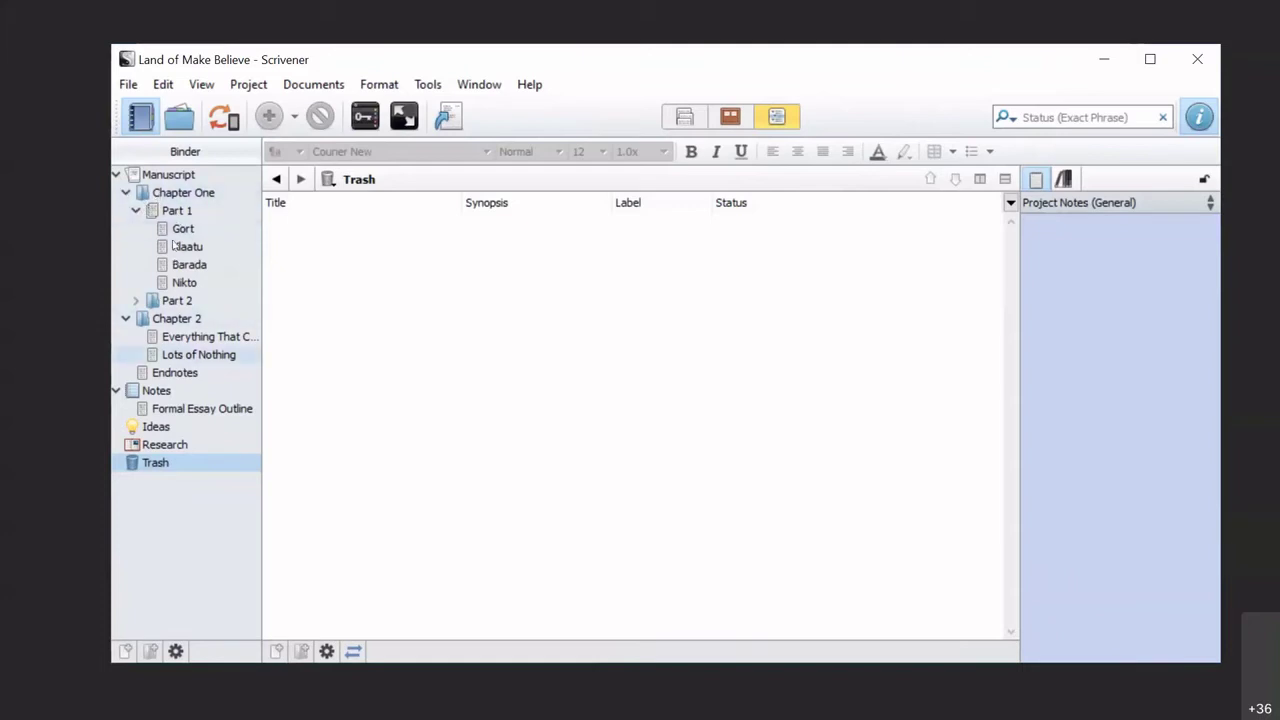
- Examine Chapter One with its Part 1 subsections and expanded Part 2 folder, plus the Endnotes document
left_click(184, 196)
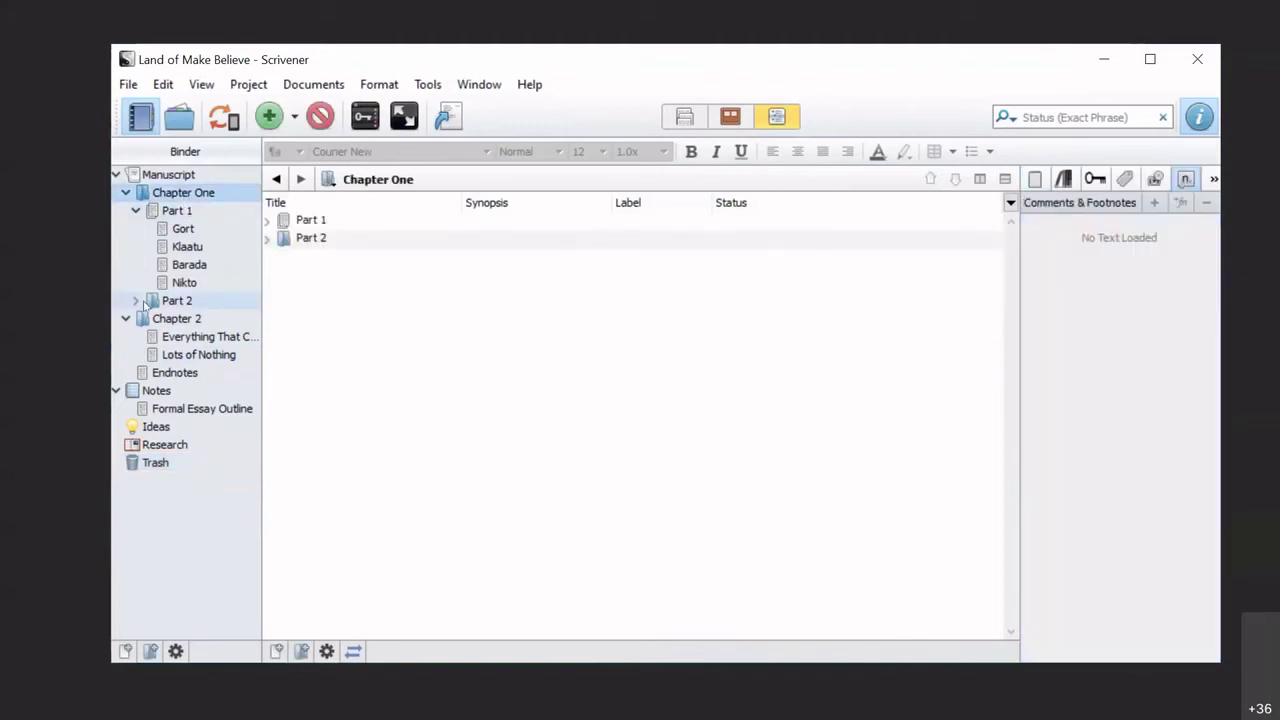
left_click(150, 211)
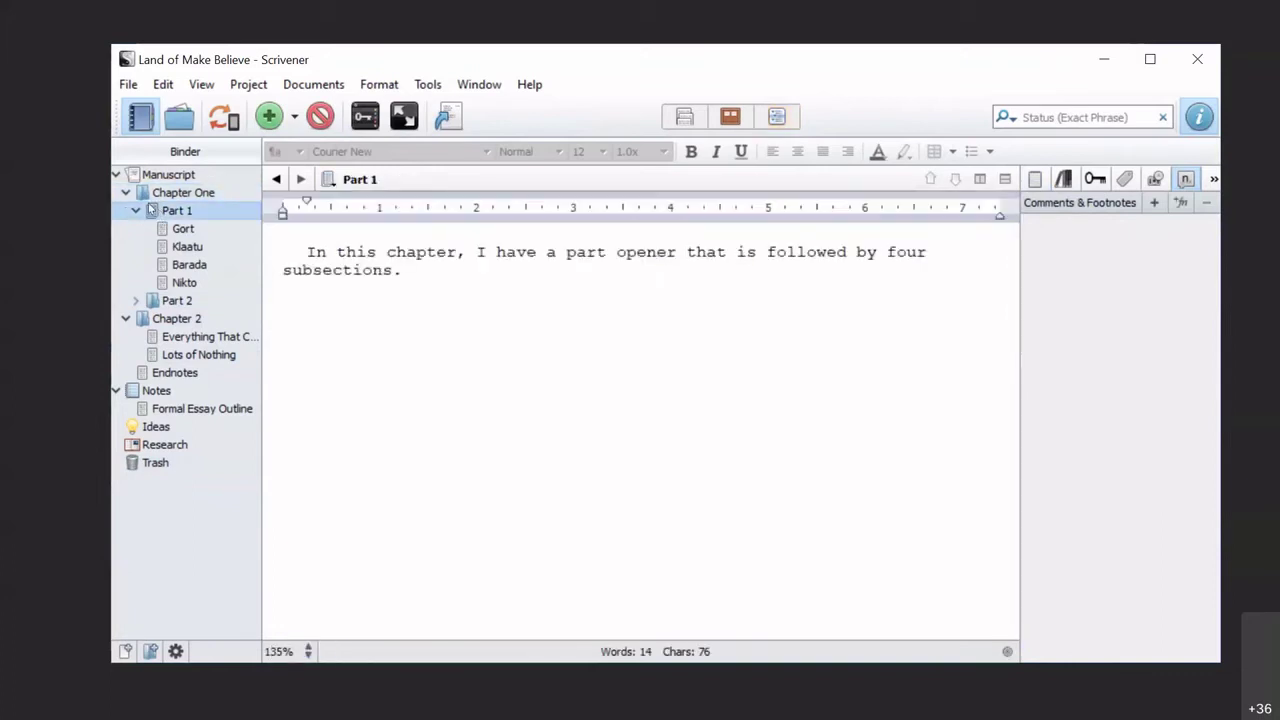
left_click(209, 229)
left_click(190, 247)
left_click(200, 281)
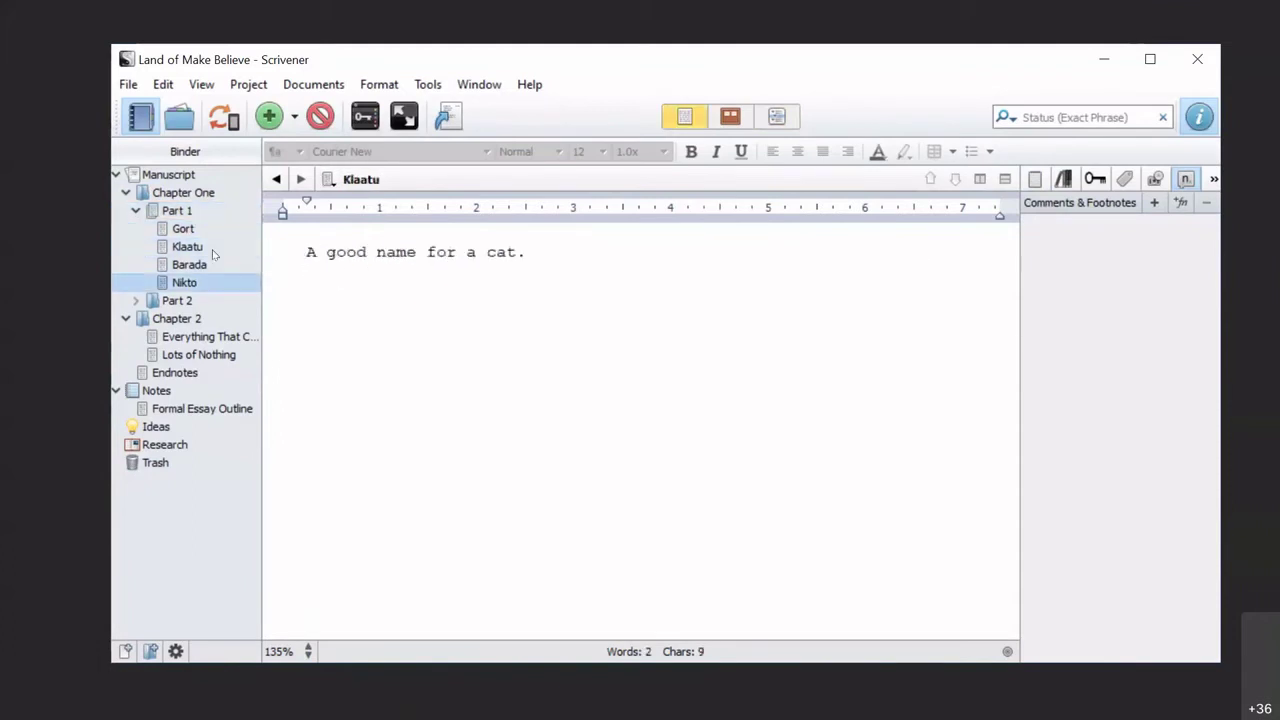
left_click(212, 232)
left_click(220, 280)
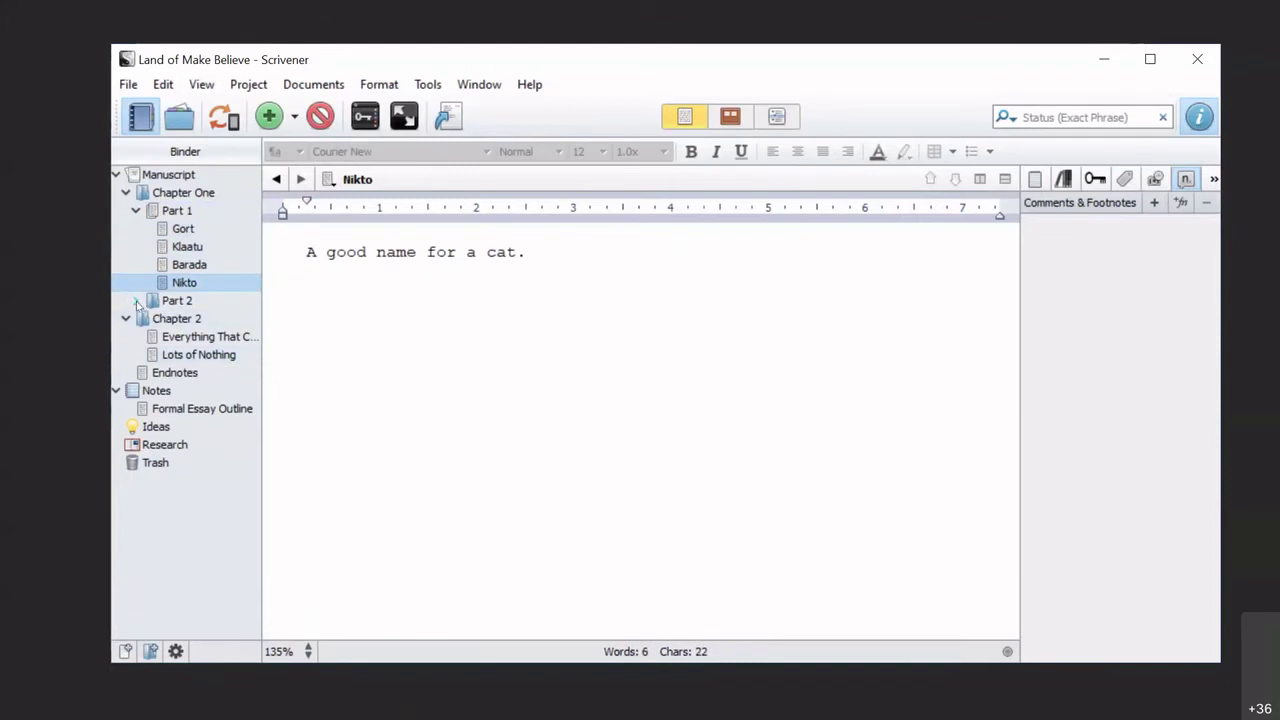
left_click(137, 304)
left_click(138, 304)
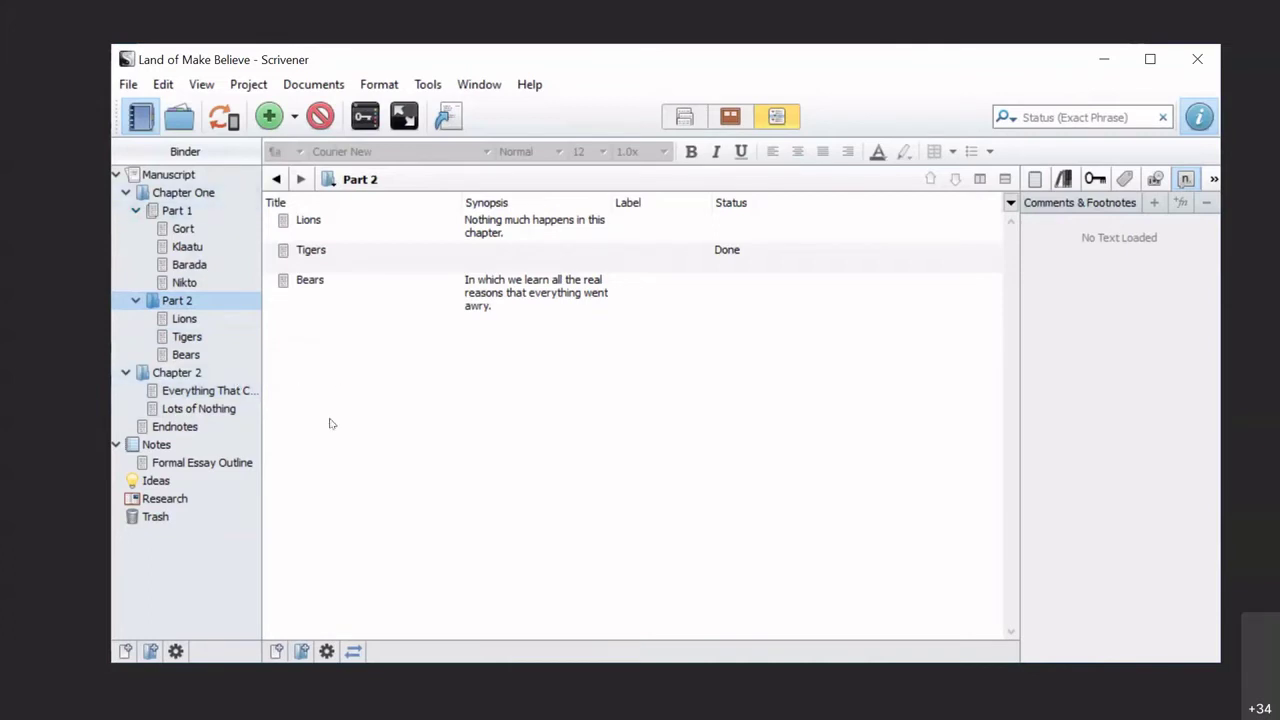
left_click(213, 432)
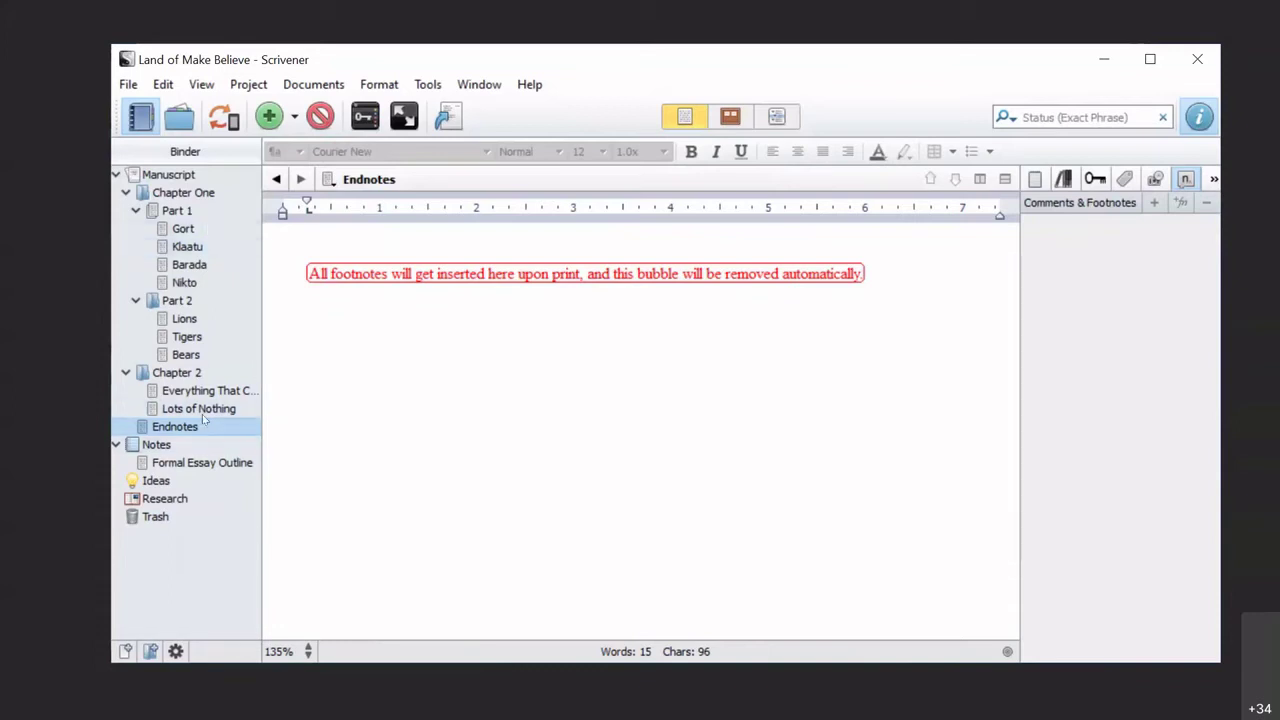
- Import the Word file dummy type from the source material folder into Chapter 2 and open the imported document
left_click(180, 374)
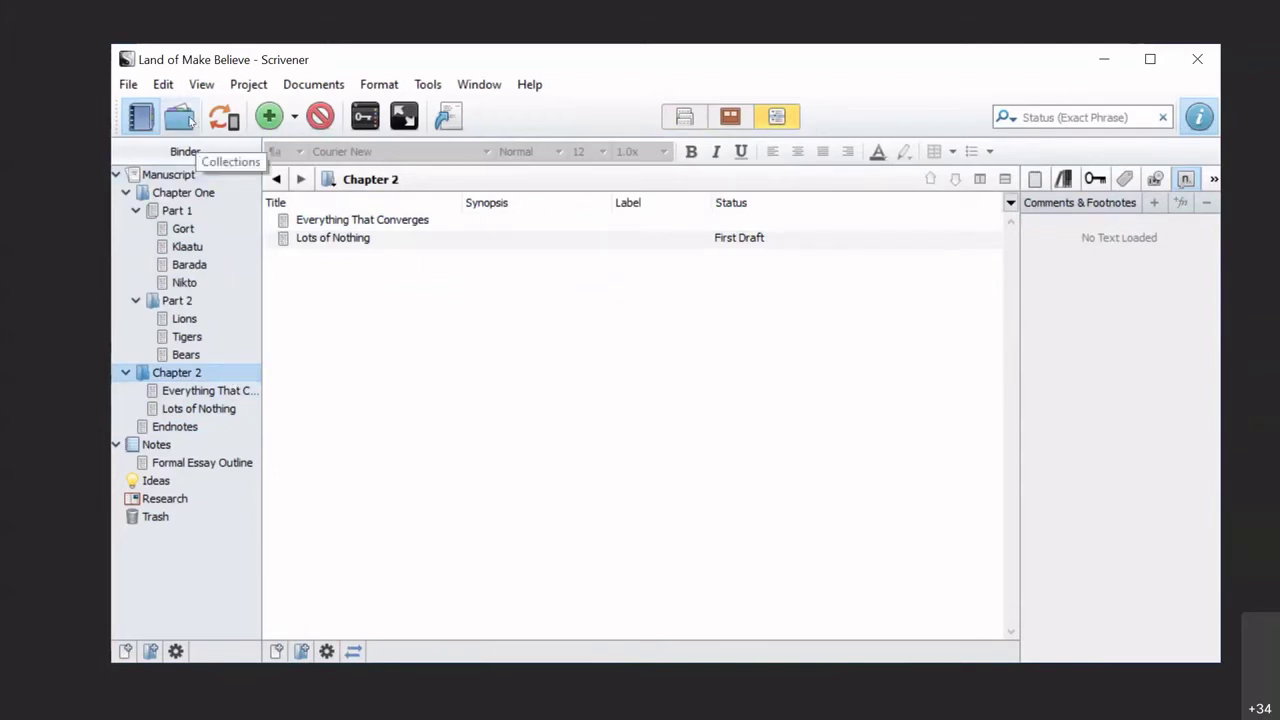
left_click(130, 86)
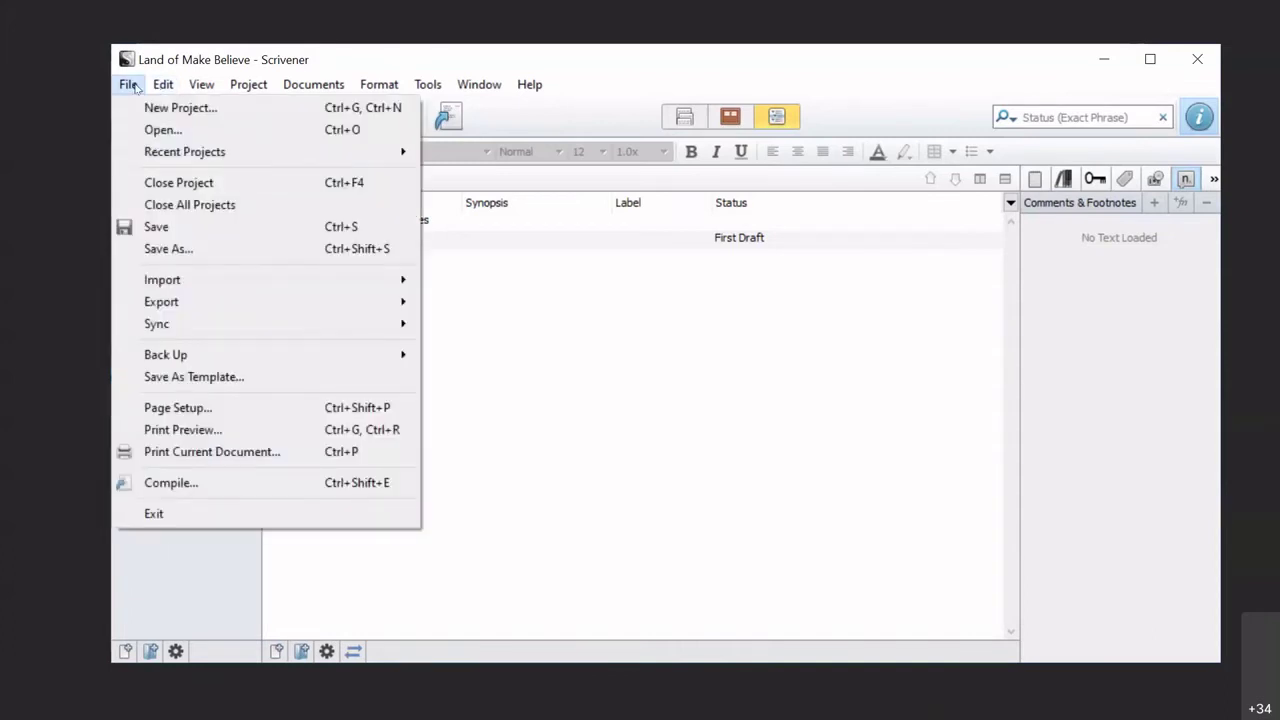
mouse_move(168, 286)
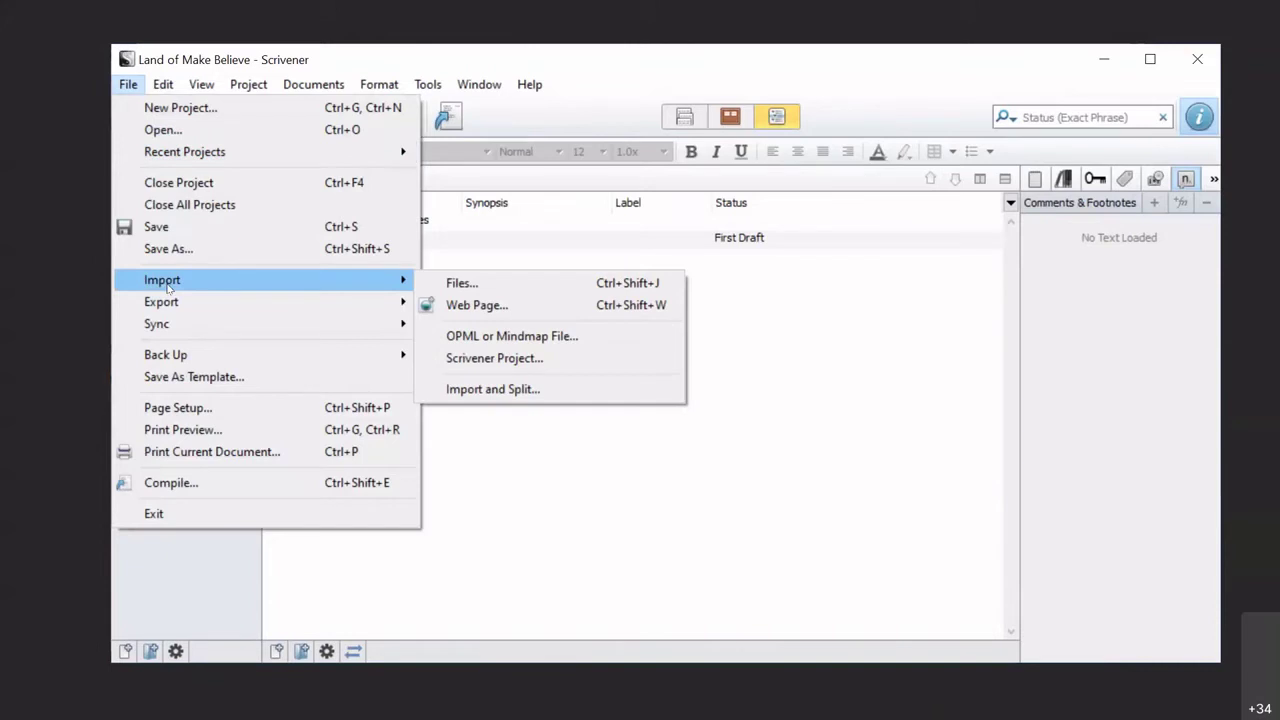
left_click(474, 285)
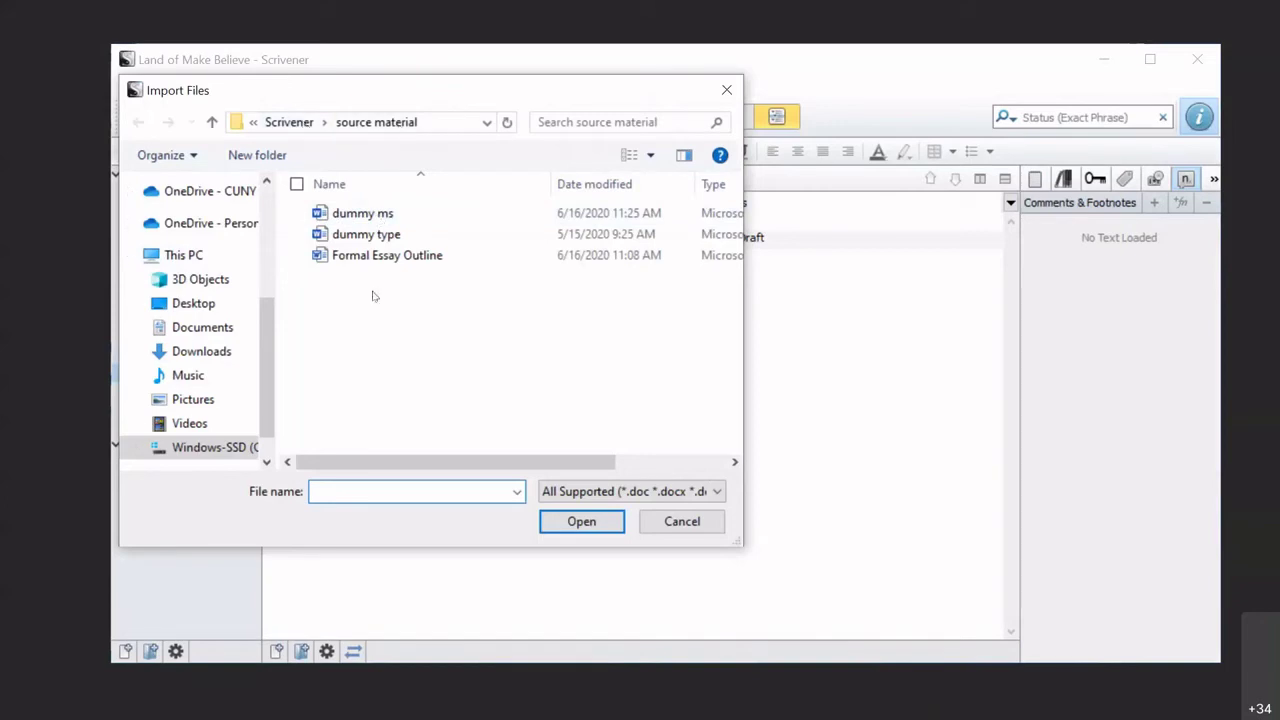
left_click(366, 234)
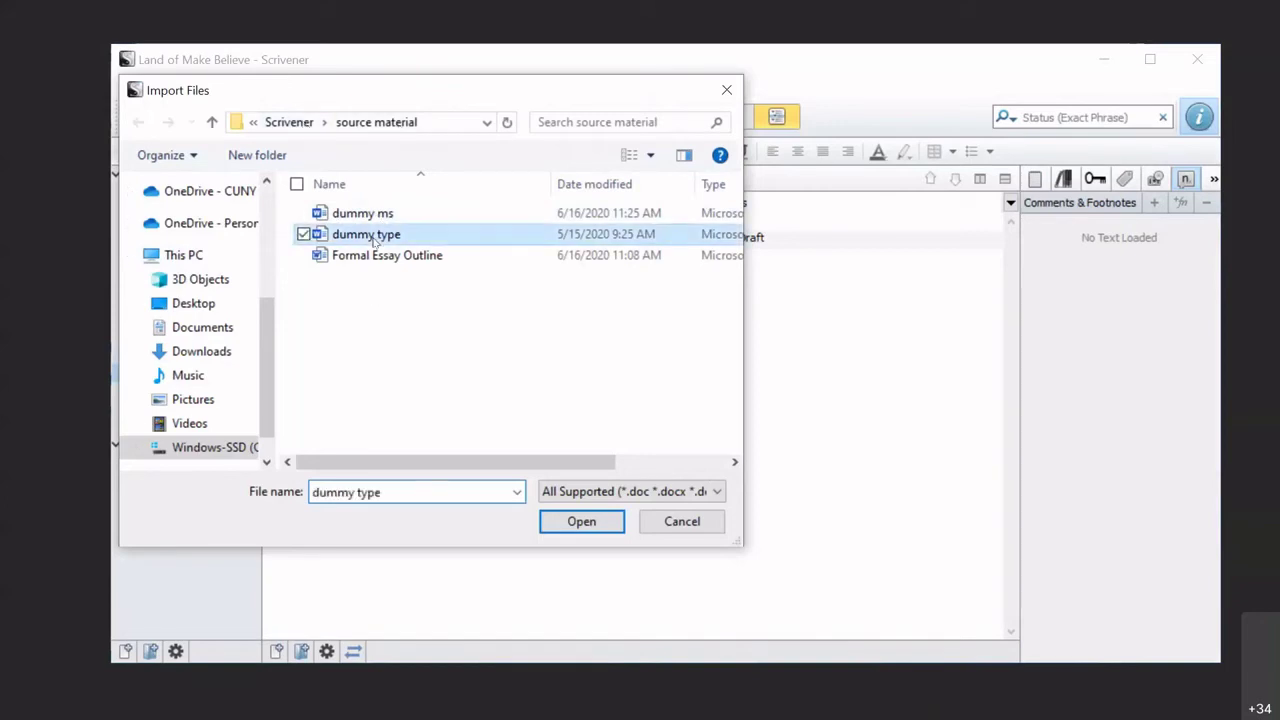
left_click(560, 522)
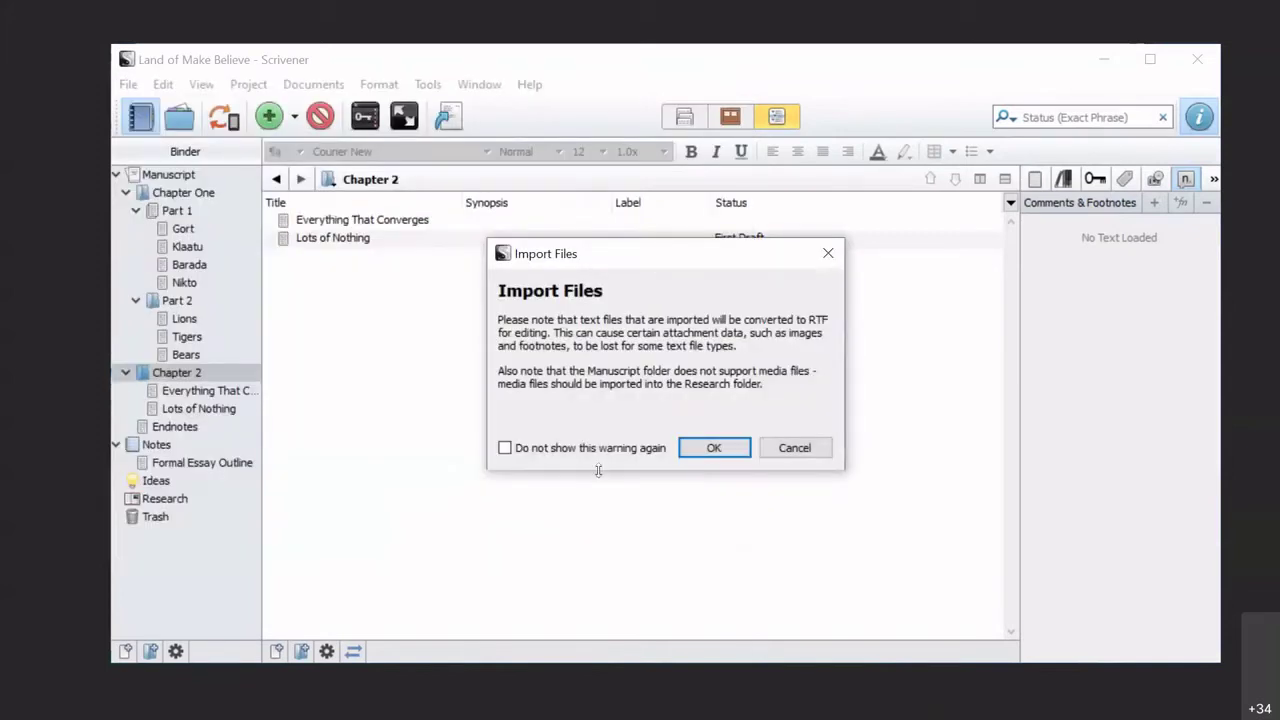
left_click(697, 447)
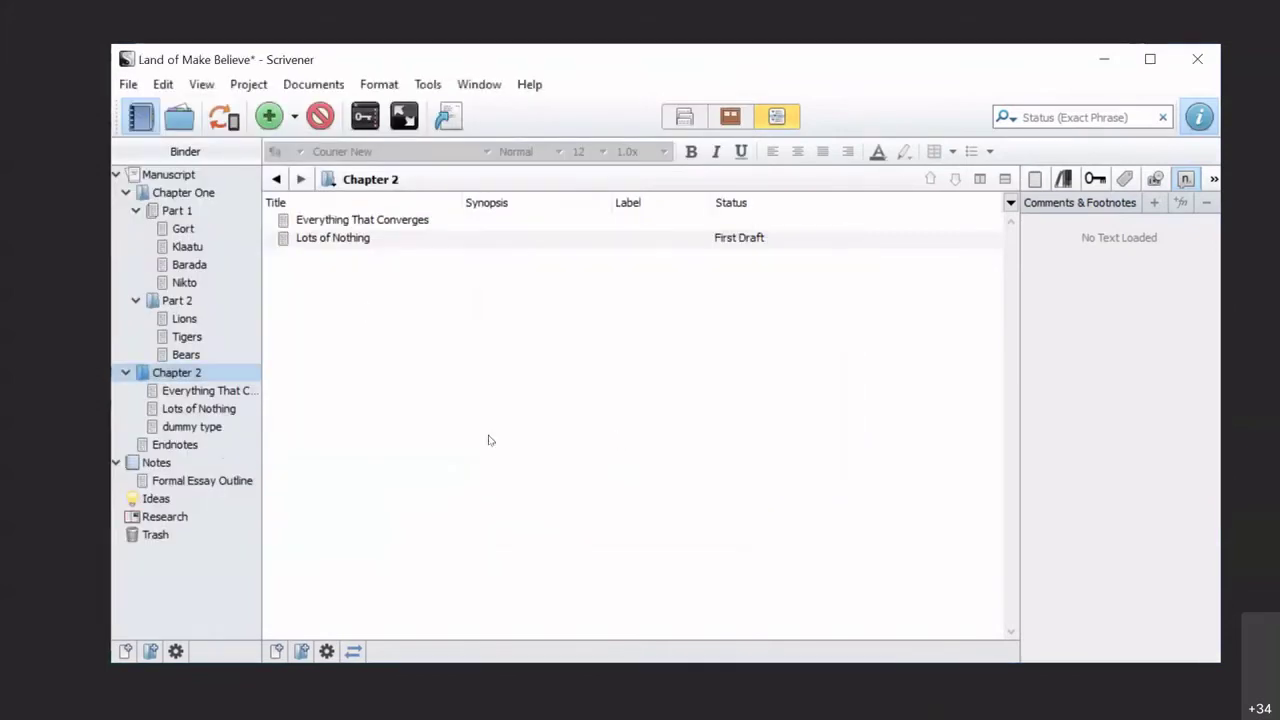
left_click(360, 256)
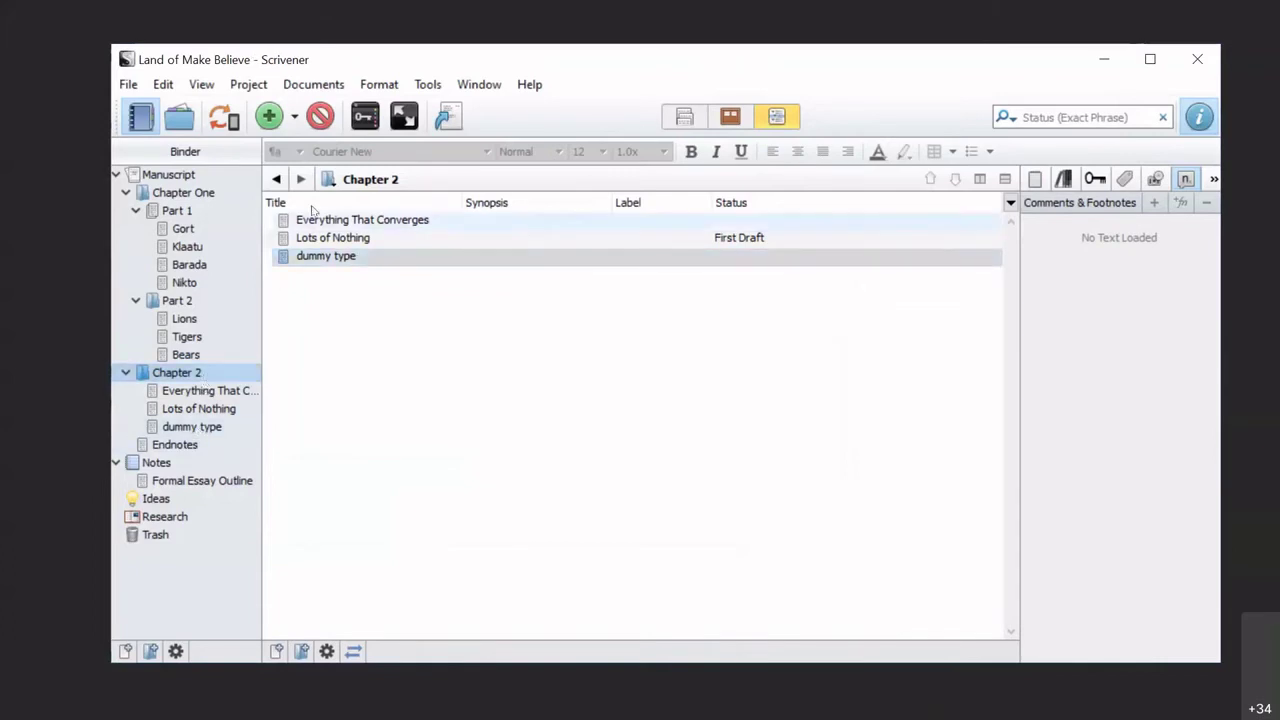
left_click(207, 433)
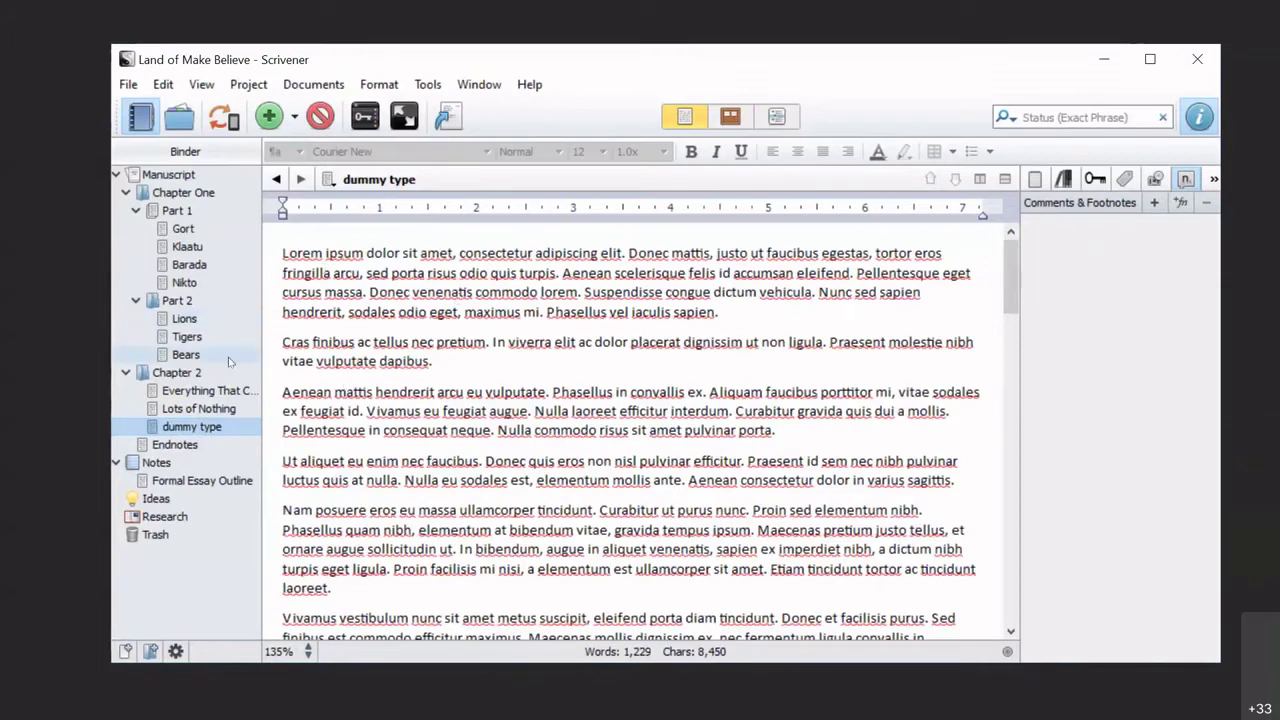
- Import the Word file dummy ms into Chapter 2, directly below the dummy type document
left_click(161, 87)
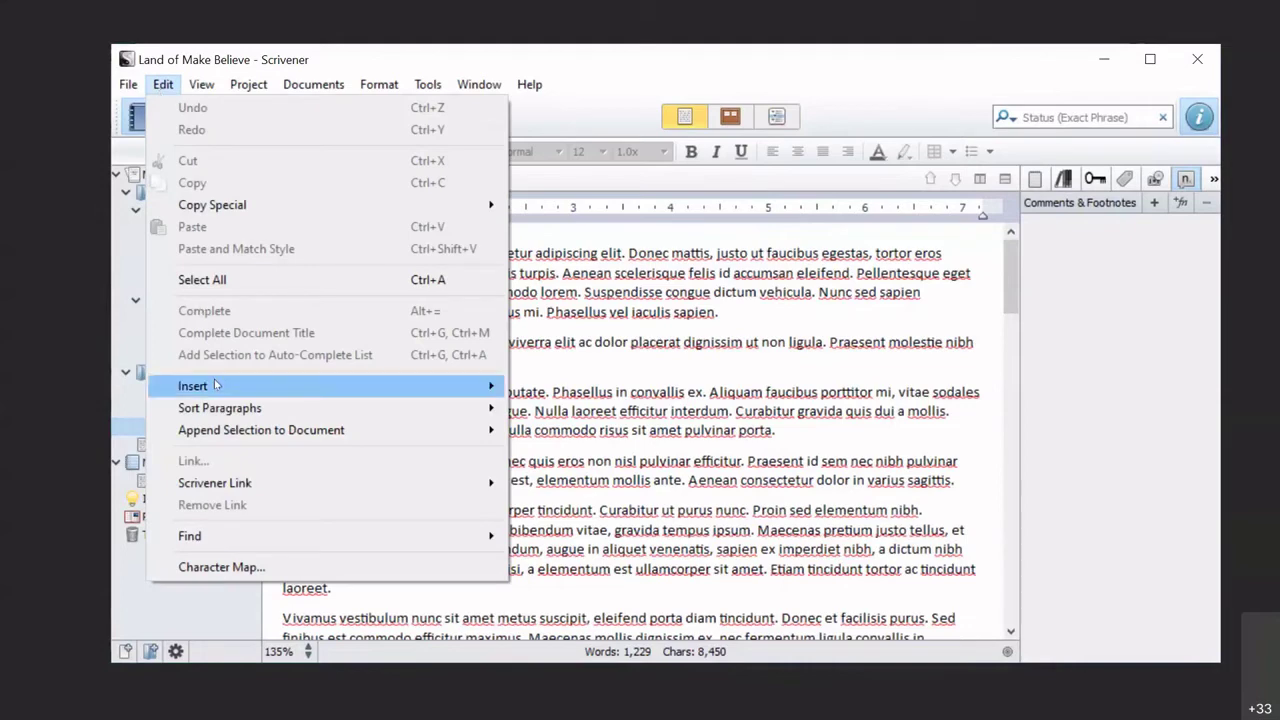
mouse_move(142, 91)
mouse_move(380, 280)
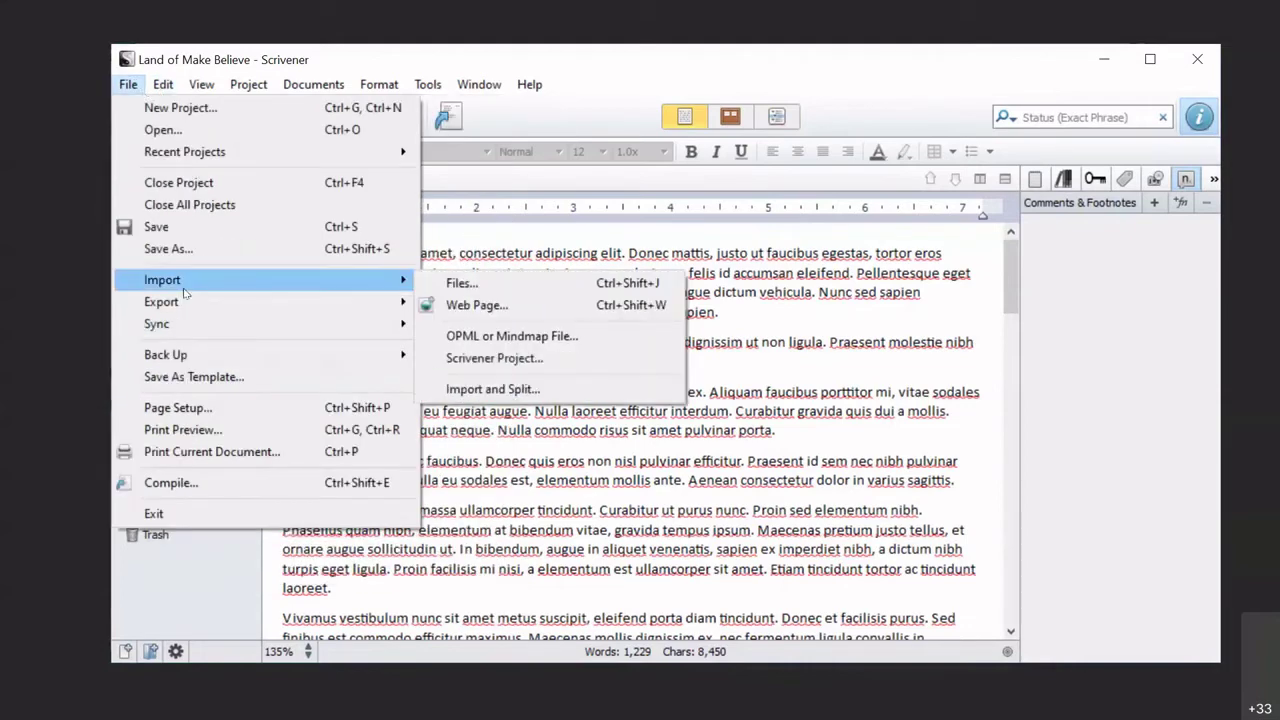
left_click(480, 298)
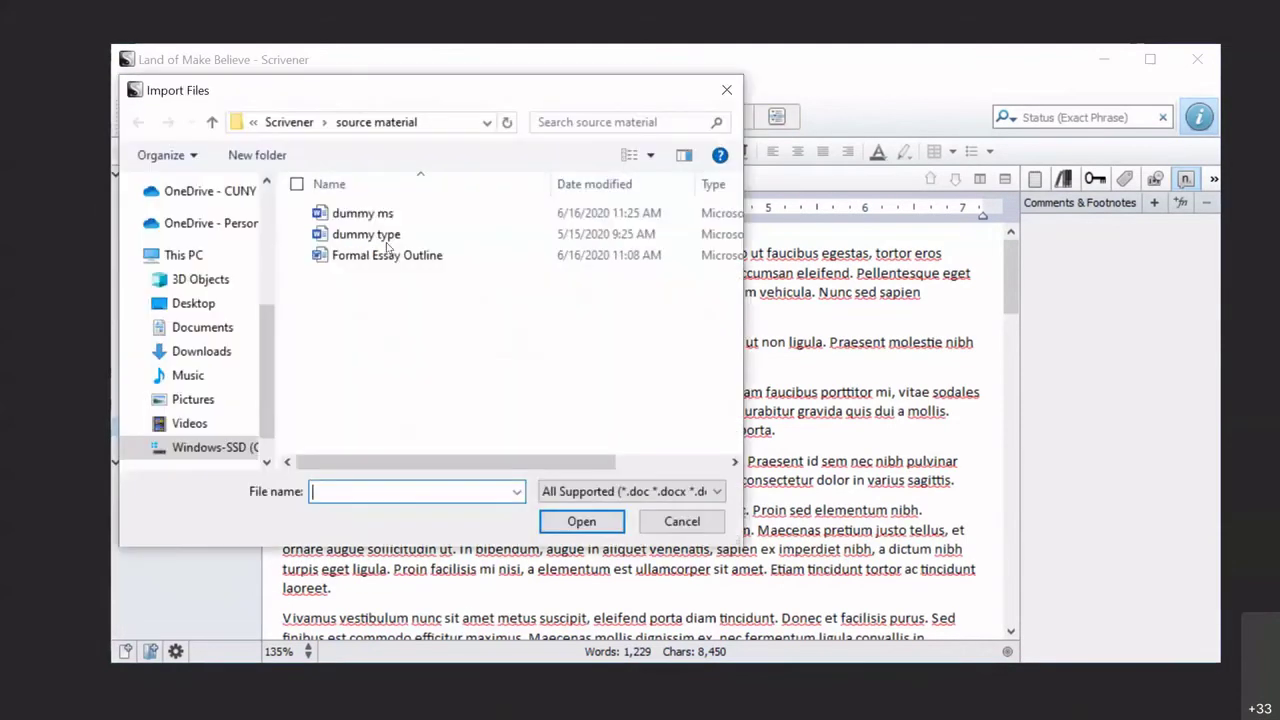
left_click(389, 215)
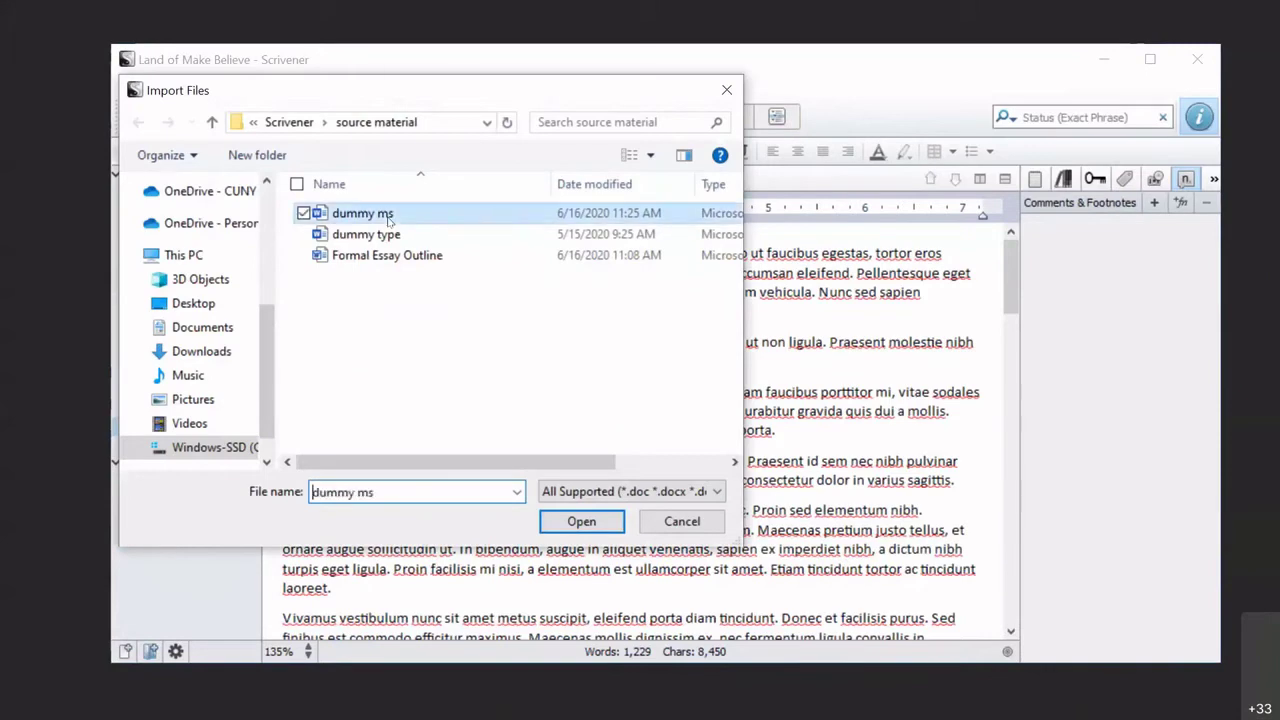
left_click(604, 524)
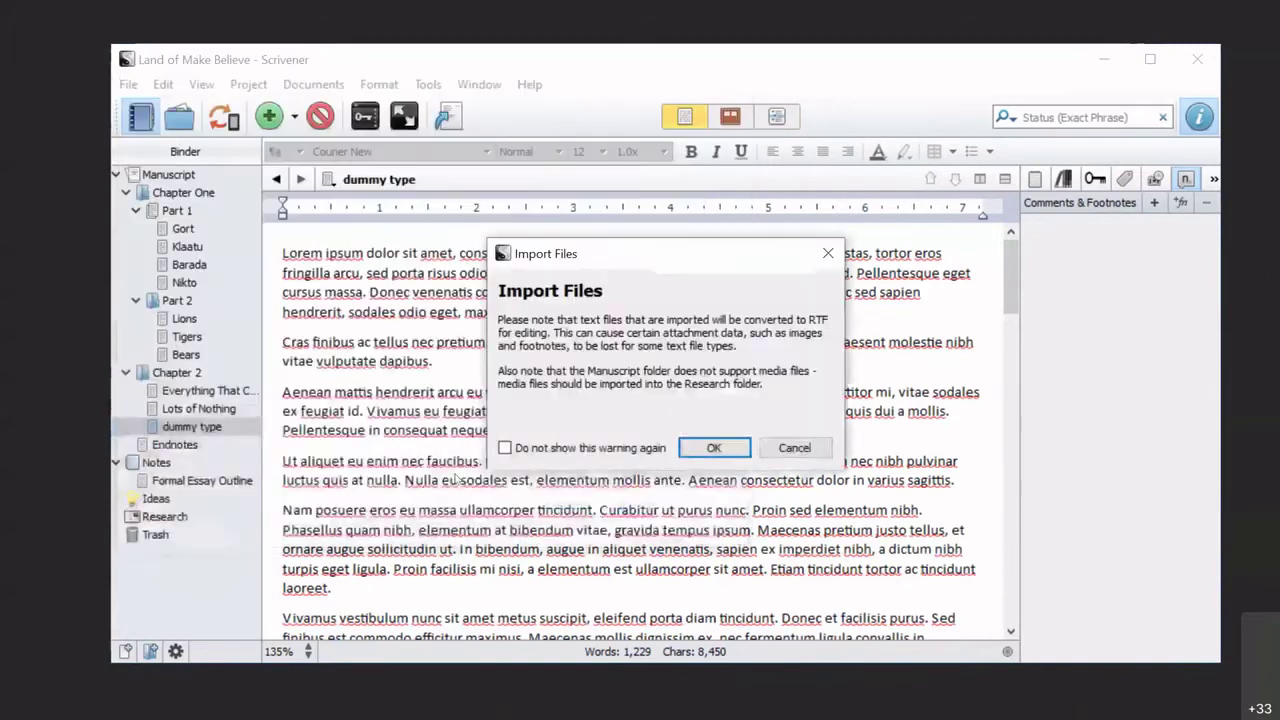
left_click(709, 447)
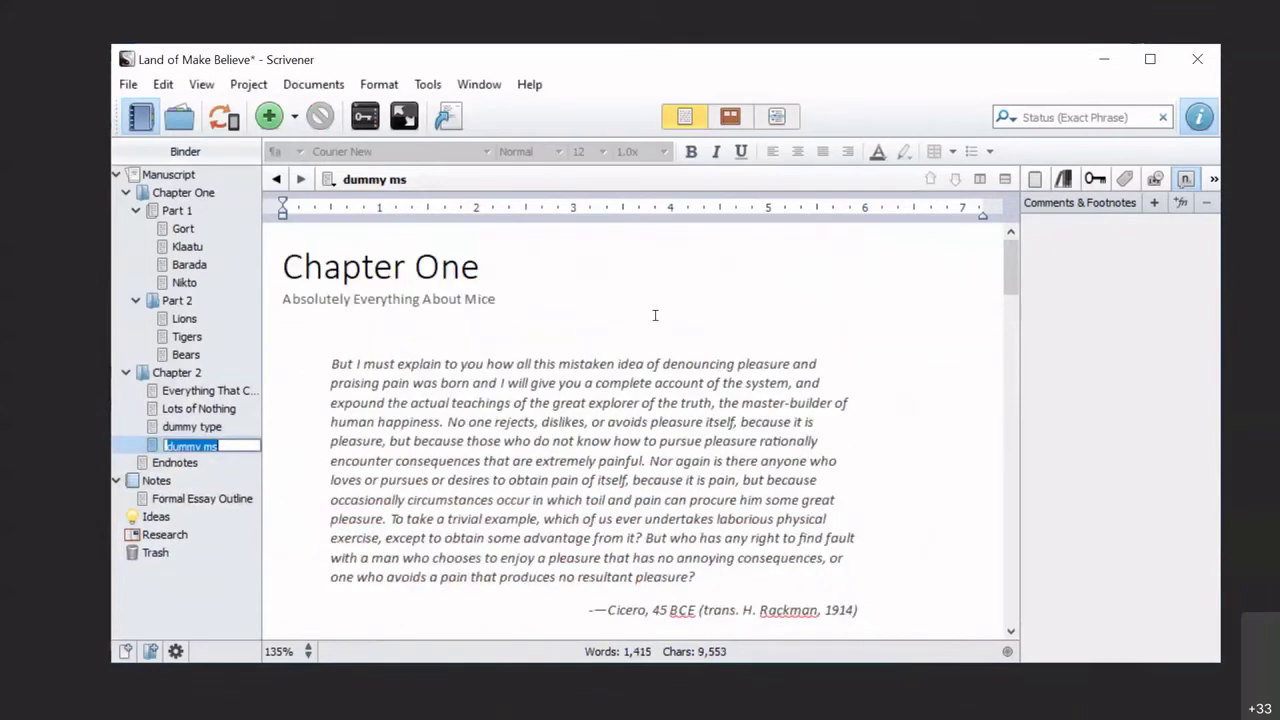
- Examine the Chapter One heading and its subtitle line at the start of the imported dummy ms document
left_click(782, 315)
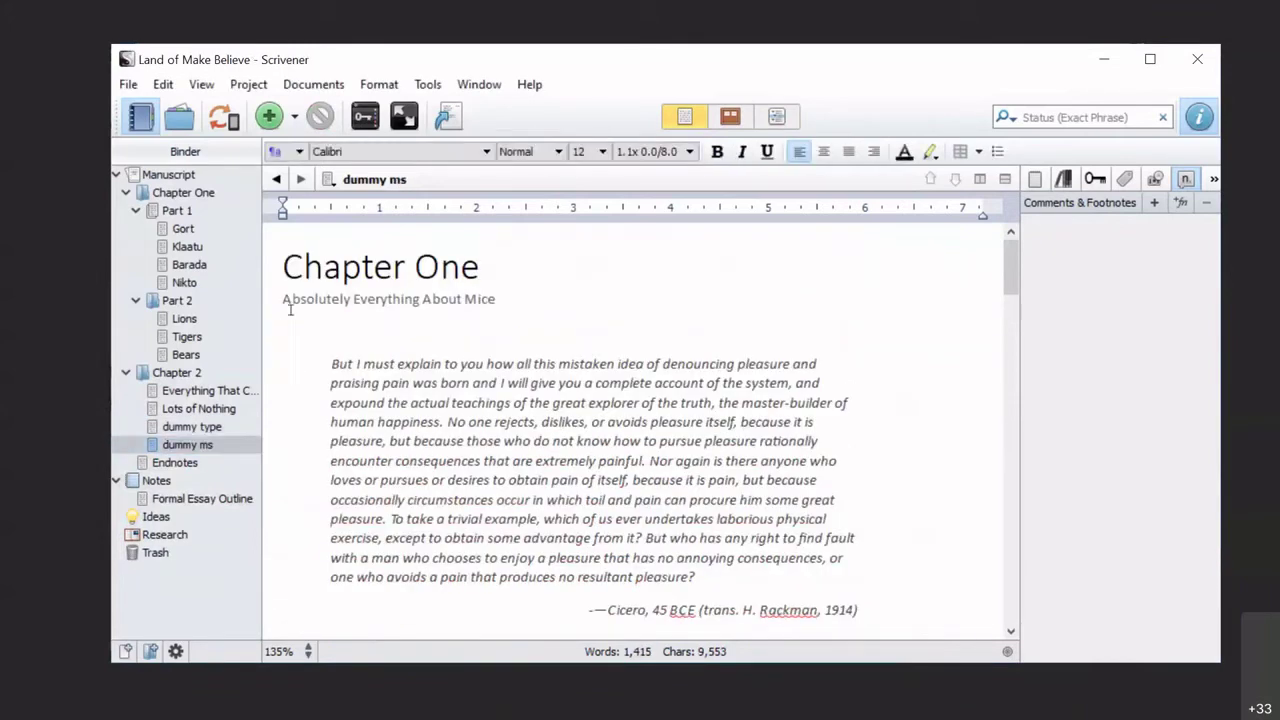
left_click(286, 267)
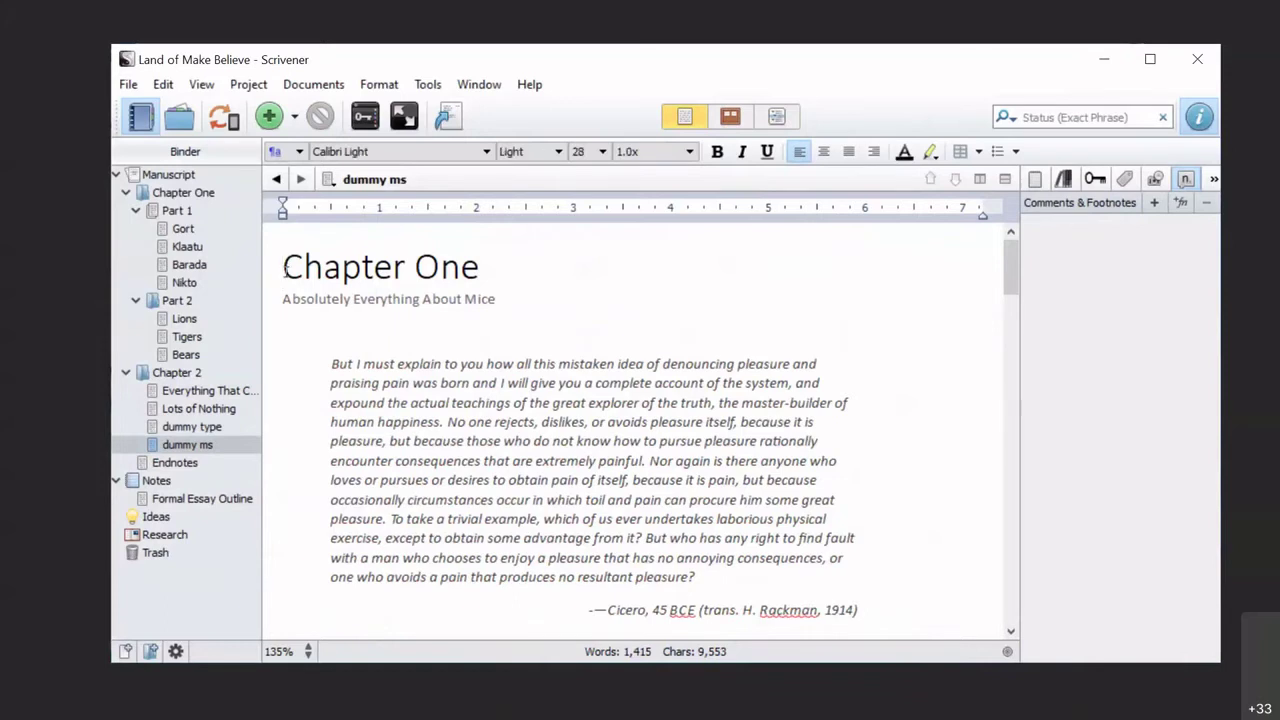
left_click(281, 299)
left_click(277, 263)
key("ctrl+shift+Right")
key("ctrl+shift+Right")
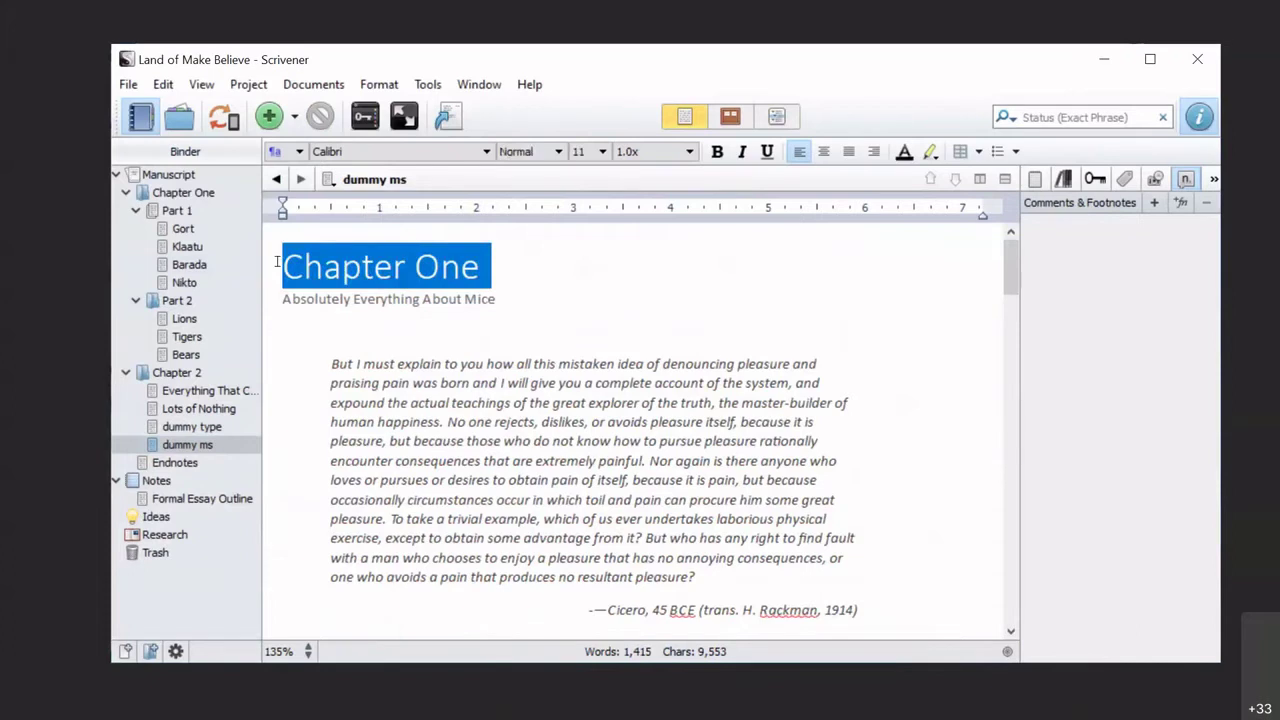
double_click(277, 298)
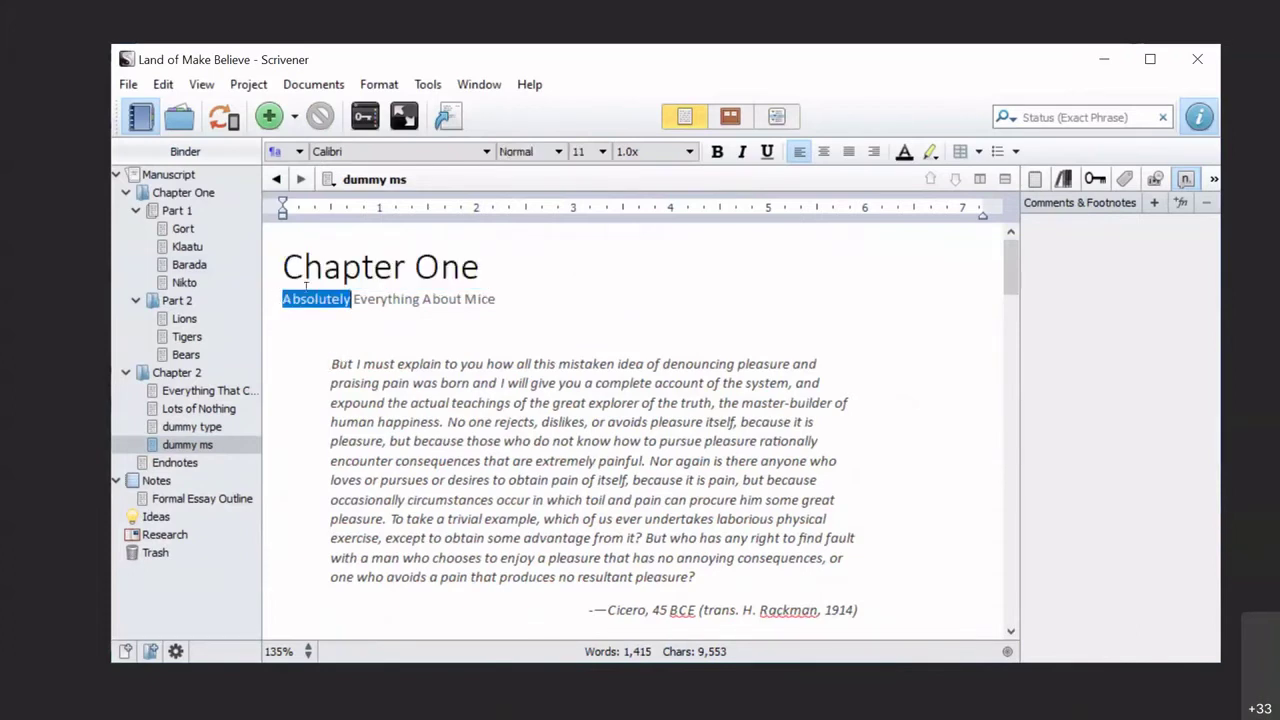
left_click(300, 289)
- Read through the dummy ms text down to the start of the Chapter Two heading
scroll(369, 331, "down", 1)
scroll(369, 331, "down", 4)
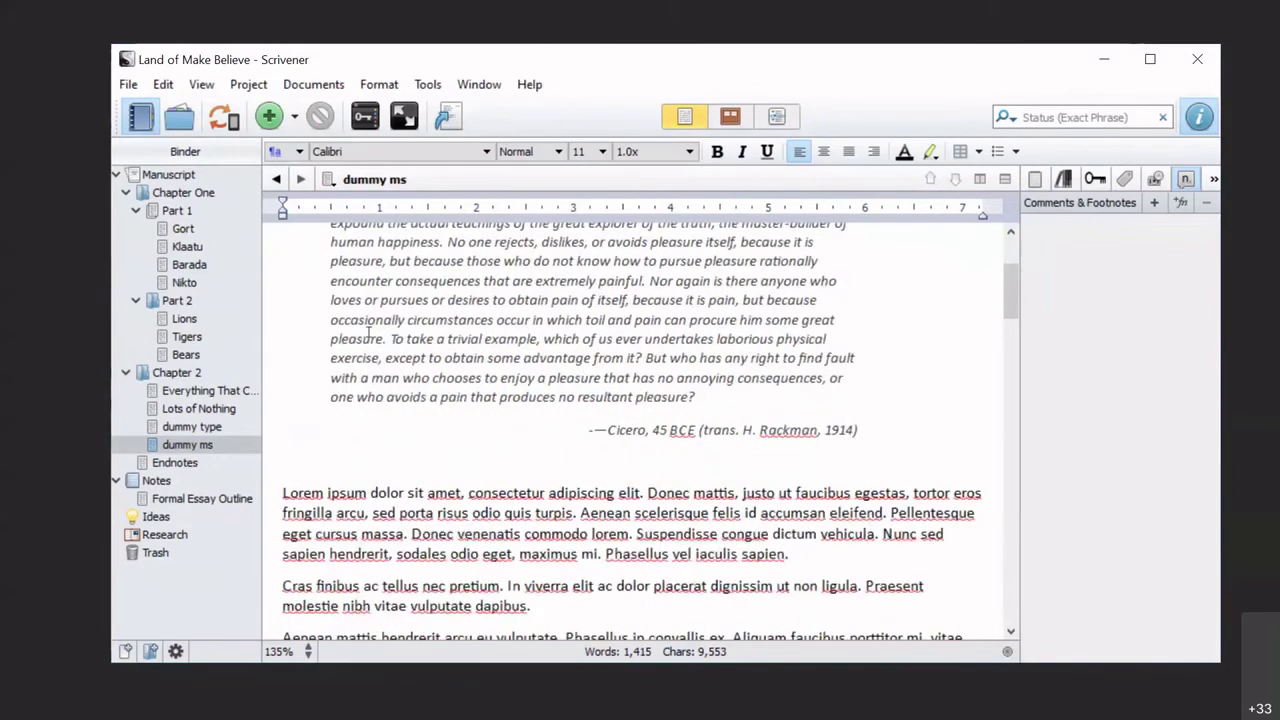
scroll(368, 331, "down", 1)
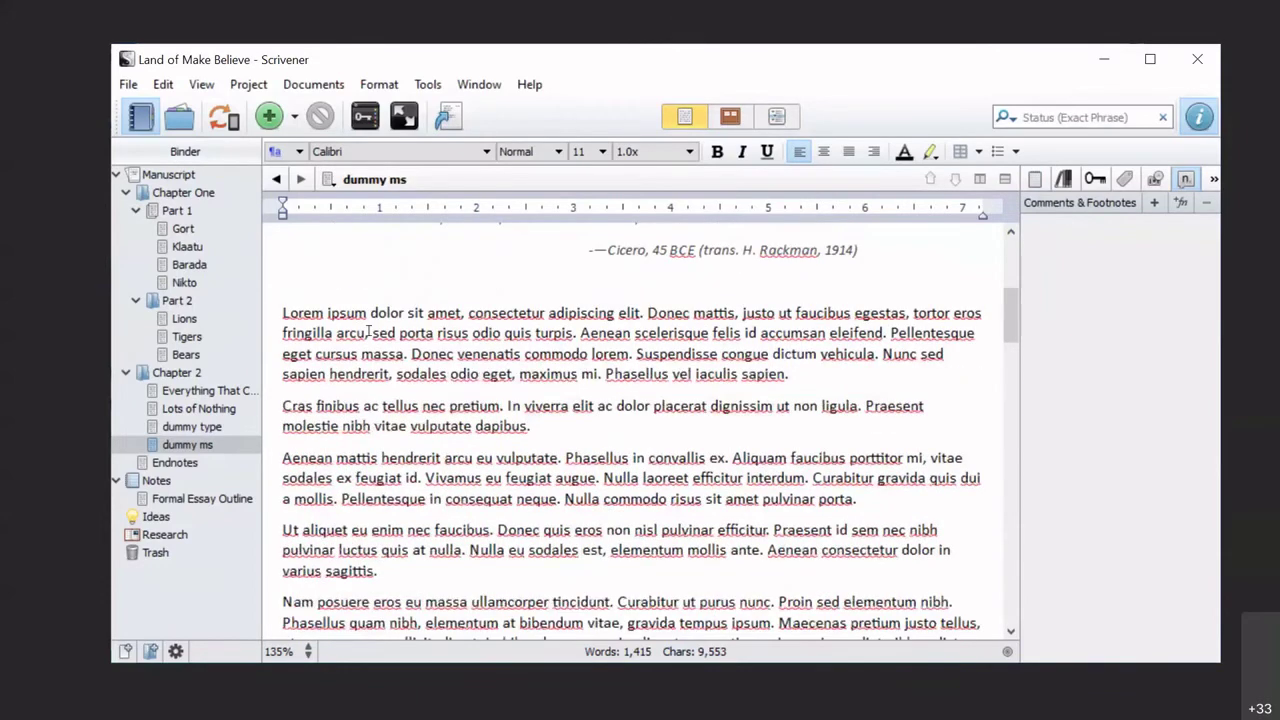
scroll(369, 331, "down", 2)
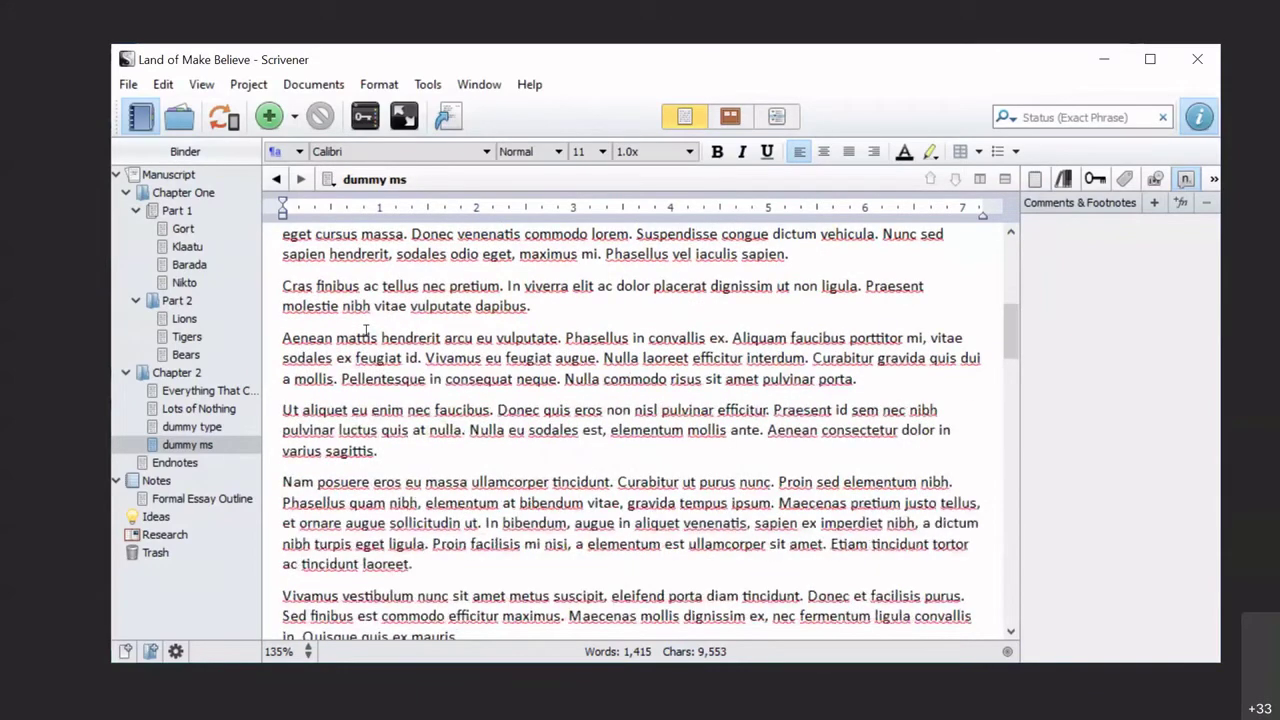
scroll(367, 331, "down", 2)
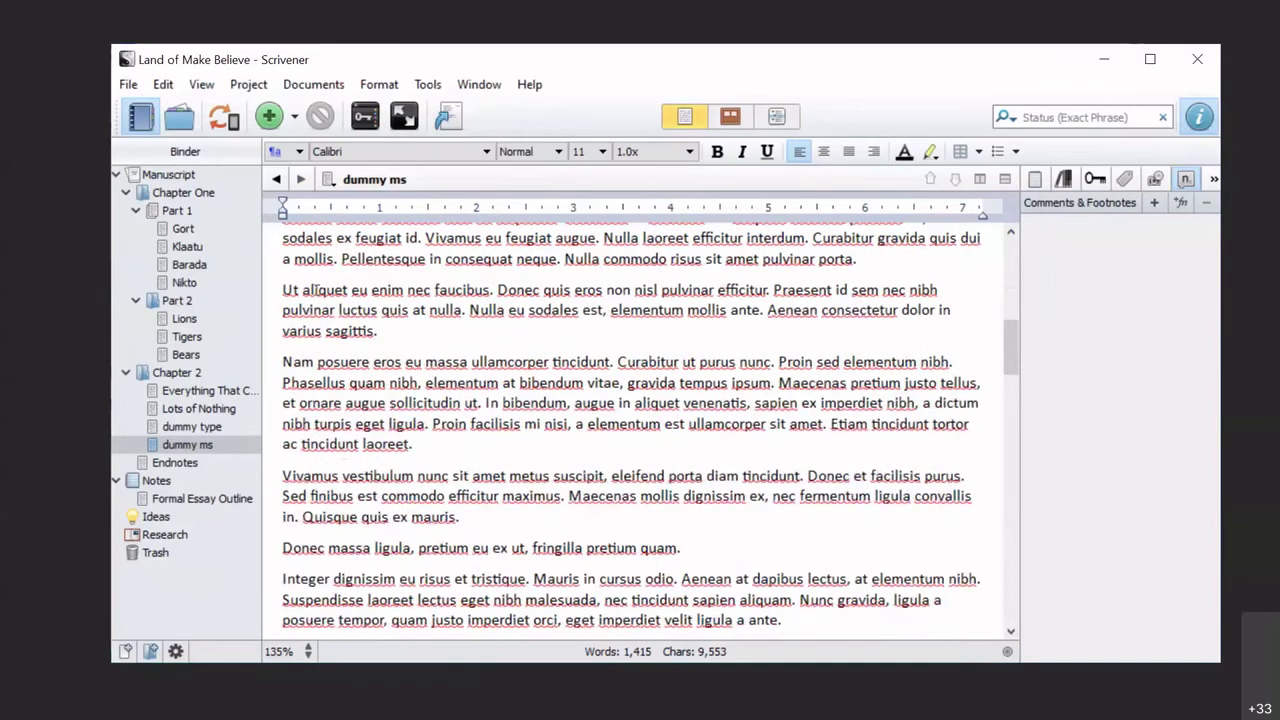
scroll(316, 289, "down", 10)
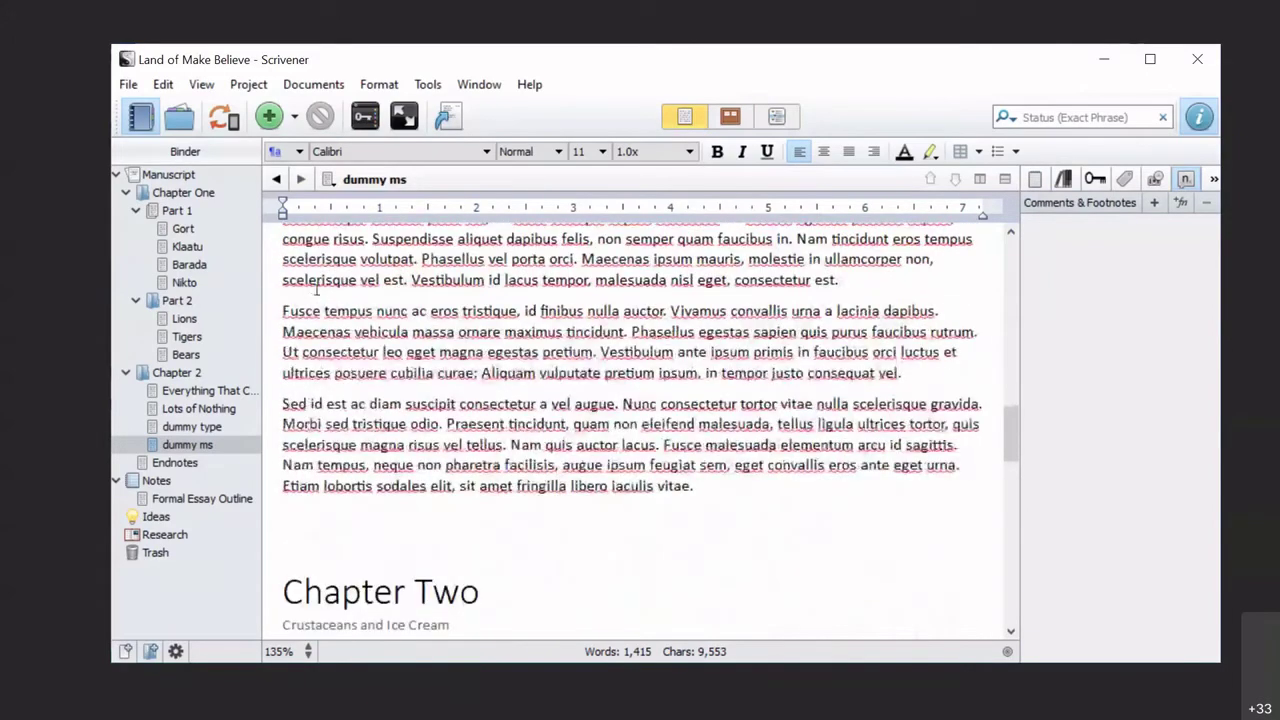
scroll(316, 289, "down", 4)
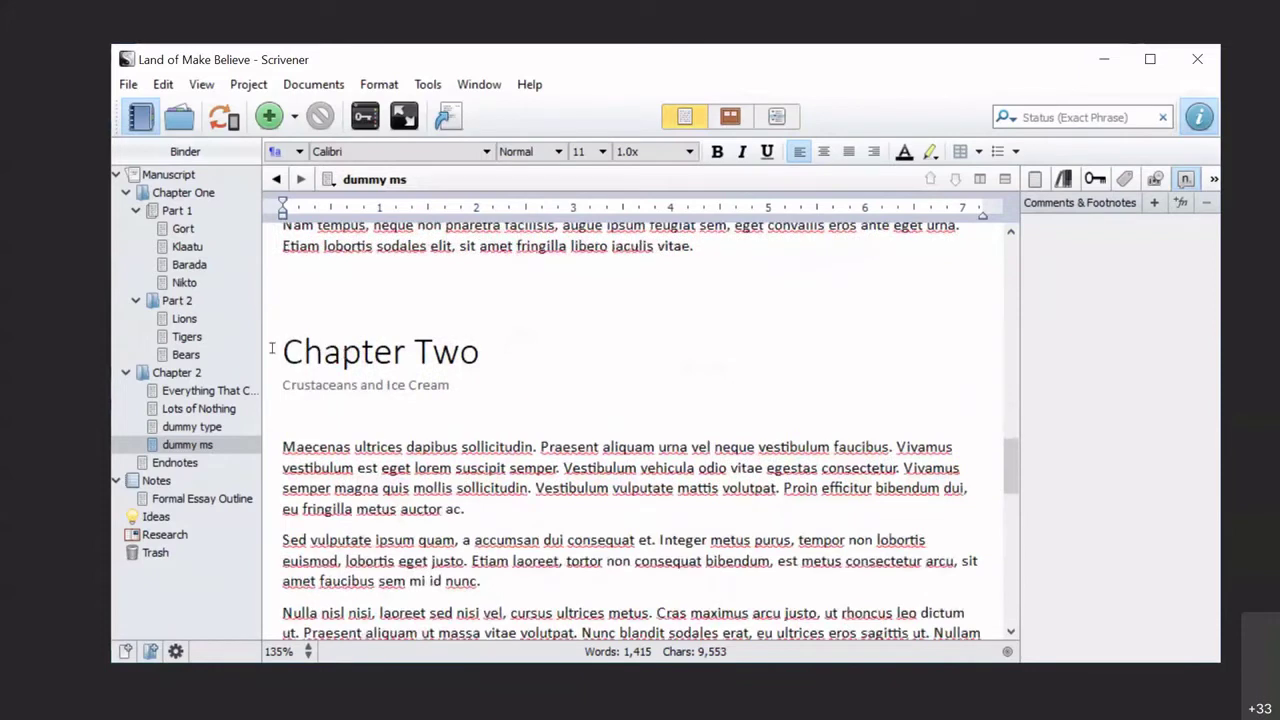
left_click(271, 347)
- Start an Import and Split with "Chapter" as the text that separates sections
left_click(128, 85)
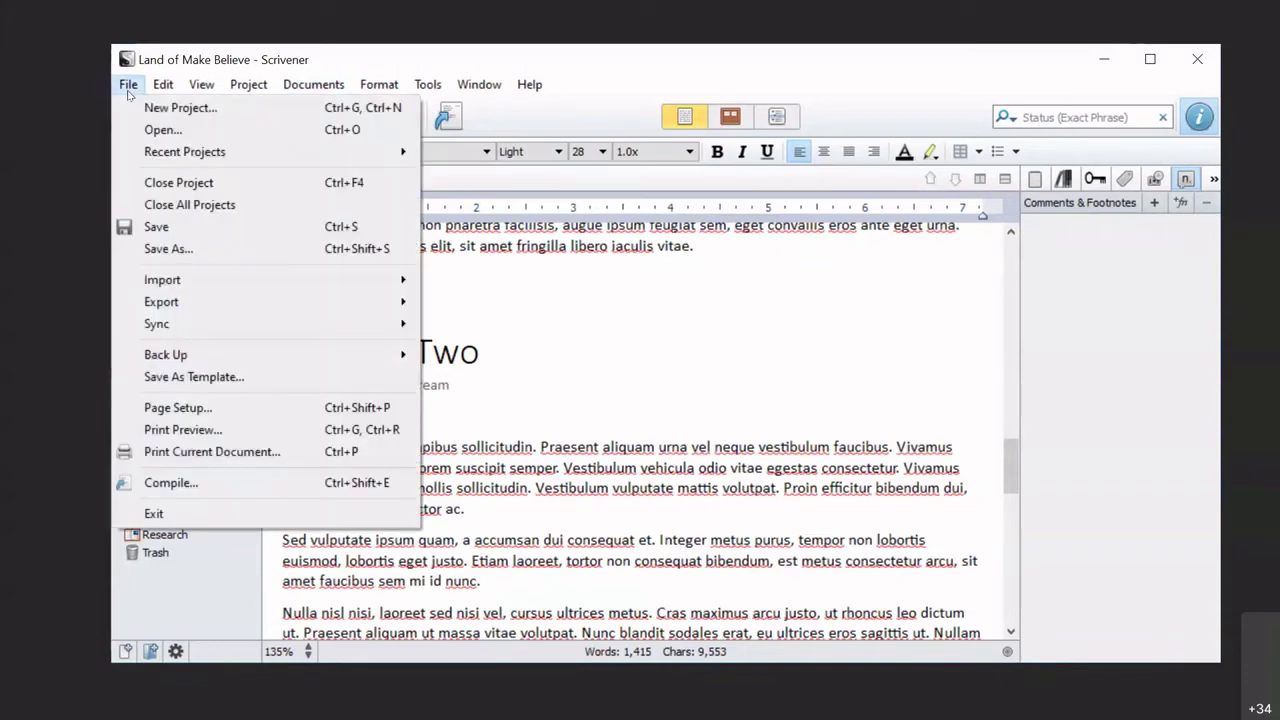
key("Down")
key("Down")
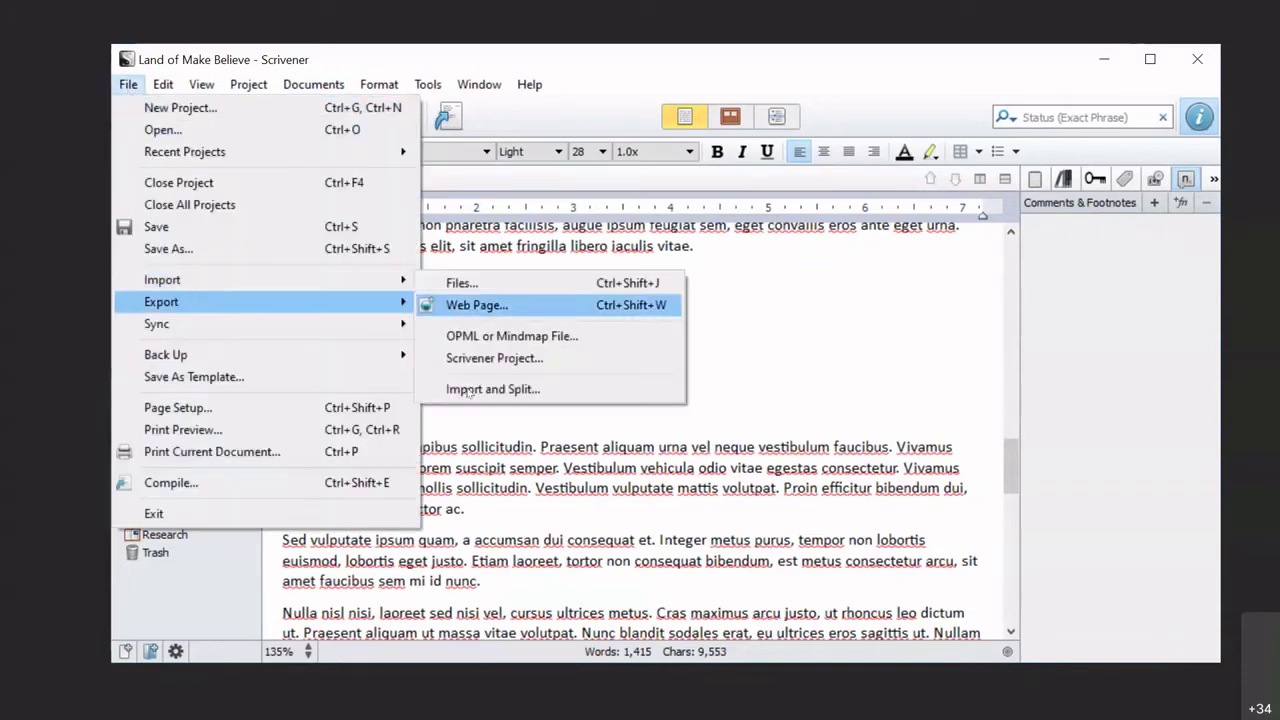
left_click(483, 389)
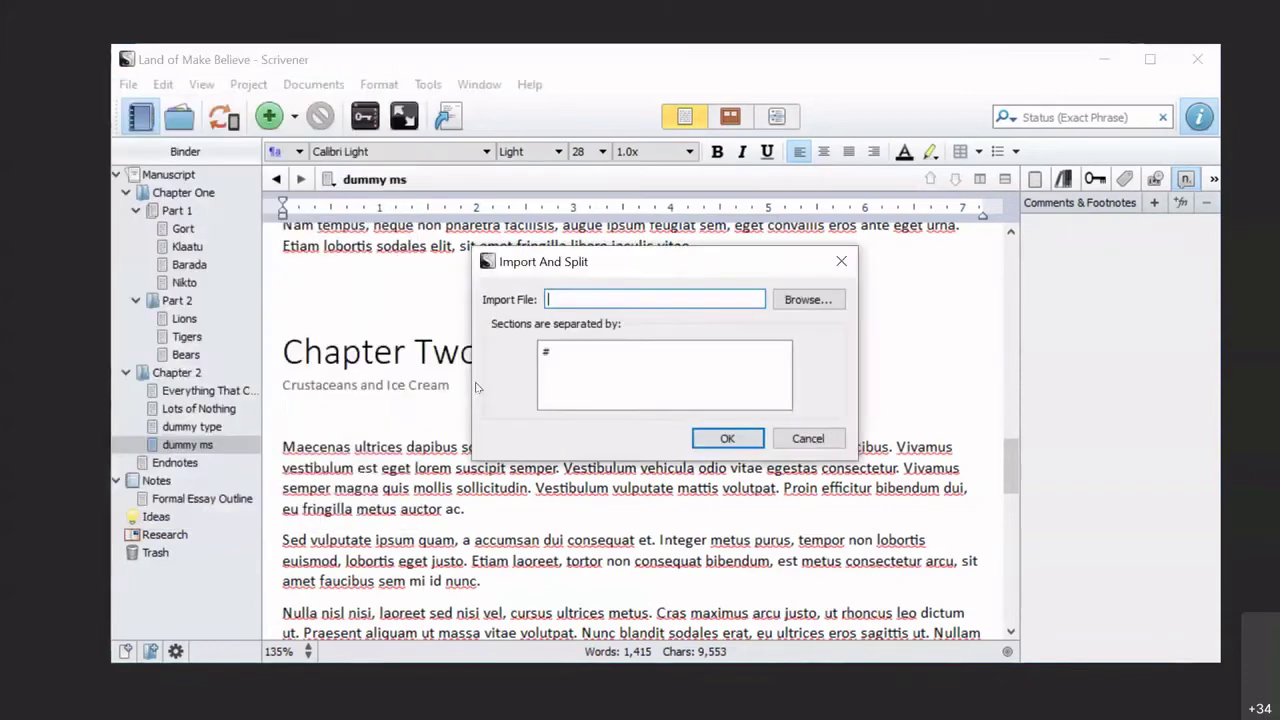
left_click(558, 349)
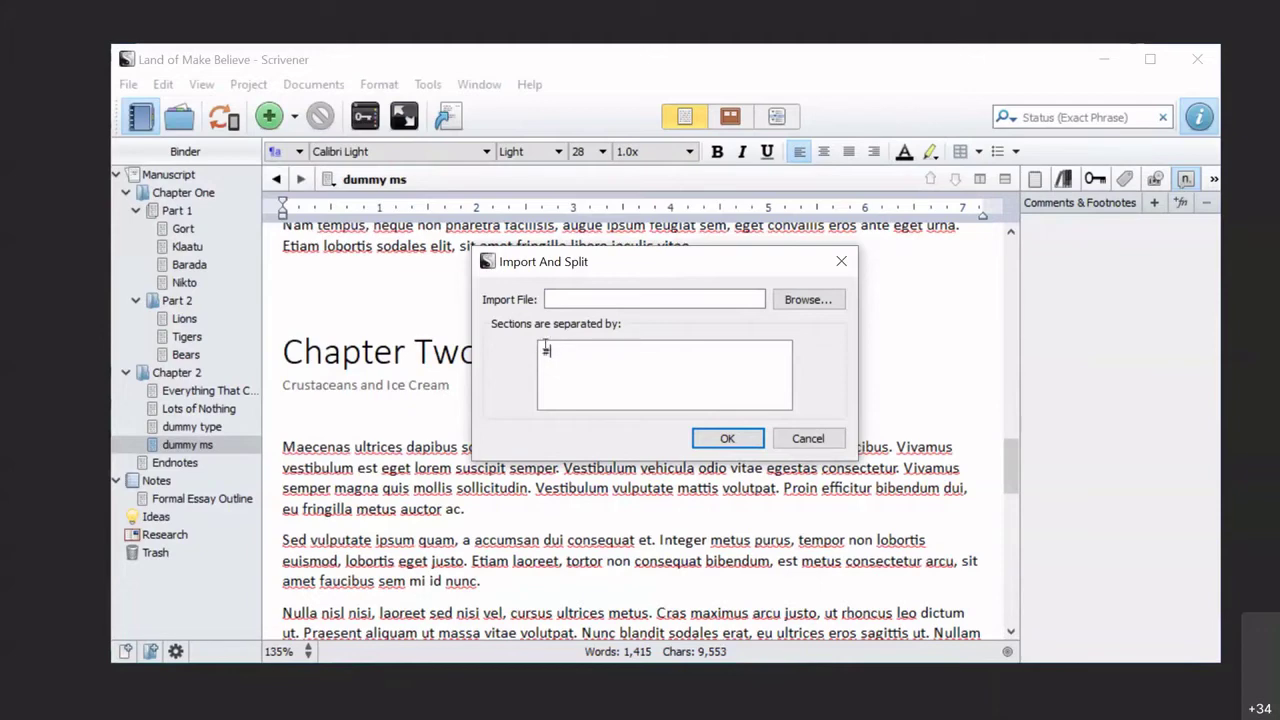
double_click(543, 350)
type("Chap")
key("BackSpace")
key("BackSpace")
key("BackSpace")
type("hapter")
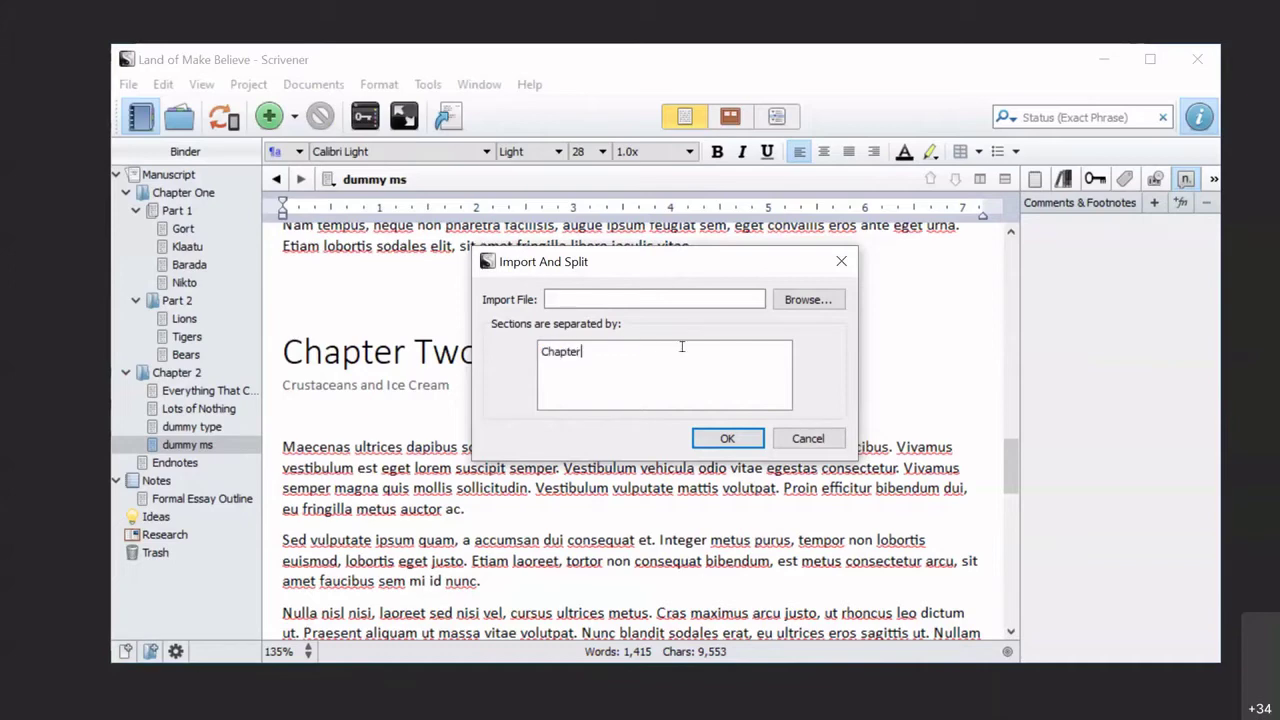
- Choose dummy ms from the source material folder as the import file and run the split import
left_click(745, 441)
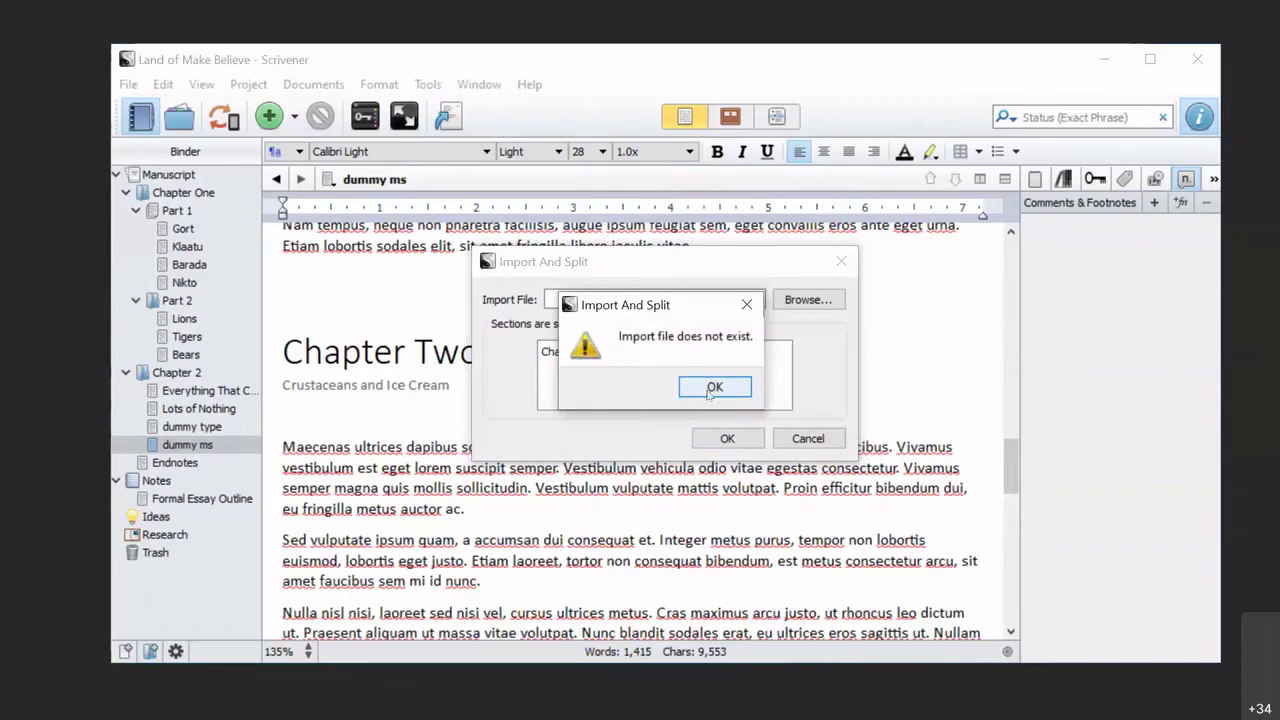
left_click(713, 389)
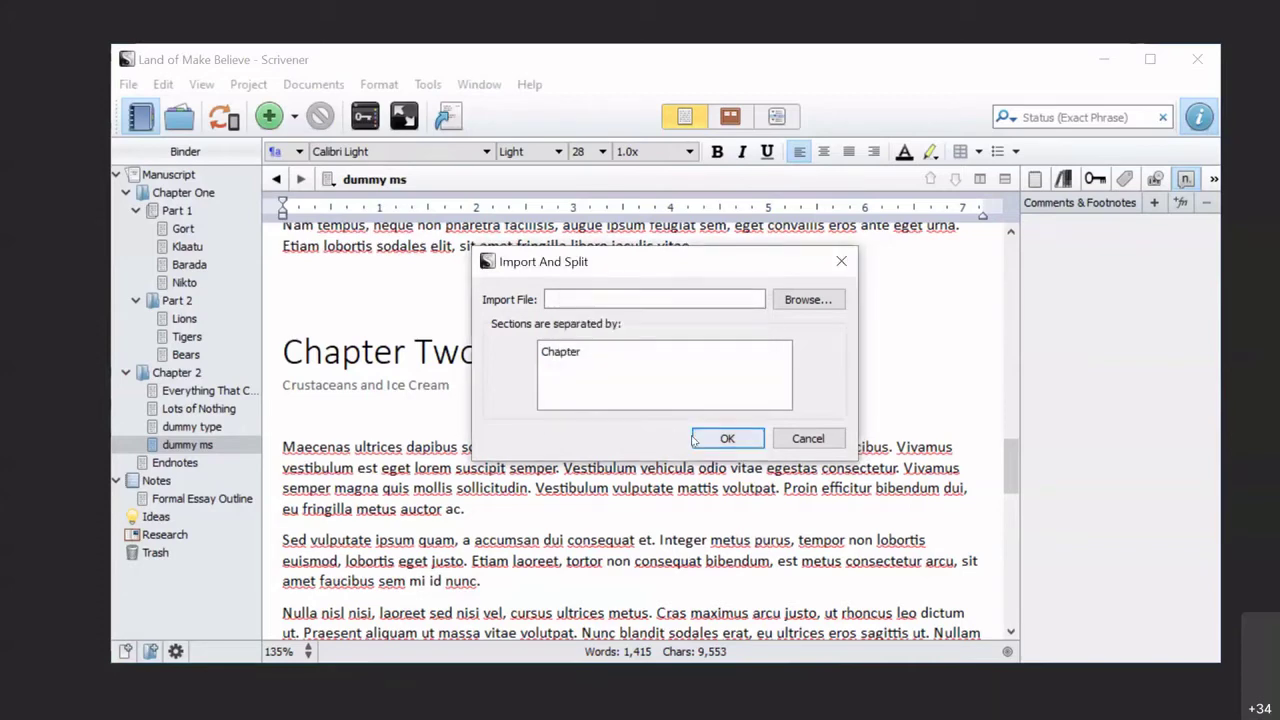
left_click(806, 300)
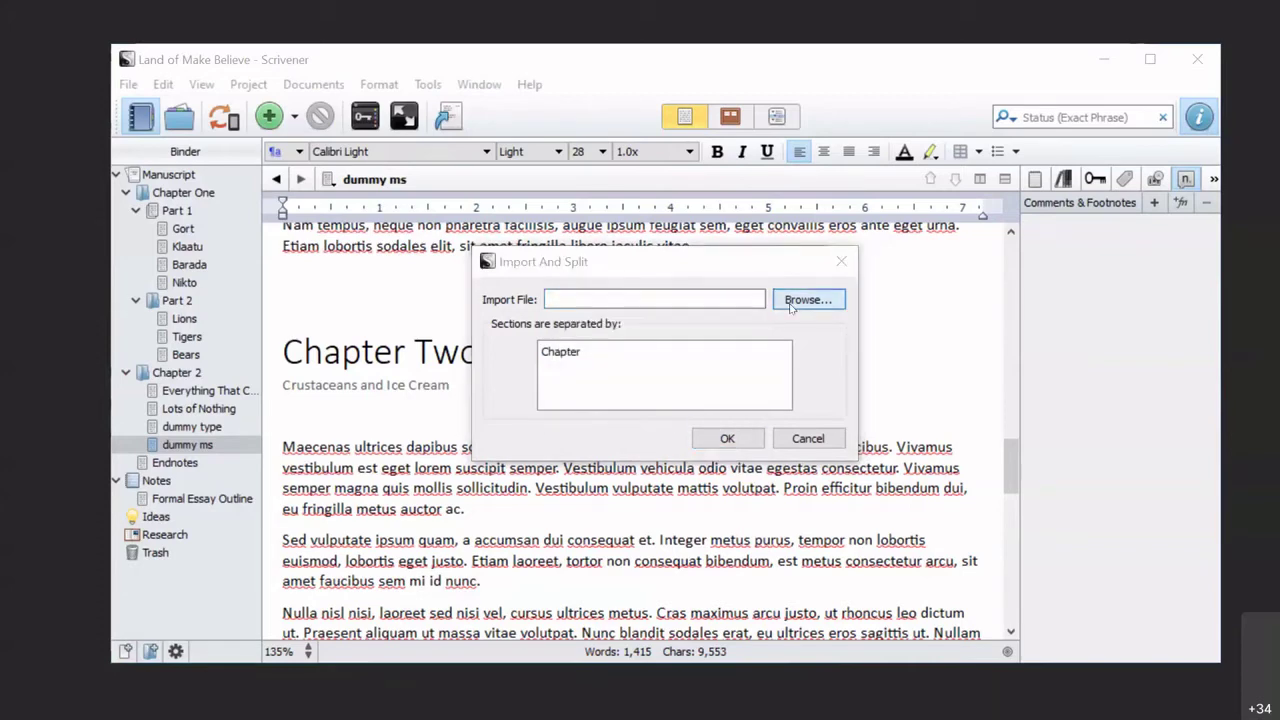
left_click(720, 305)
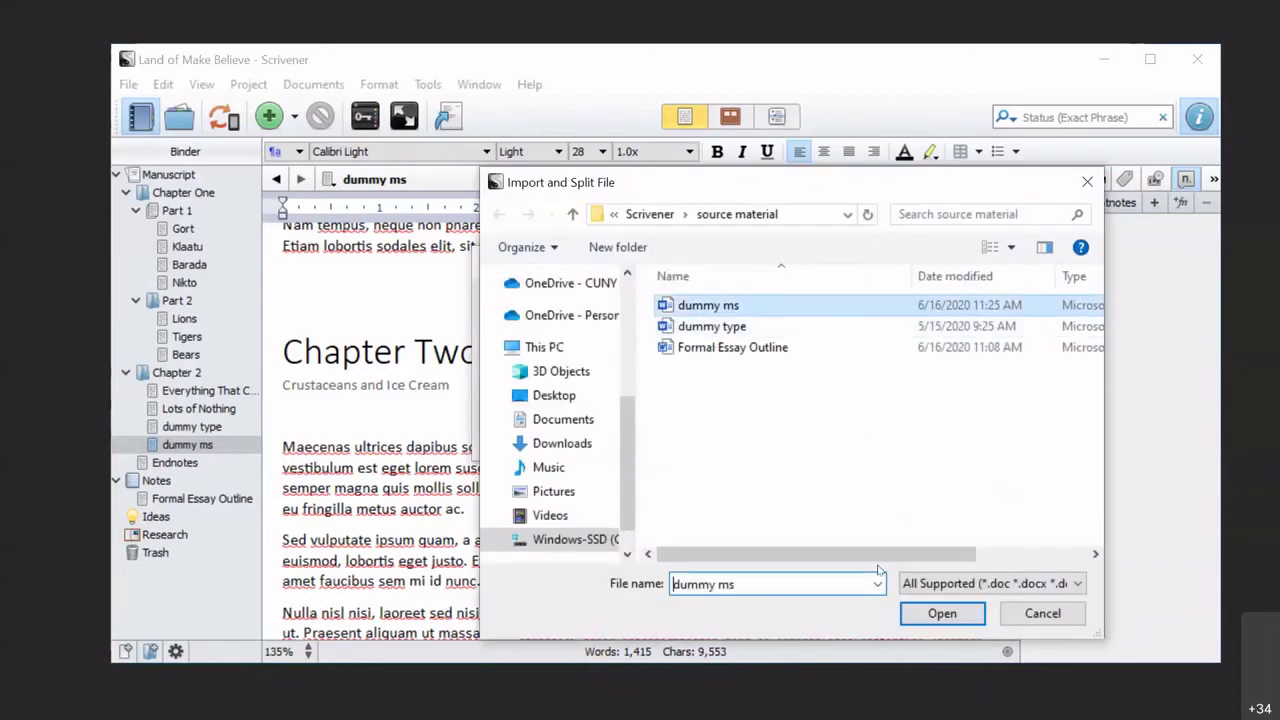
left_click(940, 613)
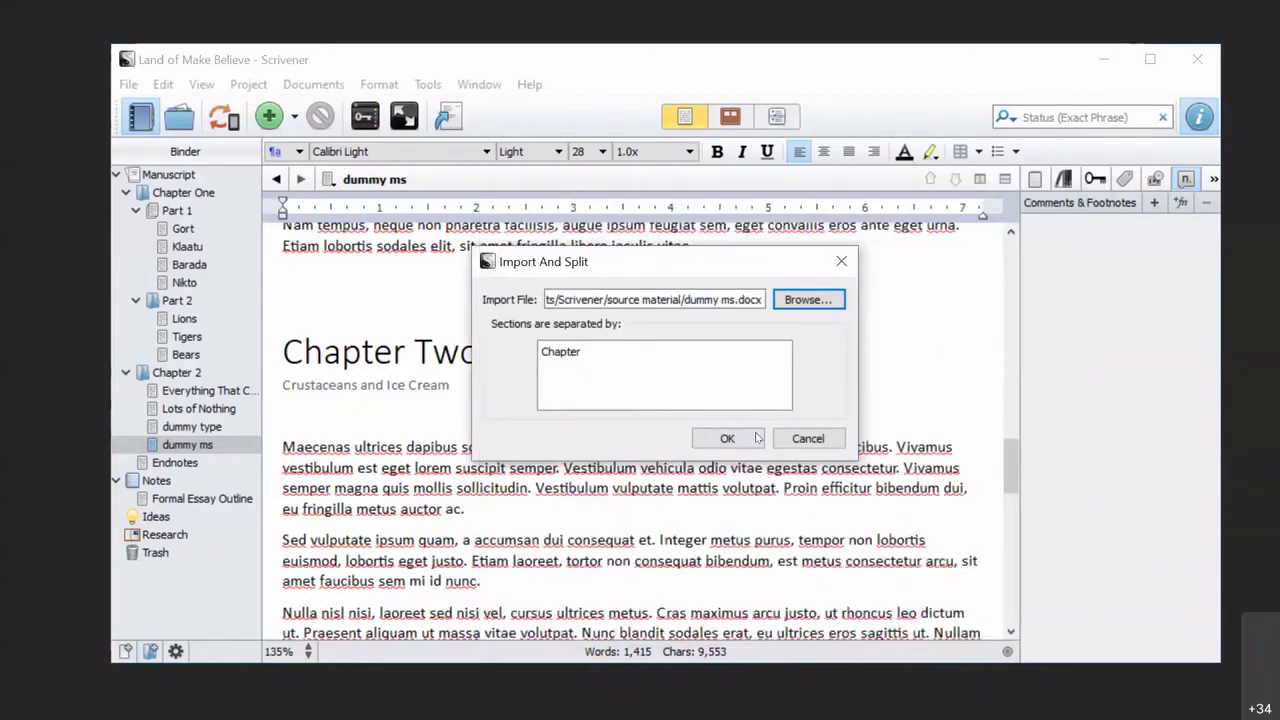
key("Return")
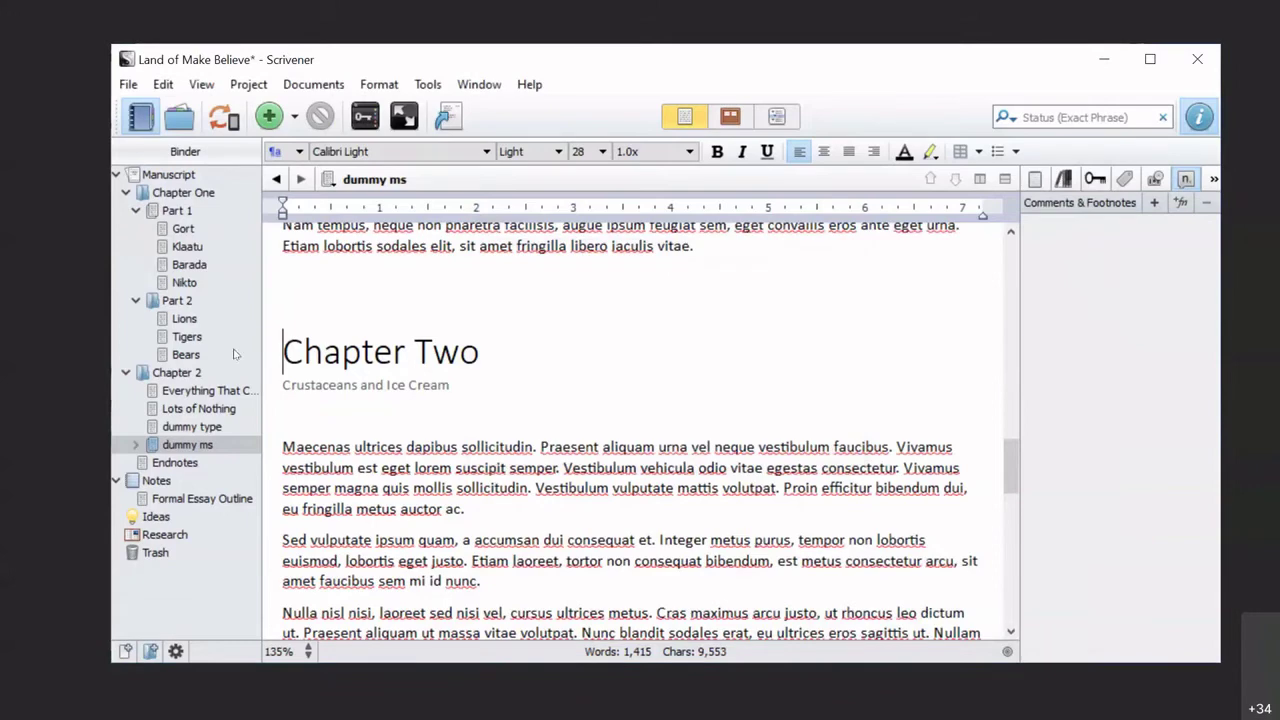
- Examine the Chapter 2 outline and the split sections One and Two inside dummy ms, then collapse them
left_click(190, 444)
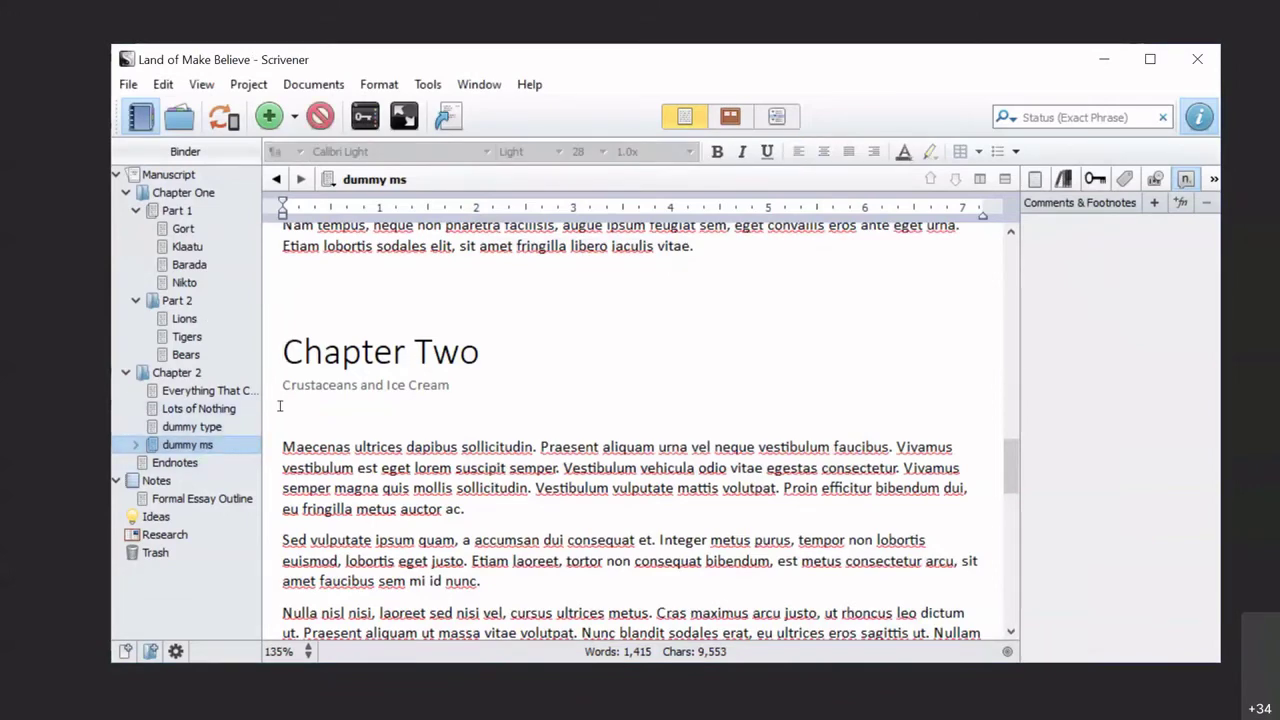
left_click(280, 405)
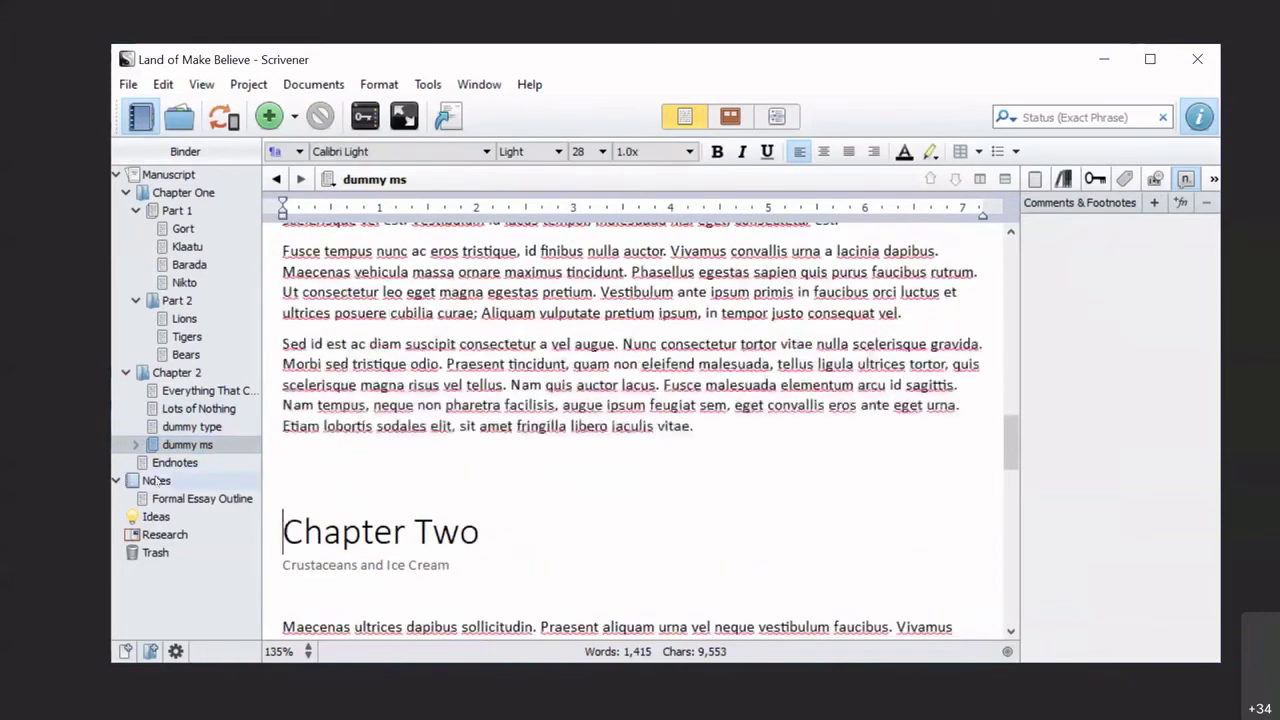
left_click(215, 372)
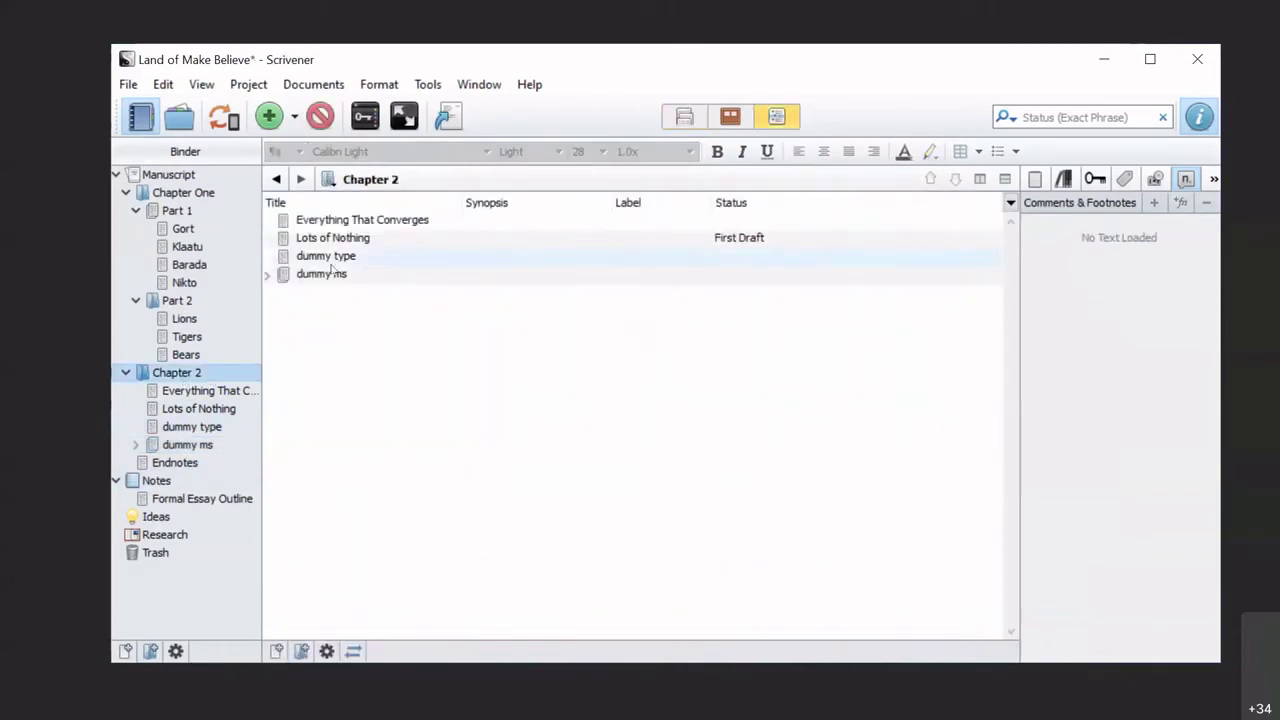
left_click(266, 275)
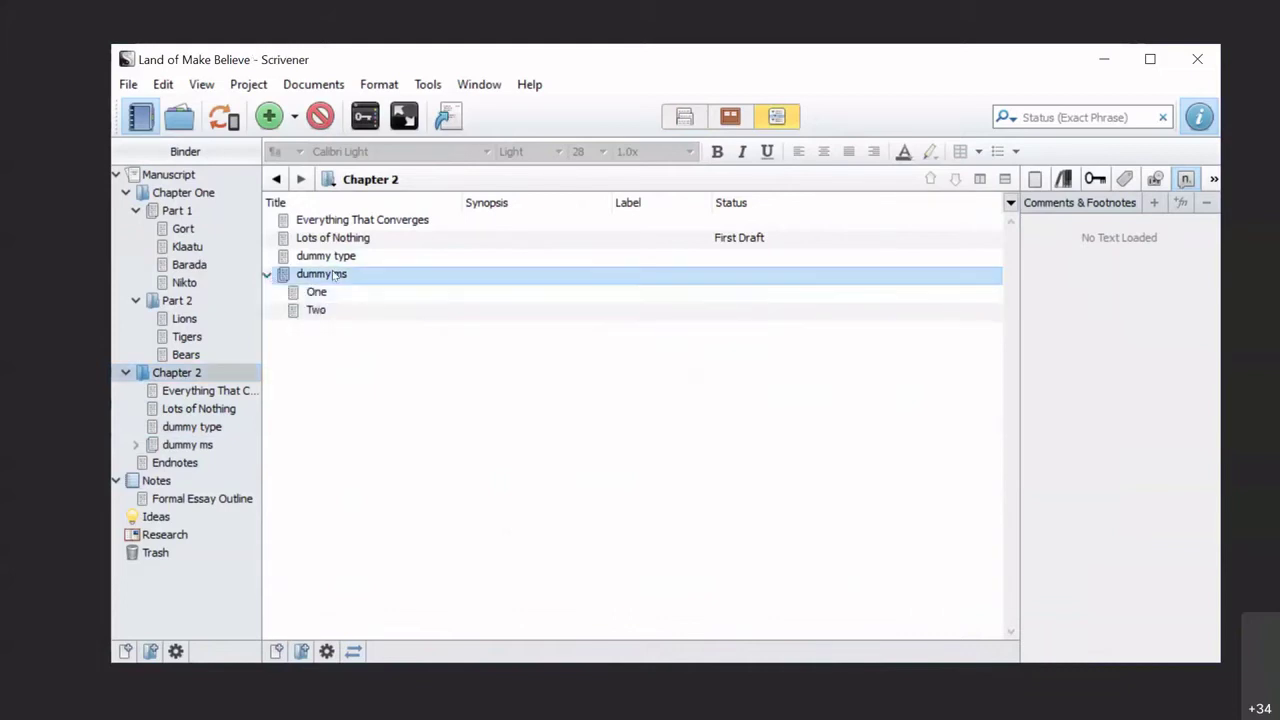
left_click(331, 294)
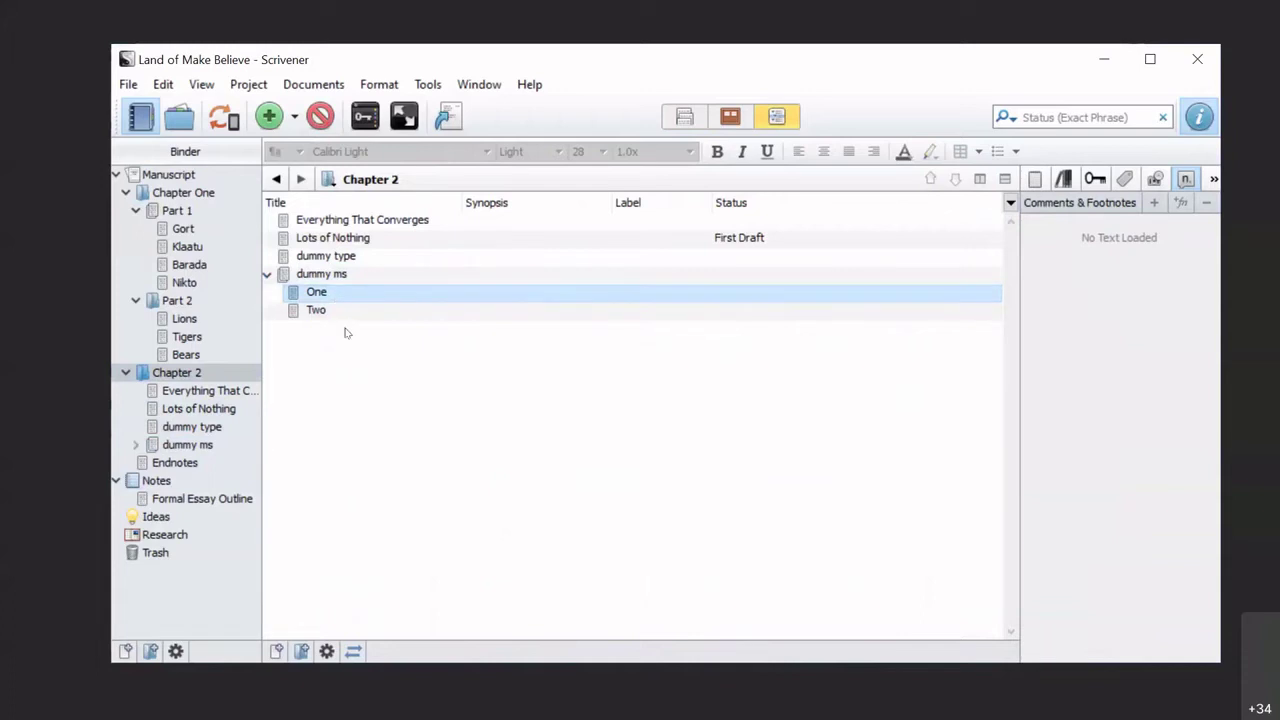
left_click(348, 316)
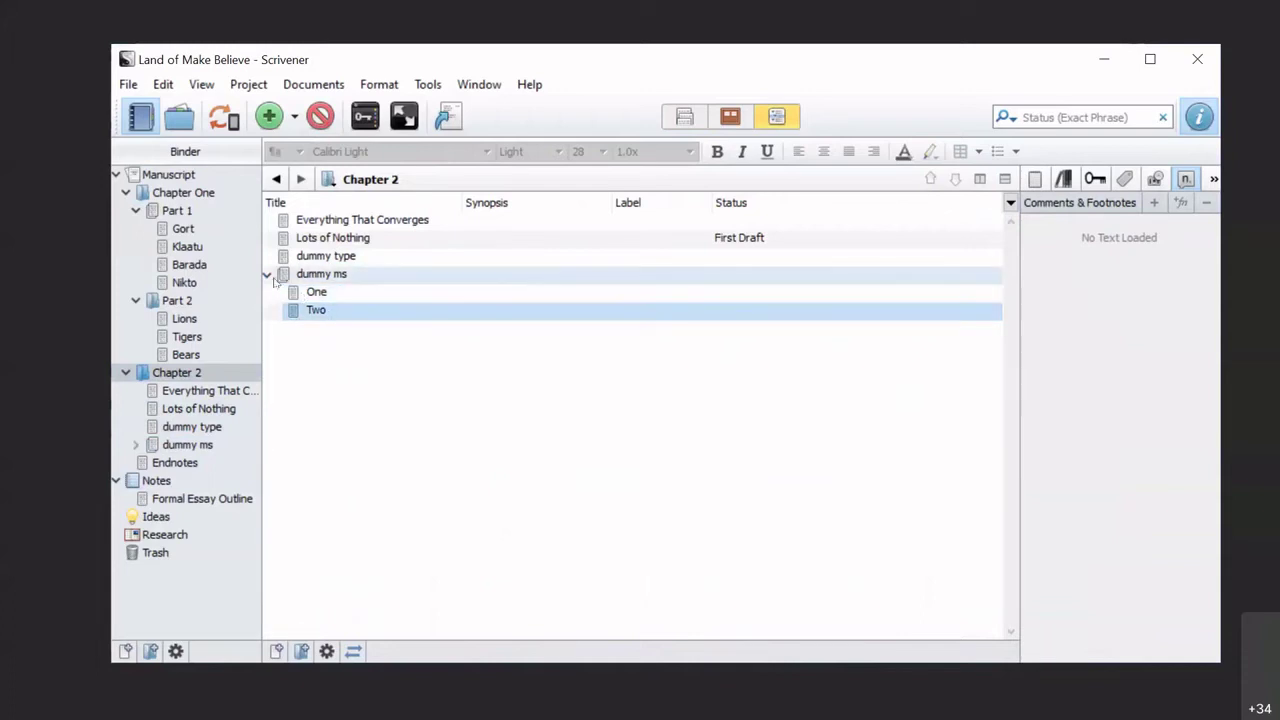
left_click(378, 292)
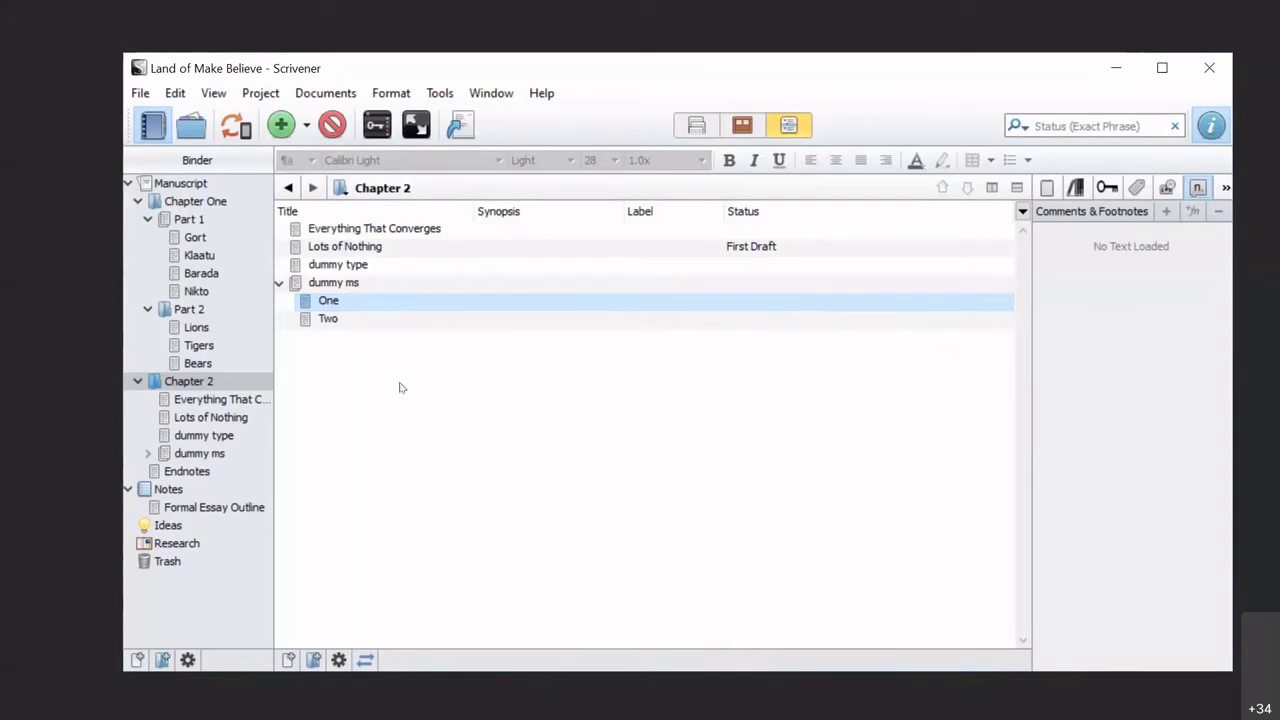
left_click(280, 283)
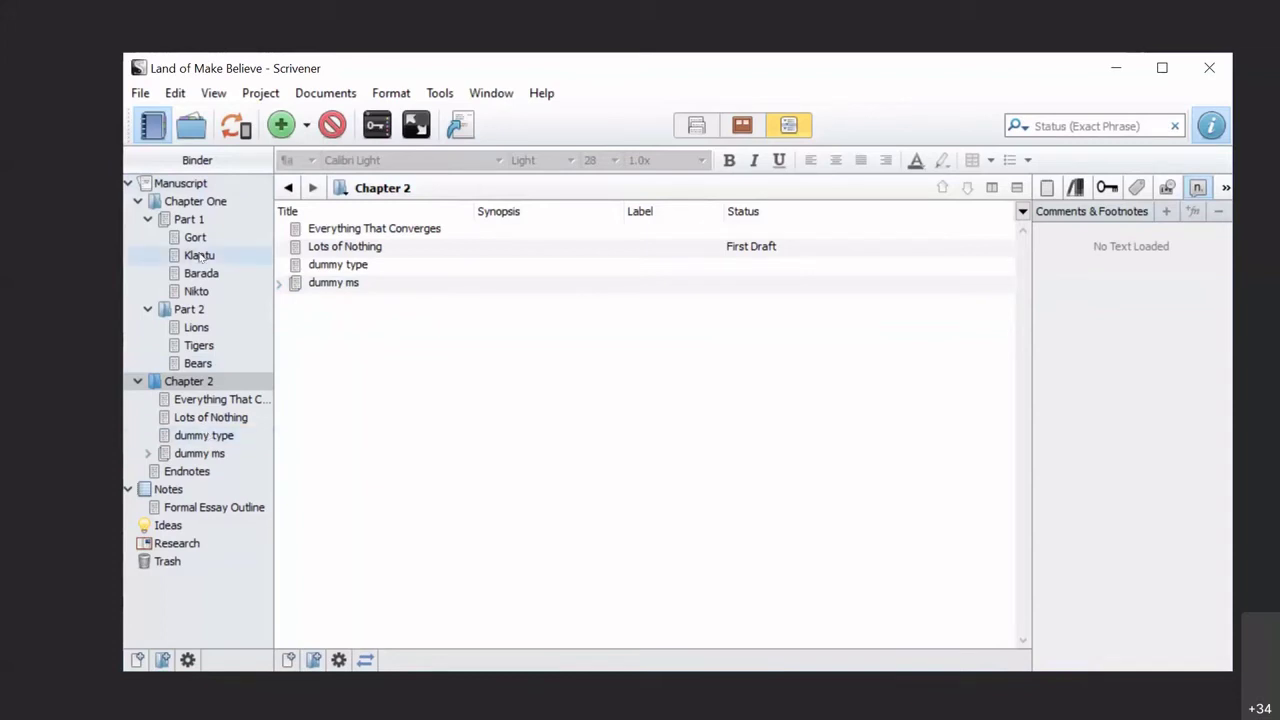
- View the Manuscript outline and the Research folder, and open the Gort document in Part 1
left_click(182, 184)
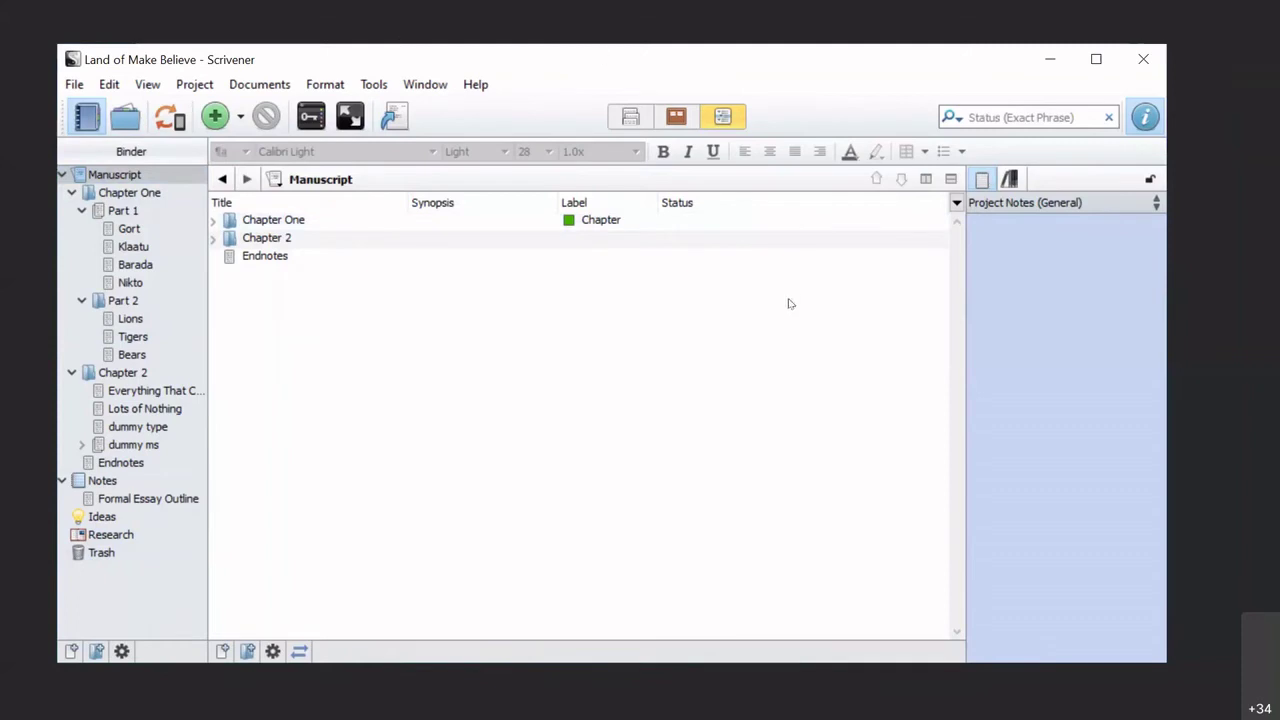
left_click(885, 38)
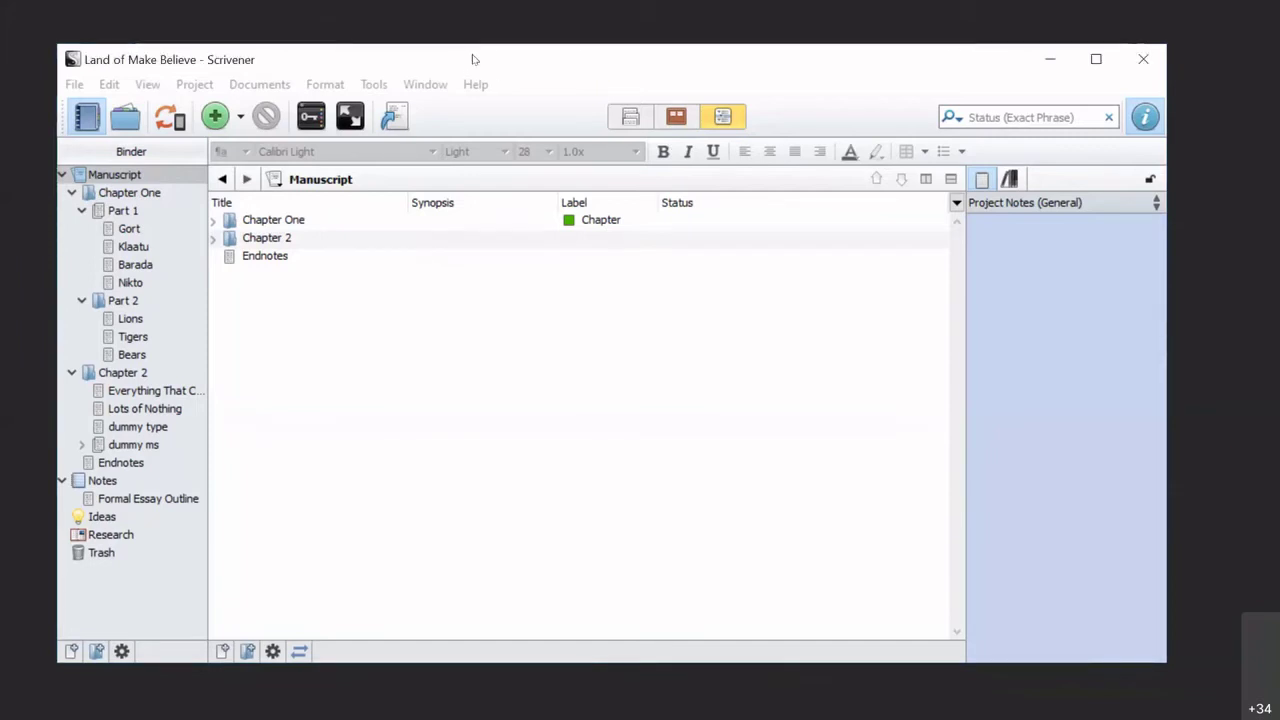
left_click_drag(469, 60, 467, 52)
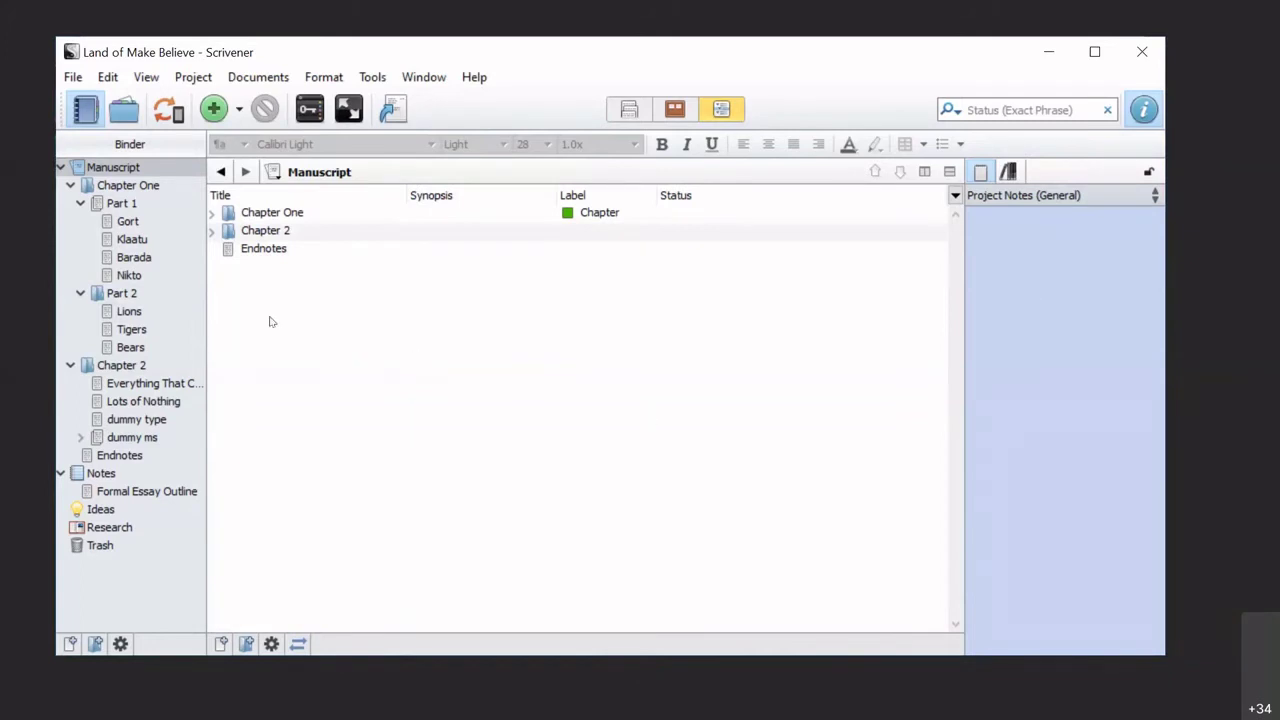
left_click(165, 223)
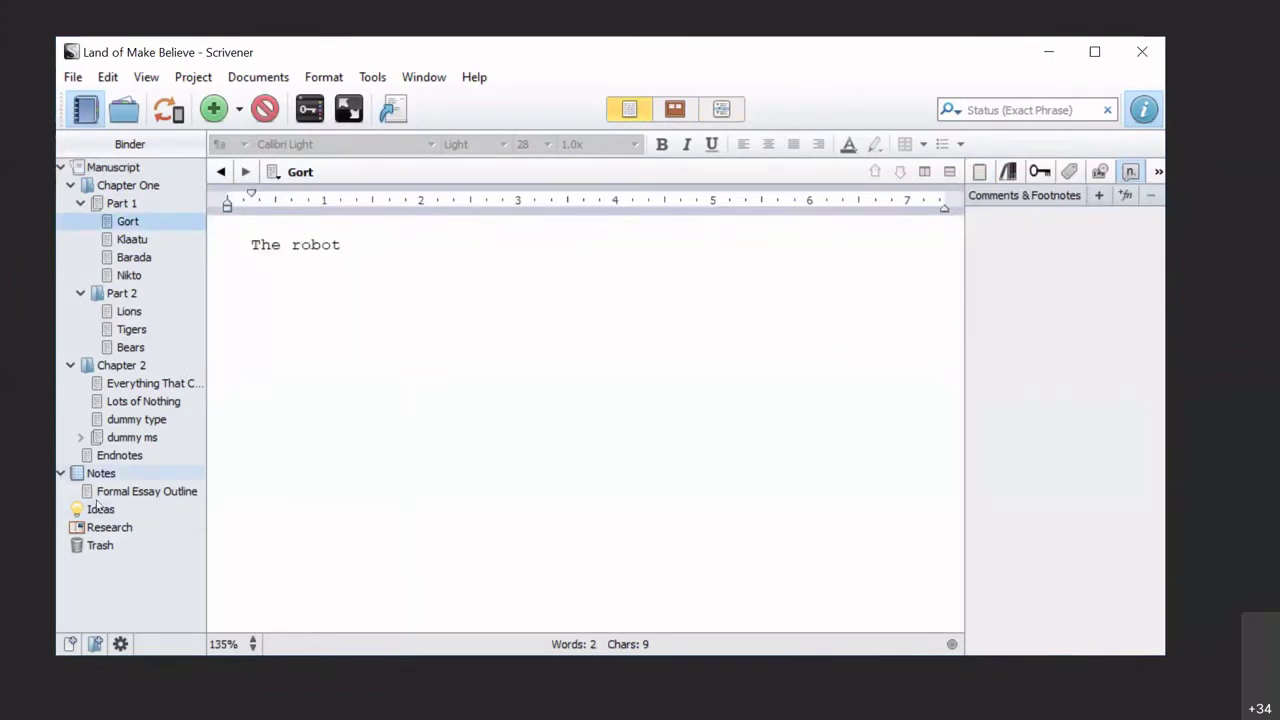
left_click(110, 528)
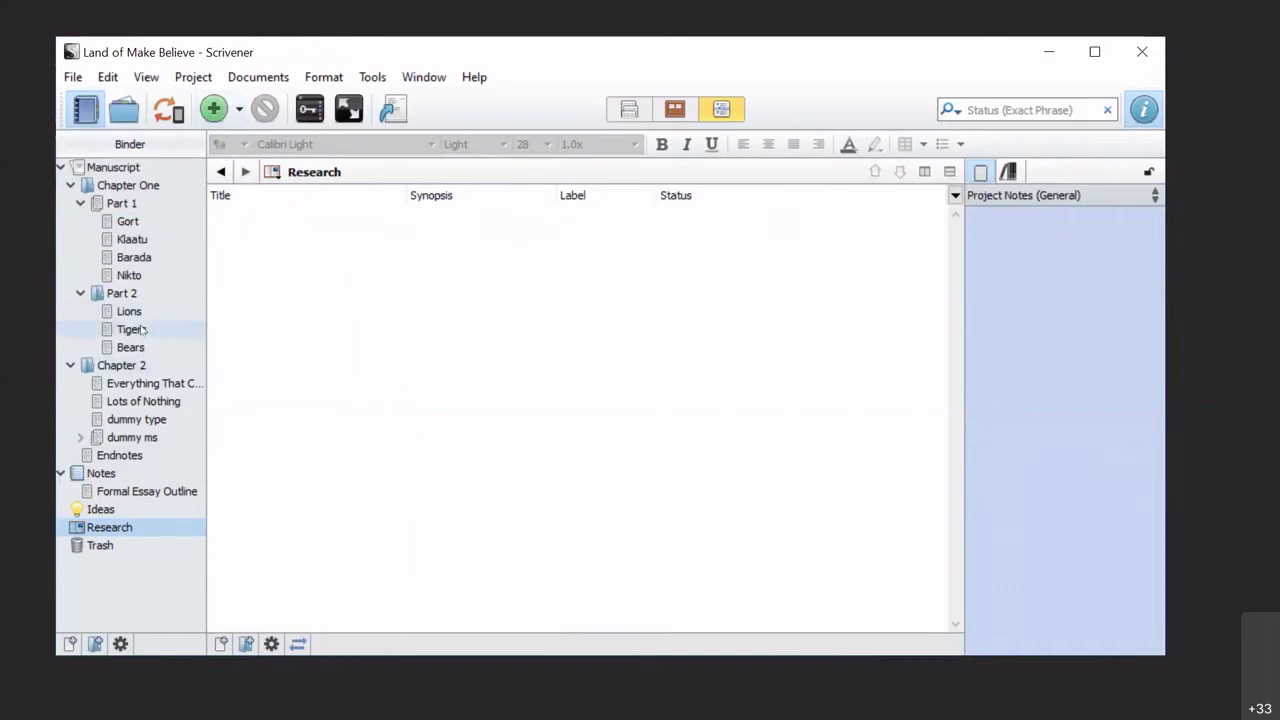
left_click(128, 222)
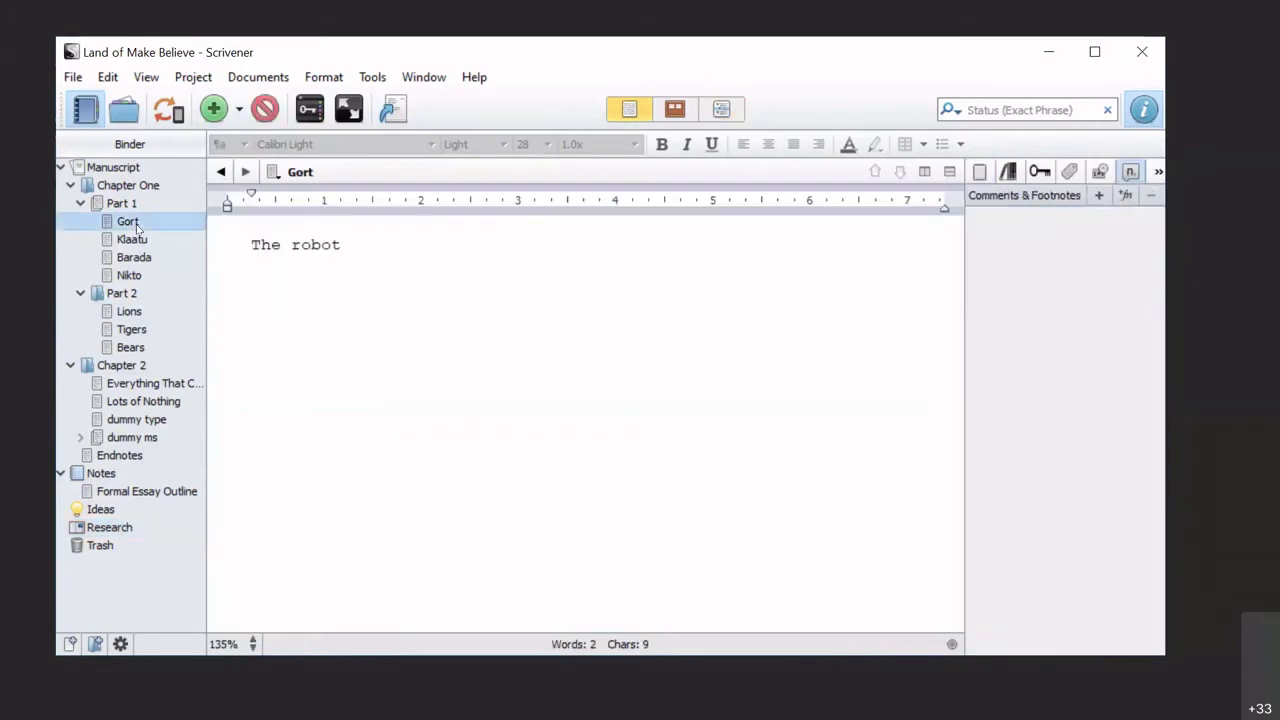
- Open the dummy type document and split the editor side by side, then switch to a stacked split
left_click(155, 421)
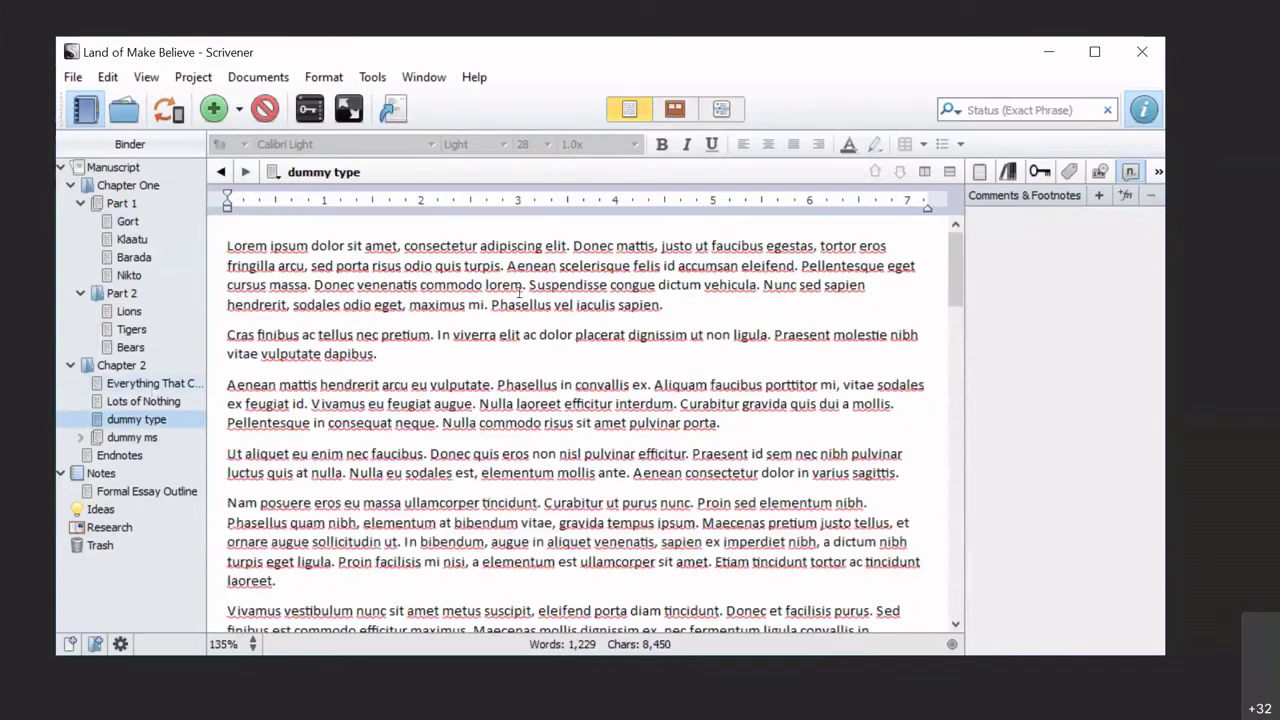
left_click(924, 174)
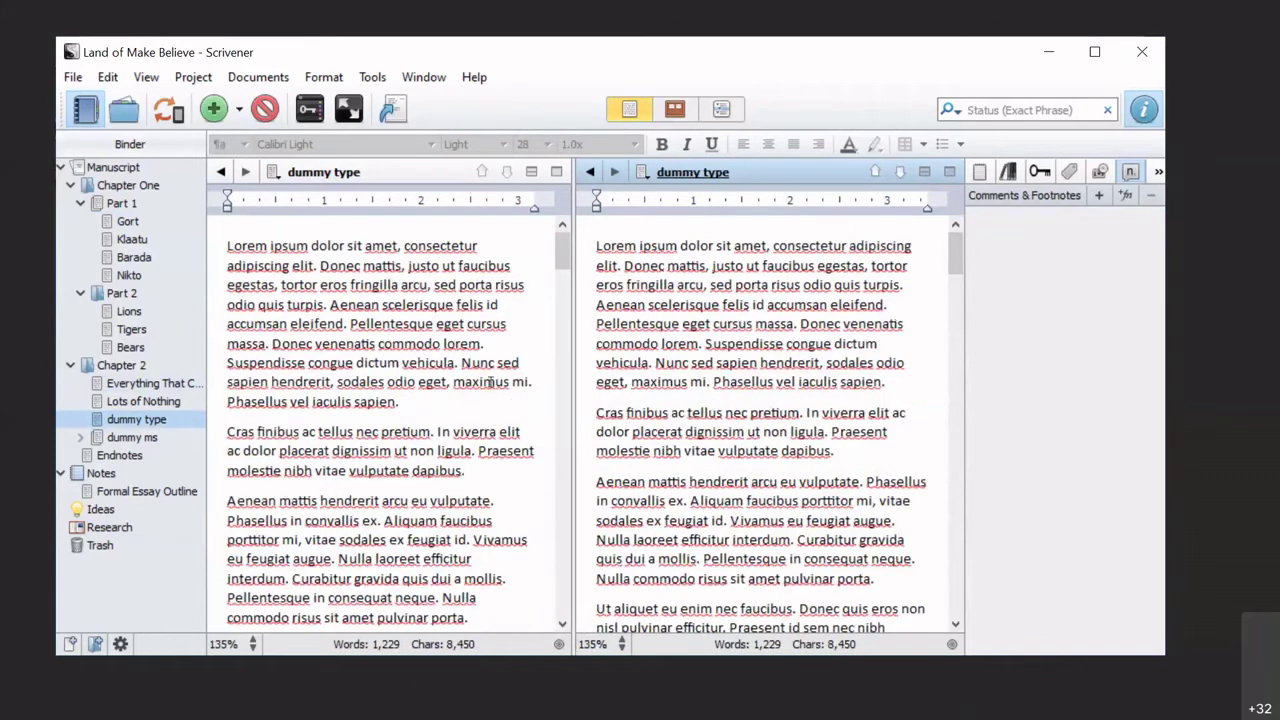
left_click(925, 173)
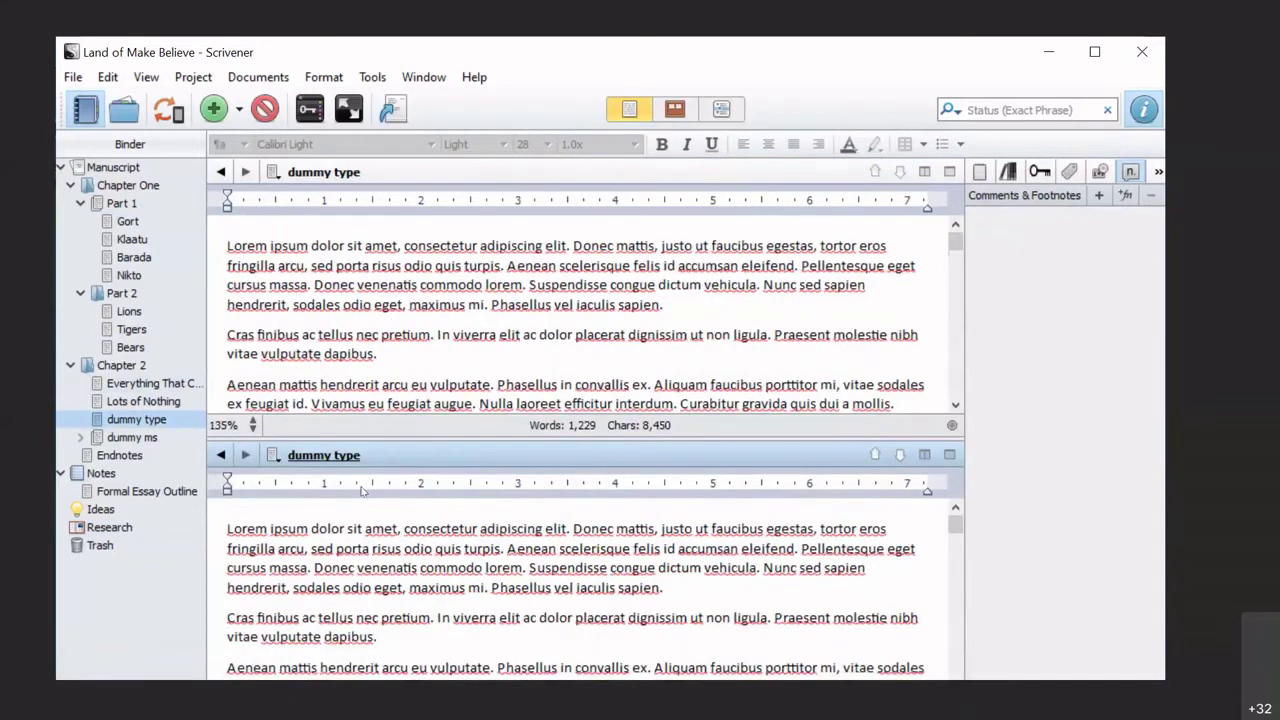
- Open Lots of Nothing in the lower editor pane and switch the focus back and forth between the two panes
left_click(322, 524)
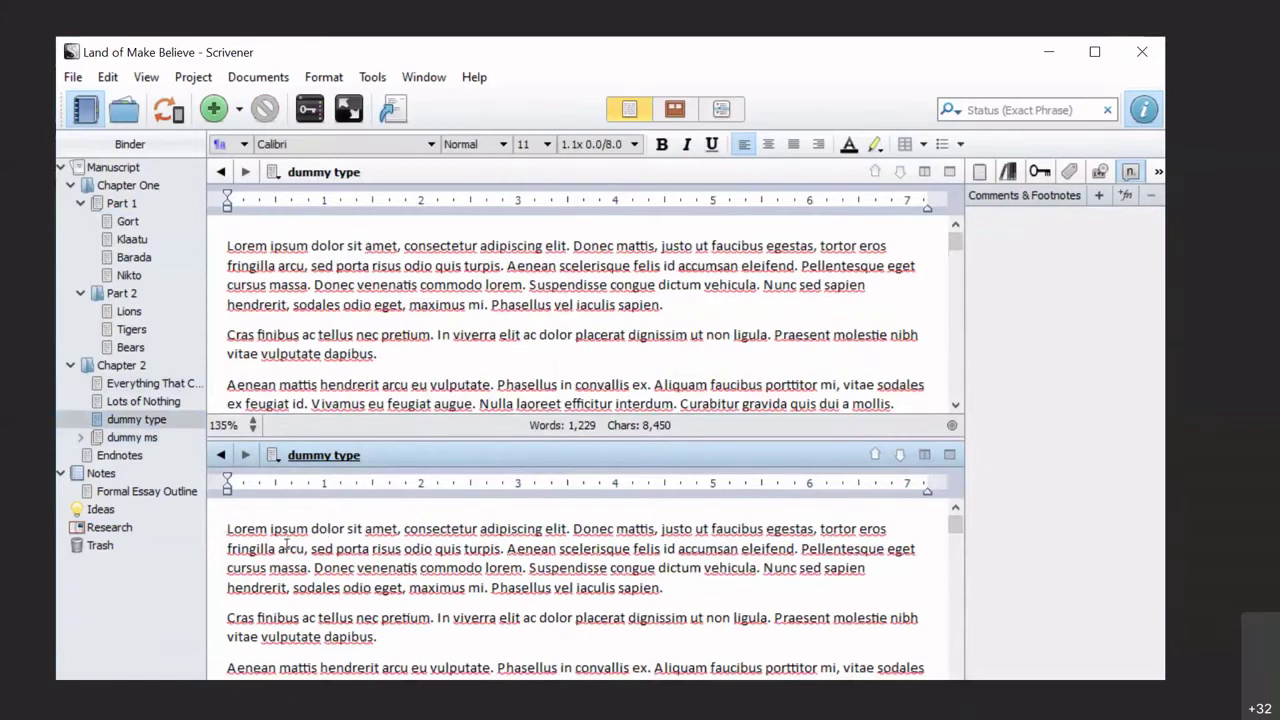
left_click(130, 401)
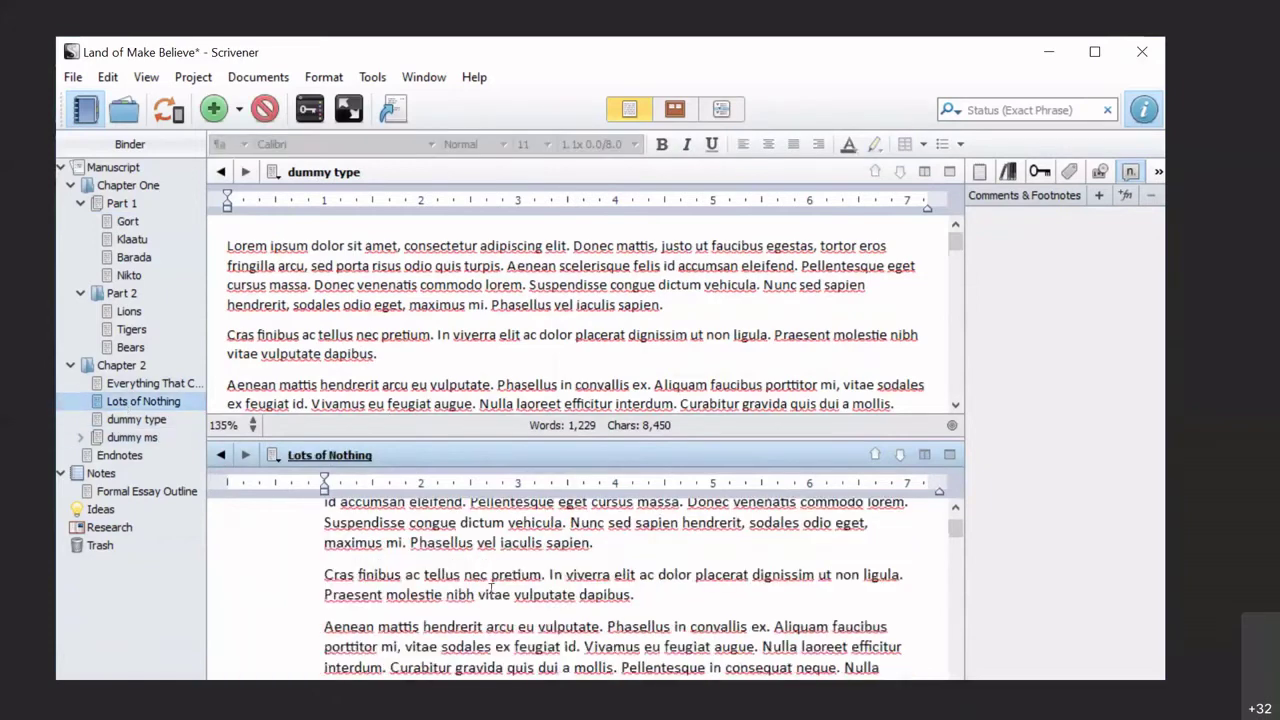
key("ctrl+grave")
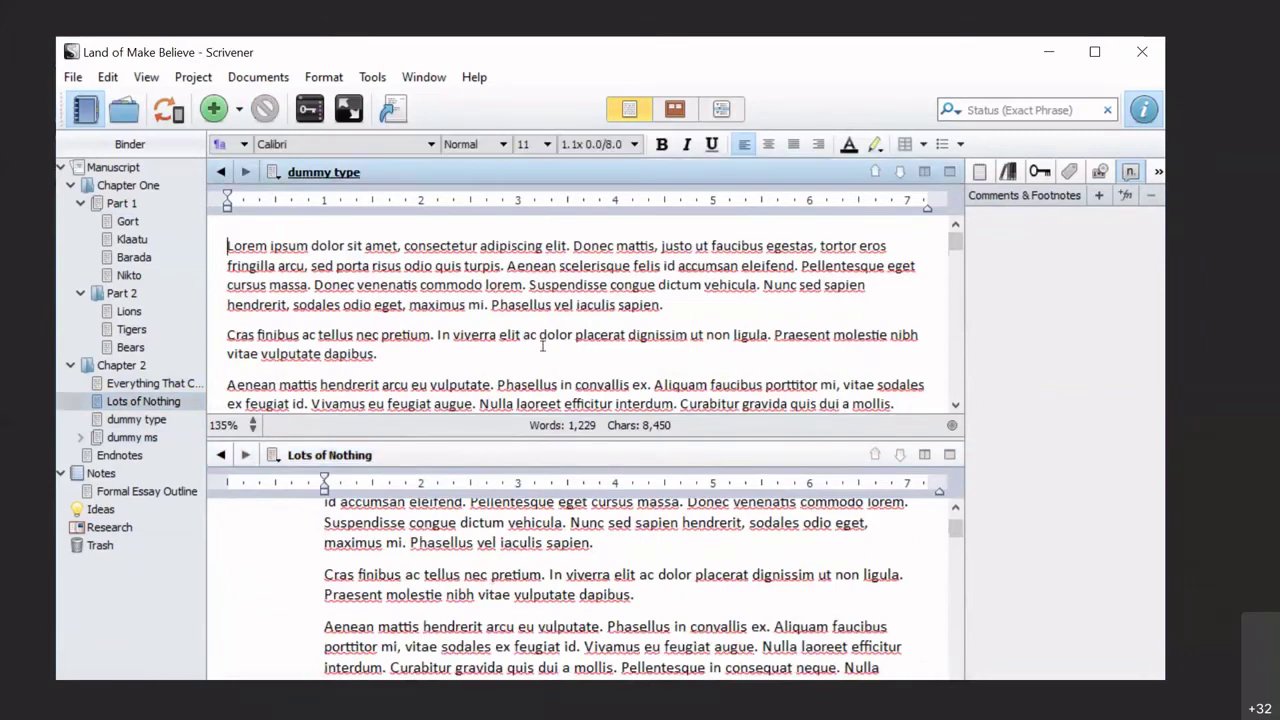
key("ctrl+grave")
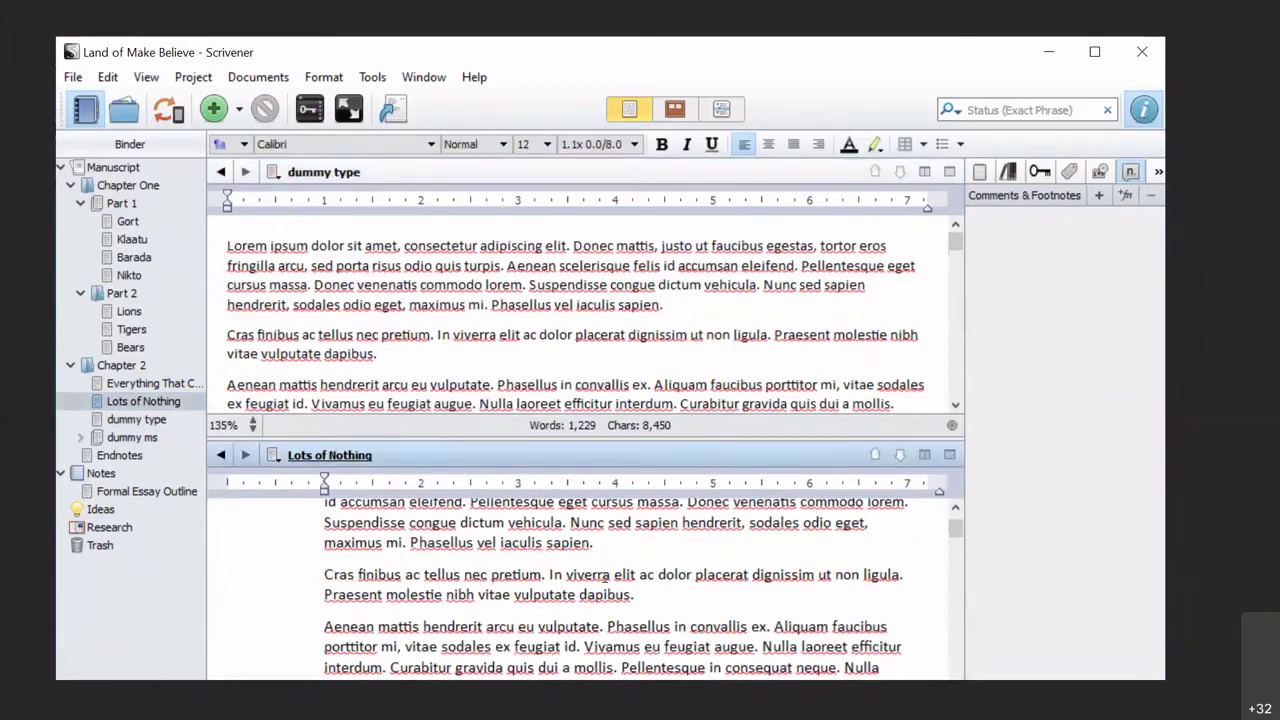
left_click(433, 285)
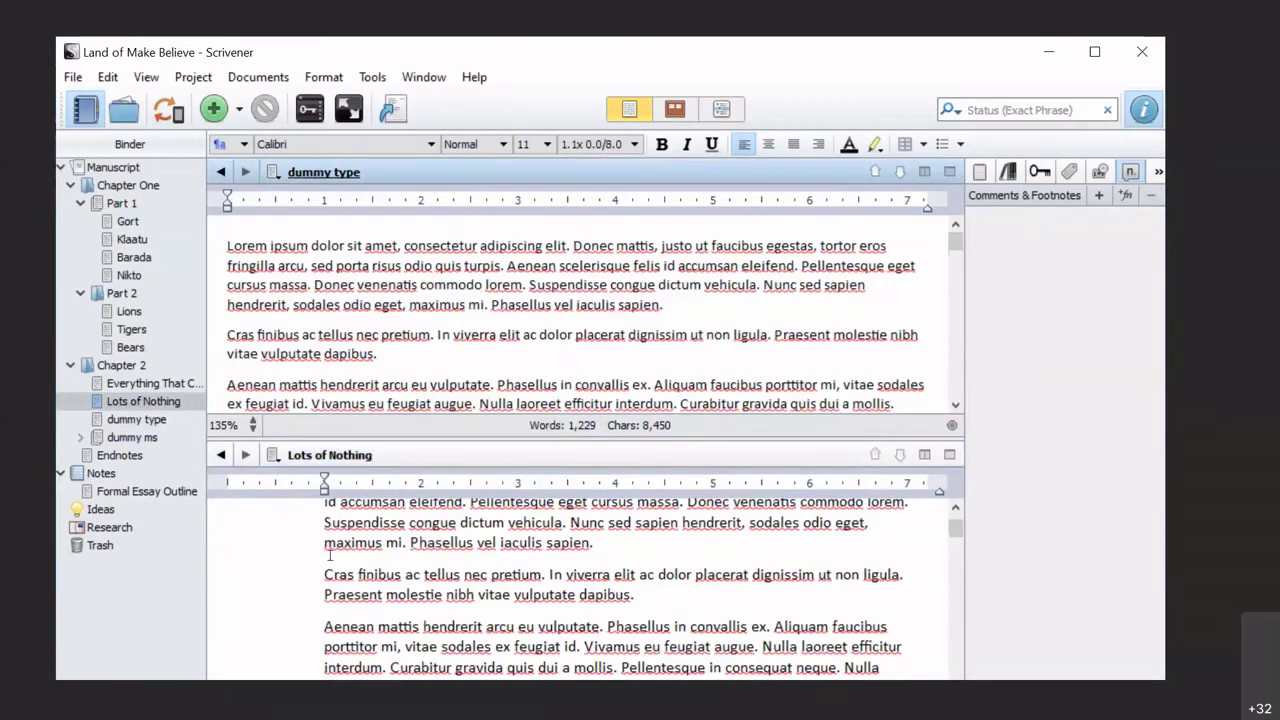
key("ctrl+grave")
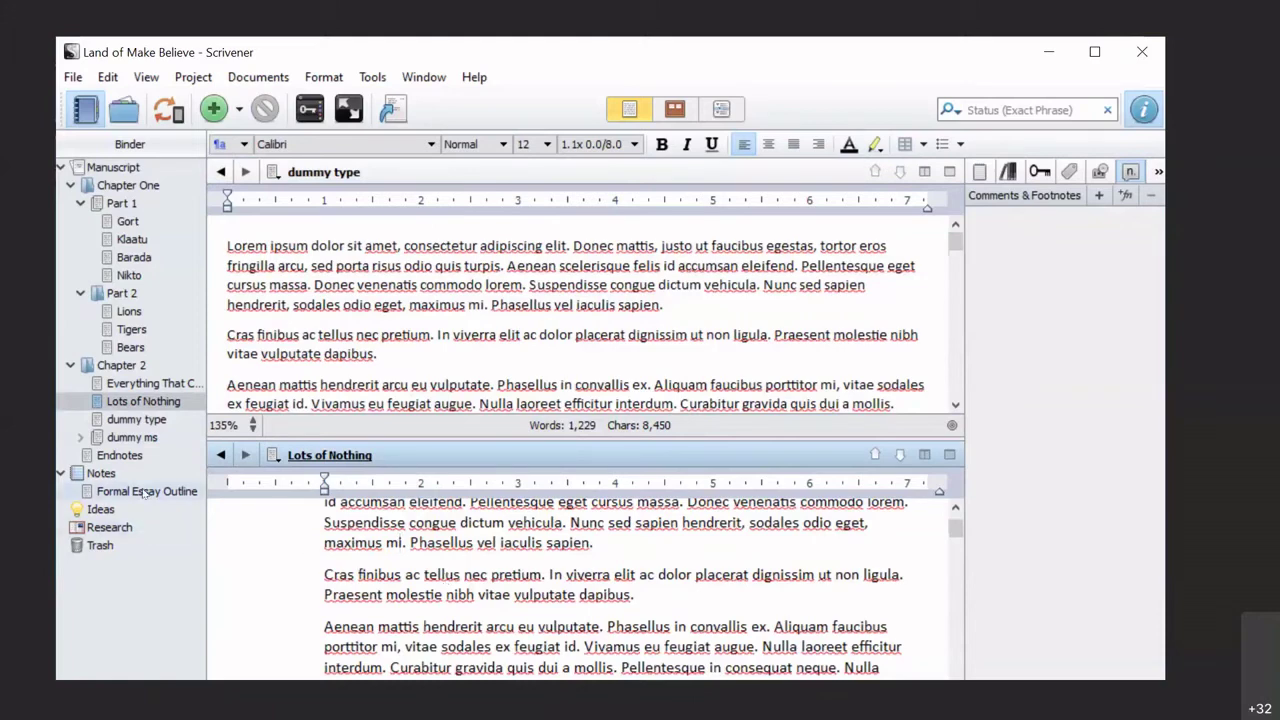
key("Up")
key("Up")
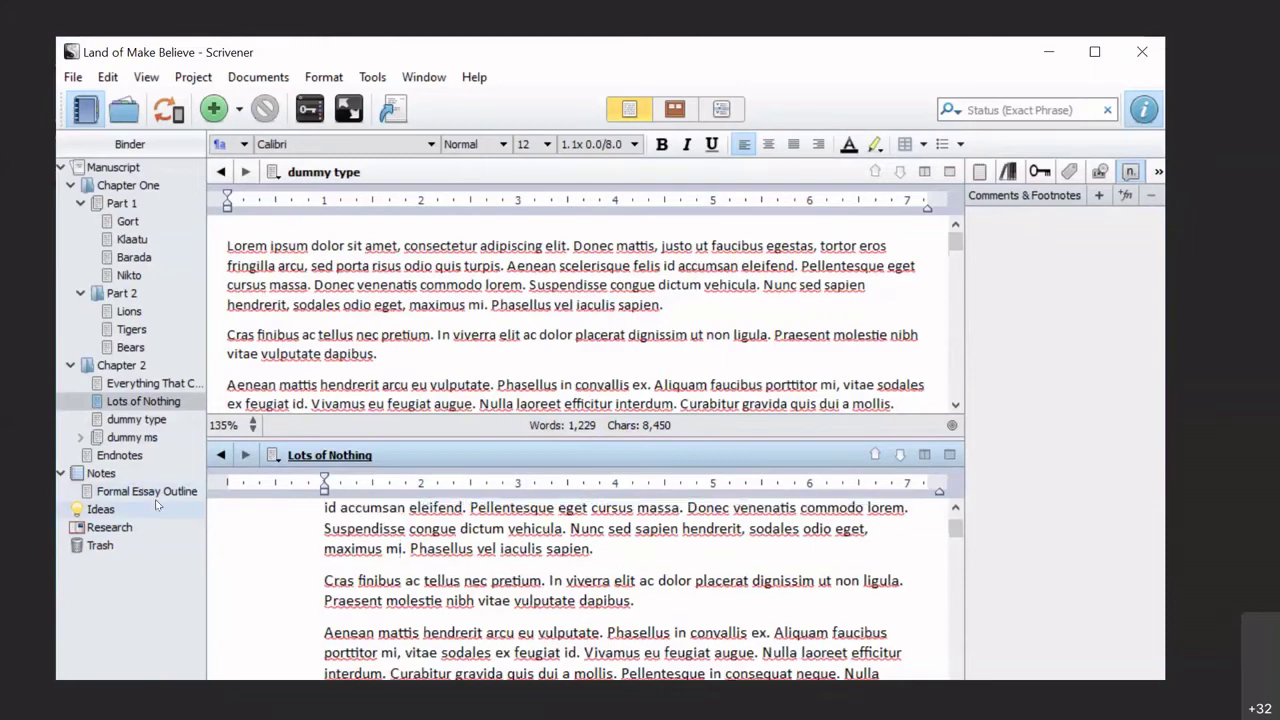
- Open Formal Essay Outline from Notes in the lower pane and look through its sections alongside dummy type
left_click(134, 494)
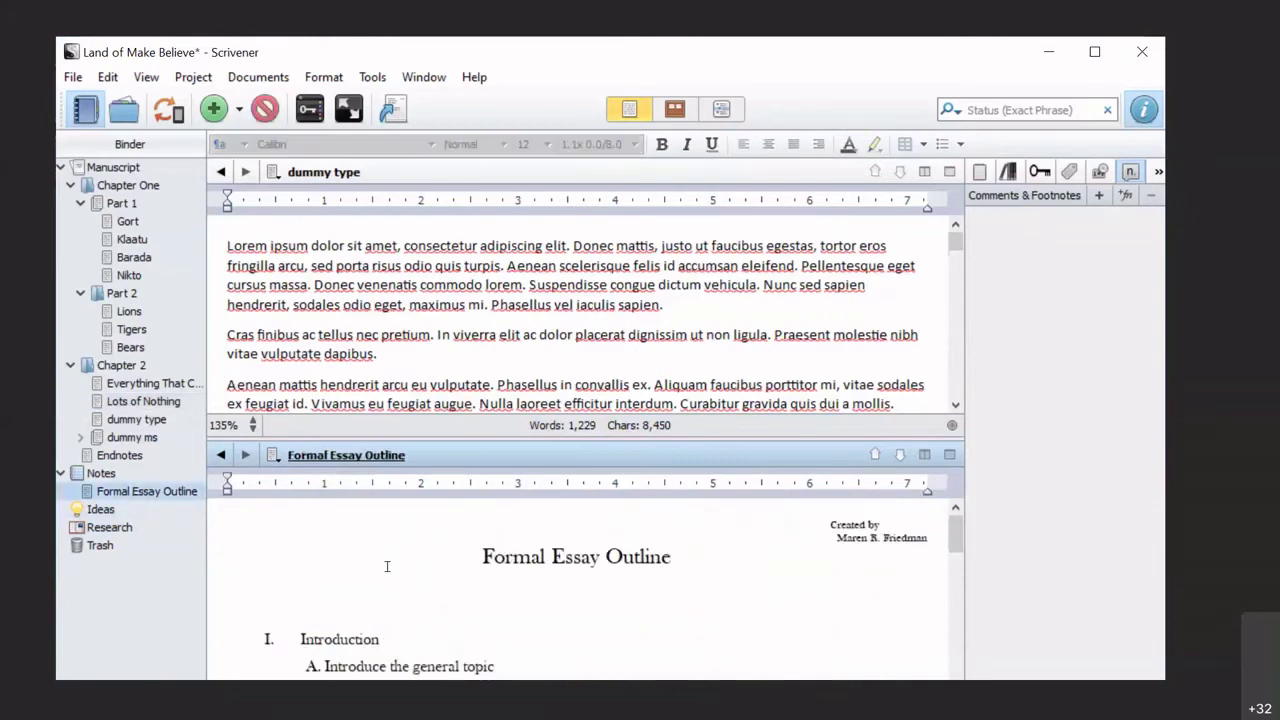
left_click(606, 588)
scroll(606, 588, "down", 3)
scroll(604, 590, "up", 3)
scroll(602, 592, "down", 3)
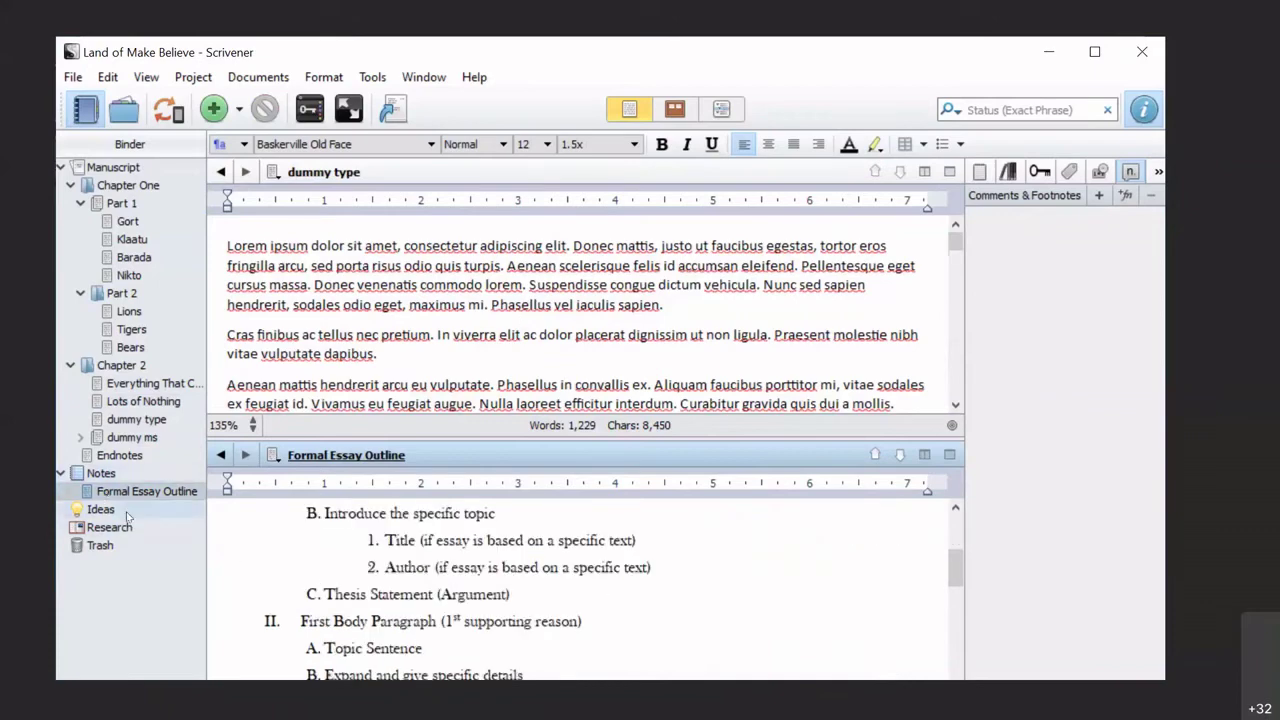
- Collapse the Notes folder in the binder and view the Notes and Ideas folders in the lower pane
left_click(61, 473)
left_click(139, 477)
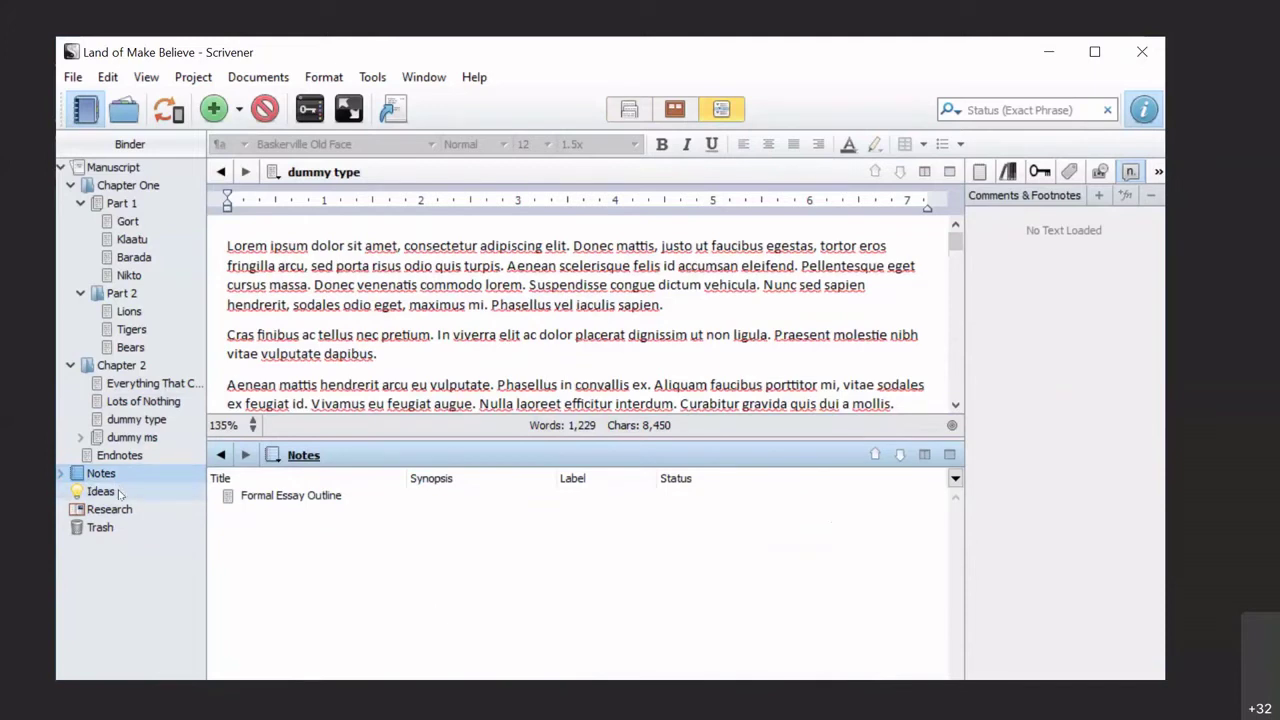
left_click(118, 492)
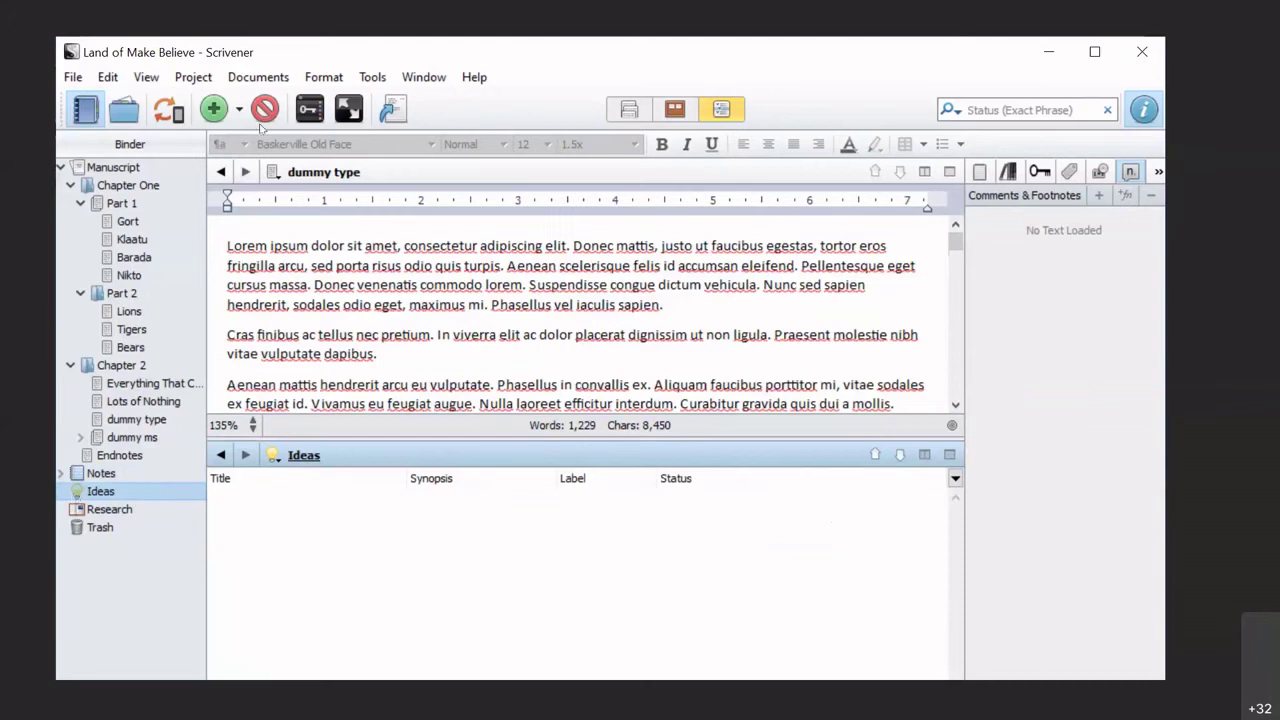
left_click(333, 80)
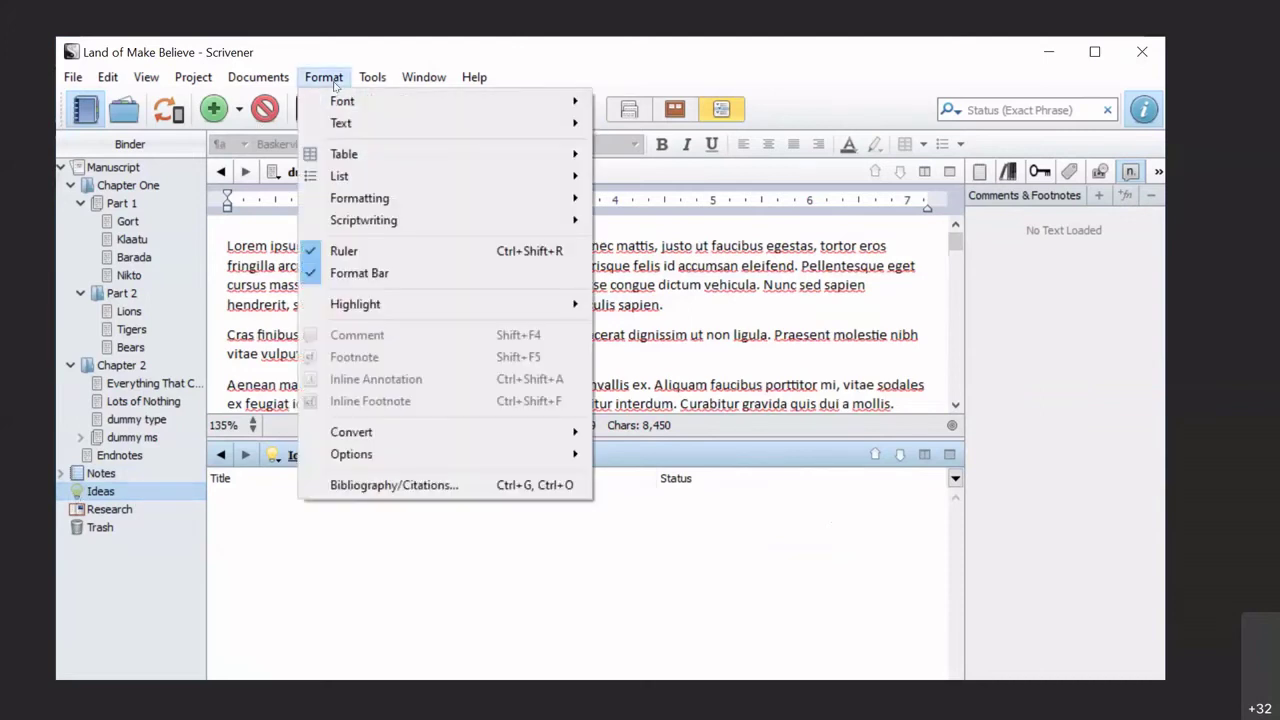
mouse_move(206, 80)
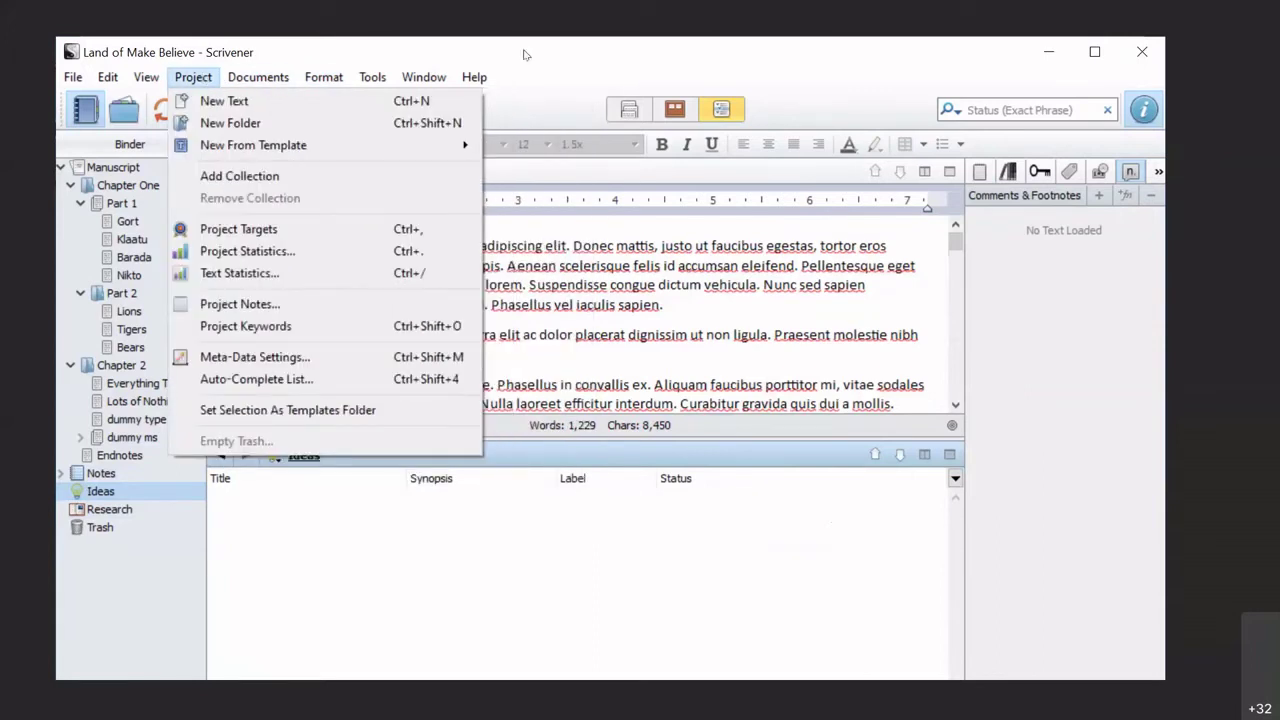
mouse_move(143, 82)
left_click(327, 63)
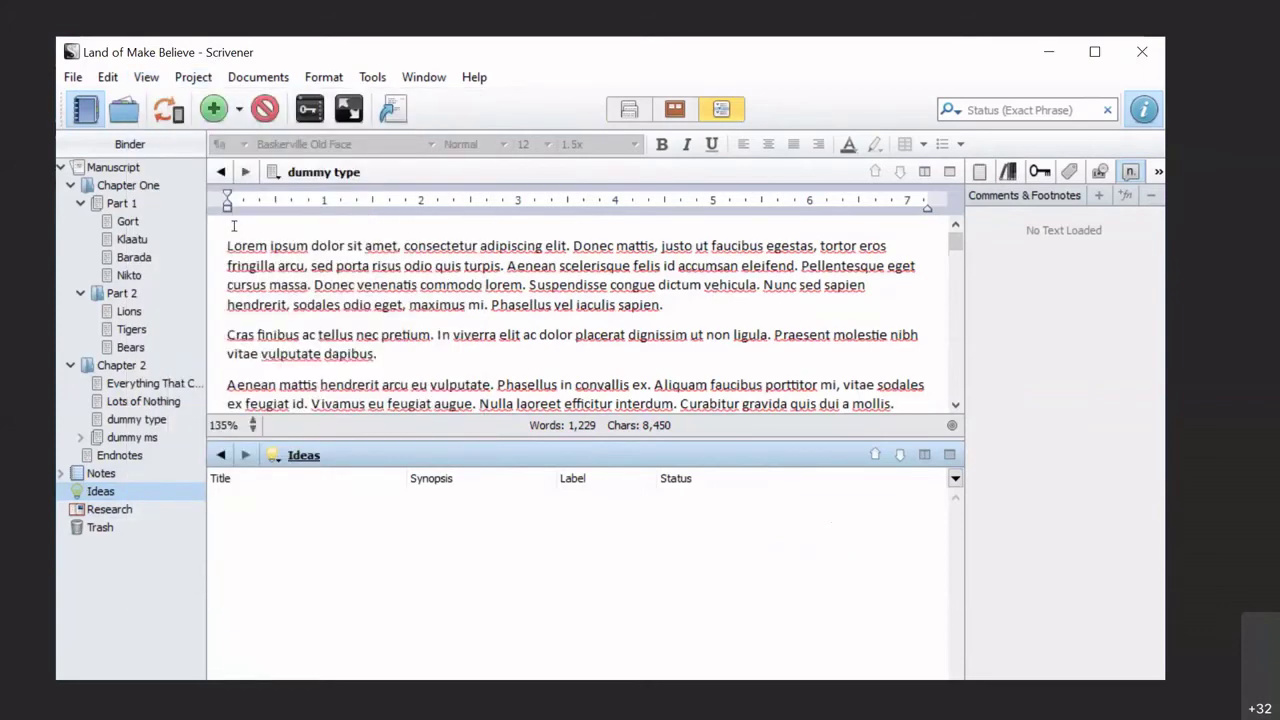
- Select the Research folder as the destination and start a file import
left_click(128, 511)
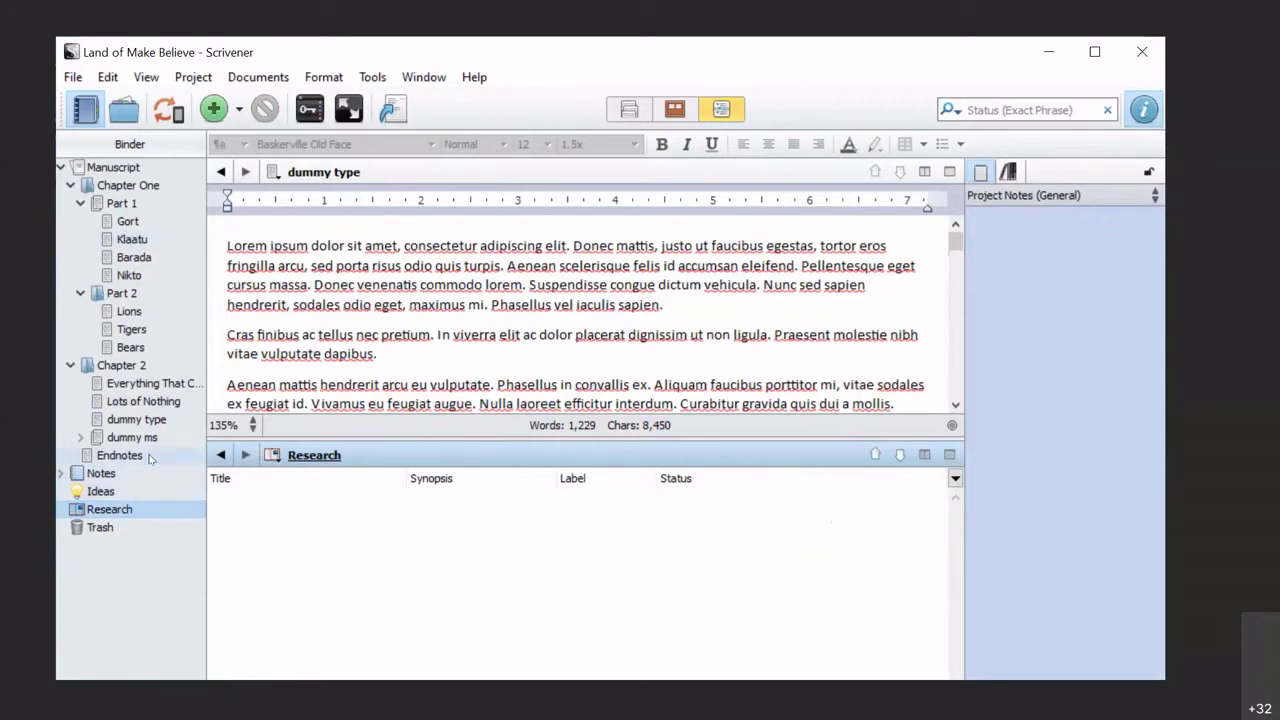
left_click(176, 424)
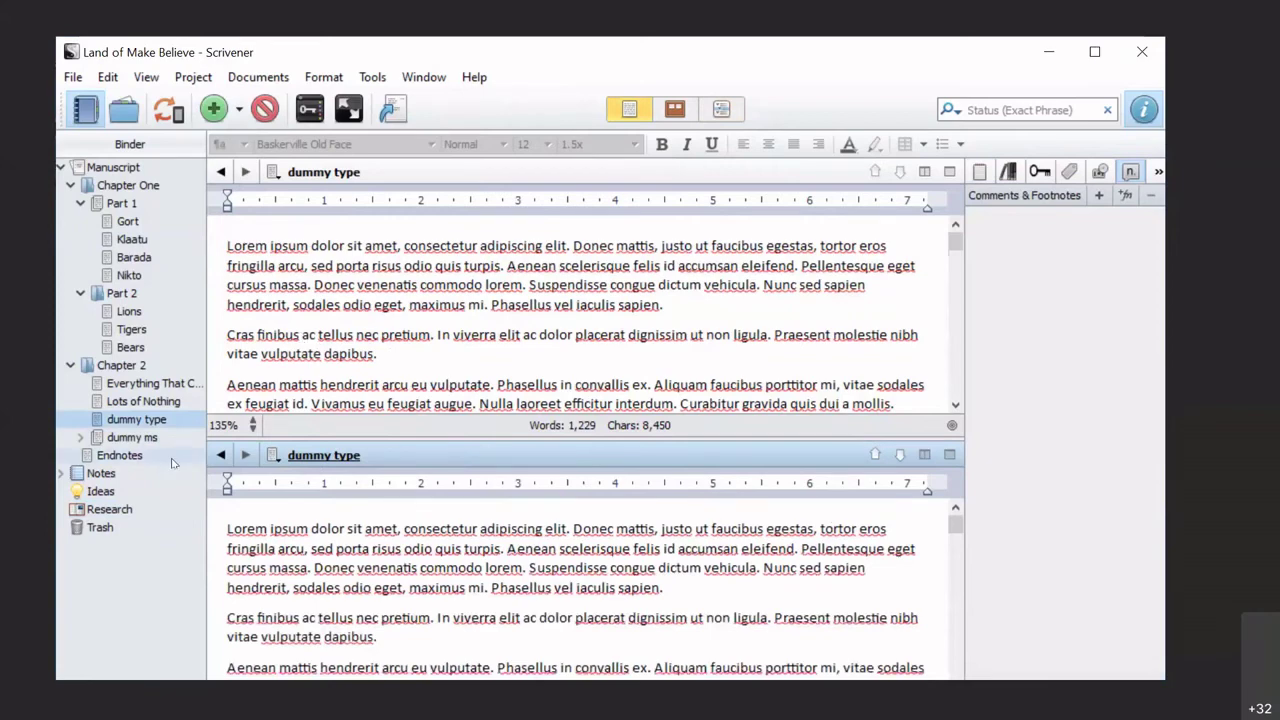
left_click(163, 513)
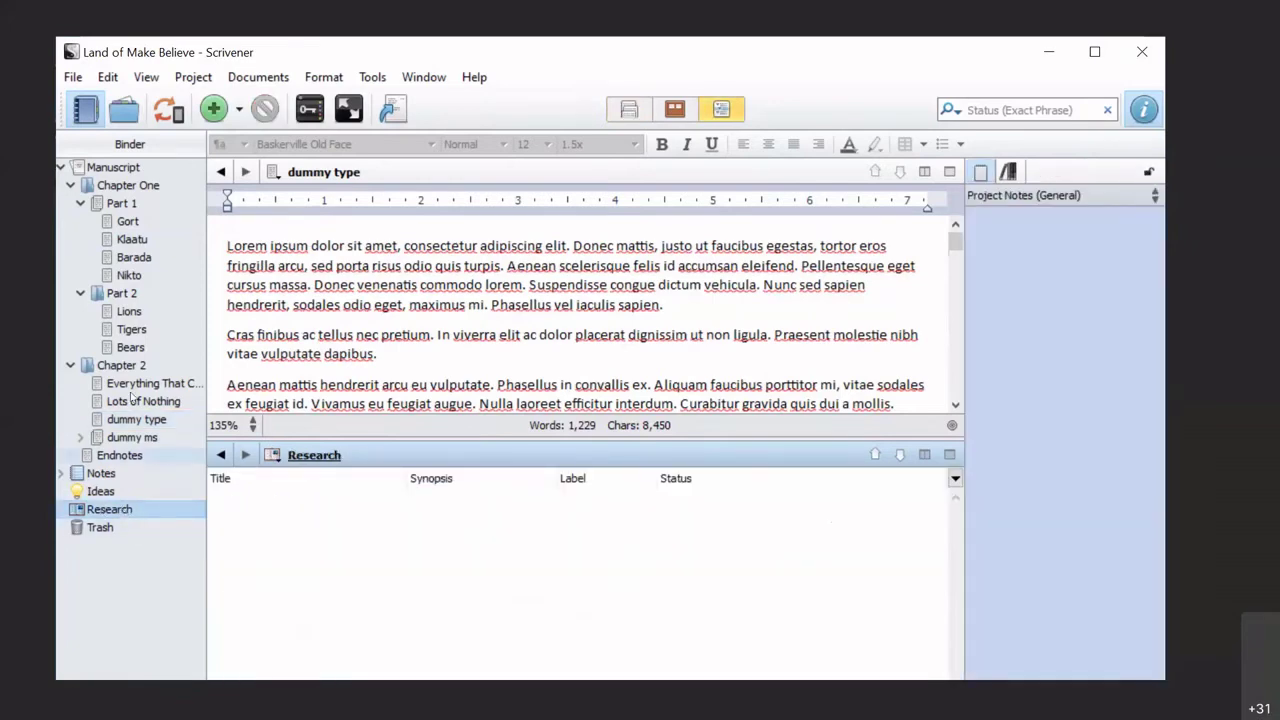
left_click(85, 80)
mouse_move(114, 274)
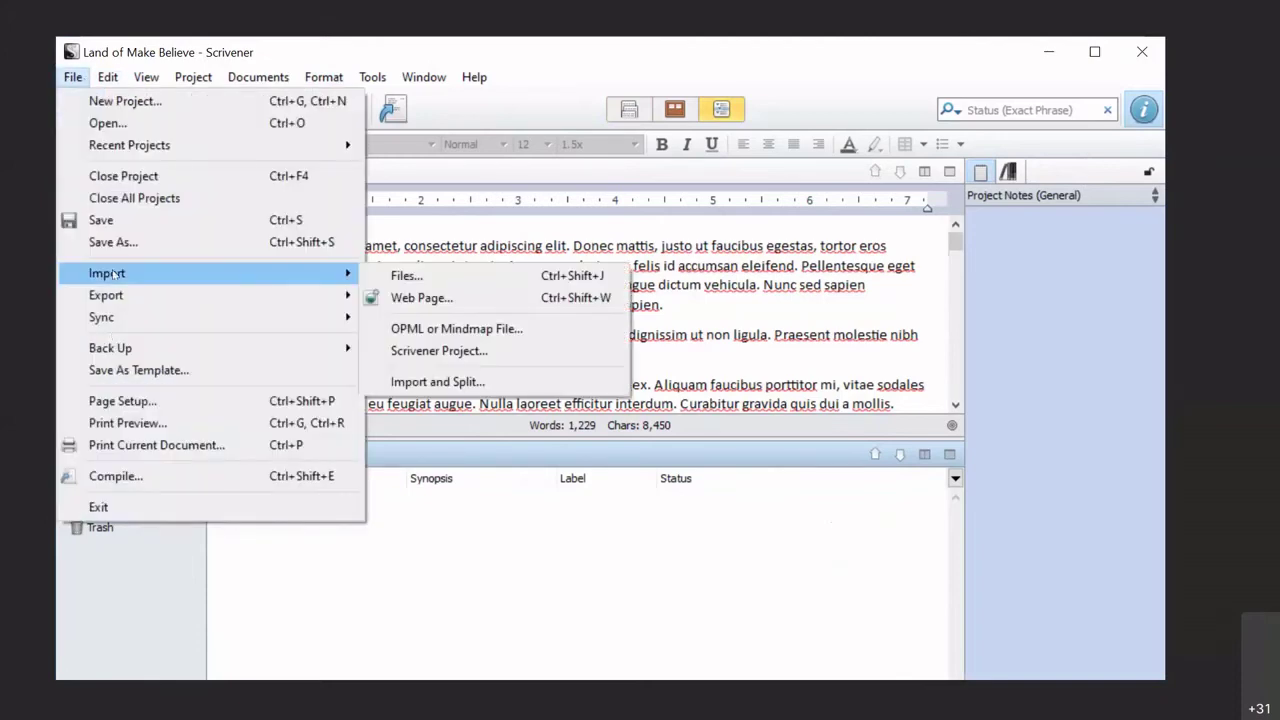
left_click(367, 276)
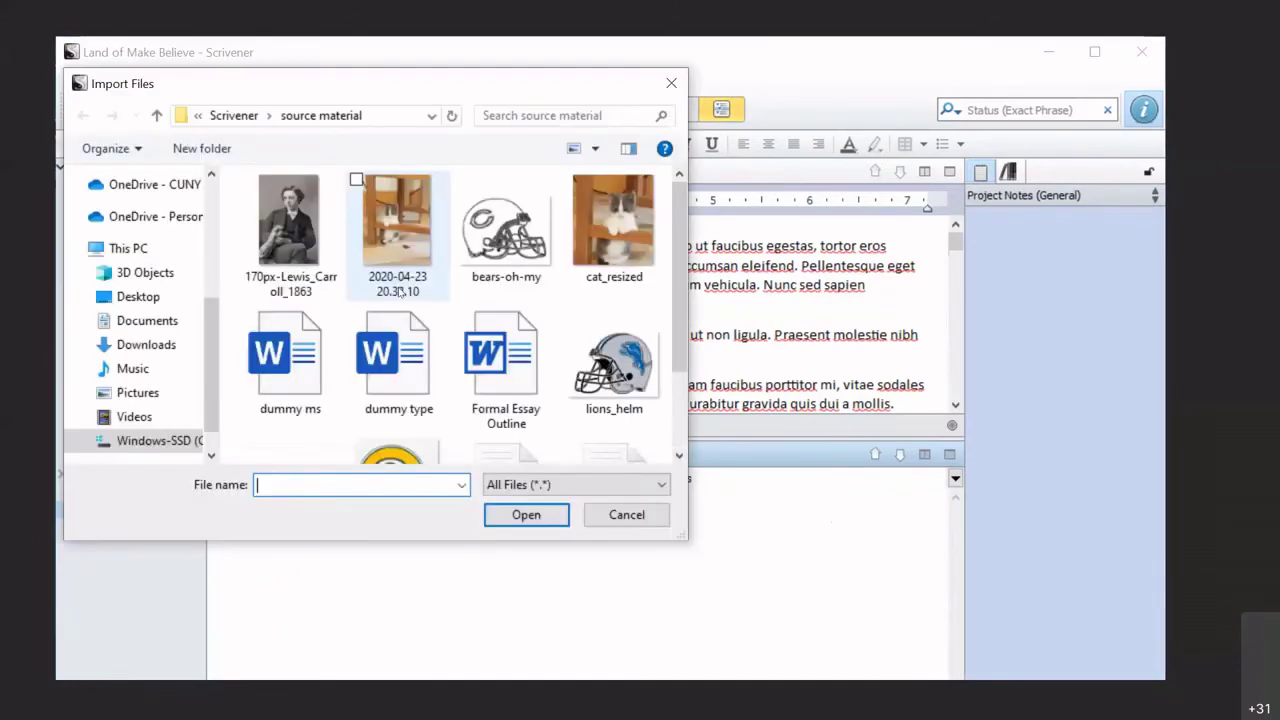
- Select the source material files from 2020-04-23 20.32.10 through toward butch-femme aesthetic, leaving out 170px-Lewis_Carroll_1863
left_click(270, 206)
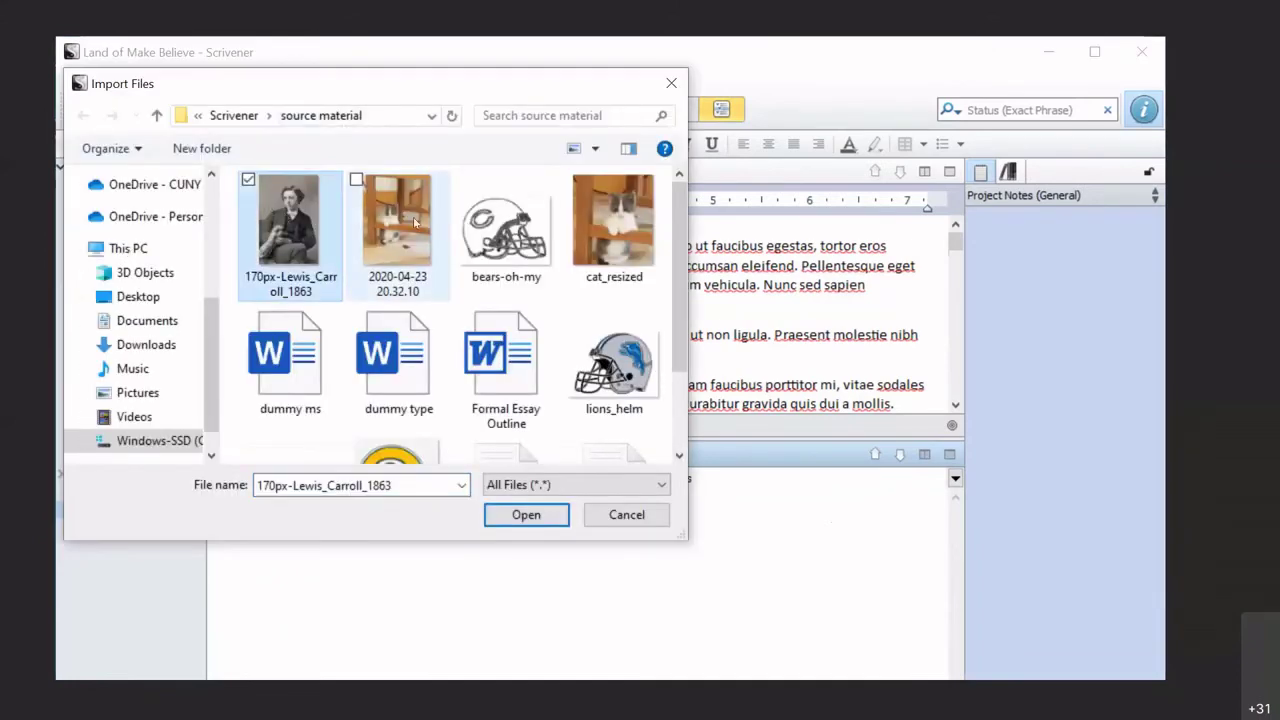
left_click(400, 215)
left_click(290, 220, "ctrl")
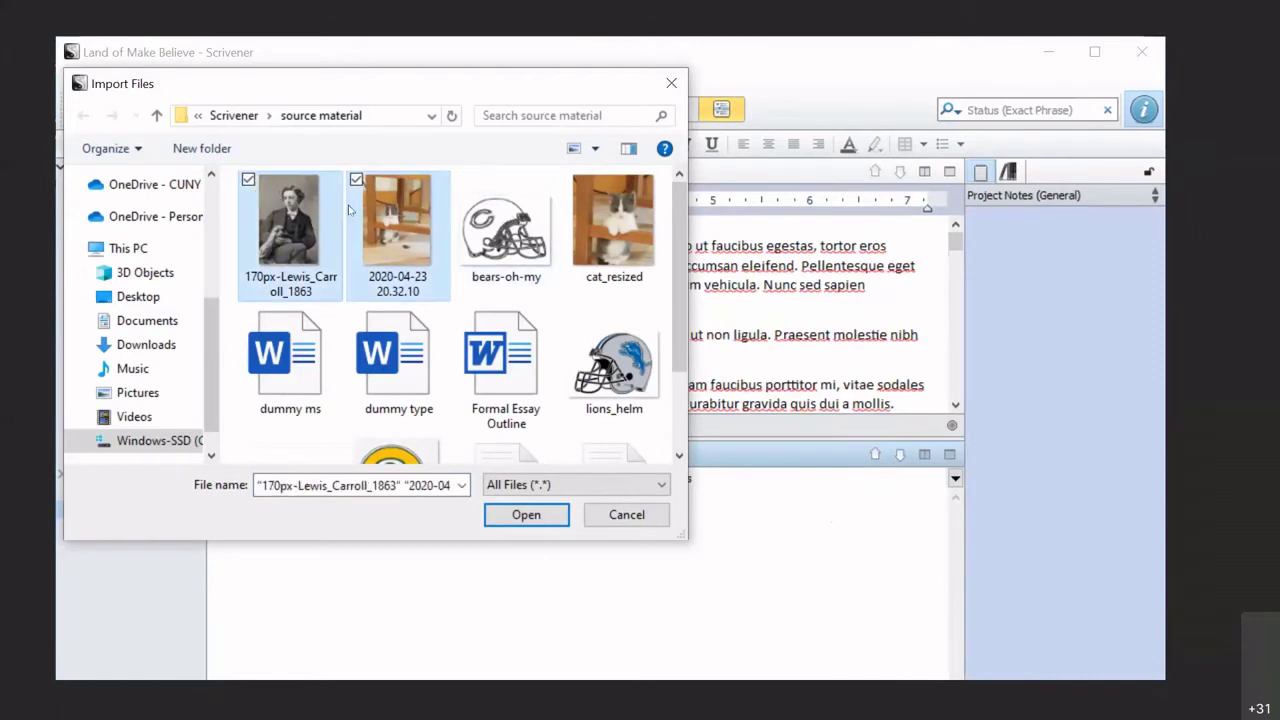
left_click(290, 220, "ctrl")
left_click(493, 218, "ctrl")
left_click(610, 222, "ctrl")
scroll(455, 384, "down", 1)
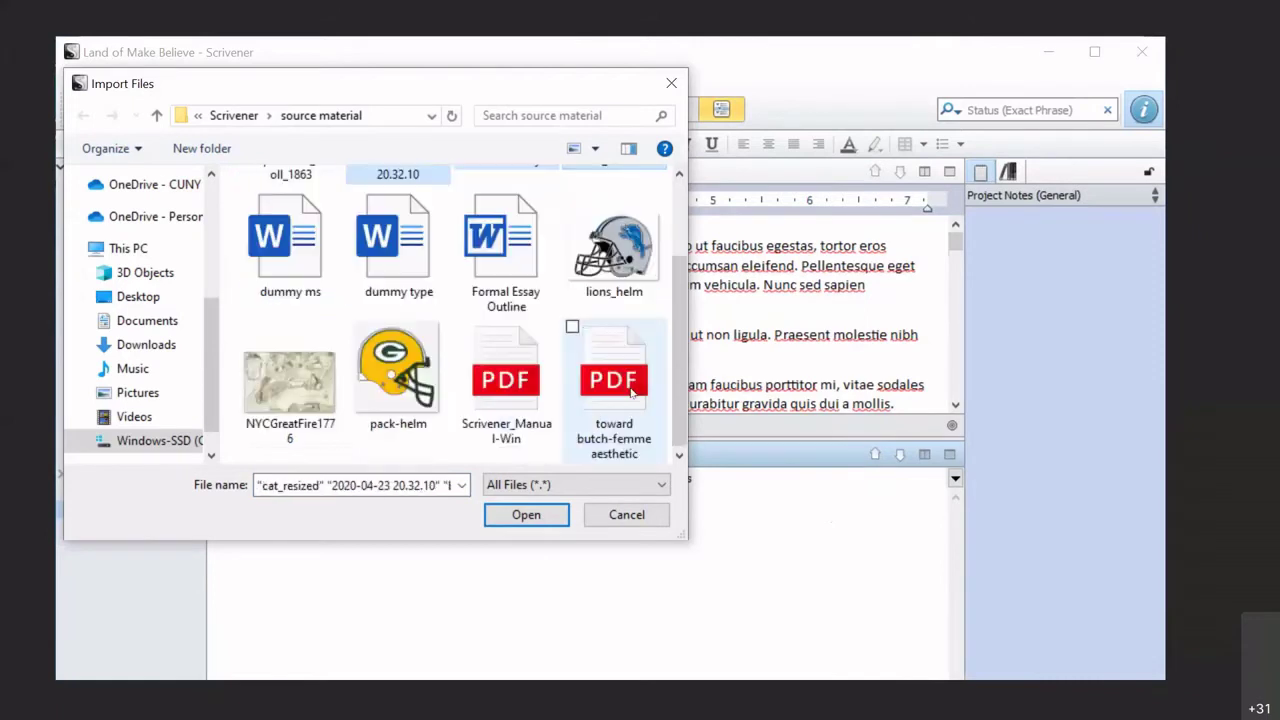
left_click(290, 380, "ctrl+shift")
left_click(398, 370, "ctrl")
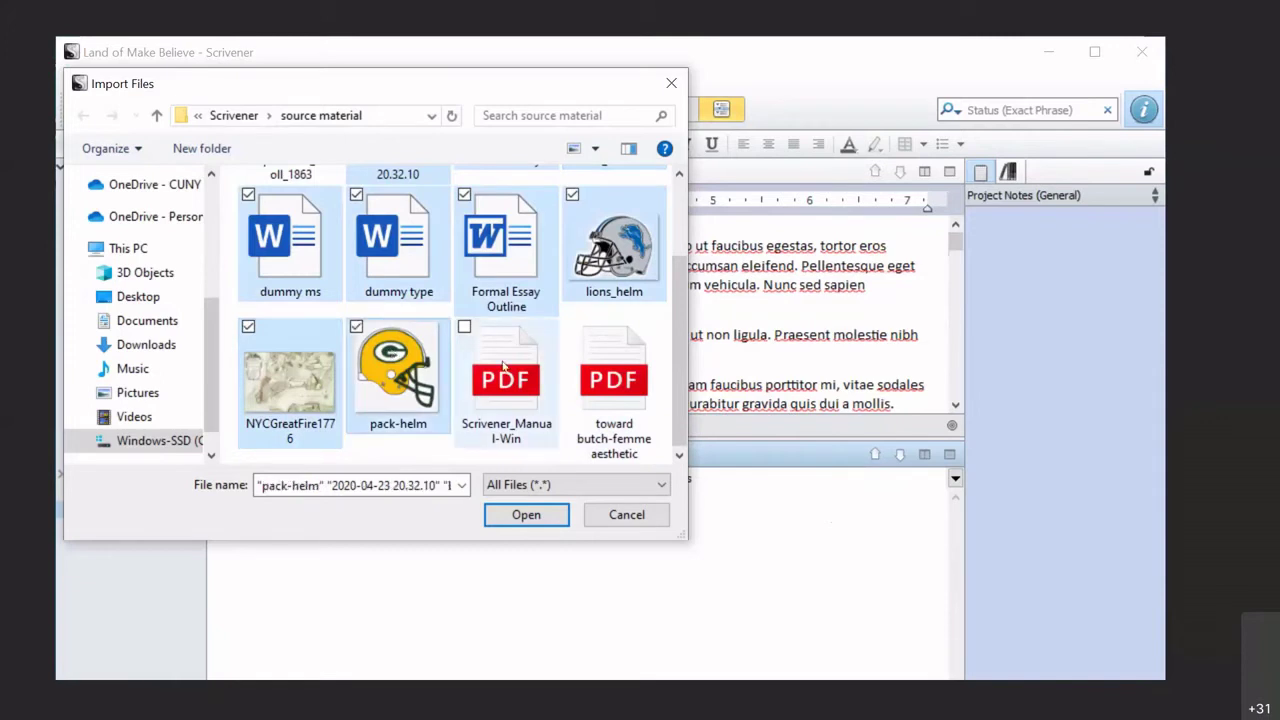
left_click(612, 375, "ctrl+shift")
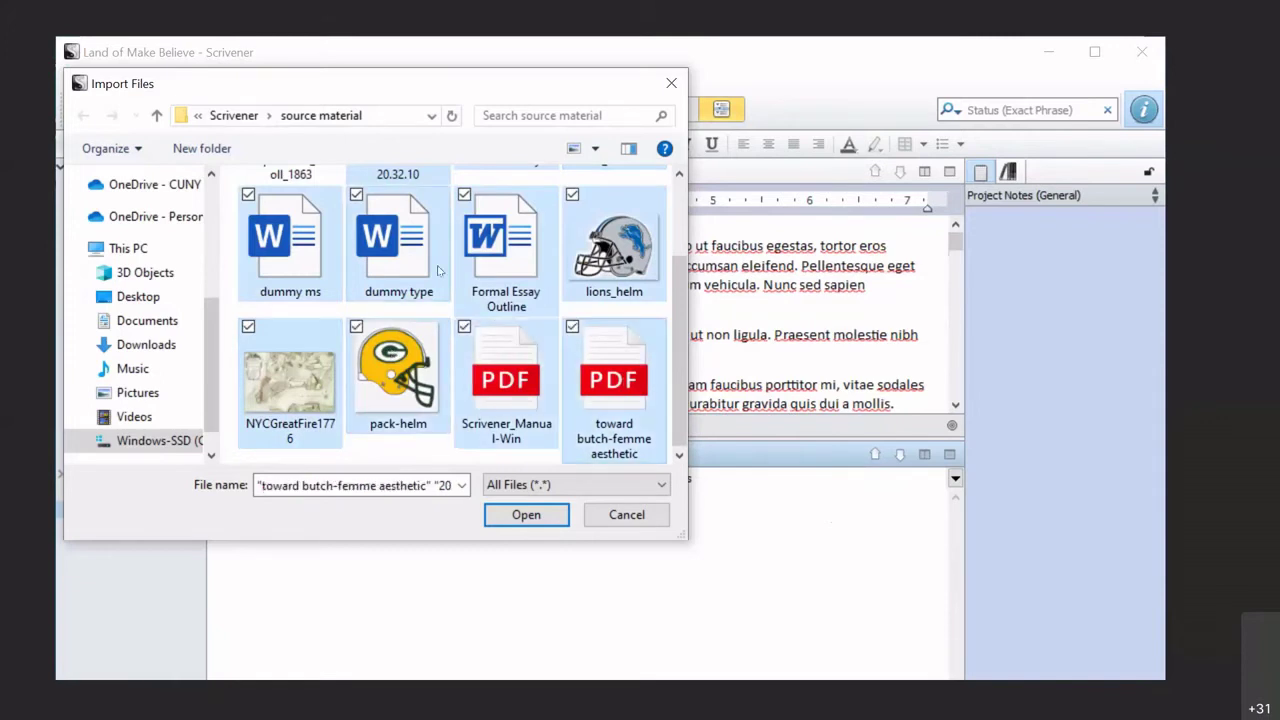
scroll(437, 270, "up", 1)
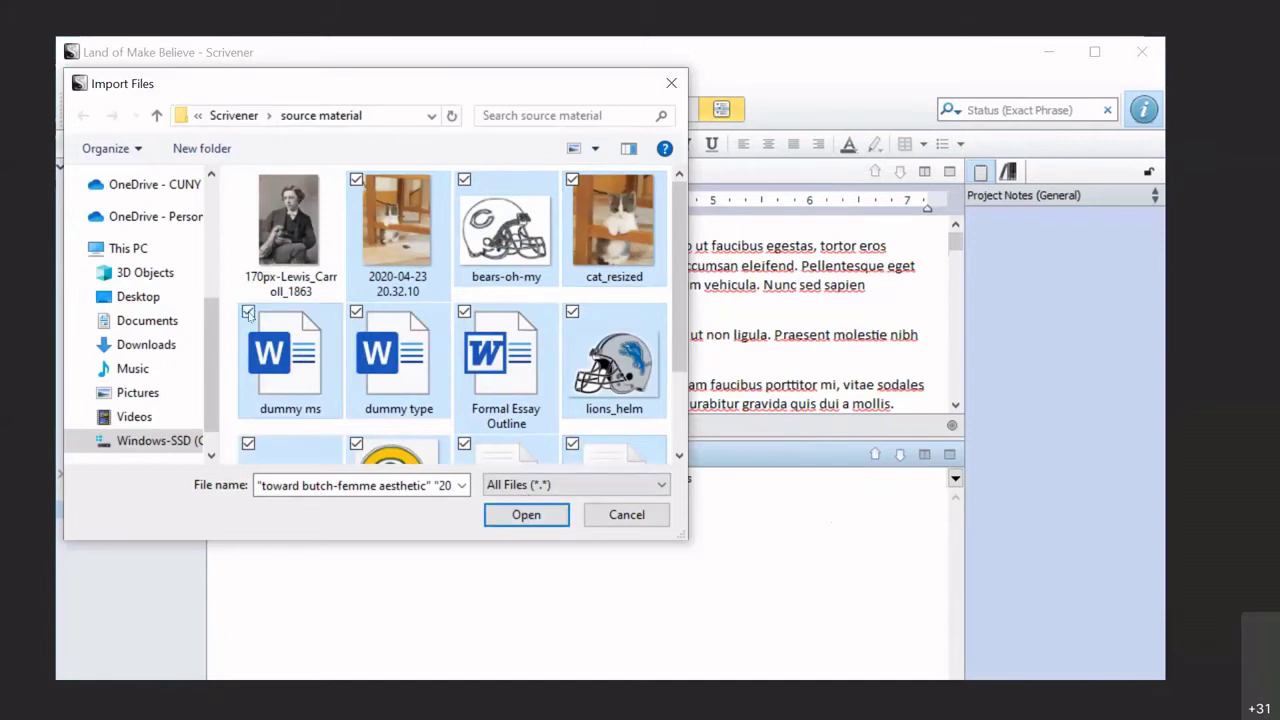
- Deselect dummy ms, dummy type and Formal Essay Outline, add 170px-Lewis_Carroll_1863, and import the selected files into Research
left_click(248, 313)
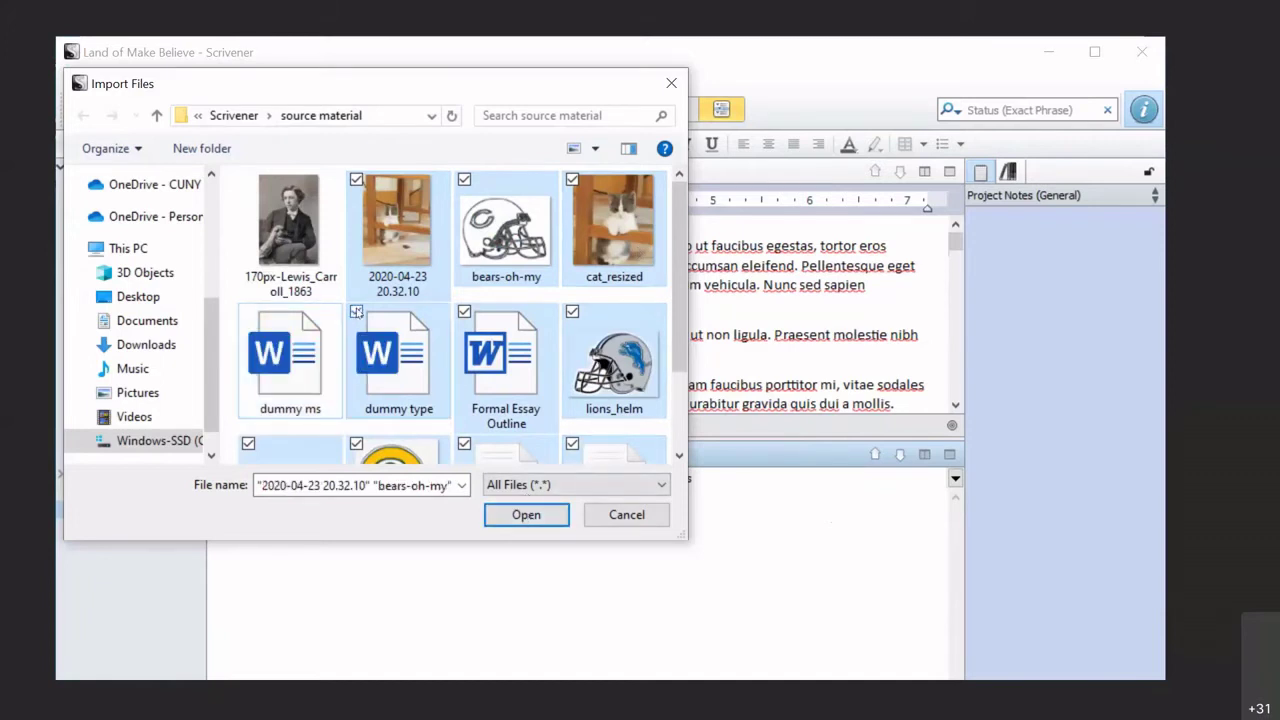
left_click(356, 312)
left_click(464, 312)
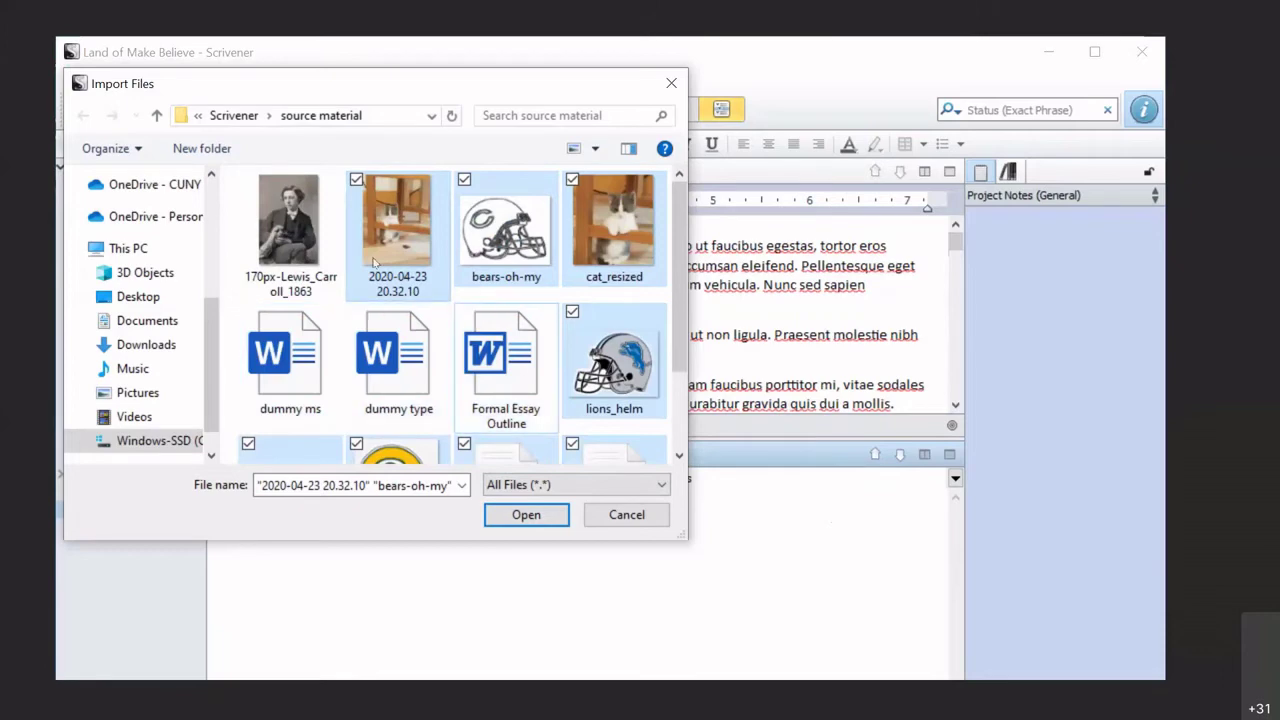
left_click(250, 180)
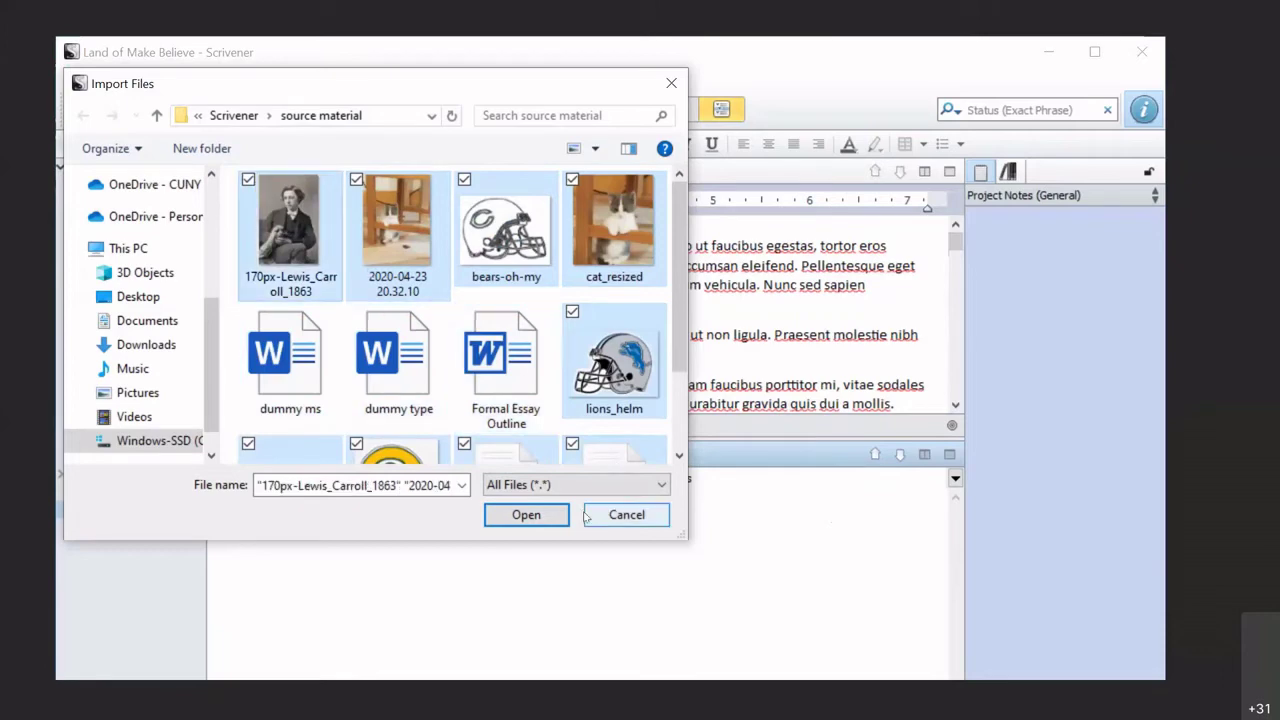
left_click(529, 516)
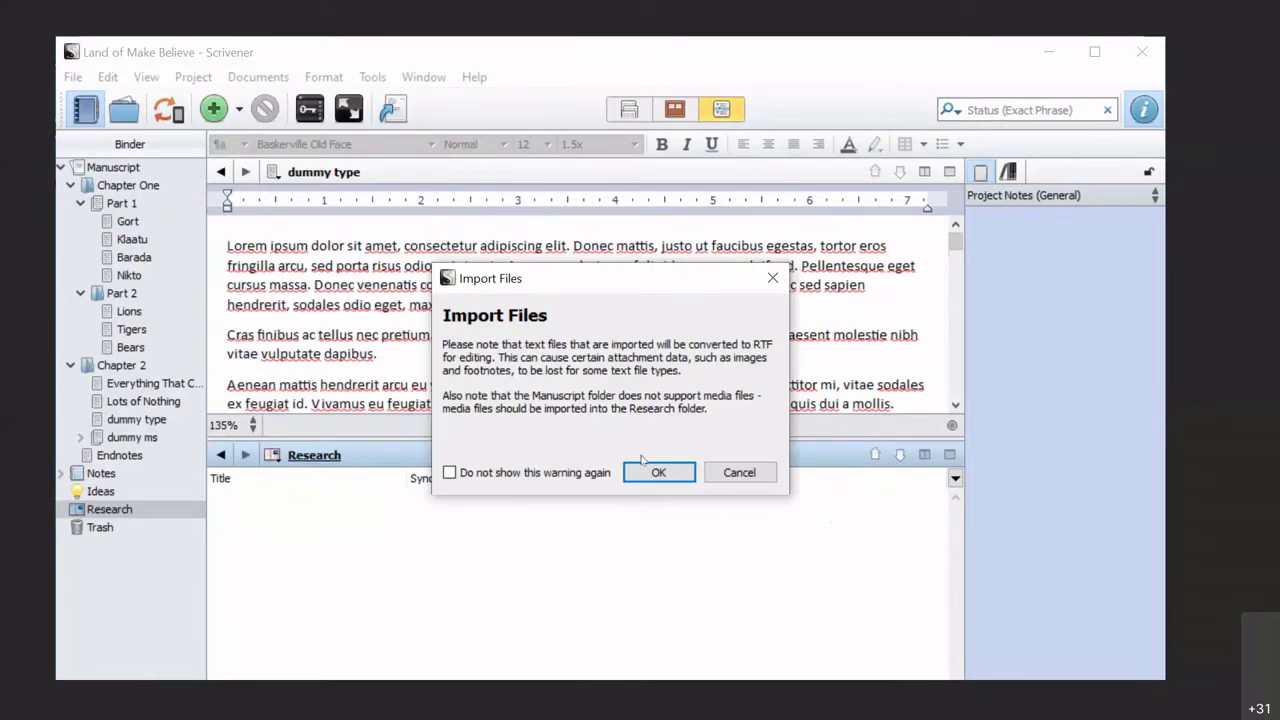
key("Return")
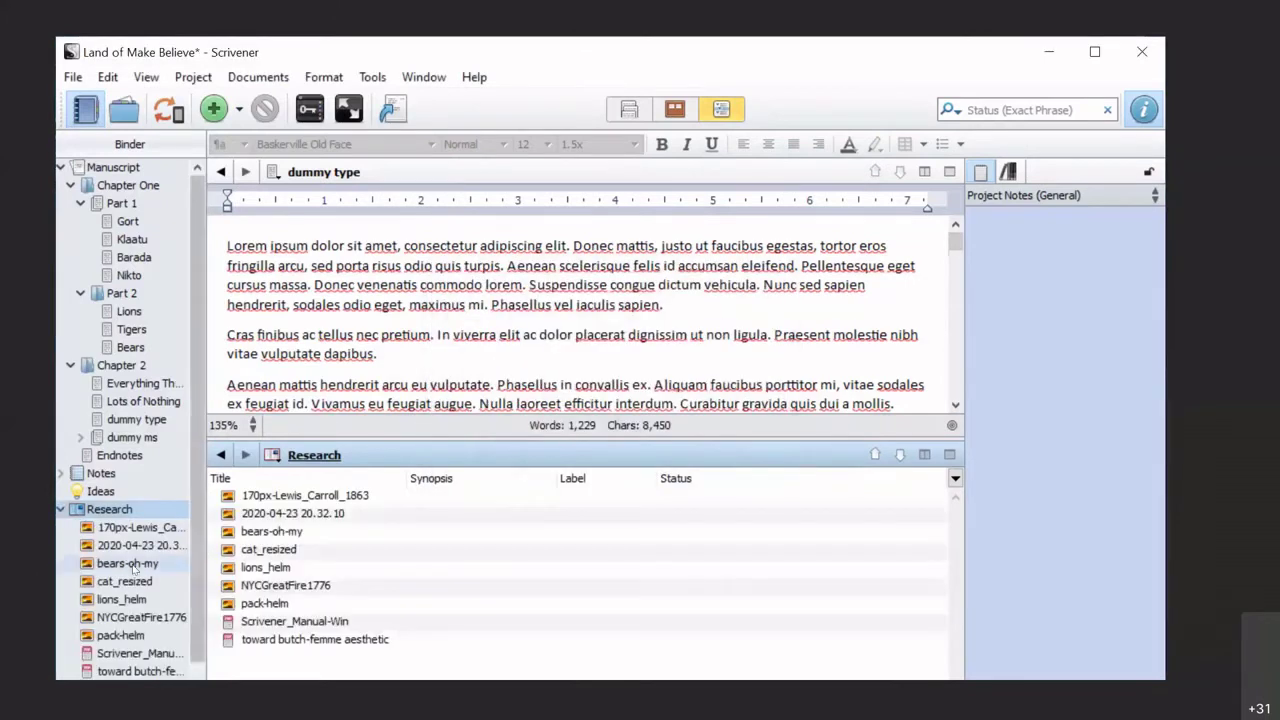
- Insert the cat_resized image from the Research folder into the dummy type text in the upper pane
scroll(130, 545, "down", 1)
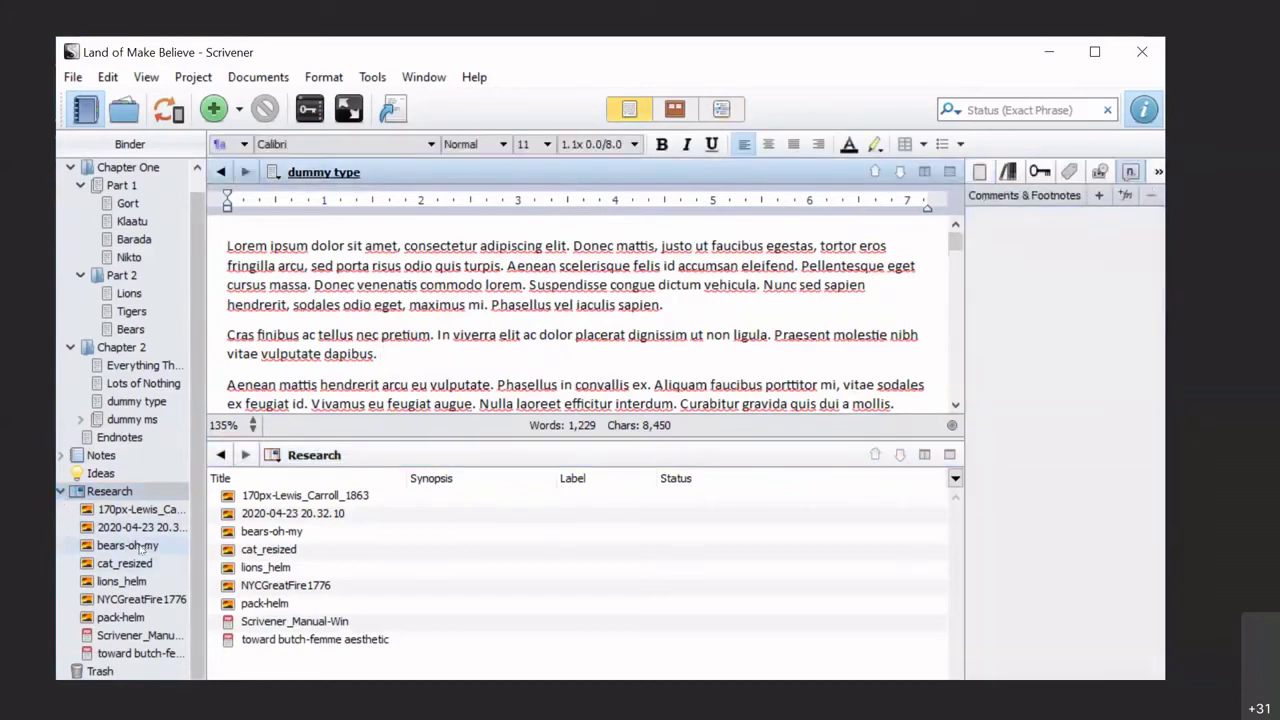
left_click_drag(268, 549, 403, 372)
scroll(825, 316, "down", 1)
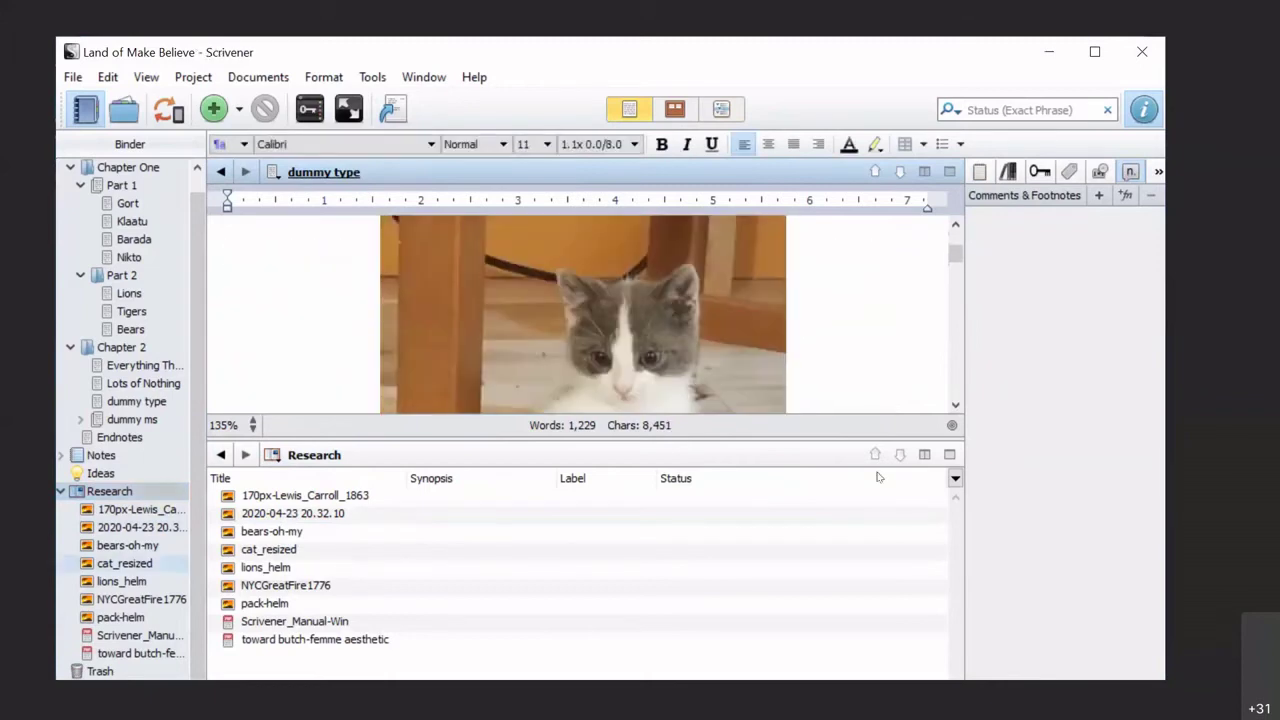
- Remove the horizontal editor split and open dummy type alone to review the inserted cat image in its text
left_click(948, 456)
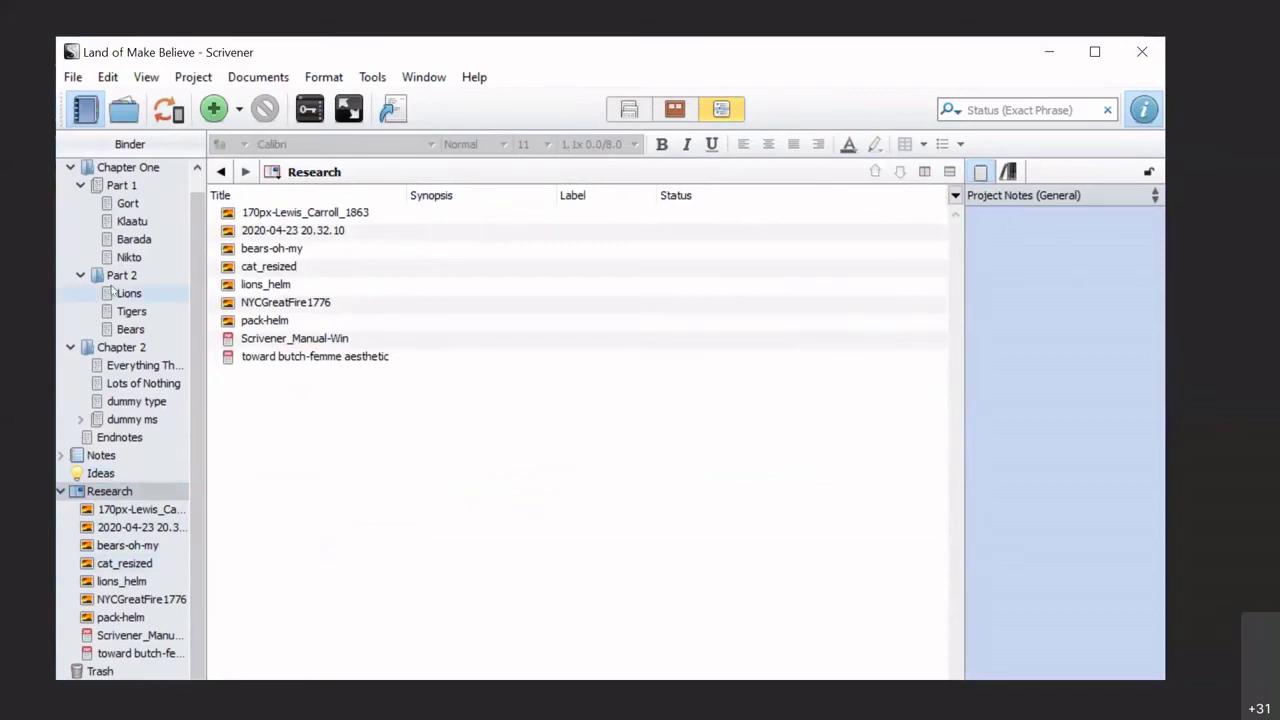
left_click(131, 311)
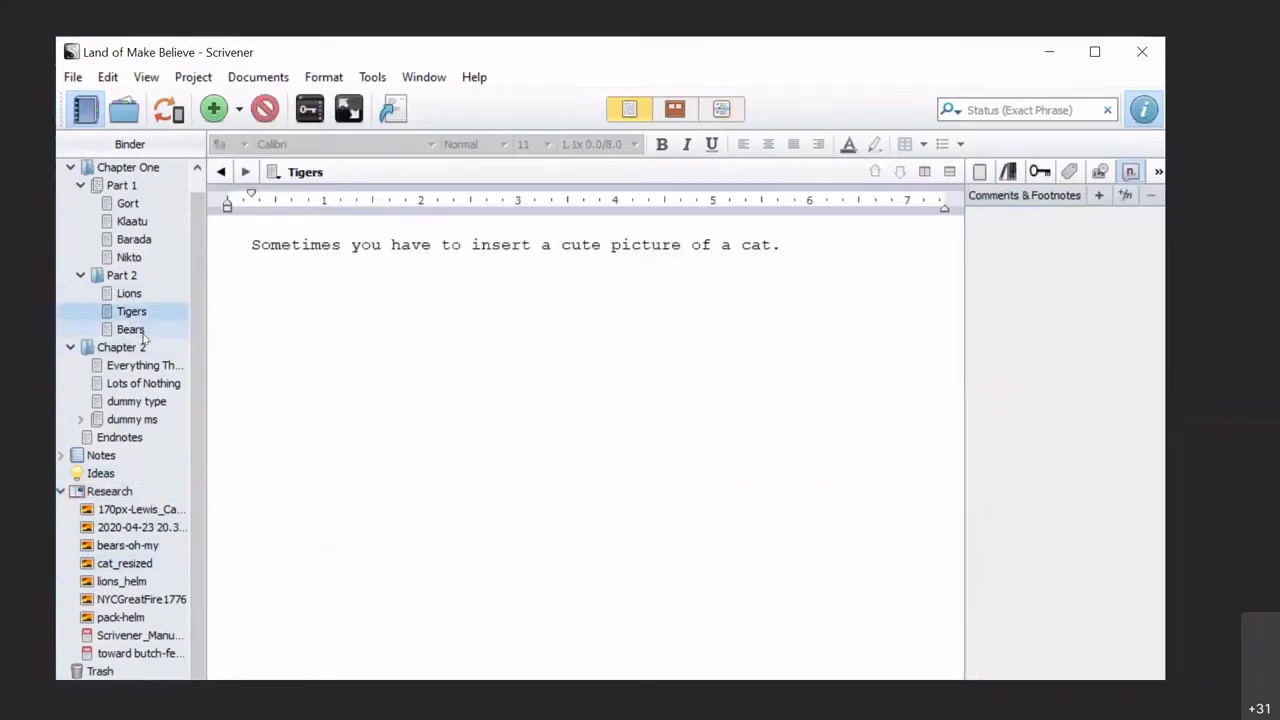
left_click(130, 329)
left_click(155, 420)
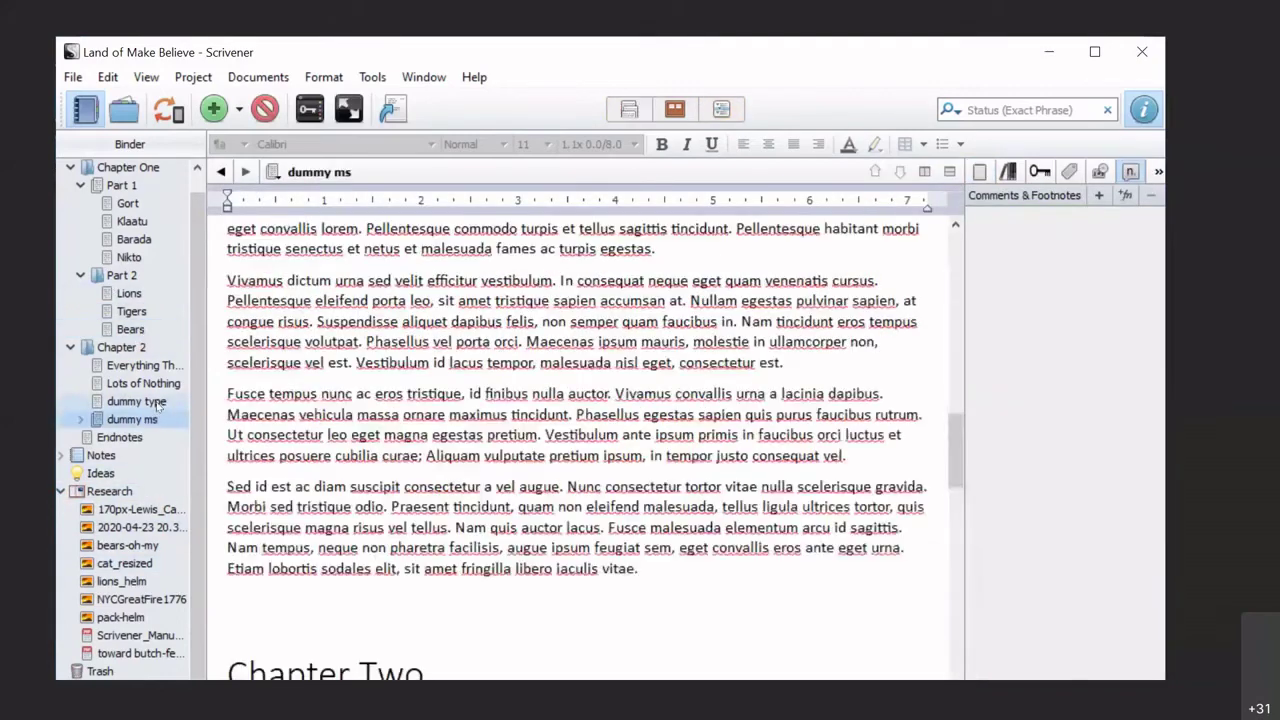
left_click(137, 401)
scroll(880, 383, "down", 3)
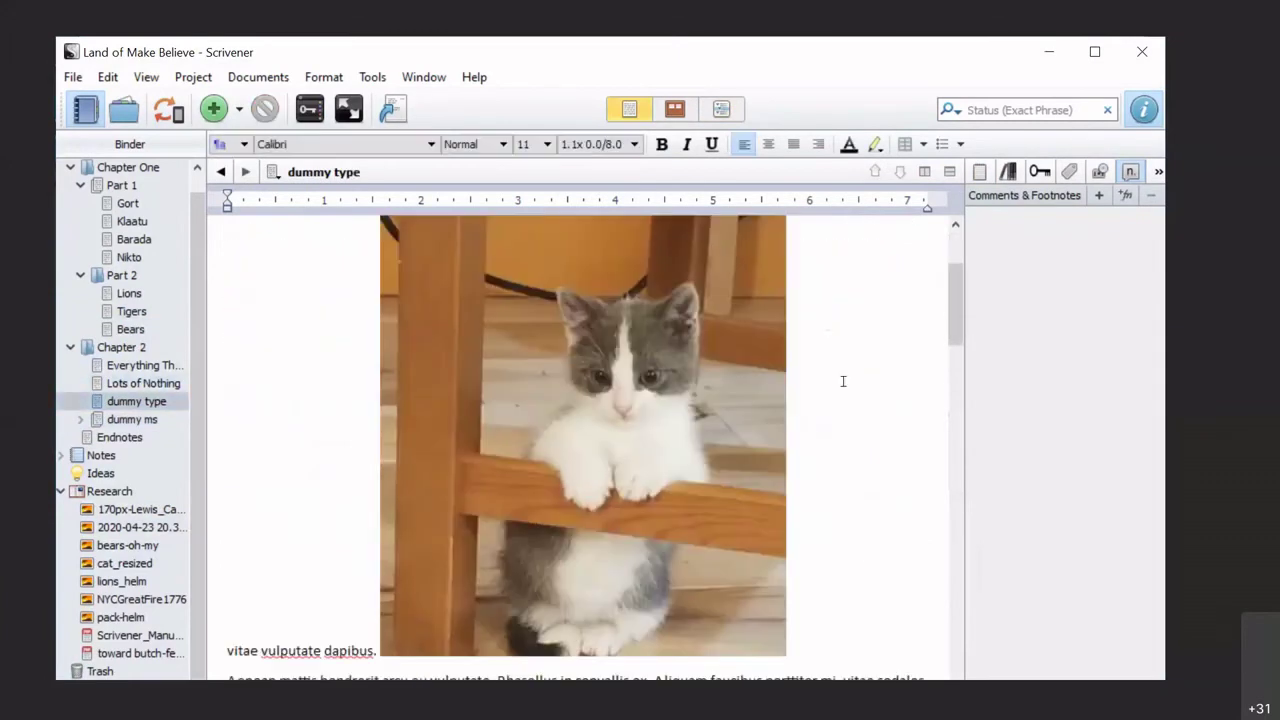
scroll(843, 381, "down", 2)
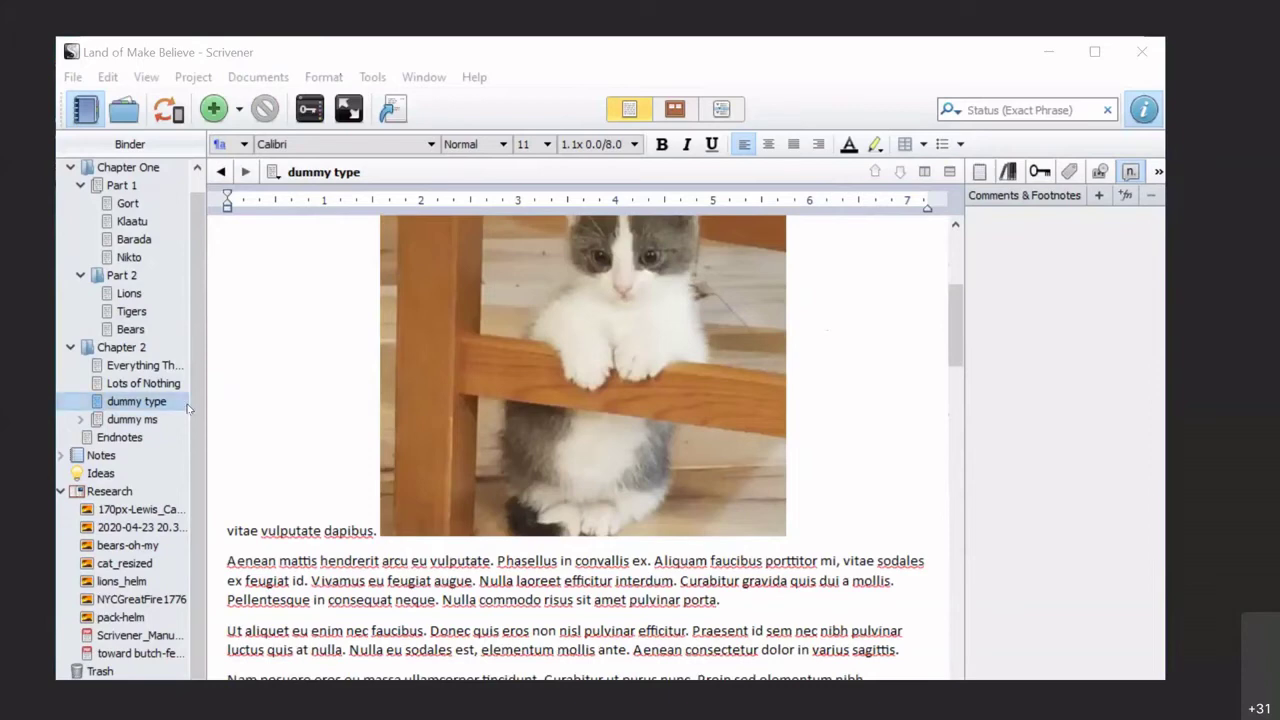
scroll(254, 400, "up", 3)
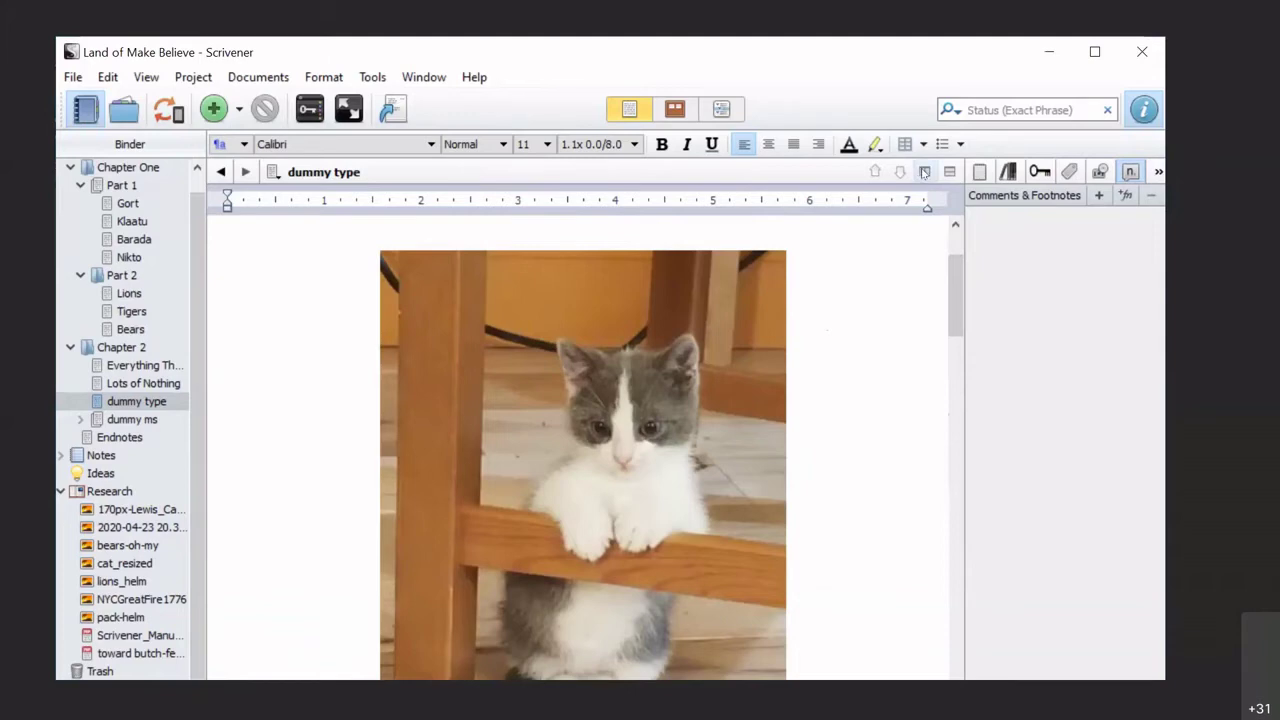
scroll(915, 205, "up", 2)
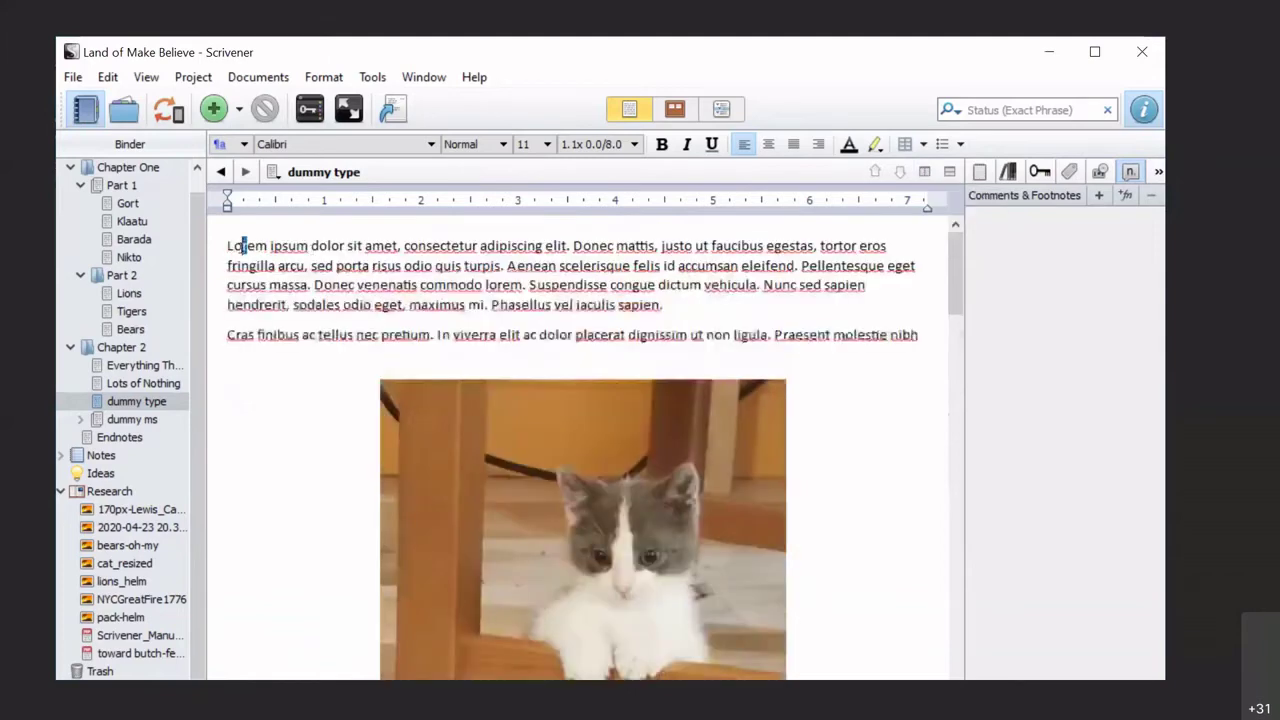
- Split the editor into side-by-side panes and open Formal Essay Outline from the Notes folder beside dummy type, reading it to its Conclusion
left_click(926, 172)
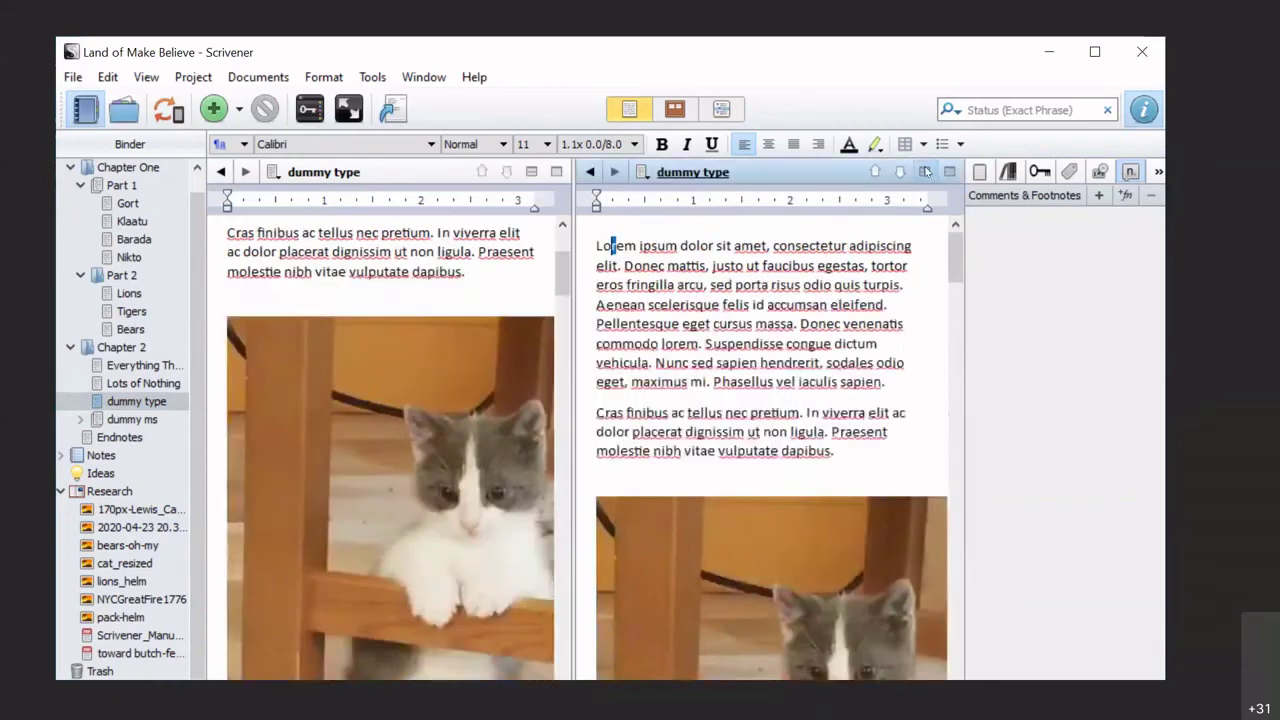
left_click(680, 246)
left_click(61, 456)
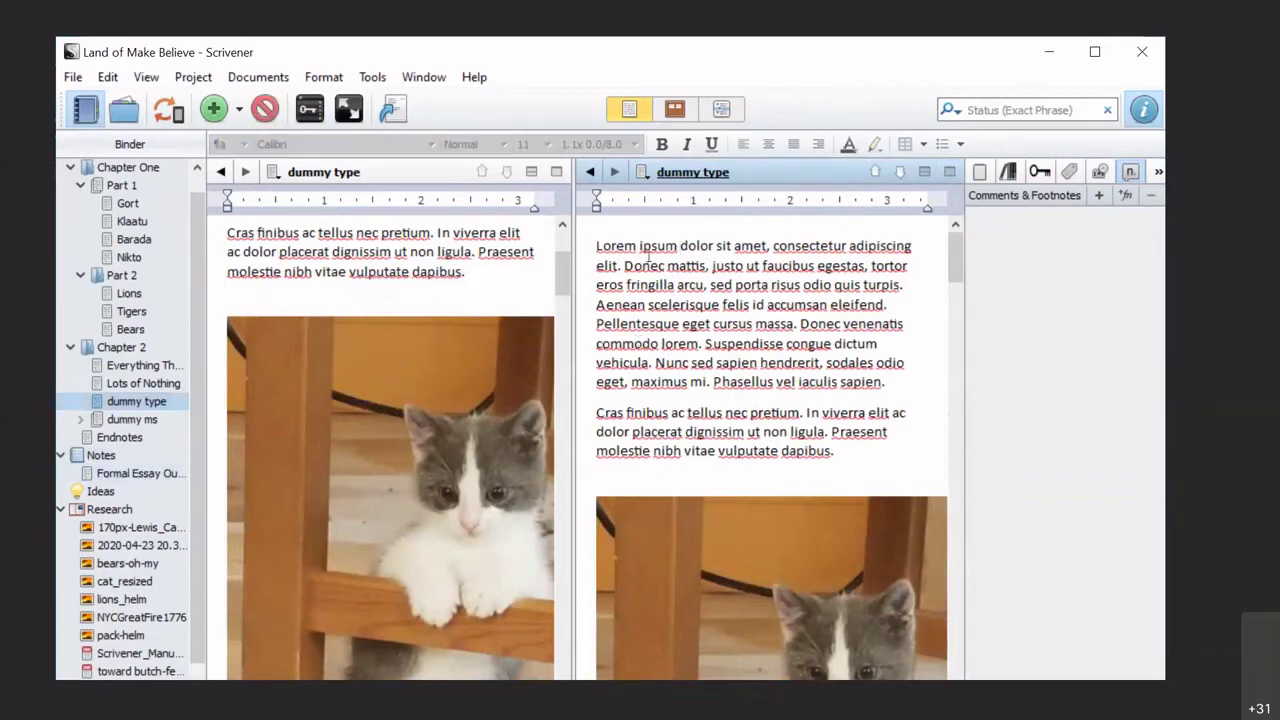
left_click(648, 258)
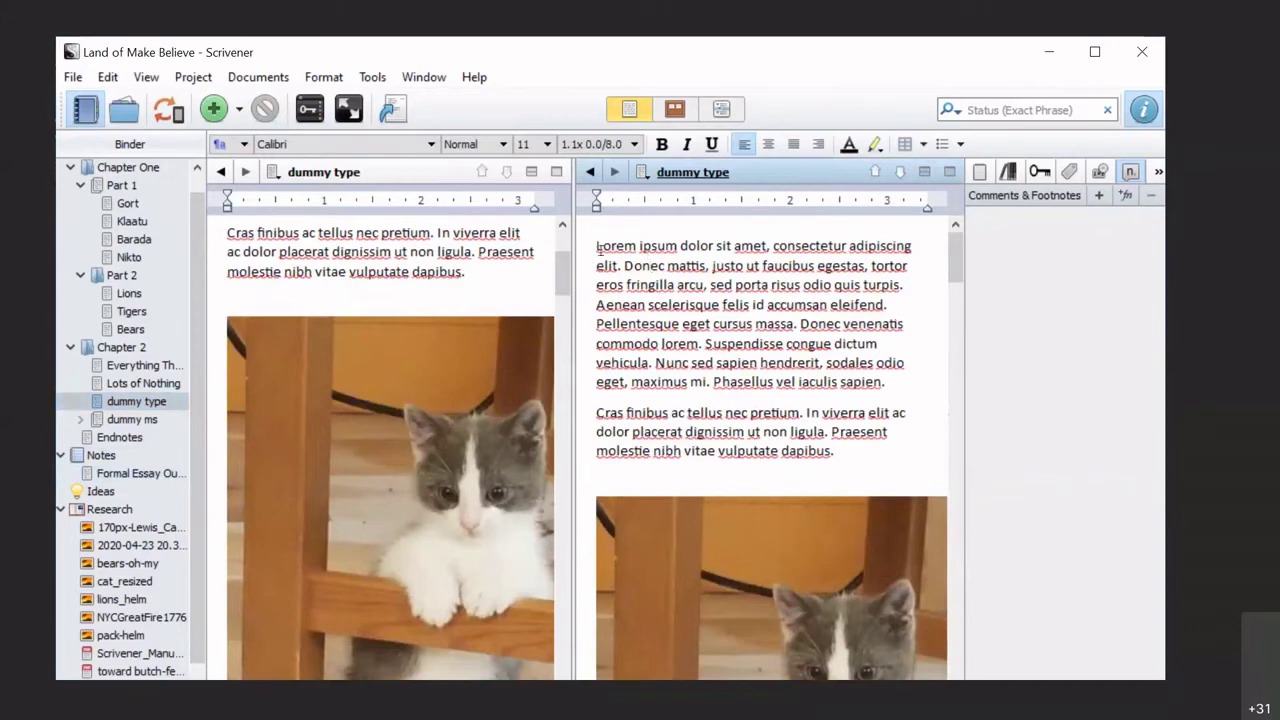
left_click(113, 477)
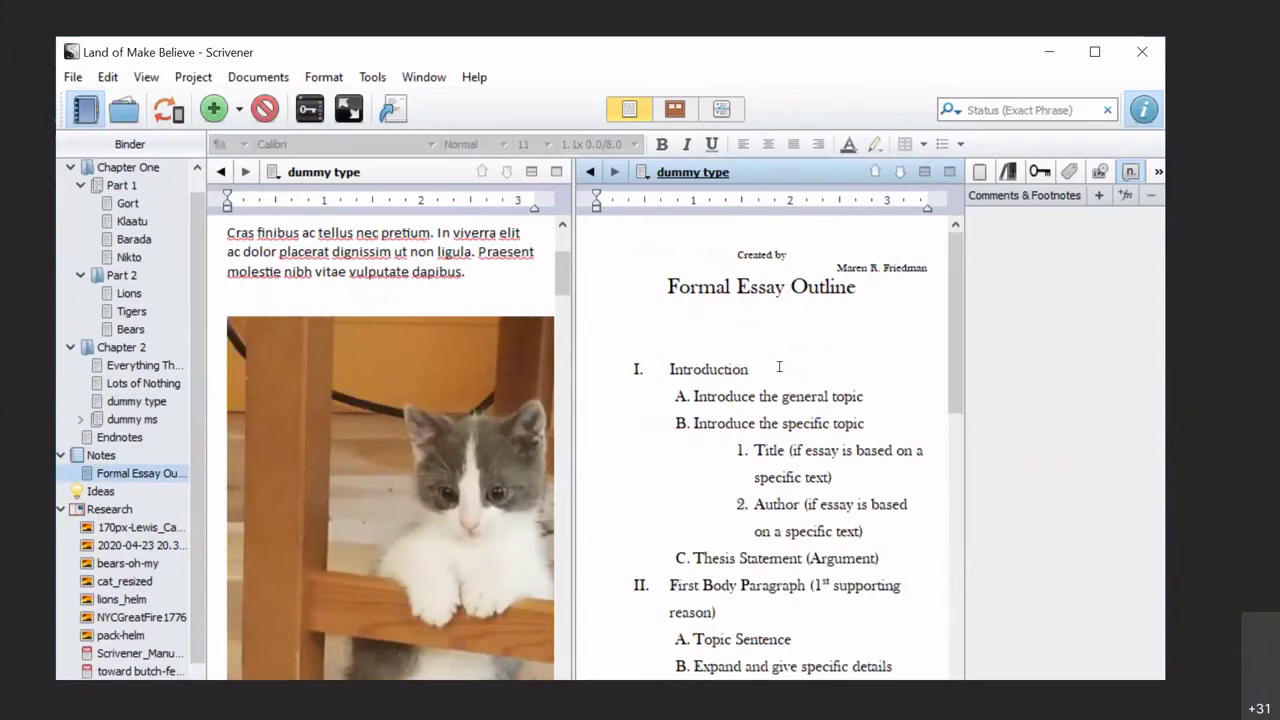
left_click(779, 367)
scroll(779, 367, "down", 10)
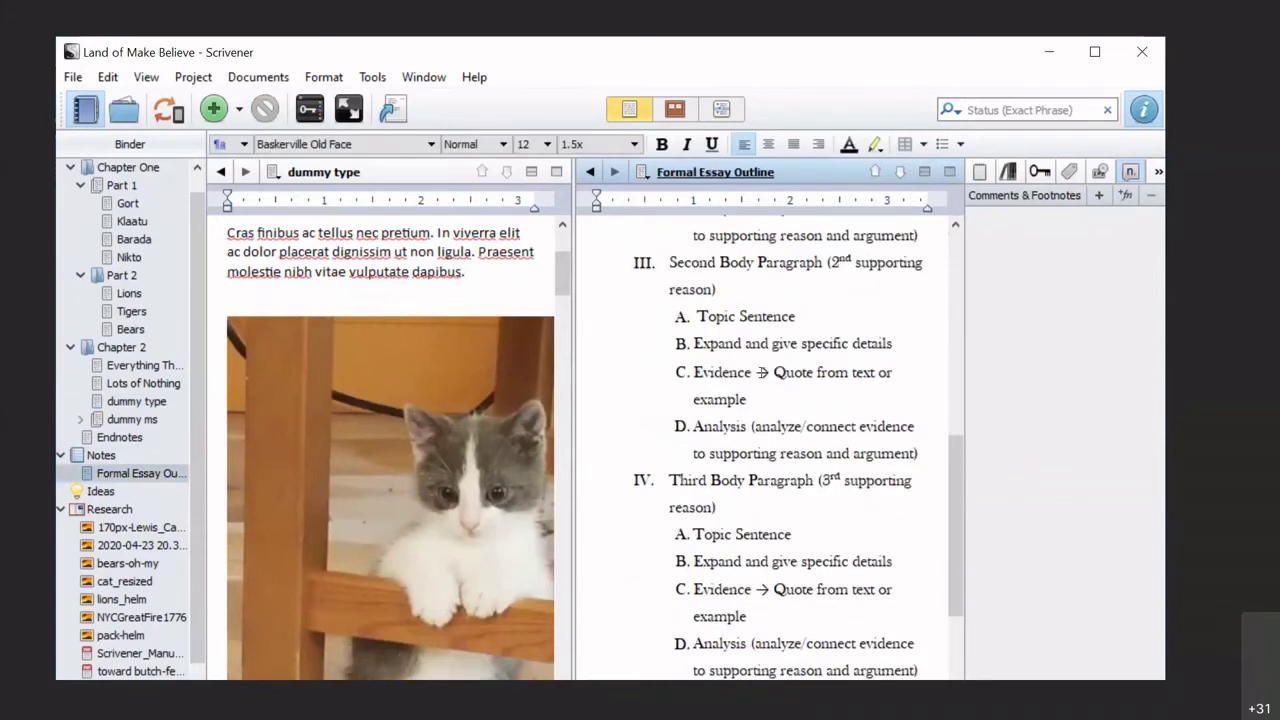
scroll(755, 370, "down", 3)
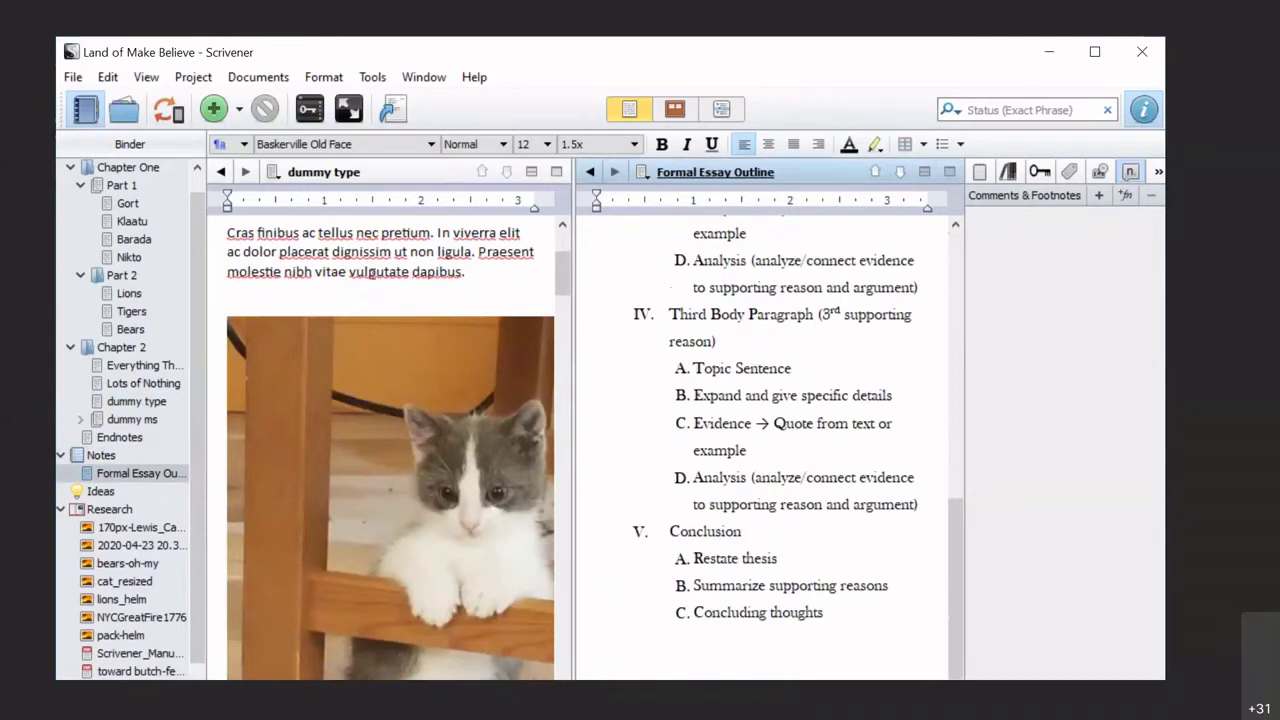
- Close the dummy type pane, keeping Formal Essay Outline, and reopen dummy type in the single editor
left_click(372, 275)
scroll(372, 275, "up", 4)
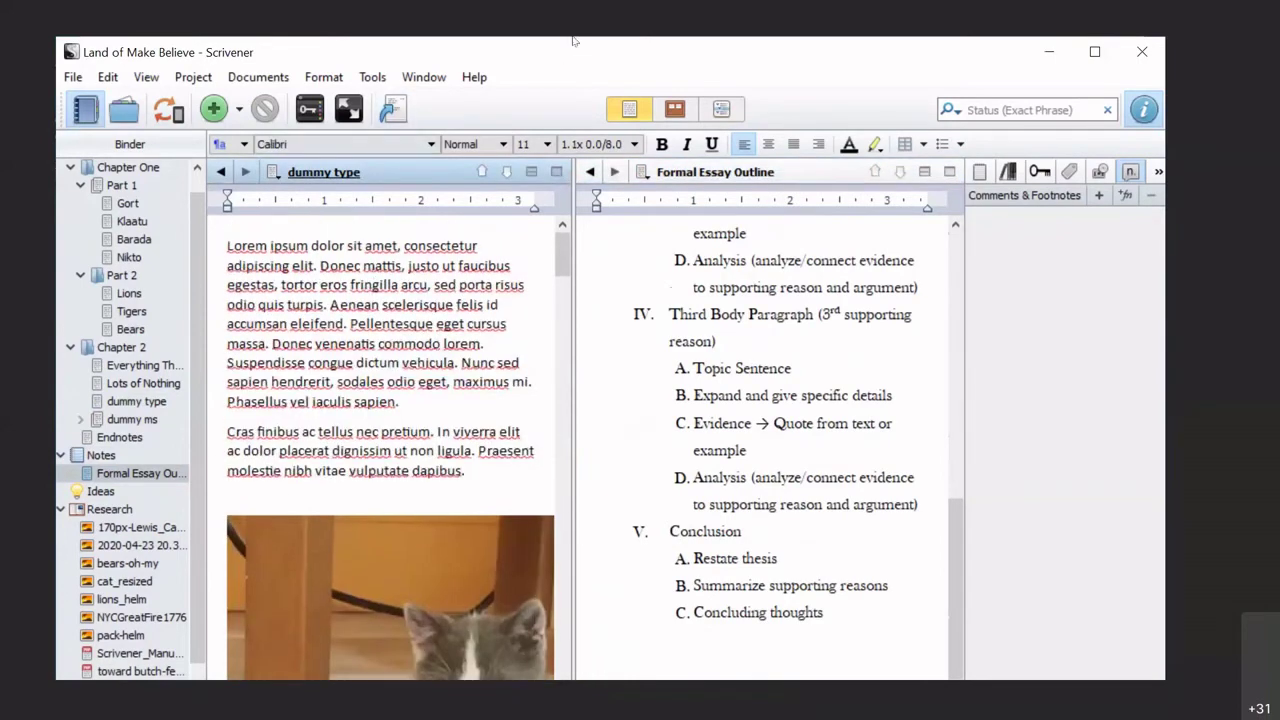
left_click_drag(573, 40, 587, 12)
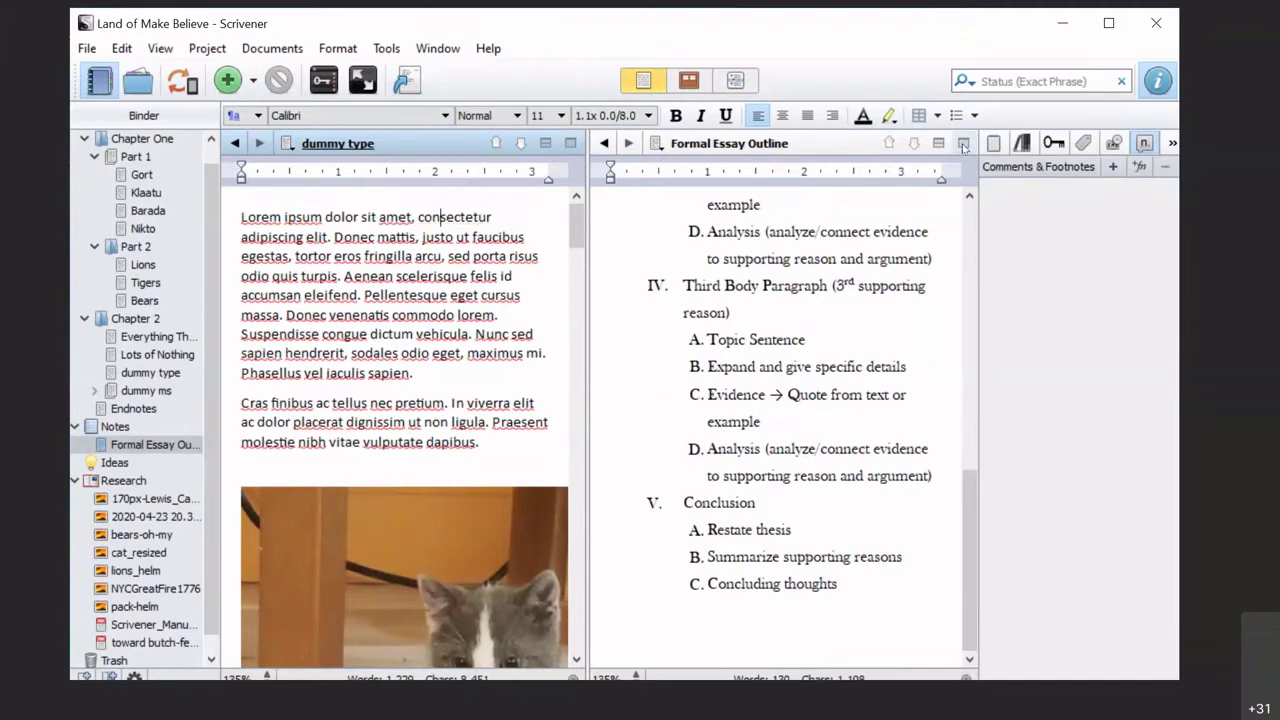
double_click(354, 237)
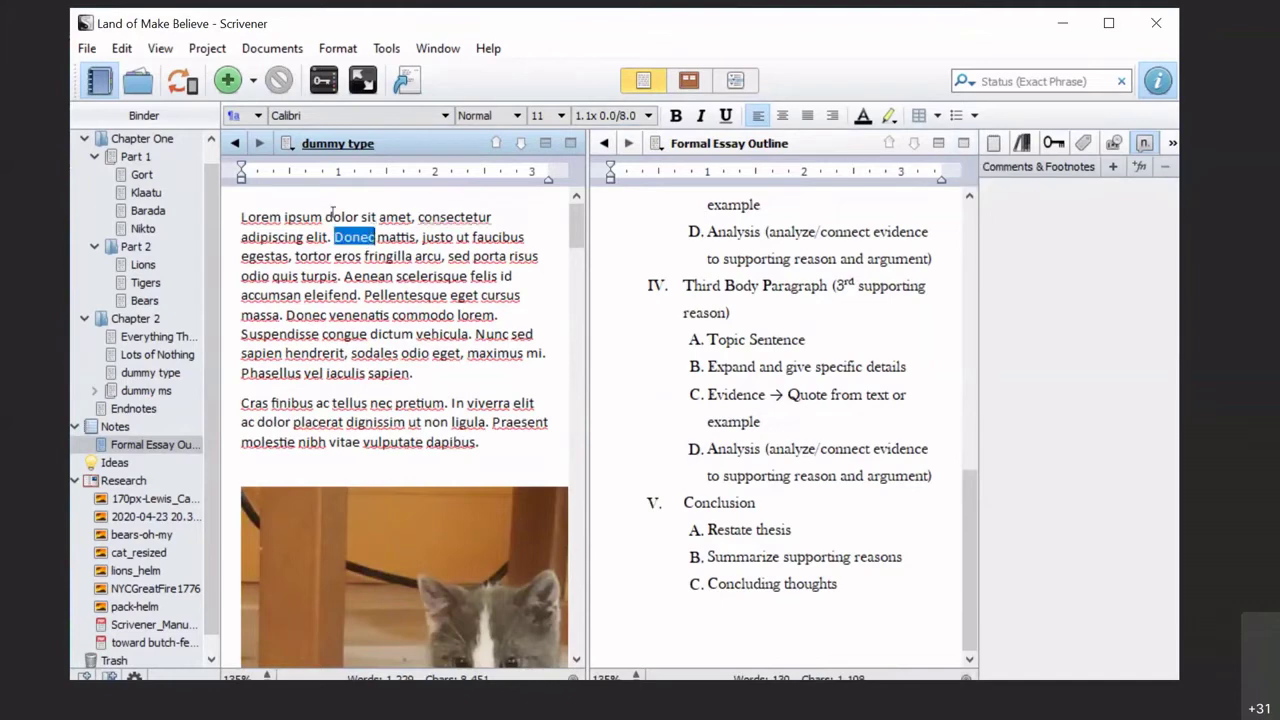
left_click(332, 216)
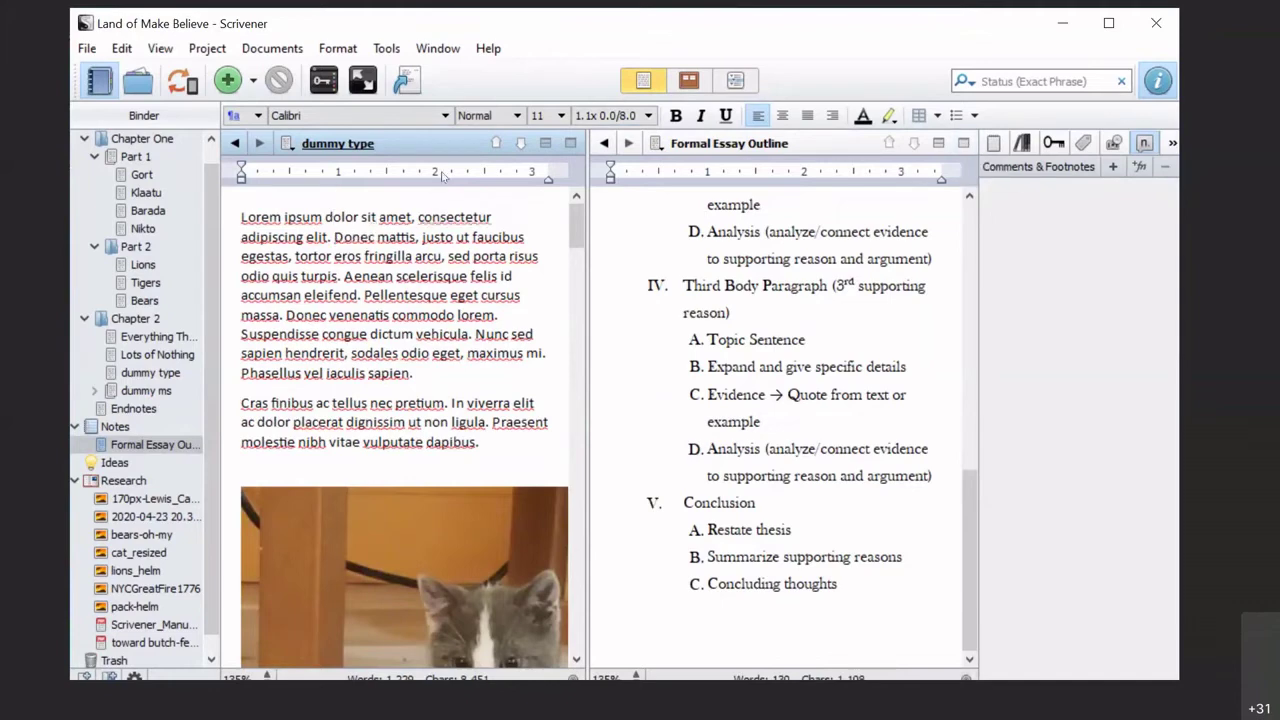
left_click(963, 143)
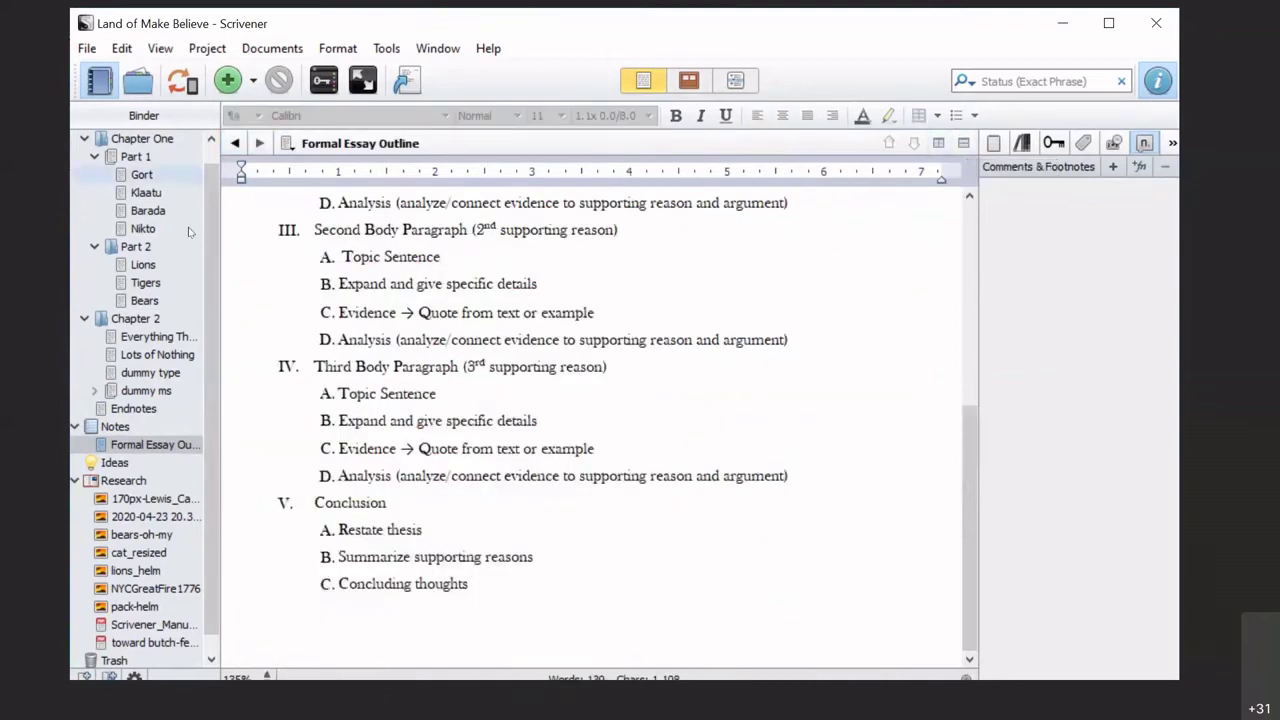
left_click(150, 358)
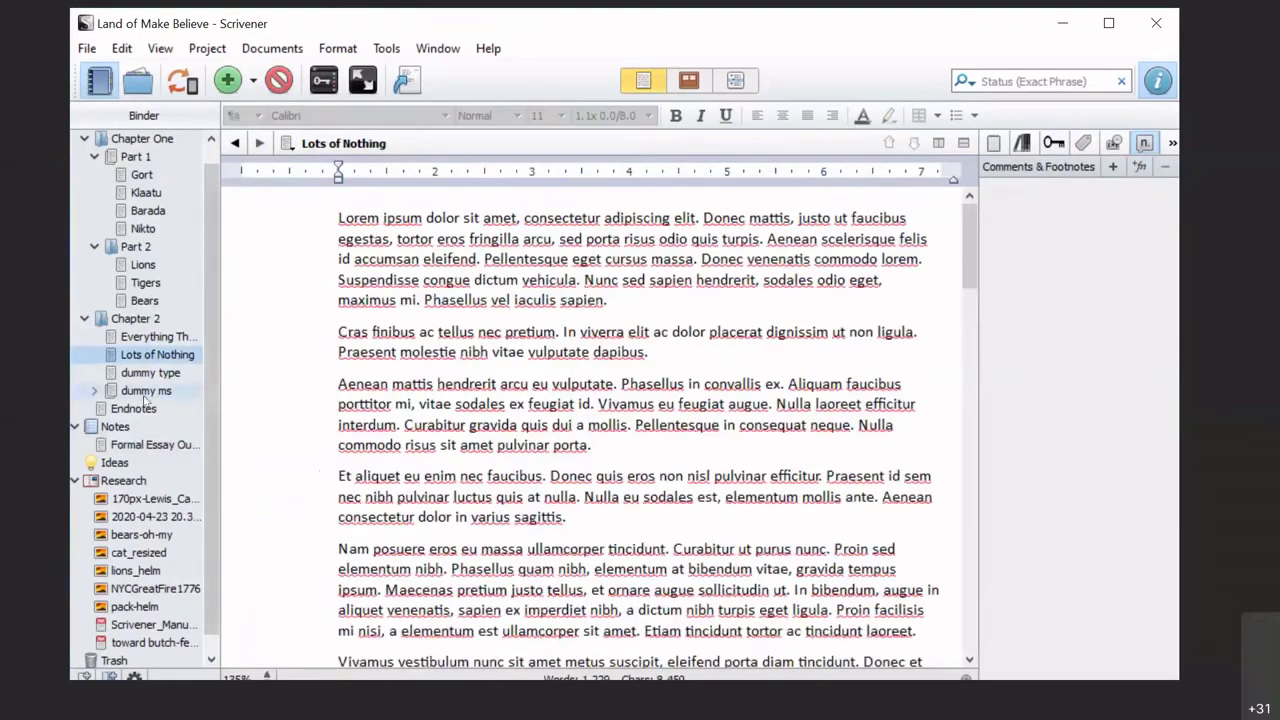
left_click(150, 374)
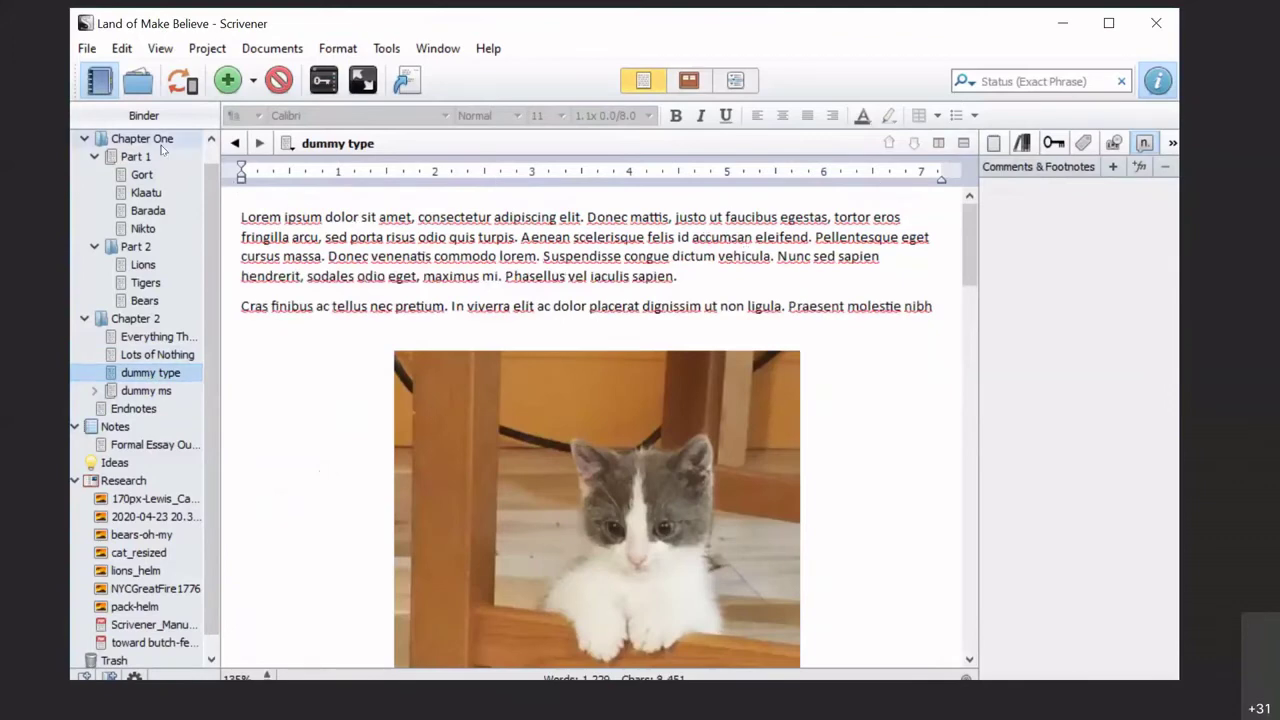
- Split the editor side by side again with Formal Essay Outline beside dummy type, and collapse it back to dummy type only
left_click(940, 143)
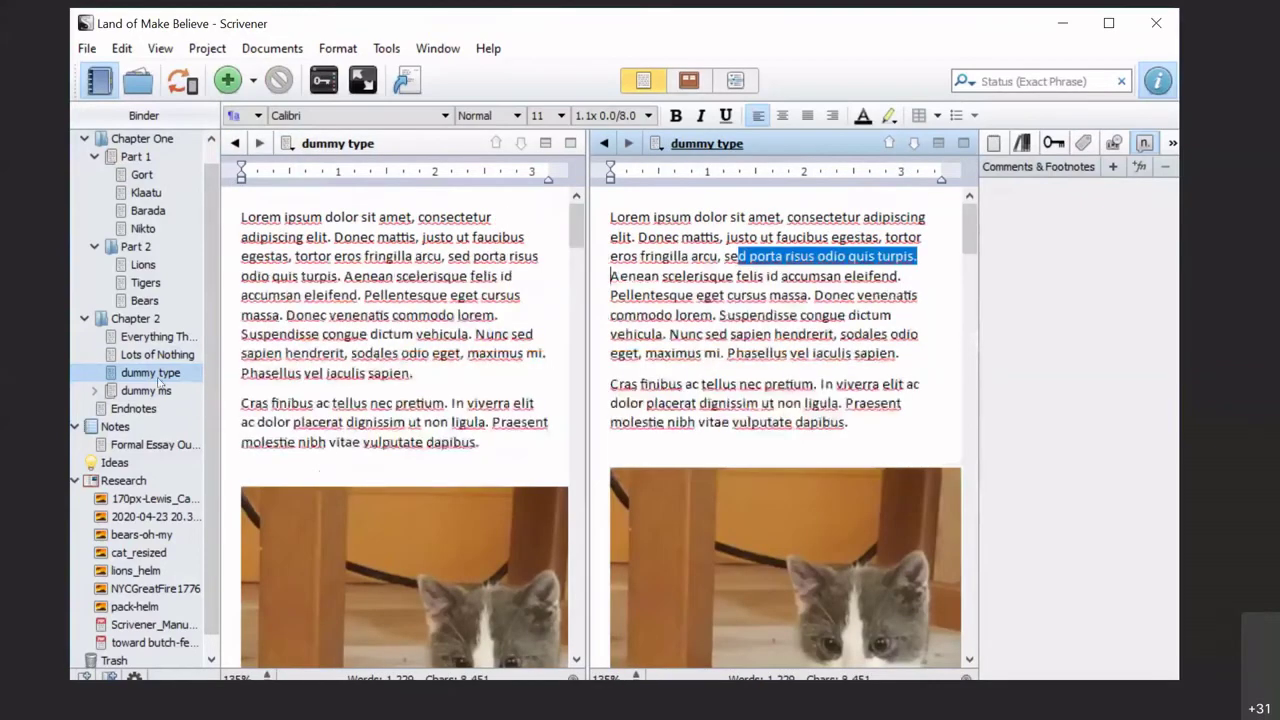
left_click(122, 442)
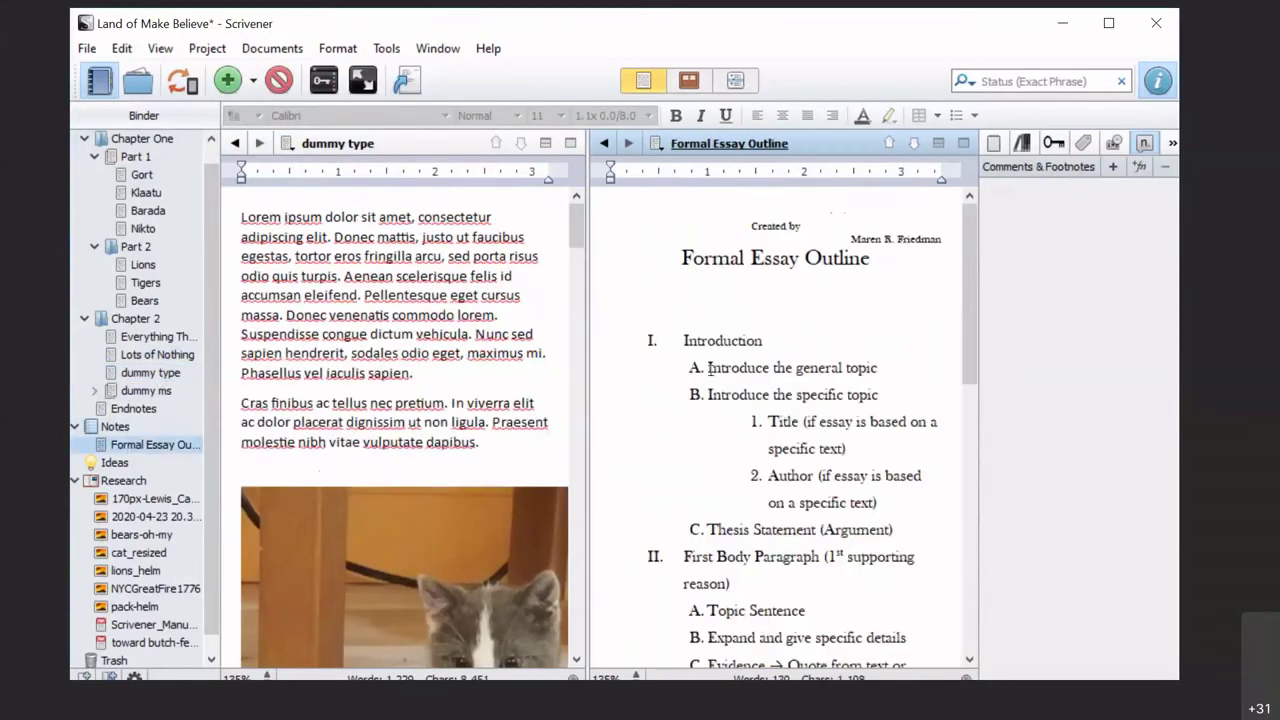
left_click(570, 144)
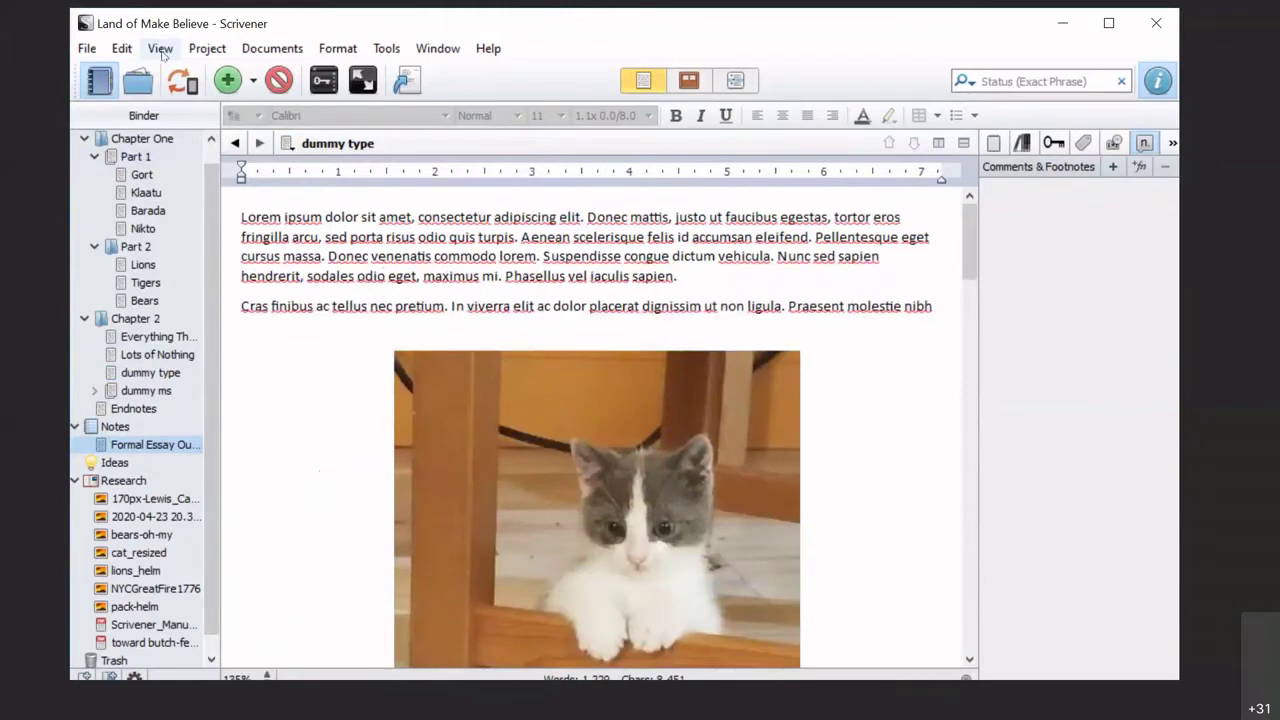
- Enter full screen mode for dummy type and increase the background fade until the desktop behind the page is blacked out
left_click(160, 50)
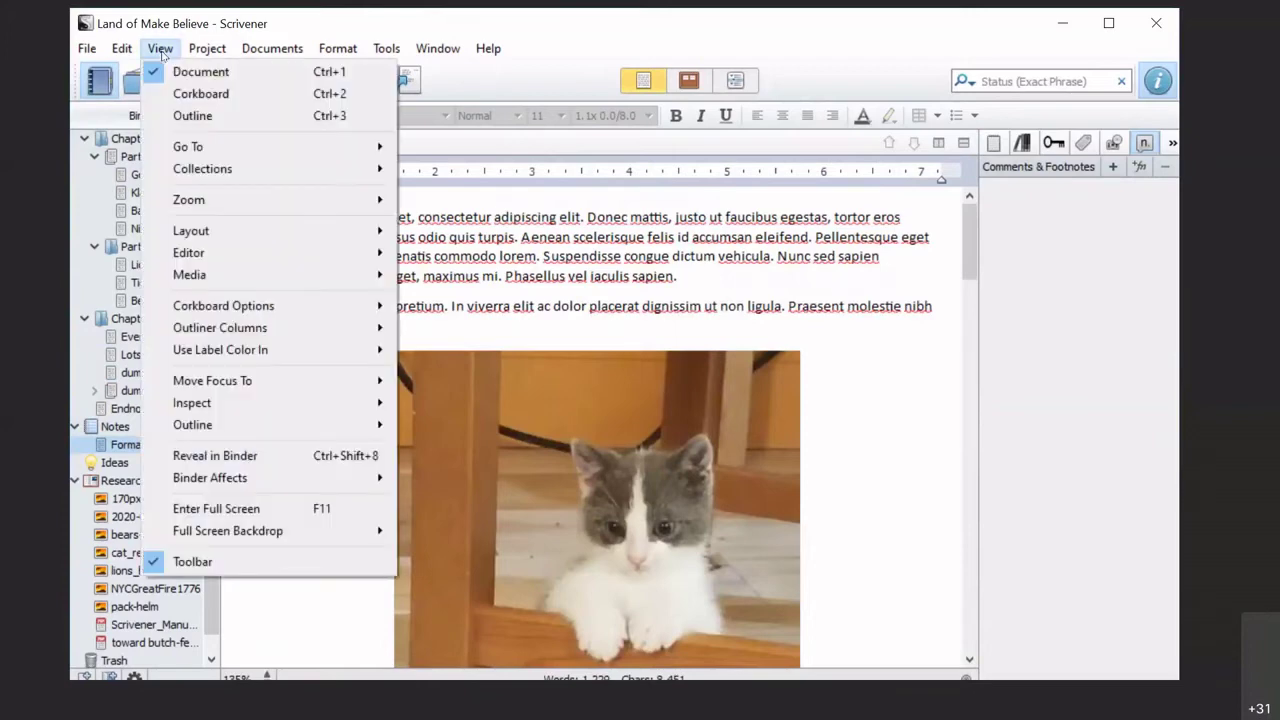
left_click(262, 512)
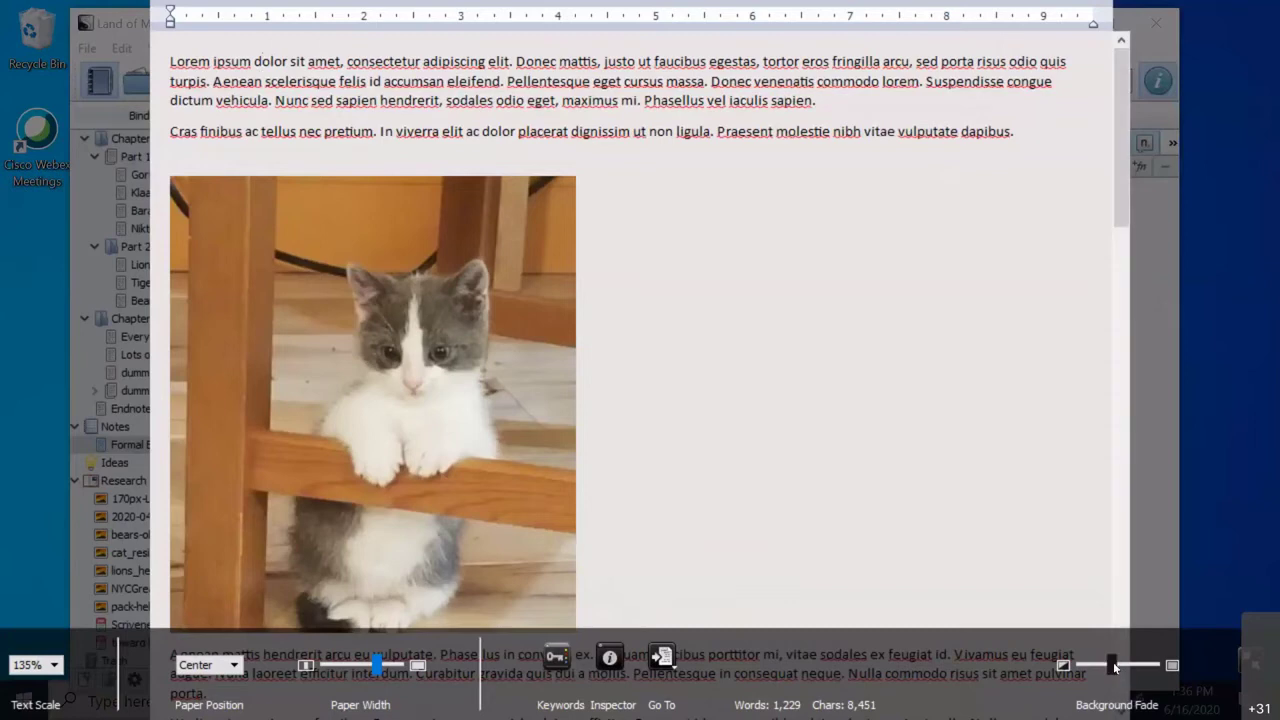
left_click_drag(1114, 667, 1153, 668)
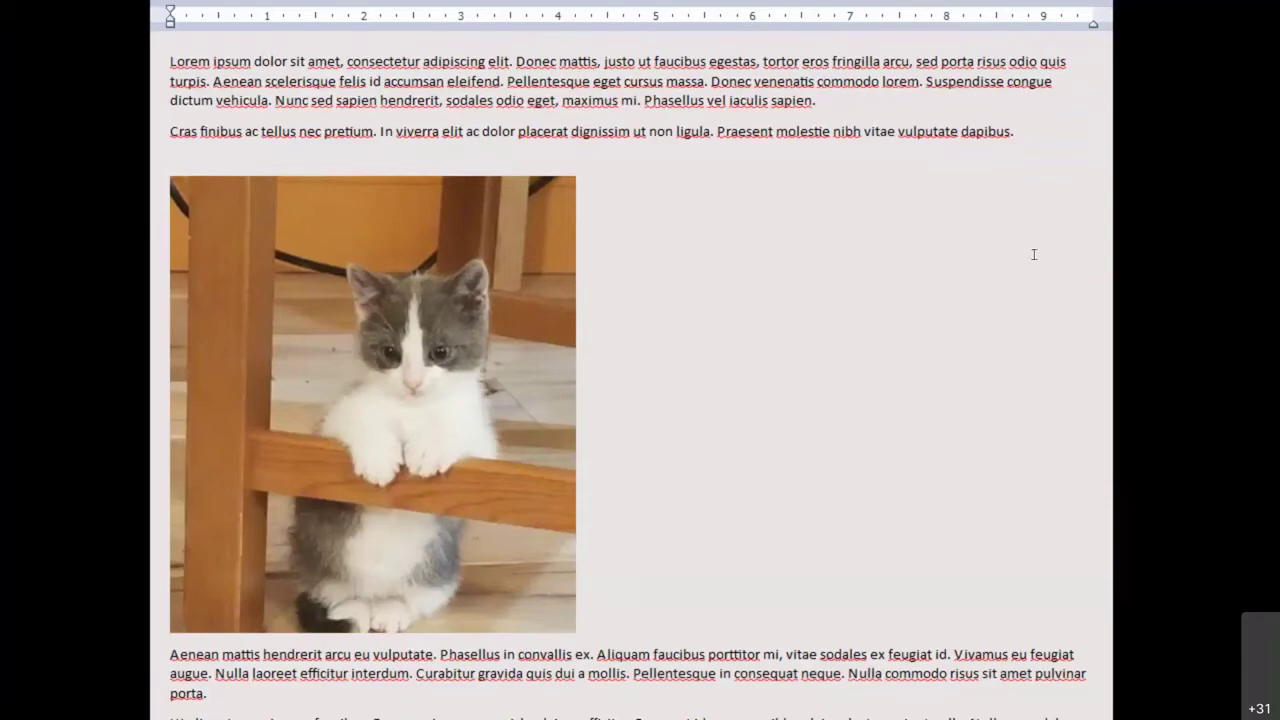
- Look through the dummy type text in full screen mode and return to the normal project window
scroll(953, 238, "down", 3)
scroll(953, 238, "down", 14)
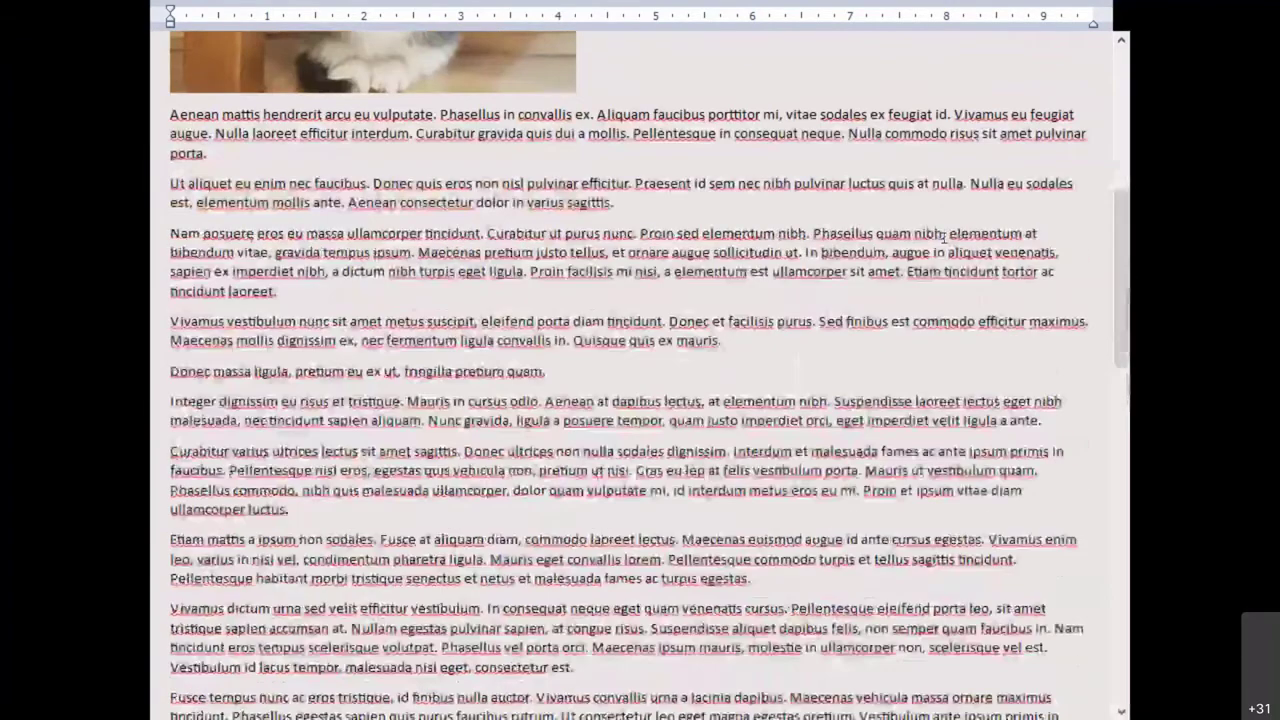
scroll(943, 238, "down", 15)
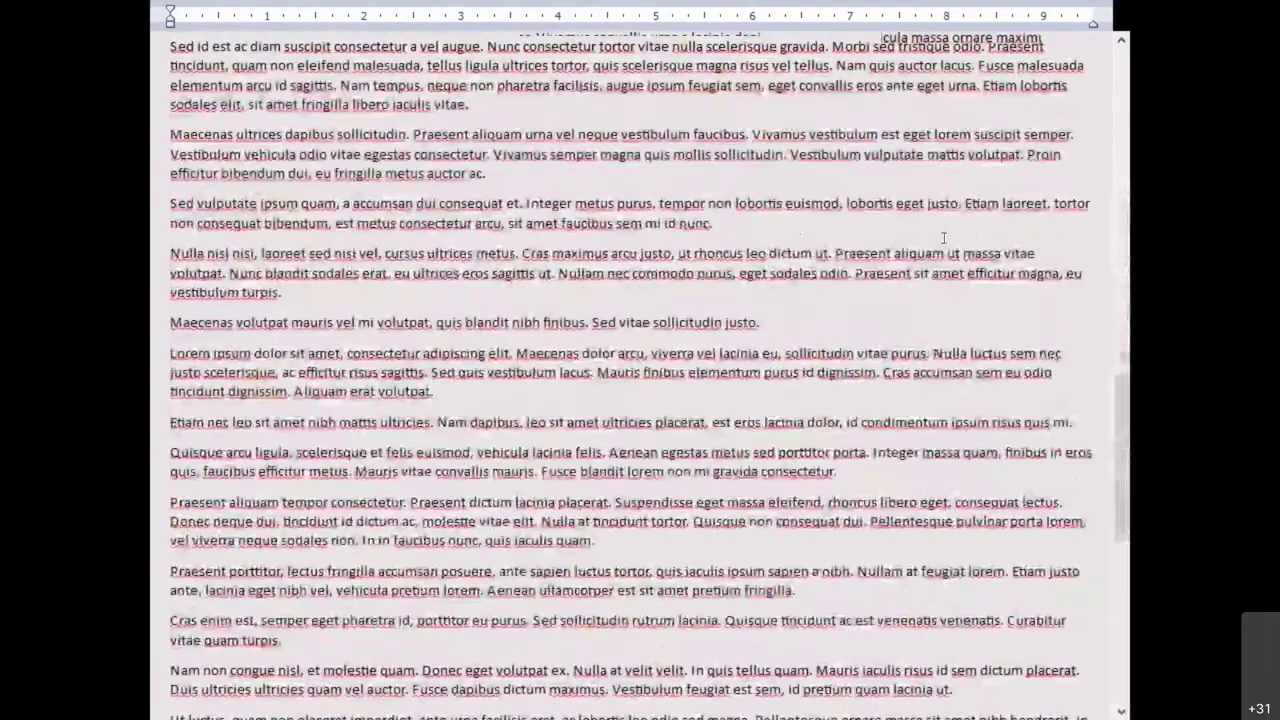
scroll(943, 238, "up", 20)
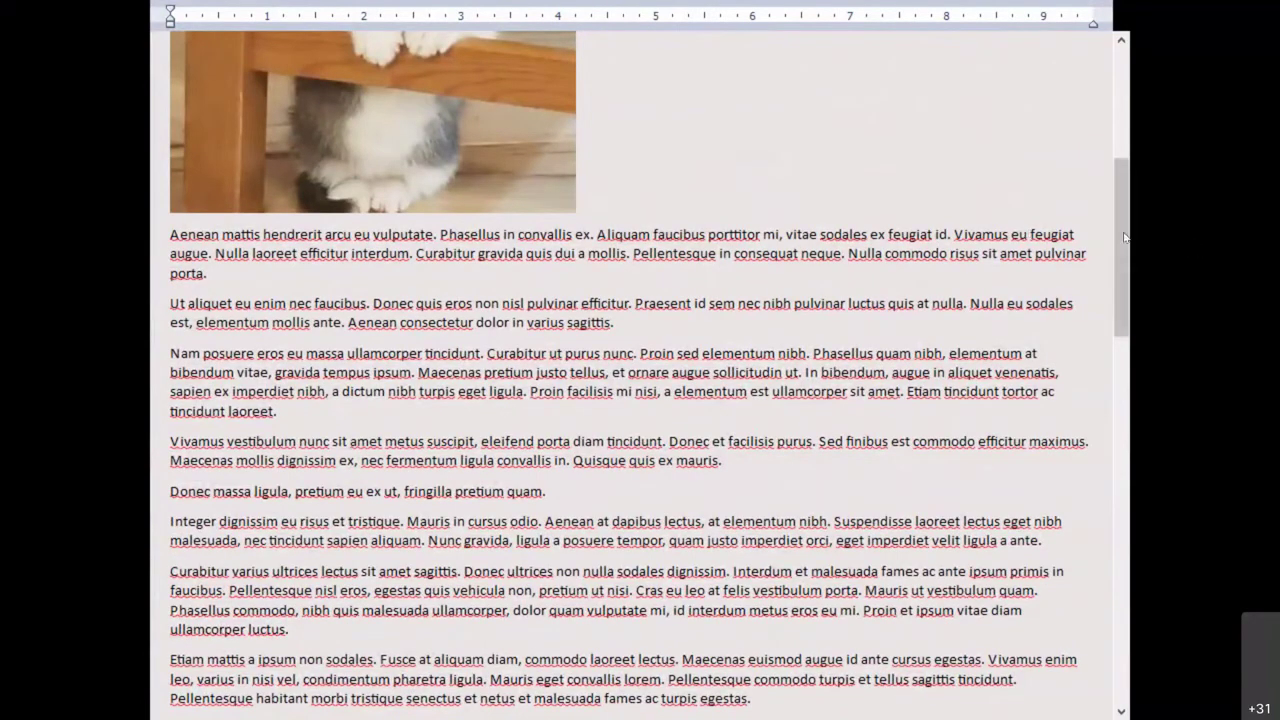
left_click_drag(1117, 221, 1117, 108)
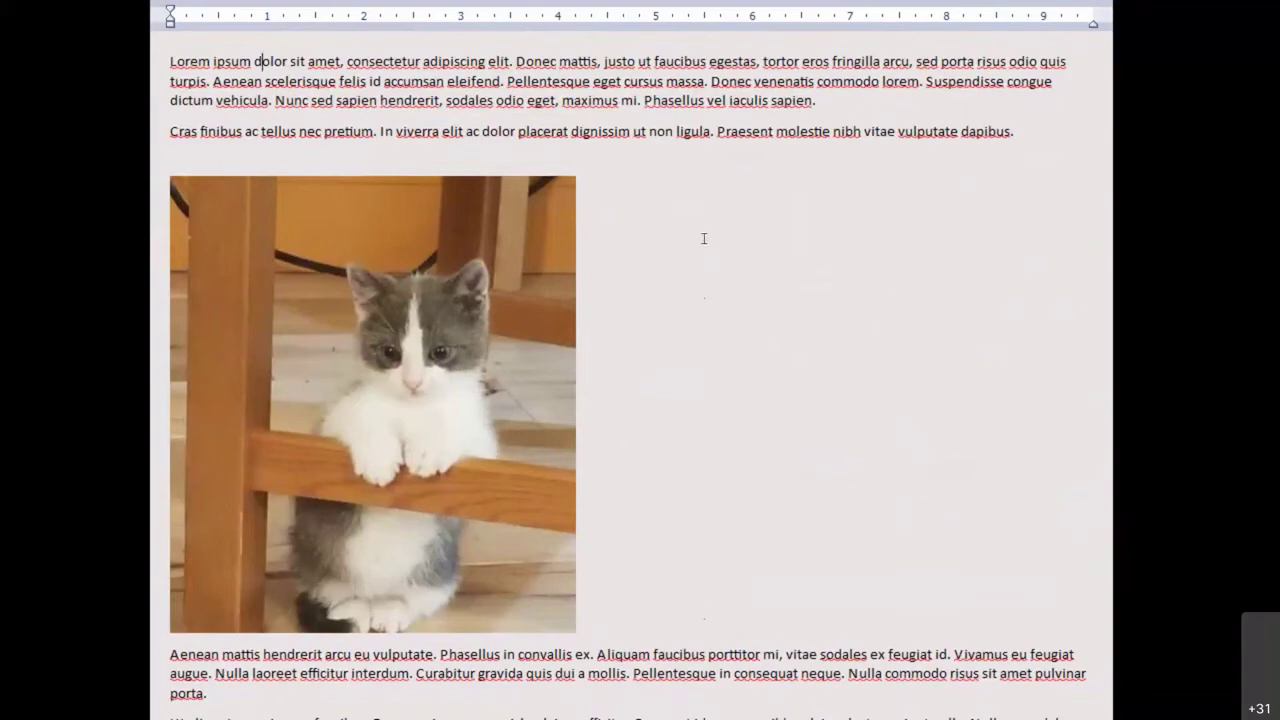
scroll(713, 350, "down", 2)
scroll(713, 350, "down", 5)
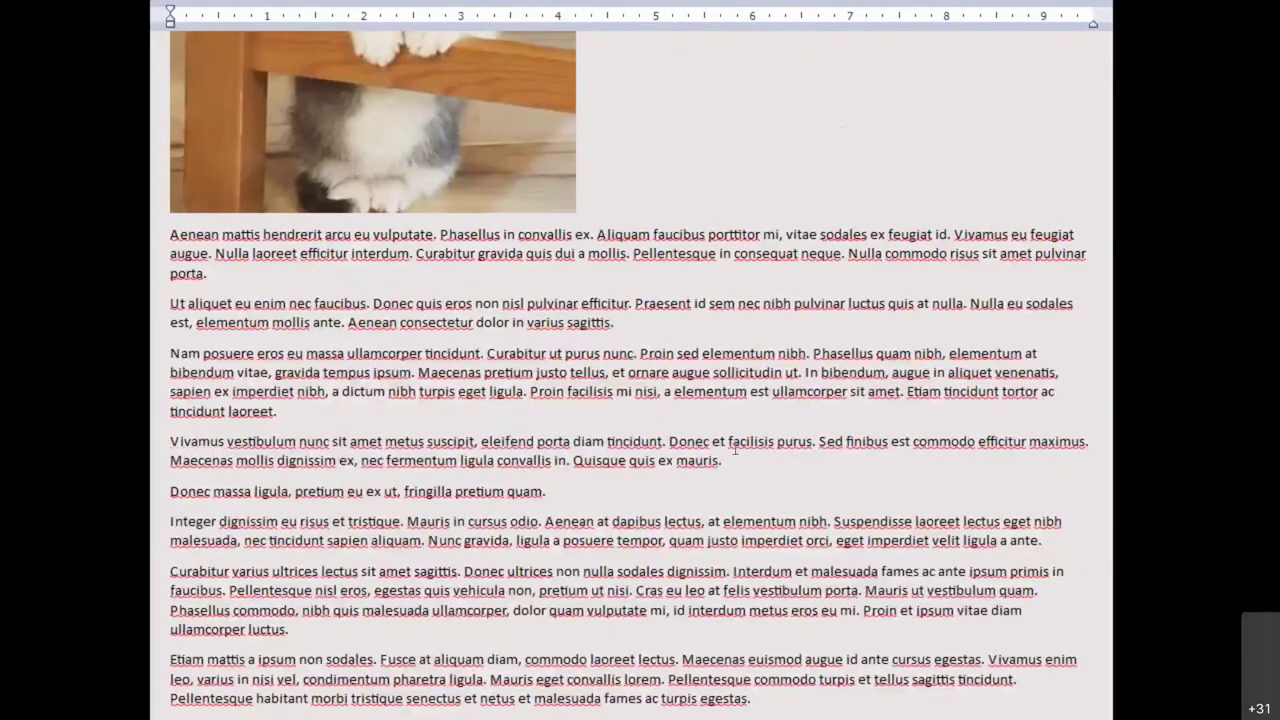
scroll(735, 450, "down", 7)
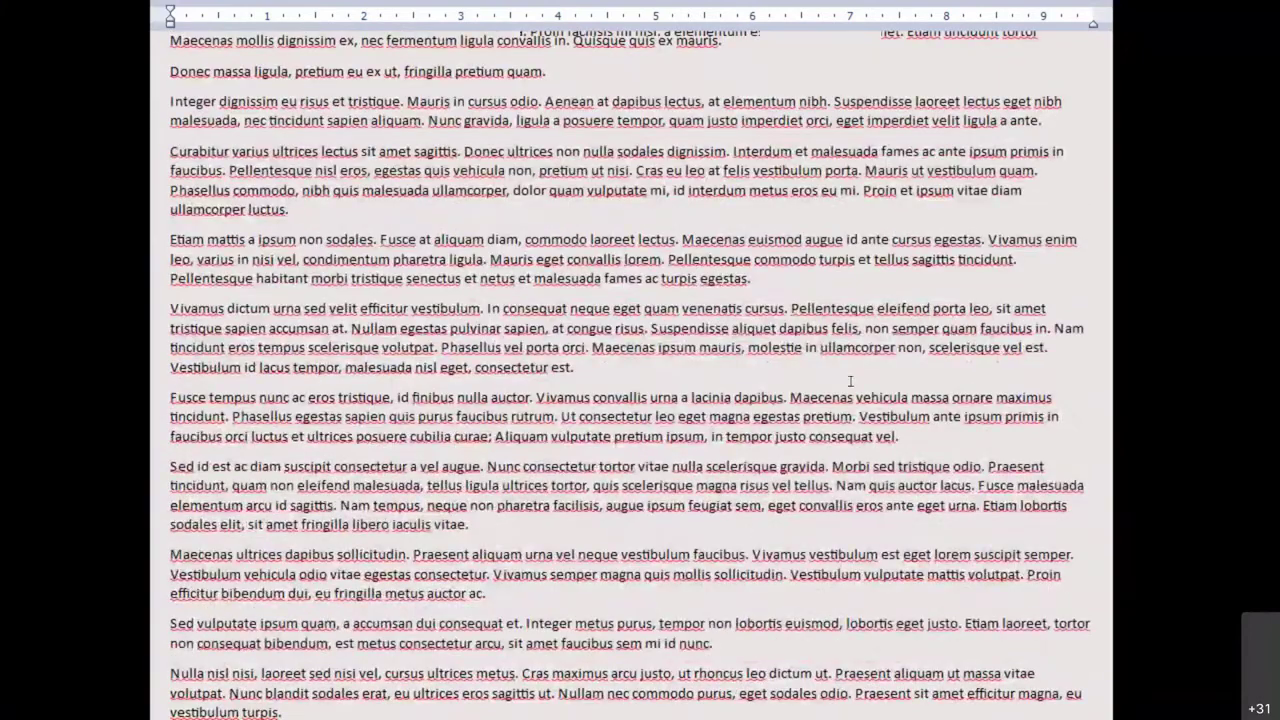
key("Escape")
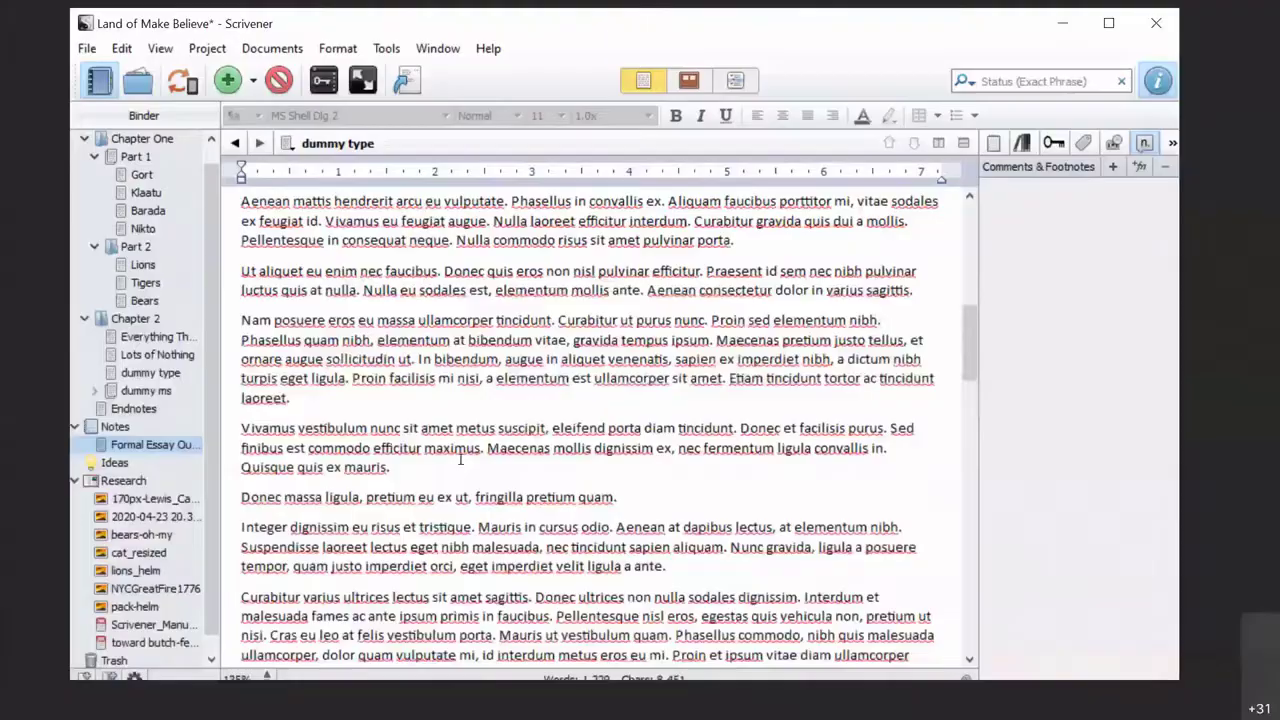
- Show the synopsis and general metadata of dummy type in the inspector
scroll(350, 495, "down", 3)
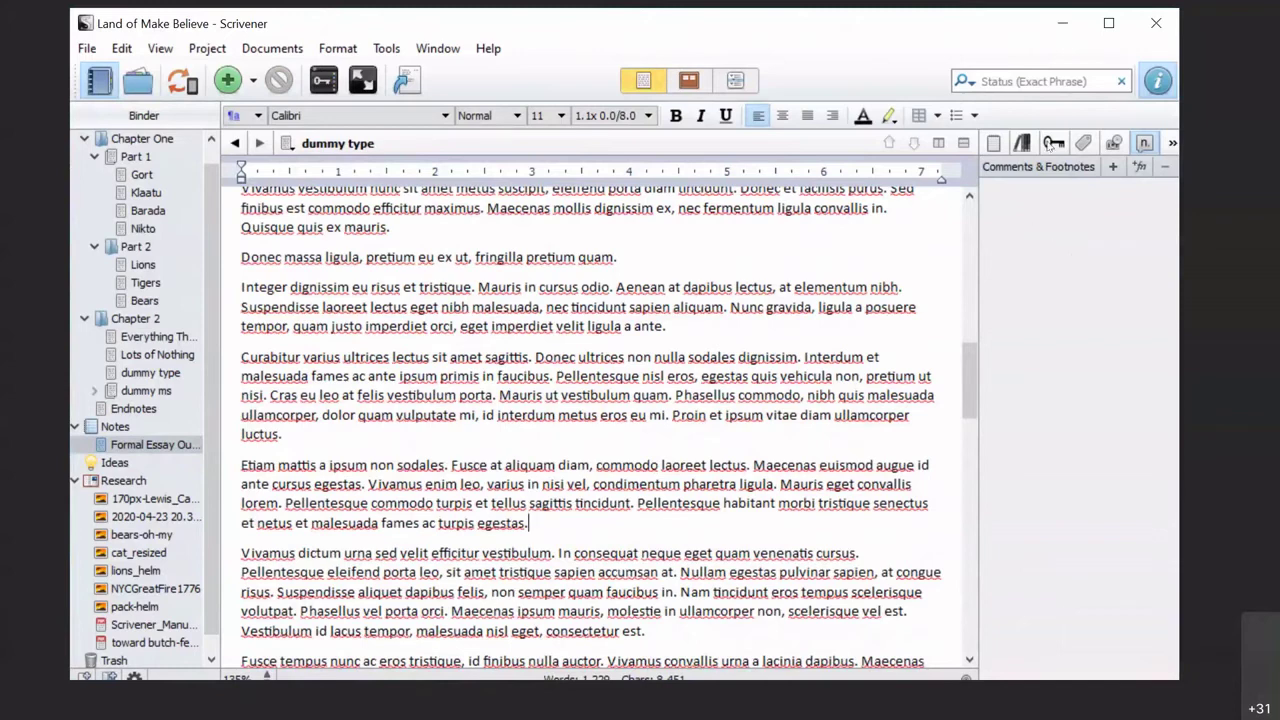
left_click(1017, 143)
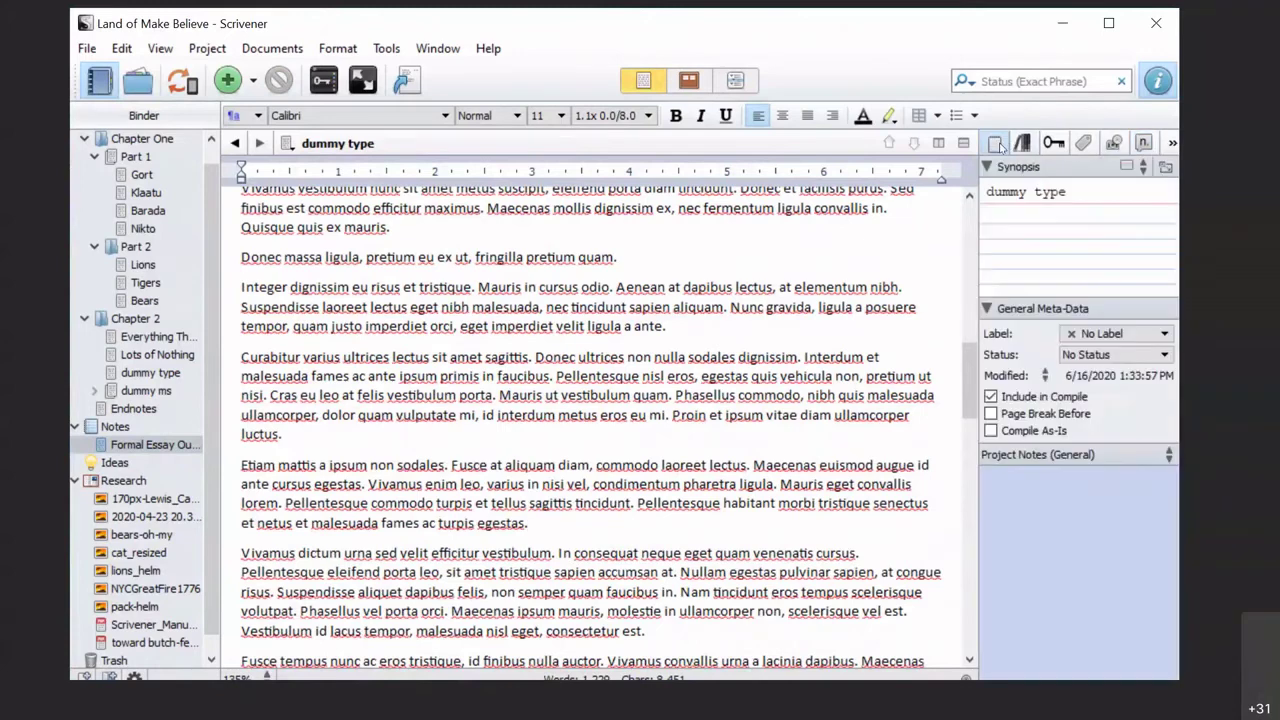
- Check the custom meta-data of dummy type and attach the comment "This isn't worth talking about" to "egestas." ending the Etiam mattis paragraph
left_click(1054, 143)
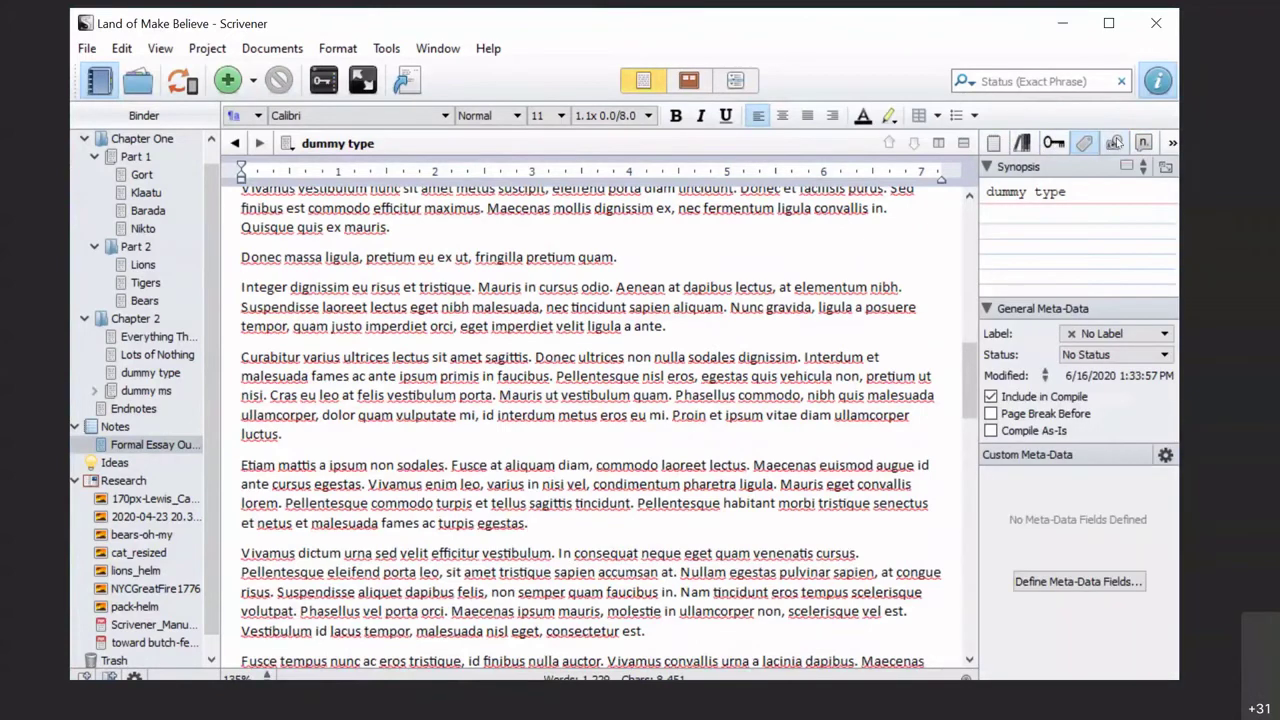
left_click(1144, 143)
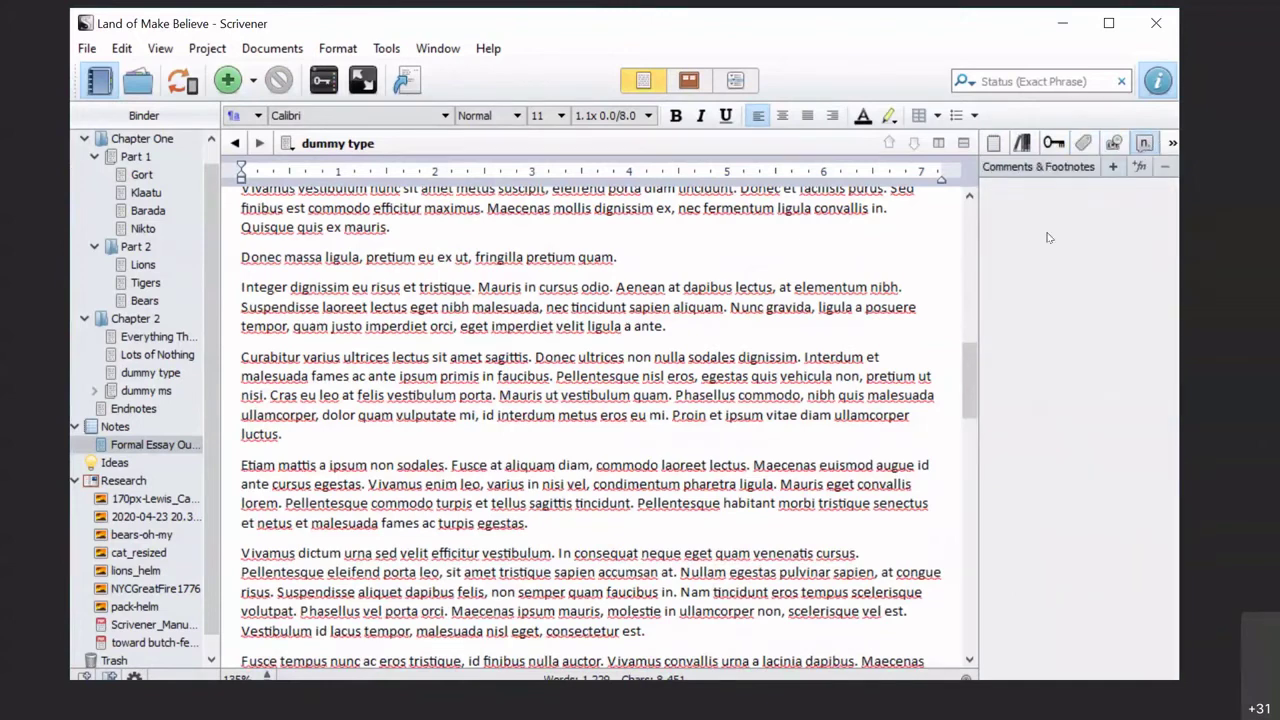
left_click(539, 519)
left_click(1112, 166)
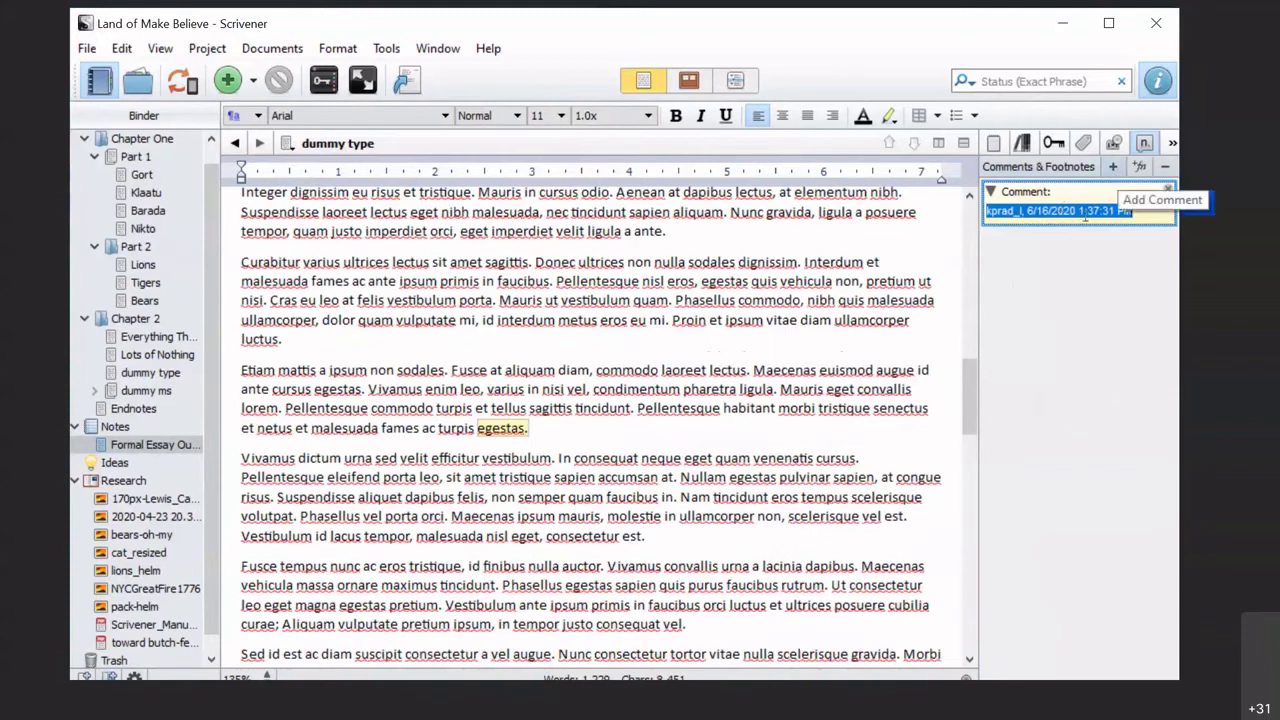
type("T")
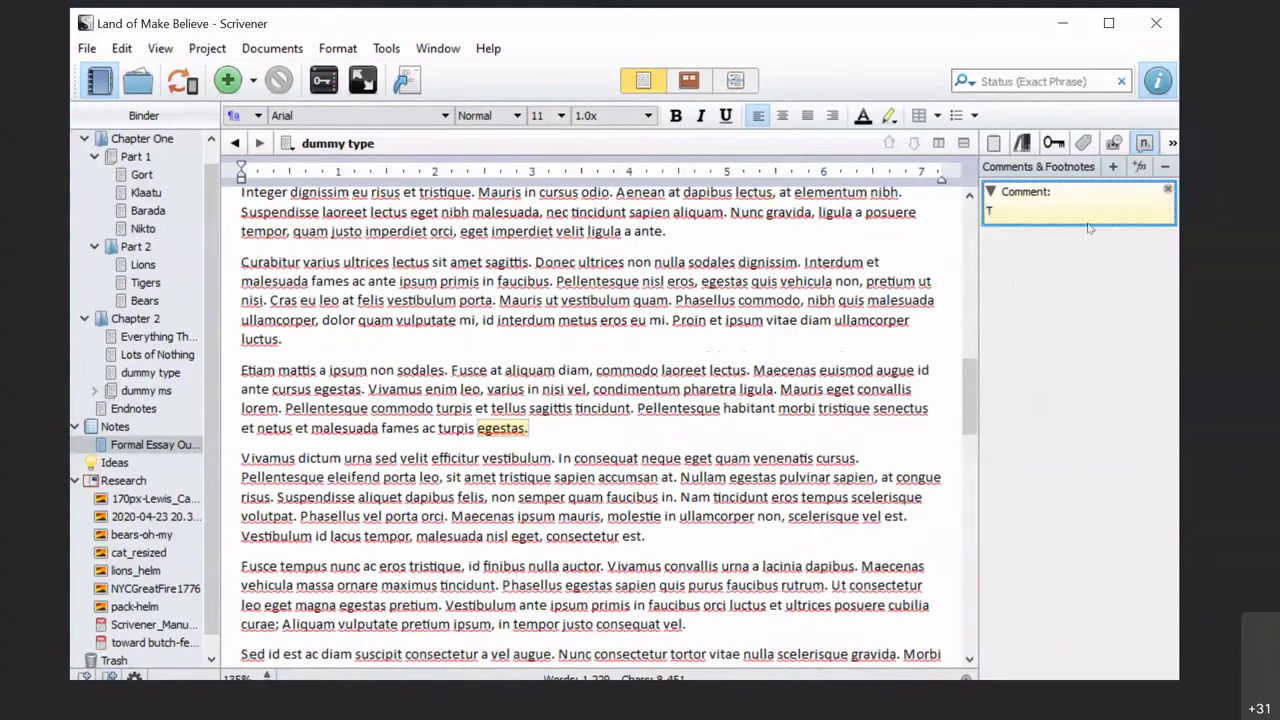
type("his isn't worth talking about")
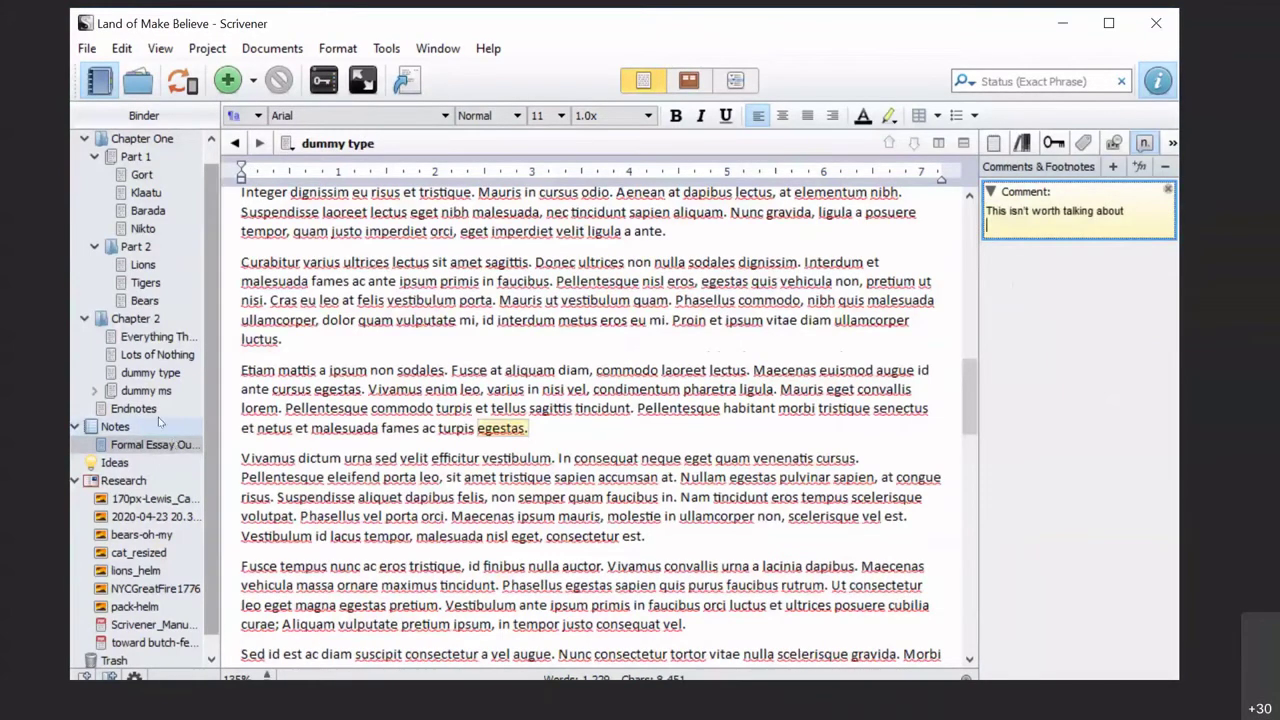
- Split the editor side by side, open Scrivener_Manual-Win beside dummy type, and skim to the manual's Philosophy chapter
left_click(152, 380)
left_click(152, 378)
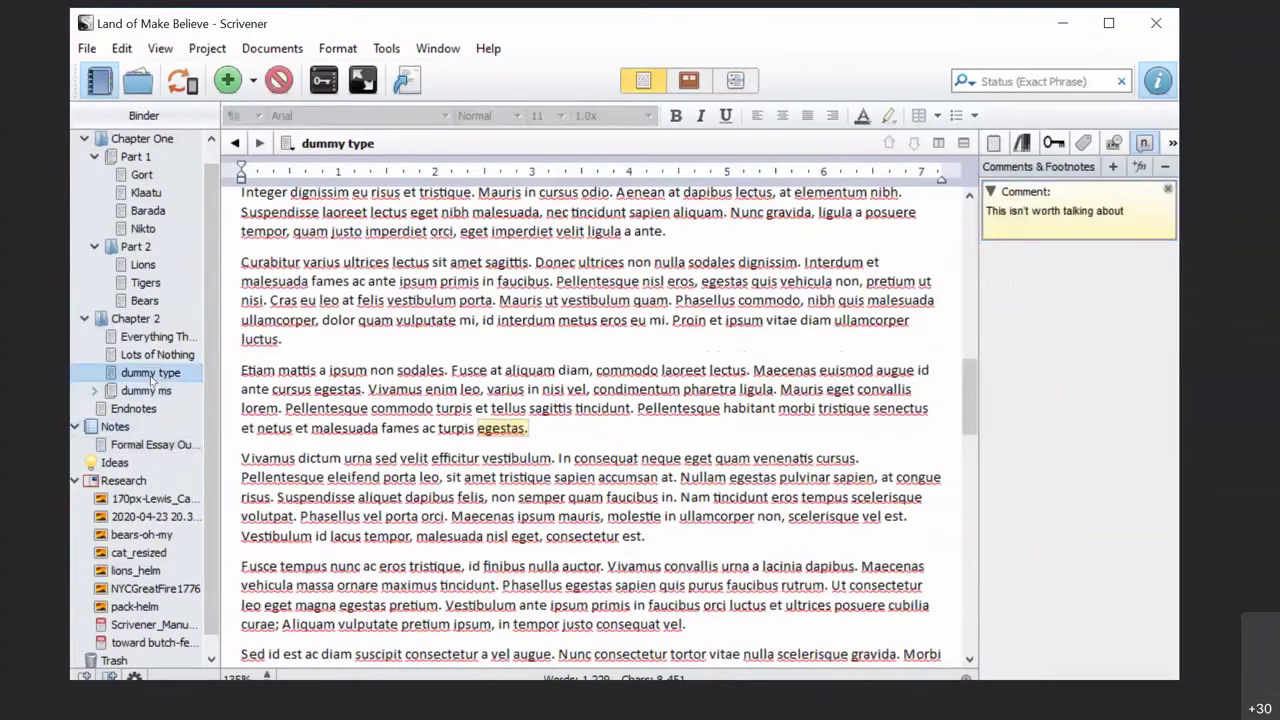
left_click(548, 388)
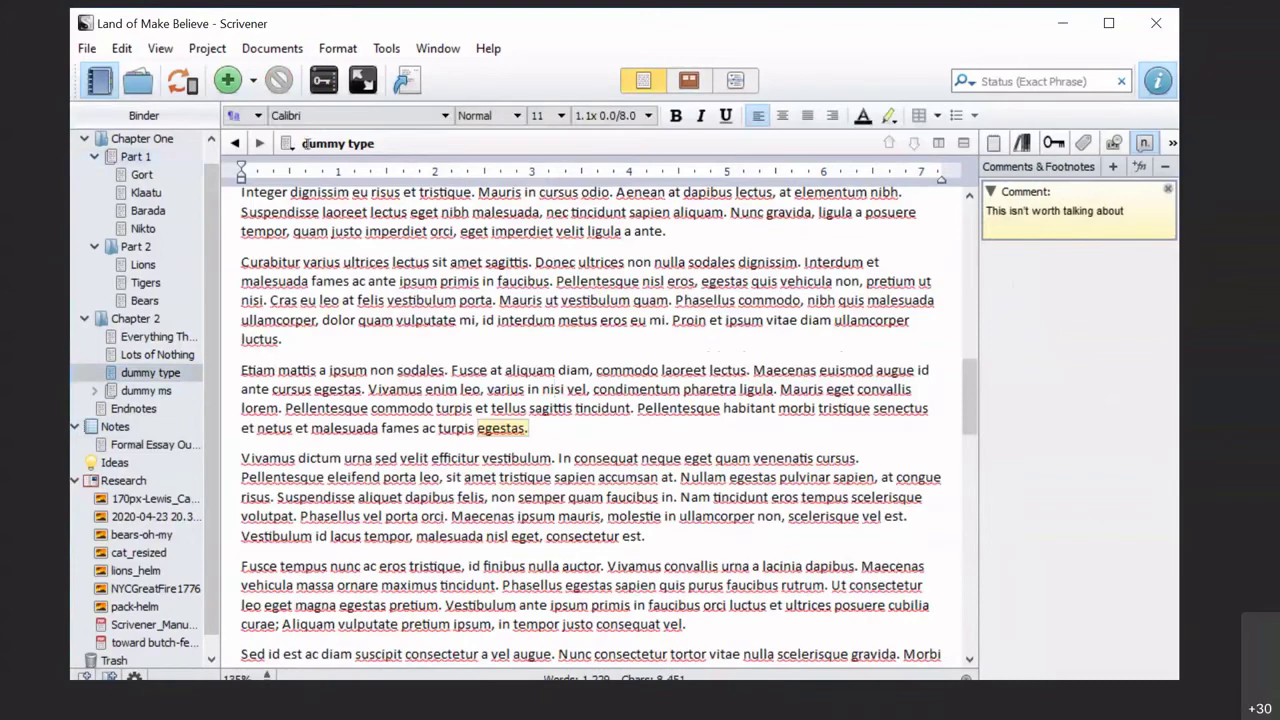
left_click(941, 143)
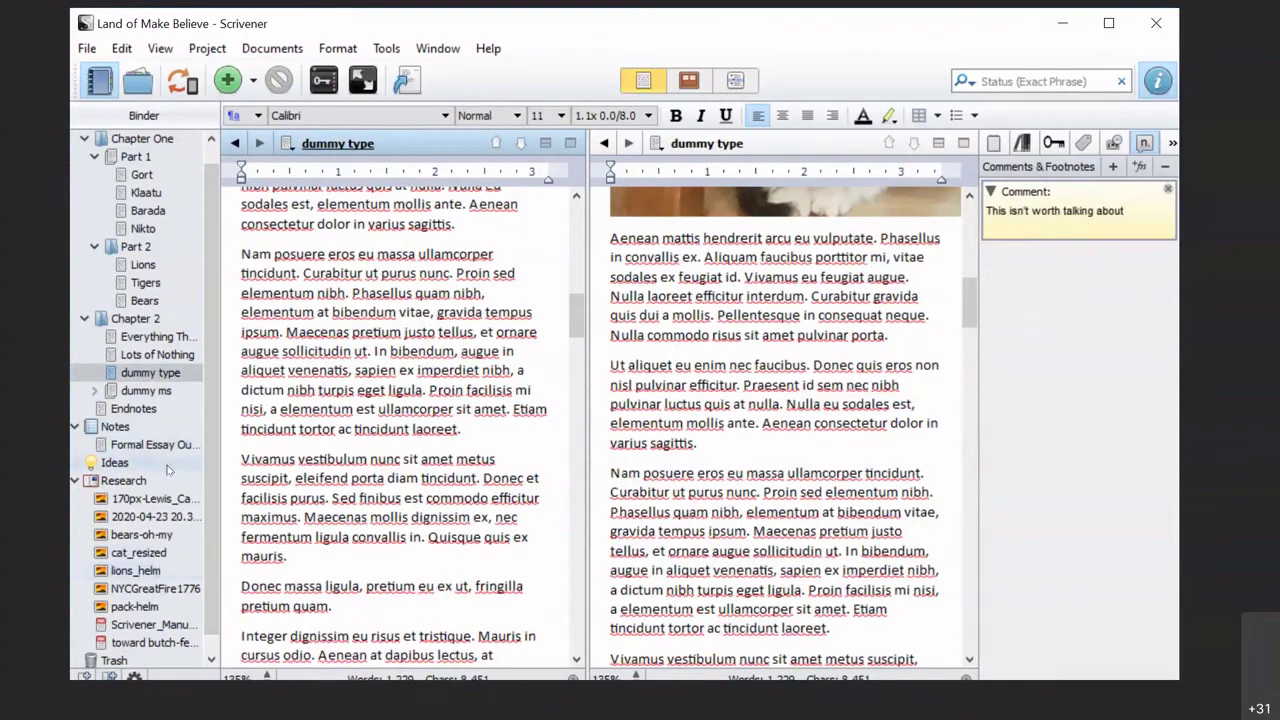
left_click_drag(148, 626, 143, 627)
left_click(143, 627)
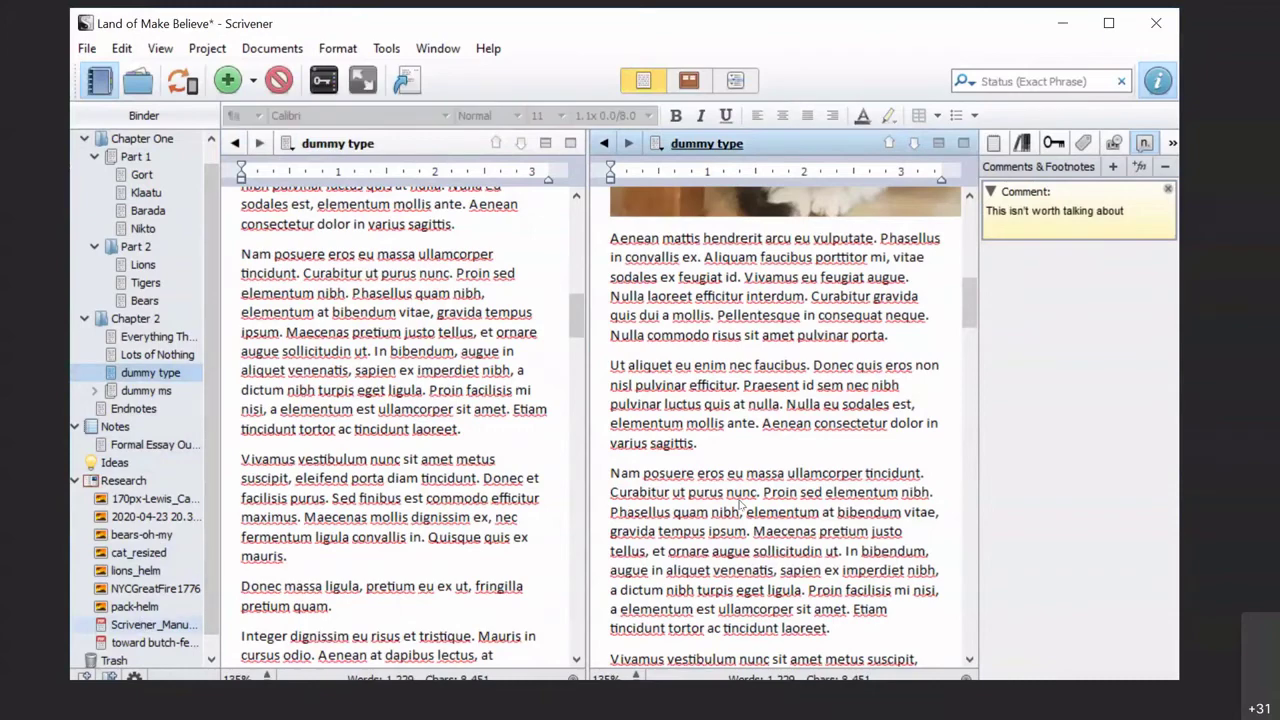
scroll(770, 430, "down", 10)
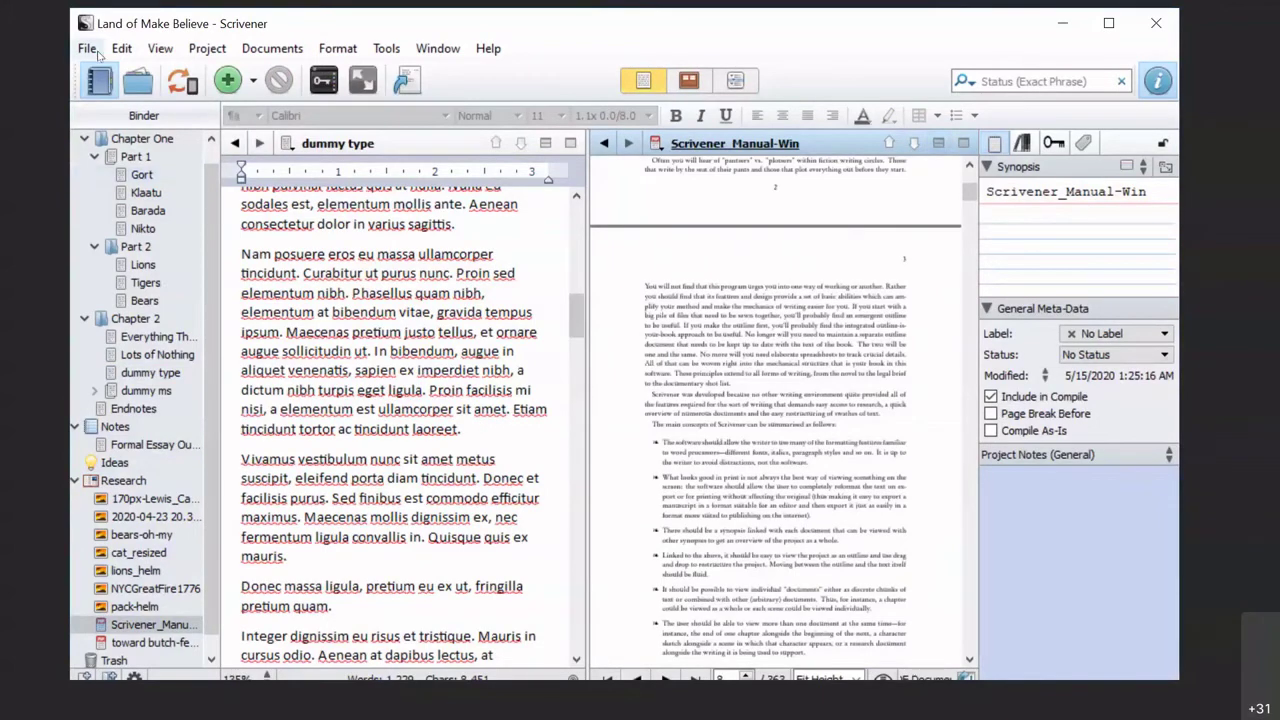
left_click(88, 48)
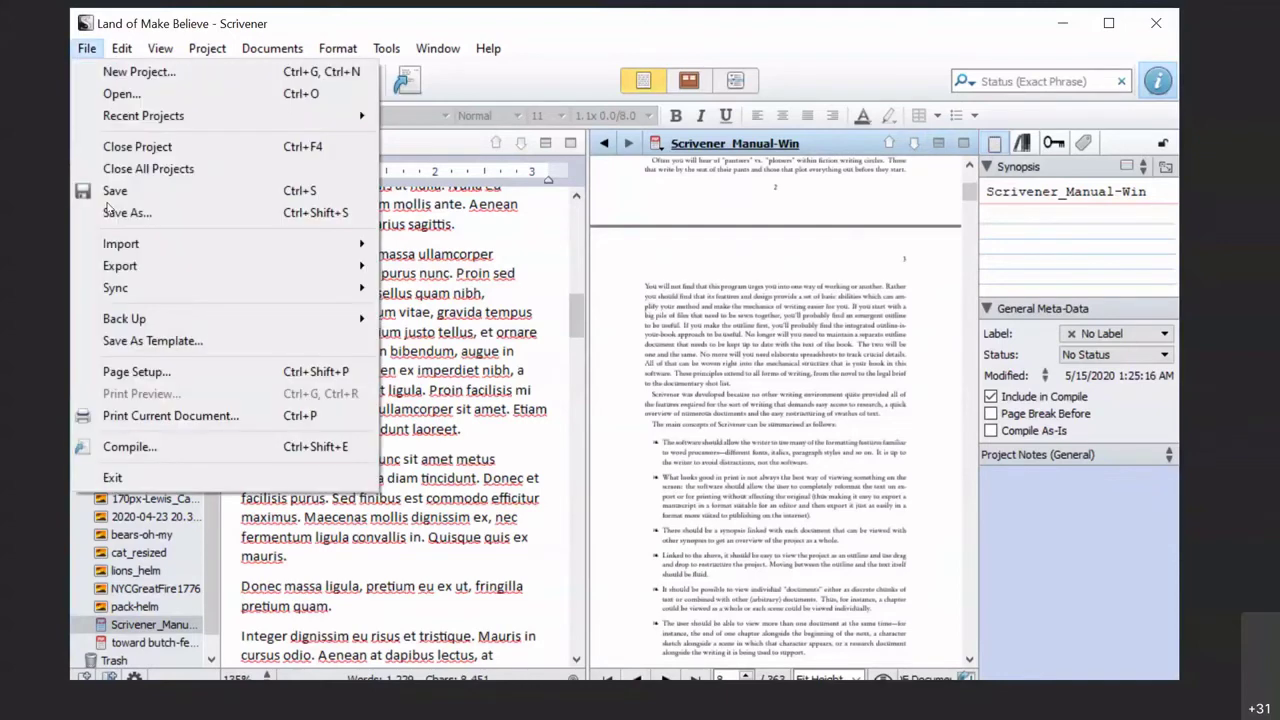
mouse_move(160, 48)
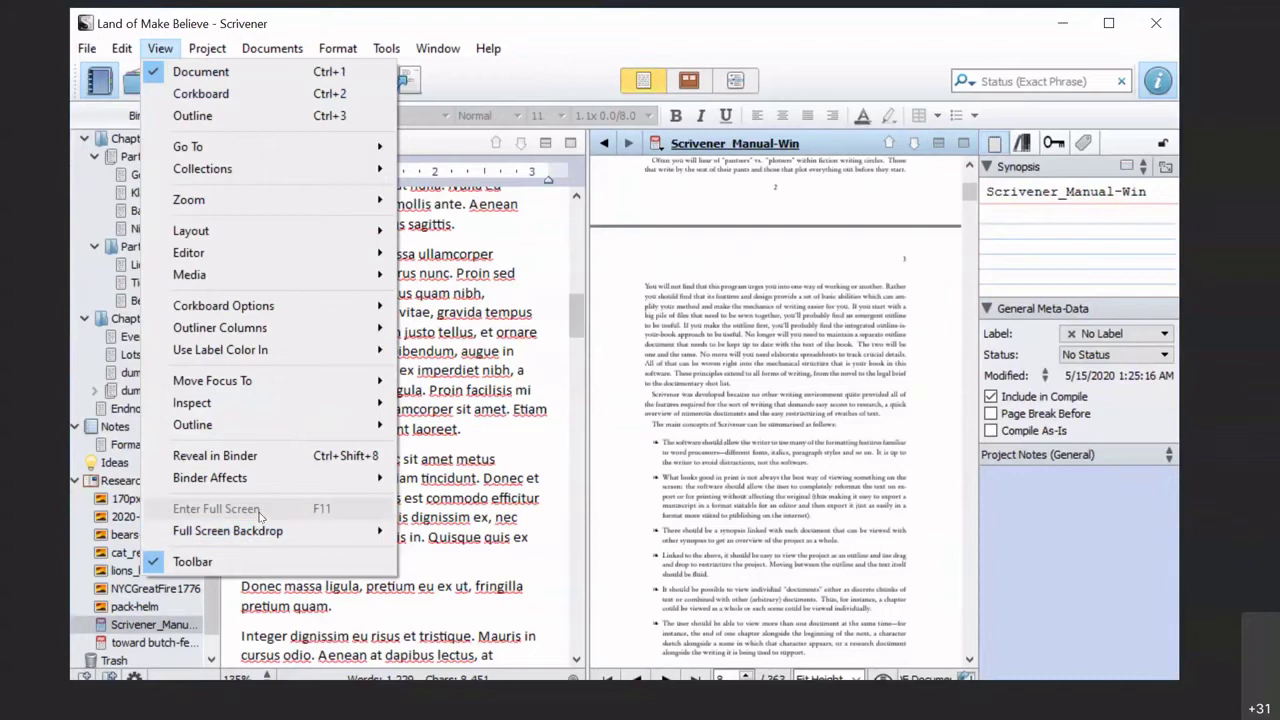
key("Escape")
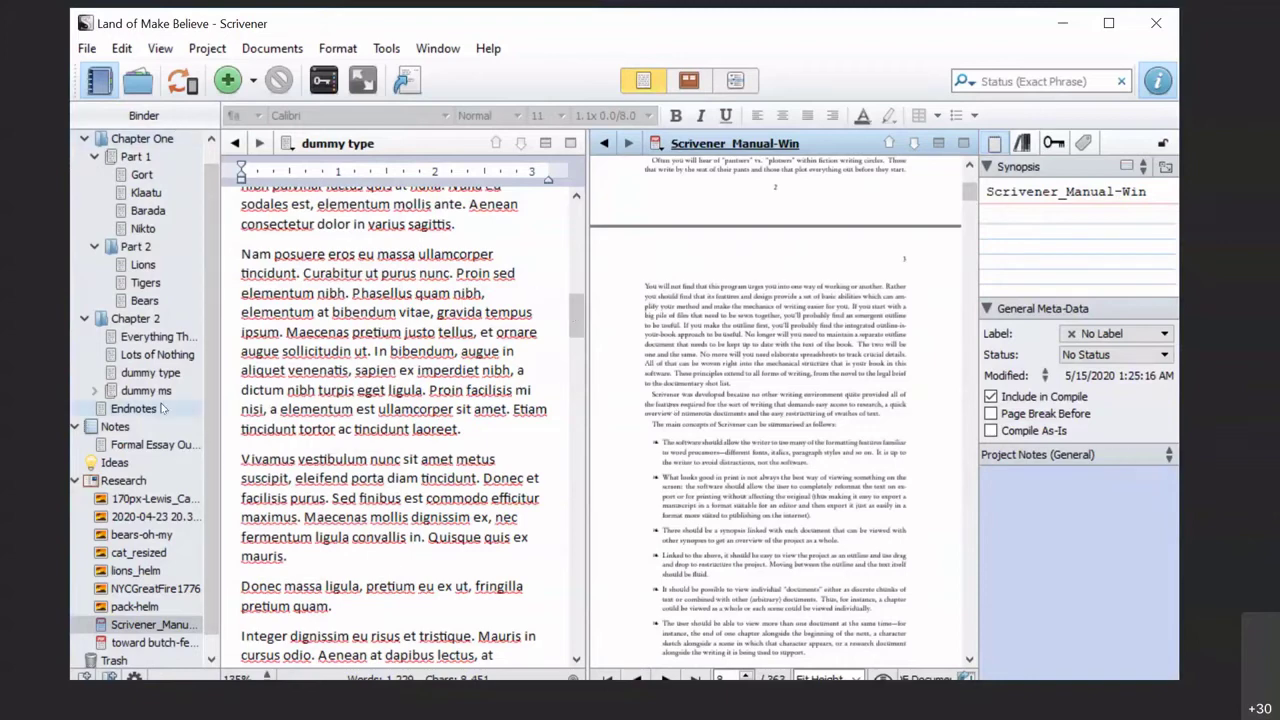
- Skim the Philosophy chapter in the manual and collapse the split to show Scrivener_Manual-Win alone
scroll(161, 403, "up", 1)
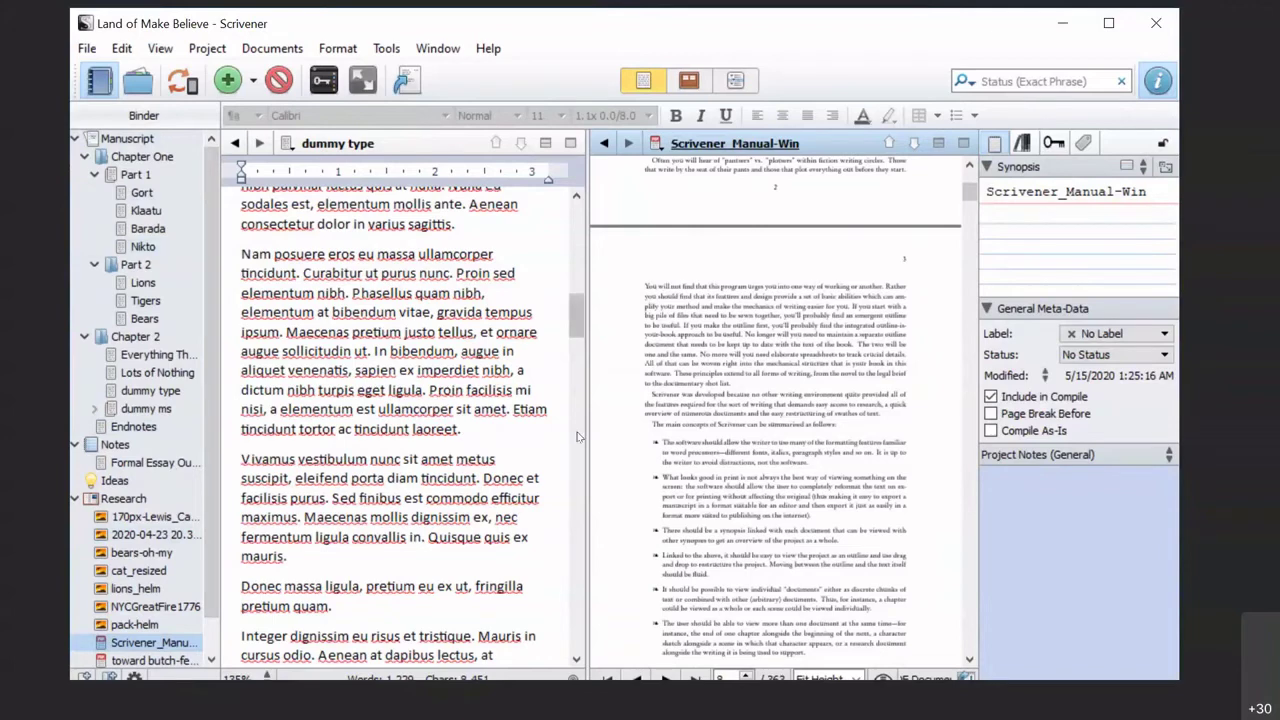
scroll(762, 424, "down", 3)
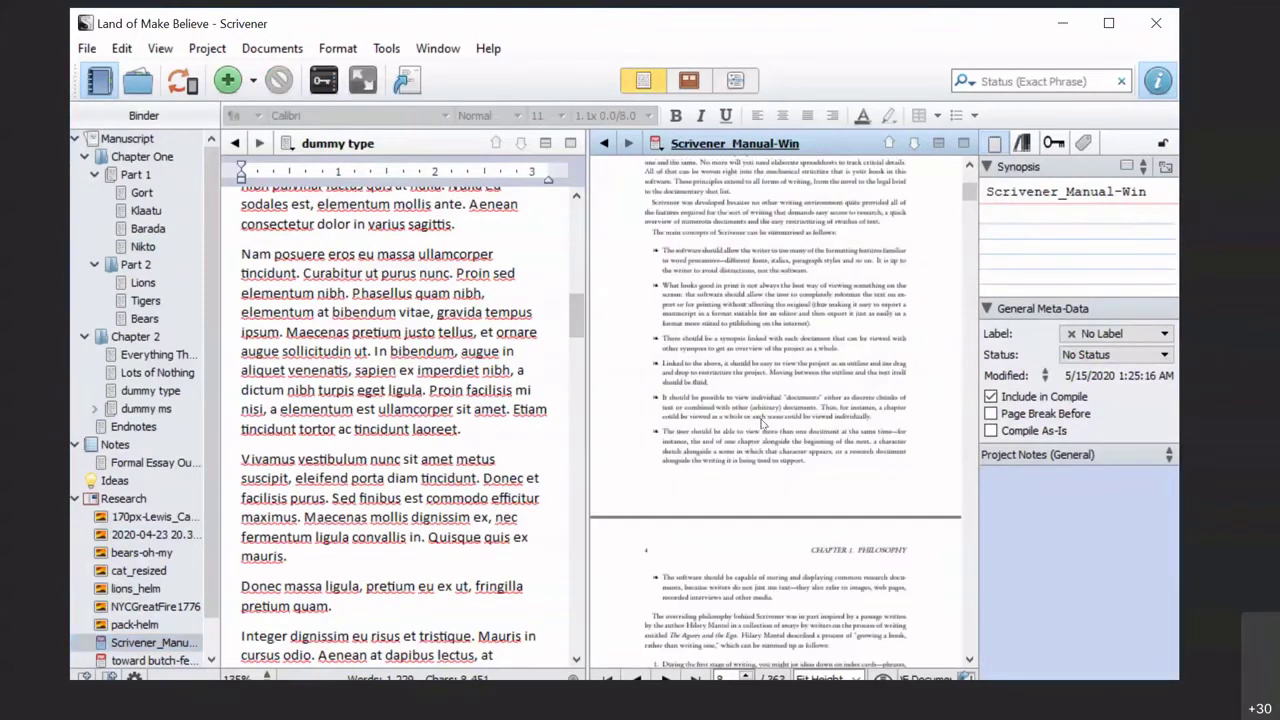
scroll(657, 367, "up", 5)
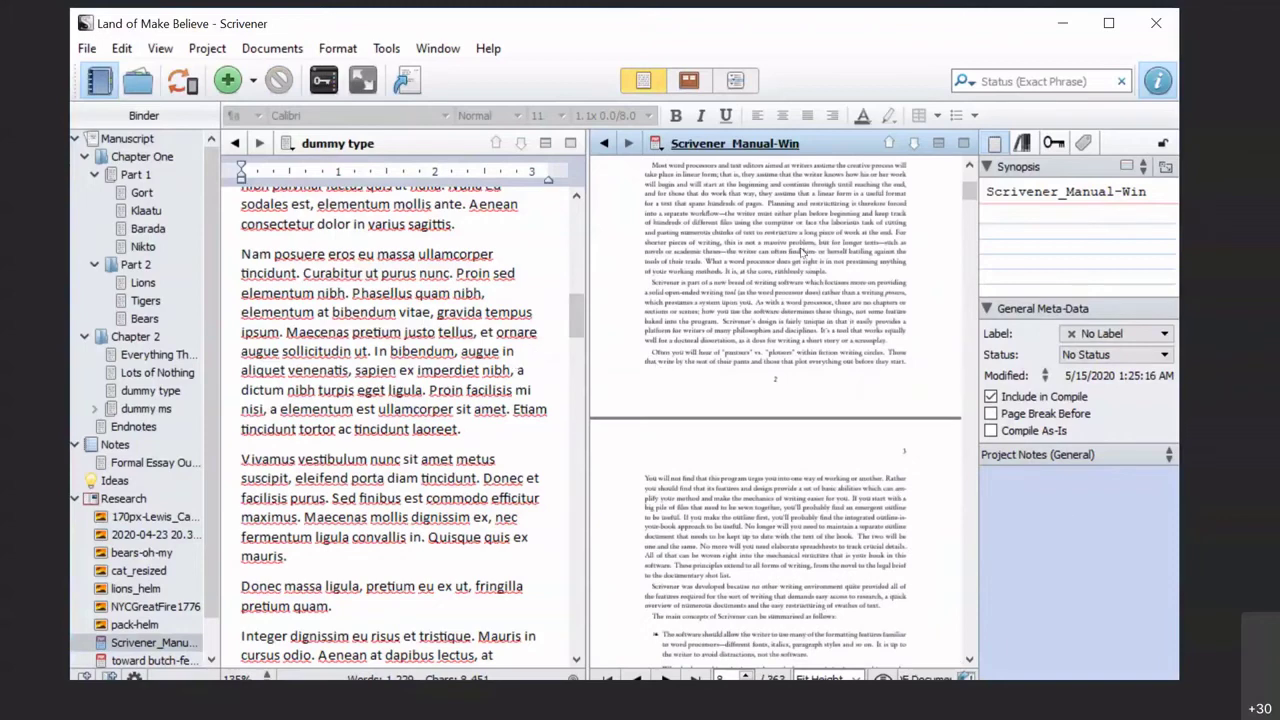
left_click(963, 143)
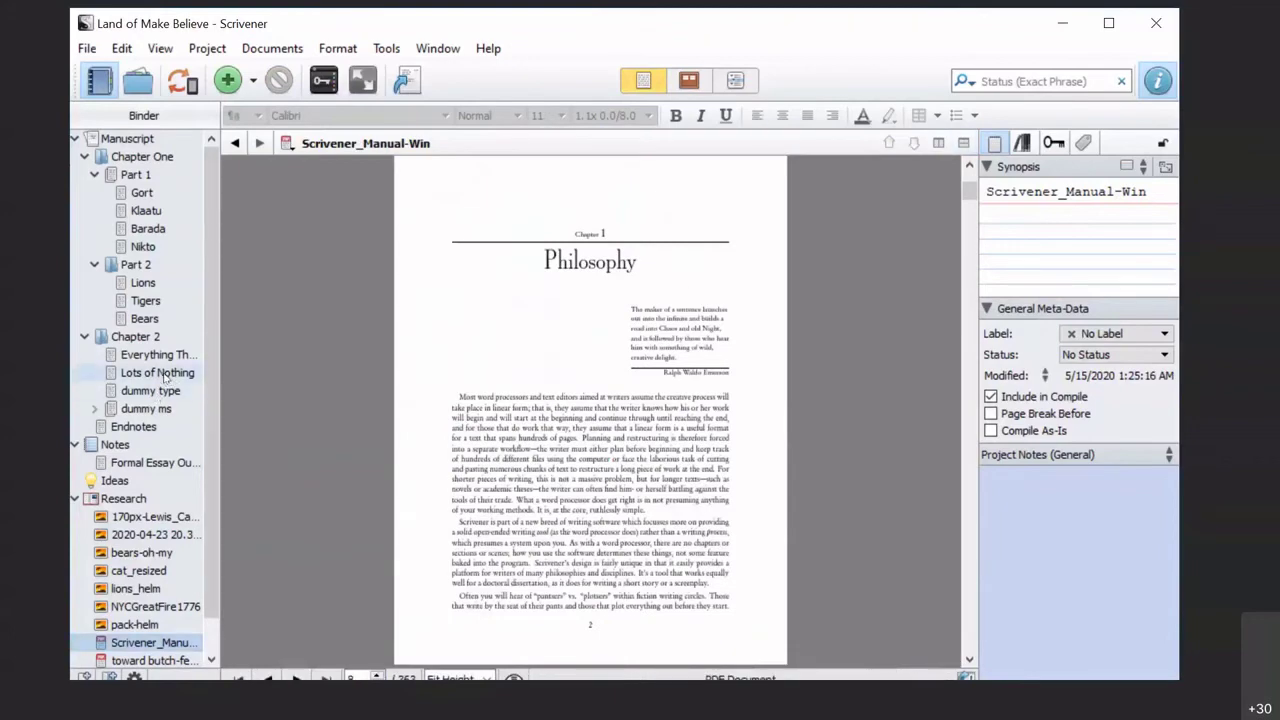
- Open Lots of Nothing, split it side by side, and load the NYCGreatFire1776 image into the first of the two editors
left_click(160, 372)
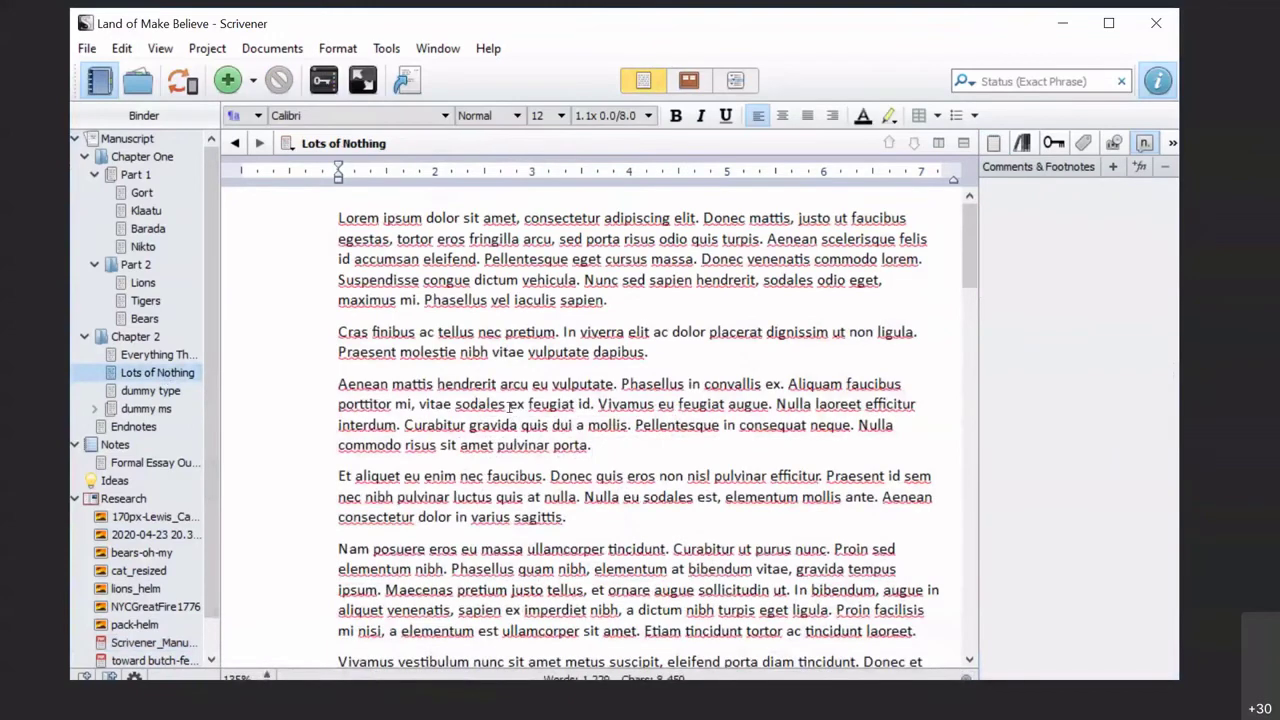
left_click(590, 447)
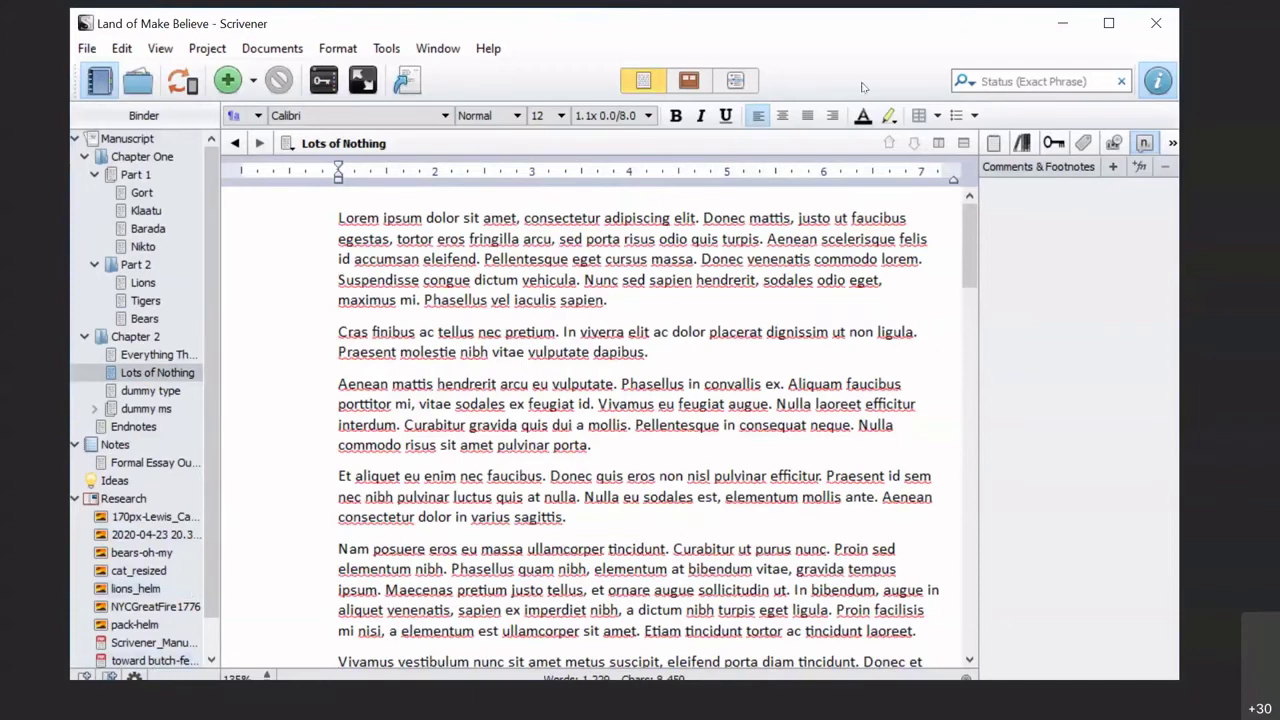
left_click(938, 143)
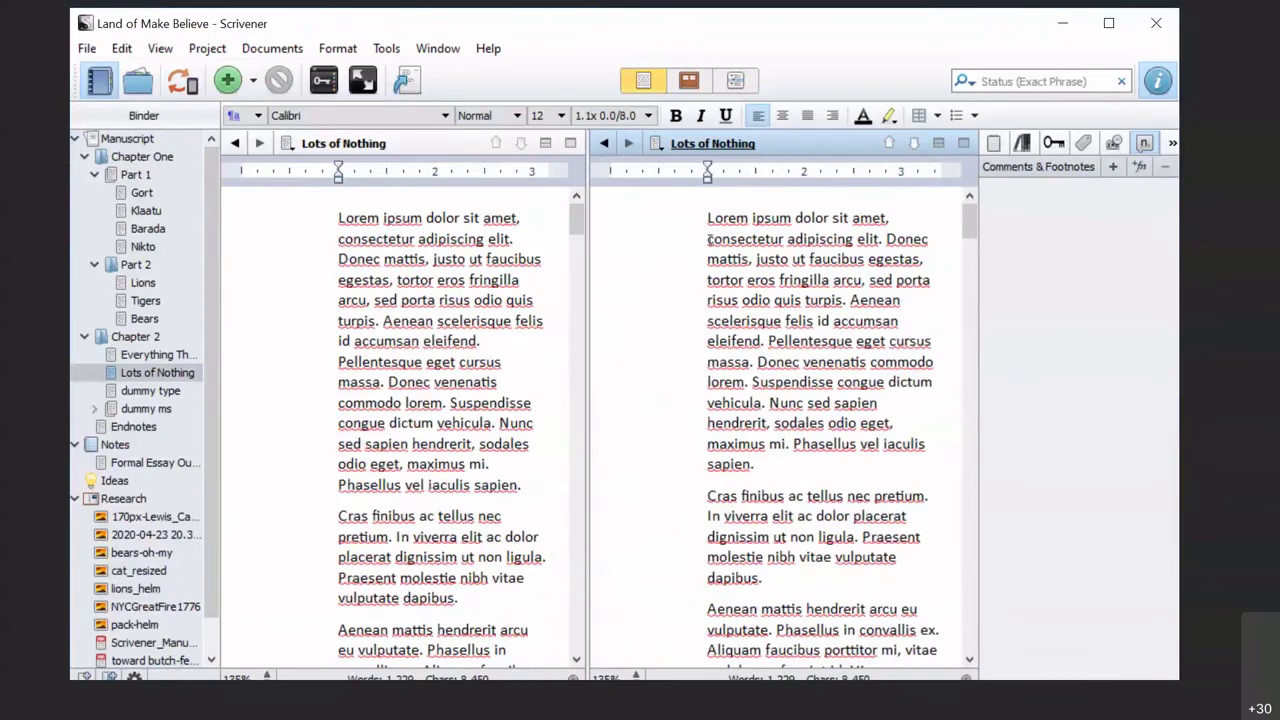
left_click(420, 255)
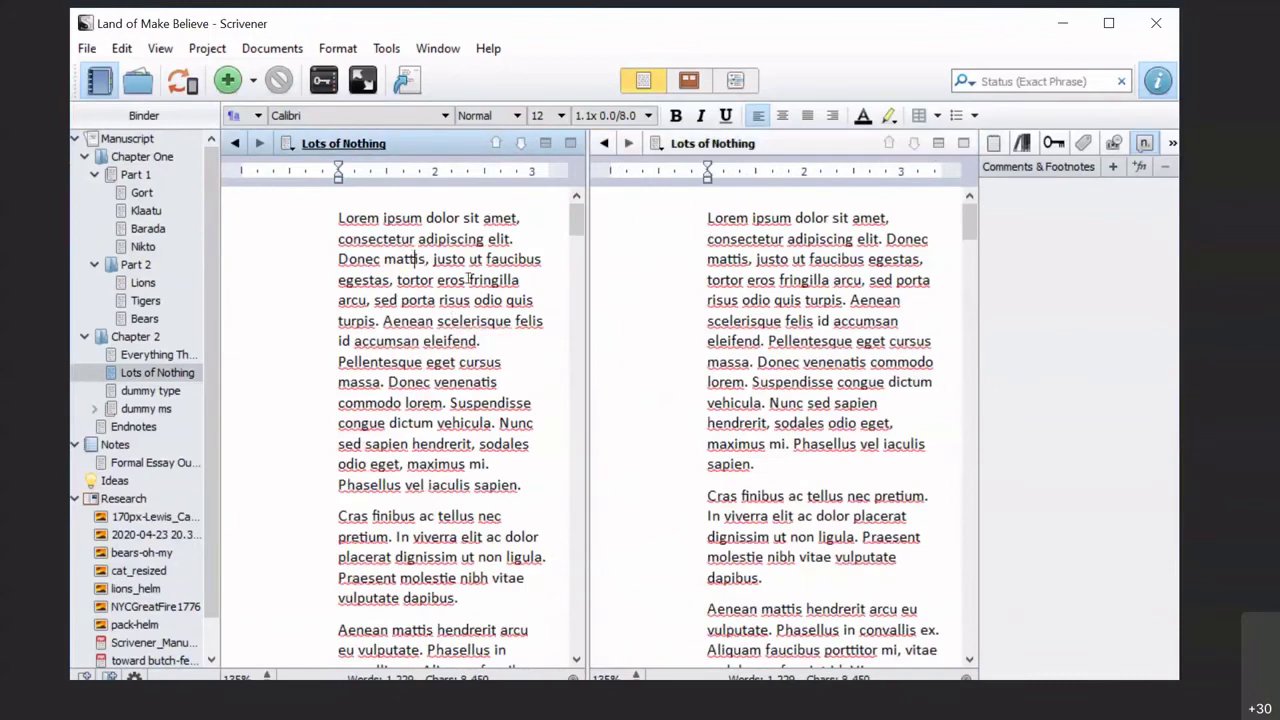
left_click(725, 346)
left_click(395, 527)
scroll(395, 527, "down", 3)
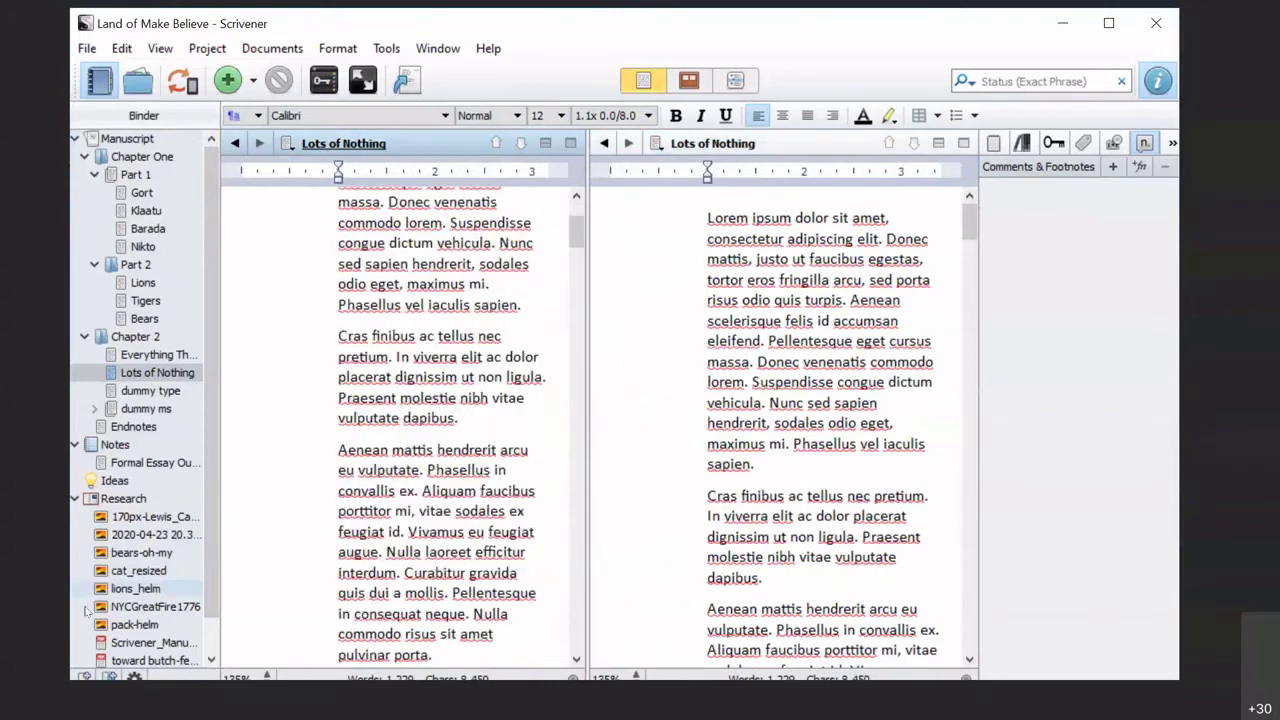
left_click(116, 607)
left_click(733, 443)
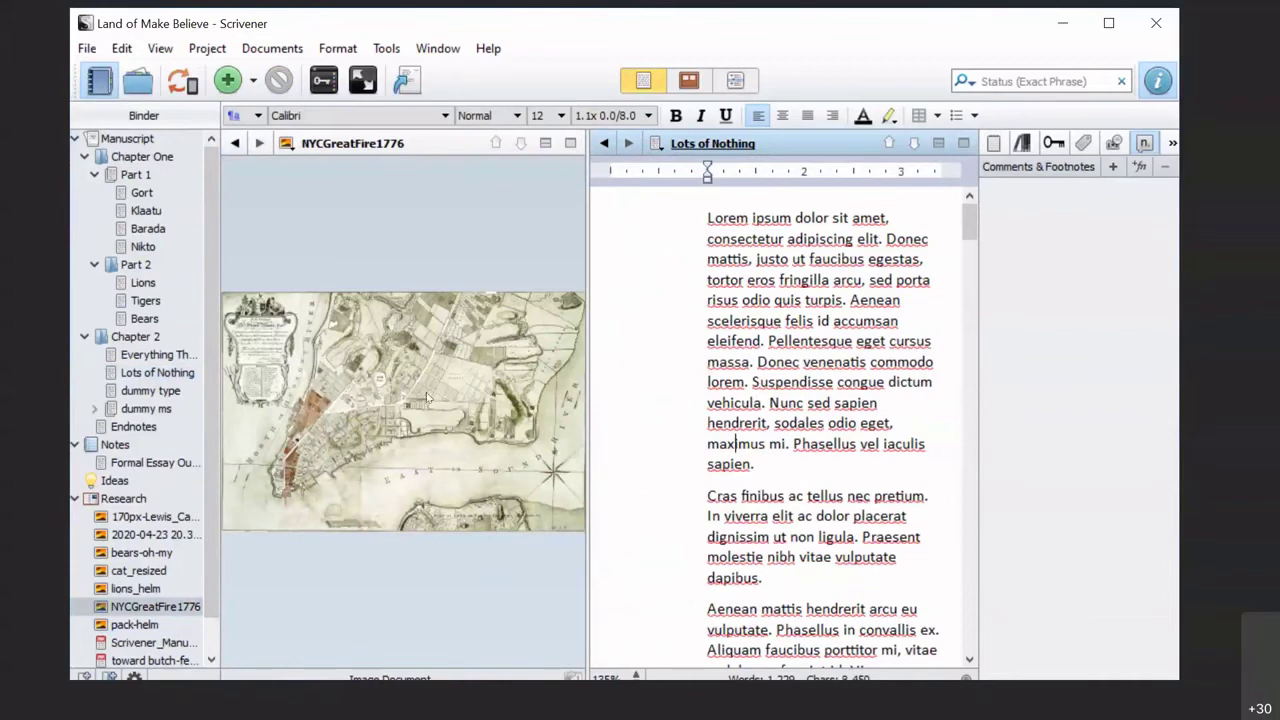
- Zoom in on the NYCGreatFire1776 map and pan it to the area around Fresh Water to examine the streets
left_click(427, 395)
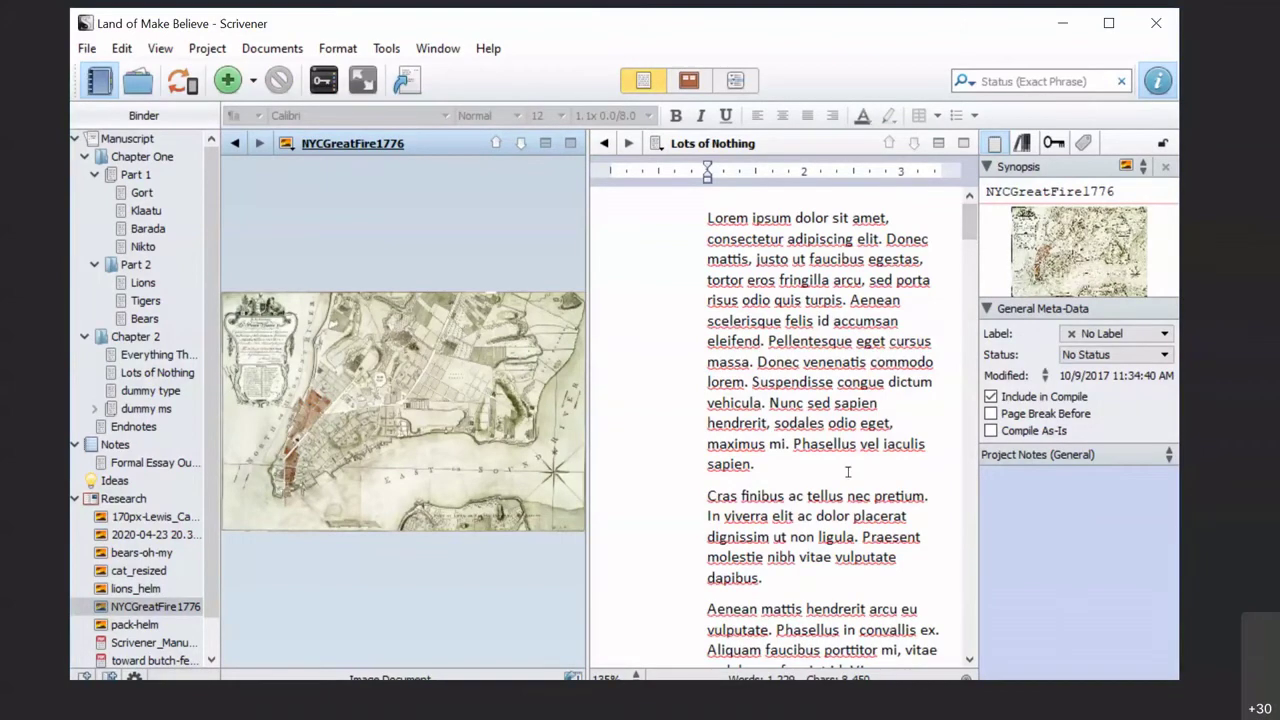
left_click(160, 48)
mouse_move(220, 200)
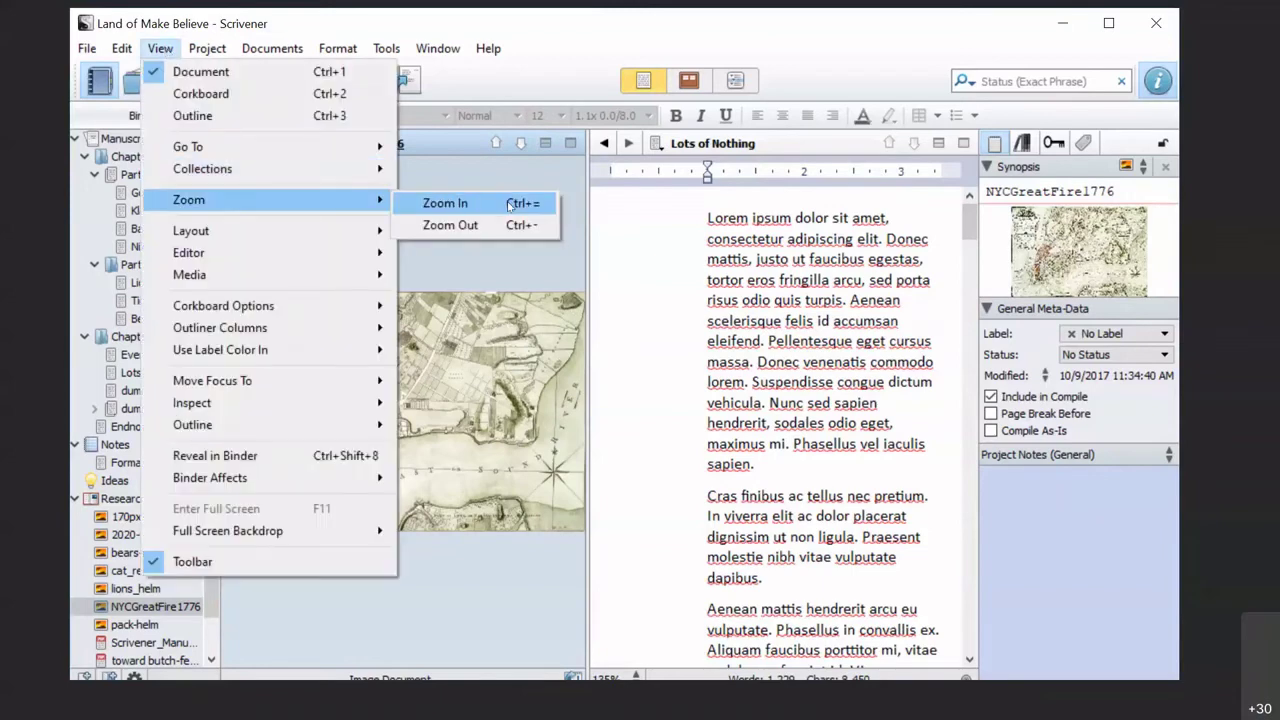
left_click(445, 203)
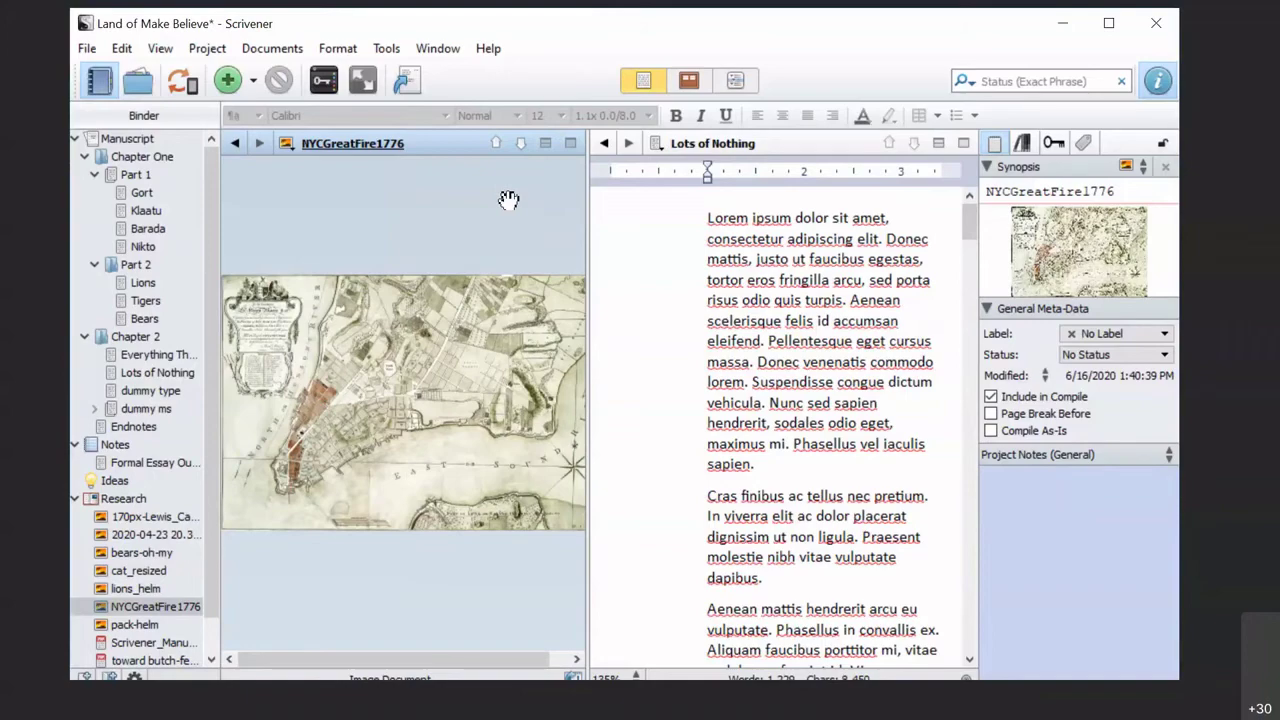
key("ctrl+shift+period")
key("ctrl+shift+period")
key("ctrl+shift+period")
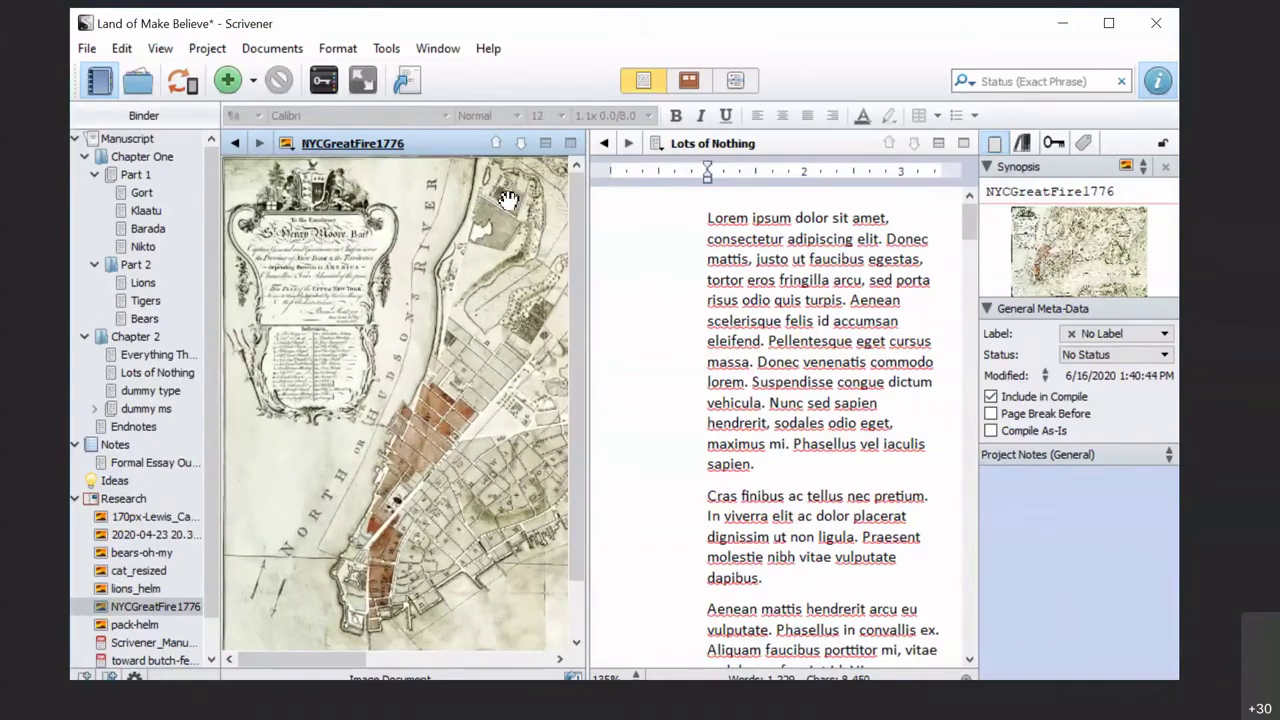
left_click_drag(470, 366, 310, 340)
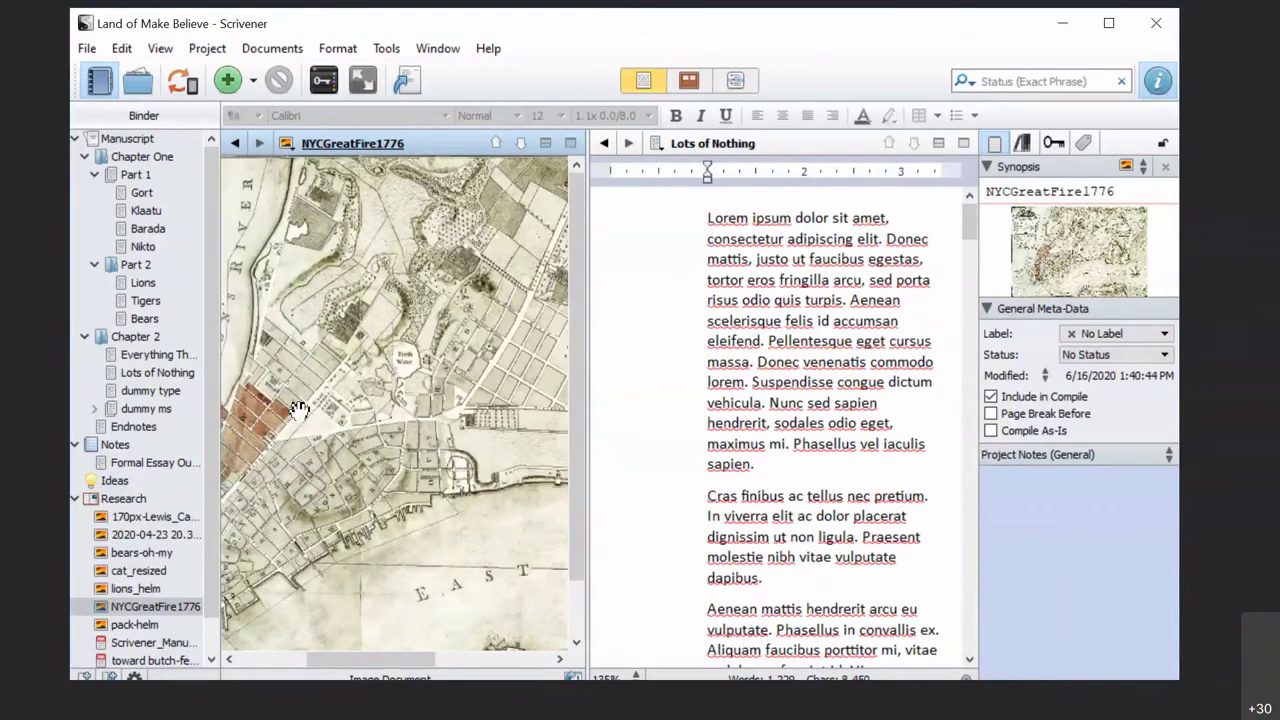
mouse_move(420, 364)
left_mouse_down()
mouse_move(424, 302)
mouse_move(424, 364)
left_mouse_up()
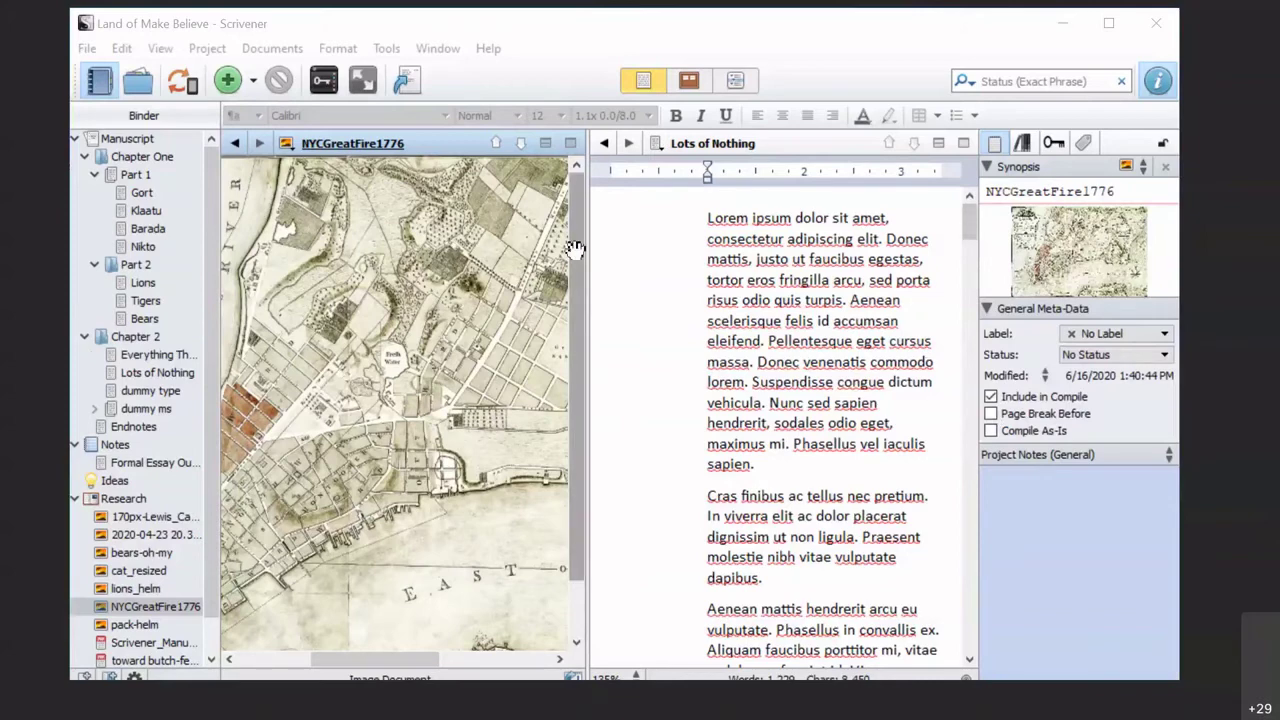
- Narrow the map editor to give Lots of Nothing more room, and collapse the Research and Chapter 2 folders in the binder
left_click_drag(579, 289, 494, 315)
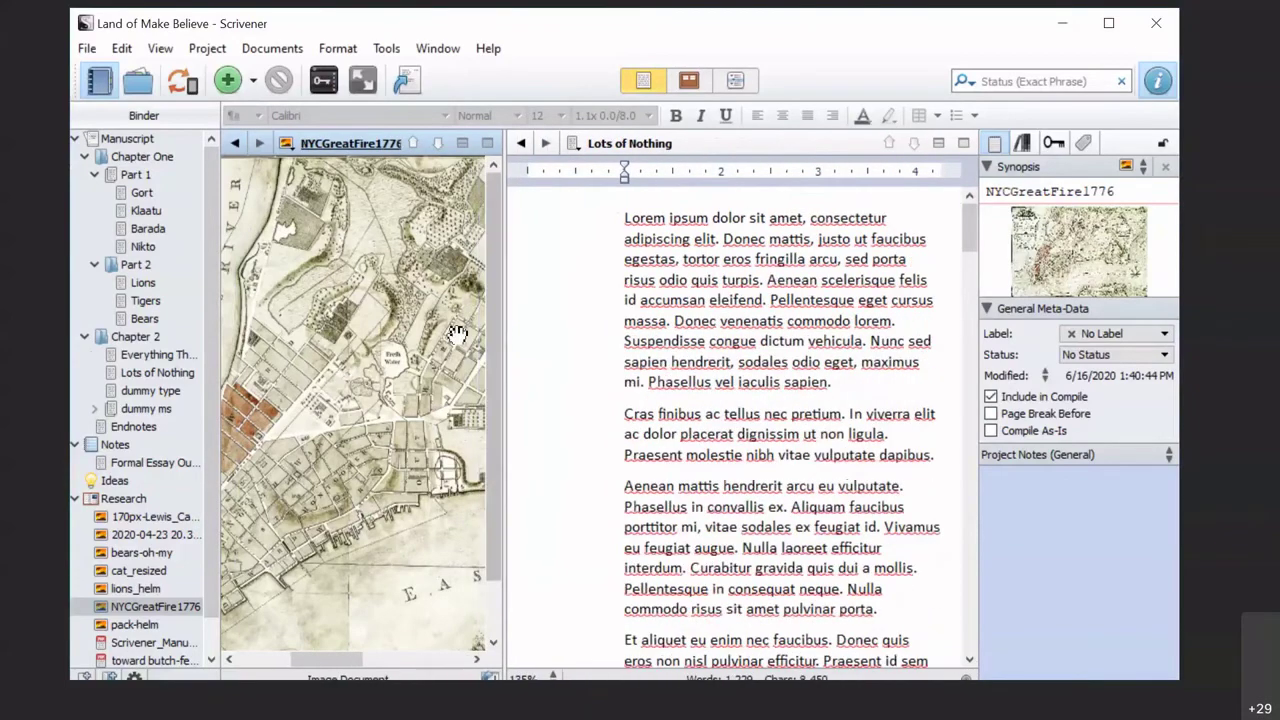
scroll(322, 318, "down", 2)
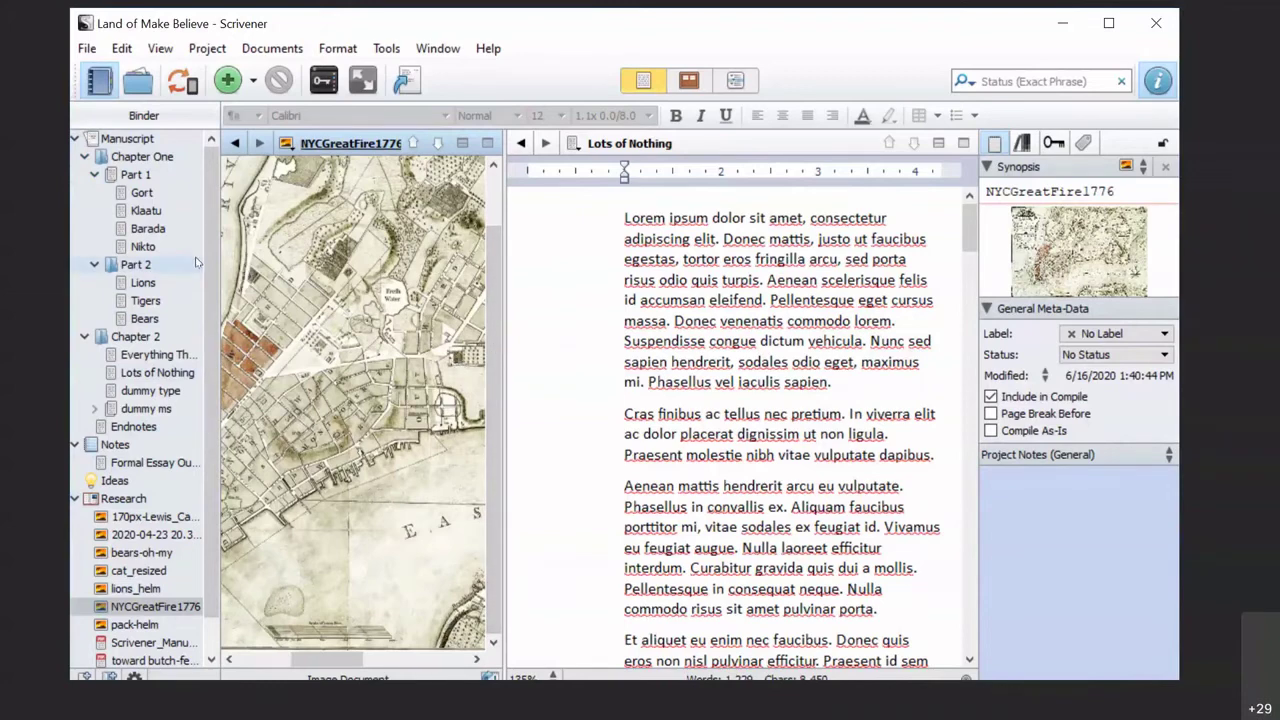
left_click(76, 499)
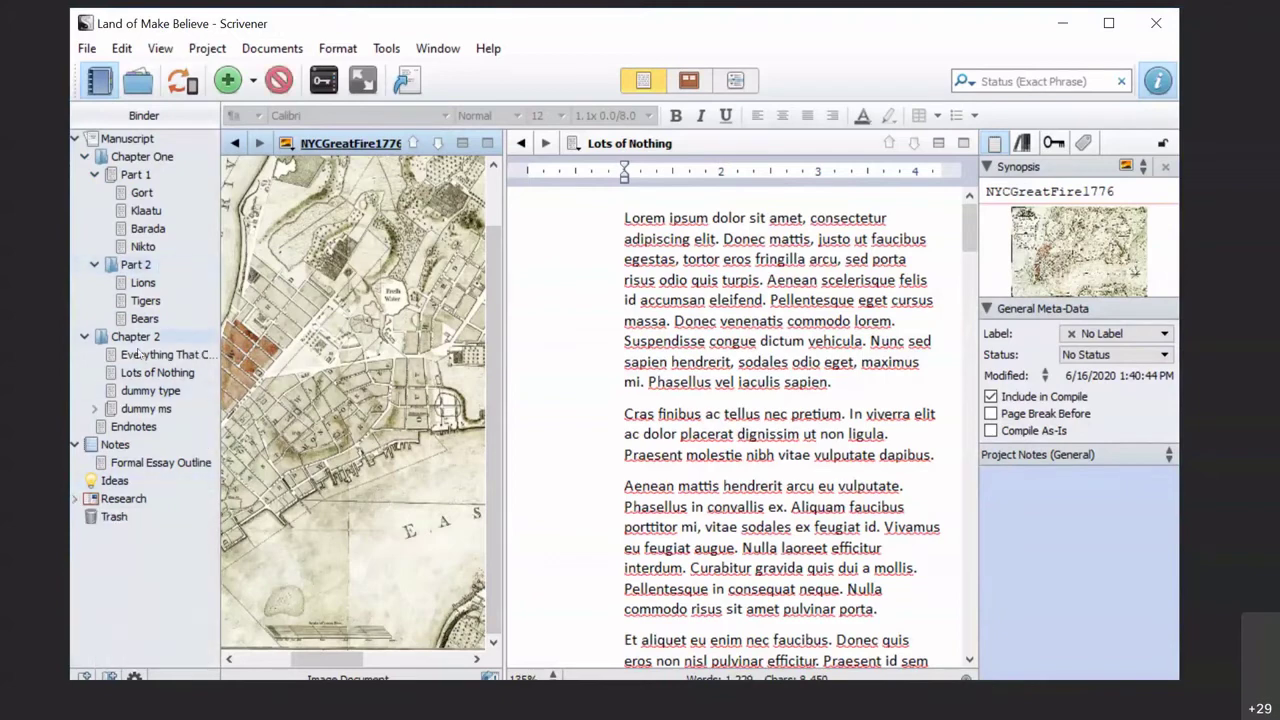
left_click(84, 338)
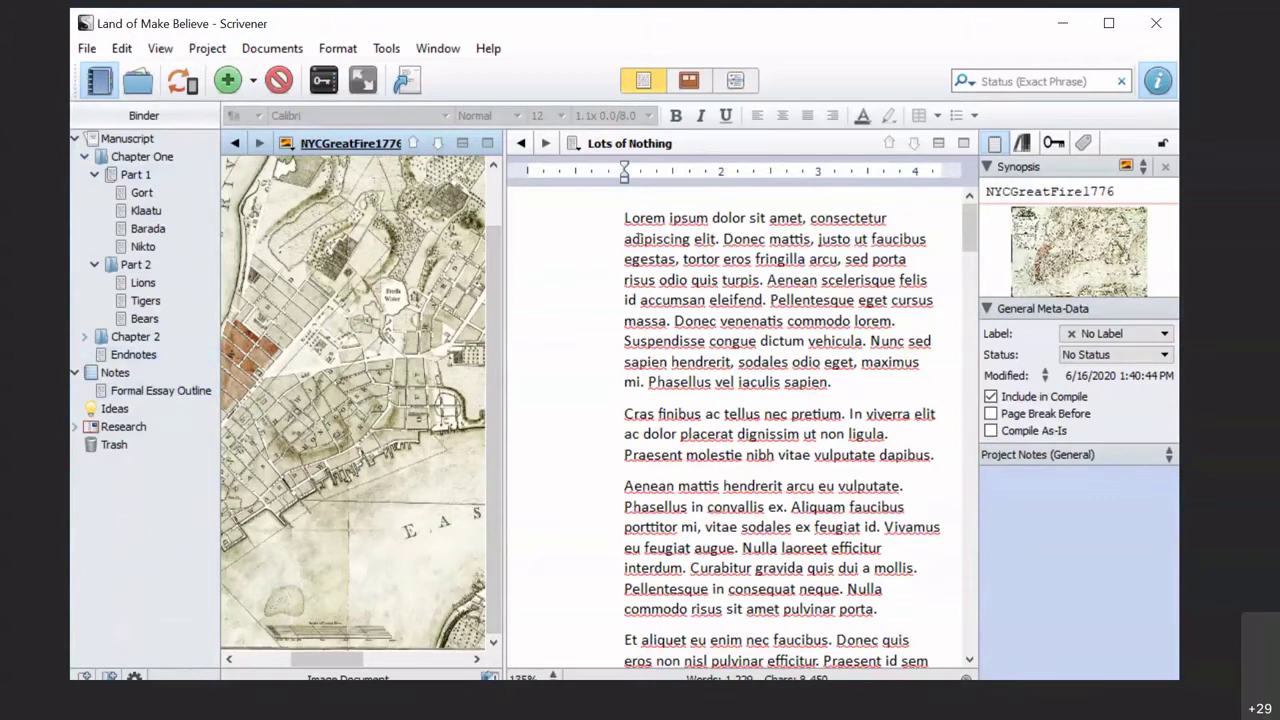
- Close the Land of Make Believe project window
left_click(1157, 23)
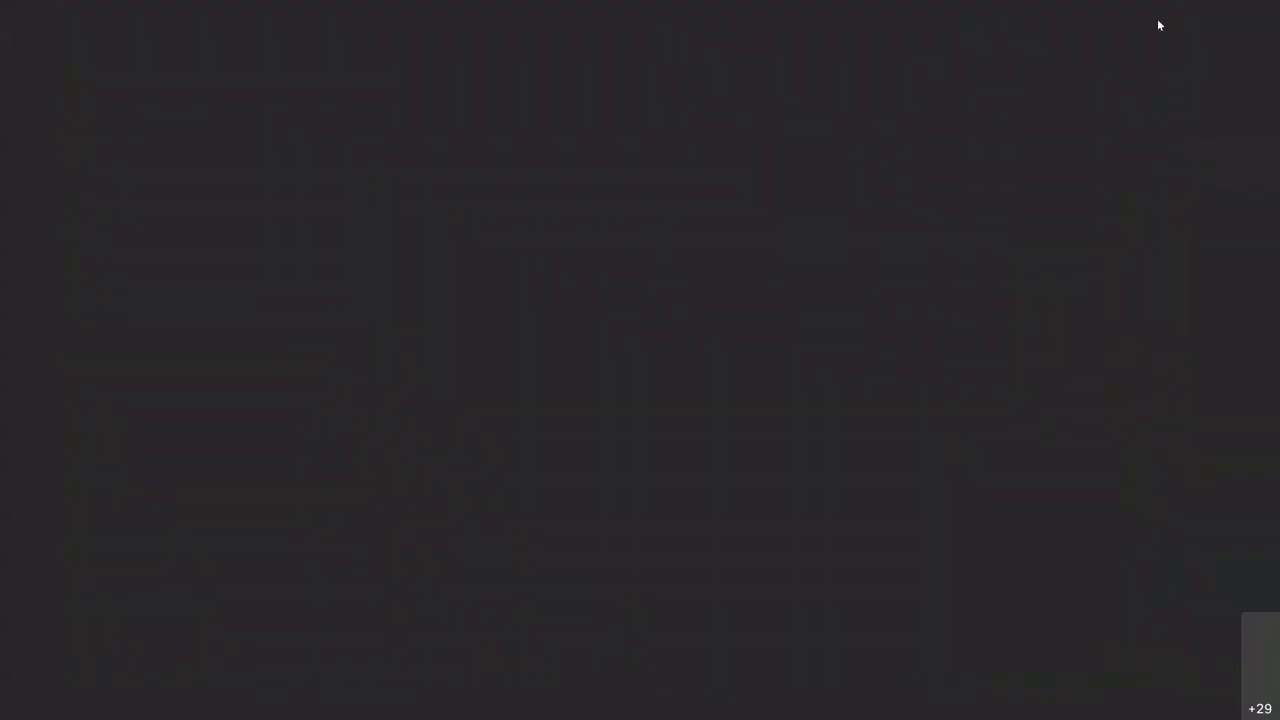
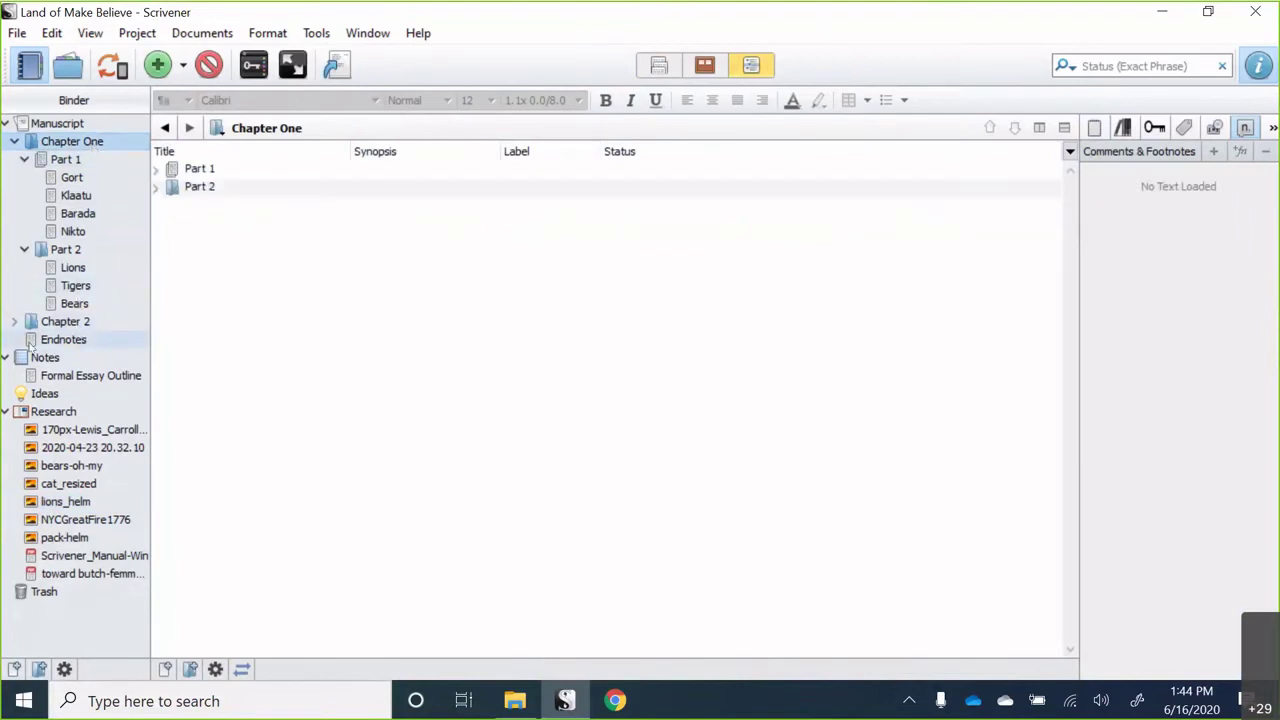
- Open the manuscript's Endnotes document in the editor
left_click(31, 342)
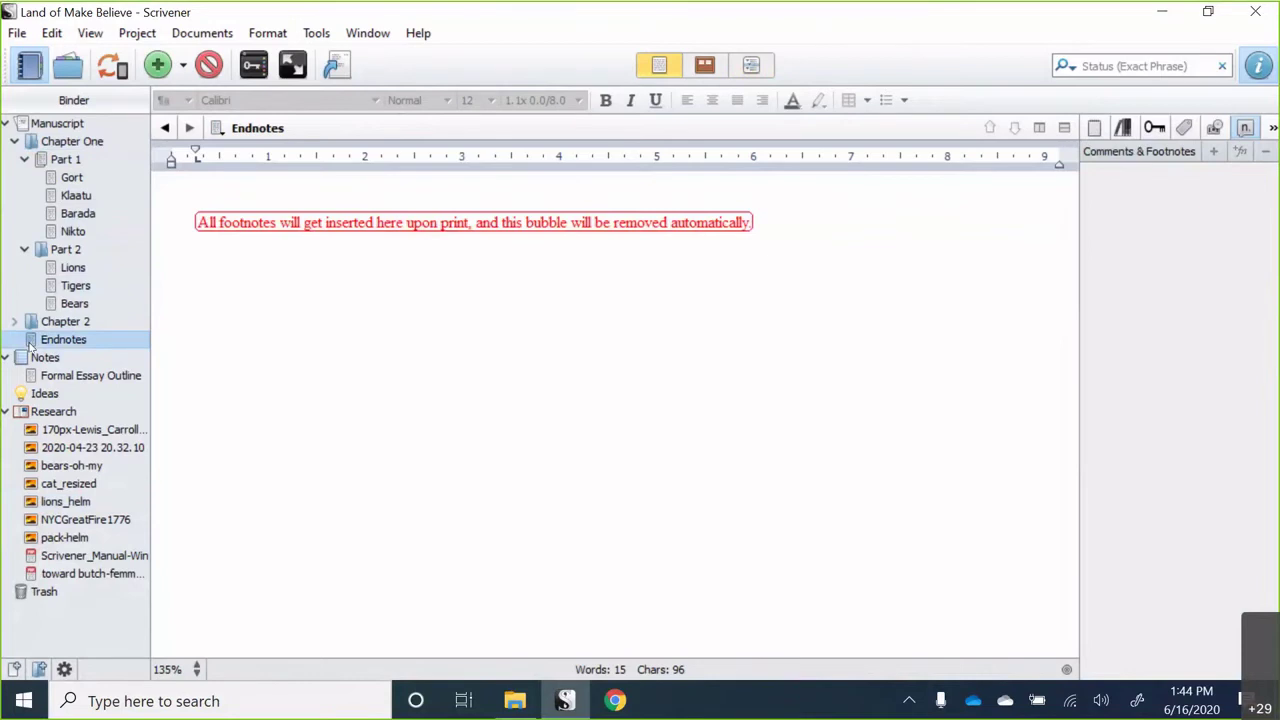
- Add a footnote reading "Here is a note" to the last word of the Lions document
left_click(72, 289)
left_click(100, 213)
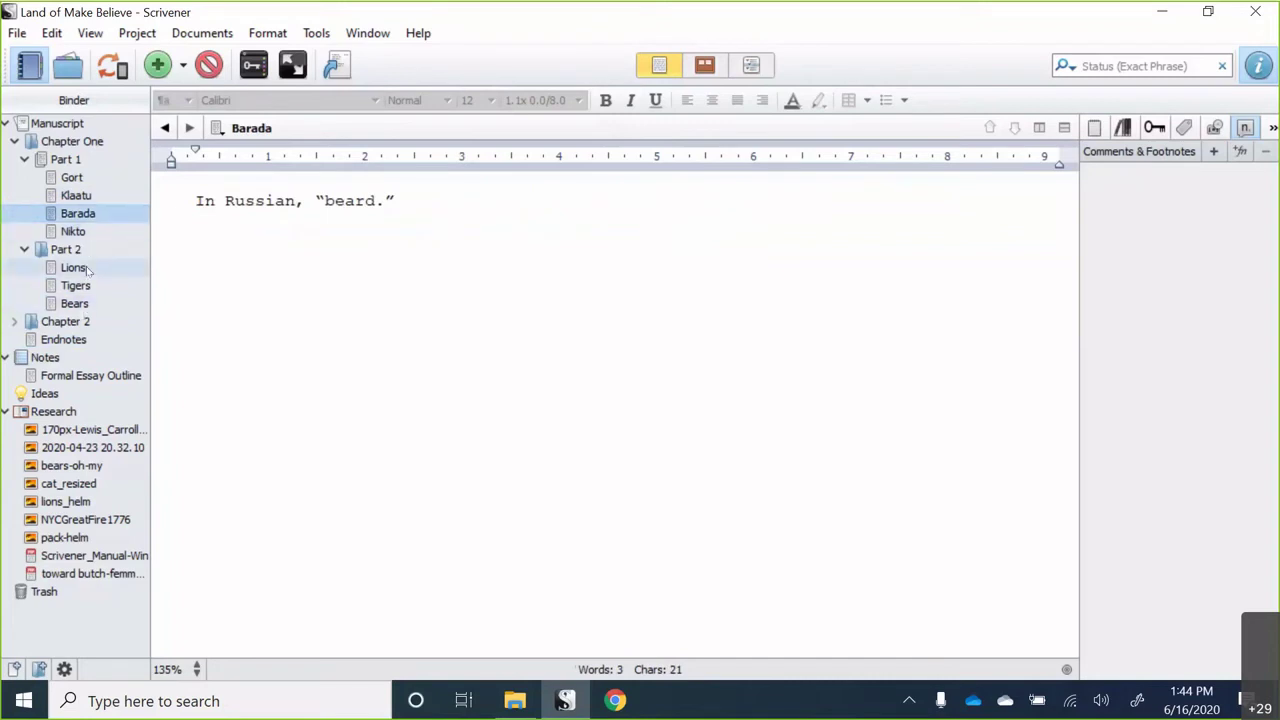
left_click(88, 268)
left_click(962, 237)
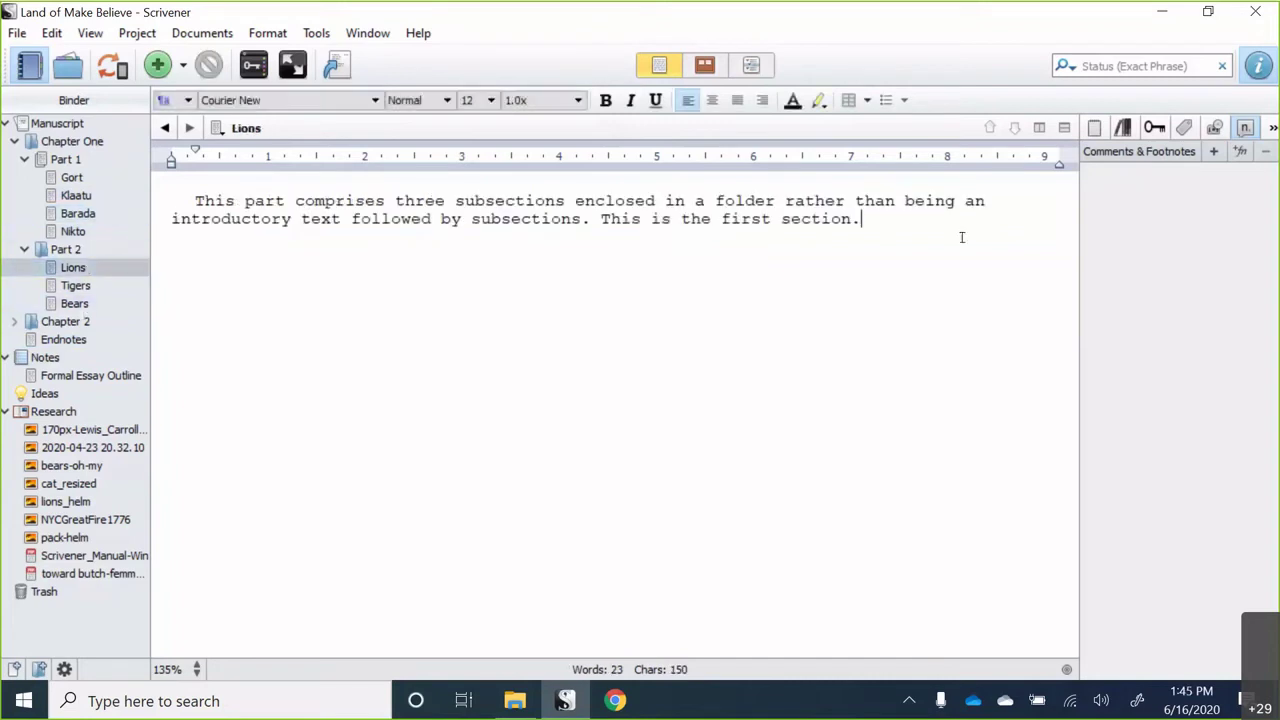
left_click(1237, 152)
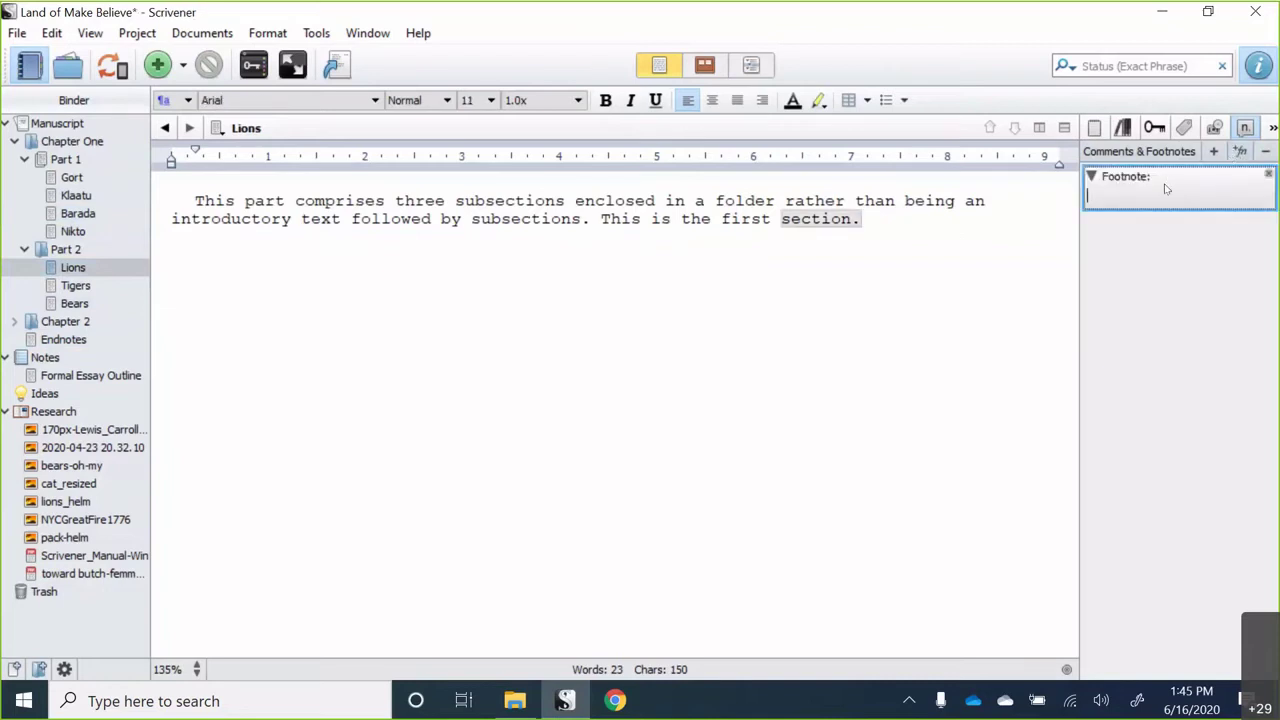
type("Here is a note")
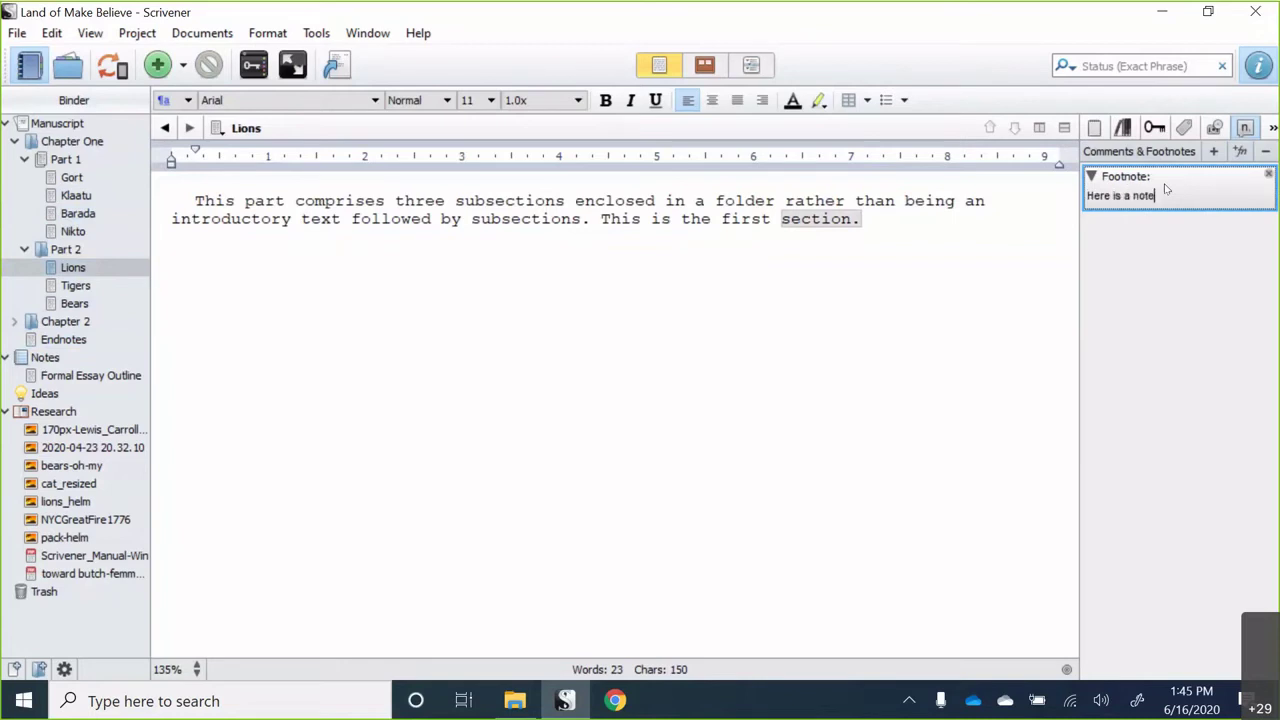
key("Return")
left_click(1145, 183)
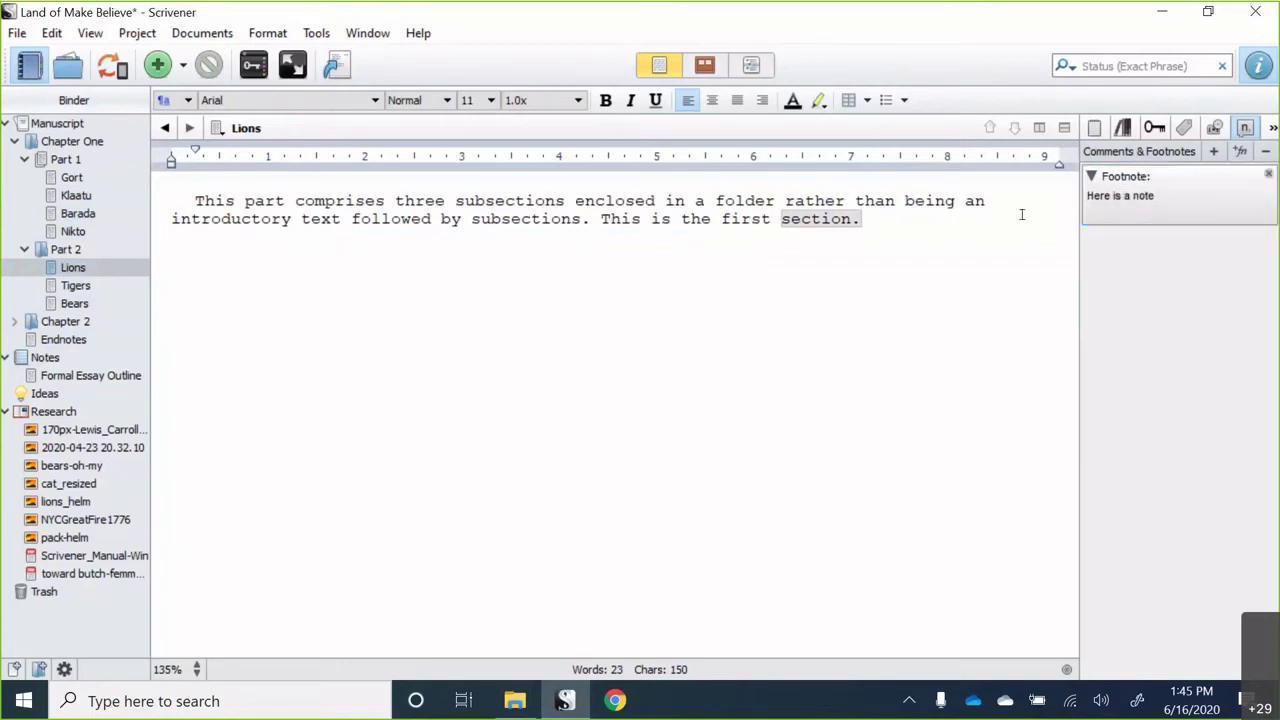
left_click(869, 221)
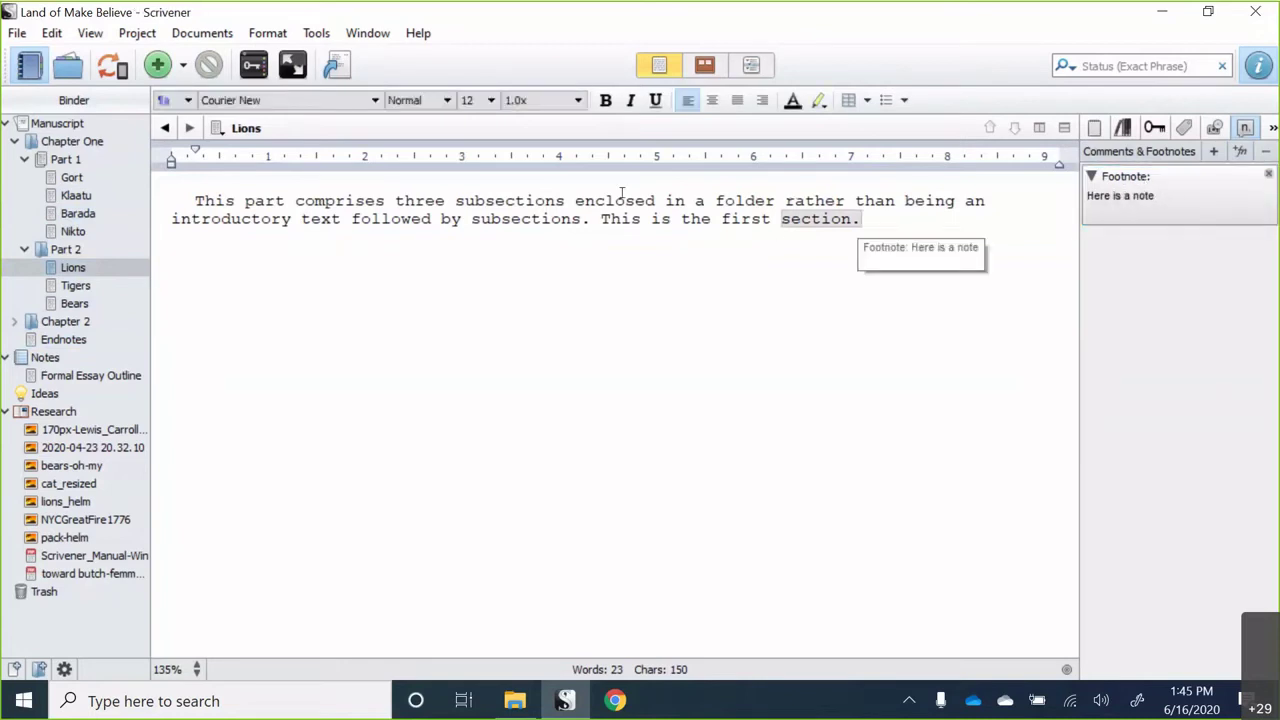
- Insert an inline footnote reading "now this is a footnote" after "subsections." in the Lions text
left_click(587, 219)
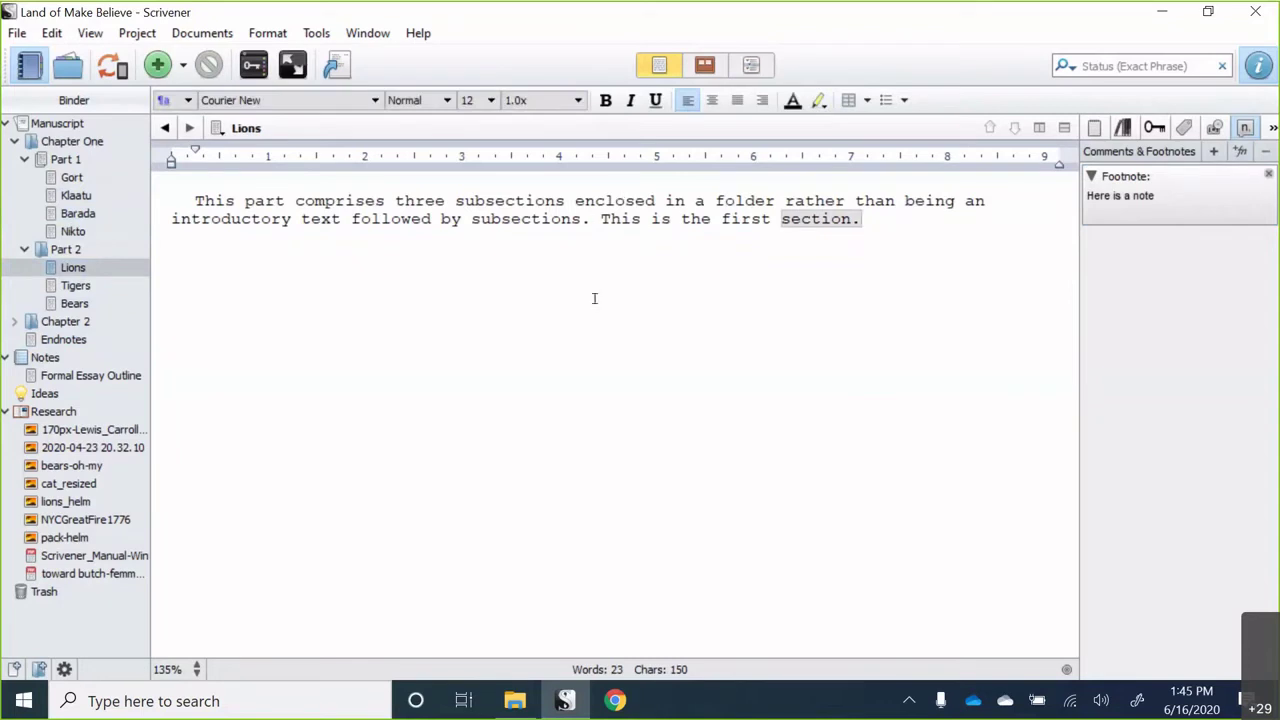
left_click(57, 35)
left_click(474, 55)
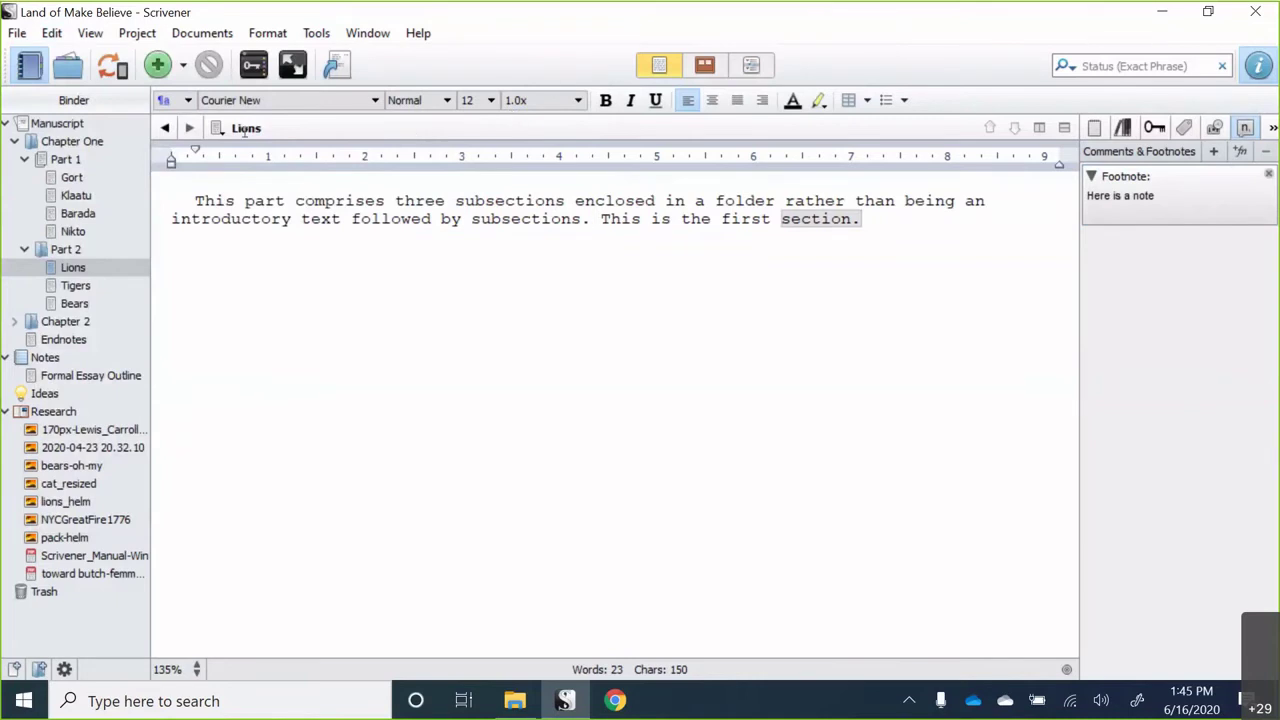
left_click(271, 38)
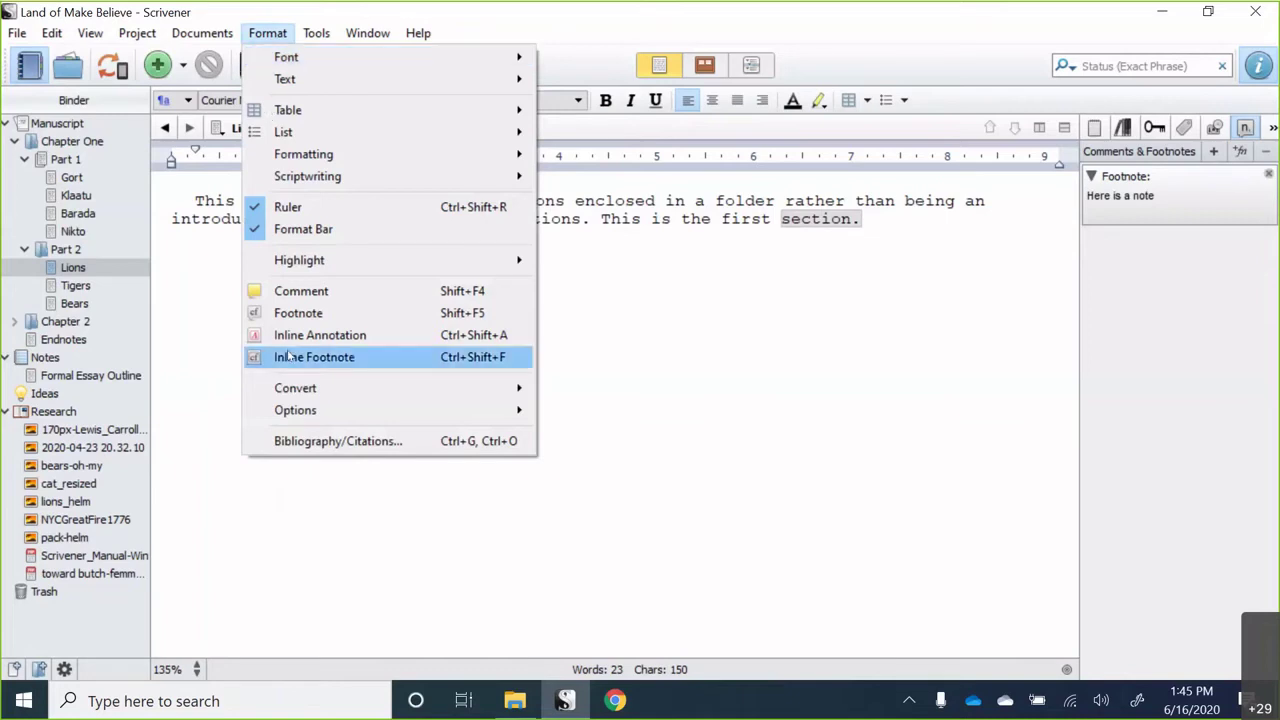
key("Escape")
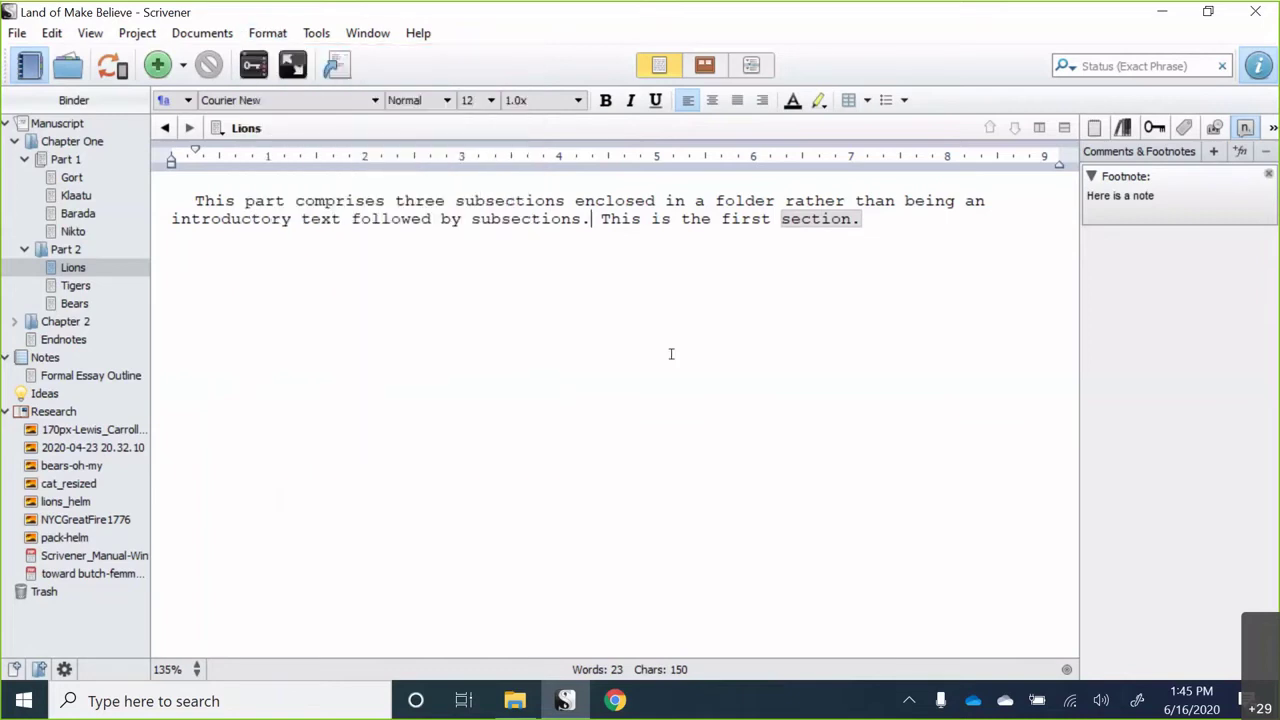
type("now ")
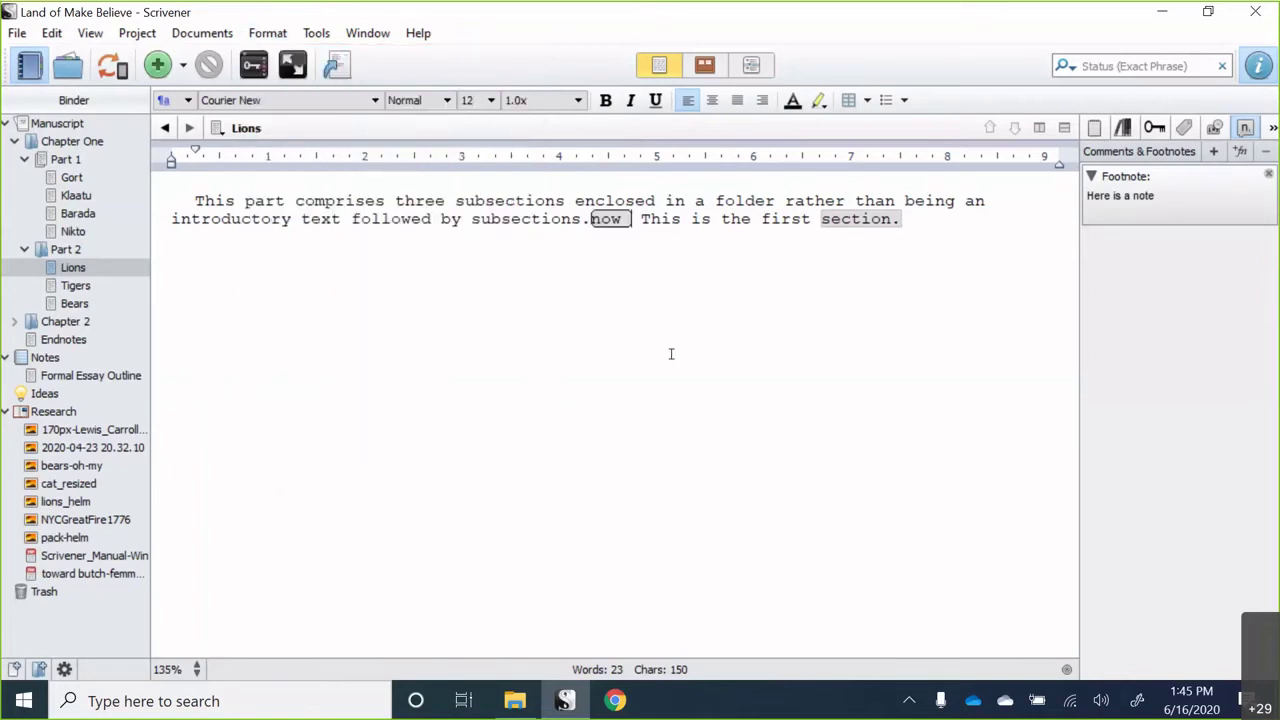
type("this is a goo")
key("BackSpace")
key("BackSpace")
key("BackSpace")
type("footnote")
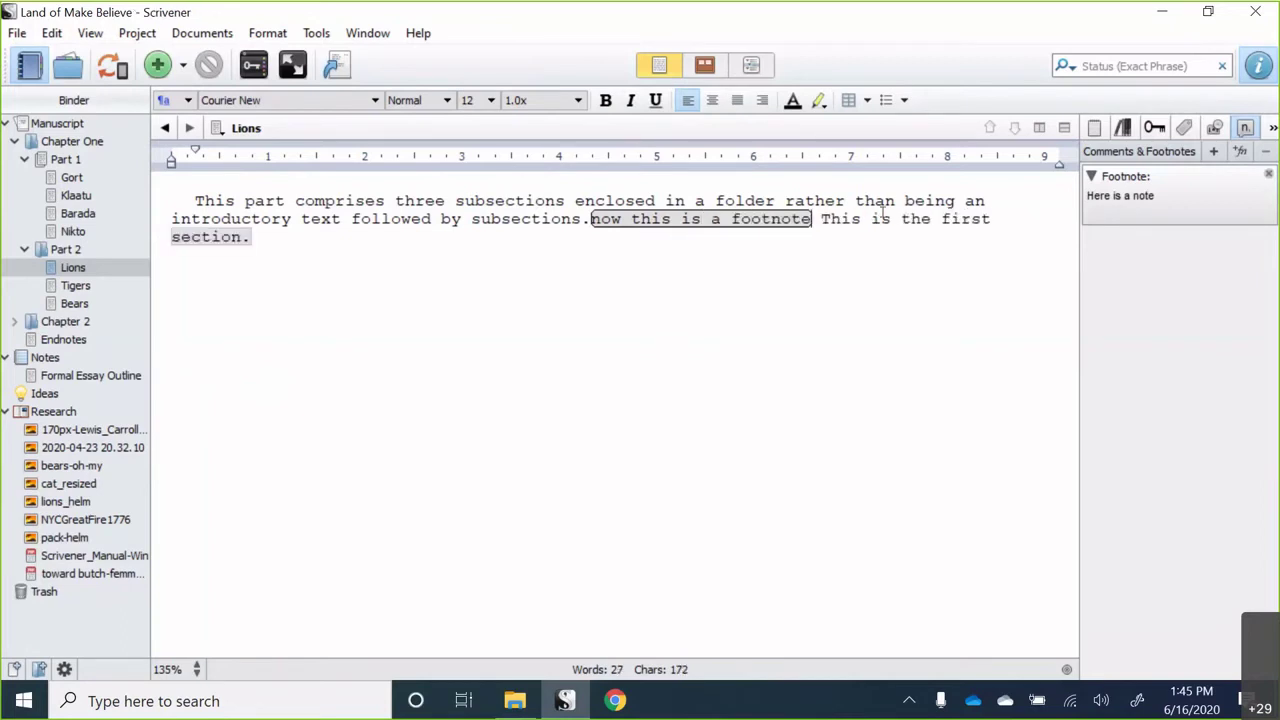
left_click(530, 260)
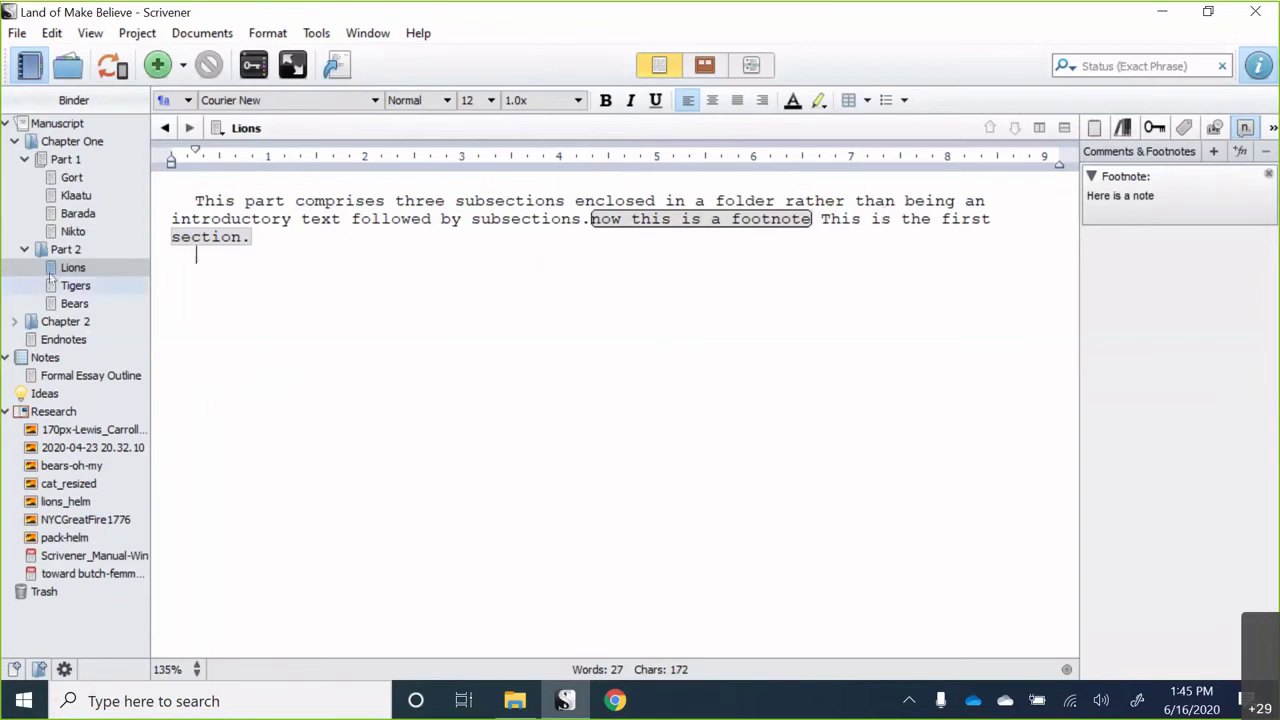
- Check the Endnotes document, and display the outline of the whole Manuscript
left_click(62, 340)
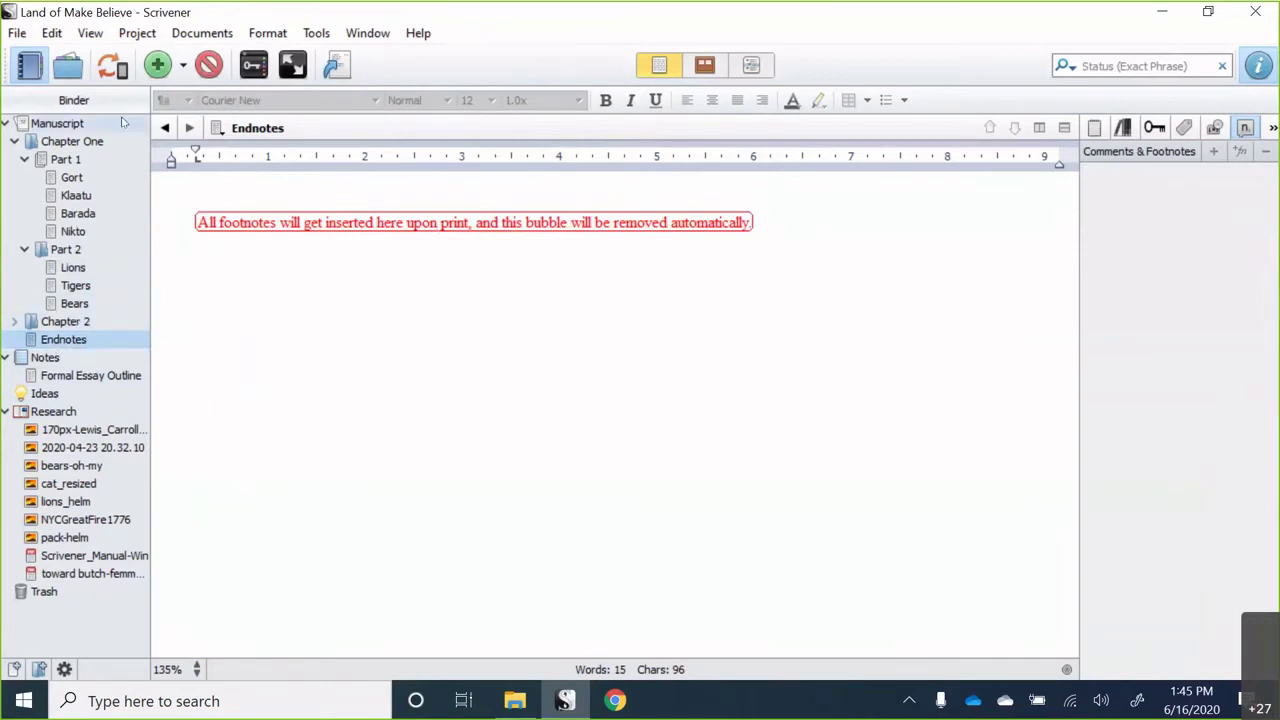
left_click(76, 142)
left_click(78, 125)
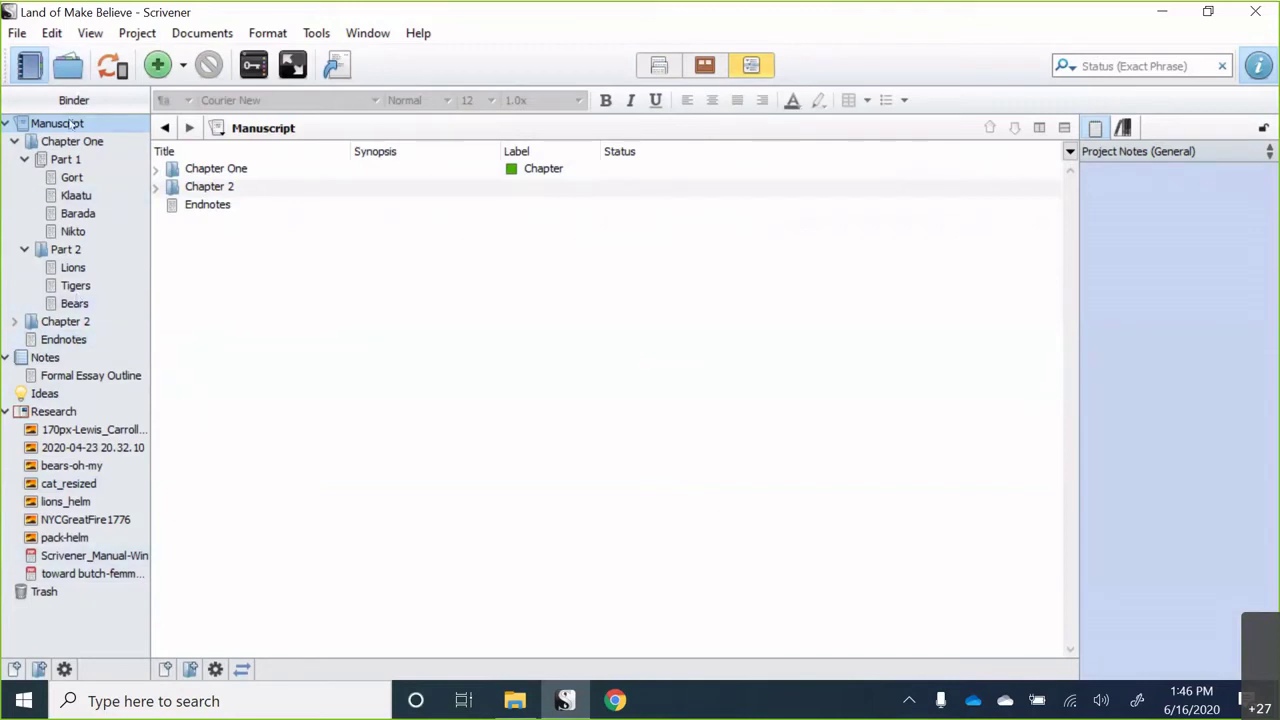
left_click(19, 33)
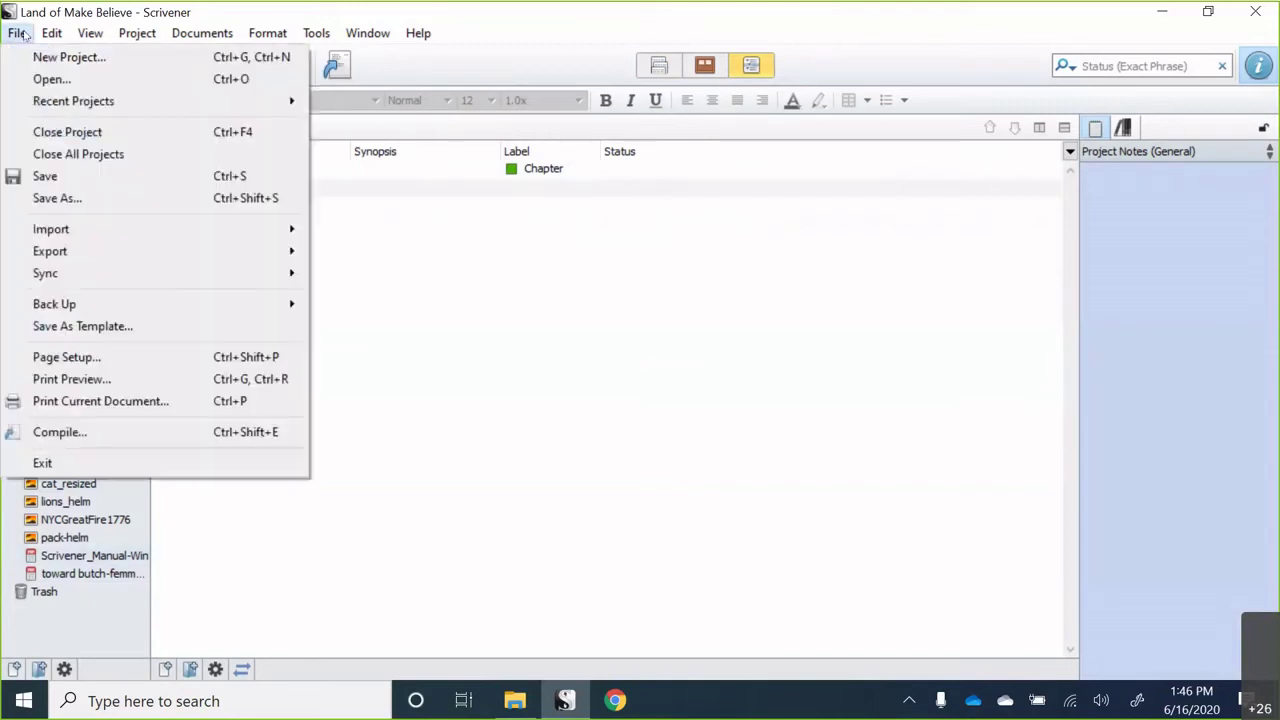
mouse_move(89, 250)
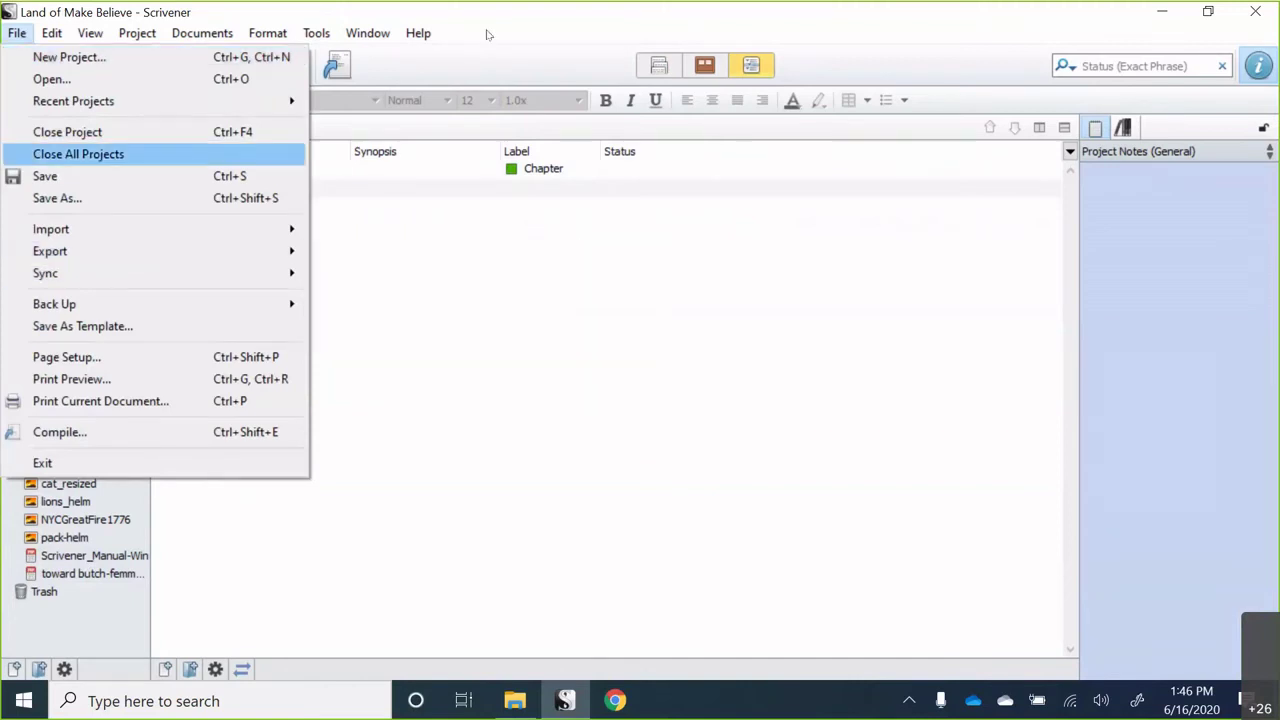
left_click(459, 52)
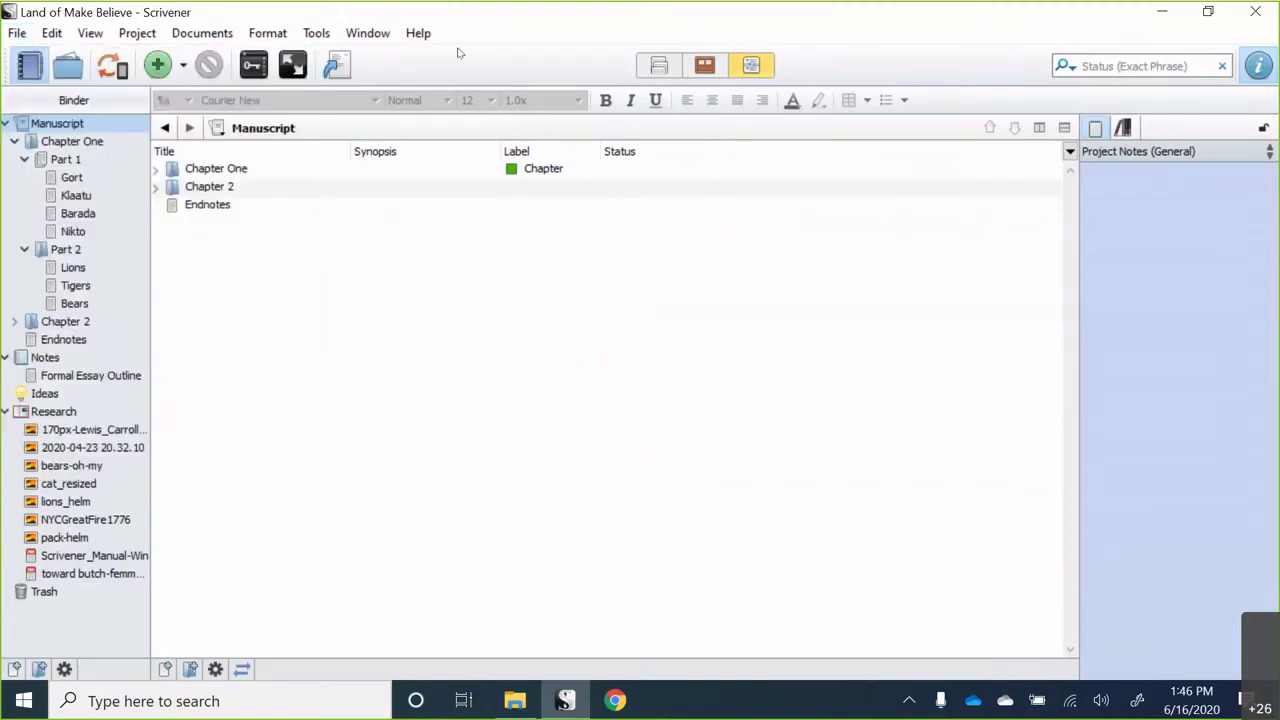
- Set up compiling the manuscript with the Custom format and Word Document (.docx) as the output type
left_click(340, 68)
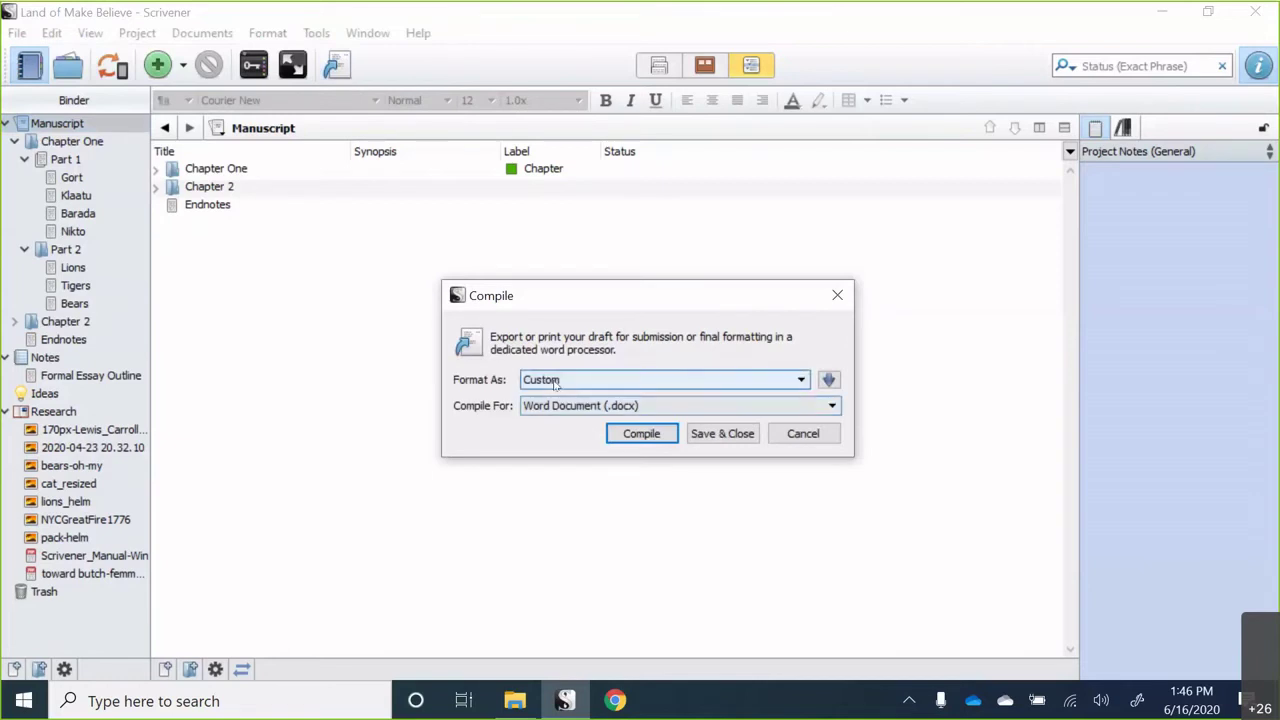
left_click(555, 381)
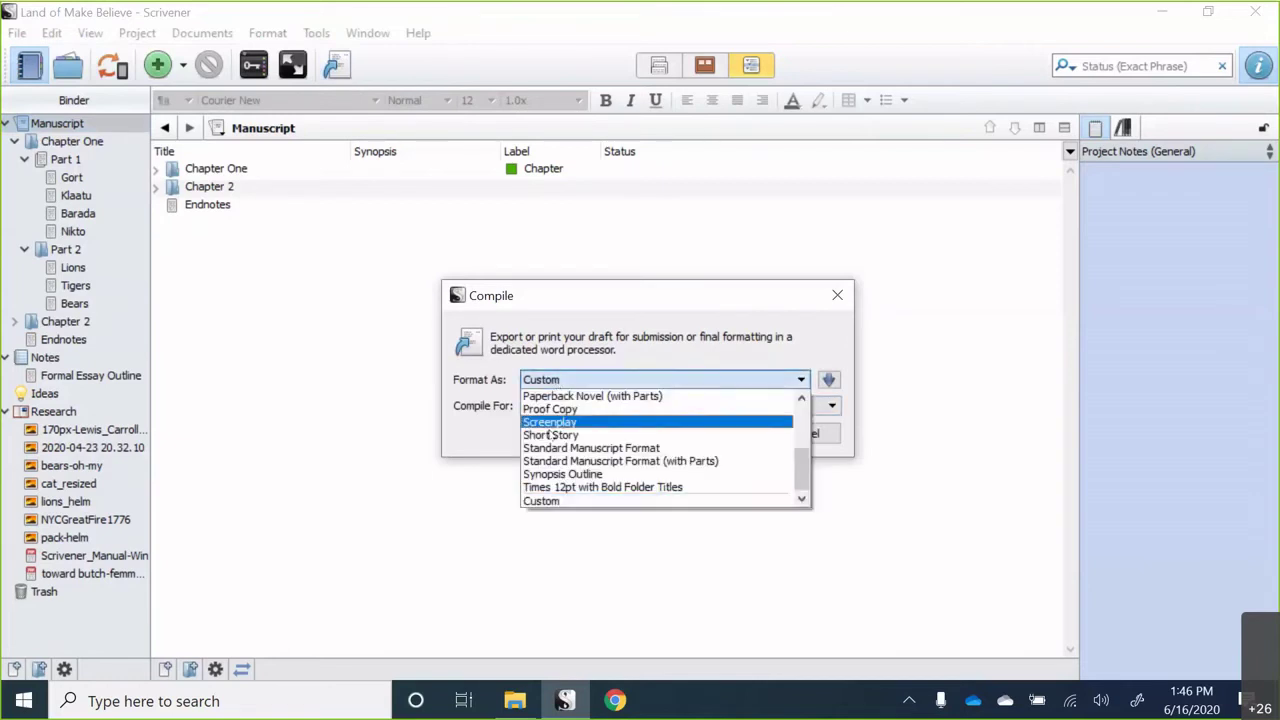
left_click(610, 309)
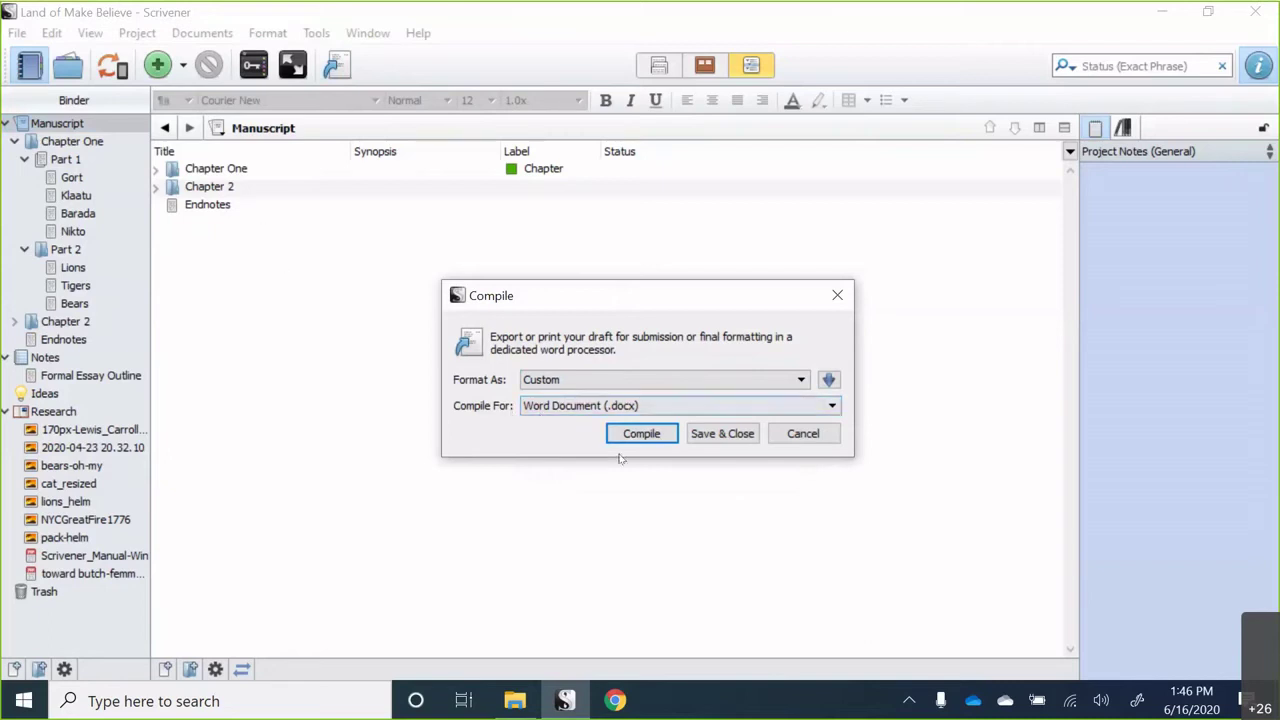
left_click(659, 410)
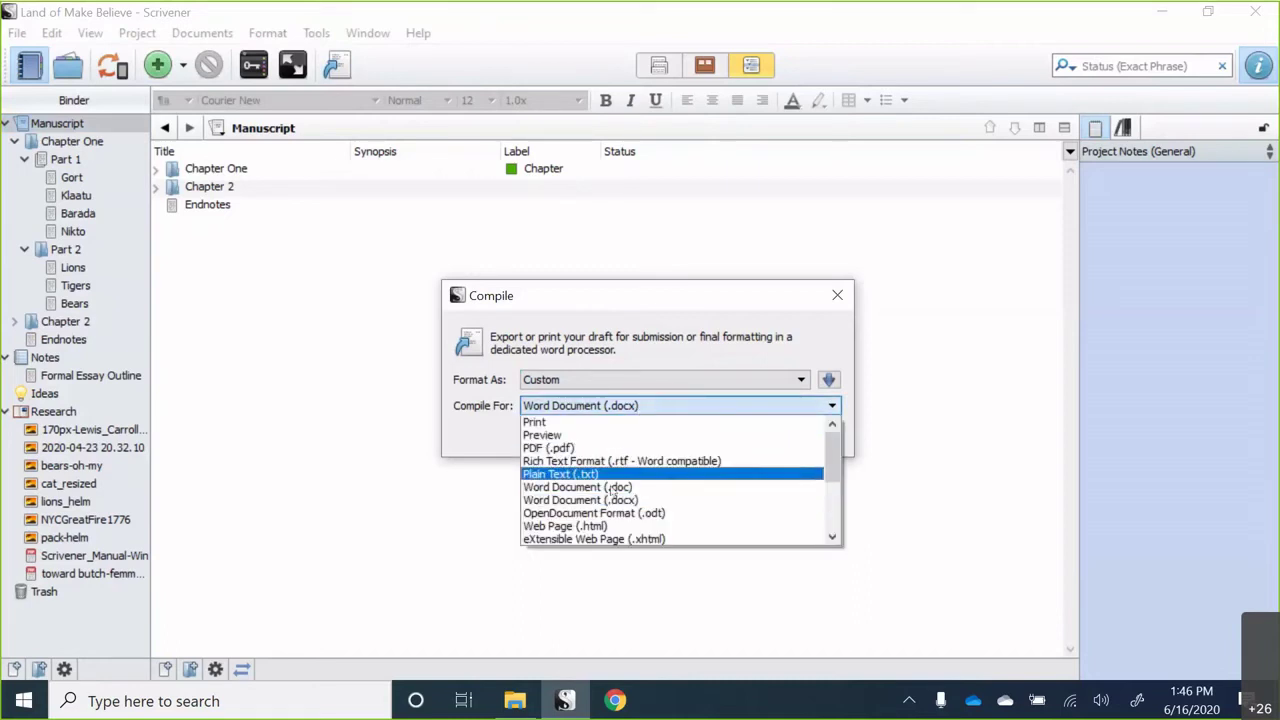
left_click(630, 410)
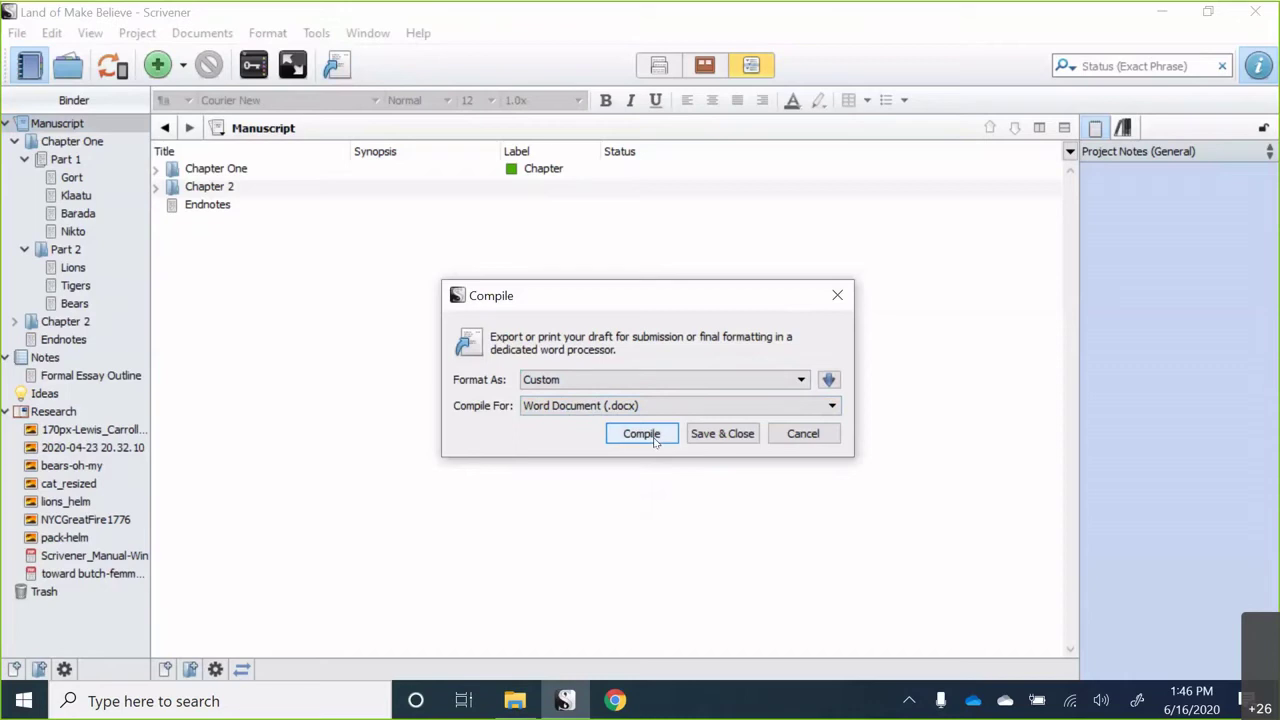
- Compile the manuscript and save the output as "compiled" in the Scrivener folder
left_click(642, 434)
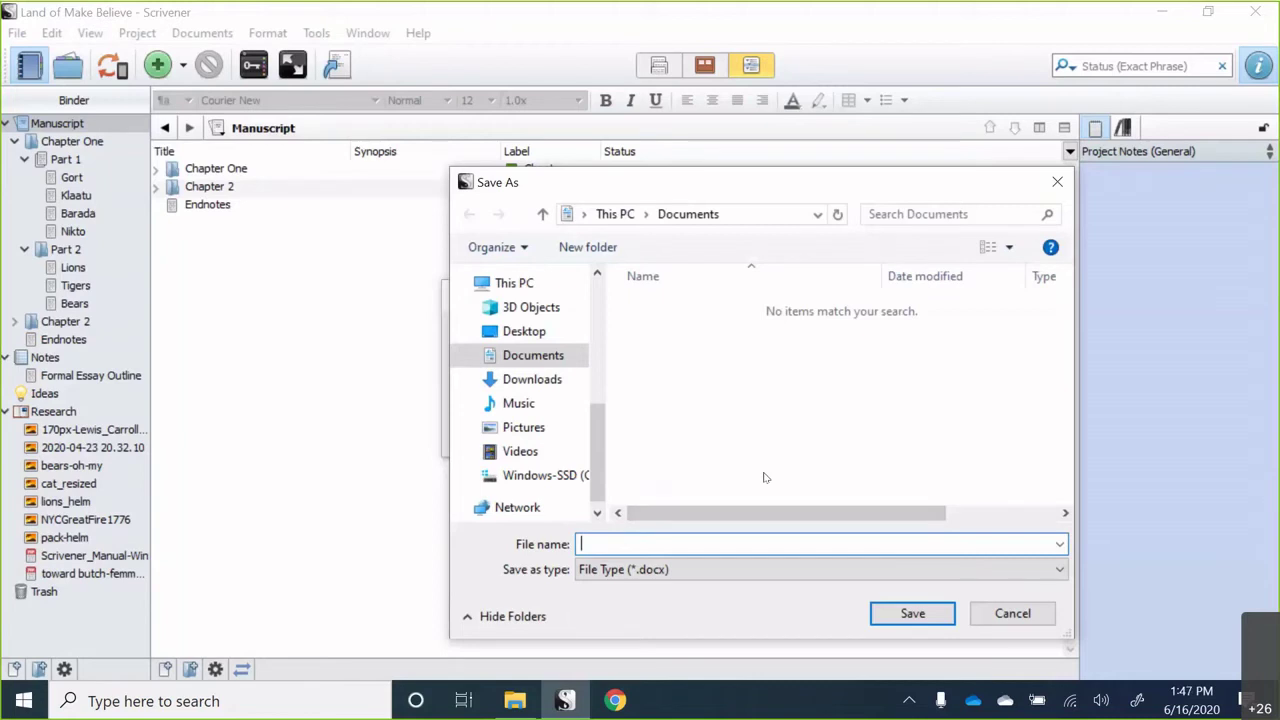
type("compiled")
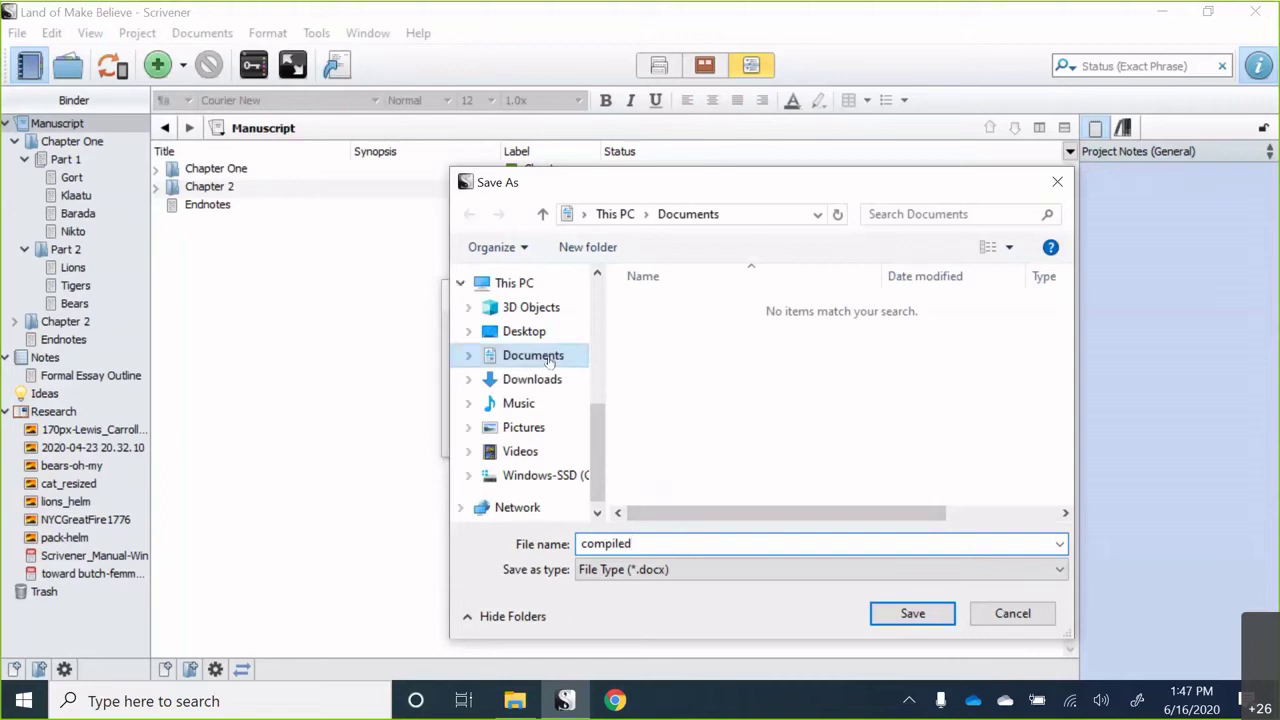
scroll(545, 350, "up", 5)
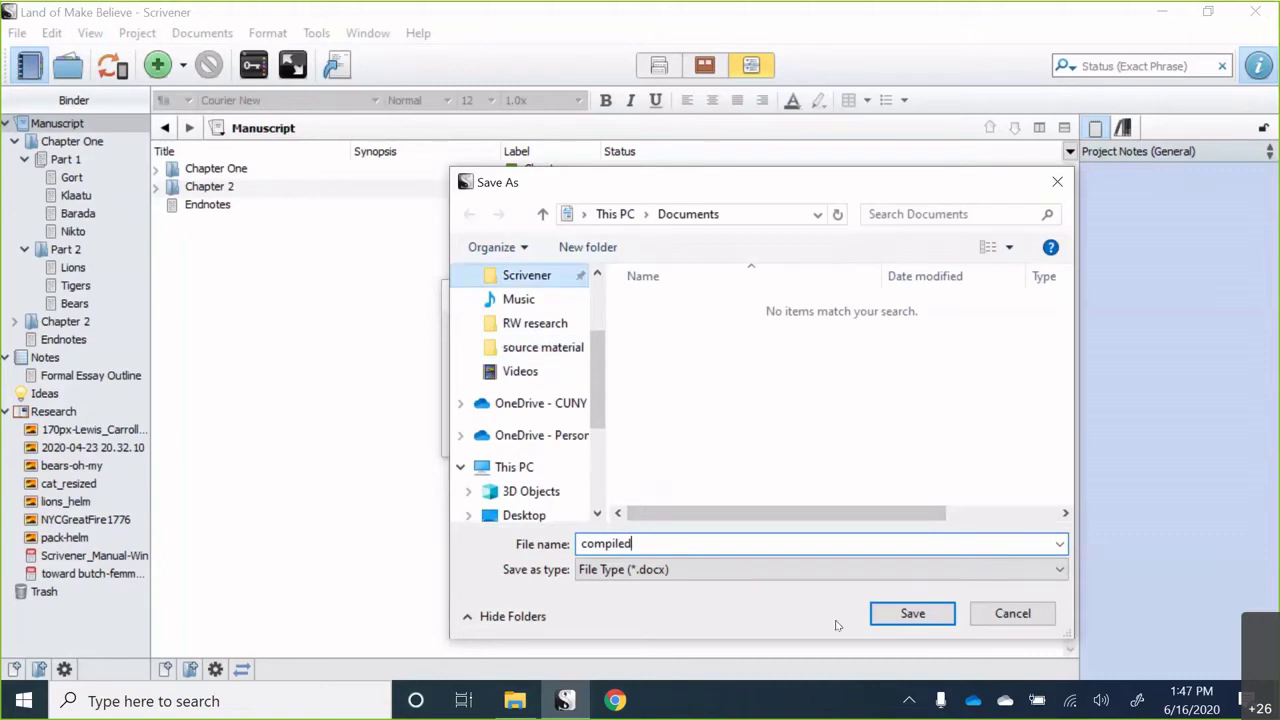
left_click(527, 275)
left_click(910, 614)
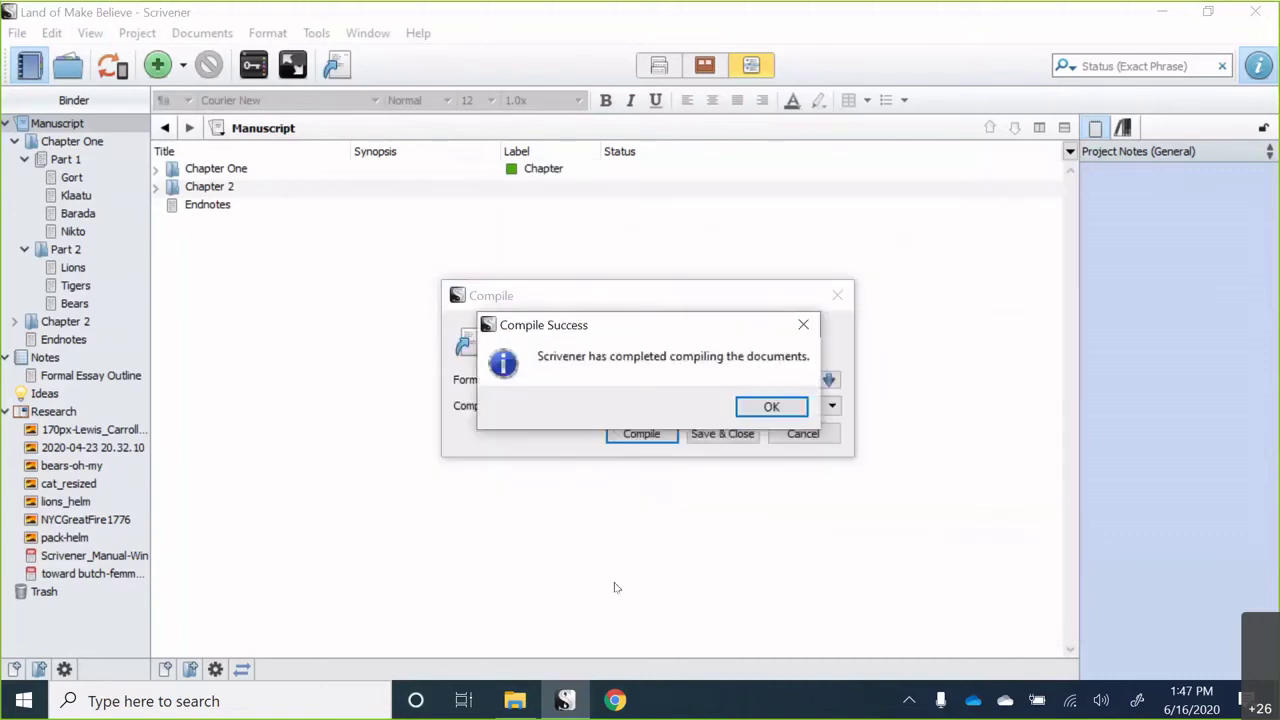
left_click(775, 414)
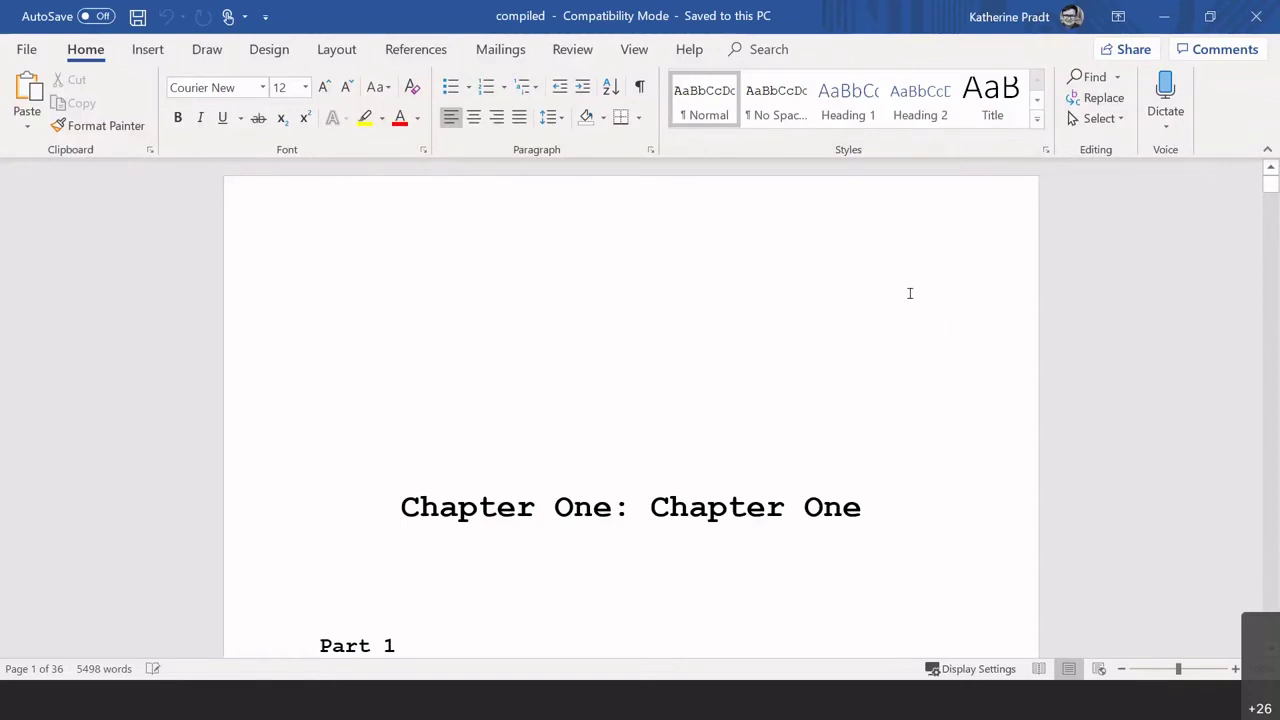
- Examine the compiled document in Word, checking the chapter title, the part and subsection headings, and the footnotes below the text
scroll(910, 292, "down", 1)
scroll(910, 293, "down", 1)
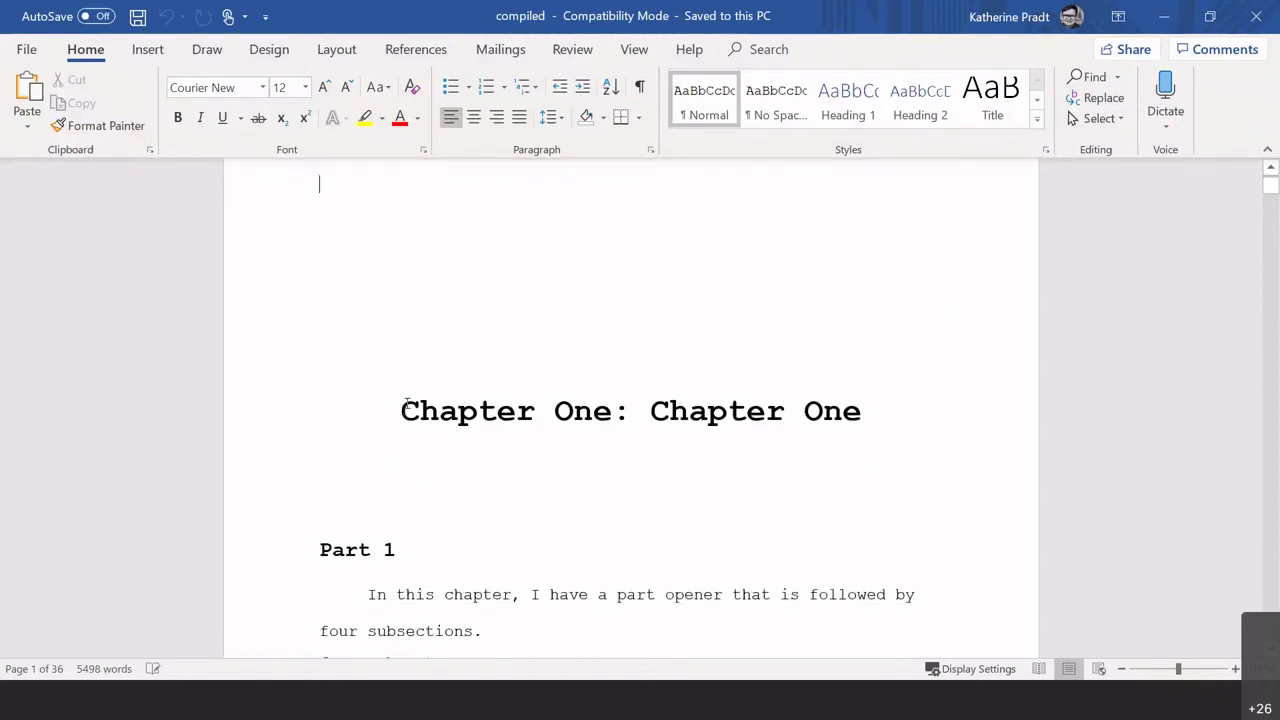
left_click(649, 410)
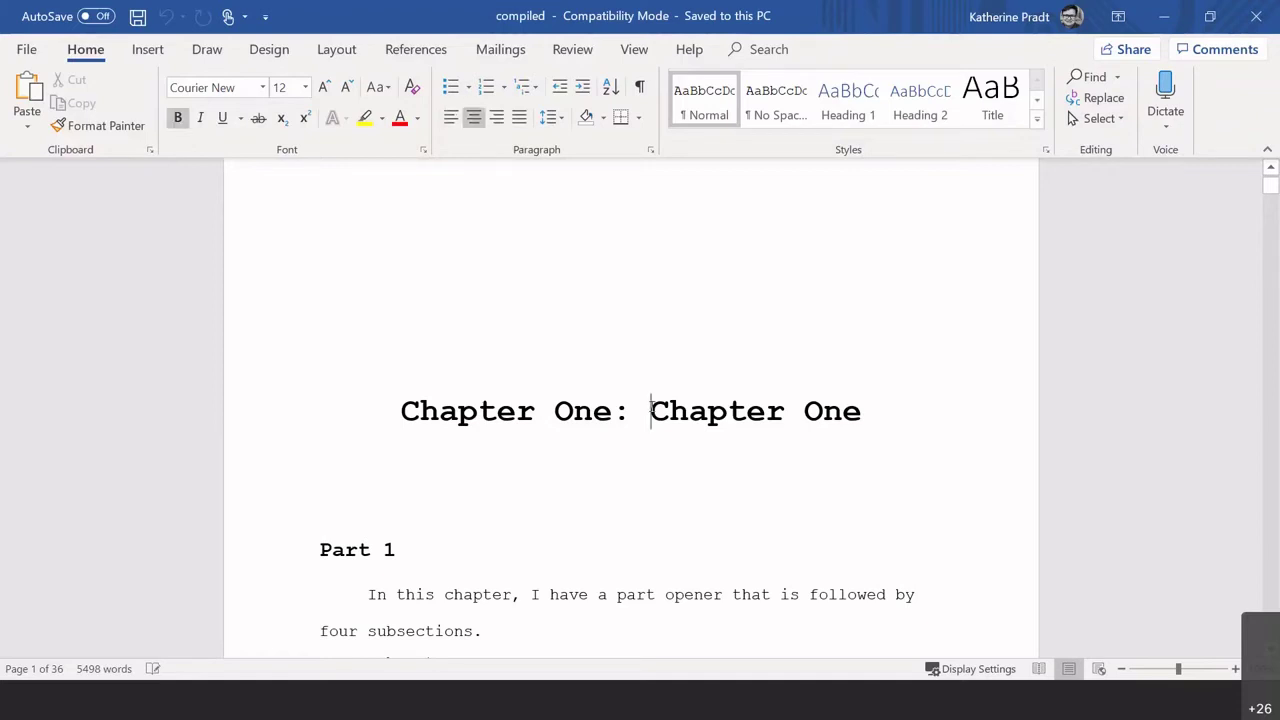
left_click_drag(651, 410, 862, 405)
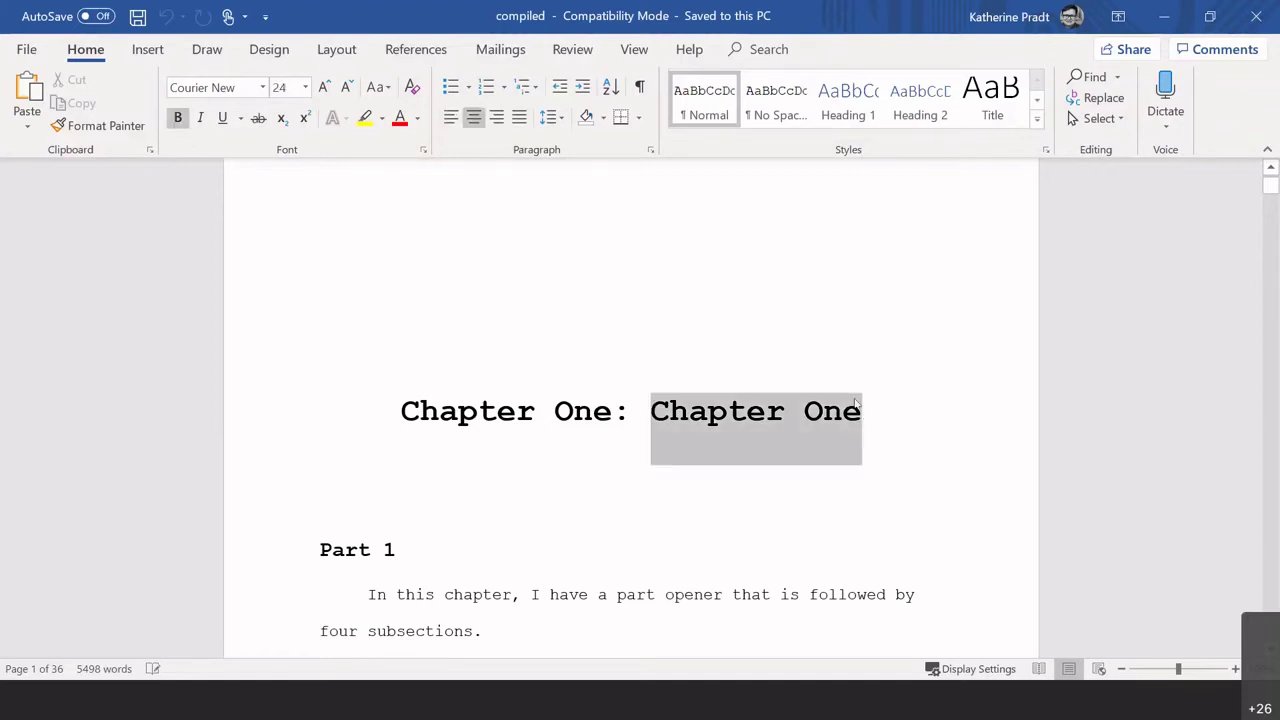
left_click(421, 410)
scroll(494, 401, "down", 3)
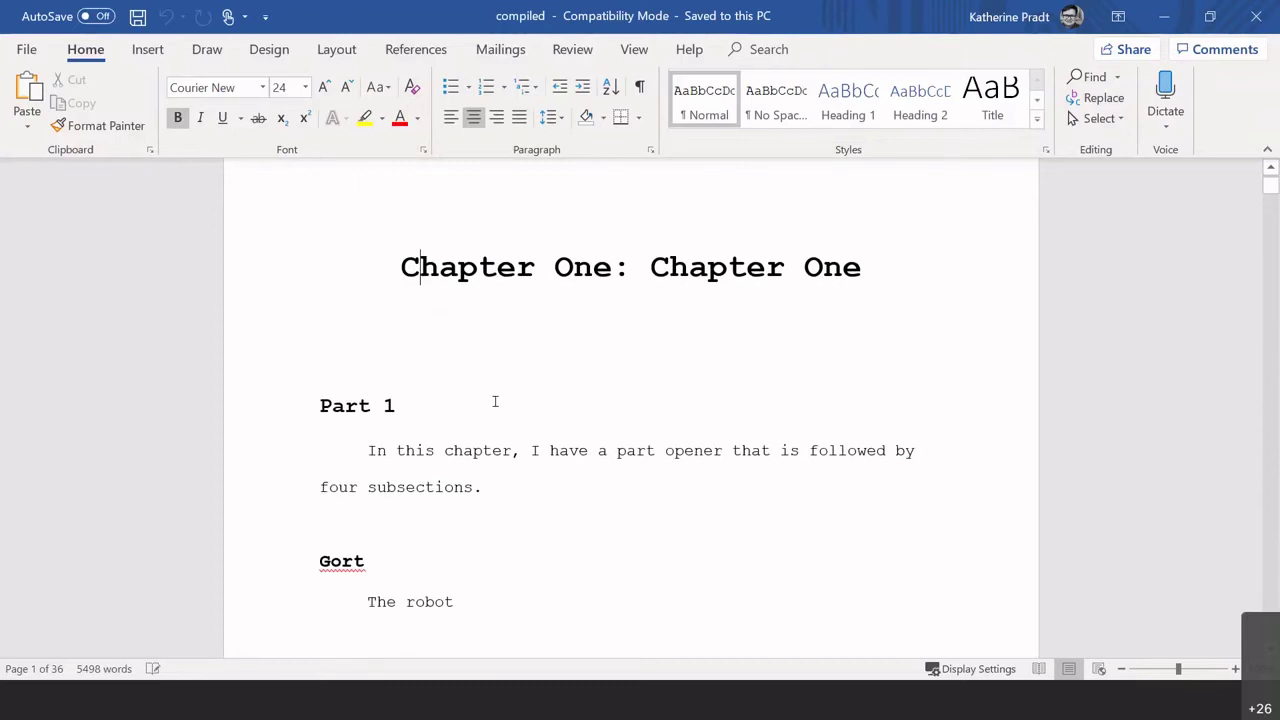
scroll(494, 401, "down", 3)
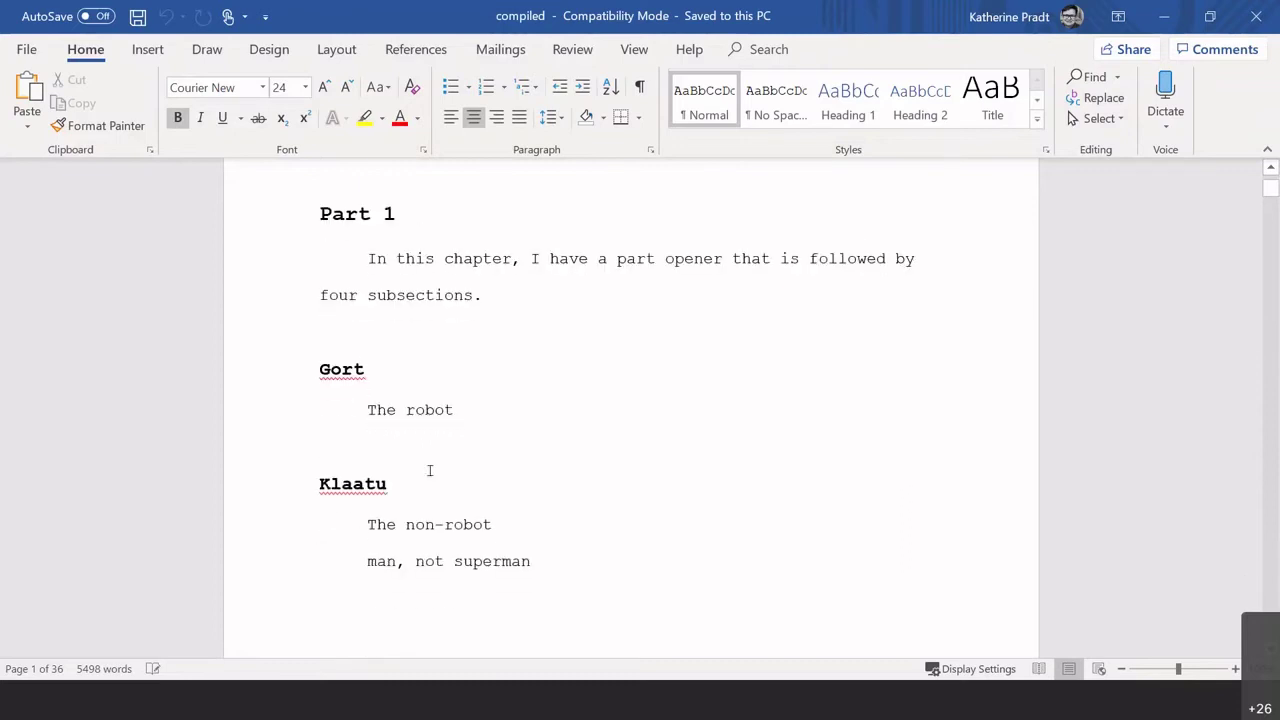
scroll(504, 483, "down", 1)
scroll(504, 483, "down", 10)
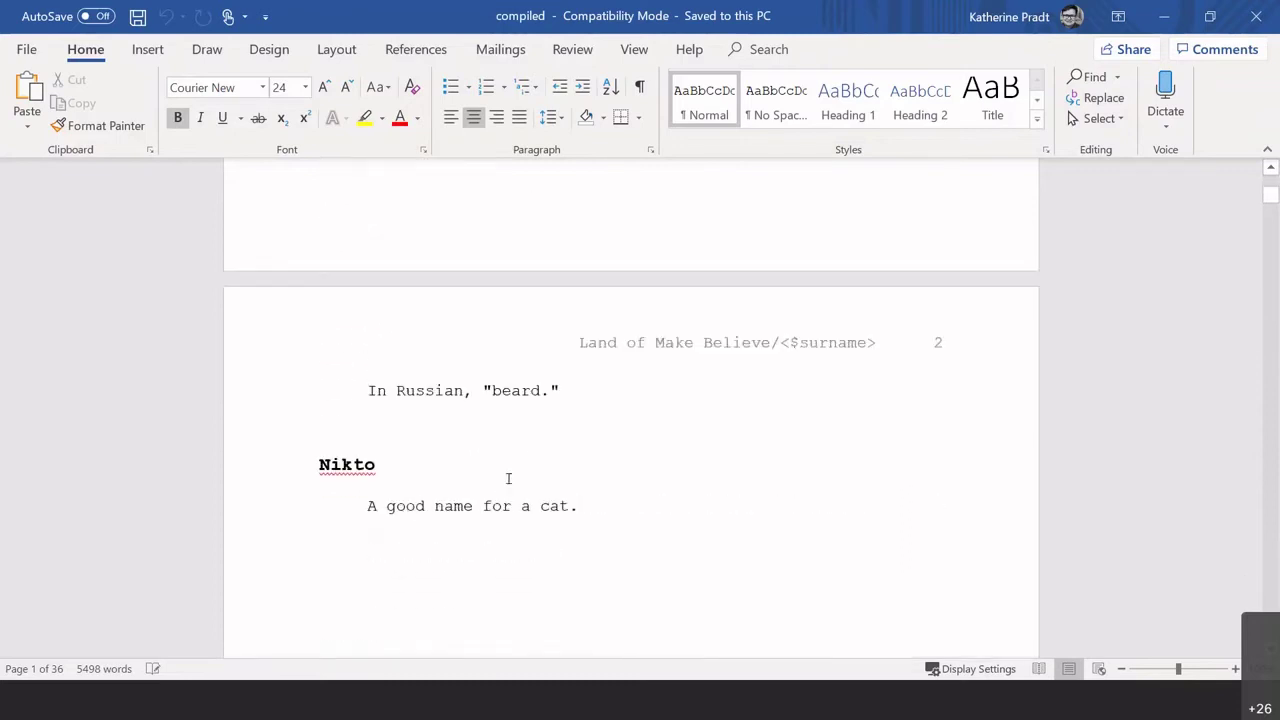
scroll(510, 476, "down", 5)
scroll(510, 475, "down", 4)
scroll(510, 471, "down", 12)
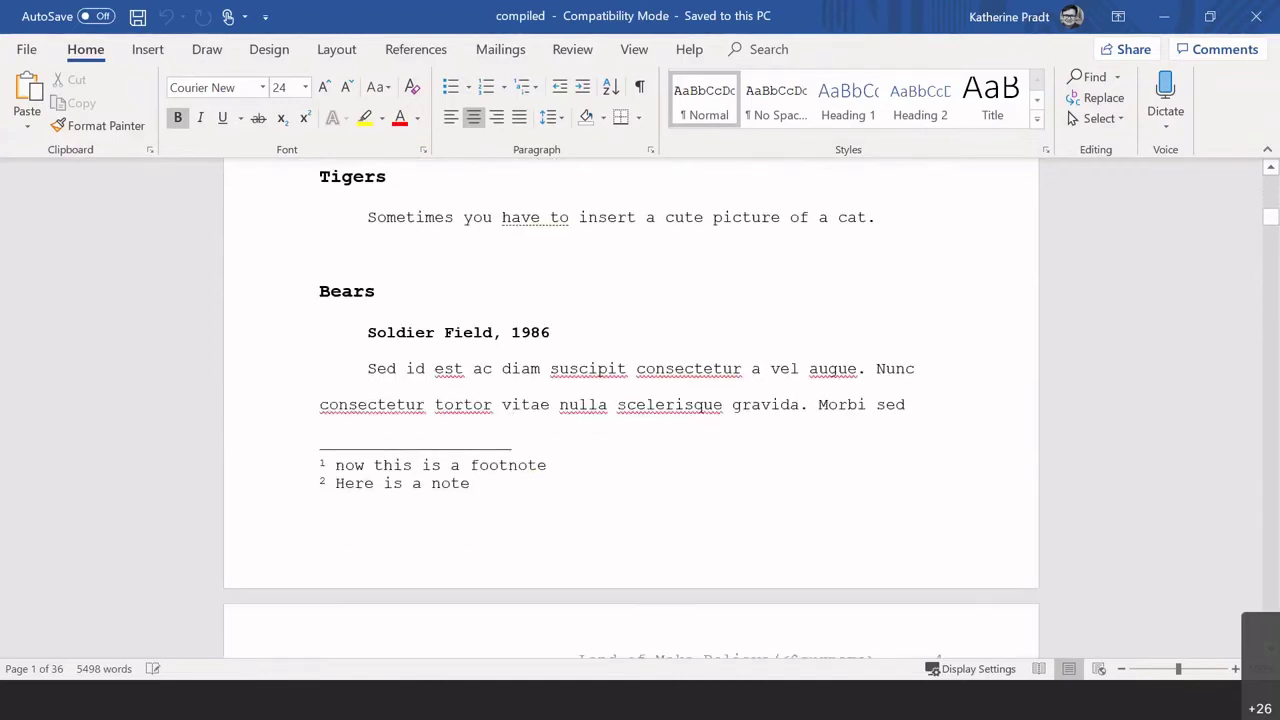
- Look through the rest of the compiled Word document, from the footnotes on the first page through Chapter Two and the following pages
left_click(382, 465)
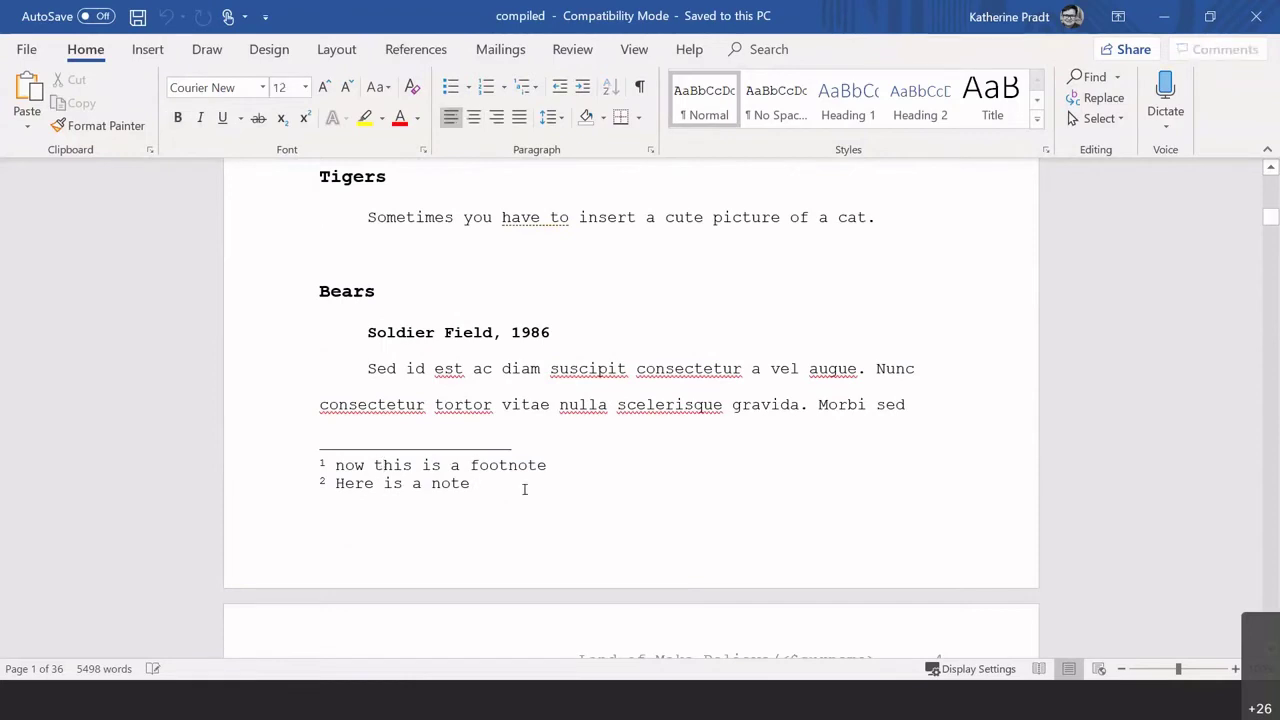
left_click(492, 485)
scroll(600, 466, "down", 5)
scroll(600, 466, "down", 6)
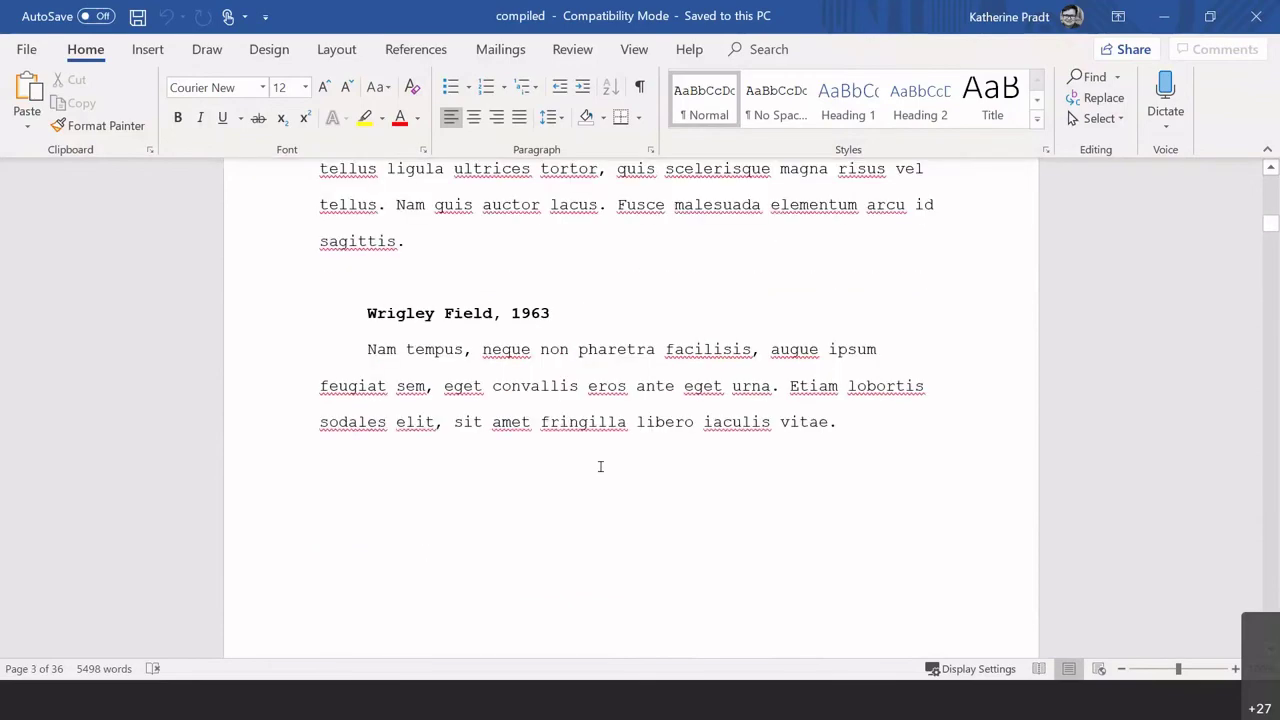
scroll(599, 466, "down", 10)
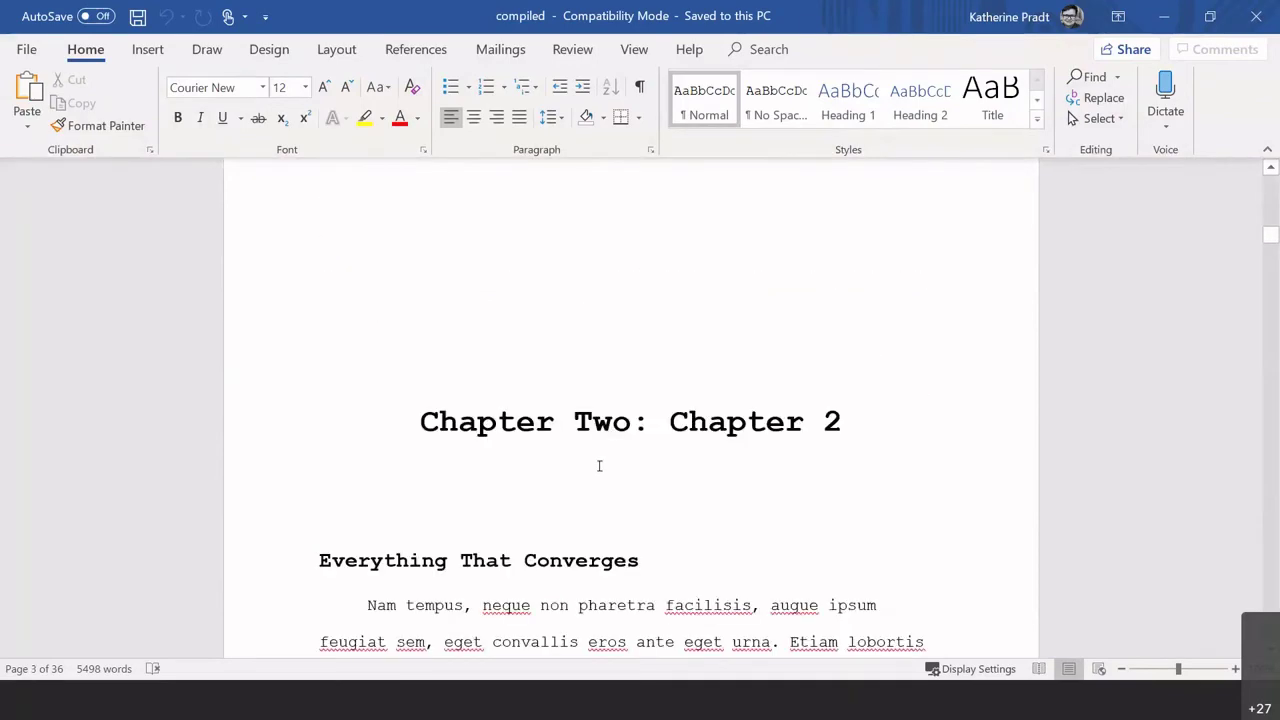
scroll(599, 466, "down", 10)
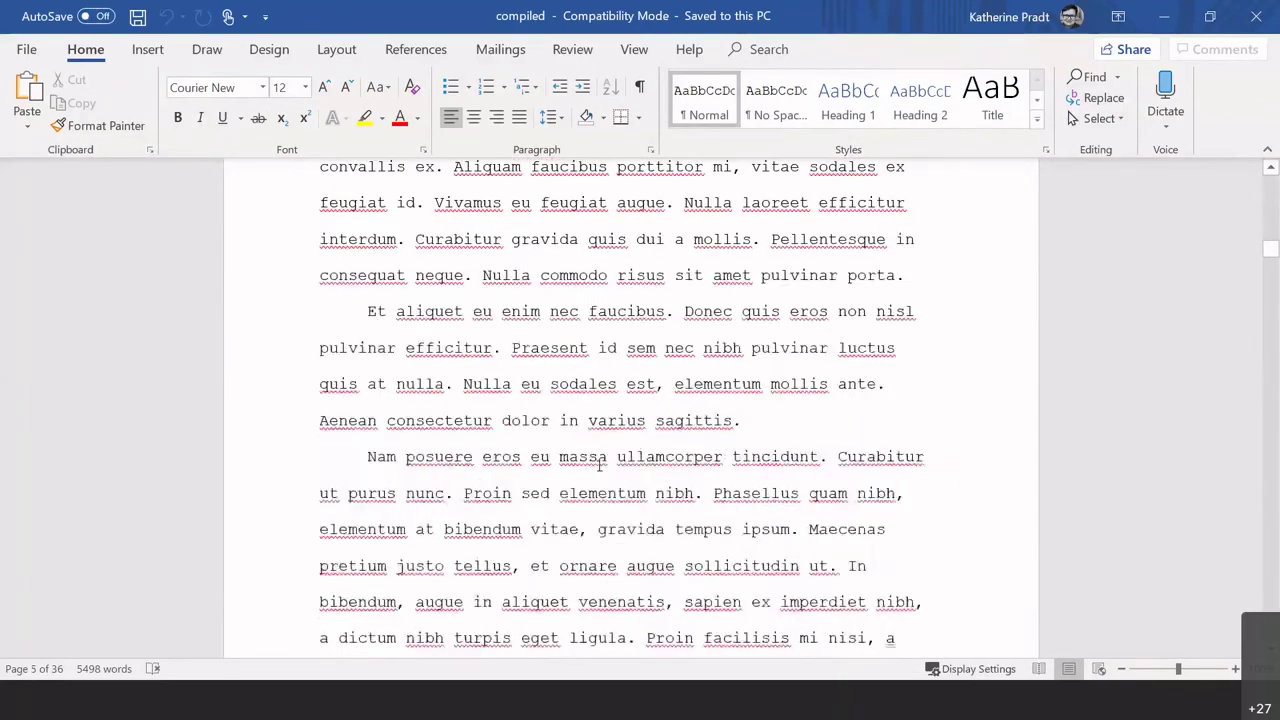
scroll(600, 466, "down", 10)
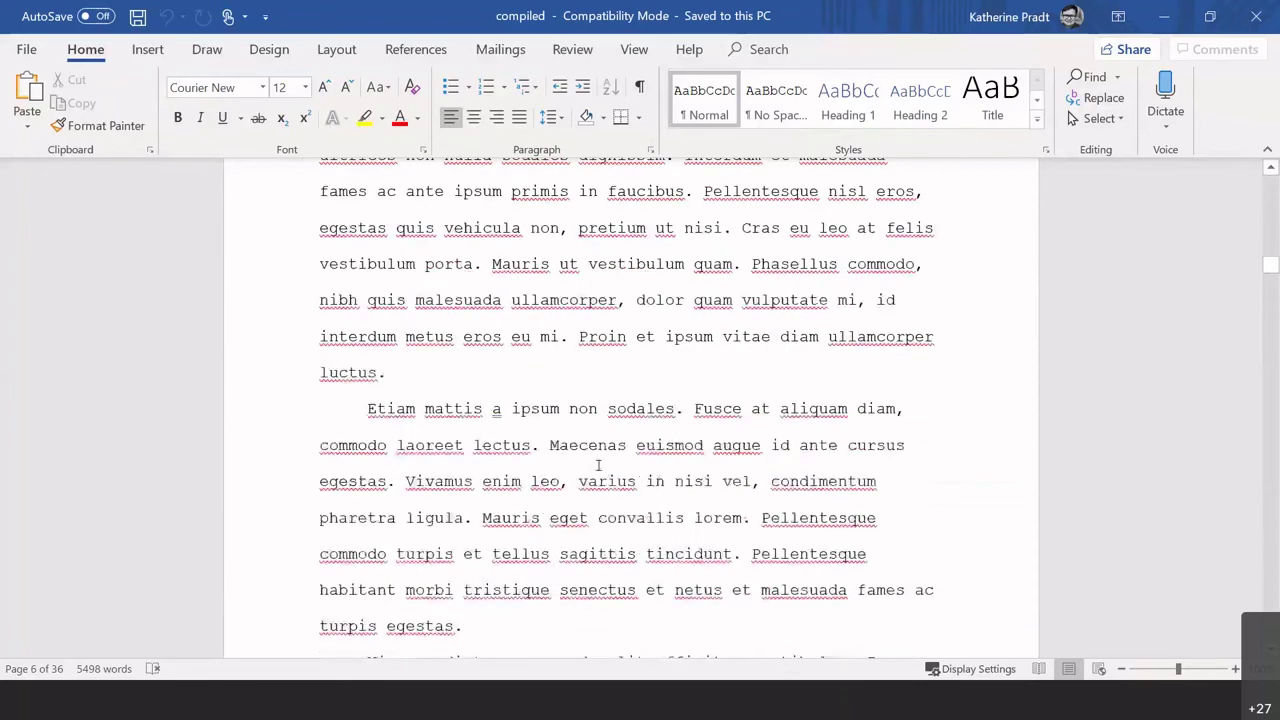
scroll(599, 466, "down", 10)
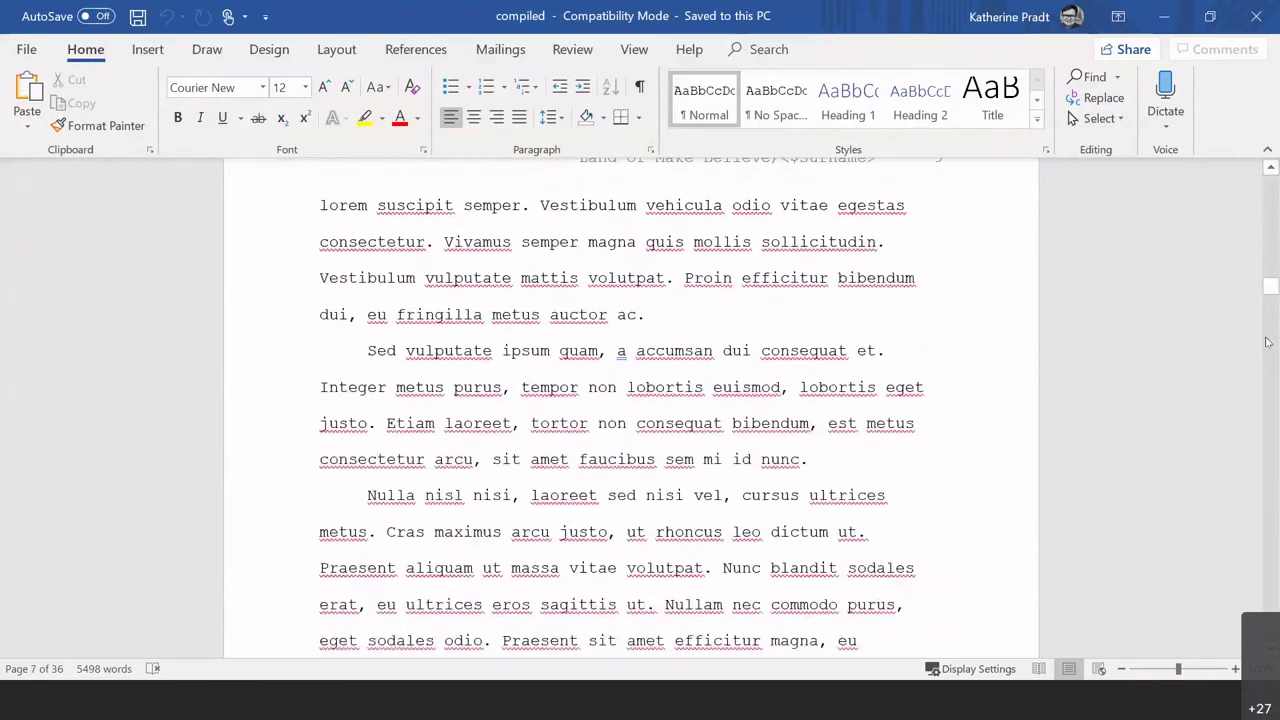
left_click_drag(1270, 288, 1258, 362)
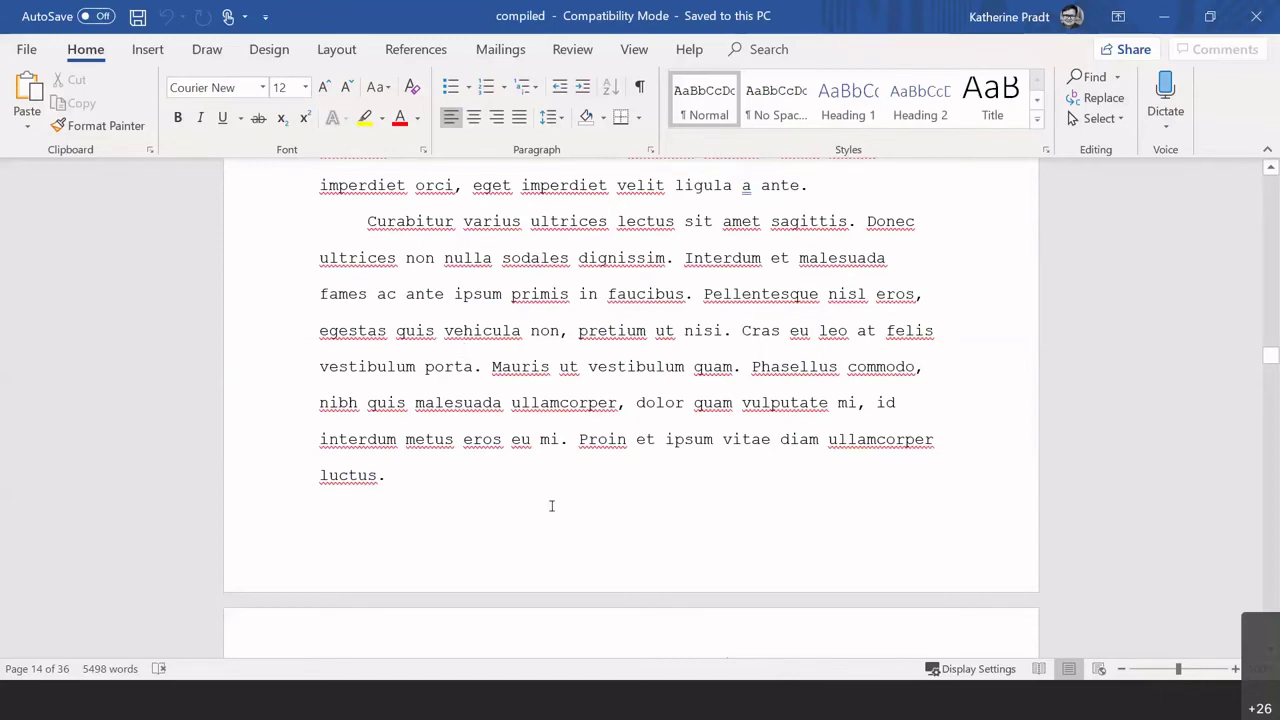
scroll(550, 508, "down", 4)
scroll(544, 513, "down", 5)
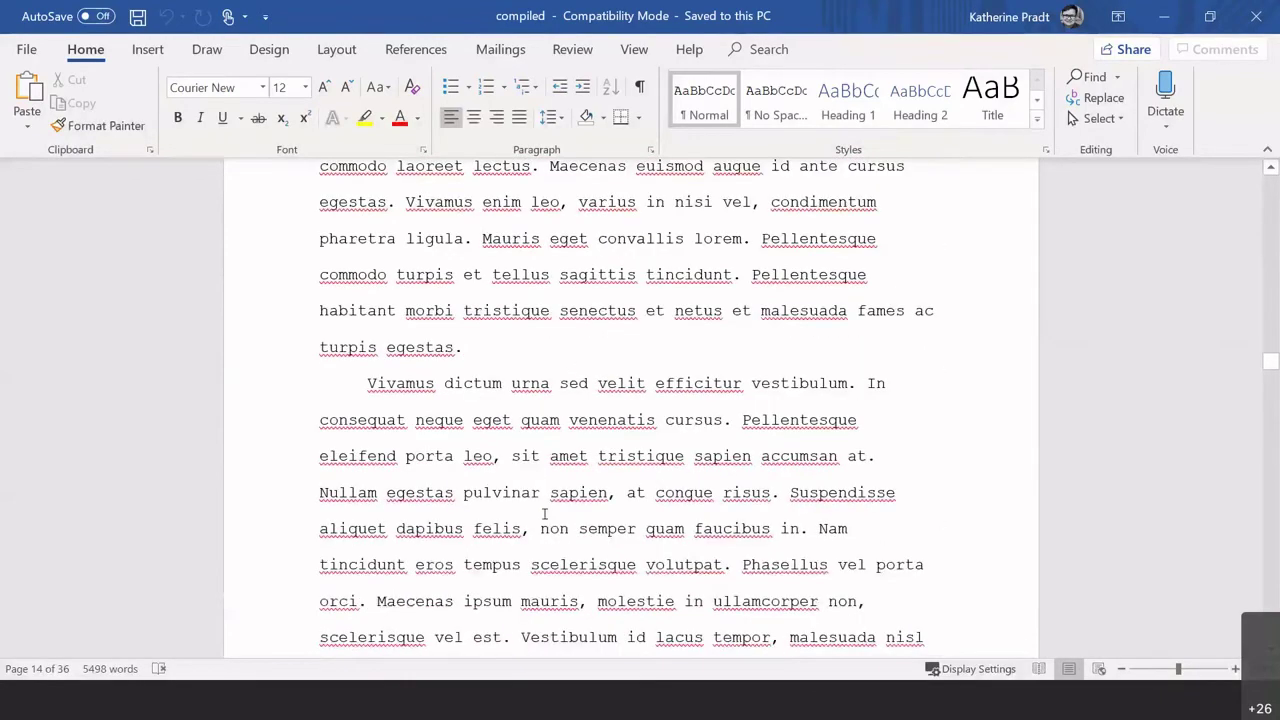
scroll(545, 510, "down", 1)
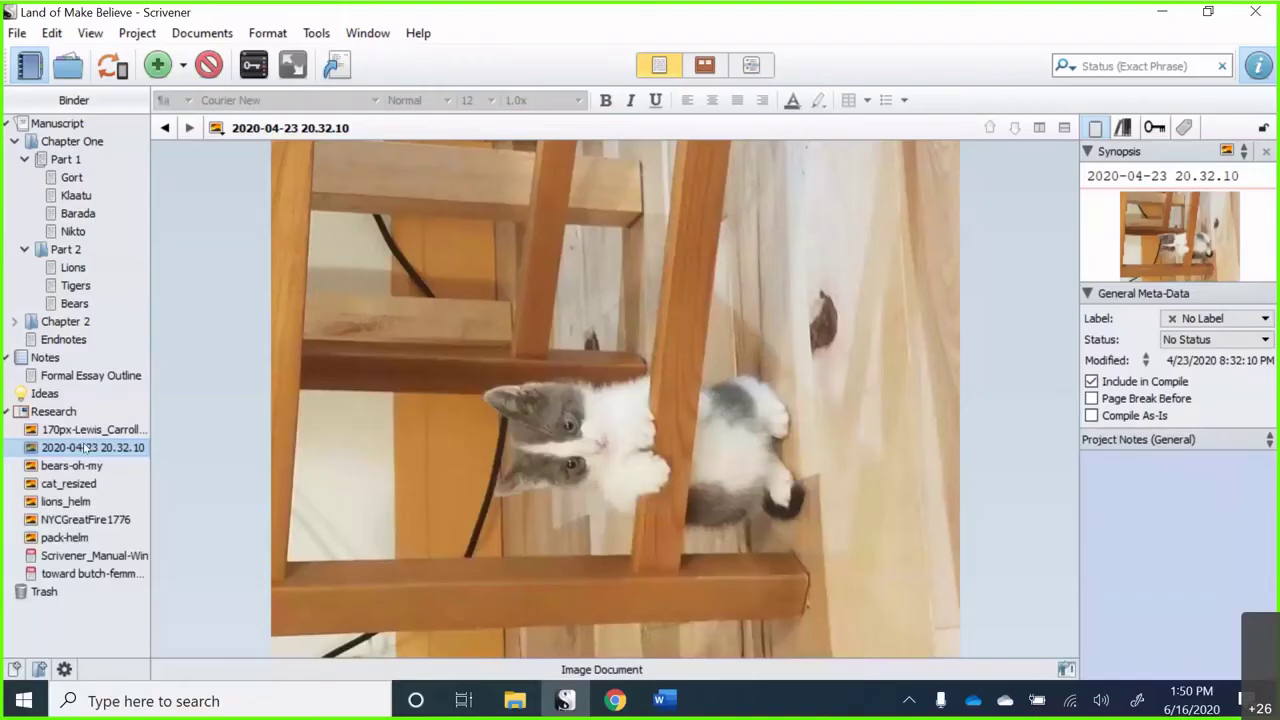
- Switch to Scrivener and check the file export options and locations for the bears-oh-my image, leaving without exporting
key("Down")
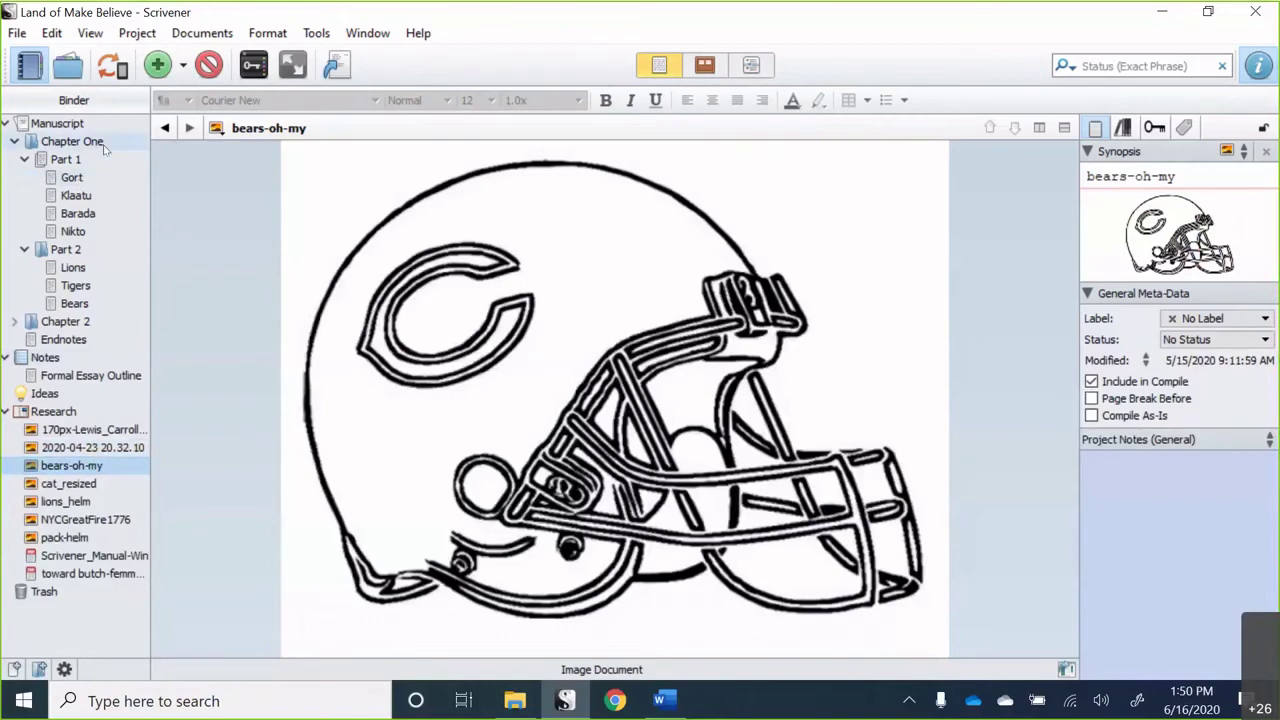
left_click(17, 33)
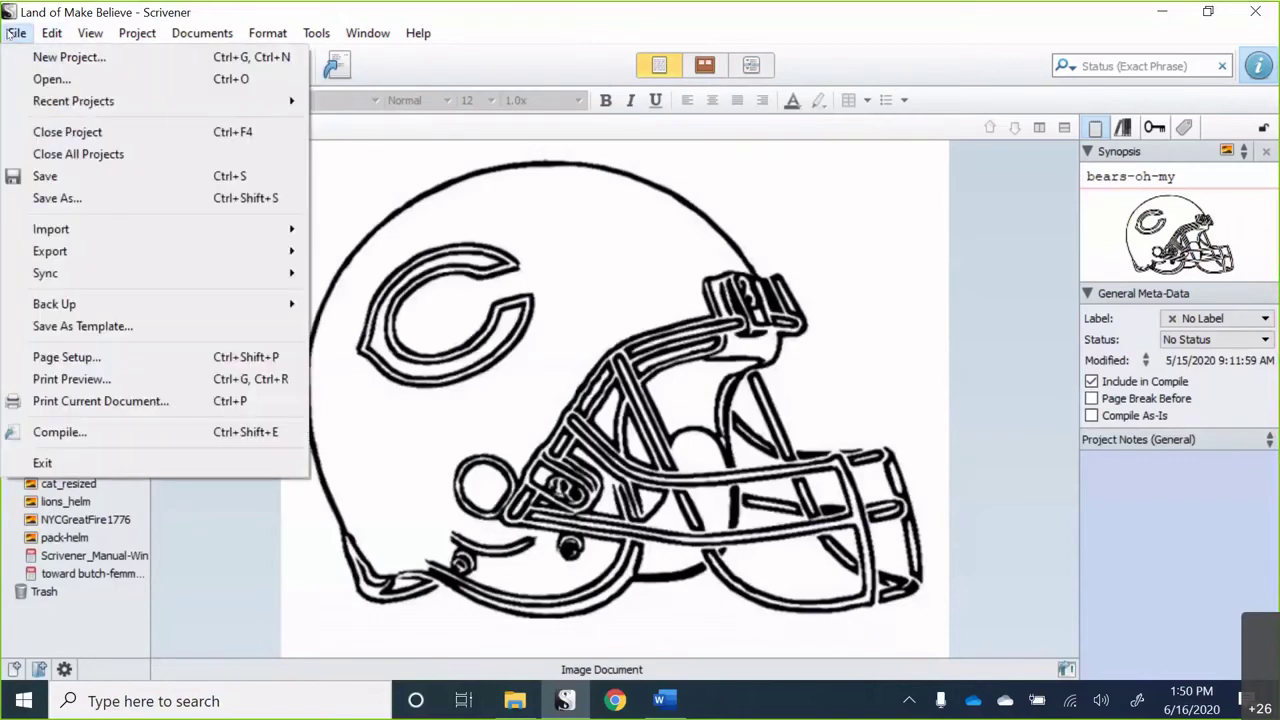
mouse_move(40, 251)
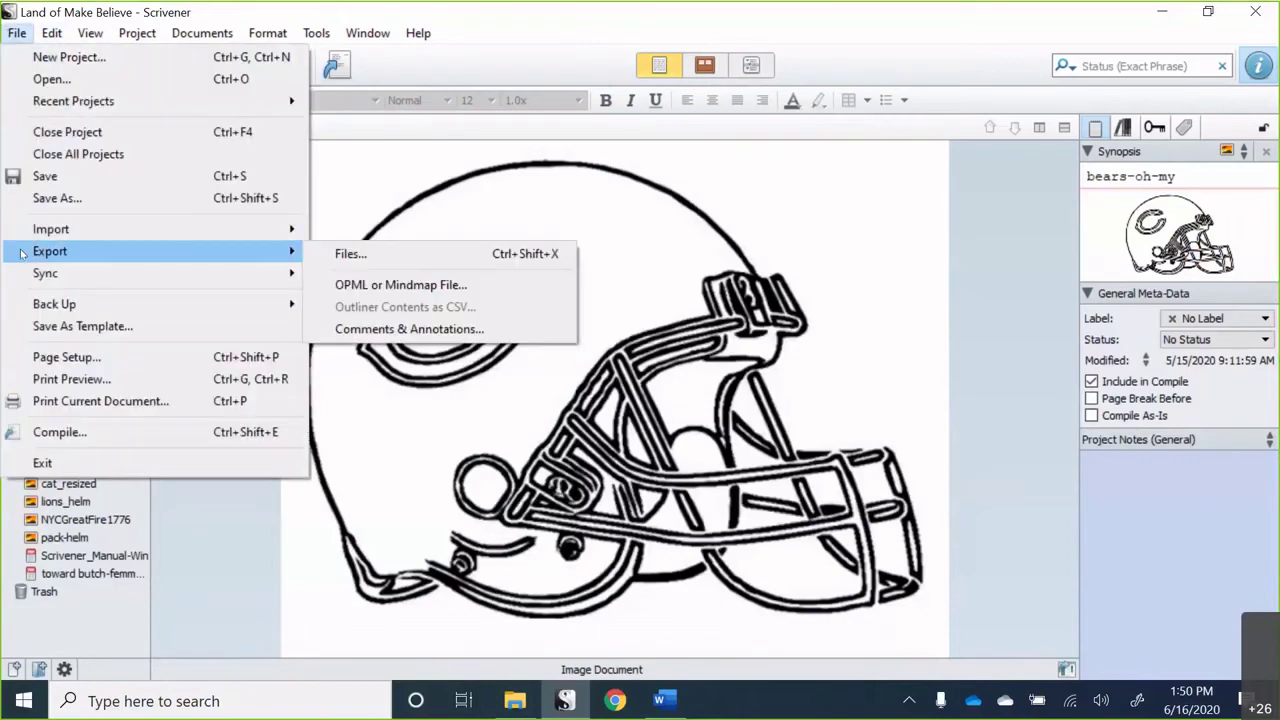
left_click(390, 257)
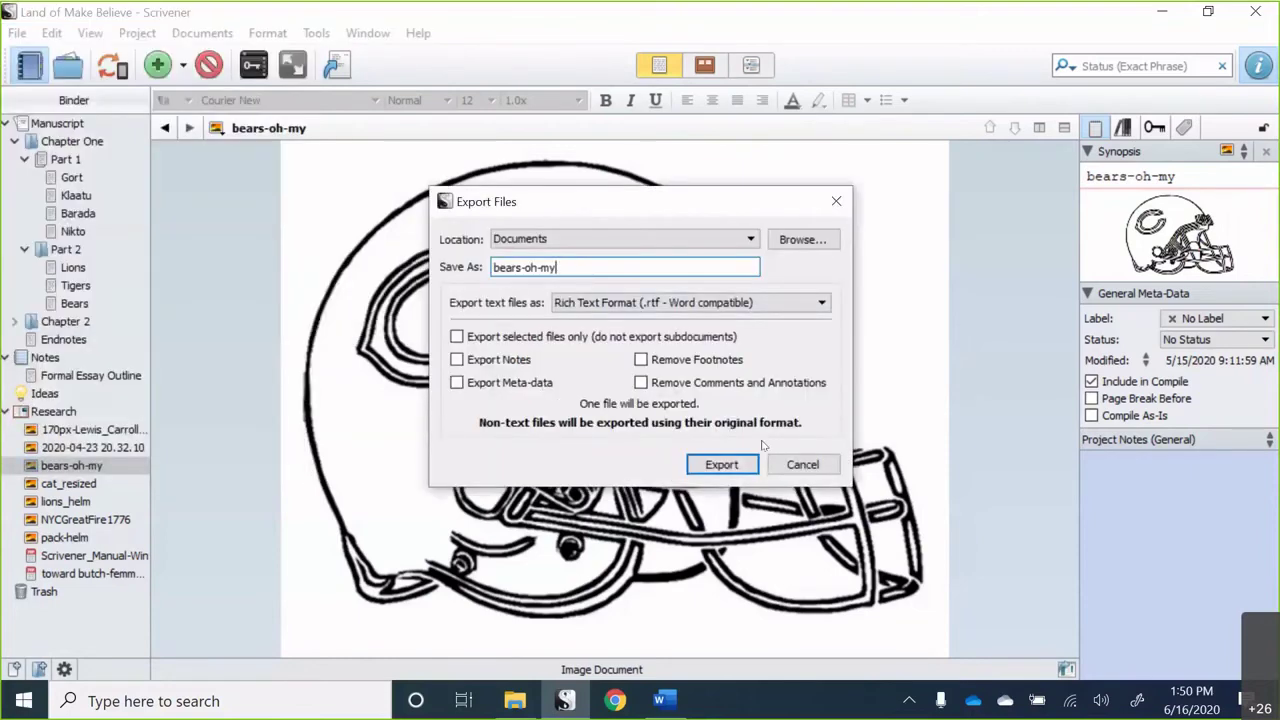
left_click(750, 240)
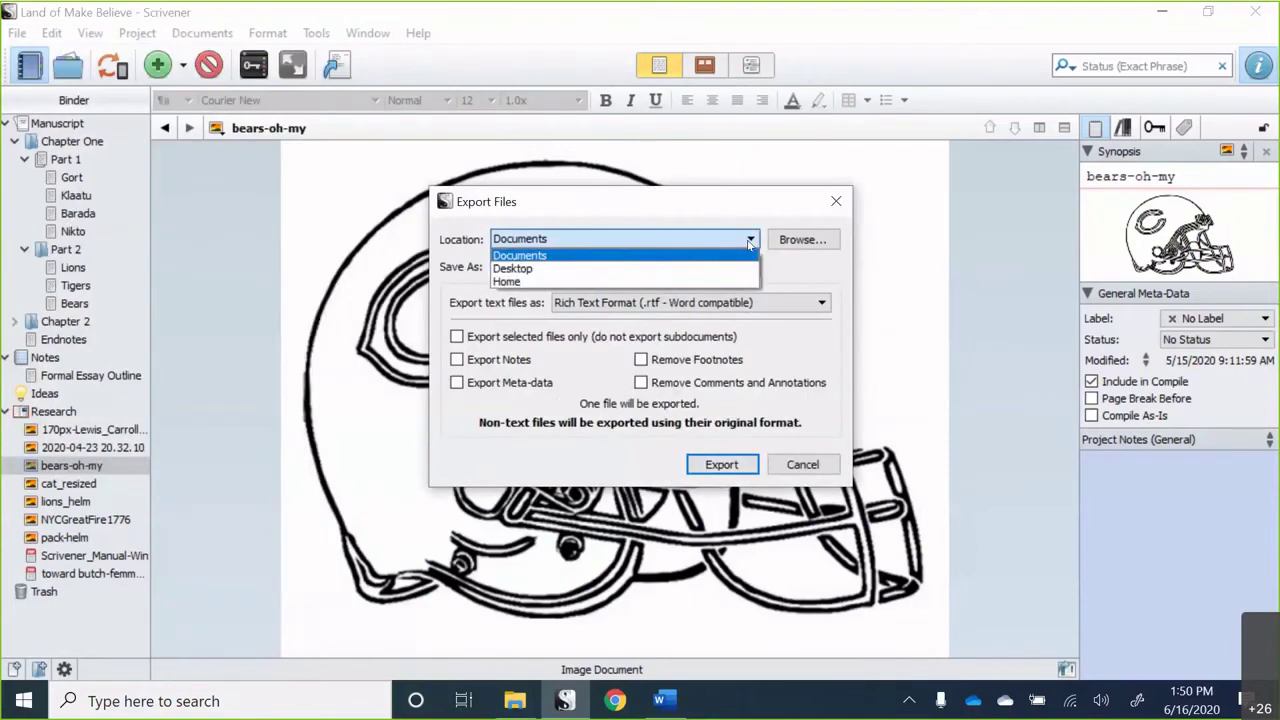
left_click(637, 282)
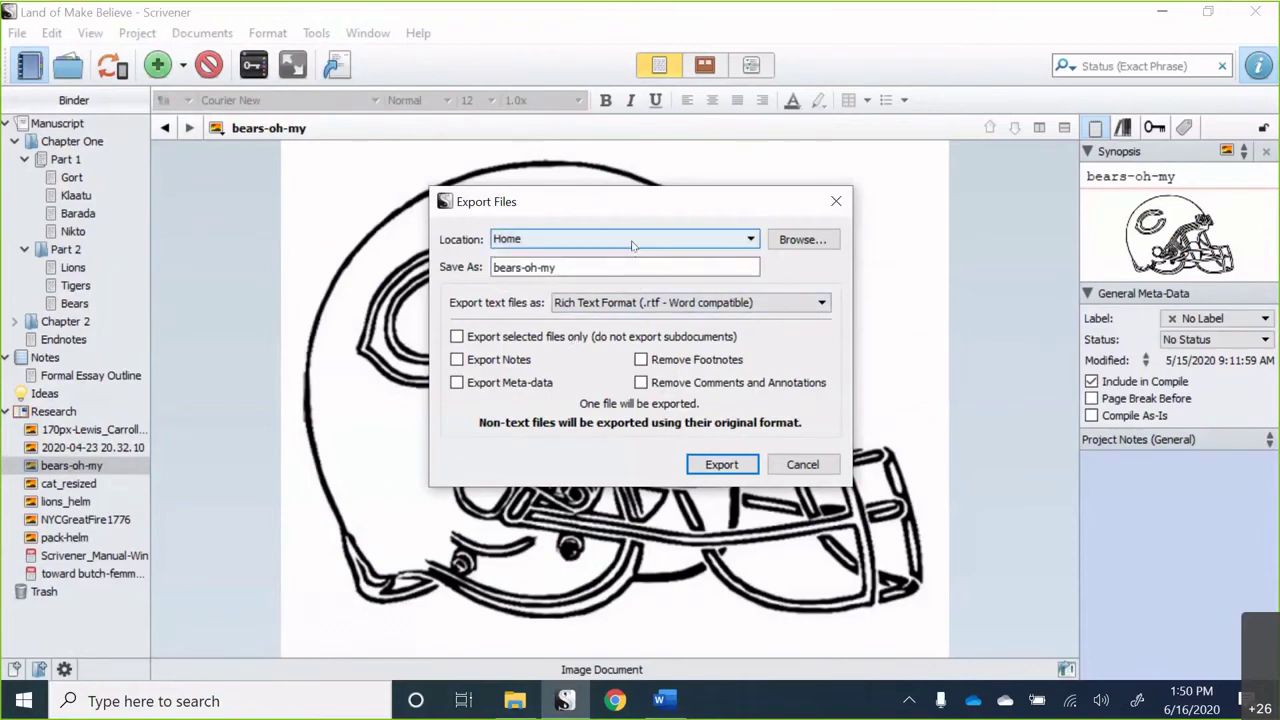
left_click(634, 242)
left_click(666, 256)
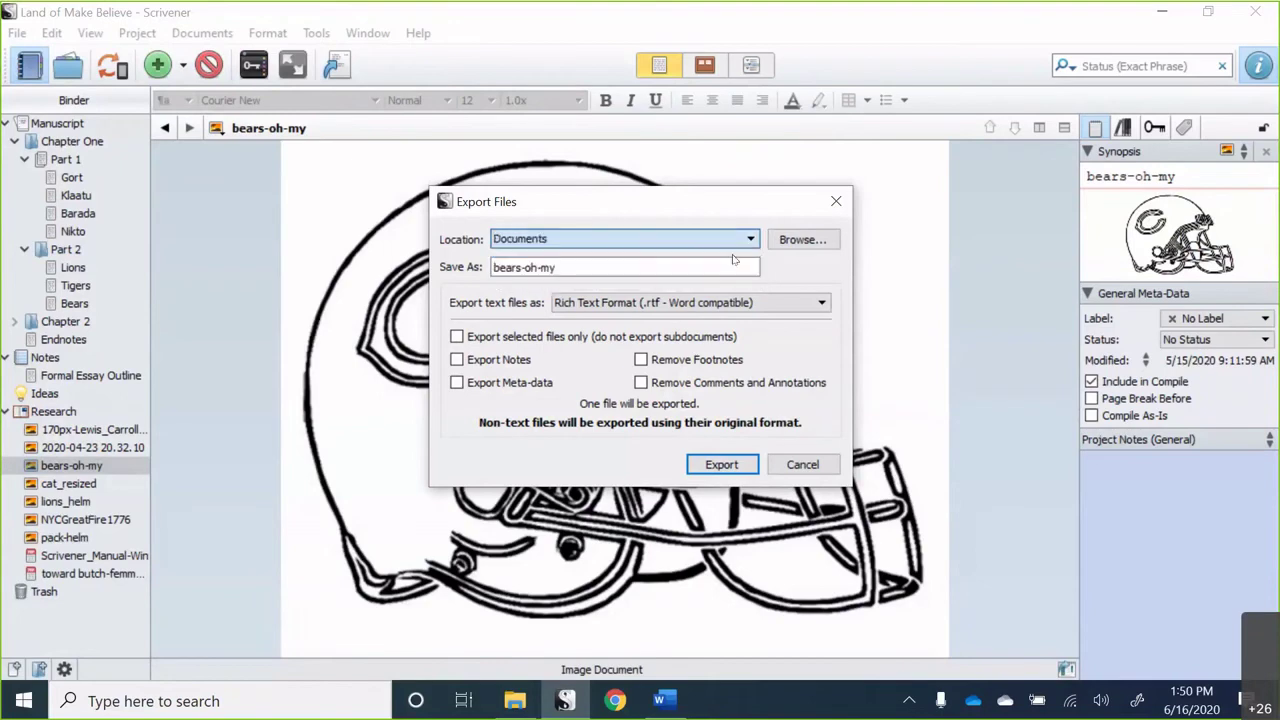
left_click(789, 471)
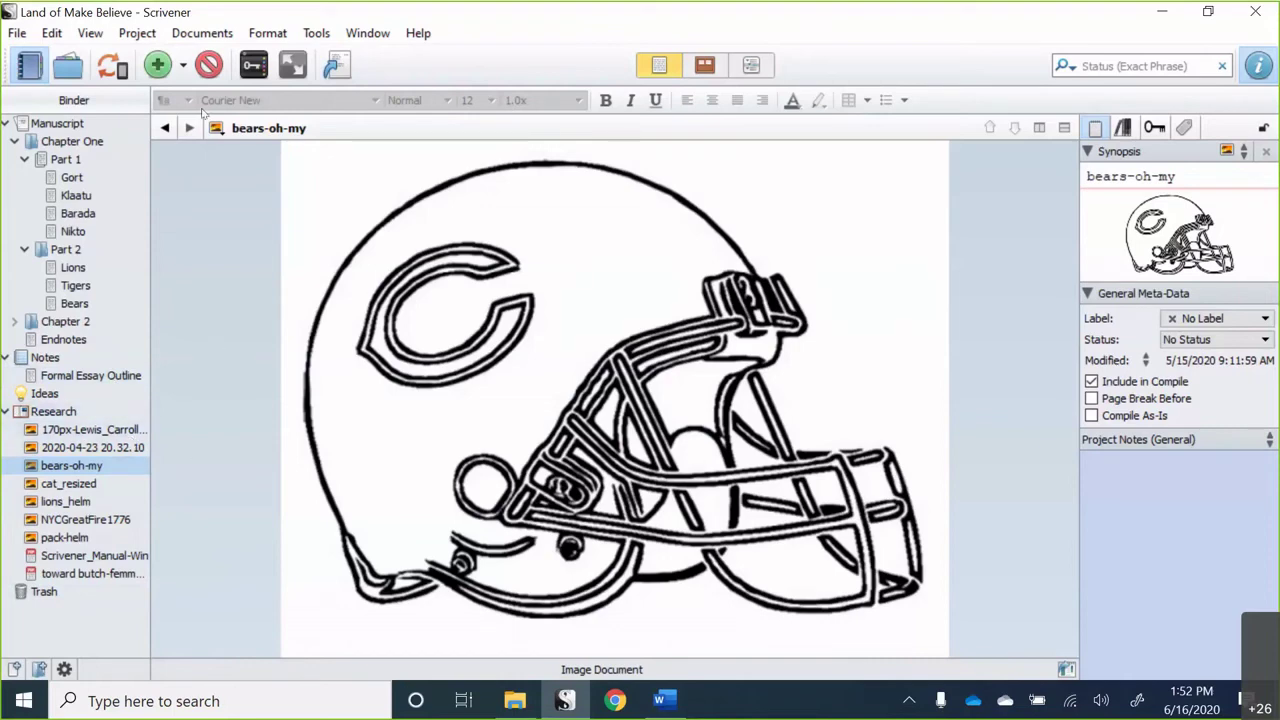
- Open the Lions document and search the project by status for Done
left_click(74, 268)
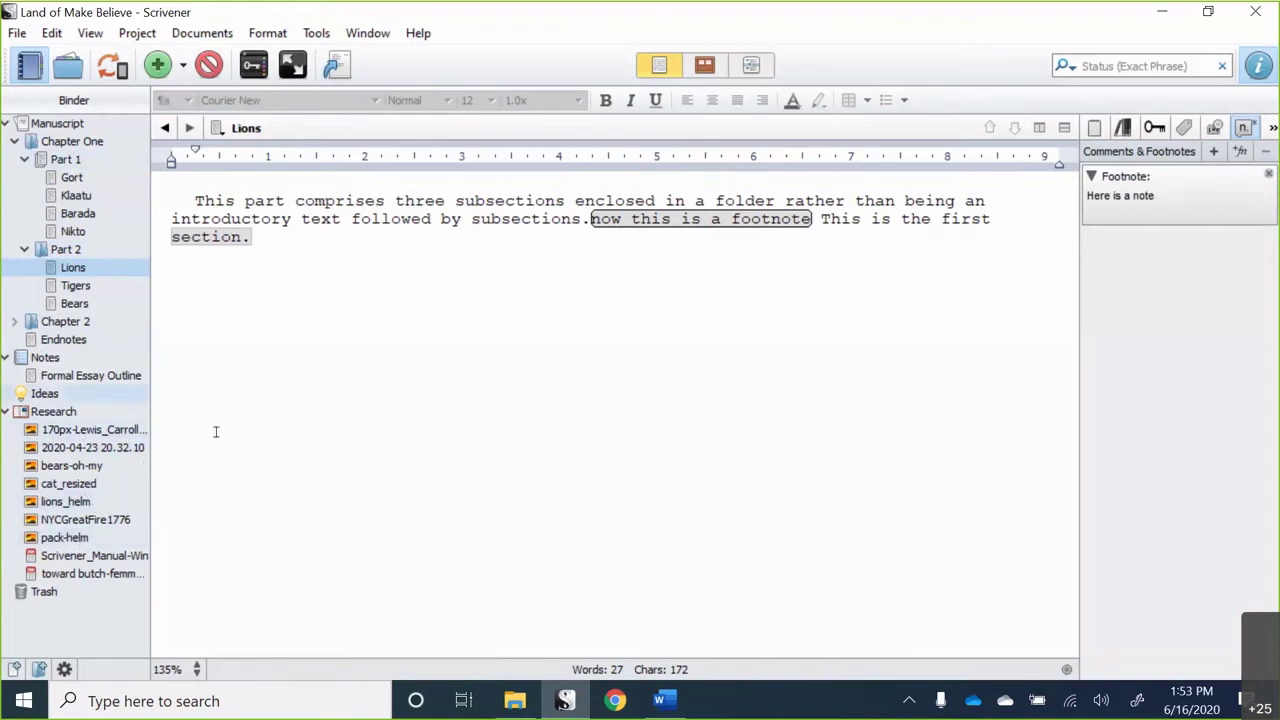
left_click(200, 405)
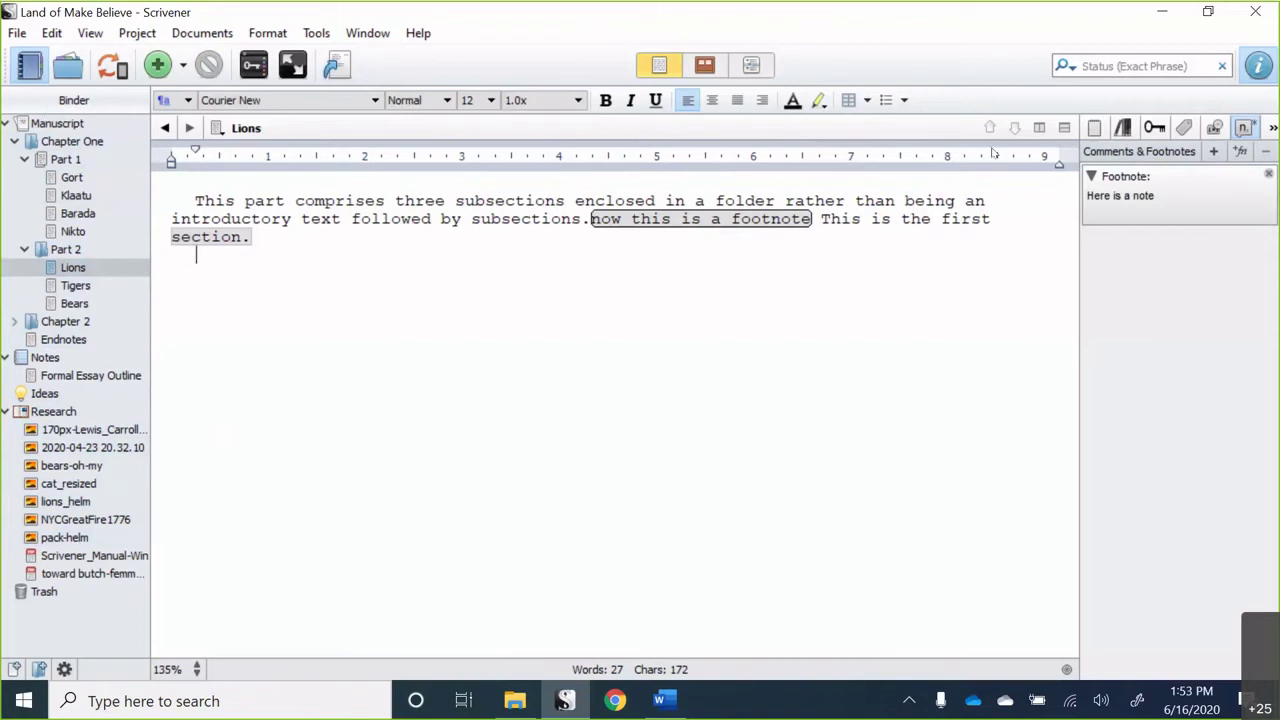
left_click(1097, 65)
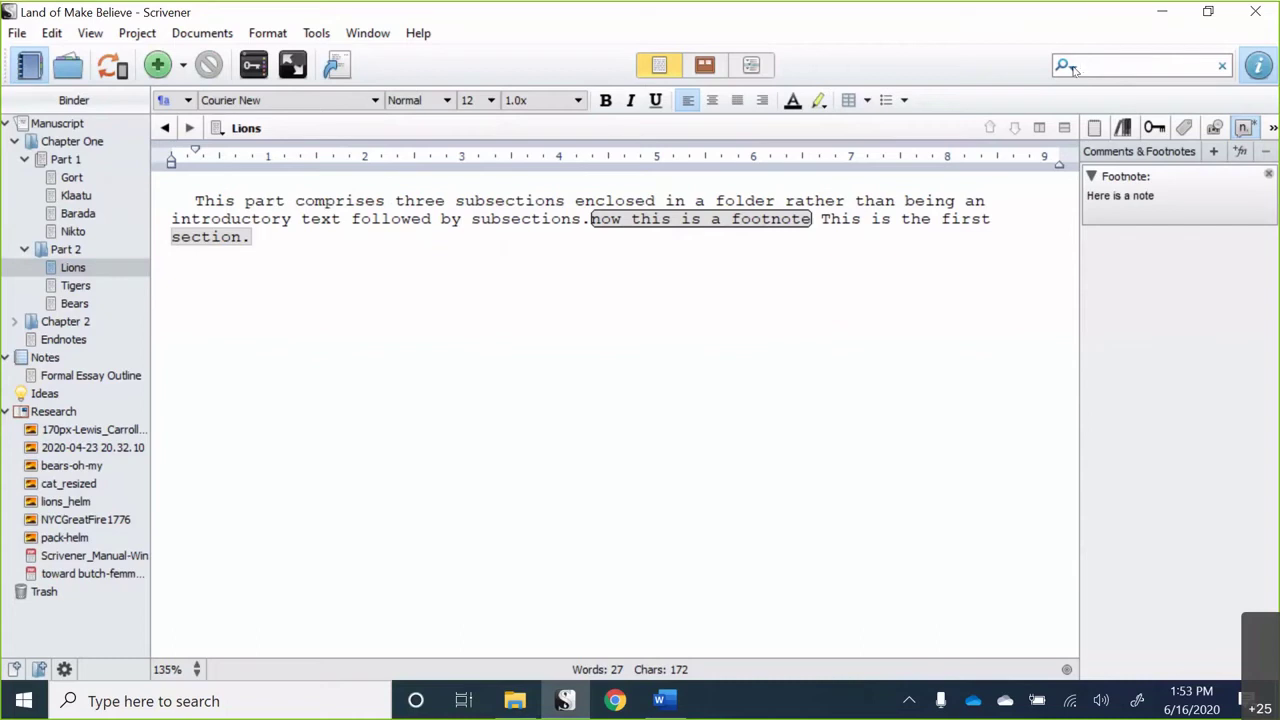
left_click(1066, 66)
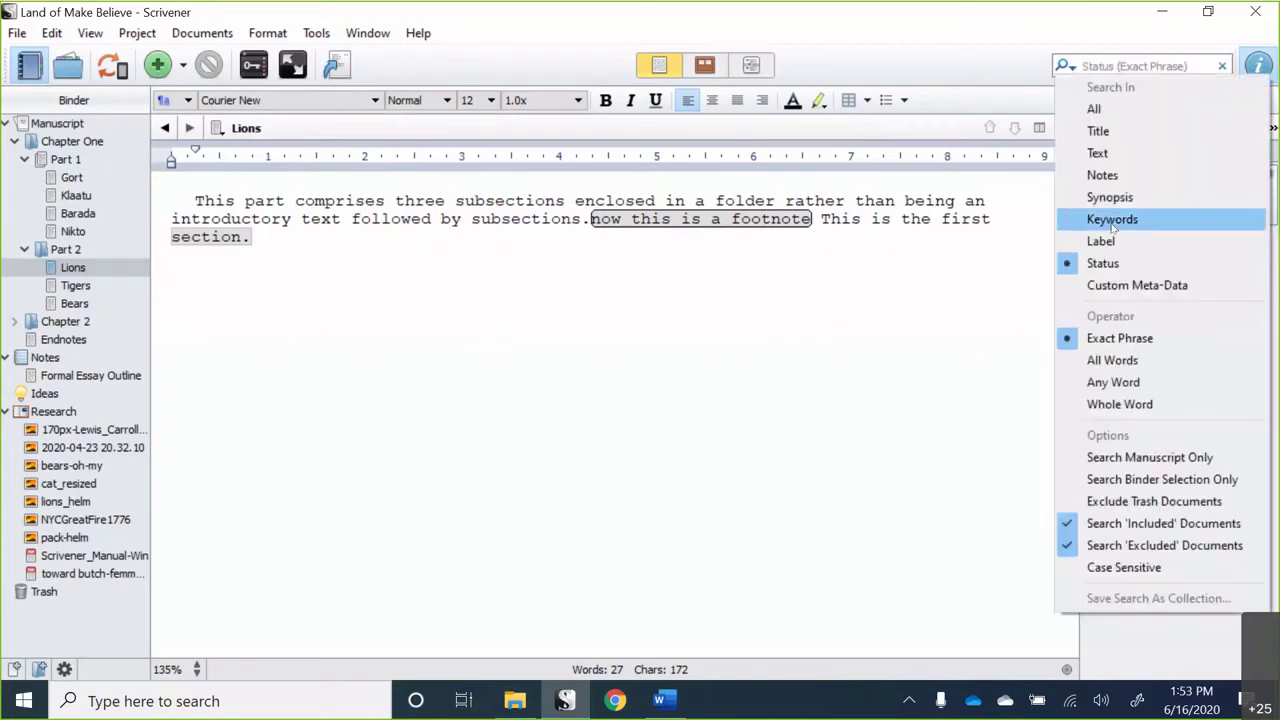
left_click(1104, 64)
type("Done")
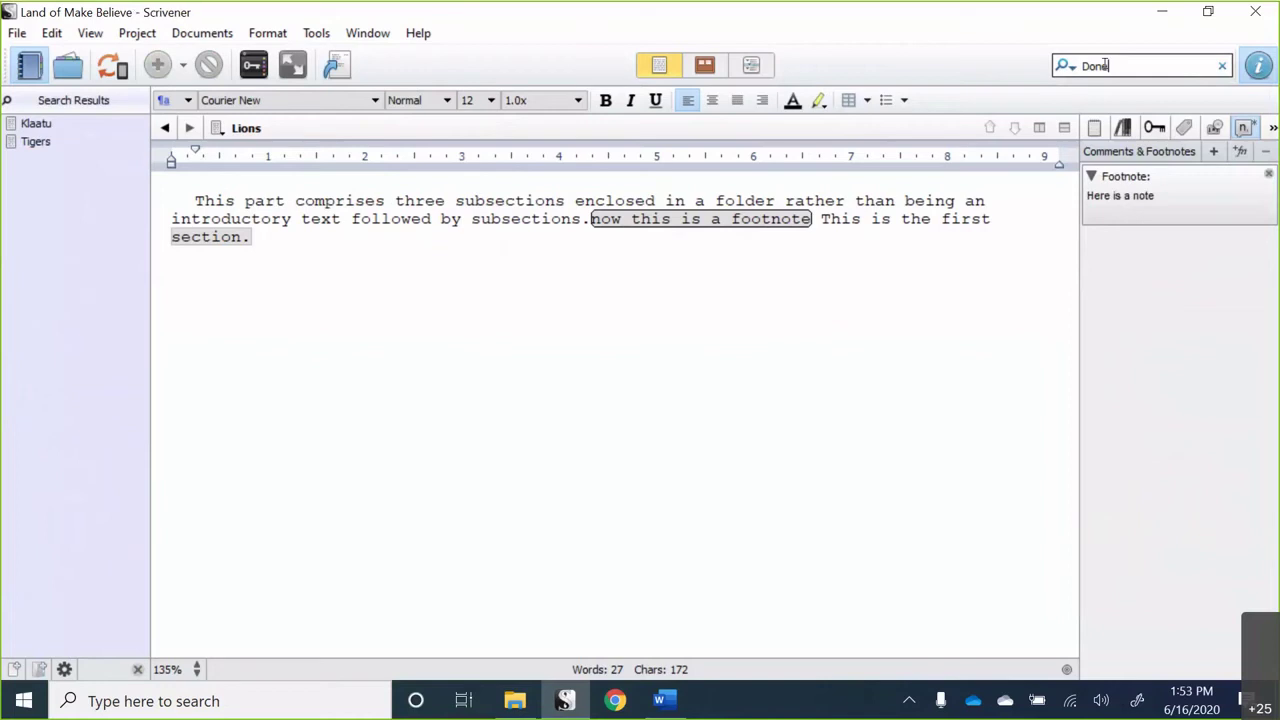
- View the Klaatu and Tigers documents from the search results, and clear the search
left_click(67, 124)
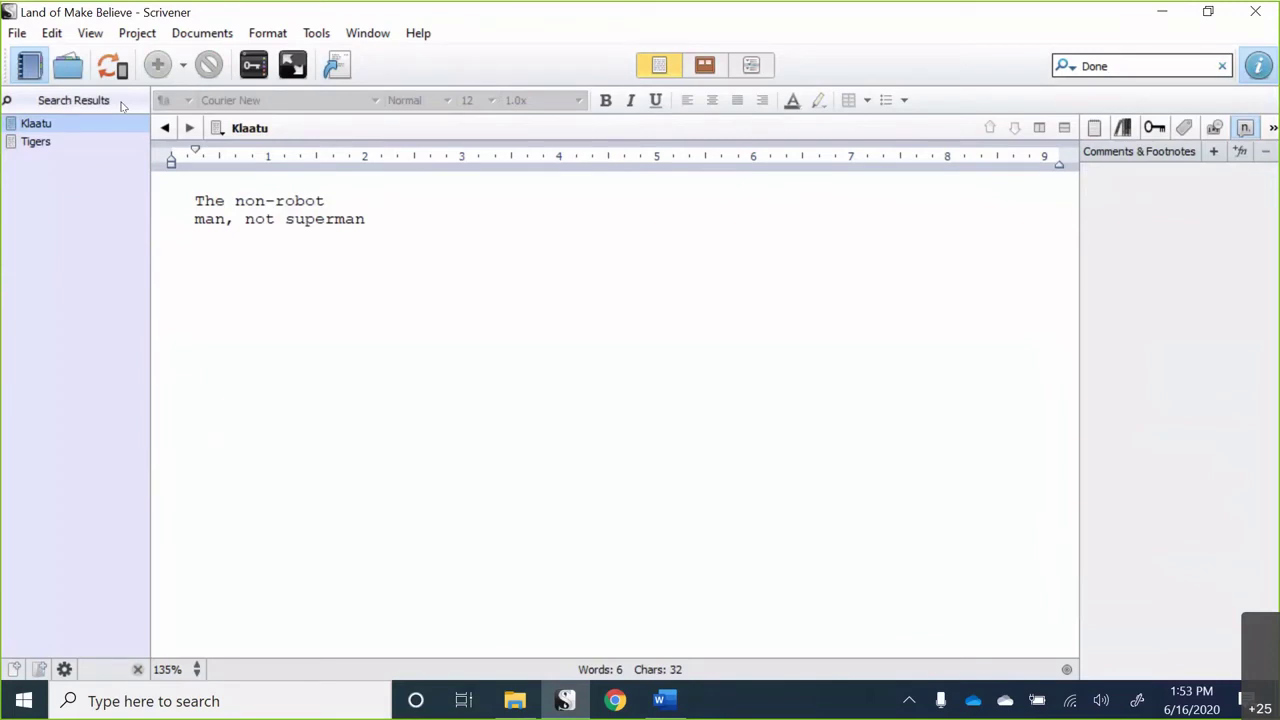
left_click(68, 140)
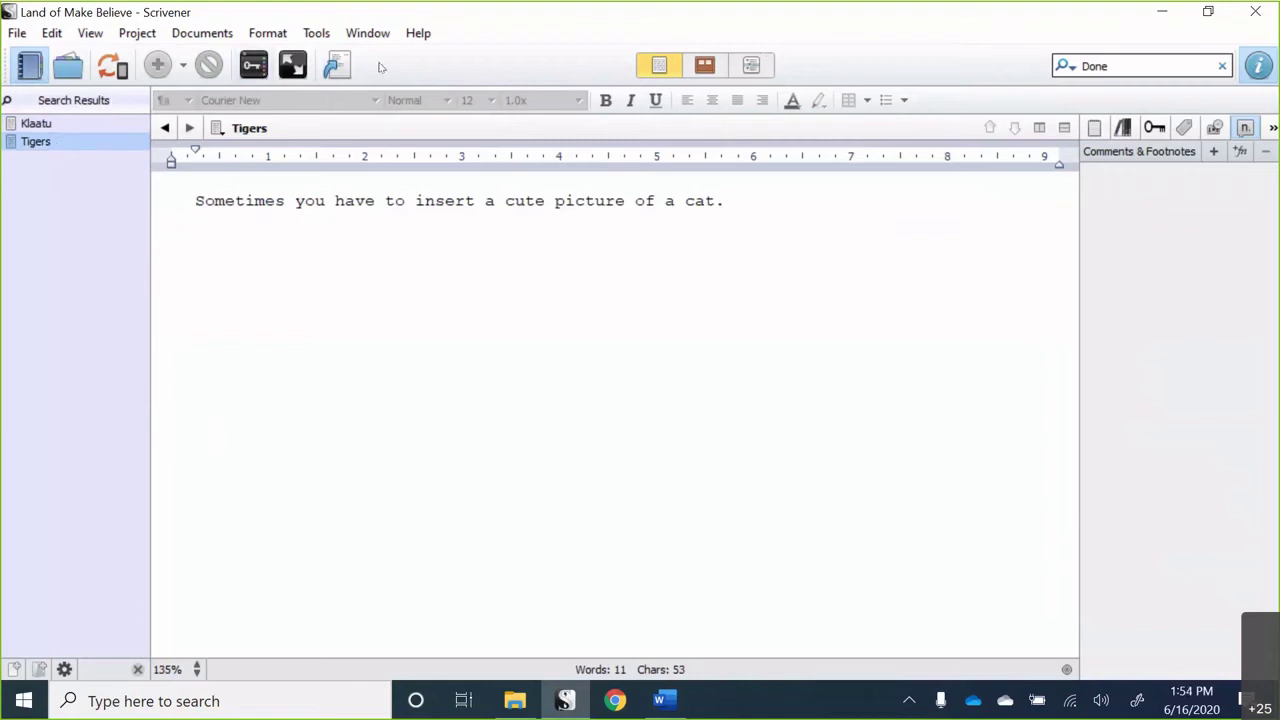
left_click(1224, 67)
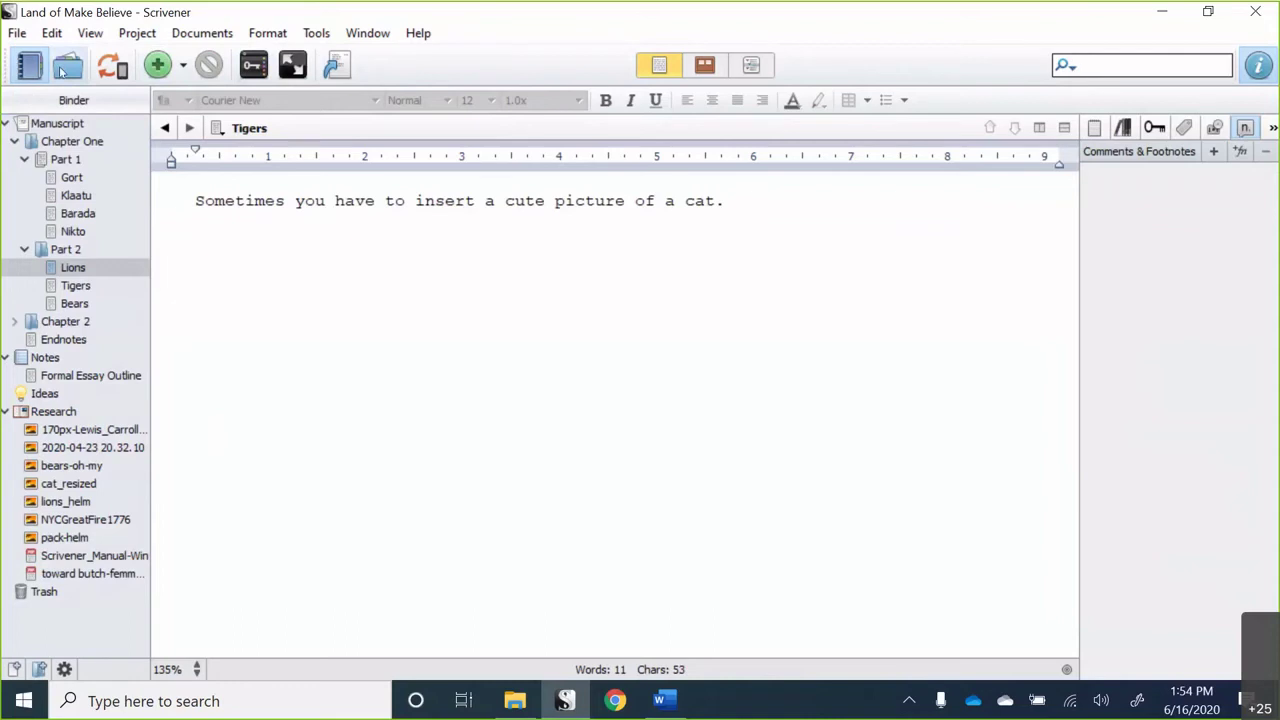
- Show the project's collections, view the Search Results collection and return to the Binder
left_click(67, 68)
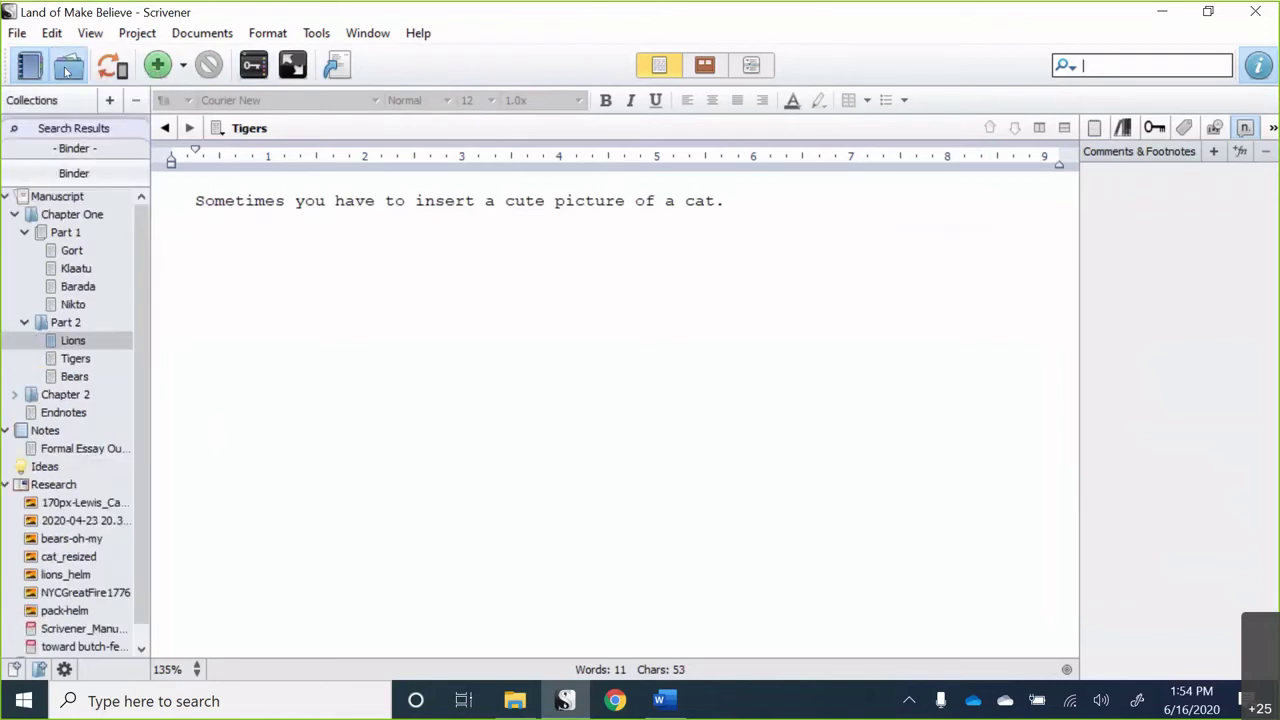
left_click(82, 132)
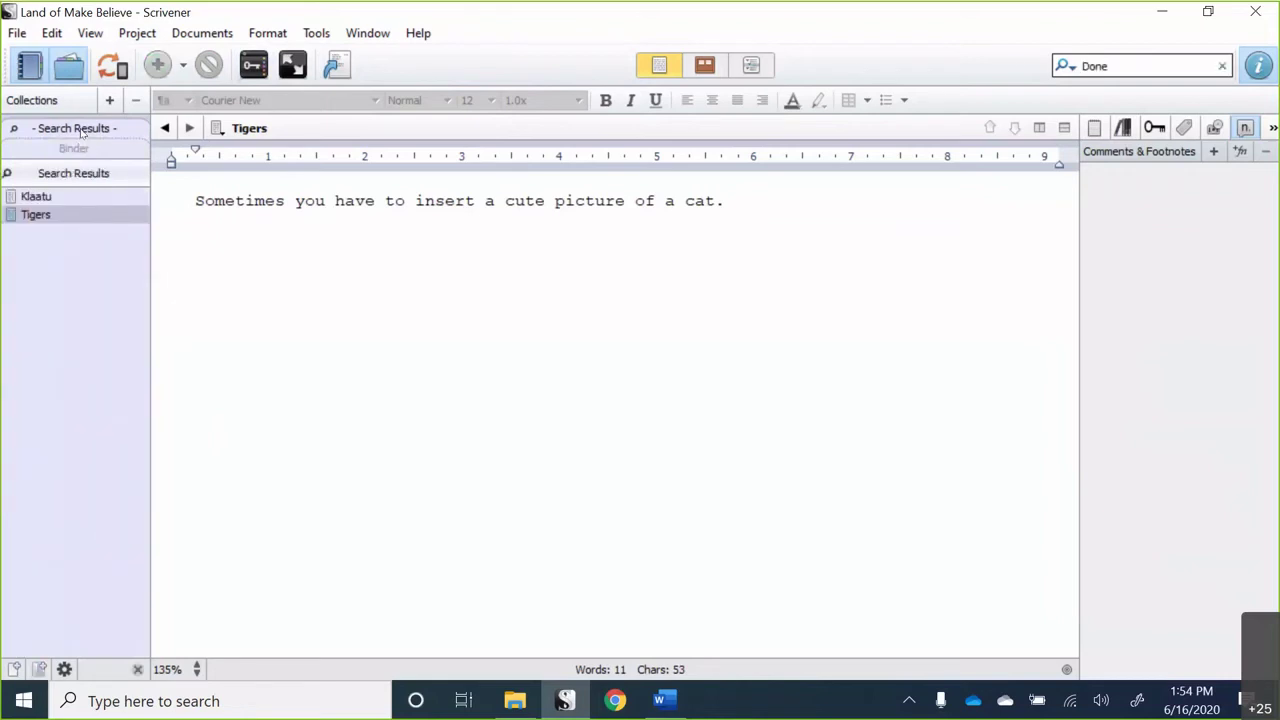
left_click(73, 148)
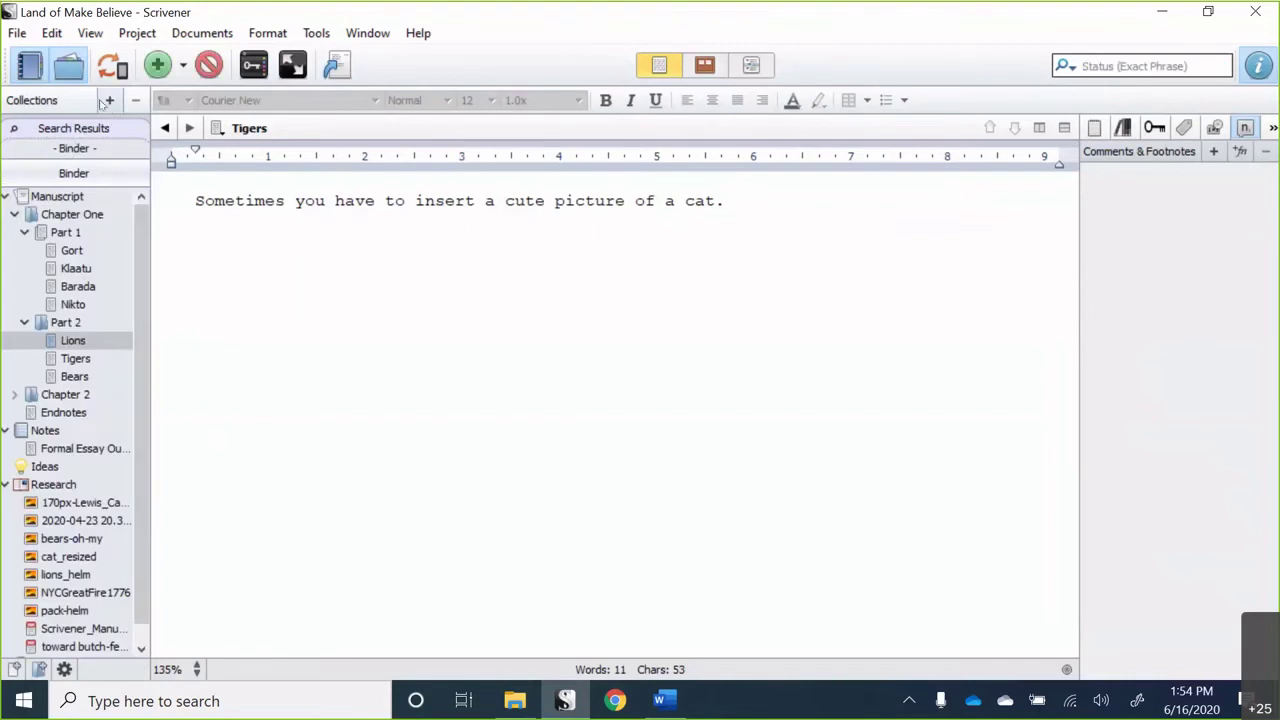
- Create a new collection named Photos and remove the Lions document from it
left_click(109, 101)
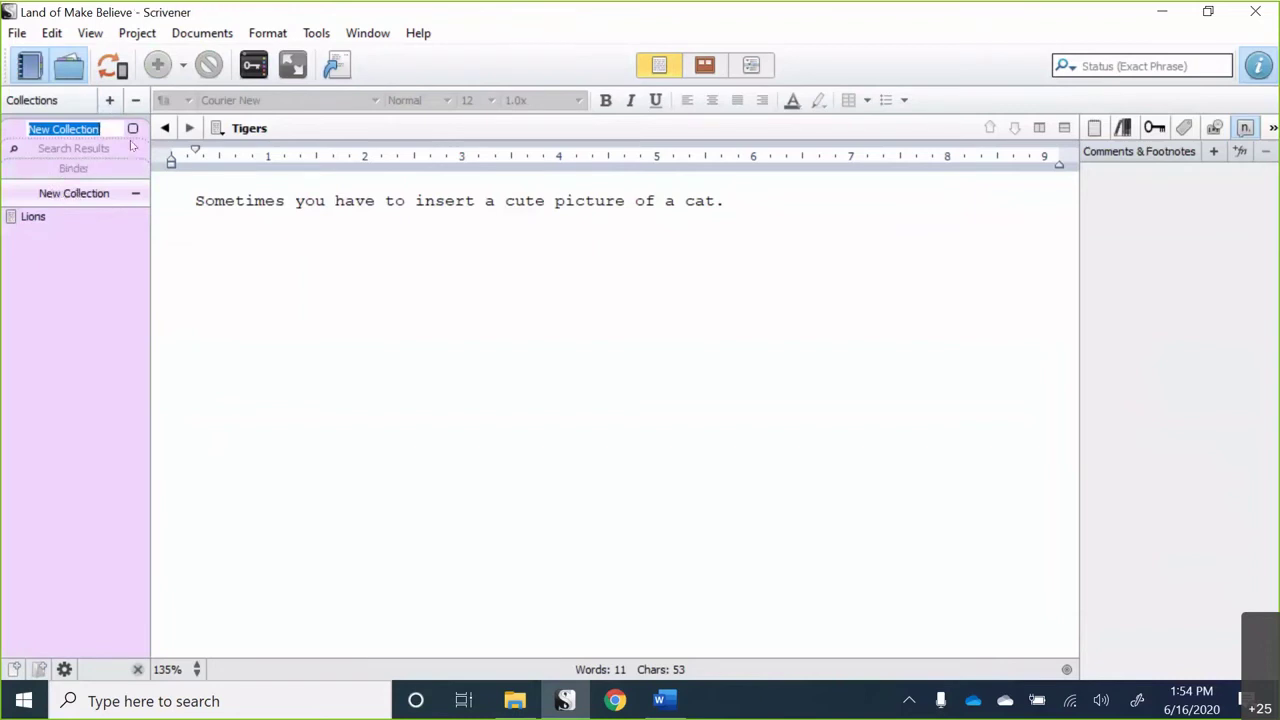
type("Photos")
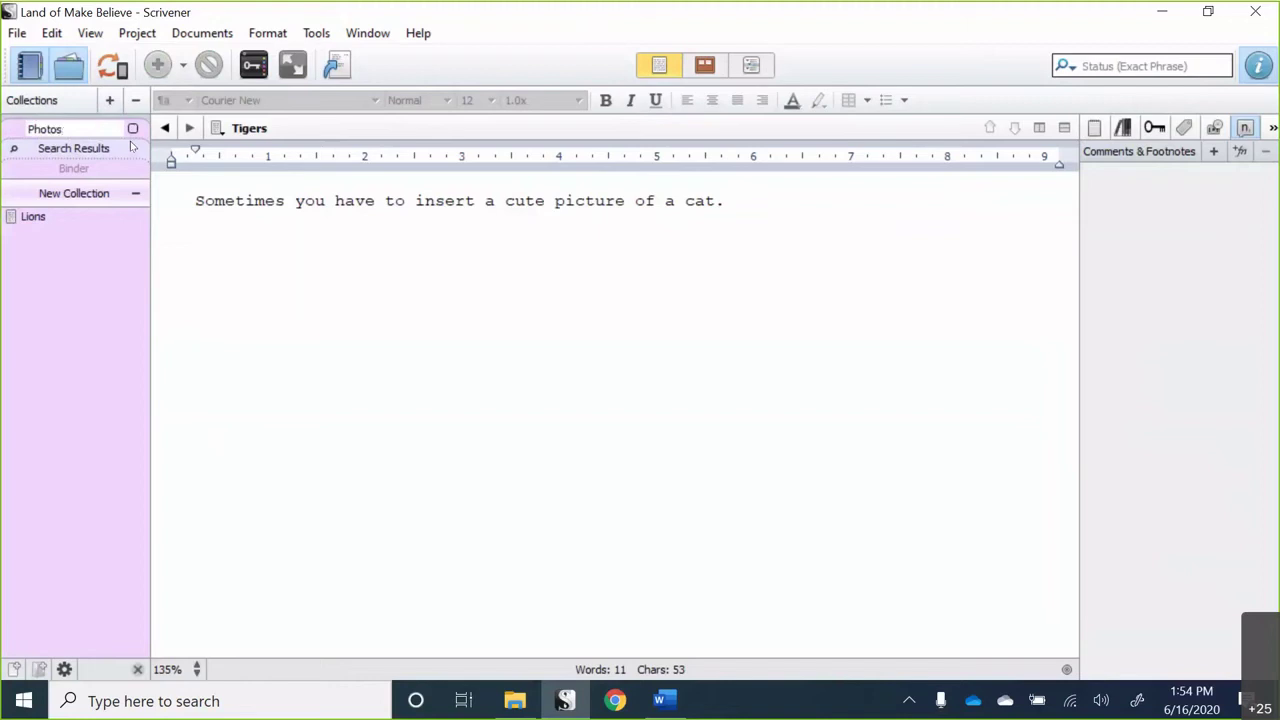
key("Return")
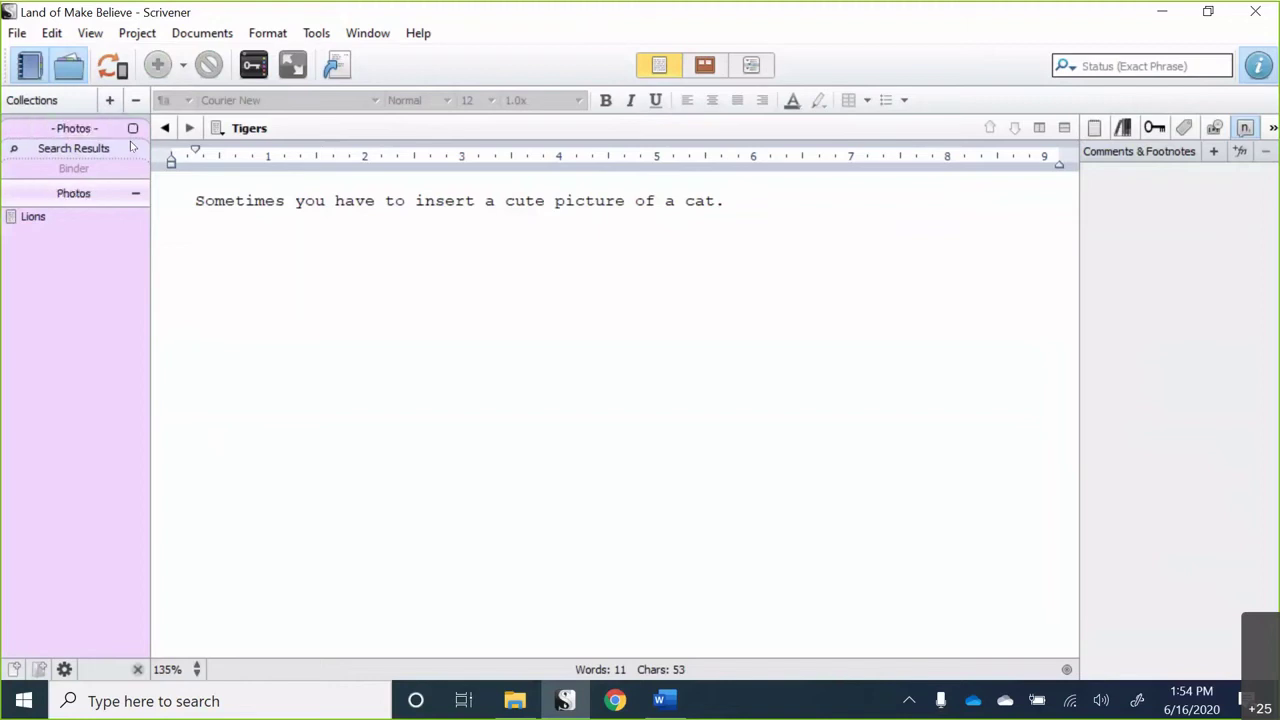
left_click(55, 216)
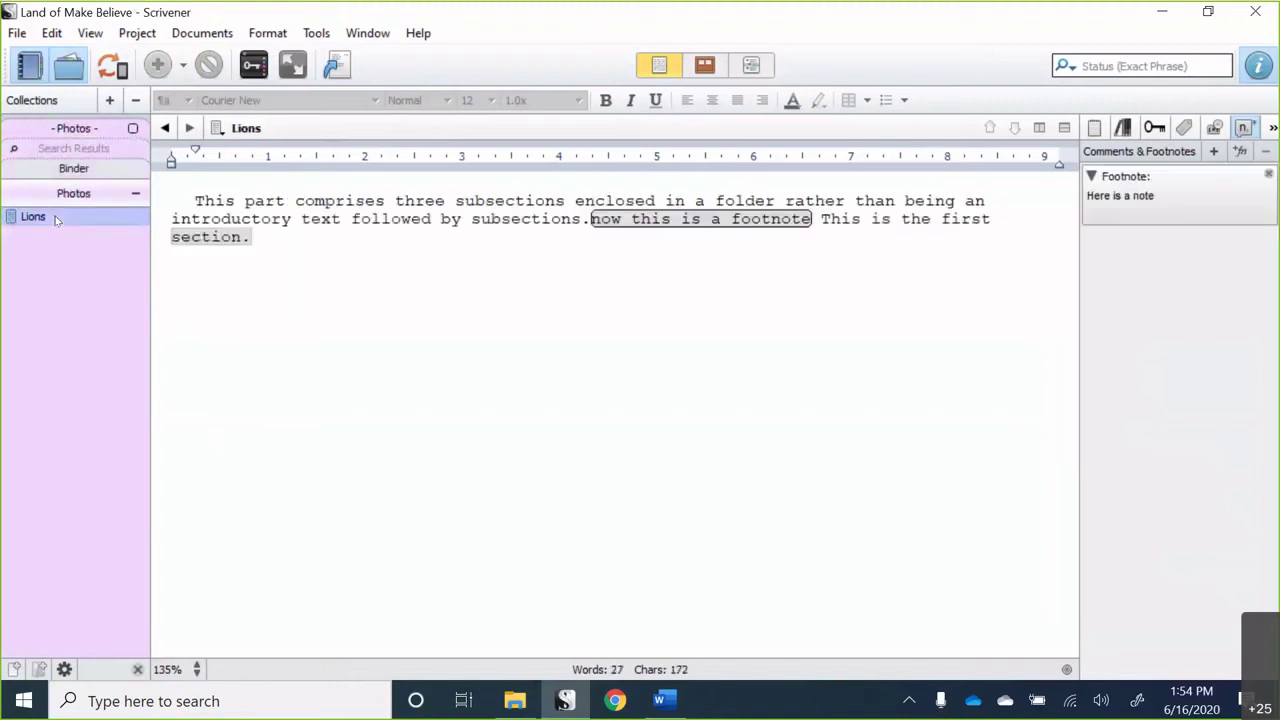
left_click(134, 197)
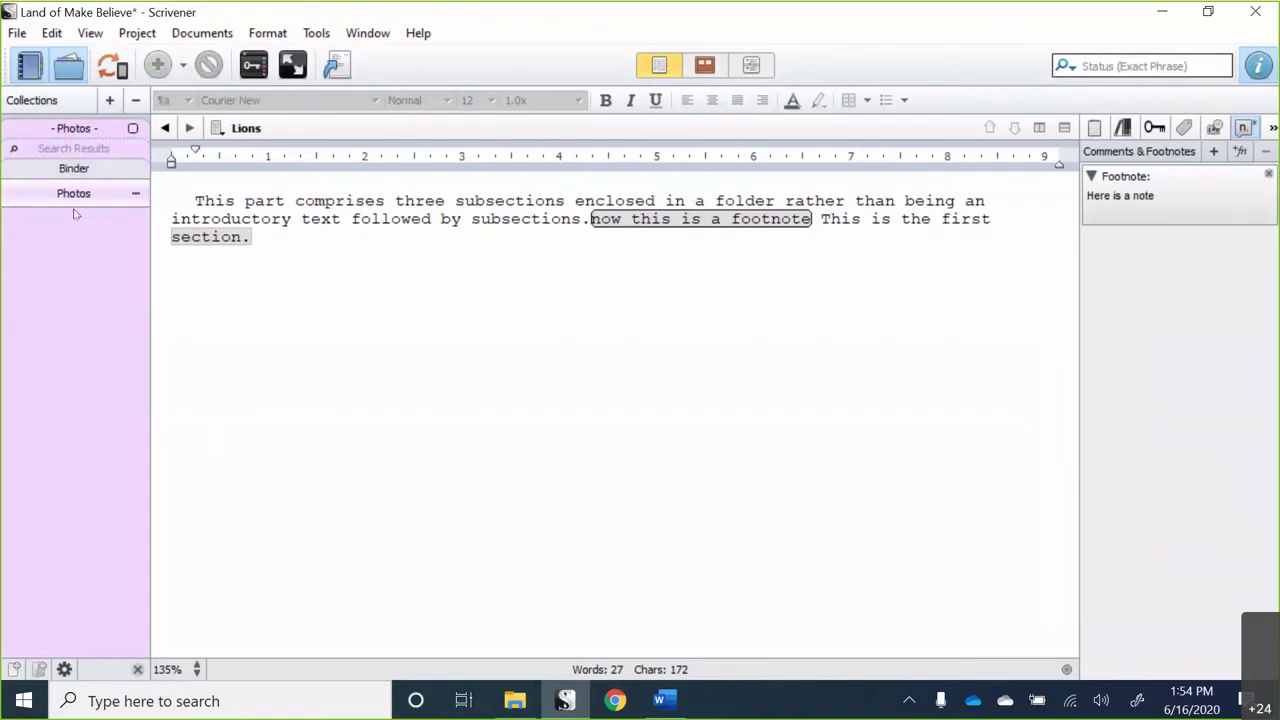
- Return to the Binder and select all research images except 2020-04-23 20.32.10
left_click(74, 169)
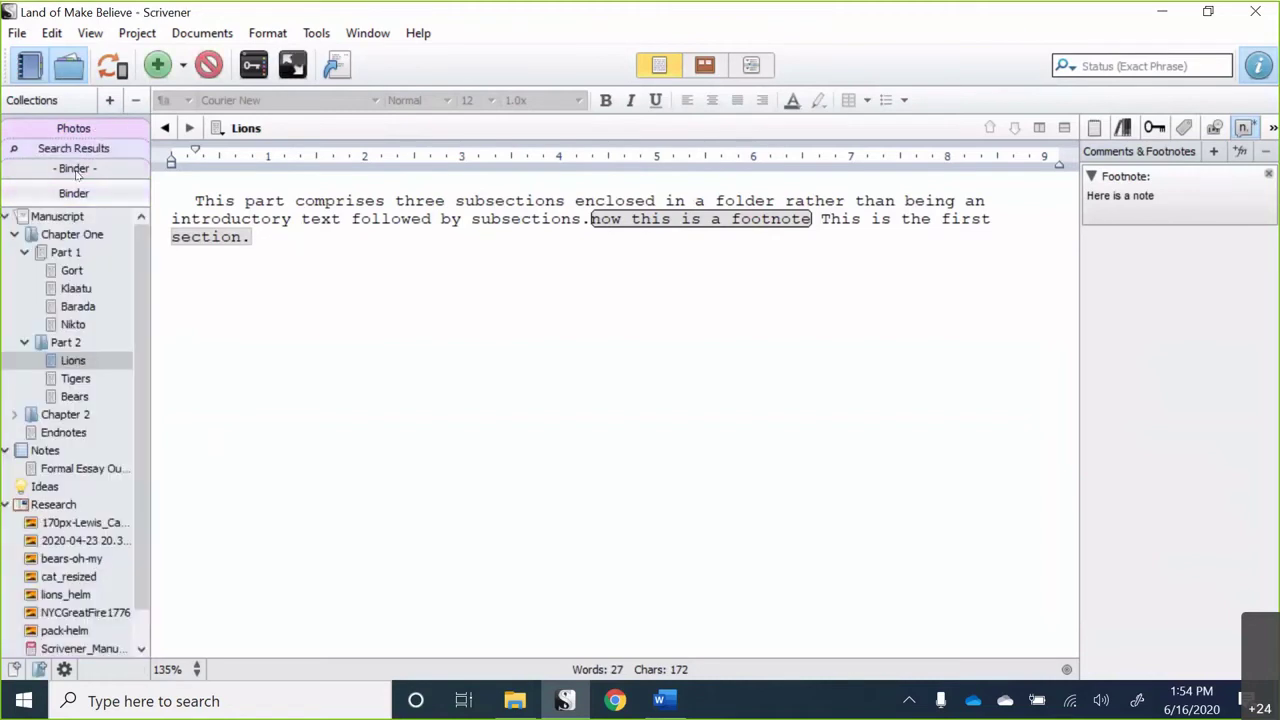
scroll(130, 380, "down", 1)
scroll(127, 391, "down", 1)
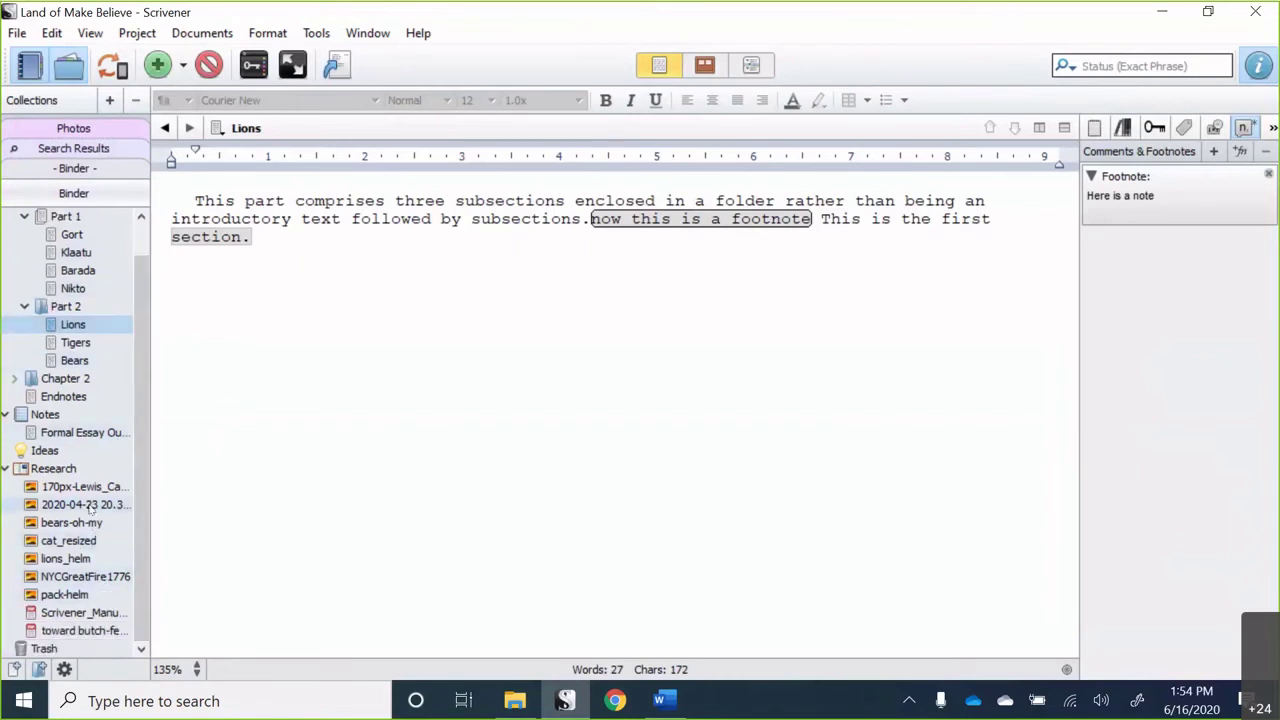
left_click(72, 522)
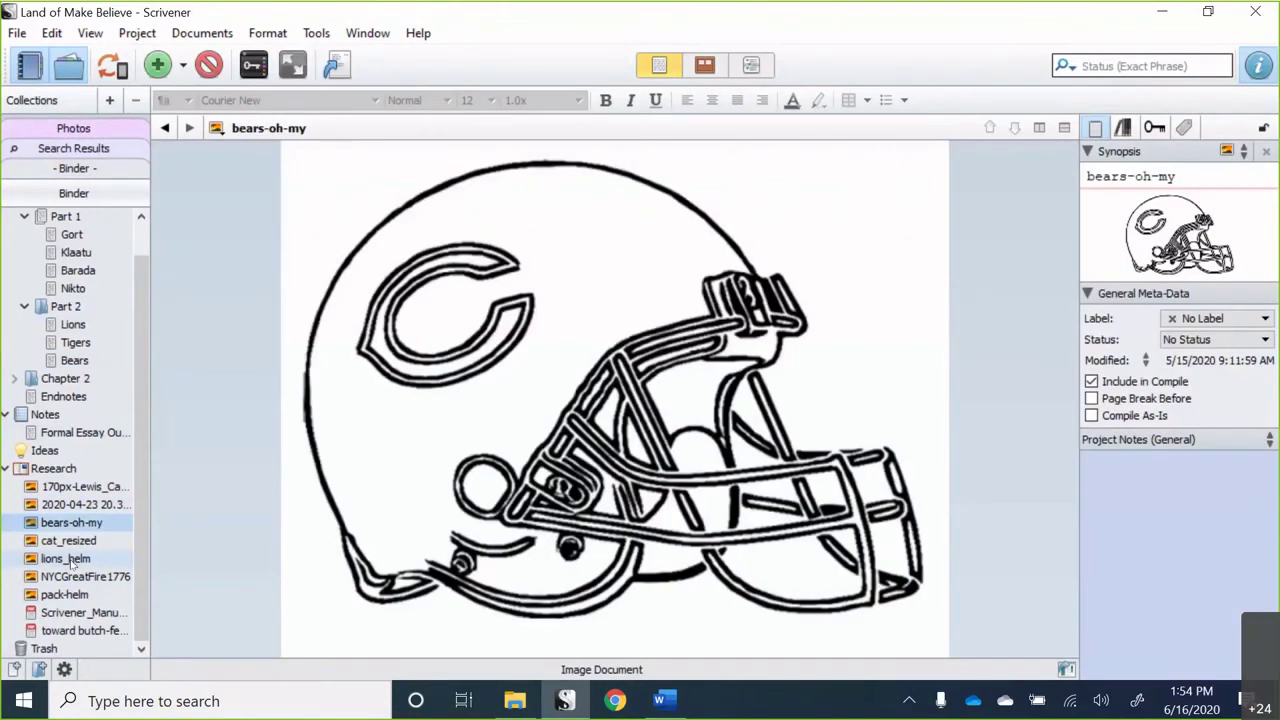
left_click(72, 560, "shift")
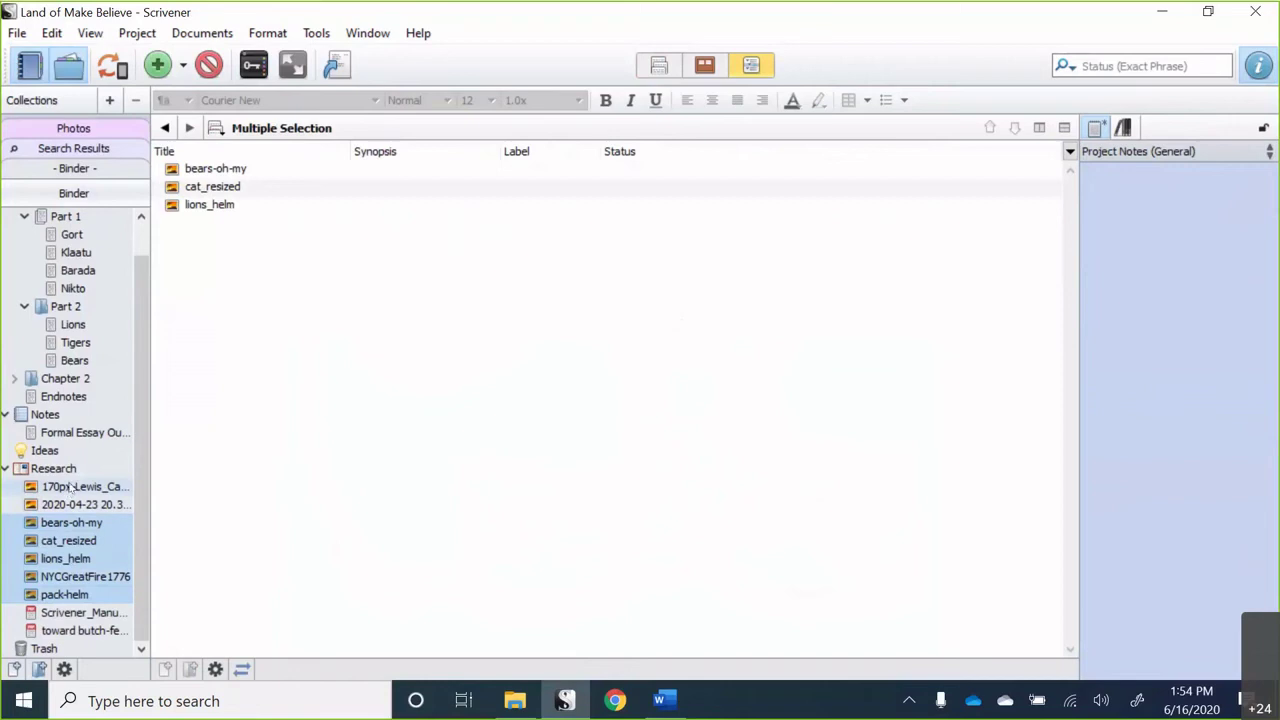
left_click(72, 487, "ctrl")
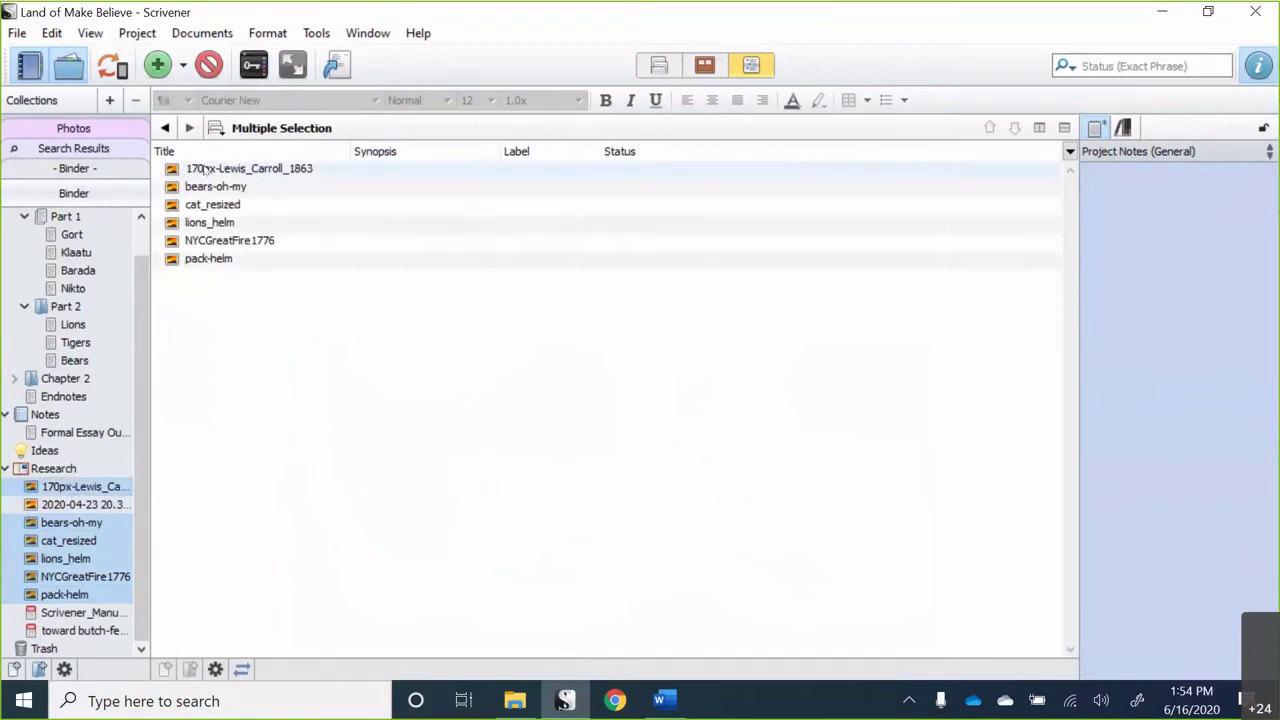
- Add the 170px-Lewis_Carroll_1863 image to the Photos collection and show that collection
left_click(170, 170)
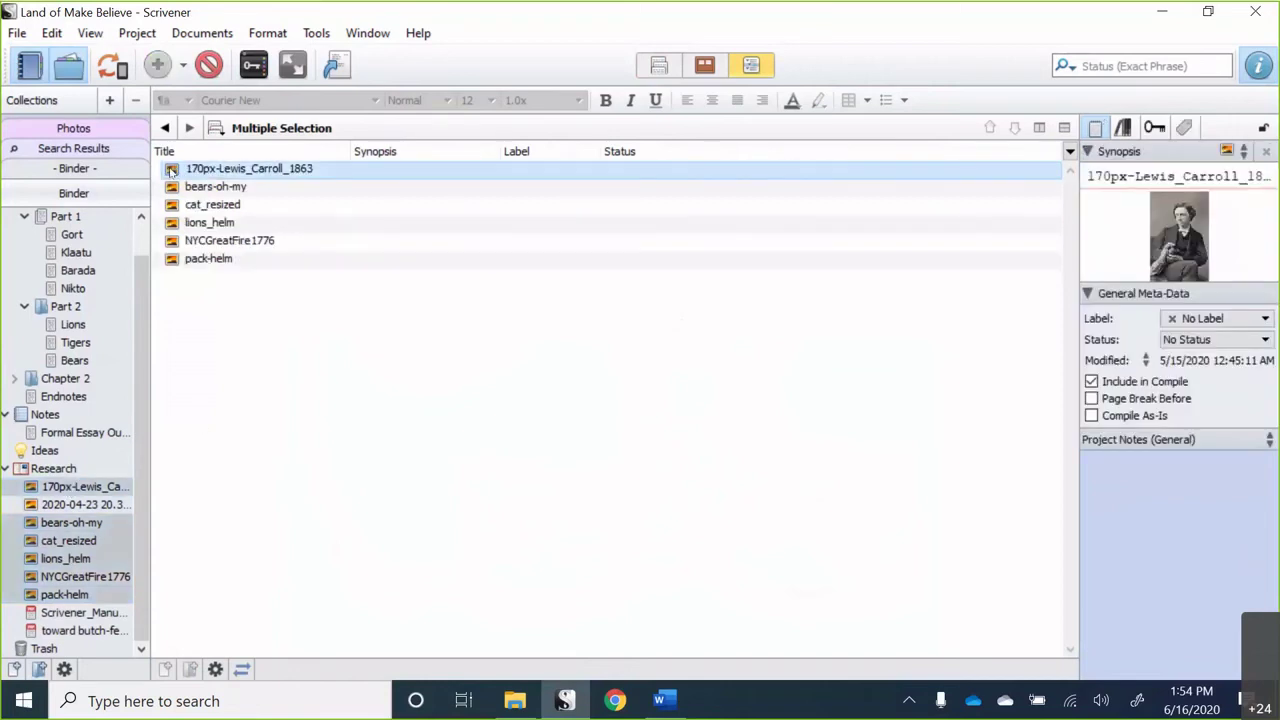
left_click(75, 132)
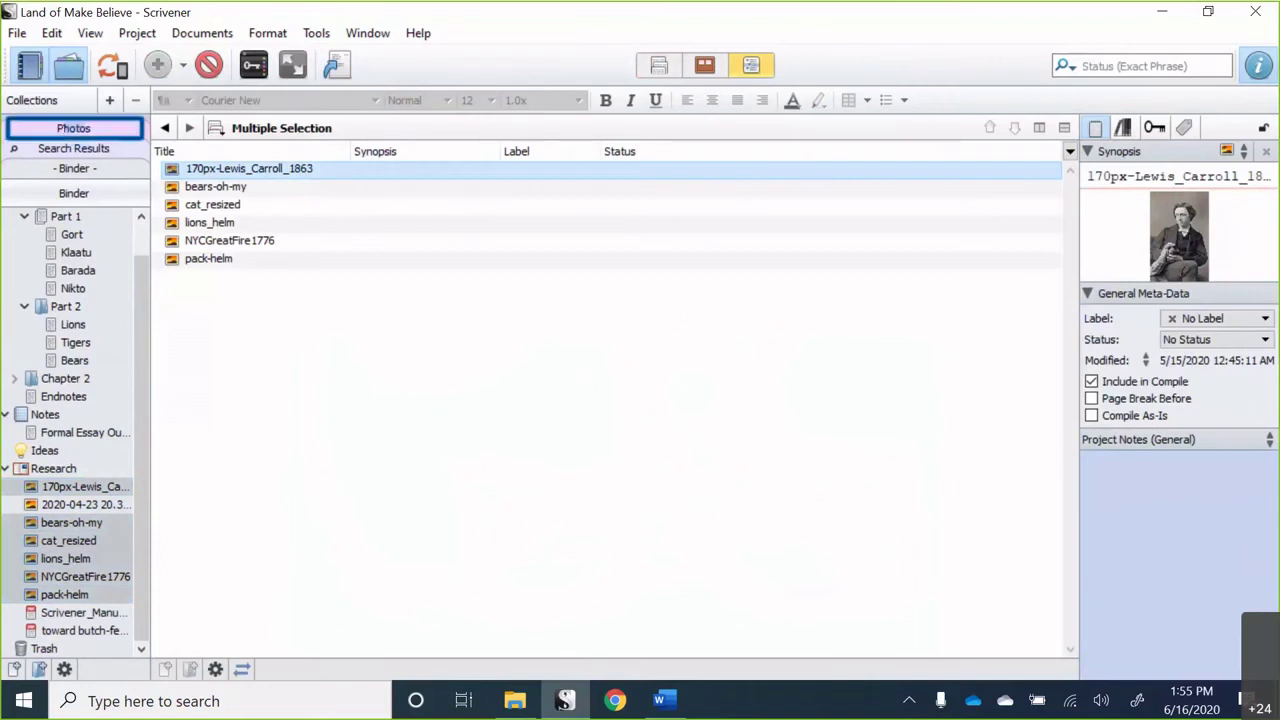
key("Return")
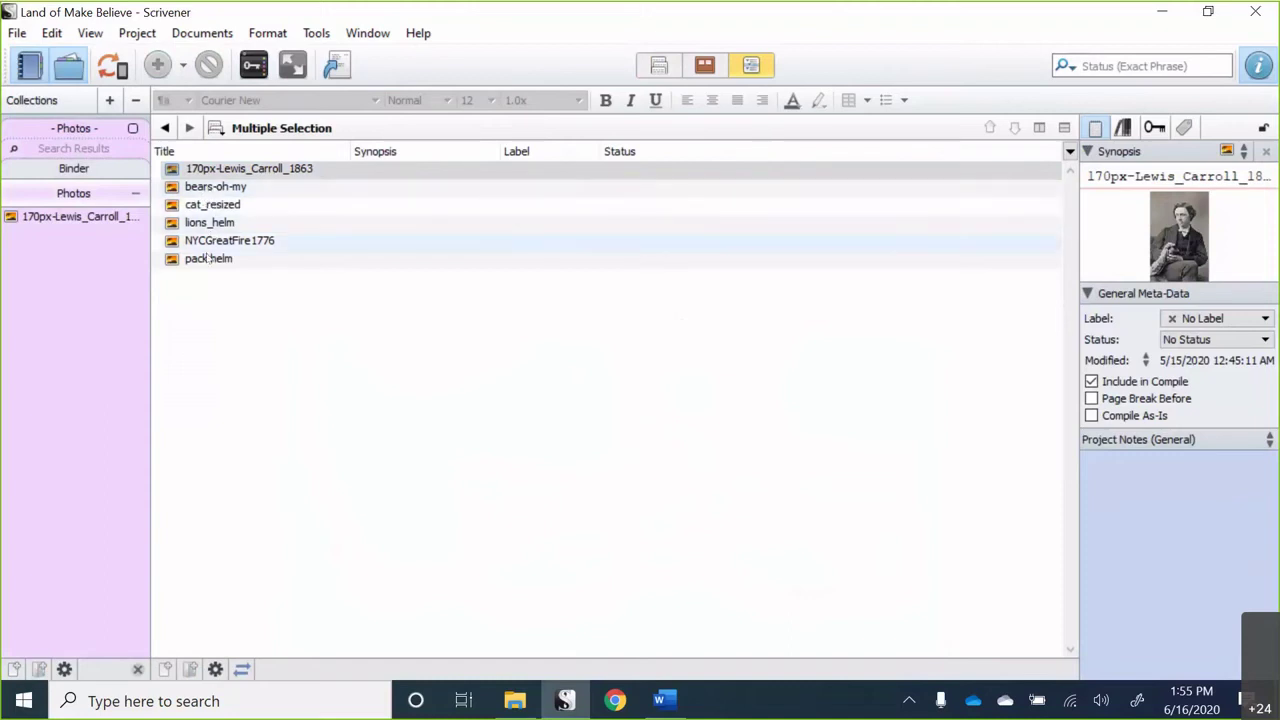
- Add the bears-oh-my, cat_resized, lions_helm, NYCGreatFire1776 and pack-helm images to the Photos collection
left_click(205, 258, "ctrl")
left_click(205, 240, "ctrl")
left_click(205, 222, "ctrl")
left_click(205, 204, "ctrl")
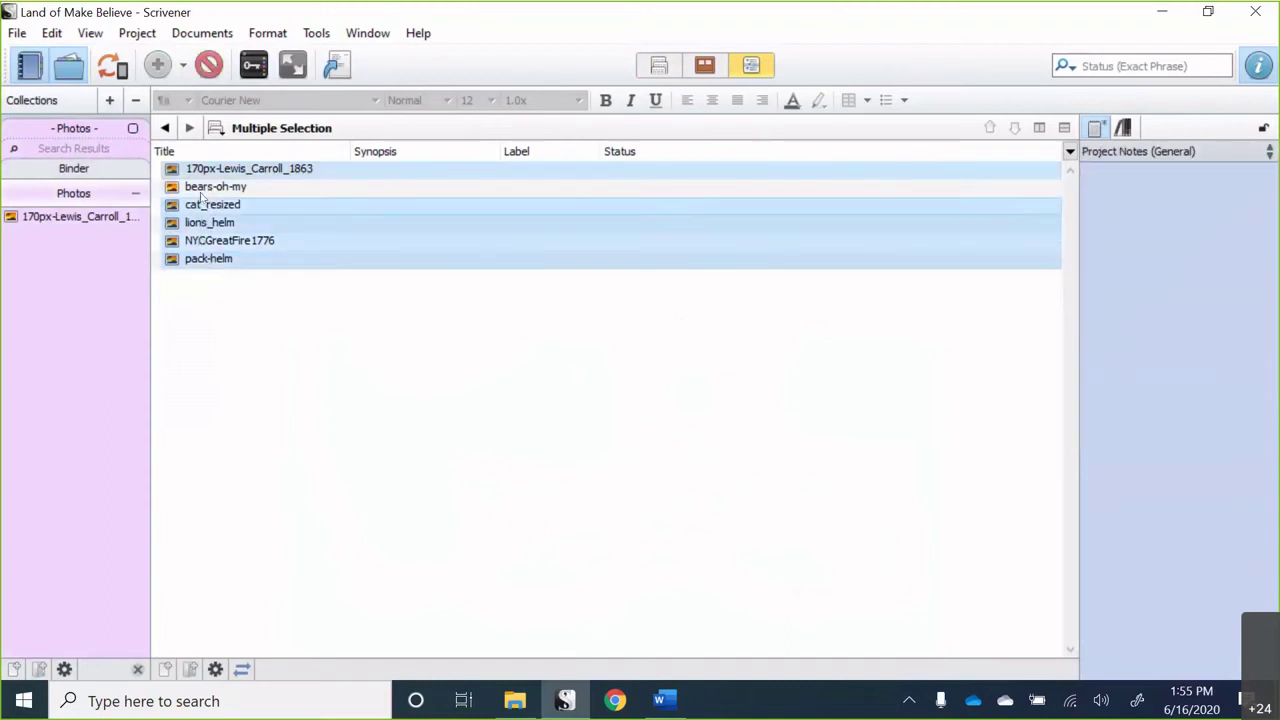
left_click(200, 189, "ctrl")
left_click_drag(172, 206, 75, 230)
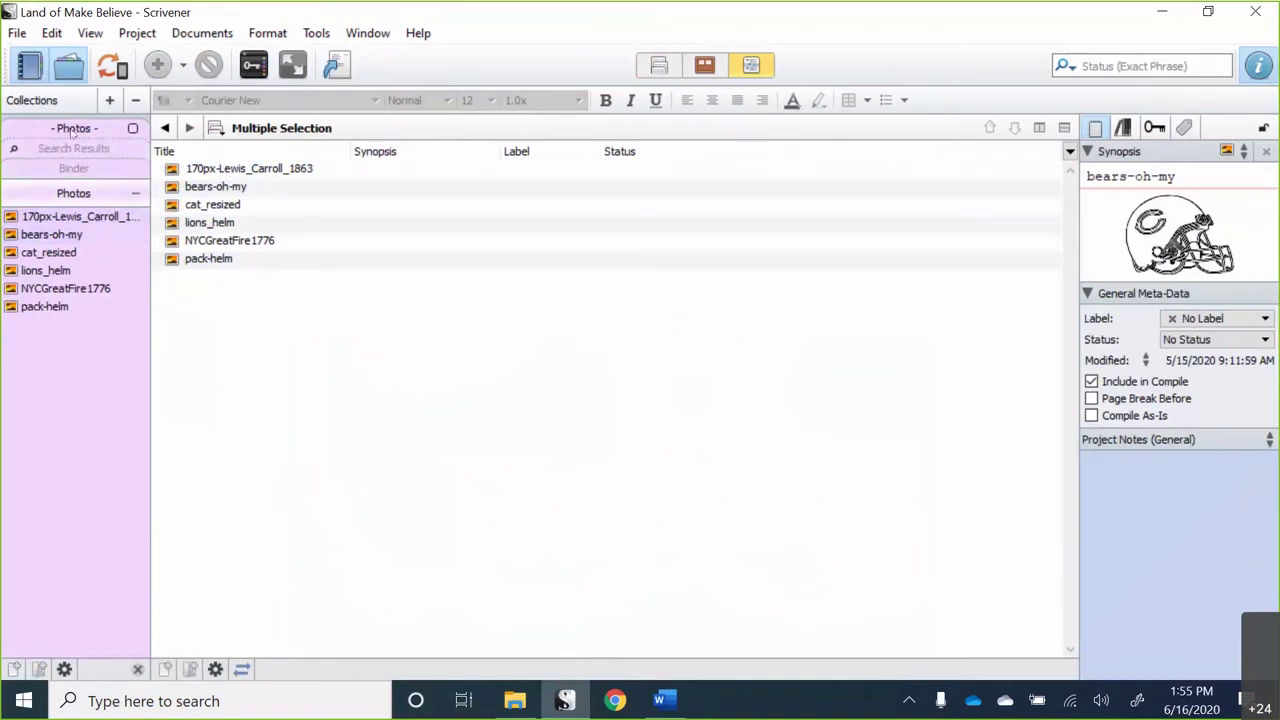
- Return to the Binder, view the Search Results collection, and switch back to the Binder
left_click(74, 168)
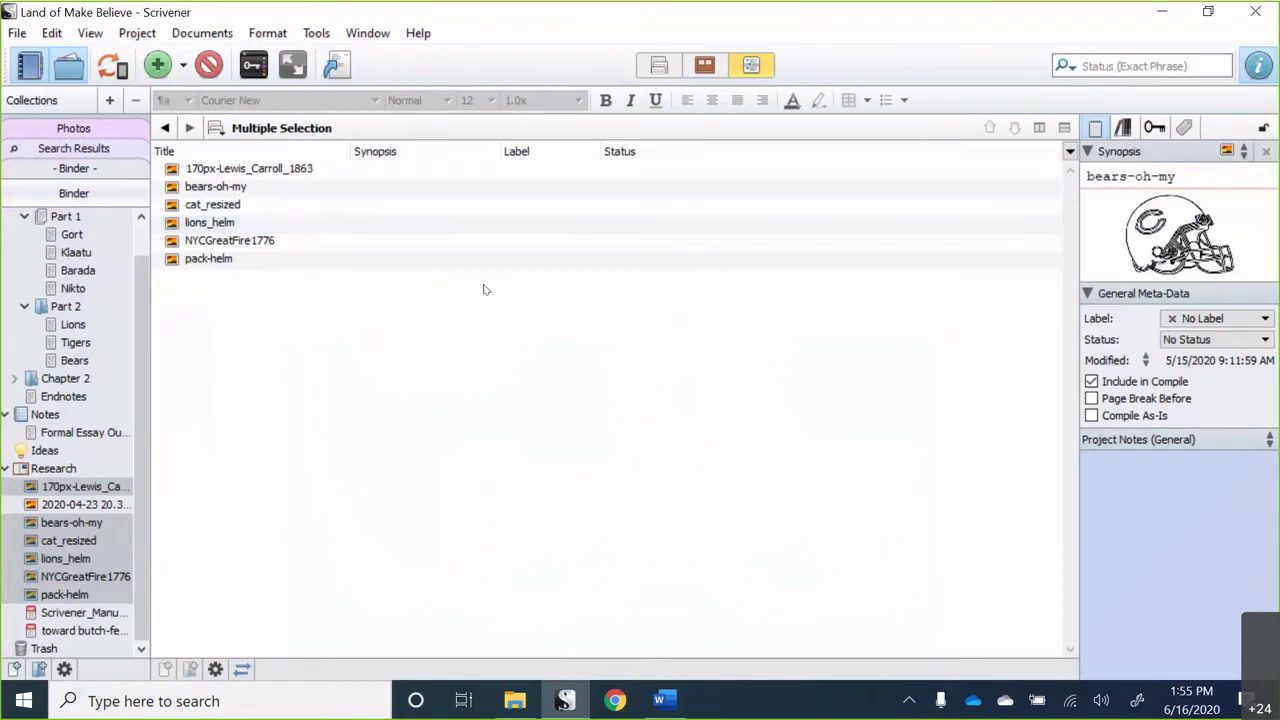
left_click(229, 417)
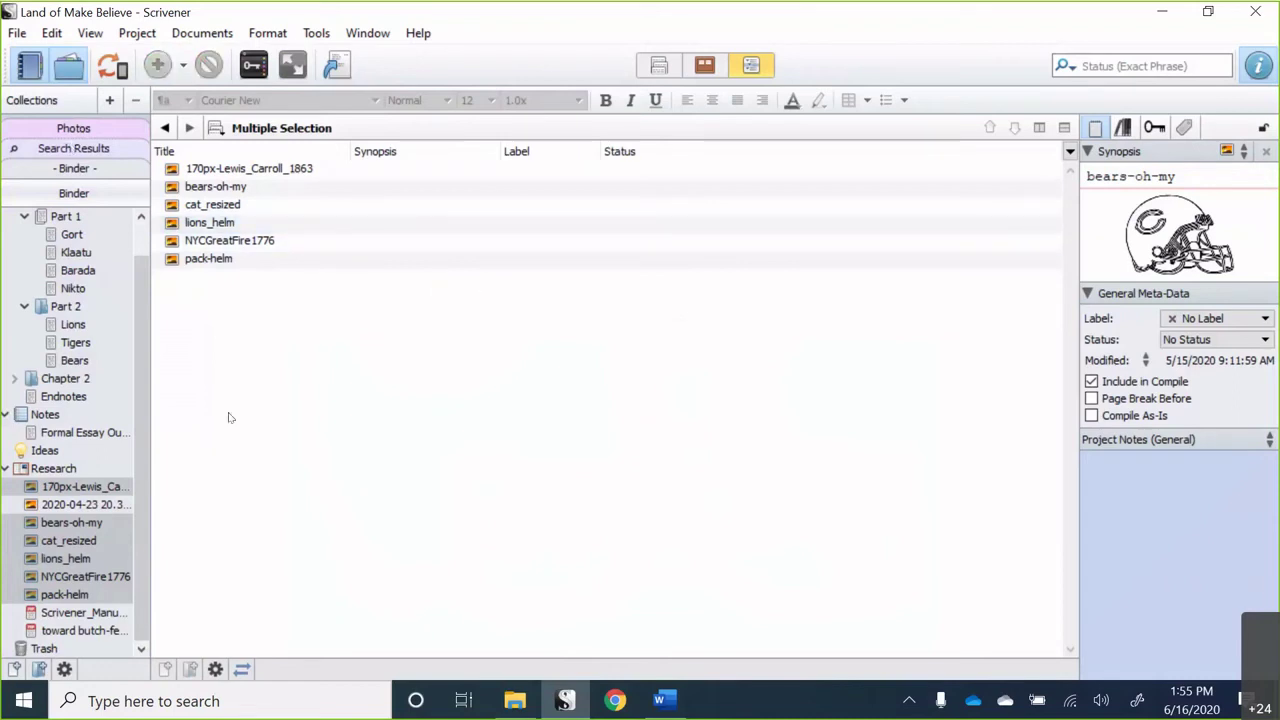
left_click(82, 149)
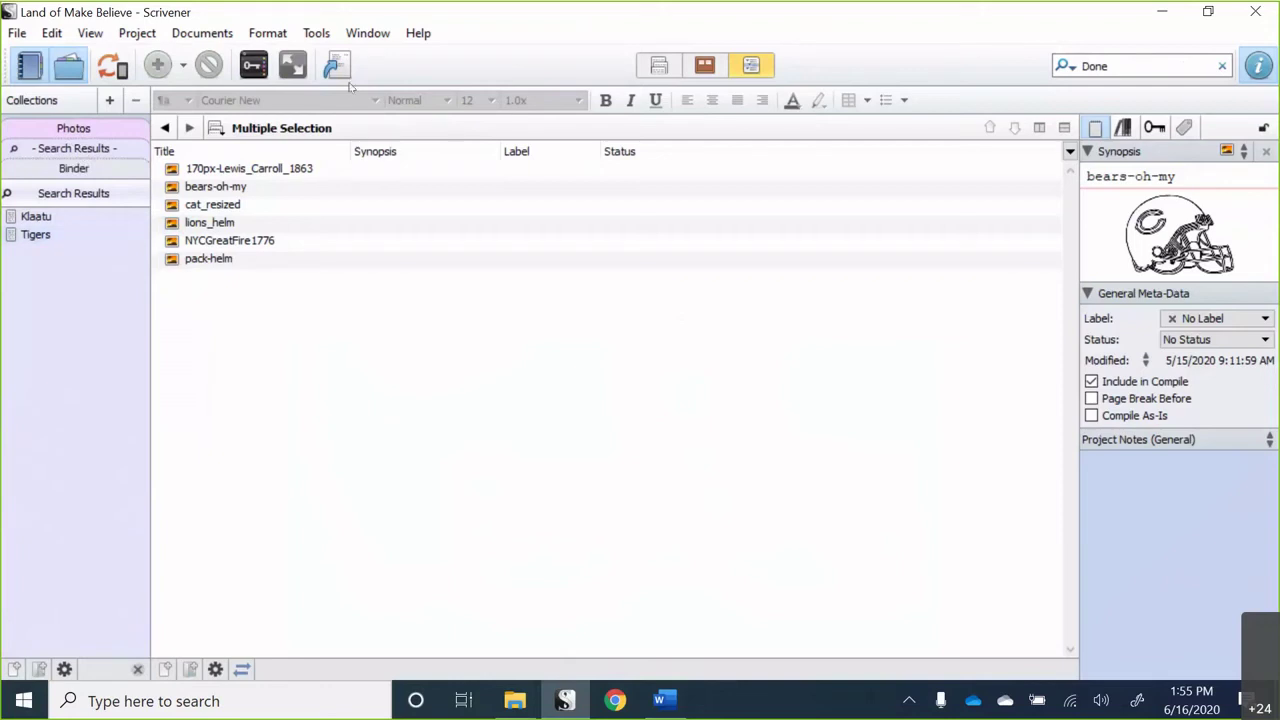
left_click(333, 398)
left_click(73, 168)
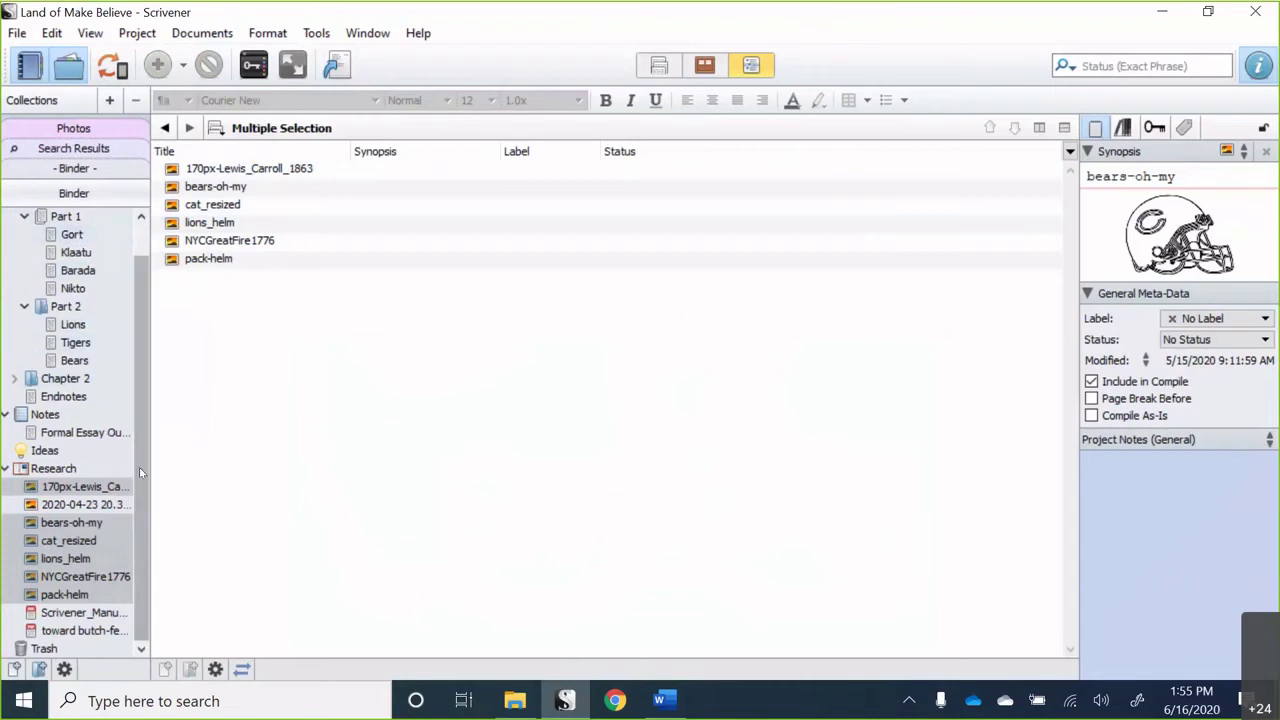
- Open the Lions document and view its keywords, references, project notes and custom meta-data in the inspector
left_click(55, 468)
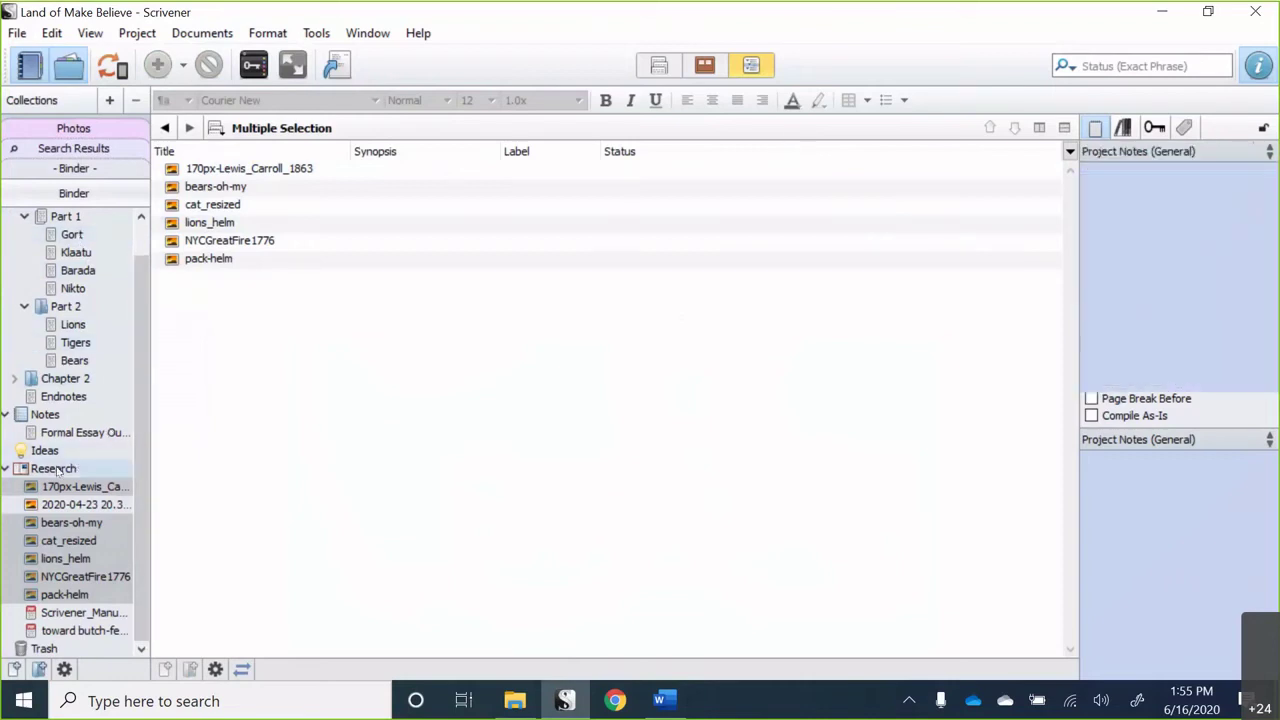
left_click(80, 327)
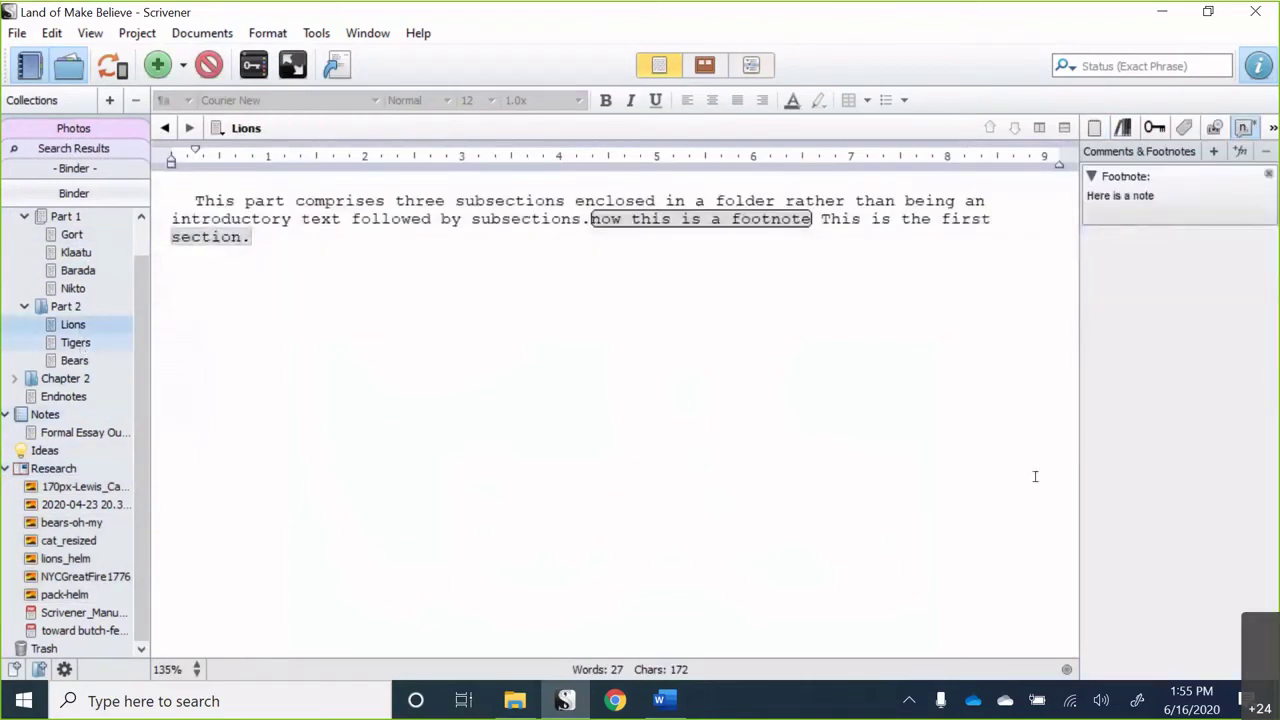
left_click(1153, 129)
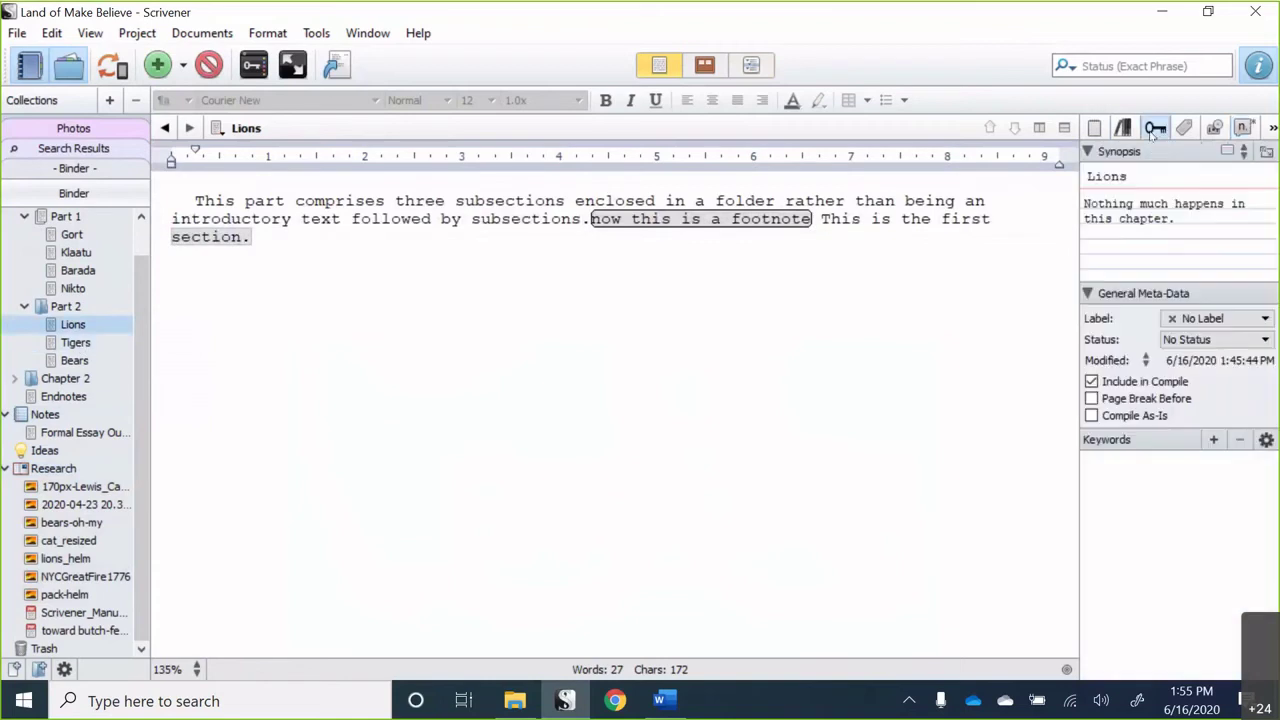
left_click(1095, 130)
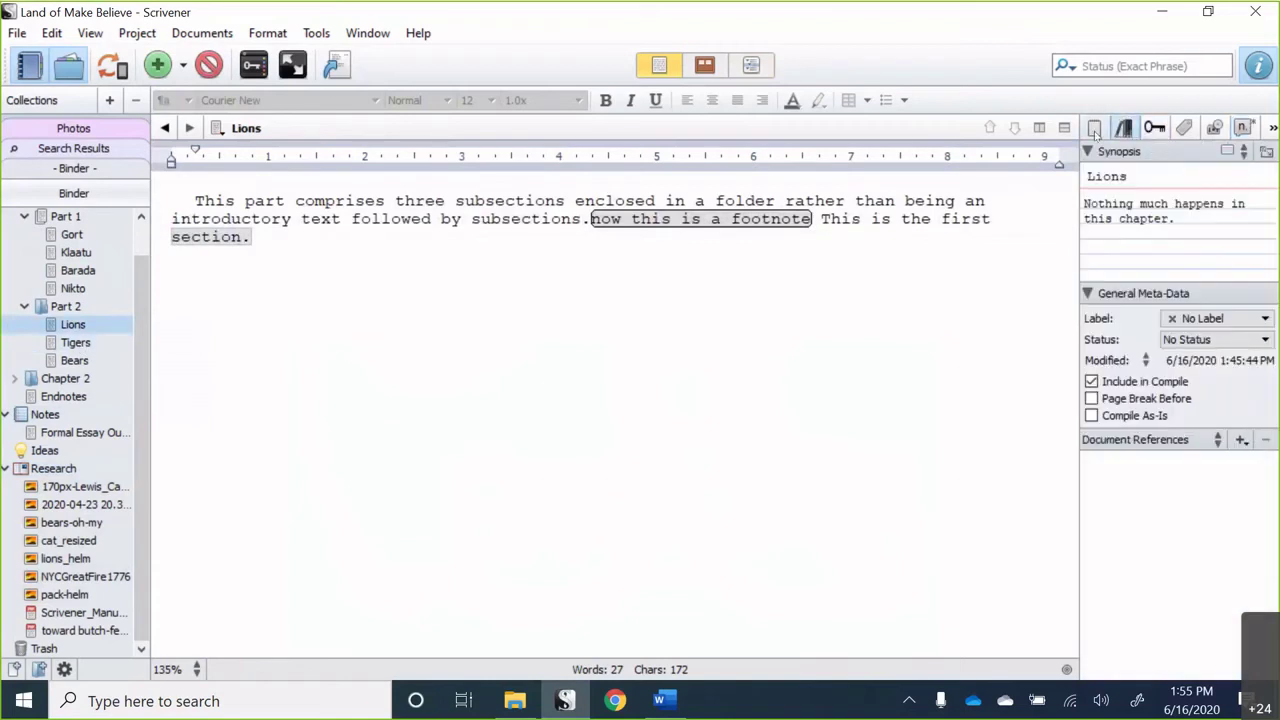
left_click(1095, 130)
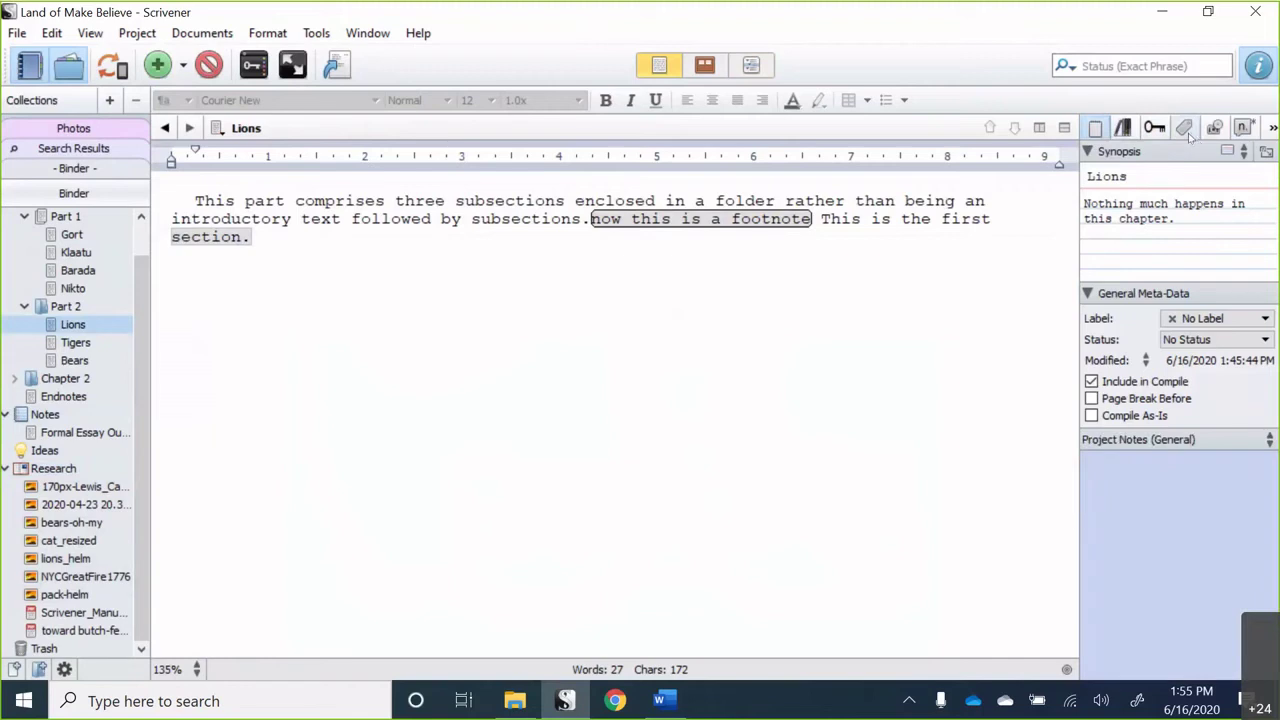
left_click(1186, 131)
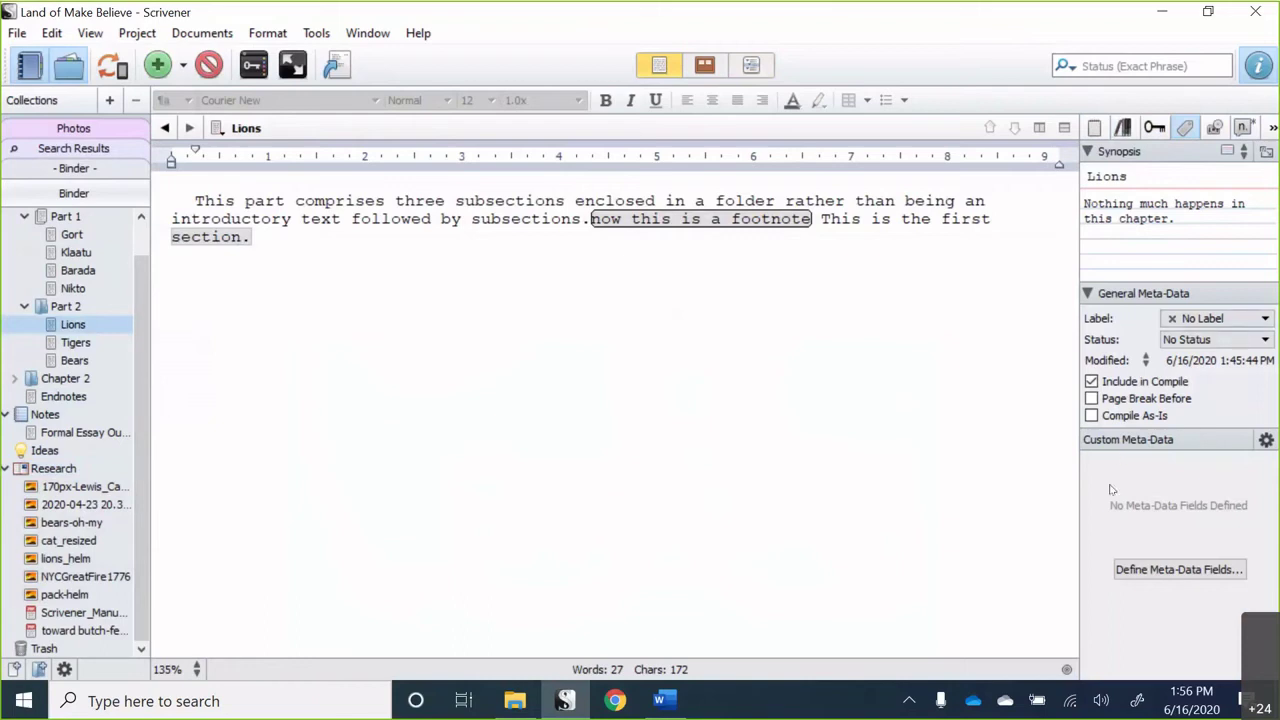
- Examine the label and status options available for the Lions document without choosing any
left_click(1220, 318)
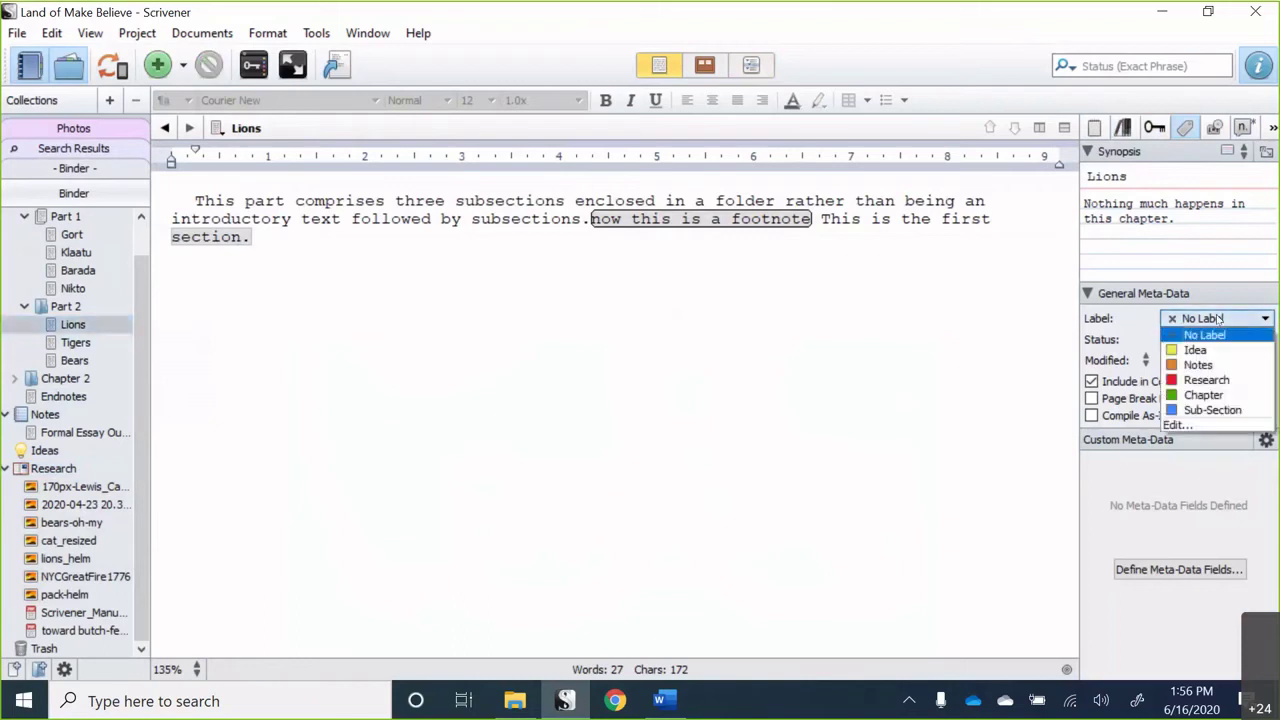
left_click(1218, 318)
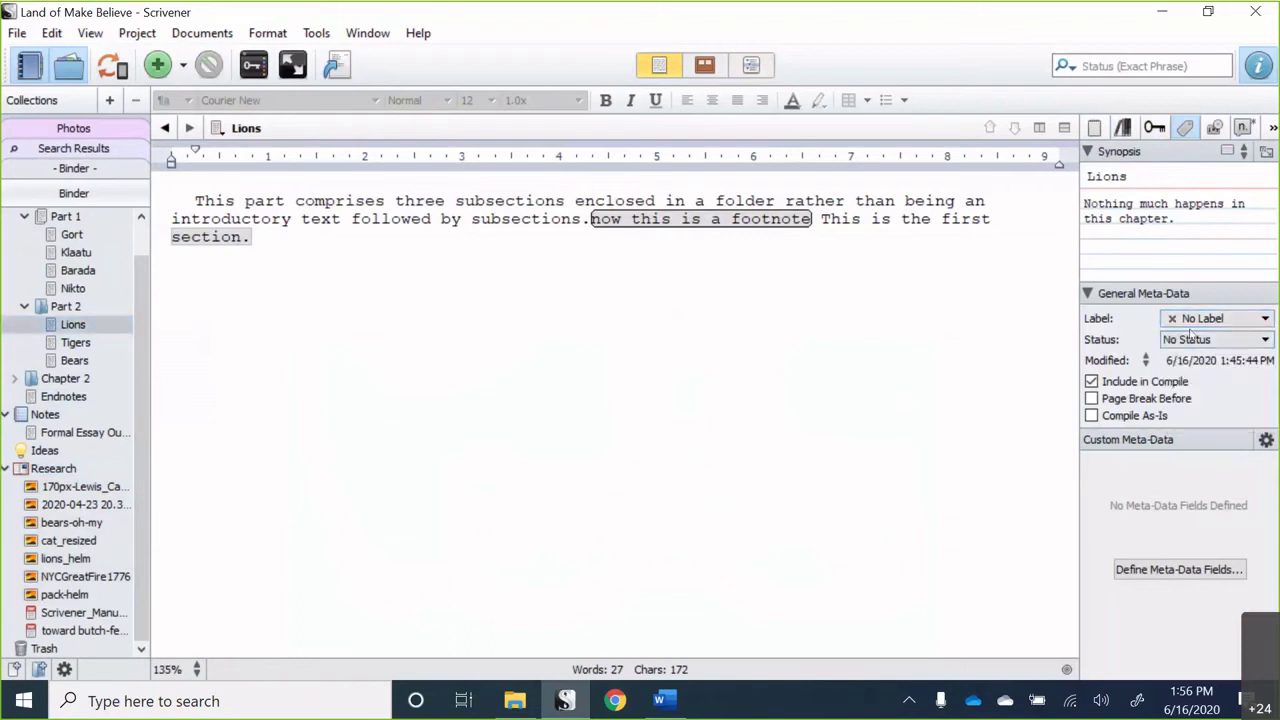
left_click(1197, 341)
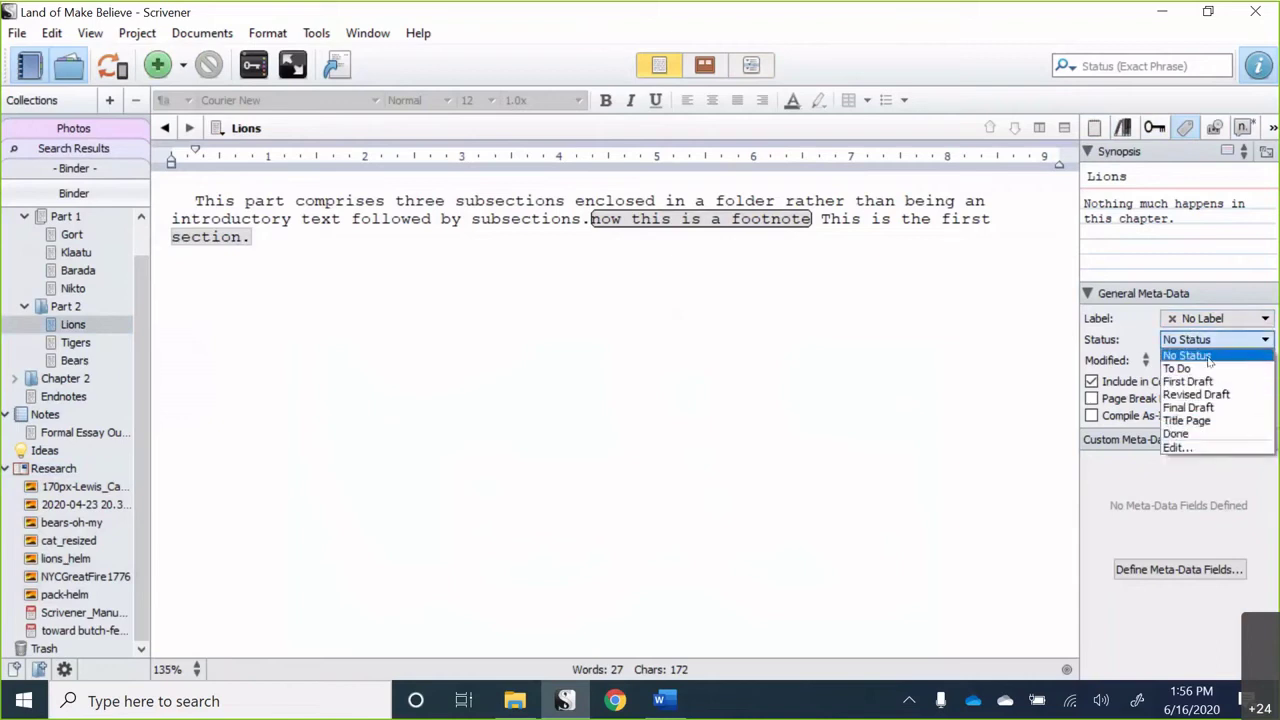
left_click(1137, 472)
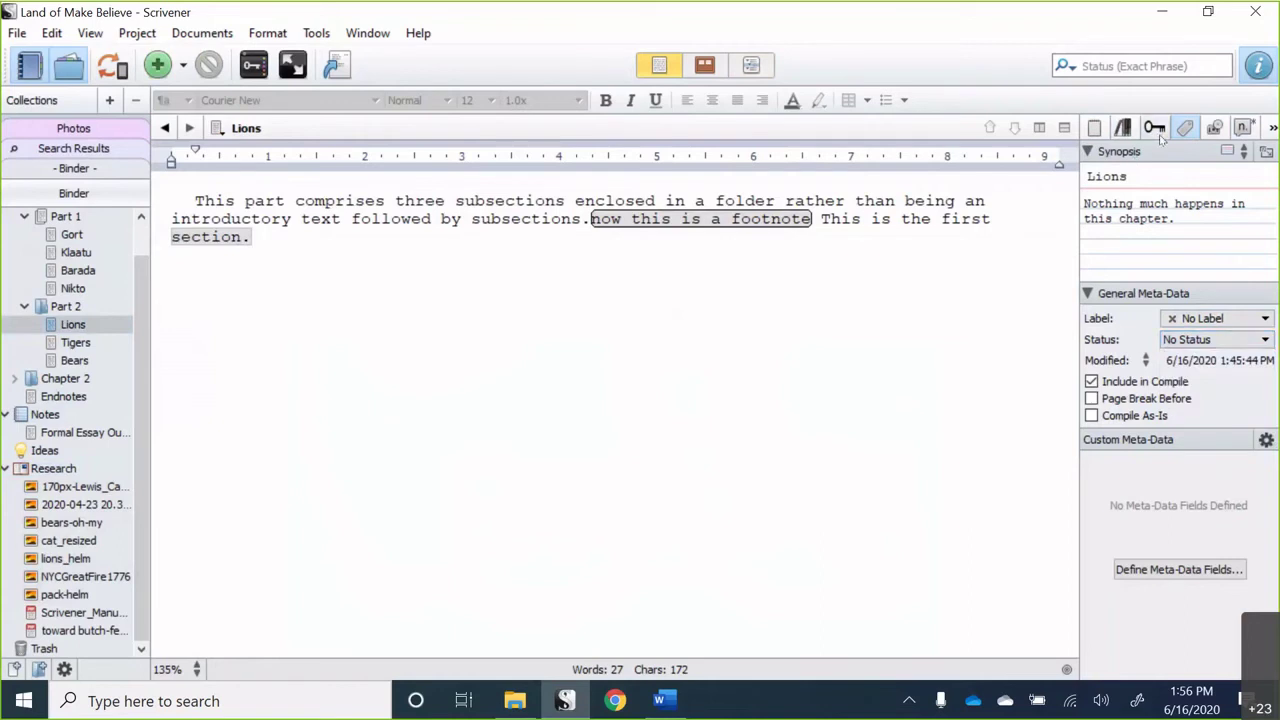
left_click(1158, 214)
- Define a custom meta-data field titled geography for the project
left_click(1265, 443)
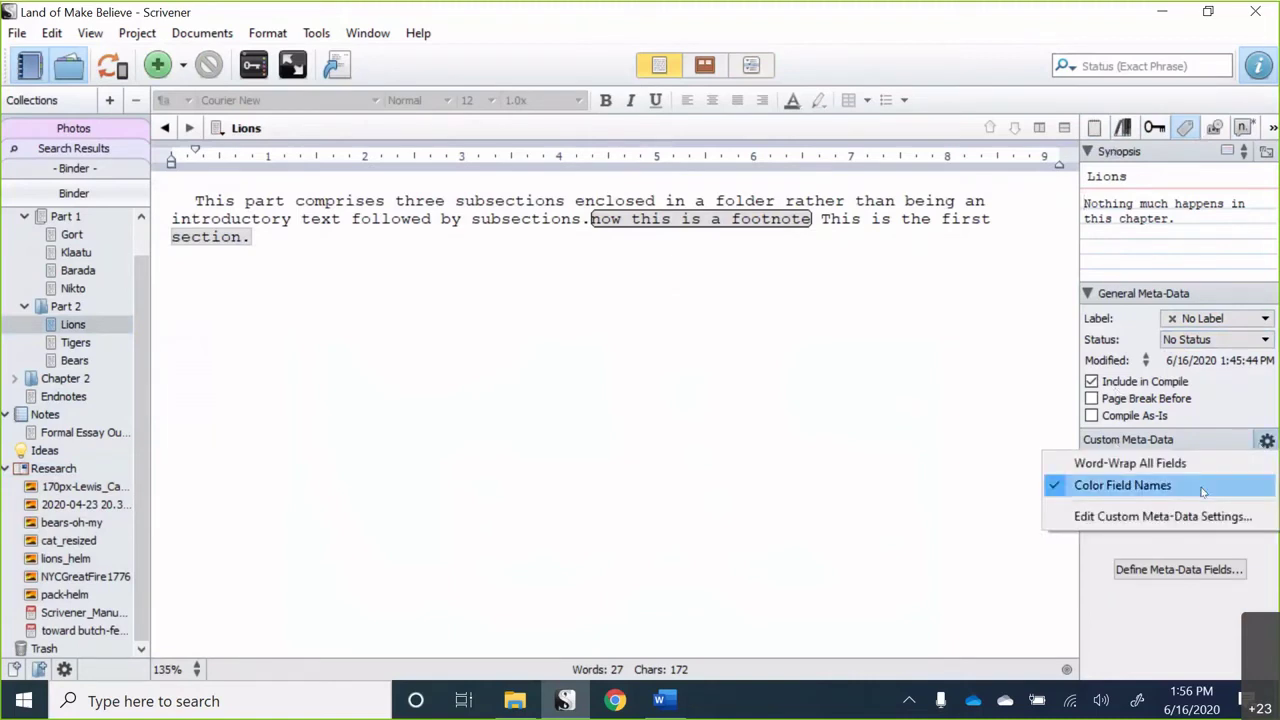
left_click(1183, 516)
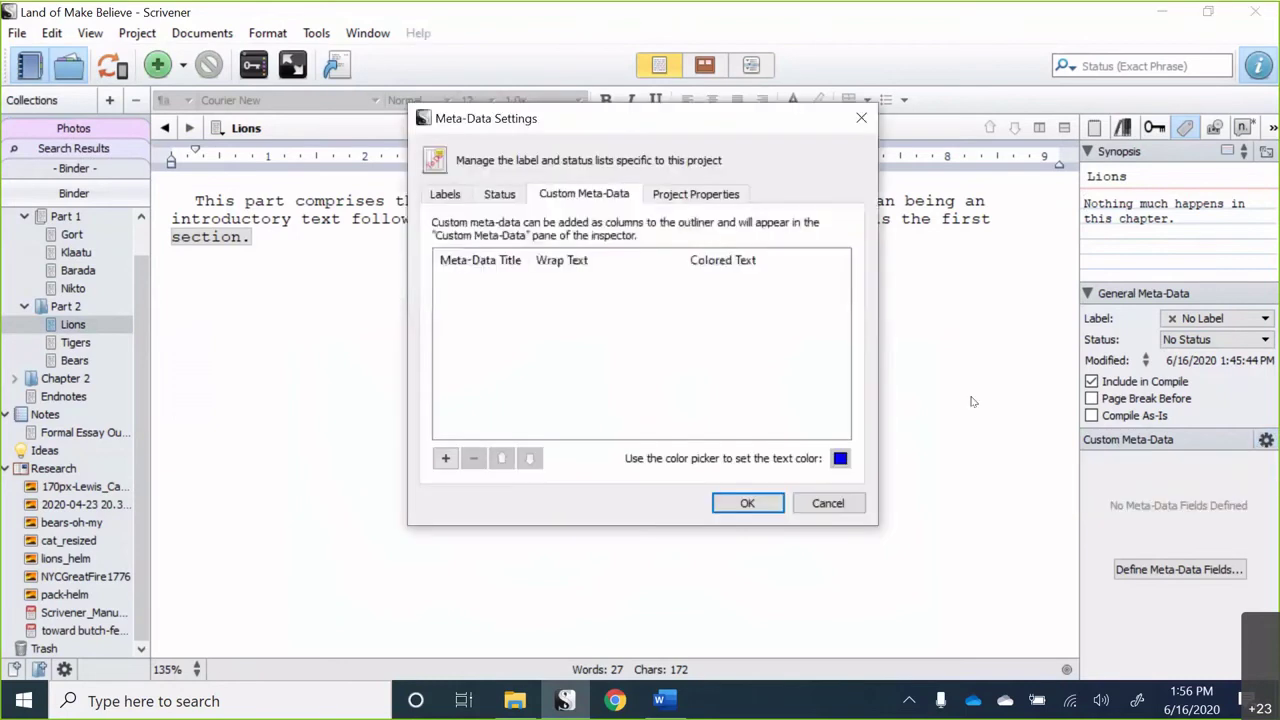
left_click(446, 458)
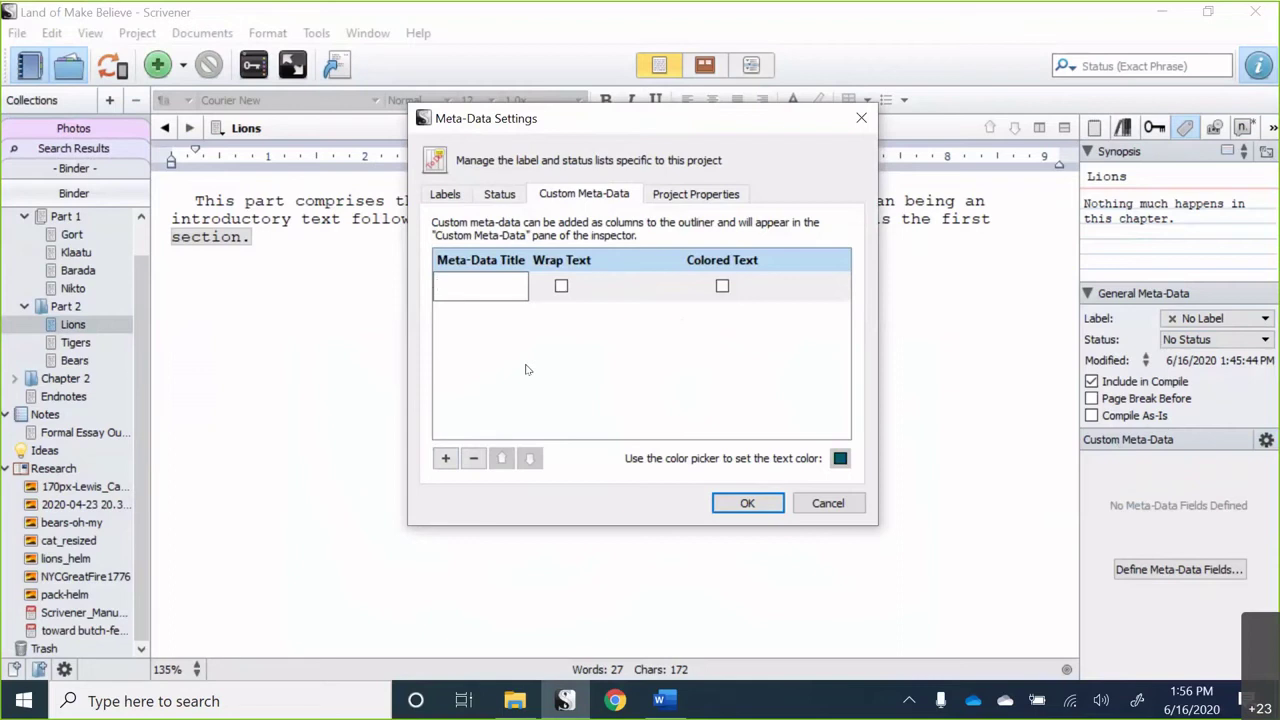
type("geography")
left_click(750, 505)
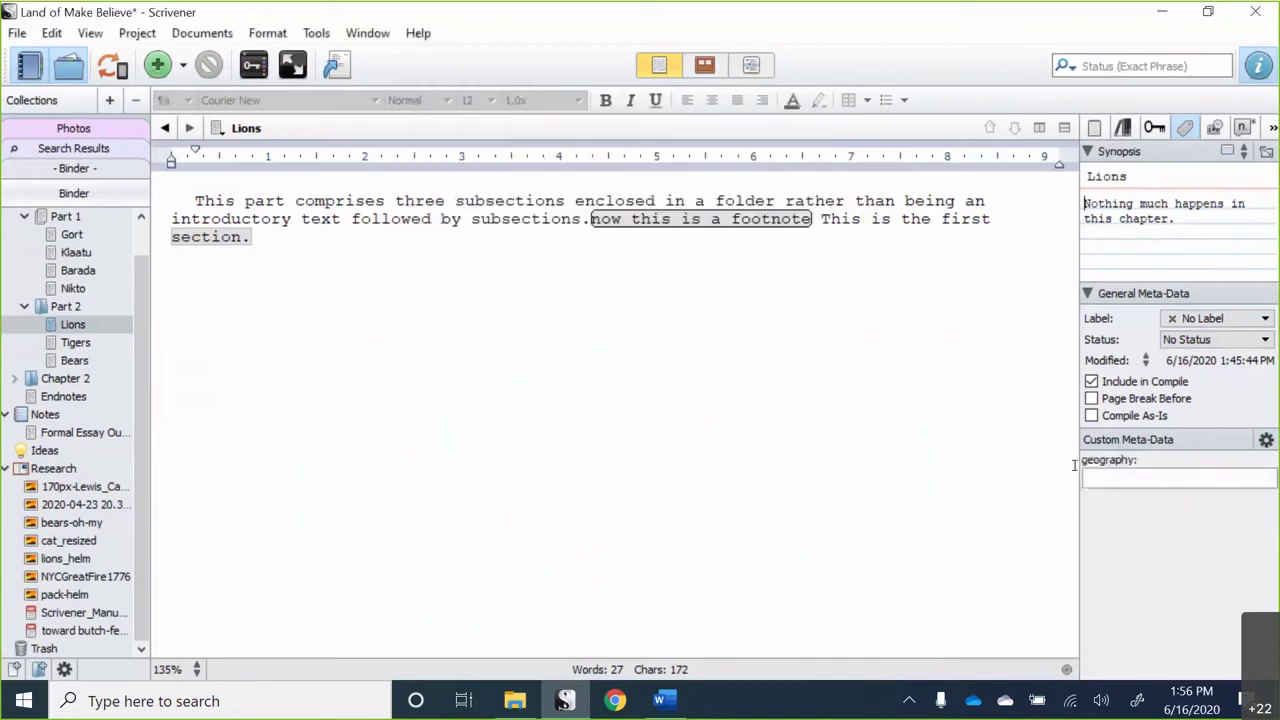
- Enter NYC as the geography value of the Lions document
left_click(92, 328)
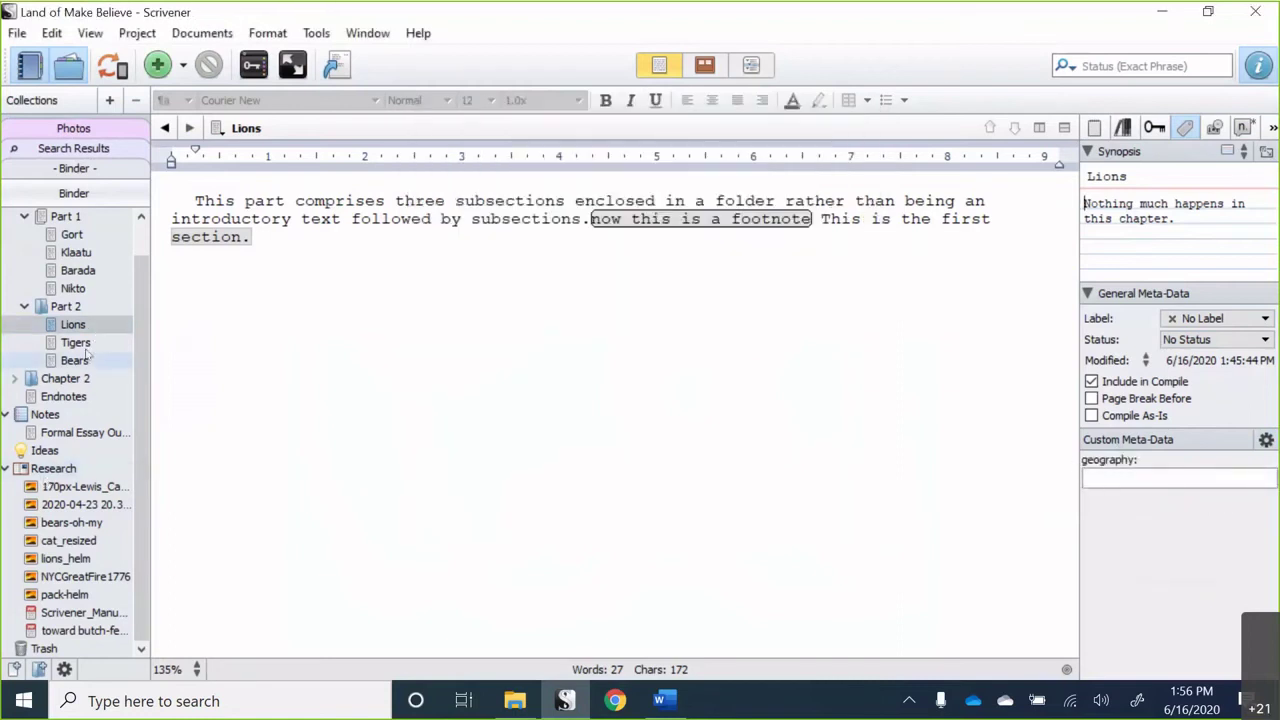
left_click(1133, 480)
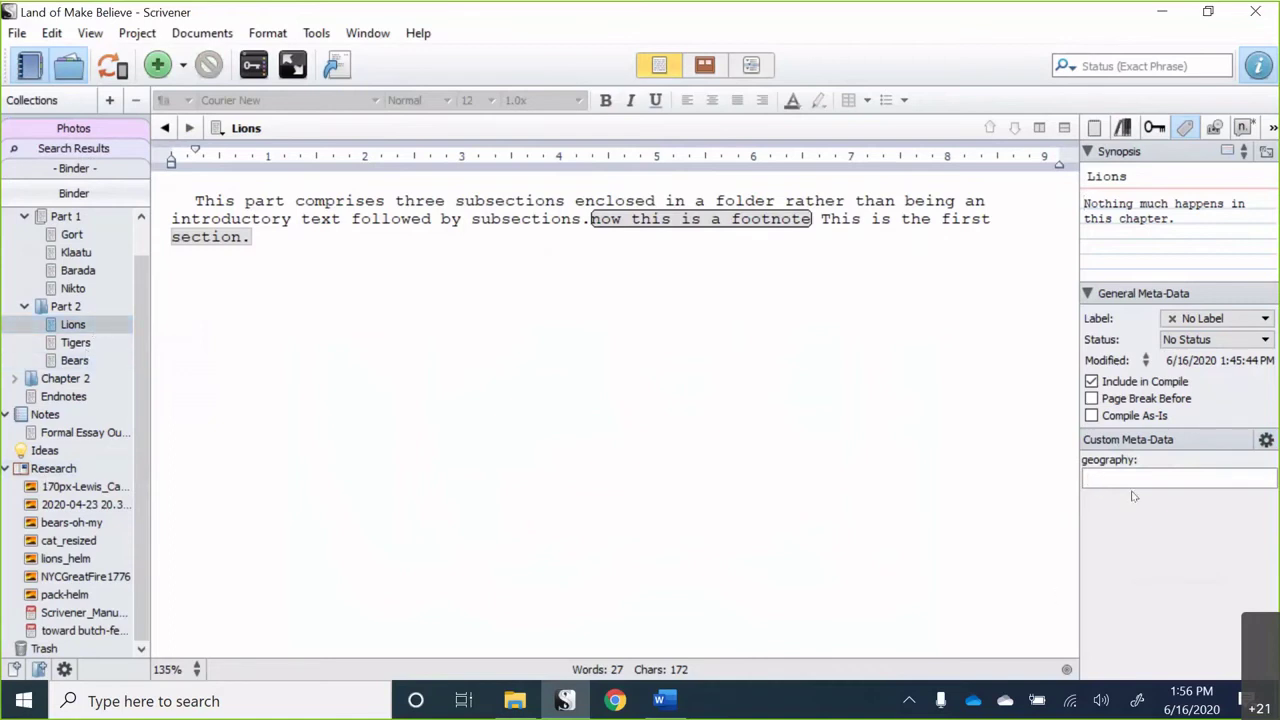
type("NYC")
- View the bears-oh-my image, and set the geography value of the NYCGreatFire1776 image to NYC
left_click(72, 524)
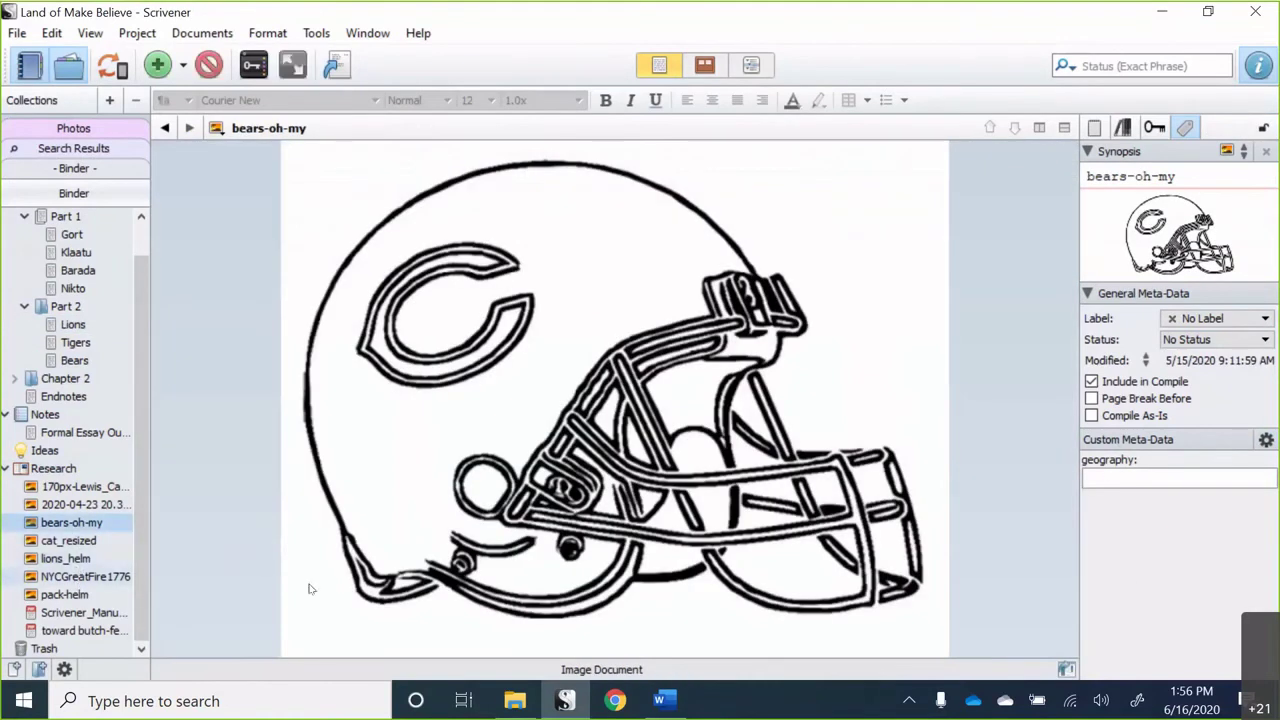
left_click(85, 576)
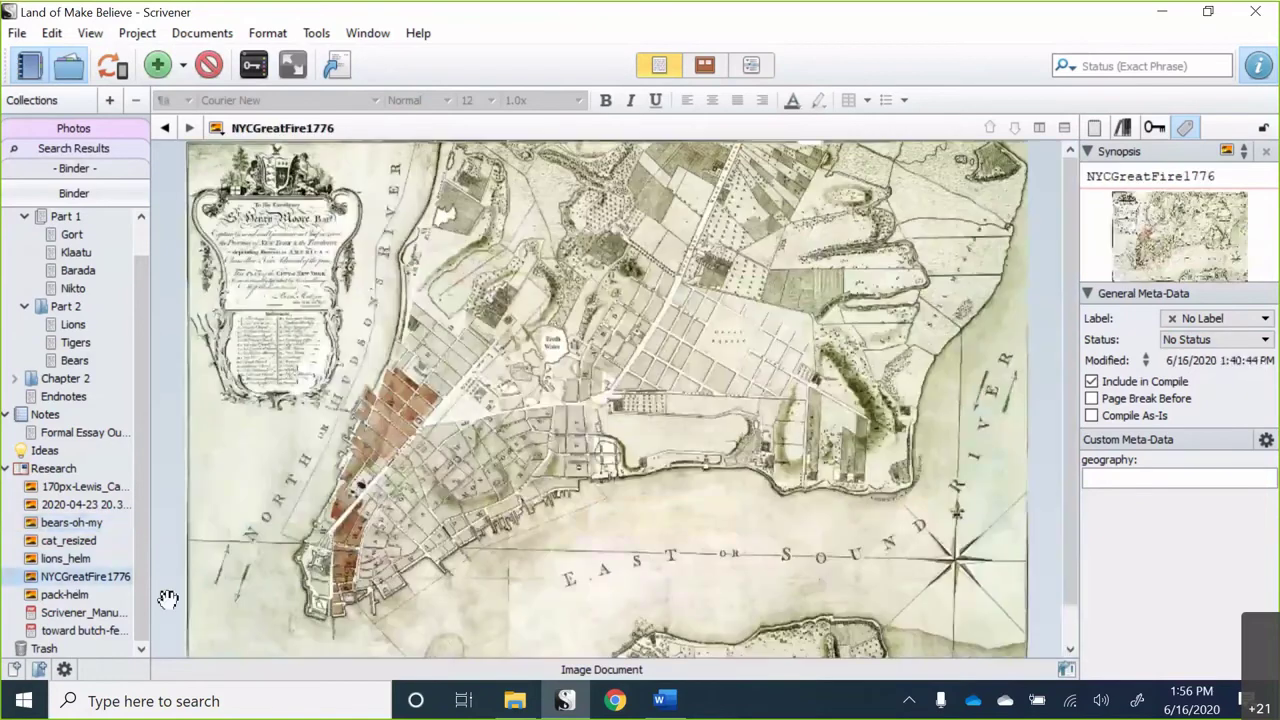
left_click(1095, 476)
type("NYC")
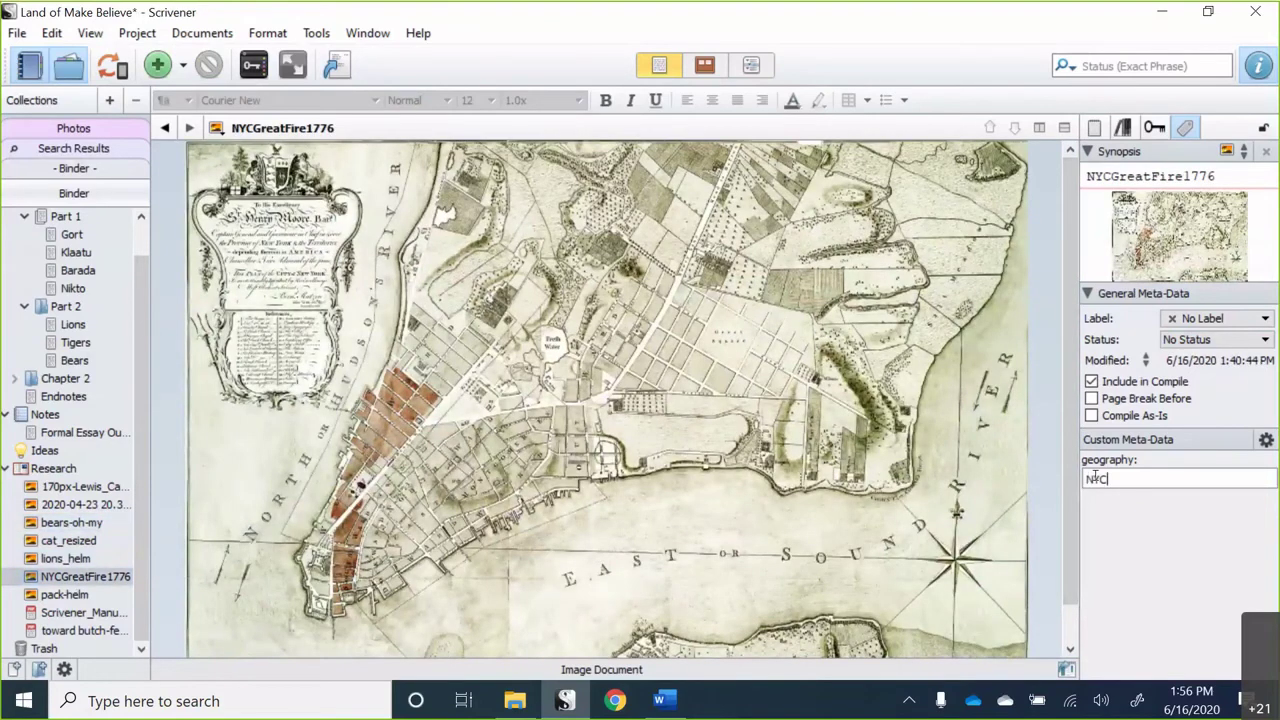
- Set the geography value of the "toward butch-femme aesthetic" PDF to NYC
left_click(80, 505)
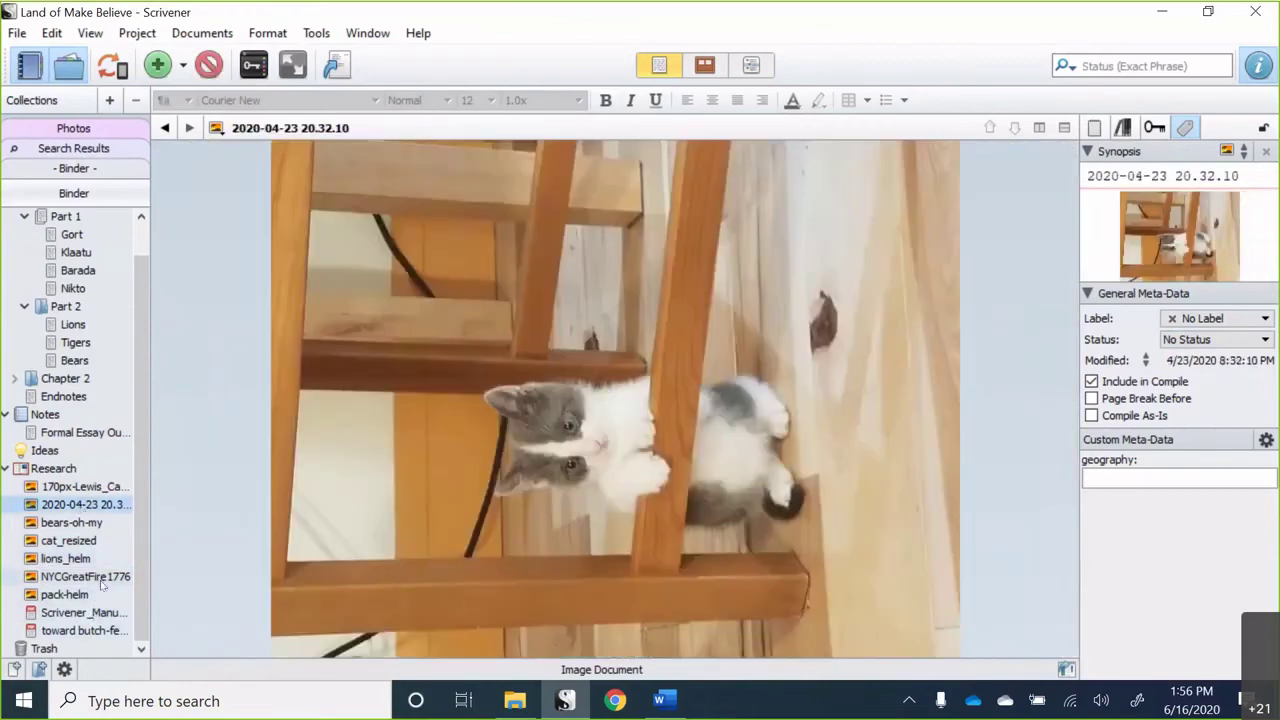
left_click(75, 630)
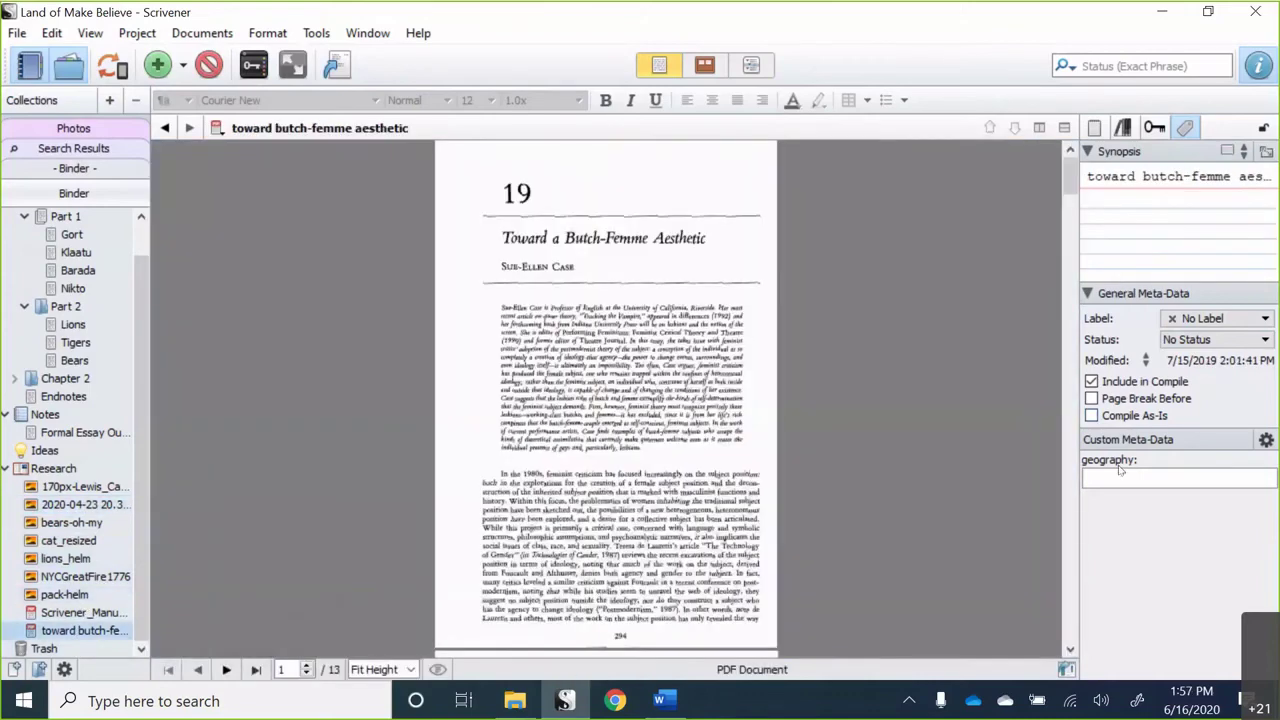
left_click(1092, 480)
type("NYC")
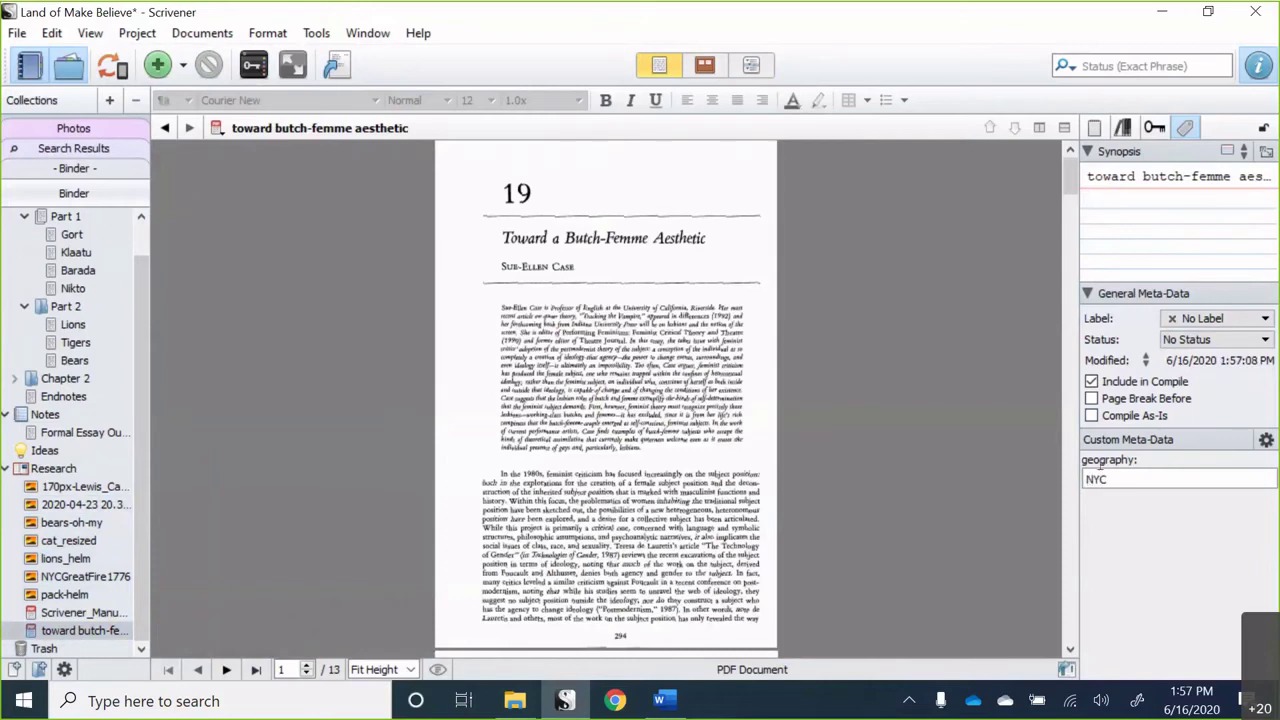
- Search the project's custom meta-data for NYC
left_click(74, 150)
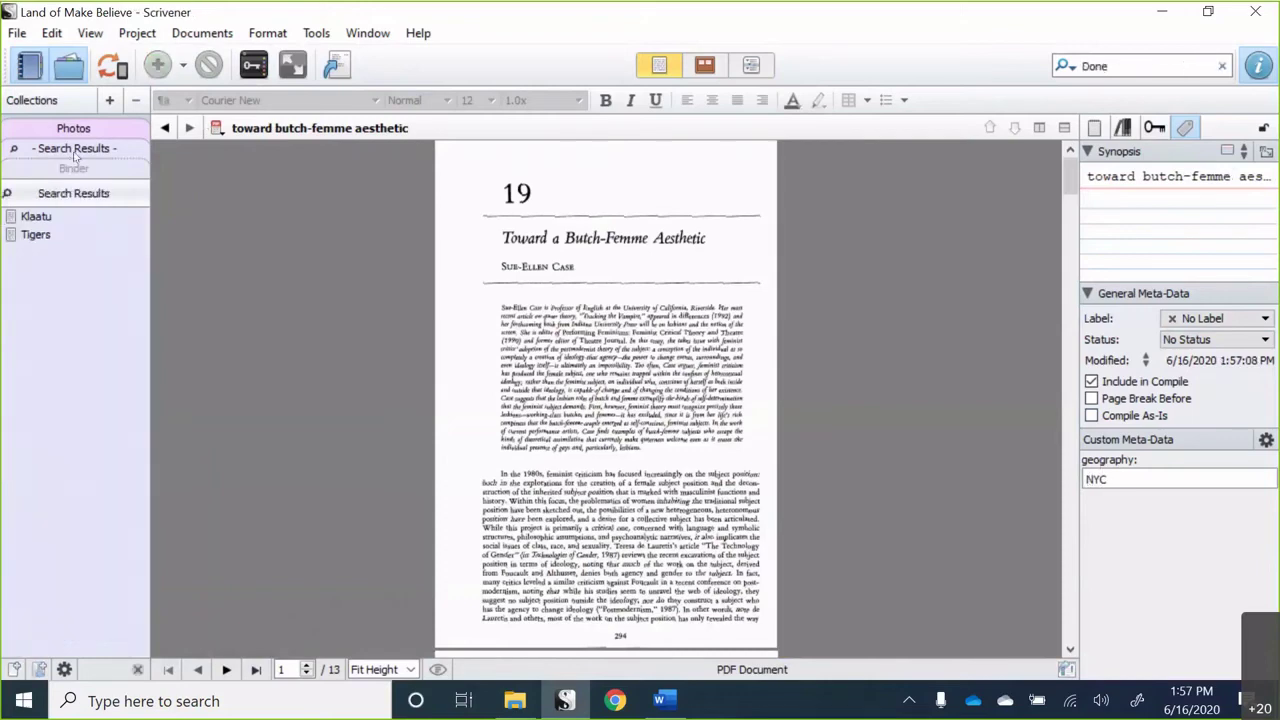
left_click(1074, 68)
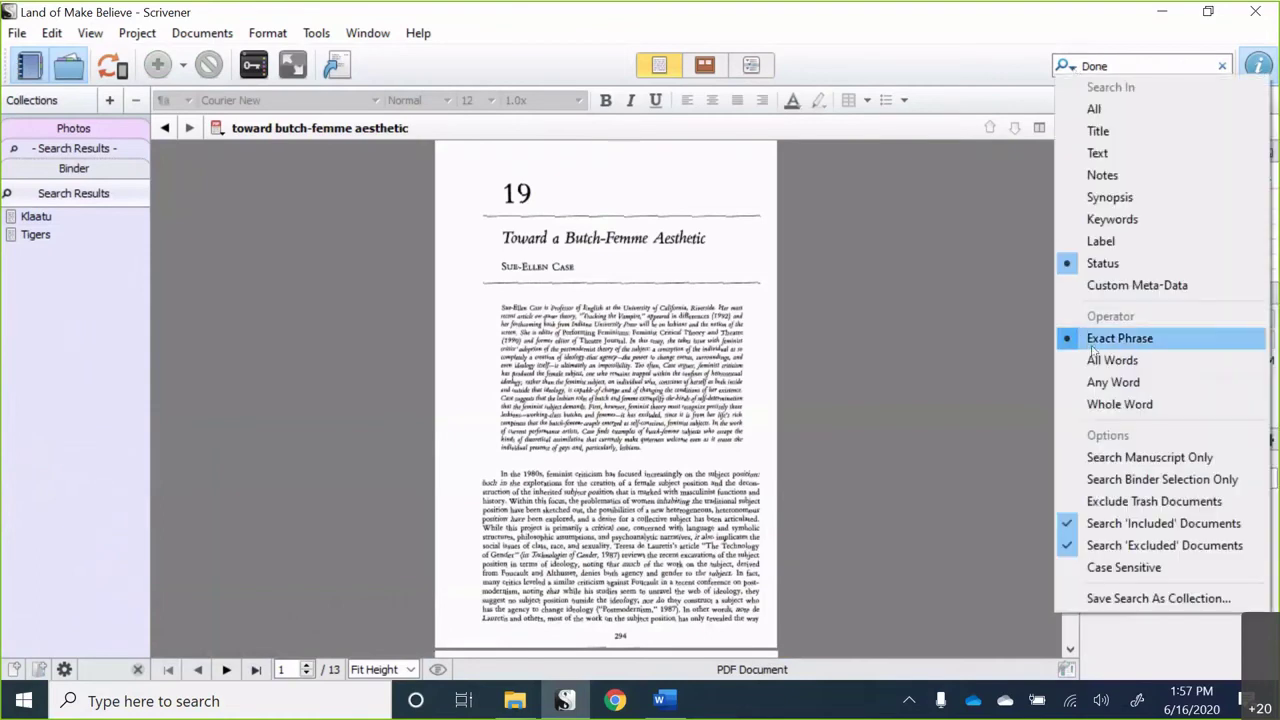
left_click(1099, 287)
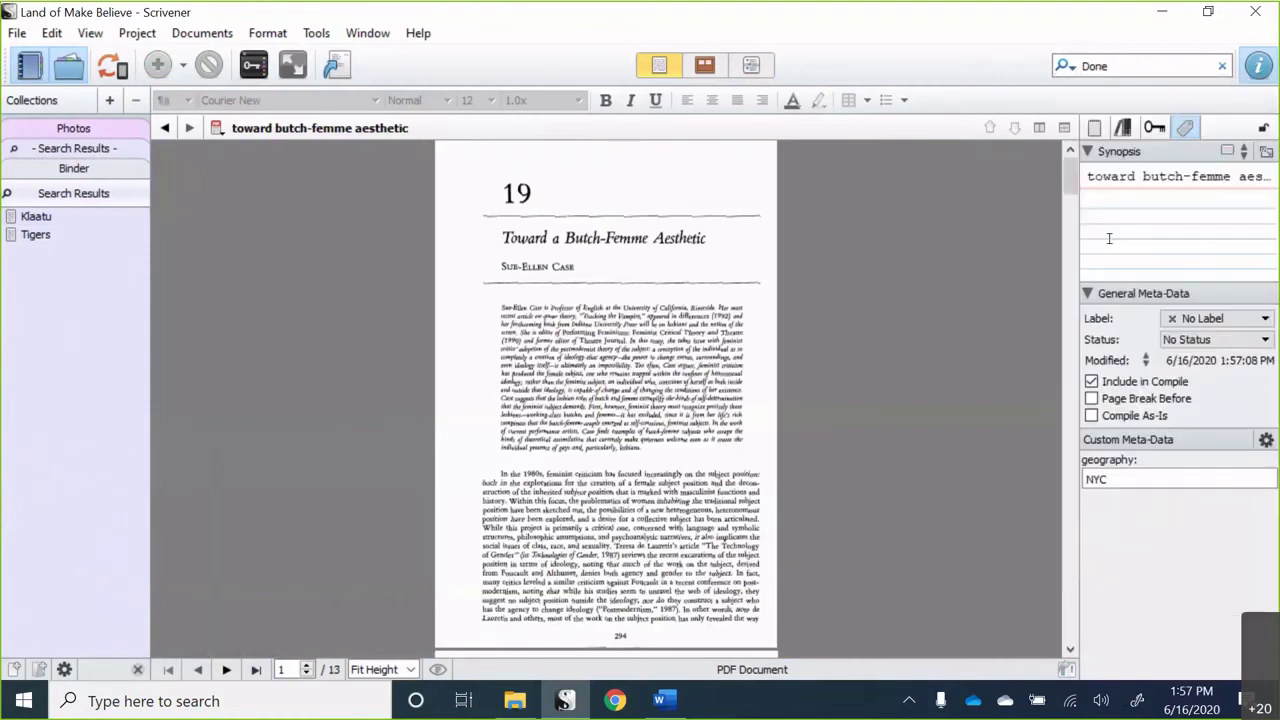
double_click(1097, 64)
type("NYC")
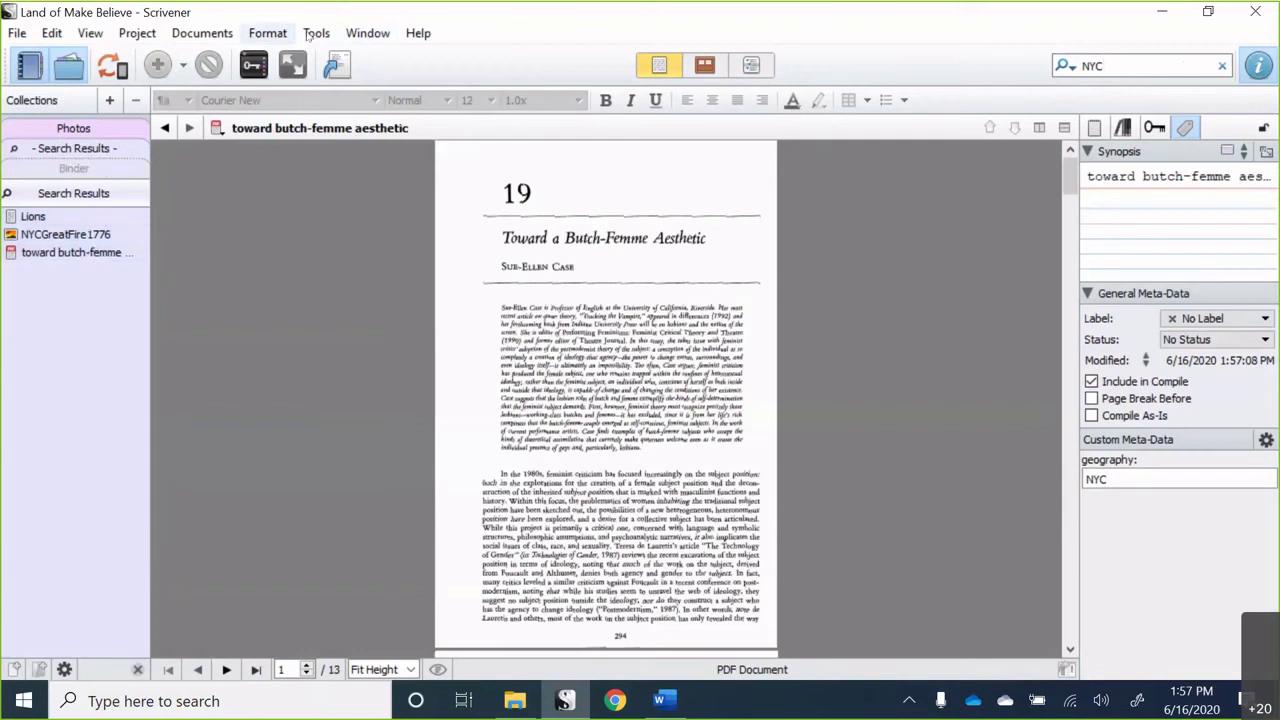
left_click(262, 34)
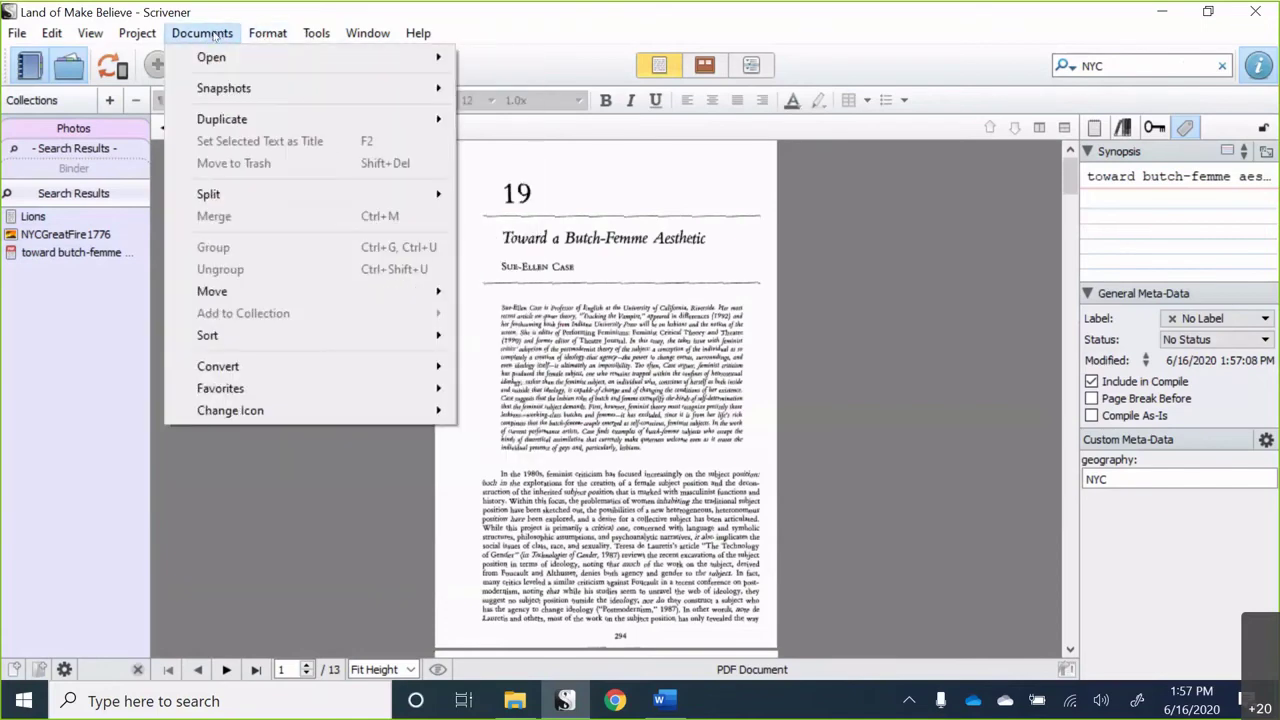
mouse_move(150, 35)
mouse_move(99, 40)
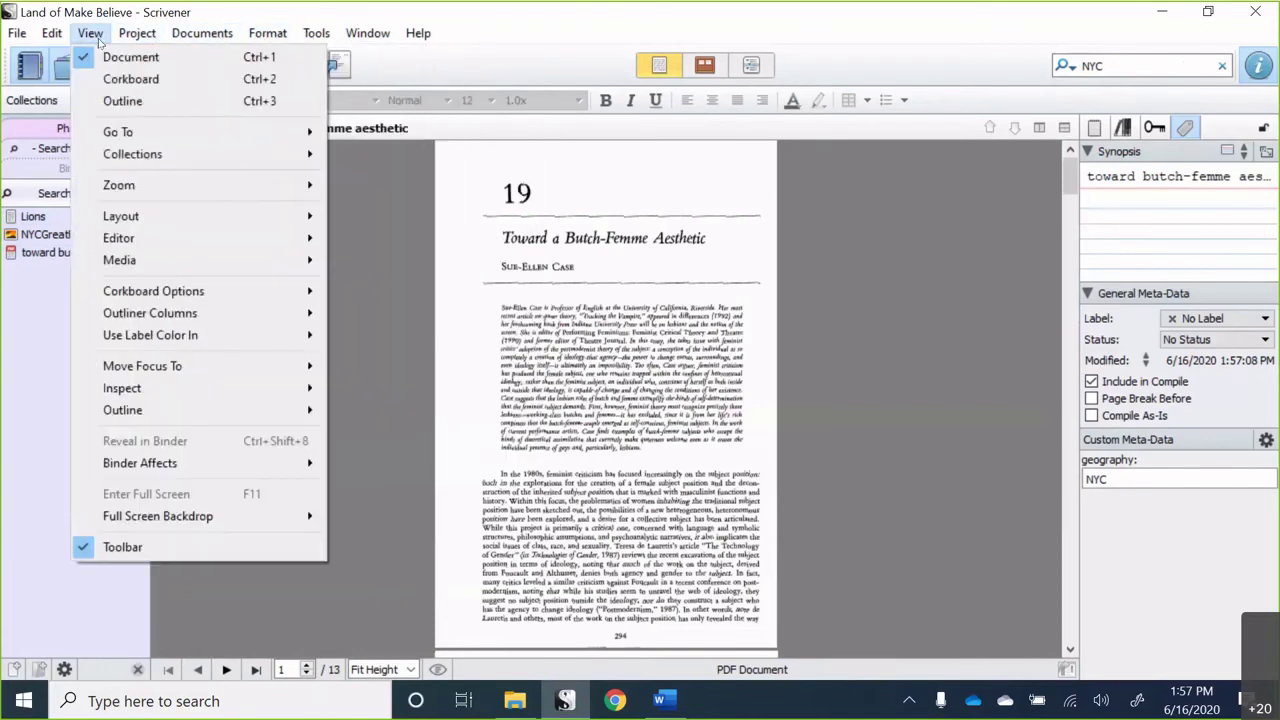
mouse_move(55, 38)
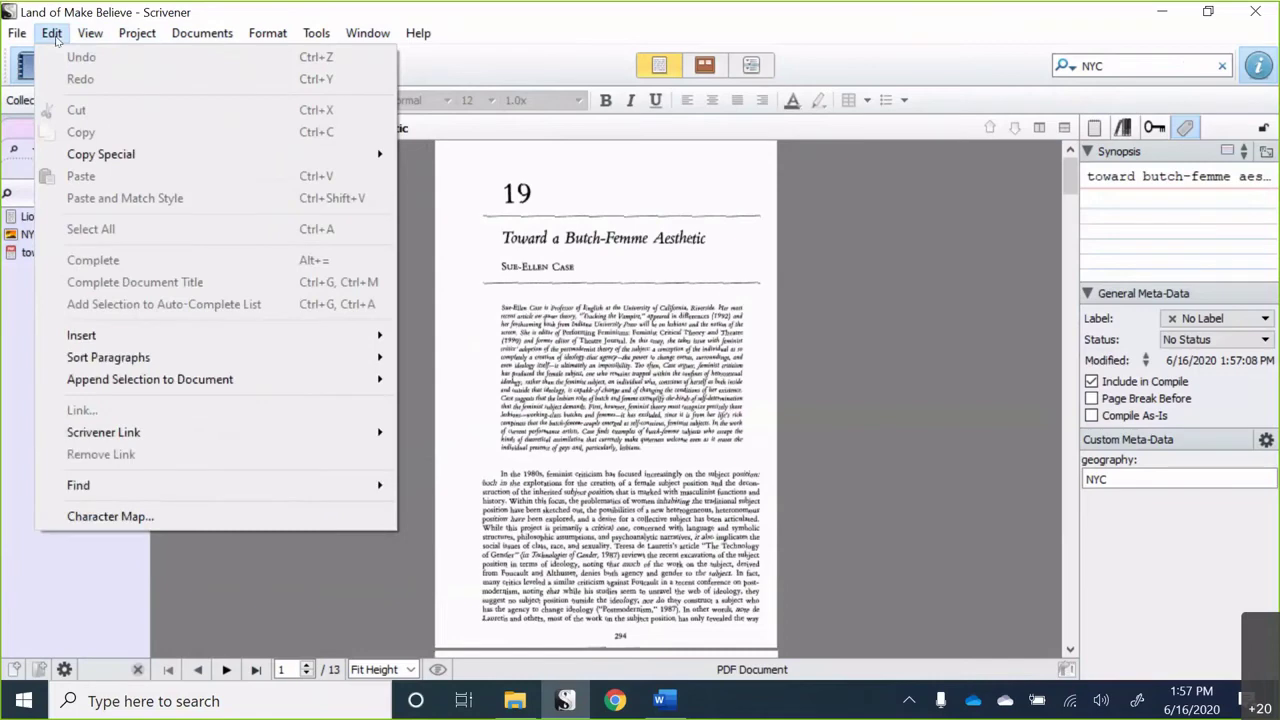
mouse_move(370, 38)
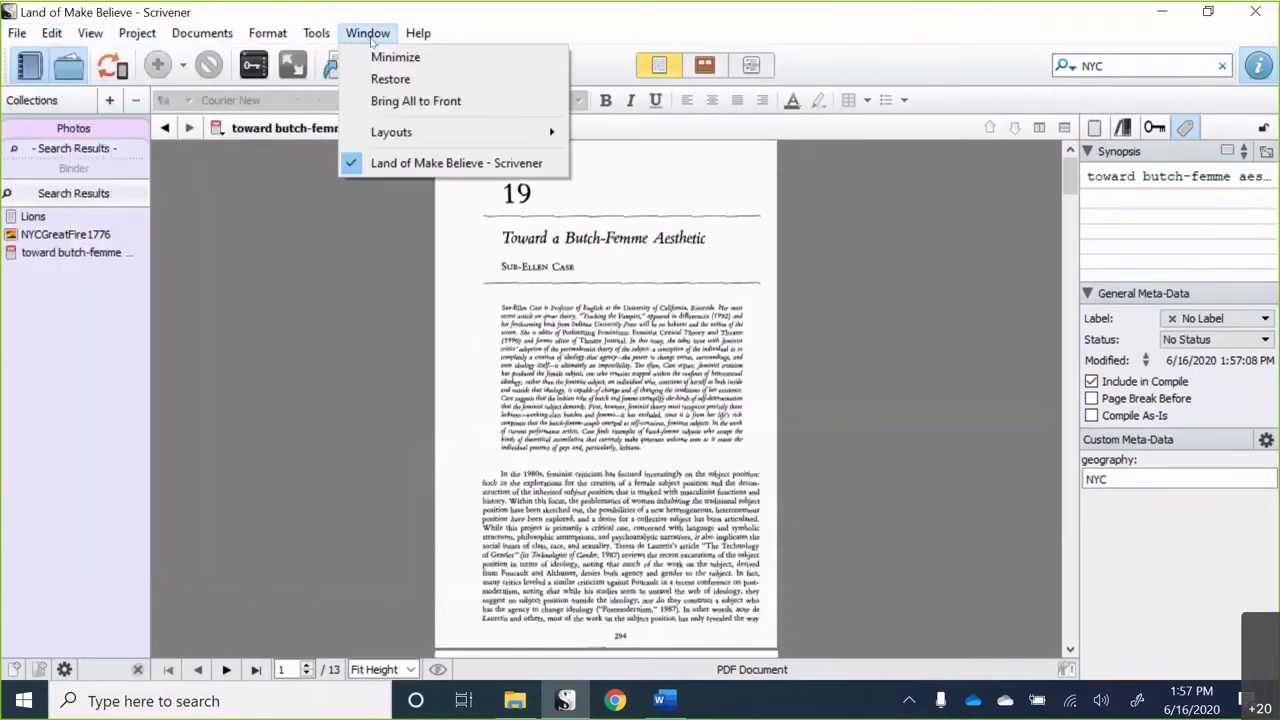
mouse_move(420, 38)
mouse_move(262, 36)
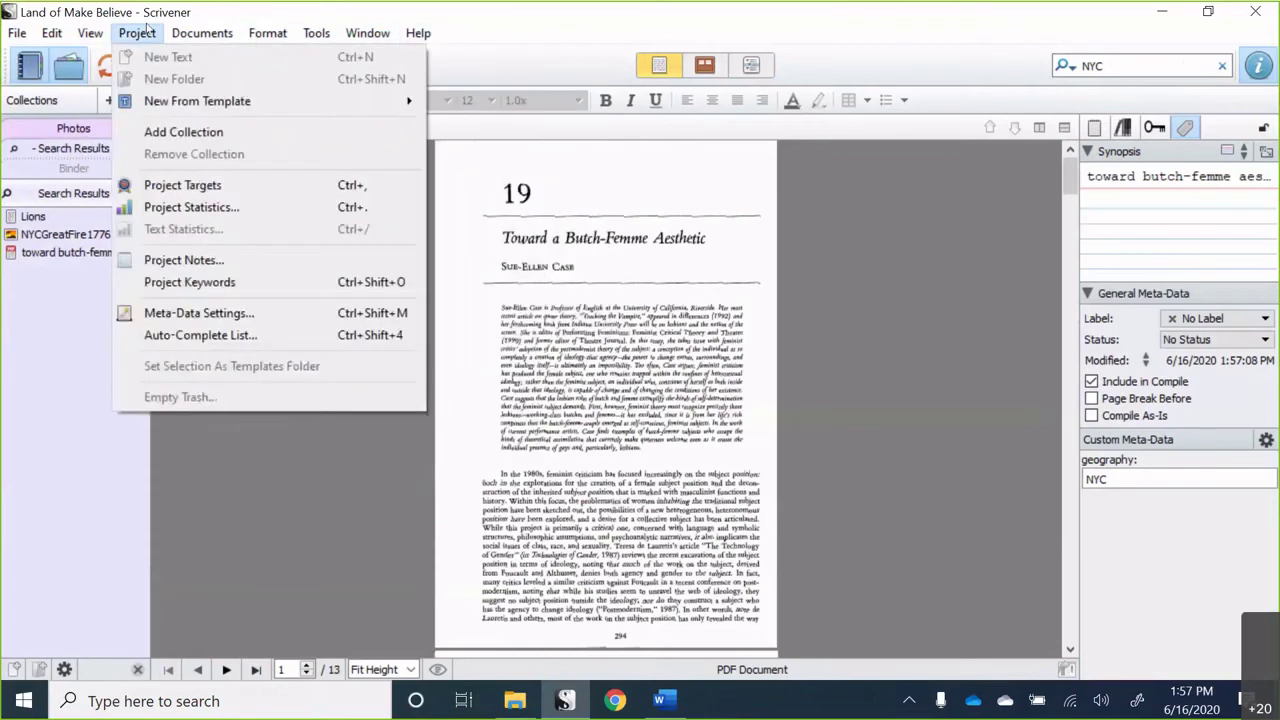
left_click(848, 63)
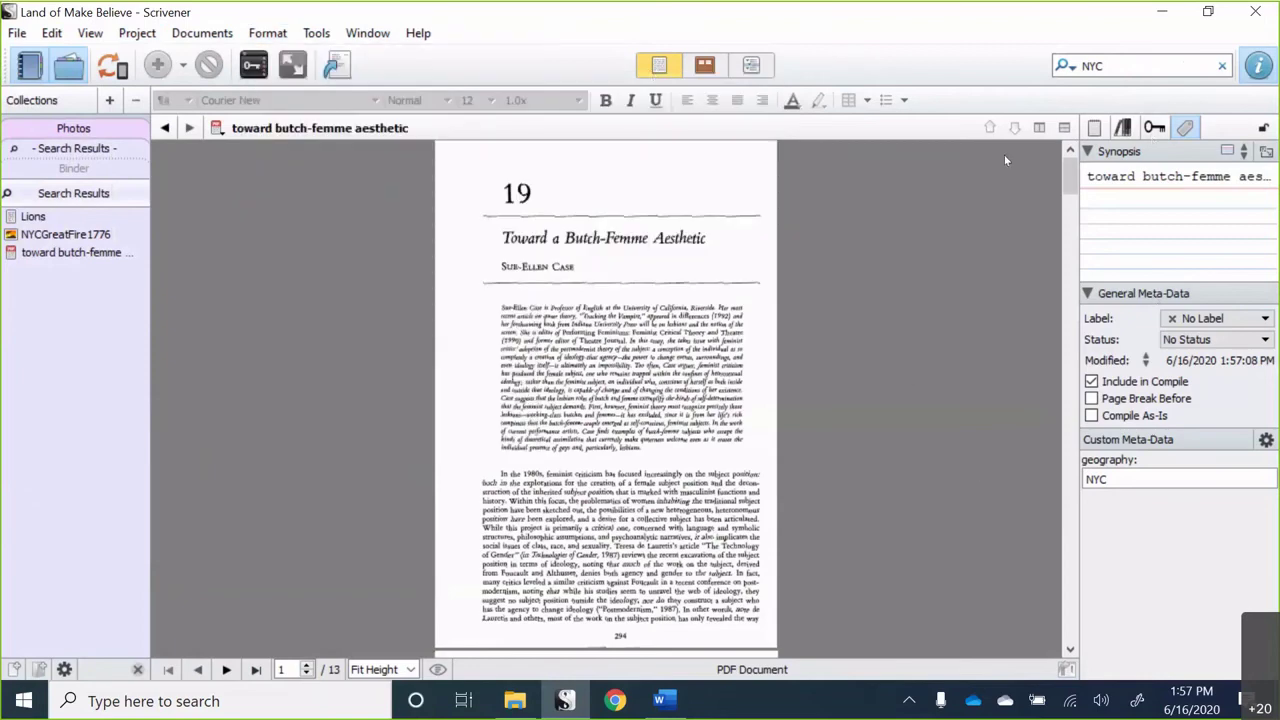
- Save the current custom meta-data search as a collection named NYC
left_click(1058, 67)
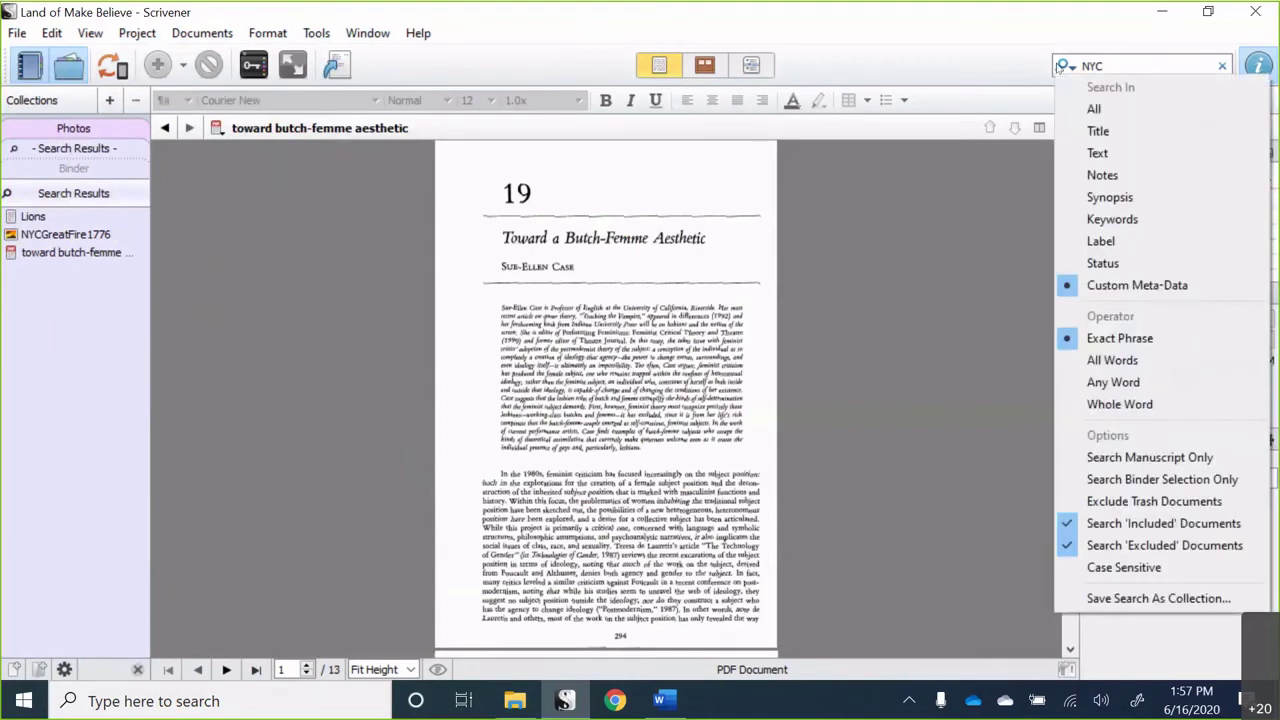
left_click(1096, 598)
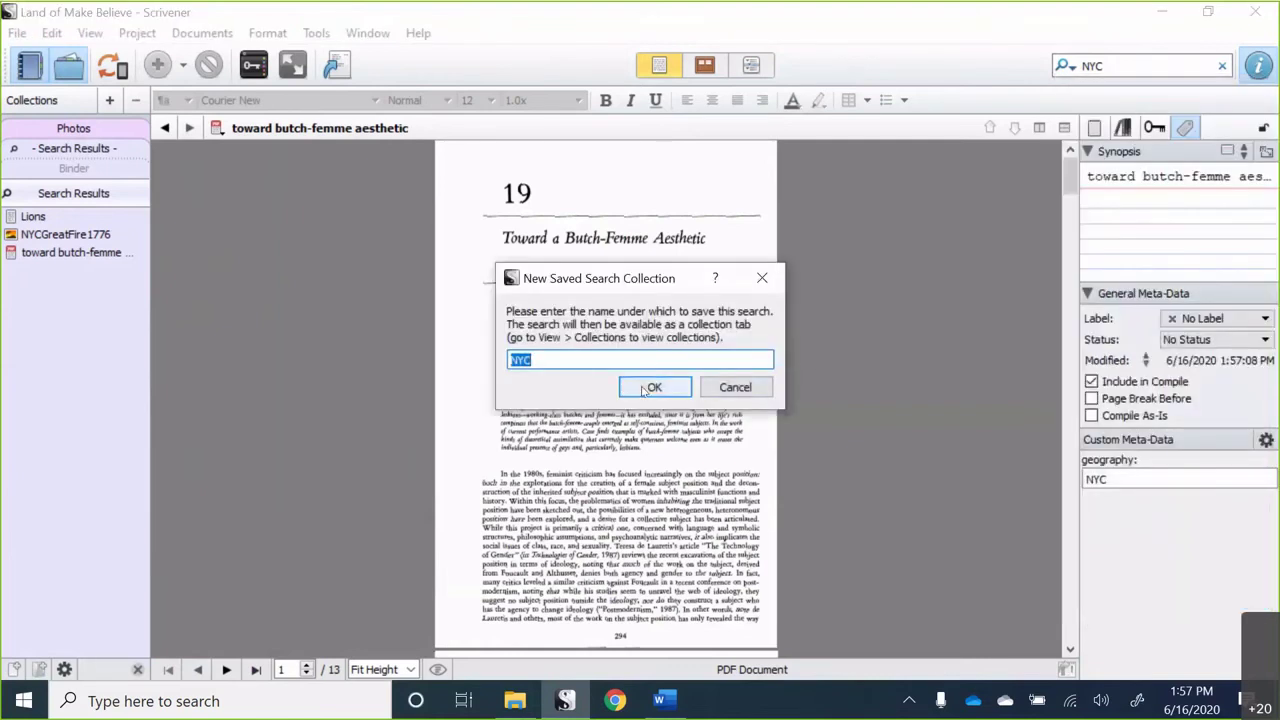
left_click(644, 388)
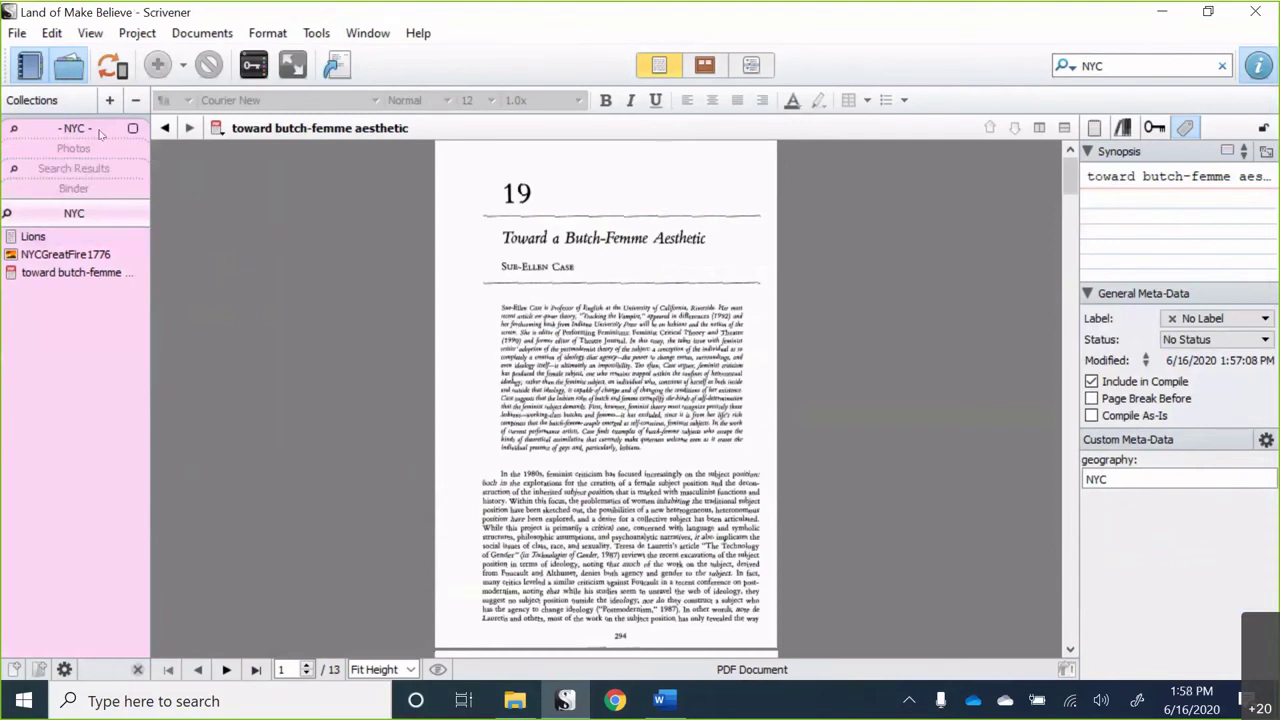
- Set the geography value of both the Bears document and the cat_resized image to NYC
left_click(108, 192)
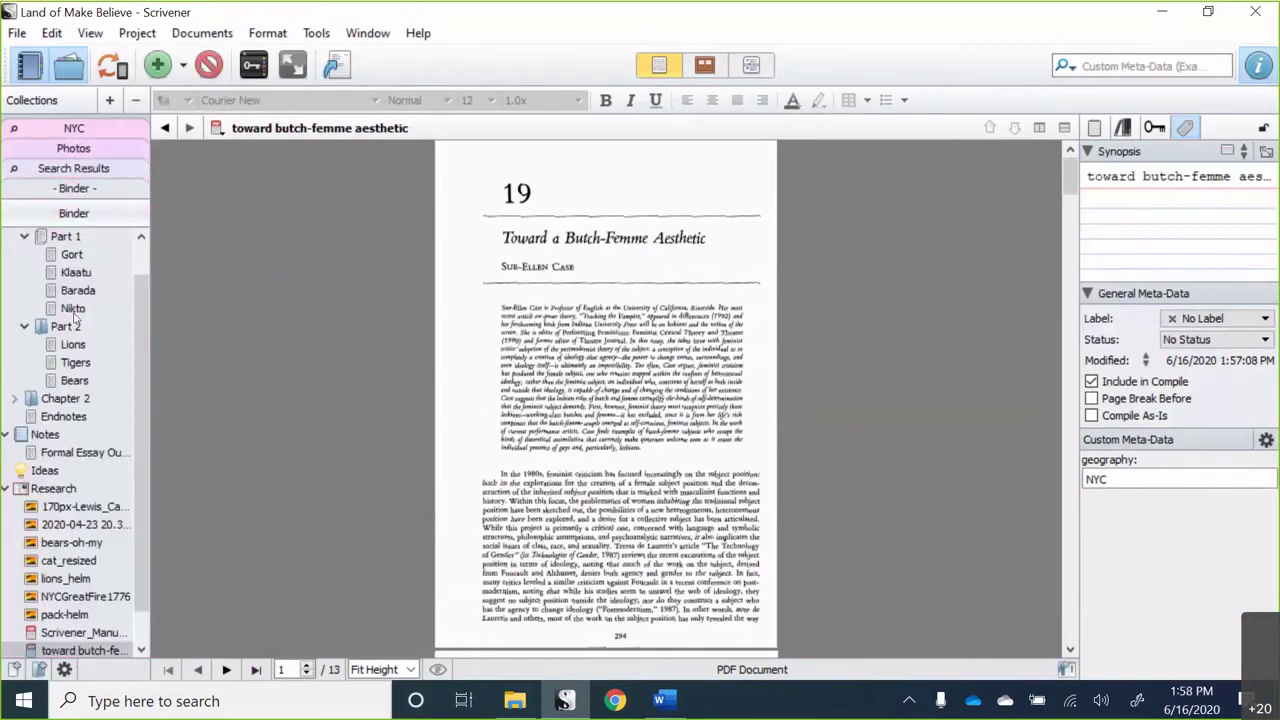
left_click(75, 381)
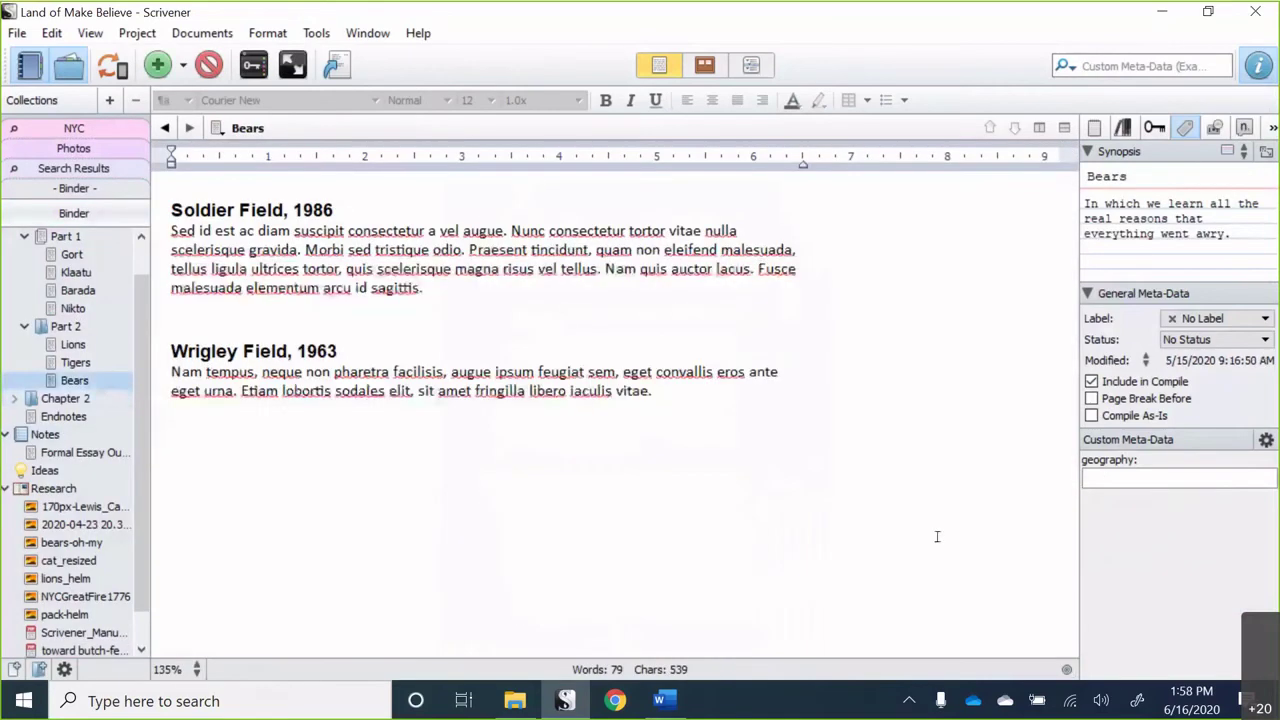
type("NYC")
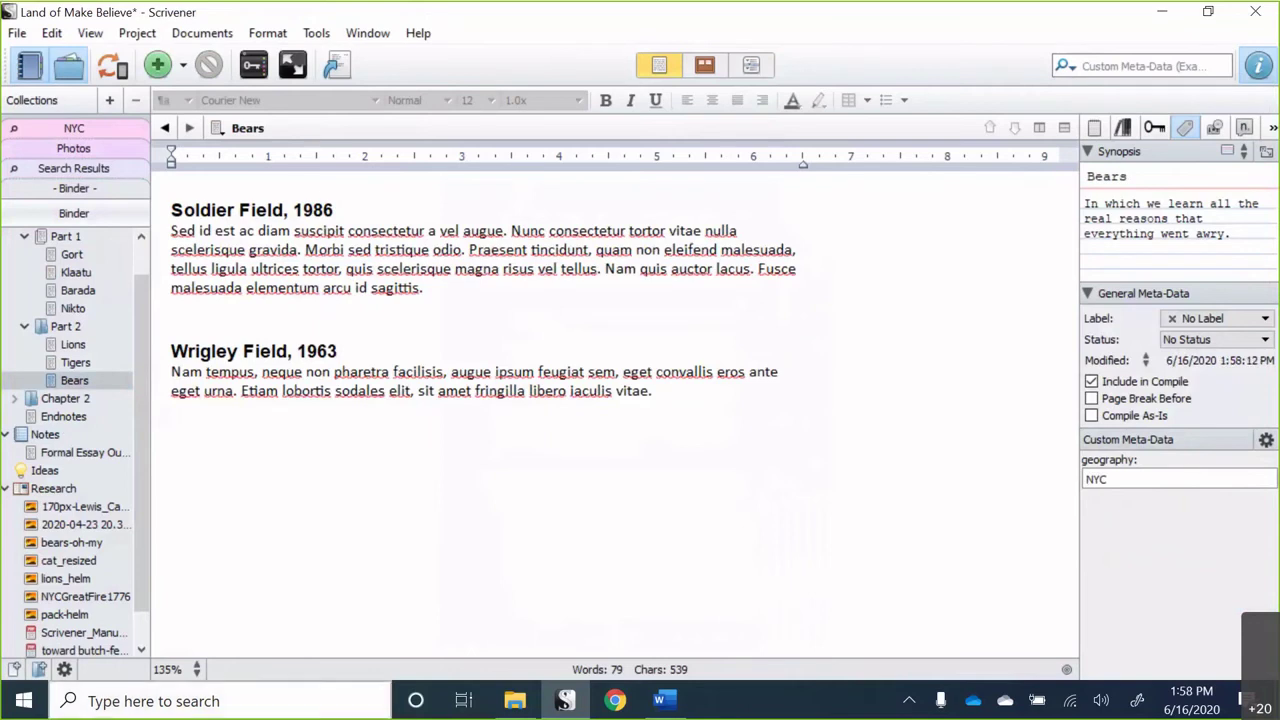
left_click(80, 562)
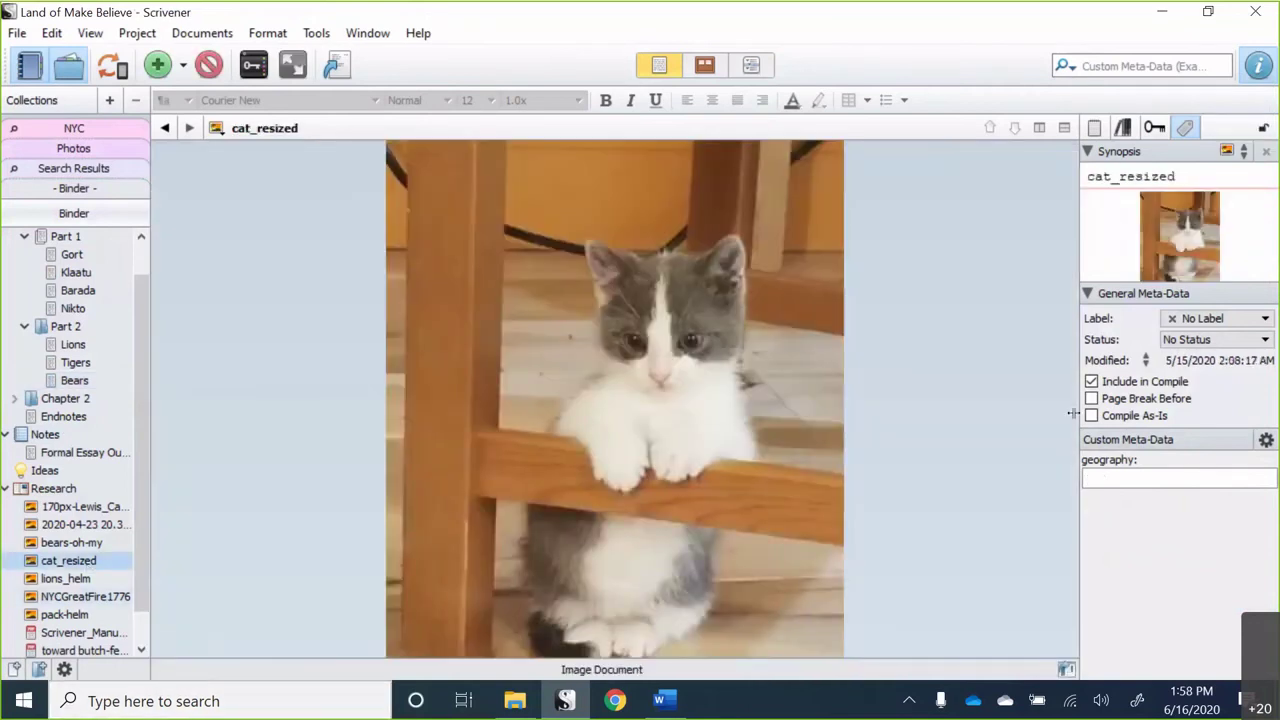
left_click(1085, 477)
type("NYC")
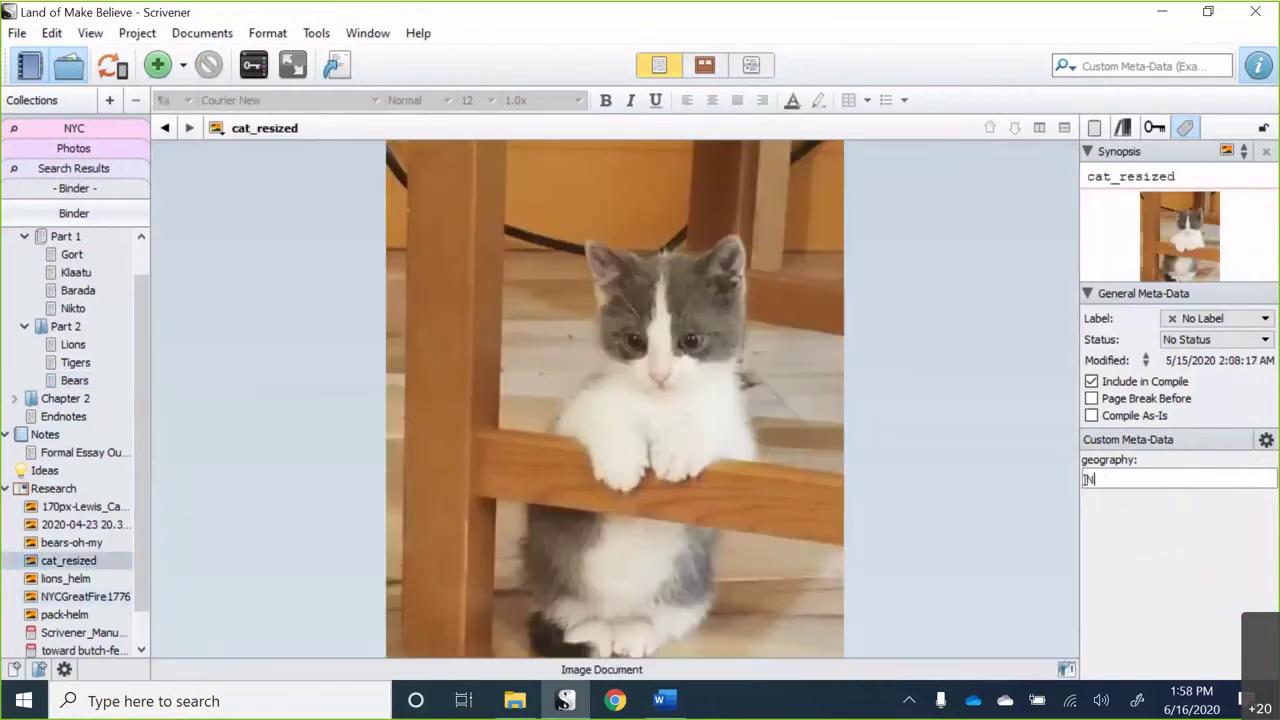
- Review the items in the NYC collection, and return to the full binder with the collections hidden
left_click(90, 130)
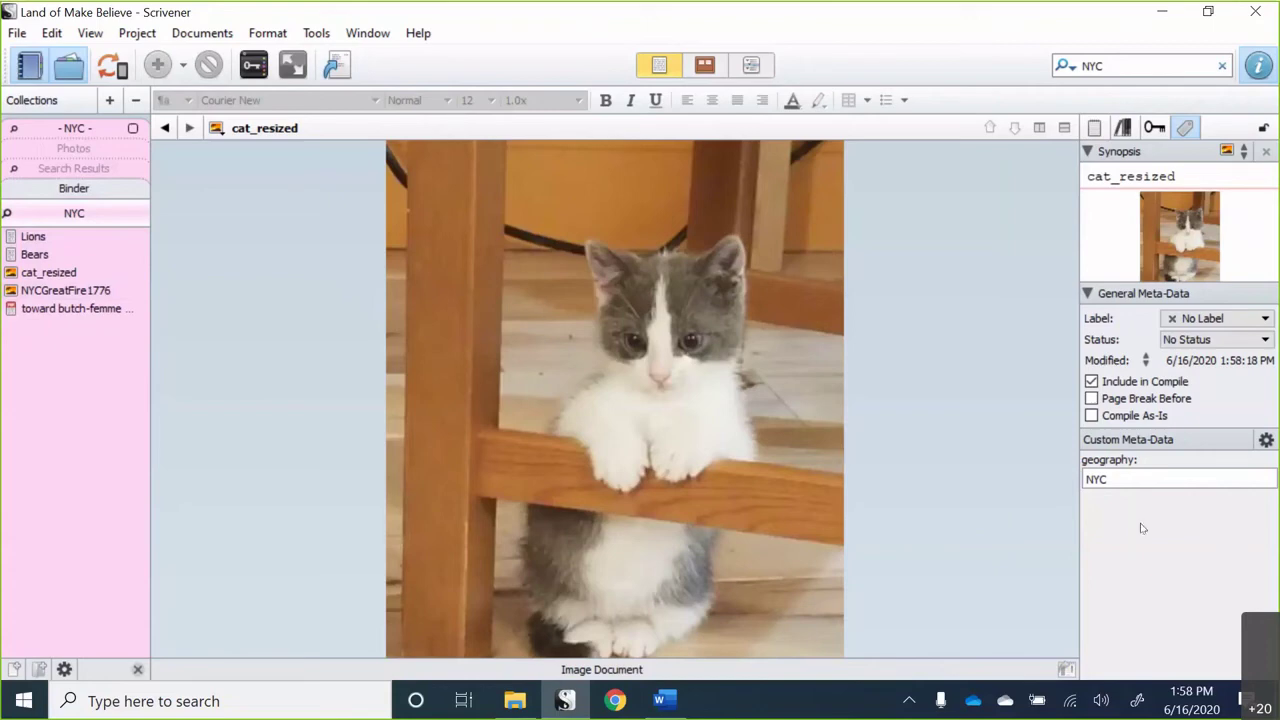
left_click(47, 175)
left_click(75, 189)
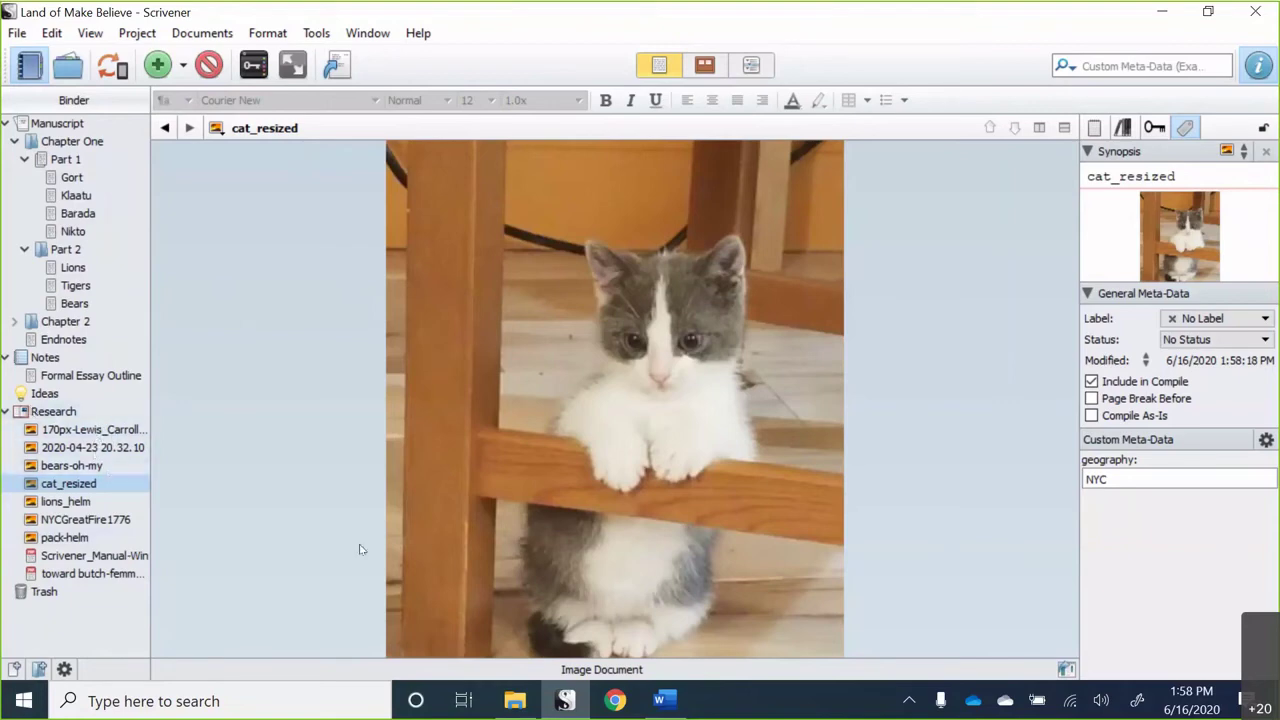
left_click(273, 456)
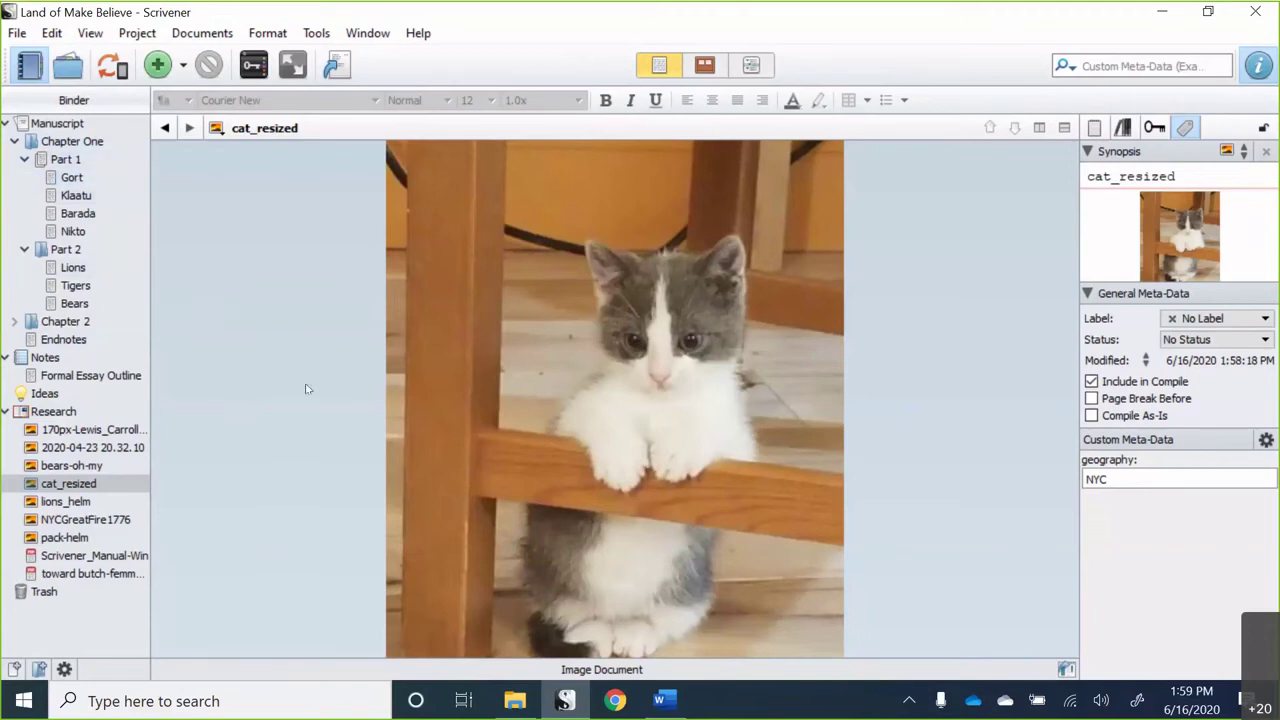
- Open the Gort document and examine the available text formatting presets without applying one
left_click(72, 177)
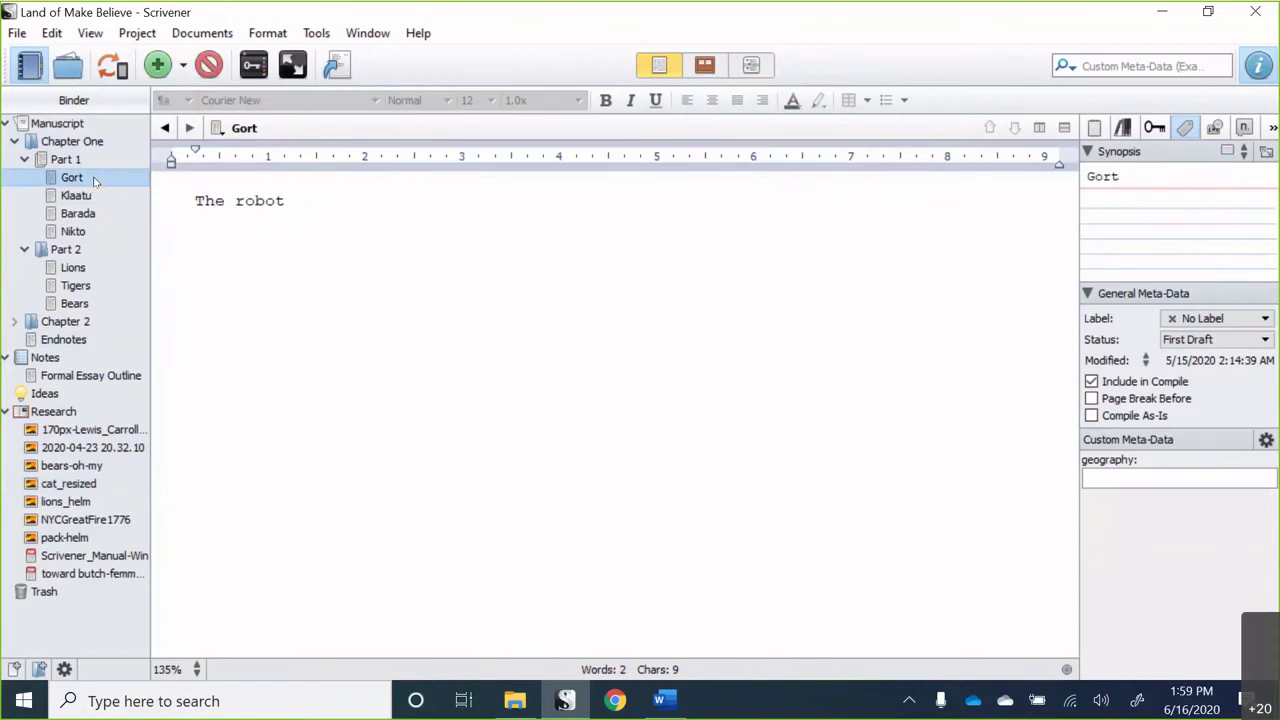
left_click(402, 198)
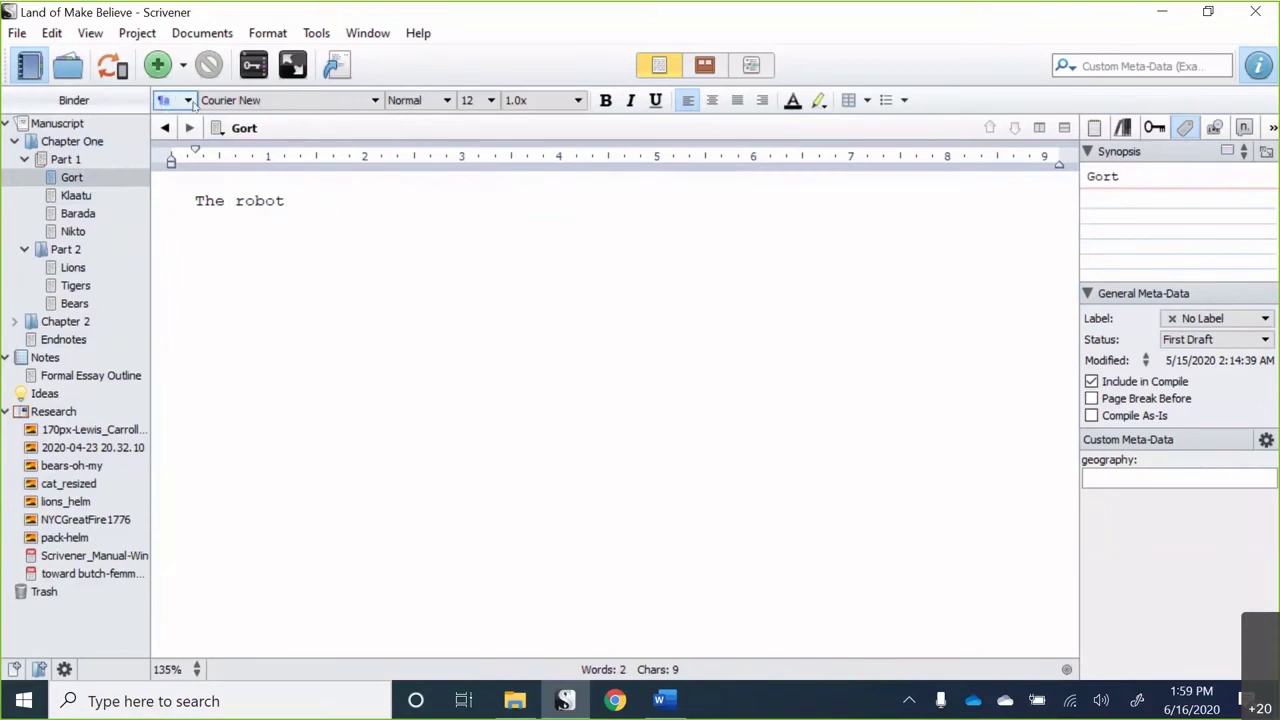
left_click(190, 103)
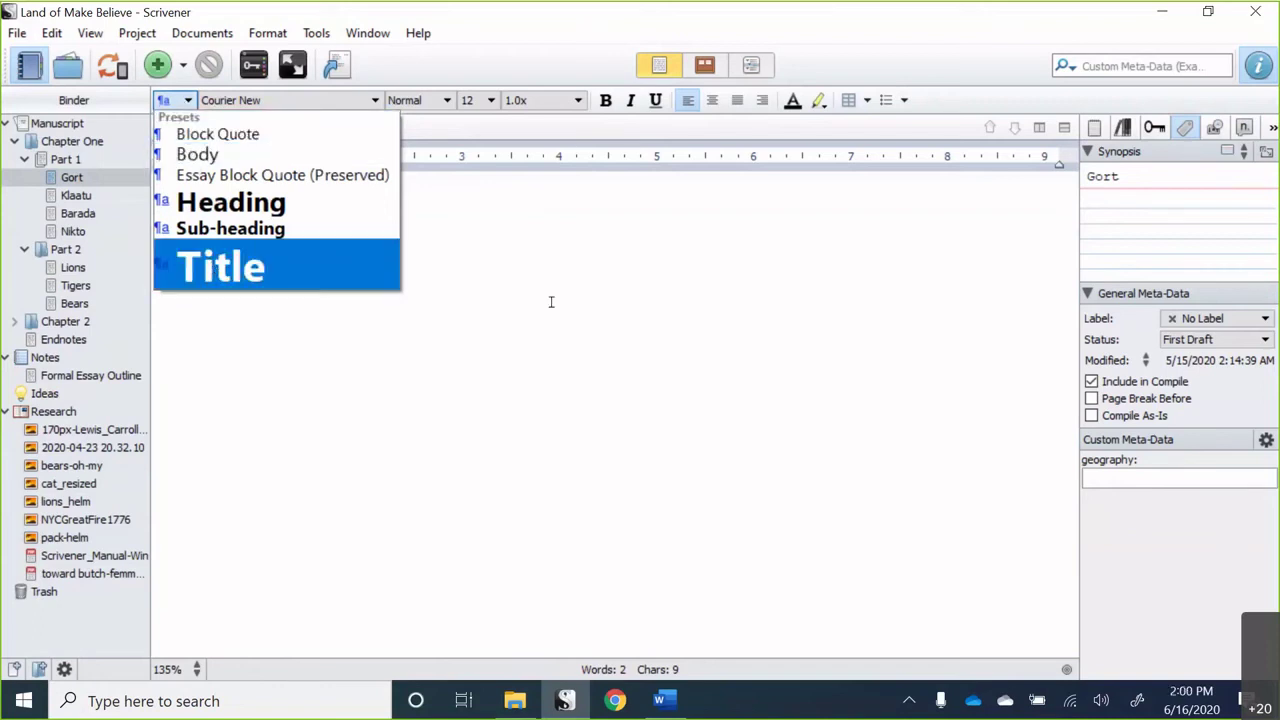
left_click(411, 263)
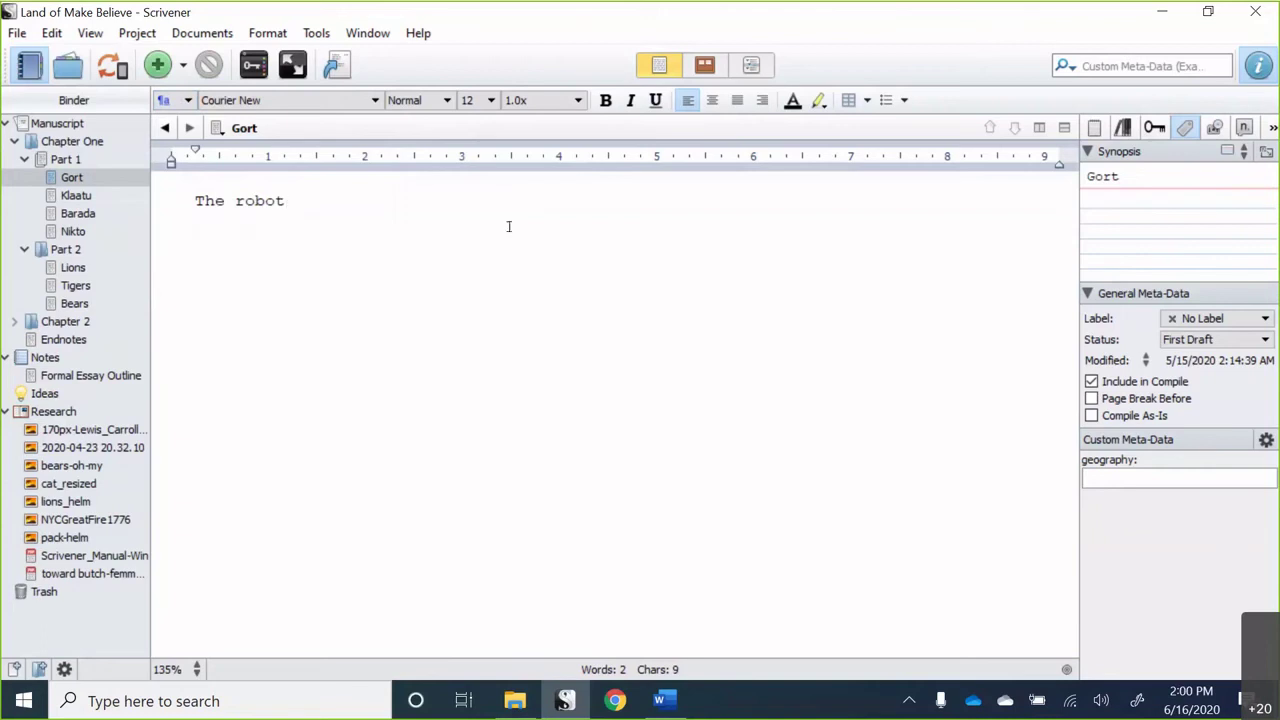
- Add the line "As you type, you can't do much." below "The robot" in the Gort document
key("Return")
type("A s you type,")
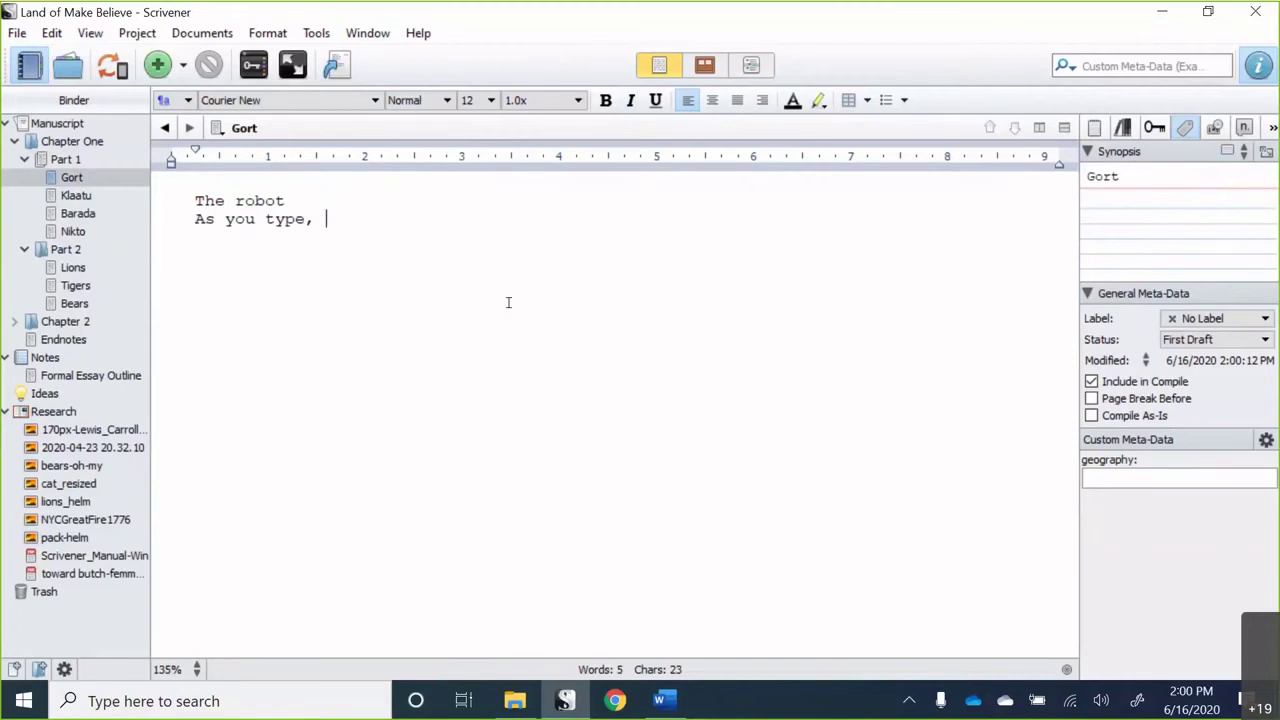
type("you can't do much.")
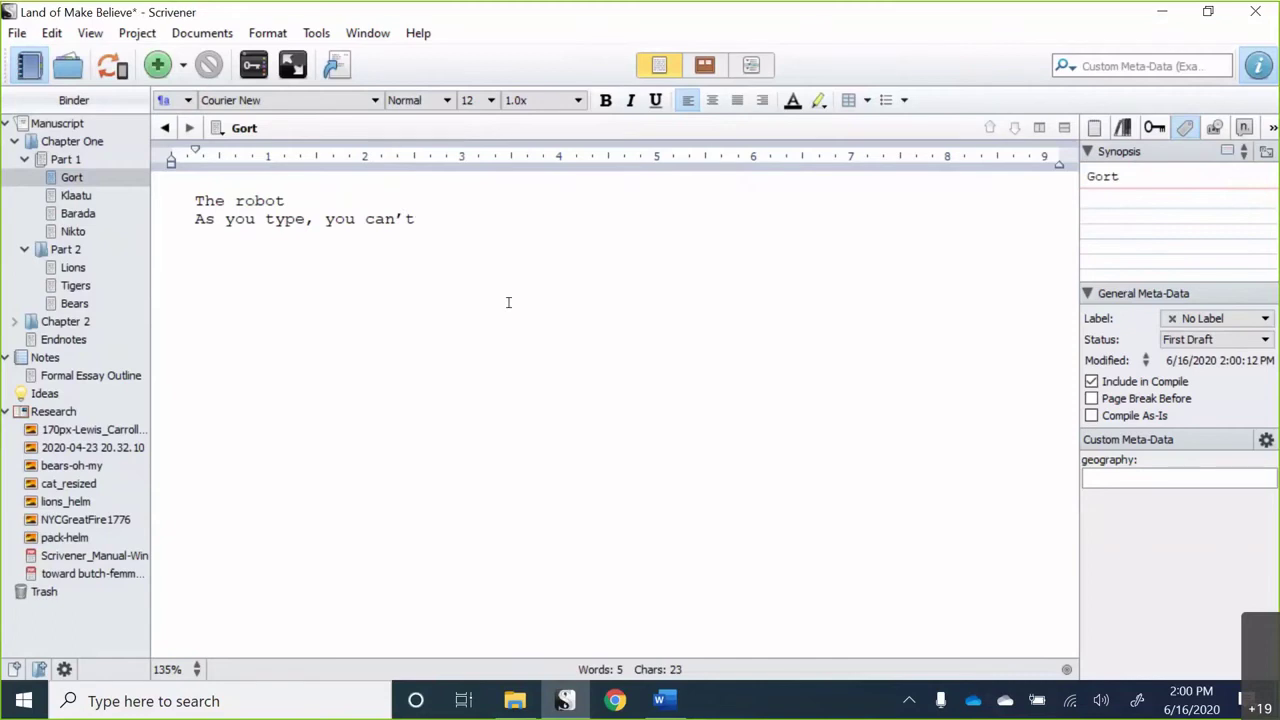
key("Return")
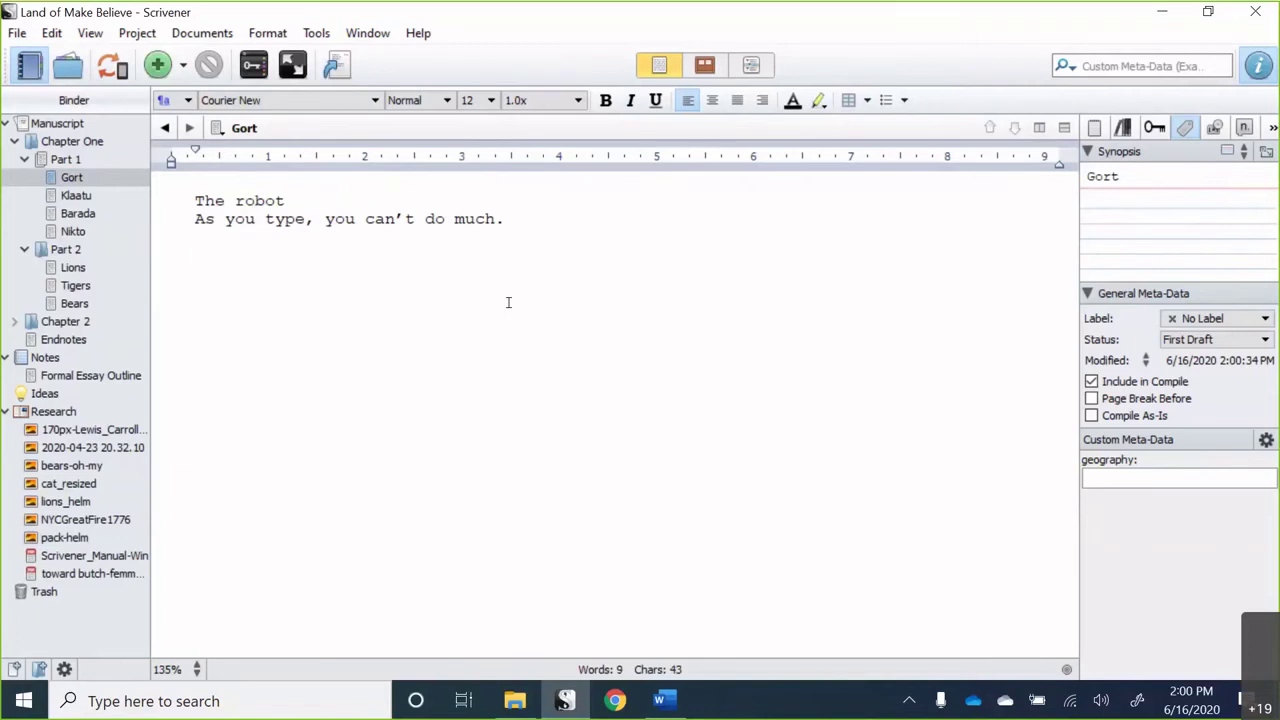
- Switch to Word and examine the chapter and section headings on the opening pages of the compiled document
mouse_move(660, 702)
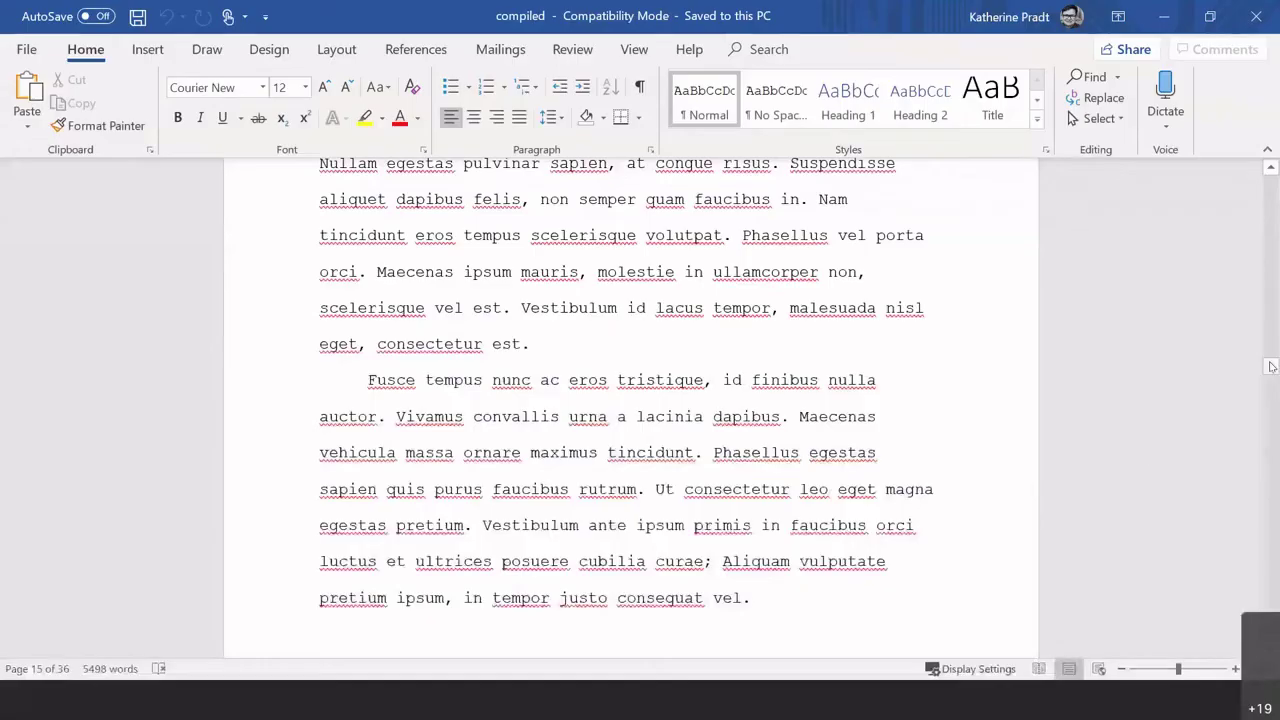
scroll(630, 400, "up", 20)
left_click_drag(1270, 232, 1268, 181)
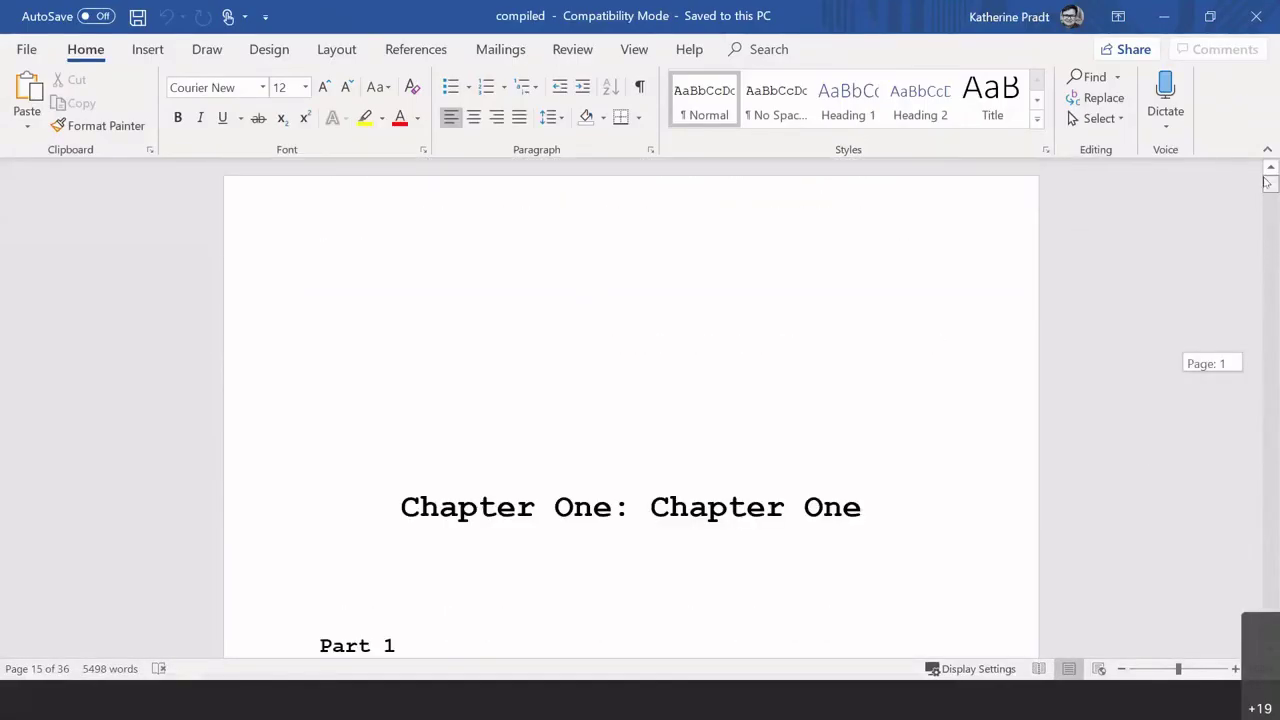
scroll(857, 366, "down", 10)
scroll(857, 376, "down", 6)
scroll(857, 376, "up", 6)
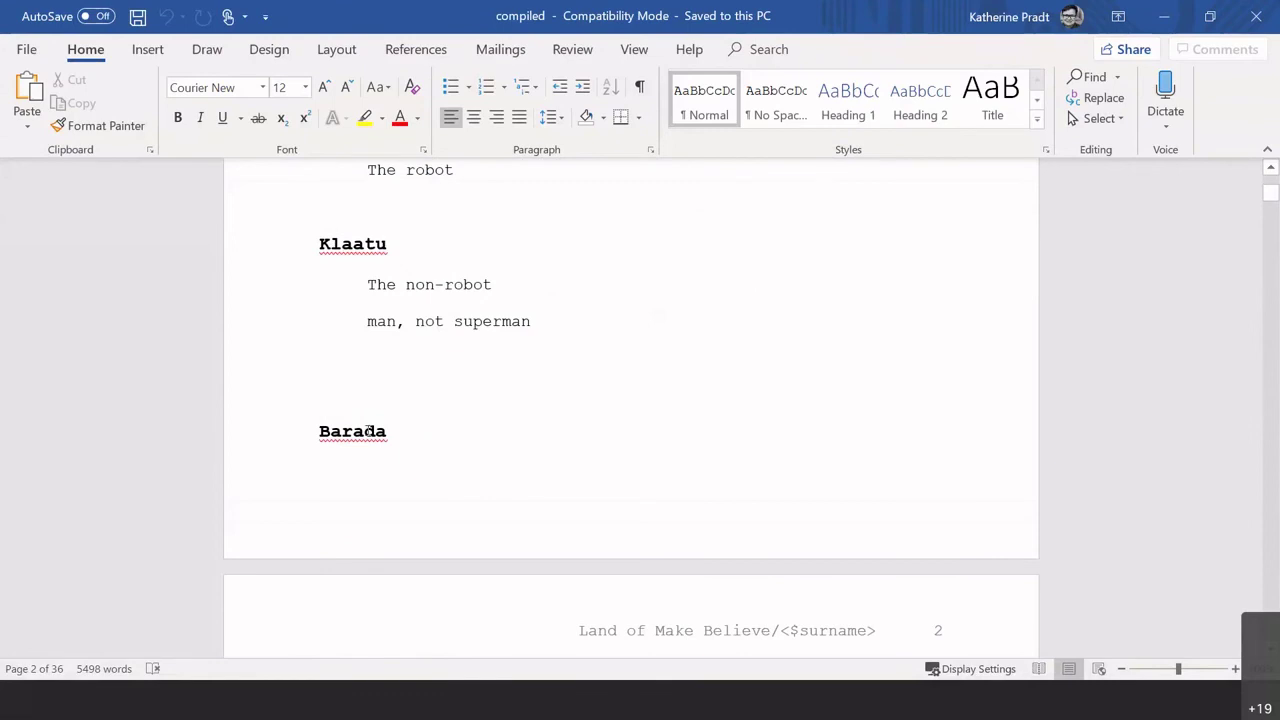
left_click(443, 410)
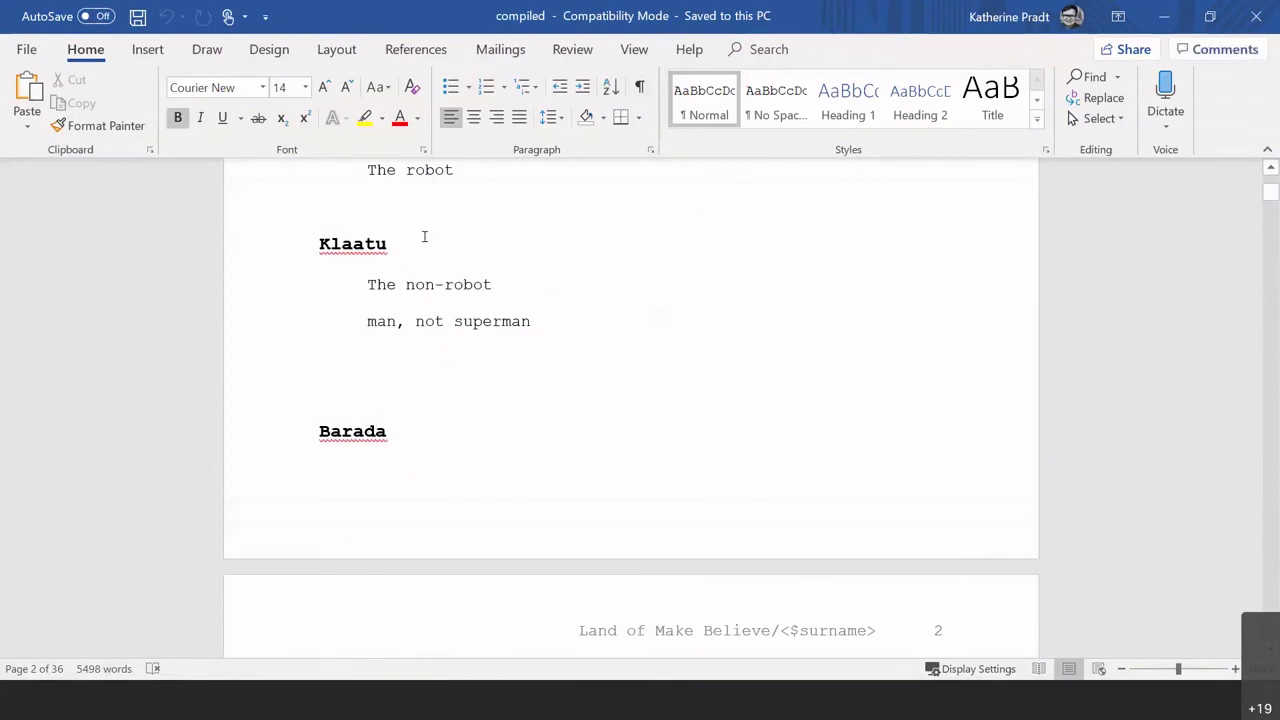
- Examine how the Klaatu heading and the body lines below it are formatted in the compiled Word document
left_click(284, 256)
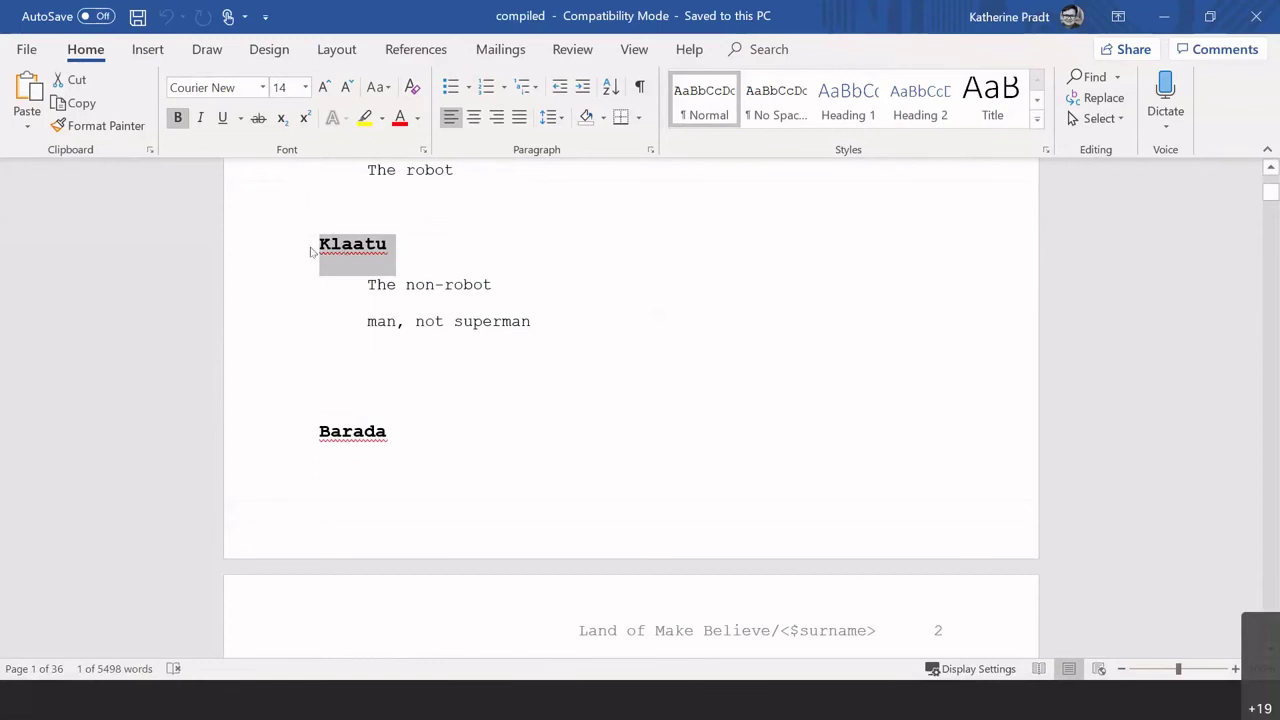
left_click(407, 289)
key("ctrl+b")
double_click(453, 285)
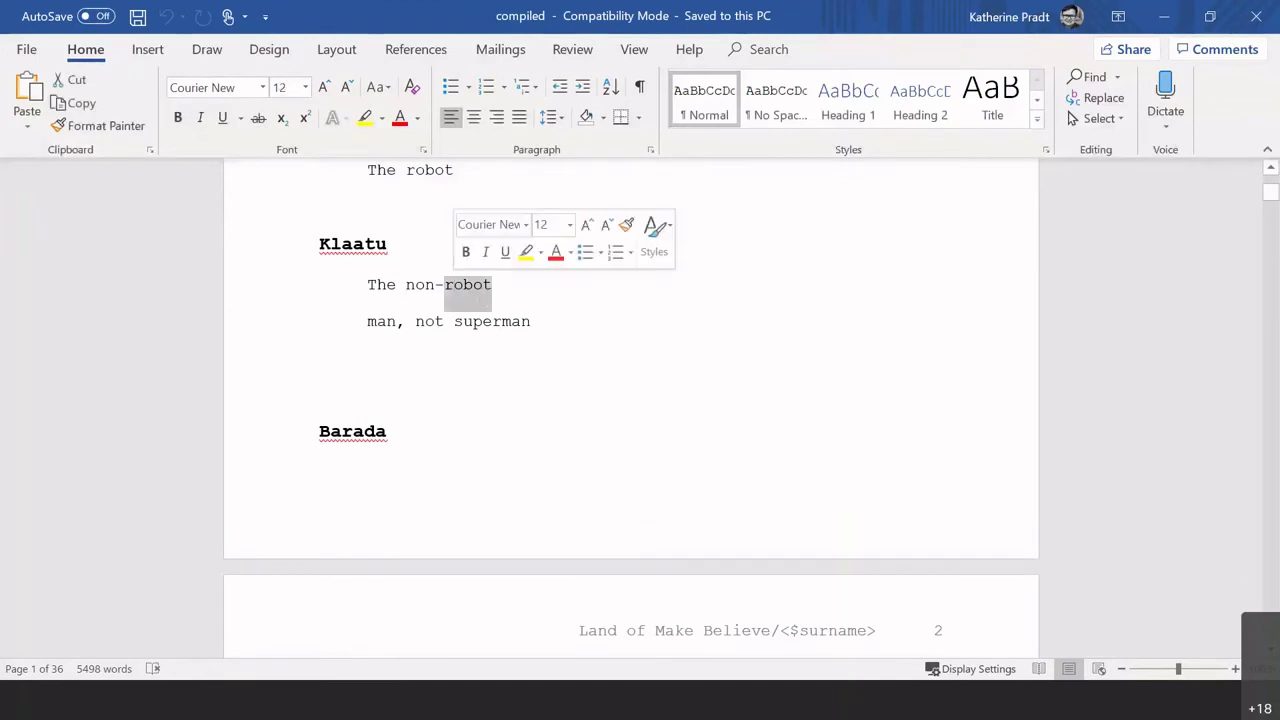
left_click(459, 321)
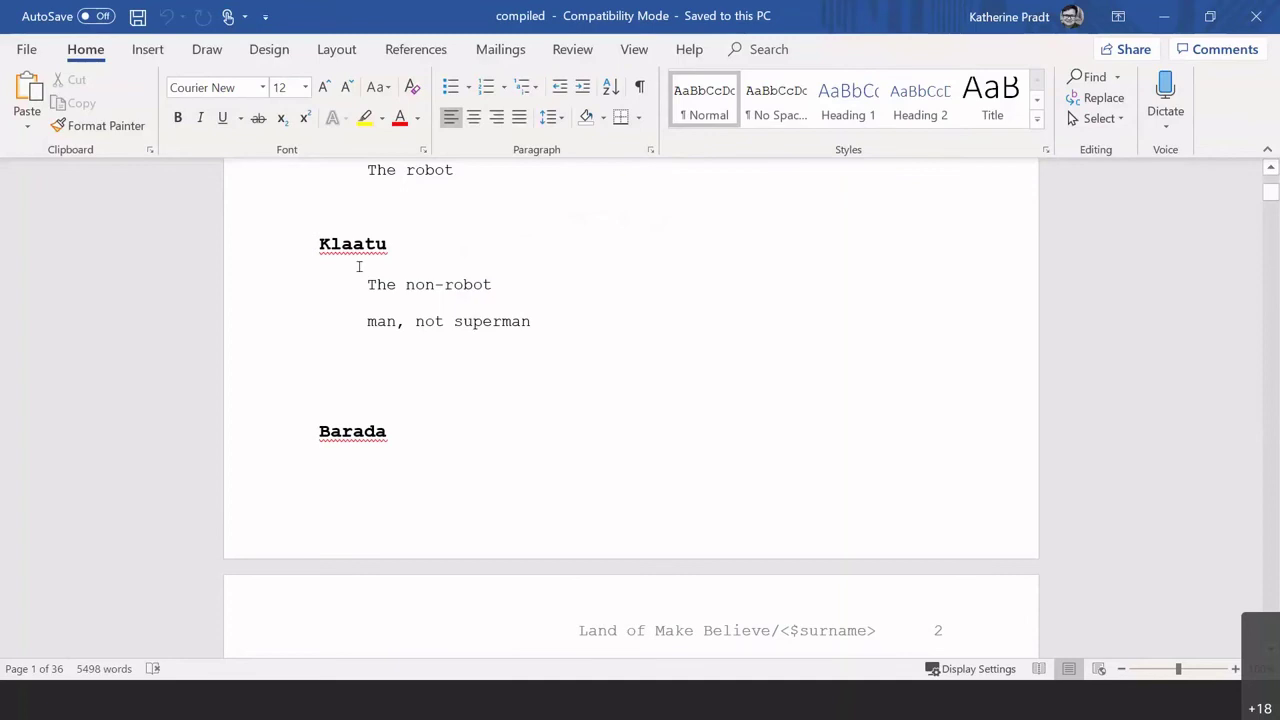
left_click(264, 257)
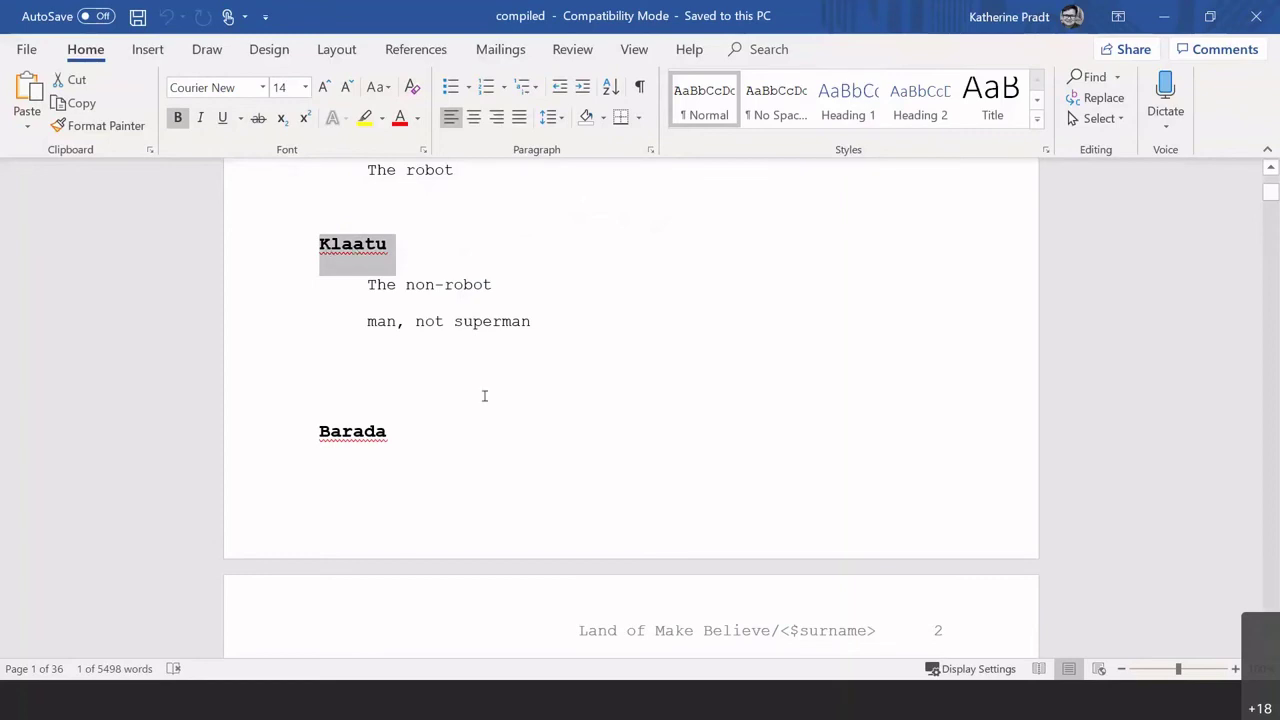
scroll(484, 396, "up", 2)
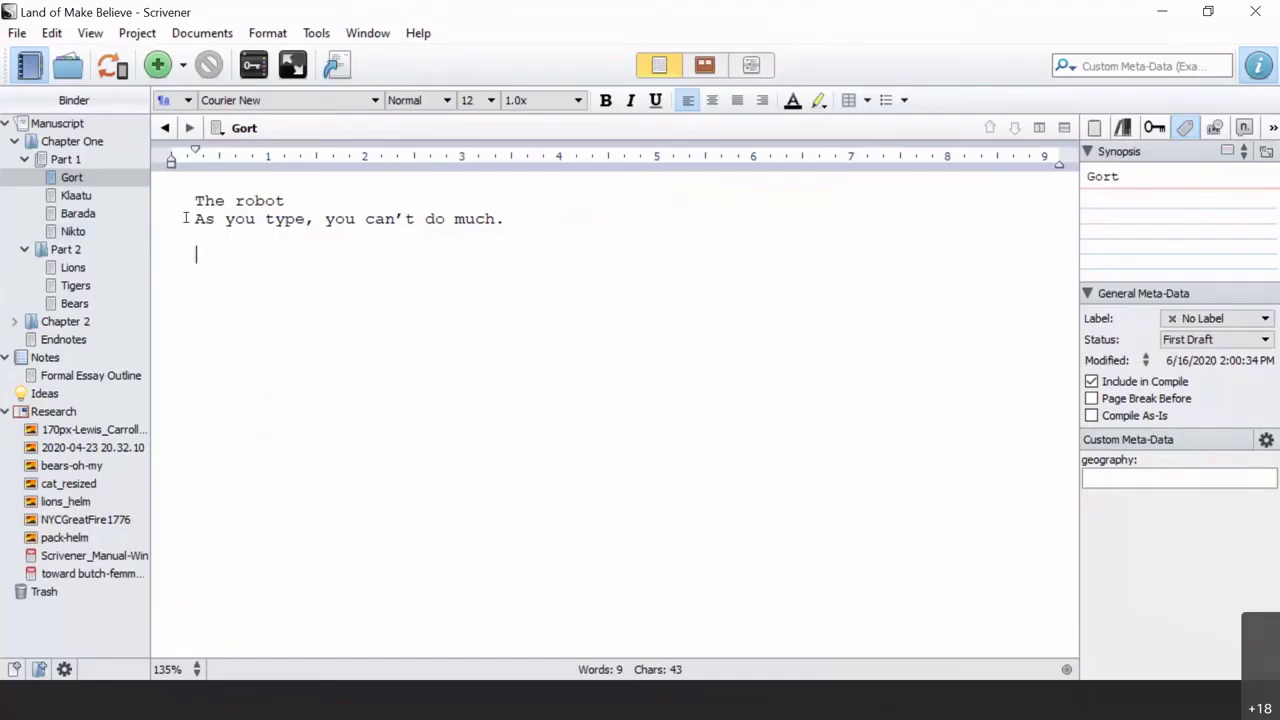
- Switch to Scrivener and set the line "As you type, you can't do much." in the Gort document to Cooper Black
triple_click(190, 218)
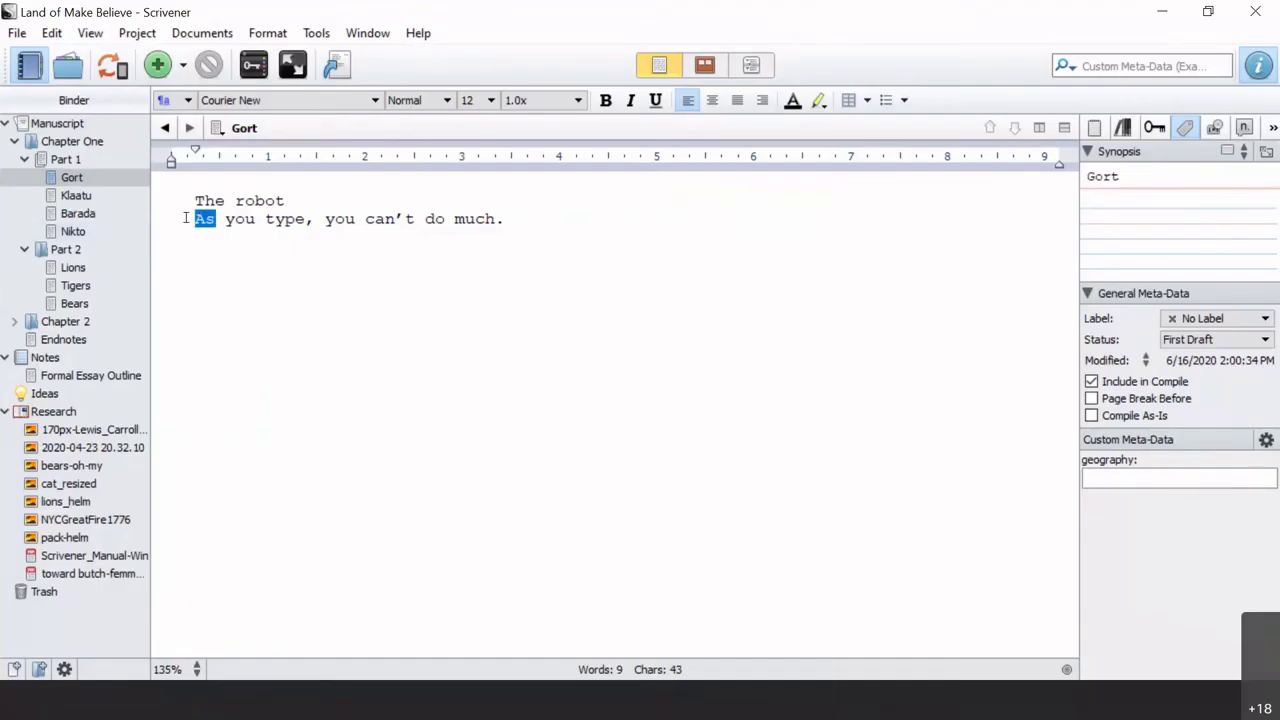
left_click(375, 100)
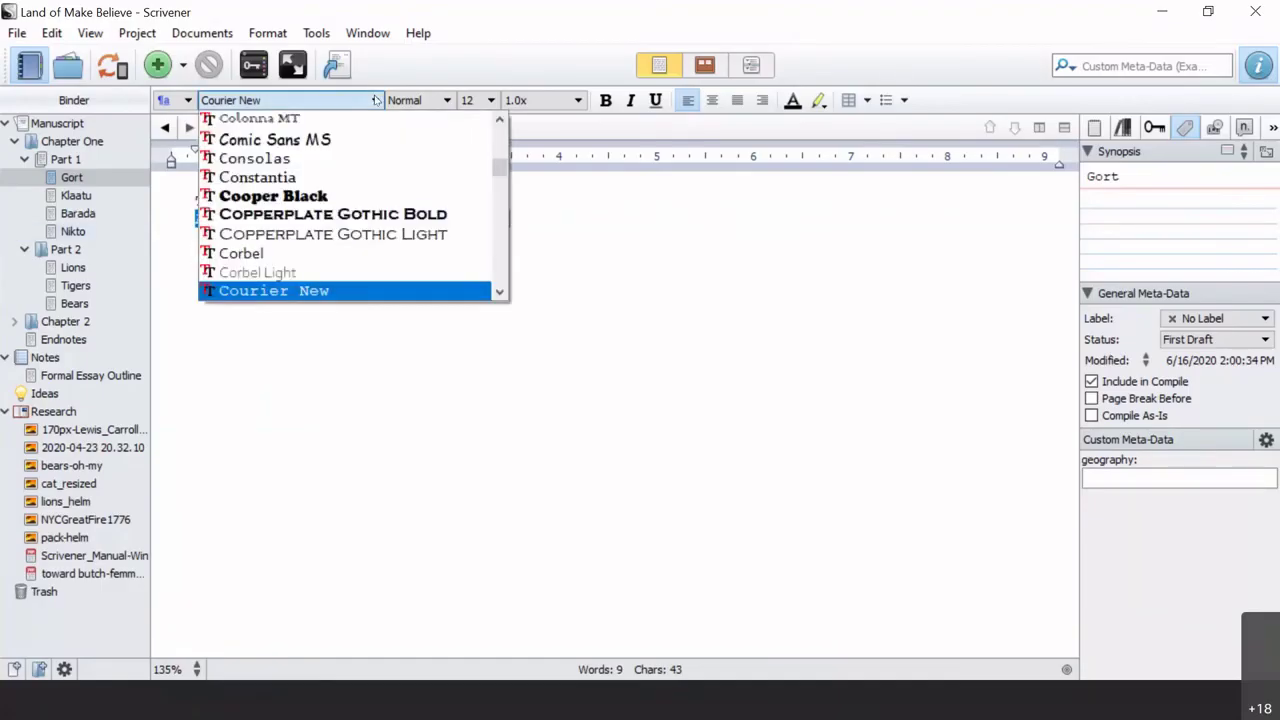
left_click(362, 196)
left_click(500, 376)
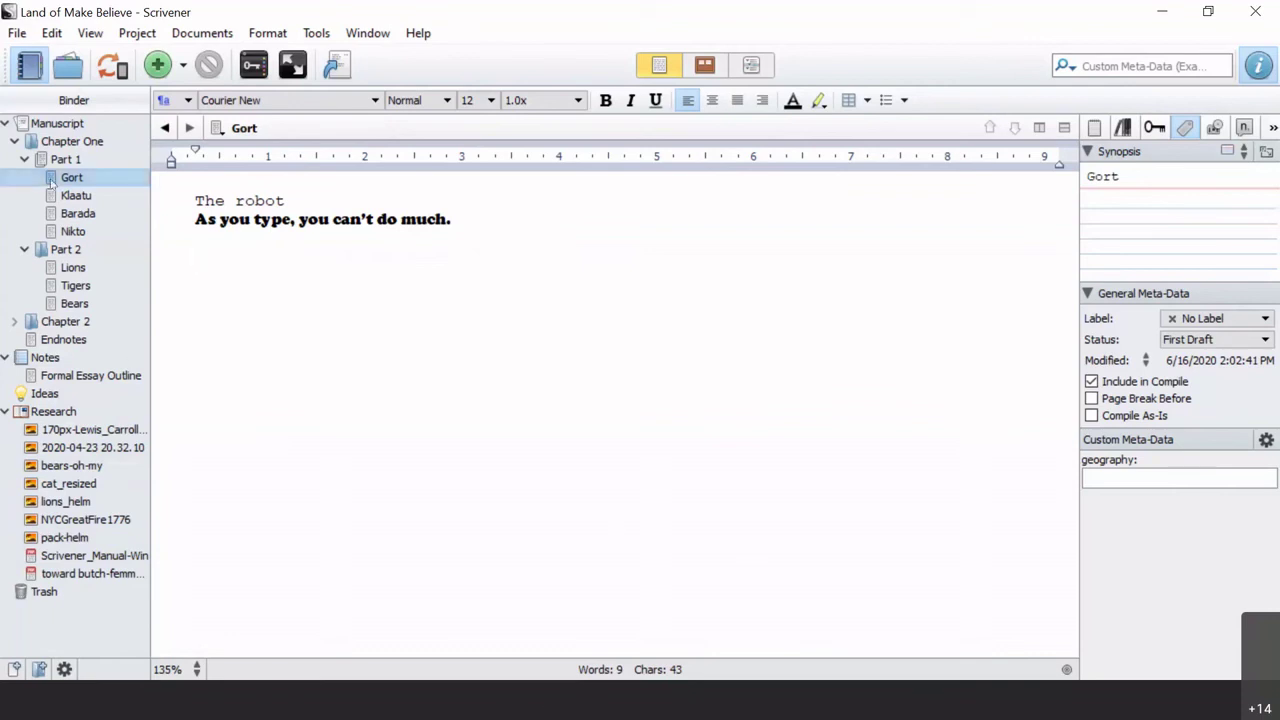
- Import the Word file compiled from the Scrivener folder into the Notes folder, accepting conversion to RTF
left_click(56, 124)
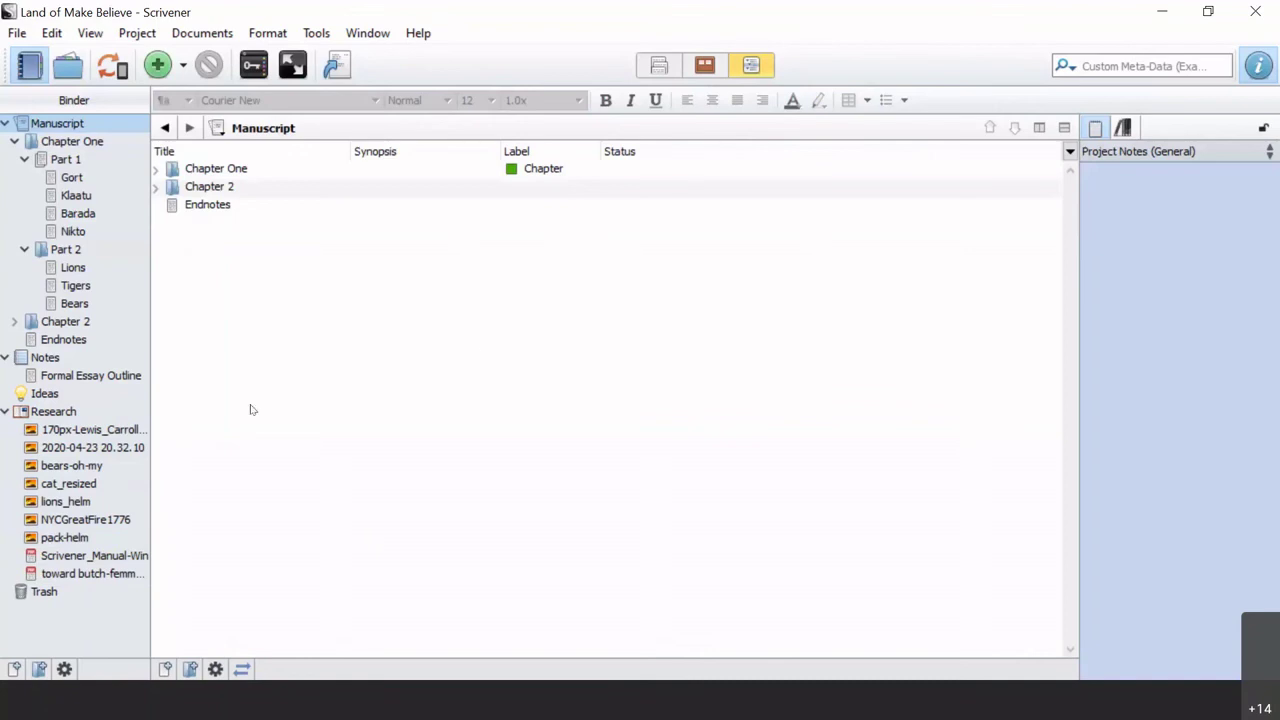
left_click(50, 358)
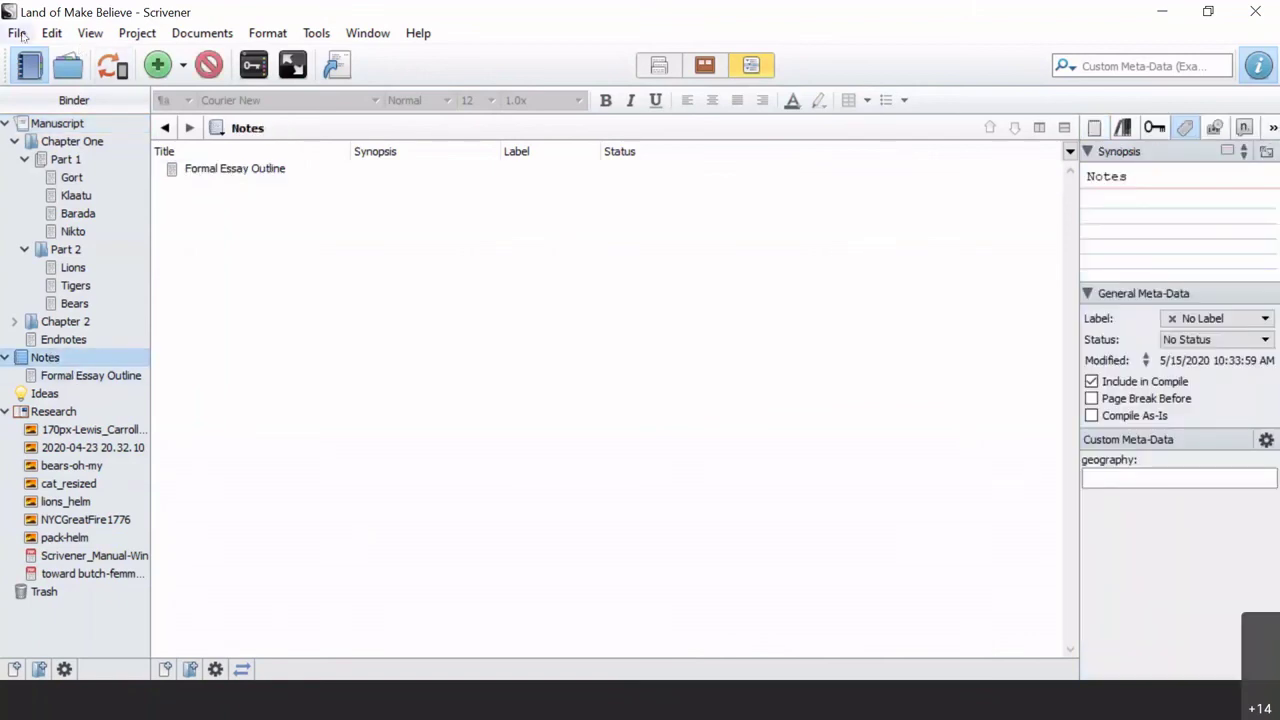
left_click(20, 36)
mouse_move(60, 229)
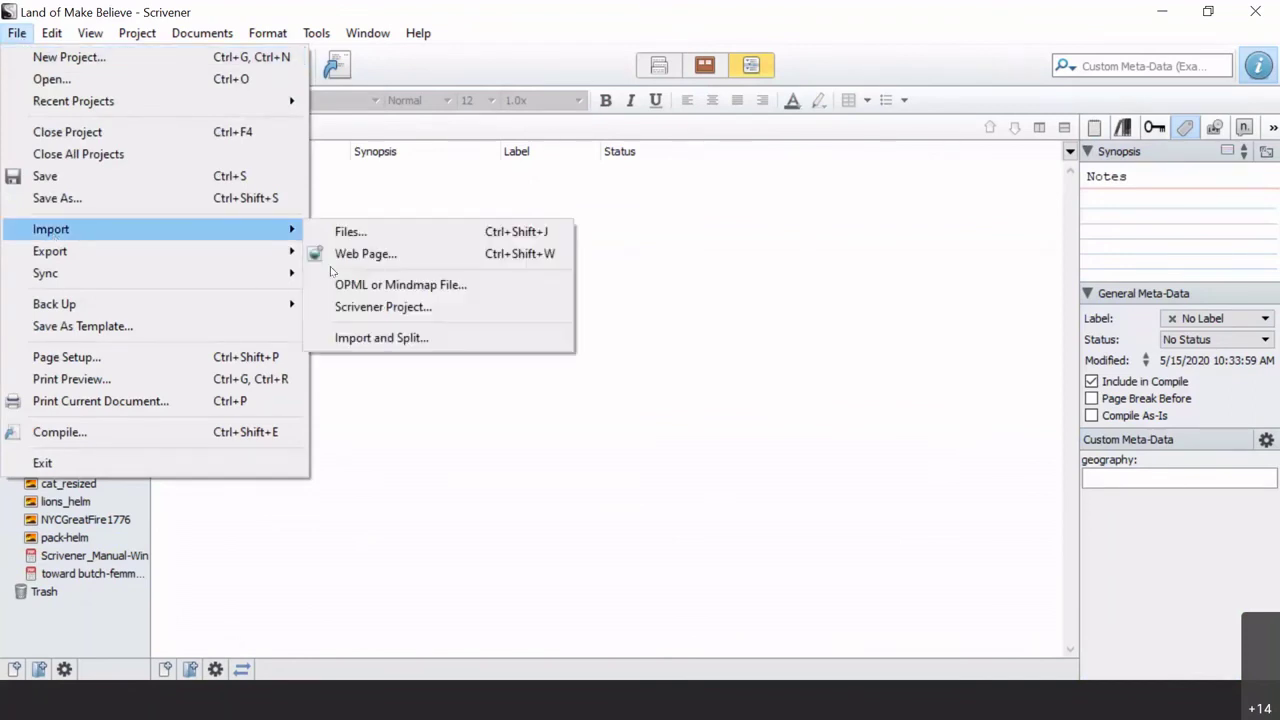
left_click(386, 235)
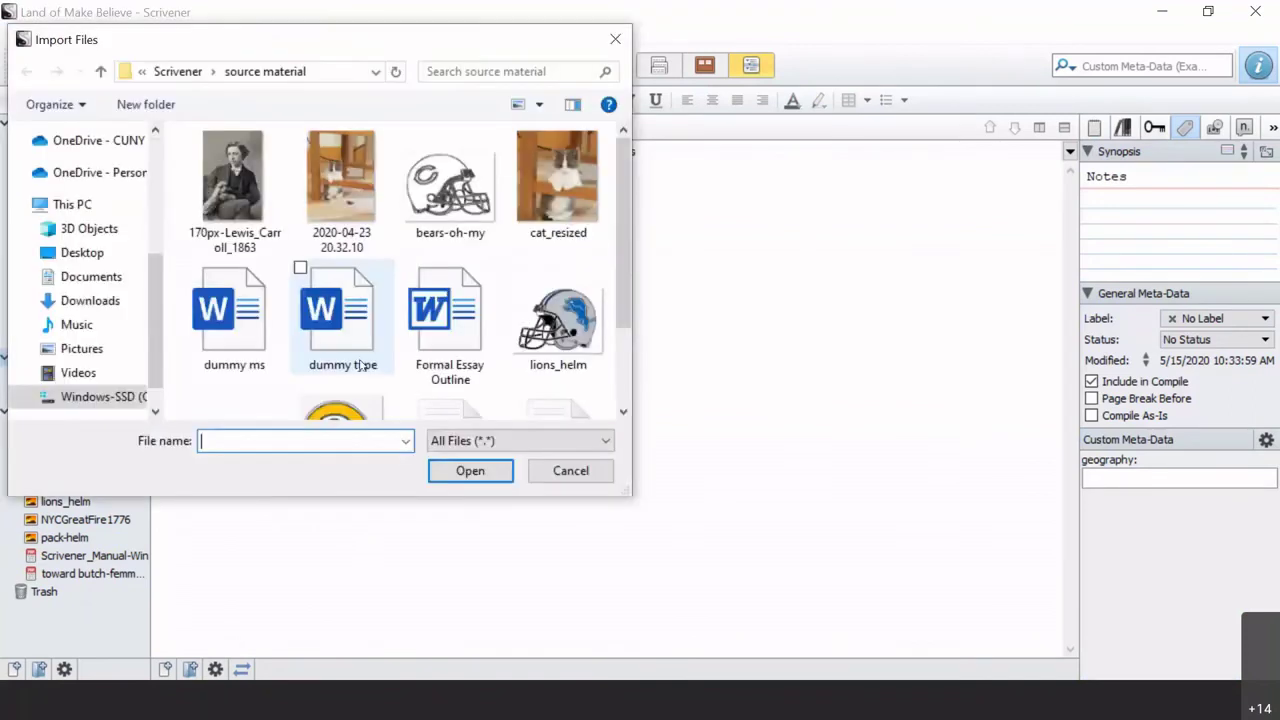
scroll(432, 338, "down", 2)
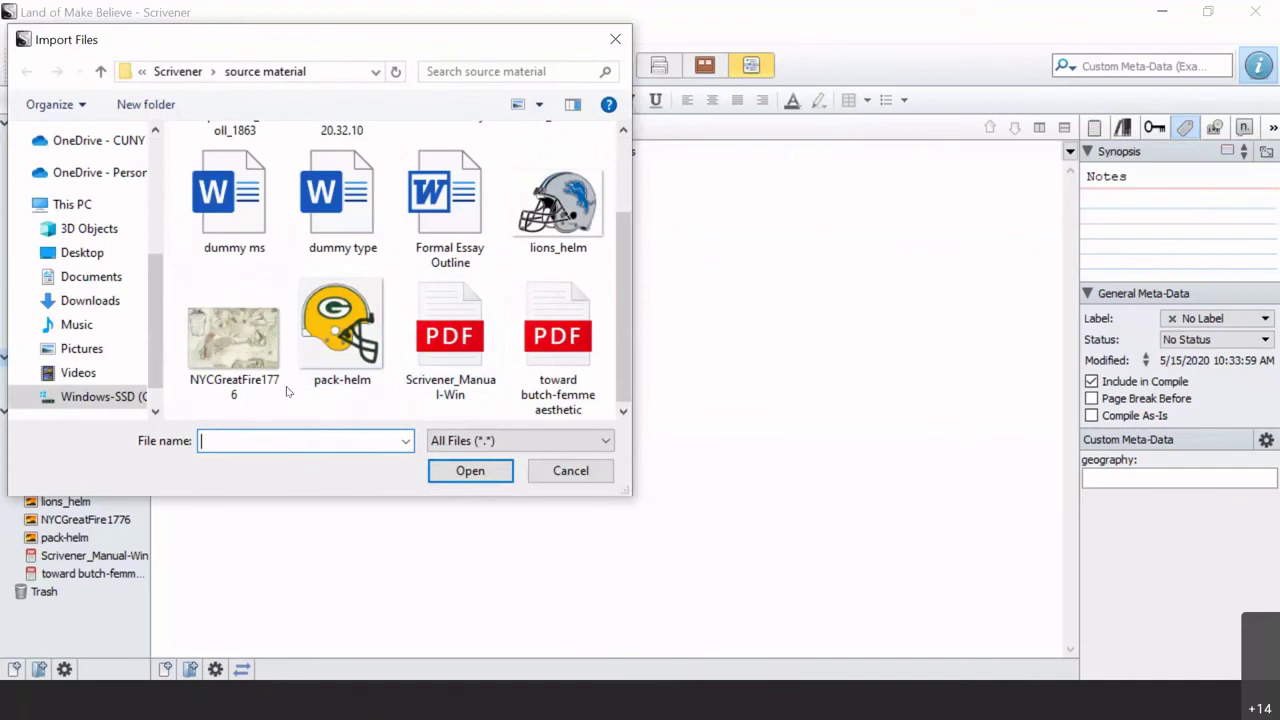
left_click(88, 280)
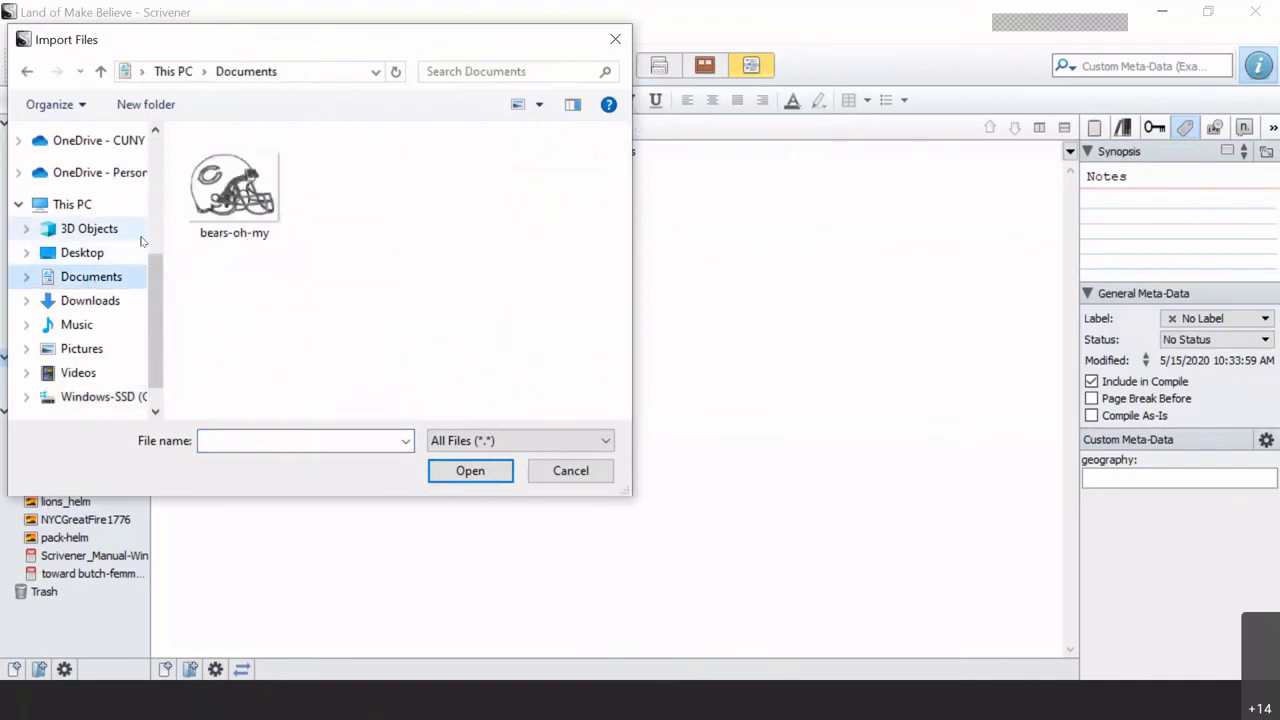
scroll(151, 298, "down", 1)
left_click_drag(152, 300, 158, 178)
left_click(85, 228)
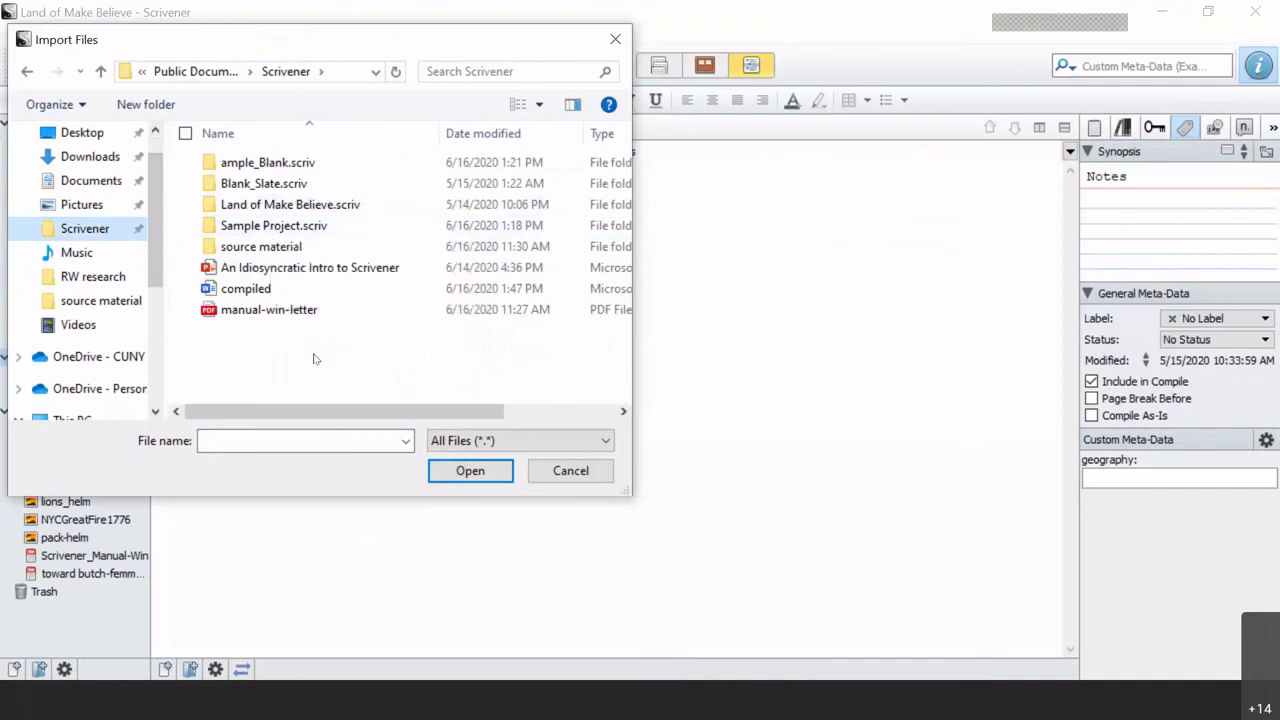
left_click(268, 290)
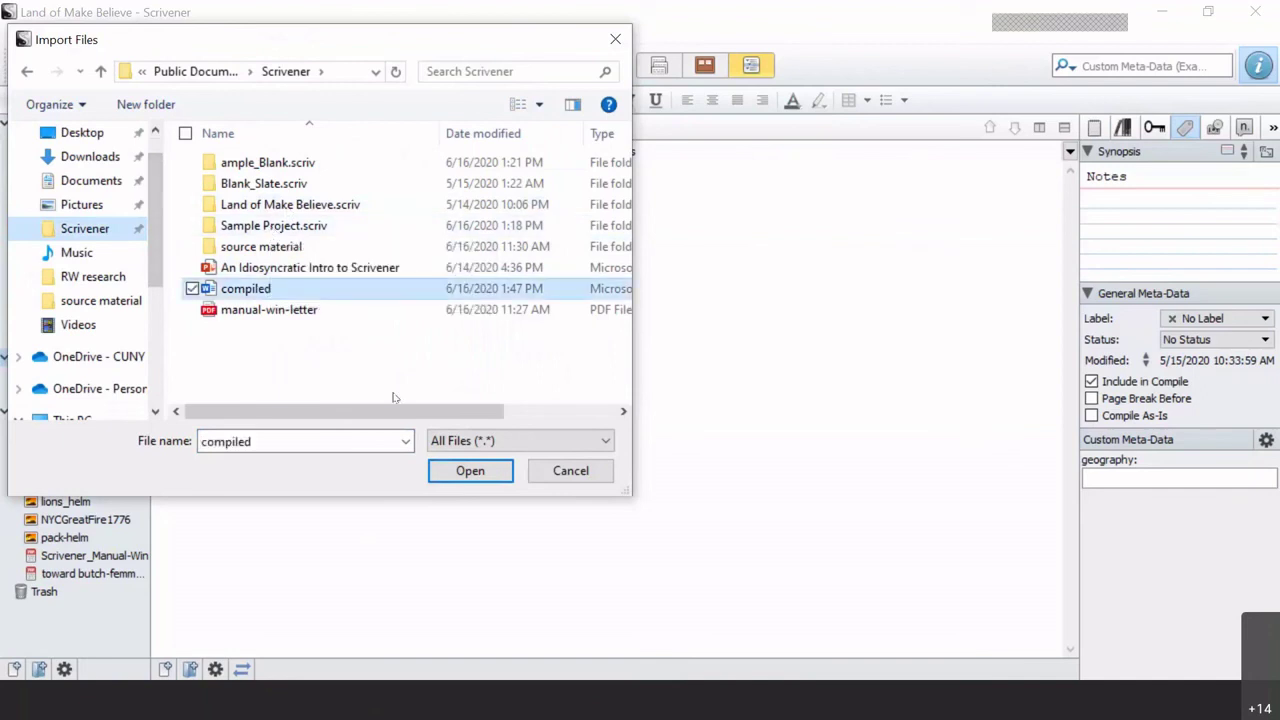
left_click(493, 474)
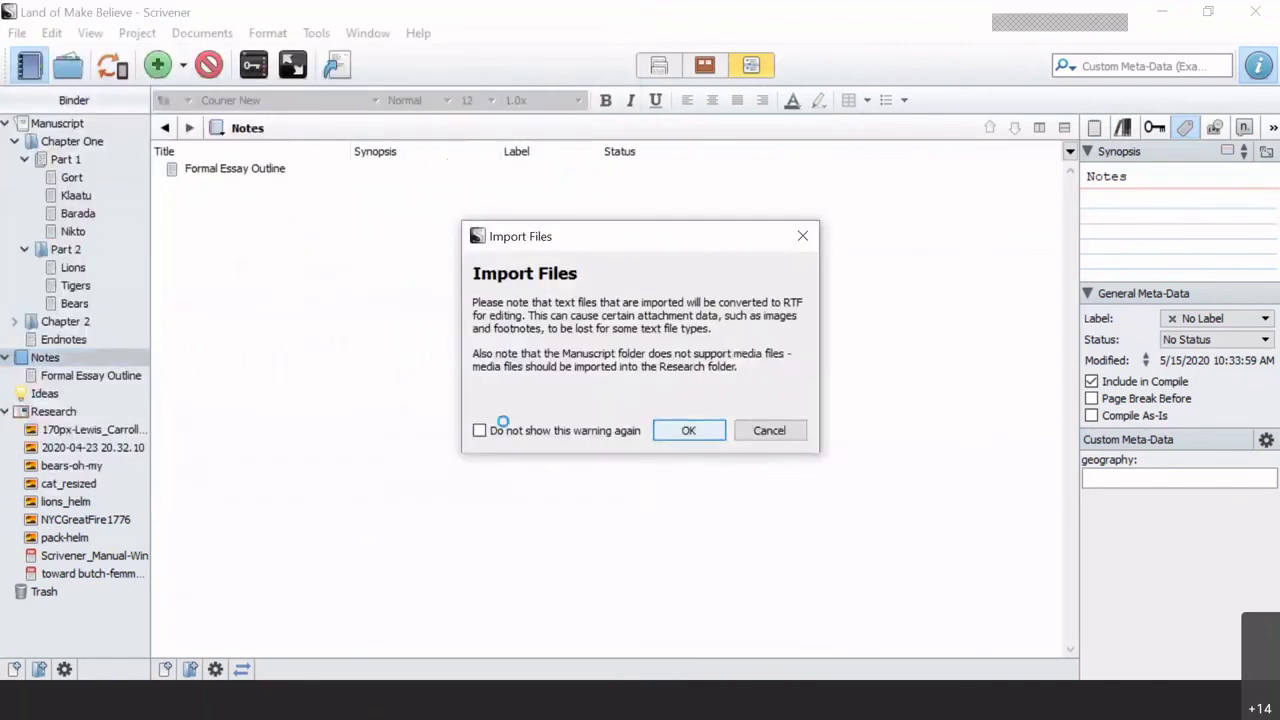
key("Return")
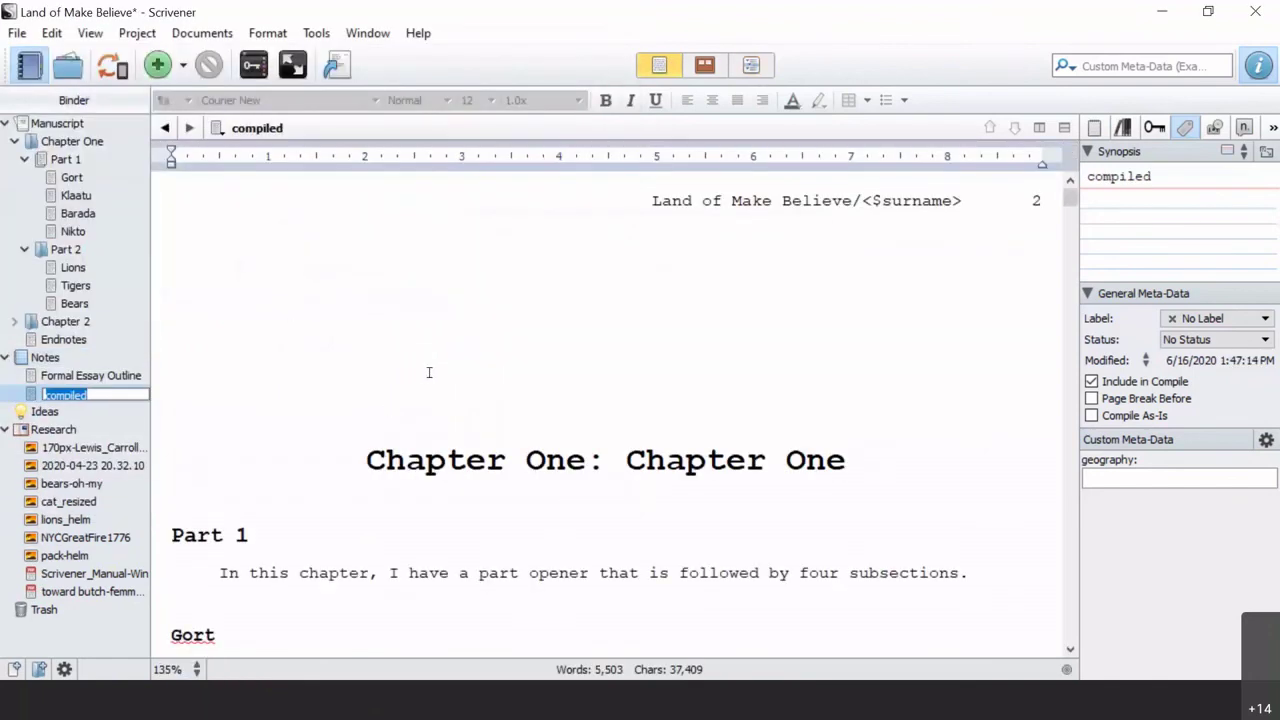
- Keep the imported document's name and review how its chapter and section headings look
left_click(429, 372)
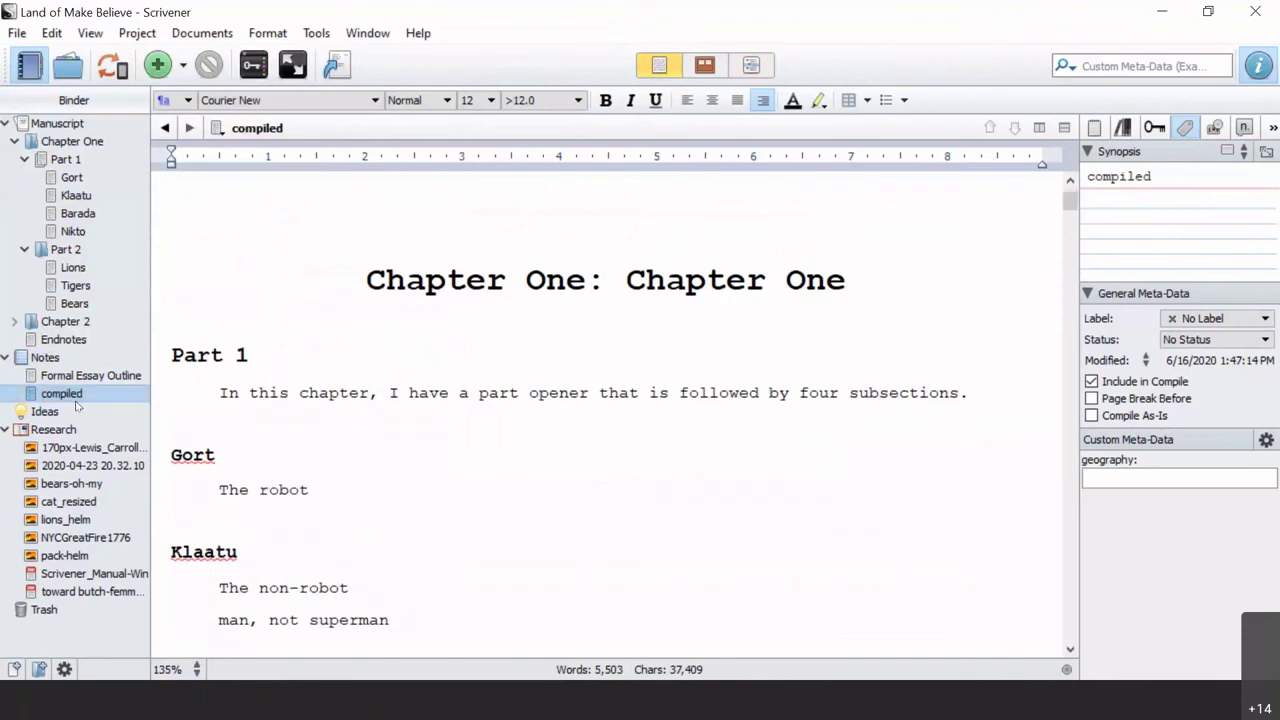
scroll(466, 440, "down", 3)
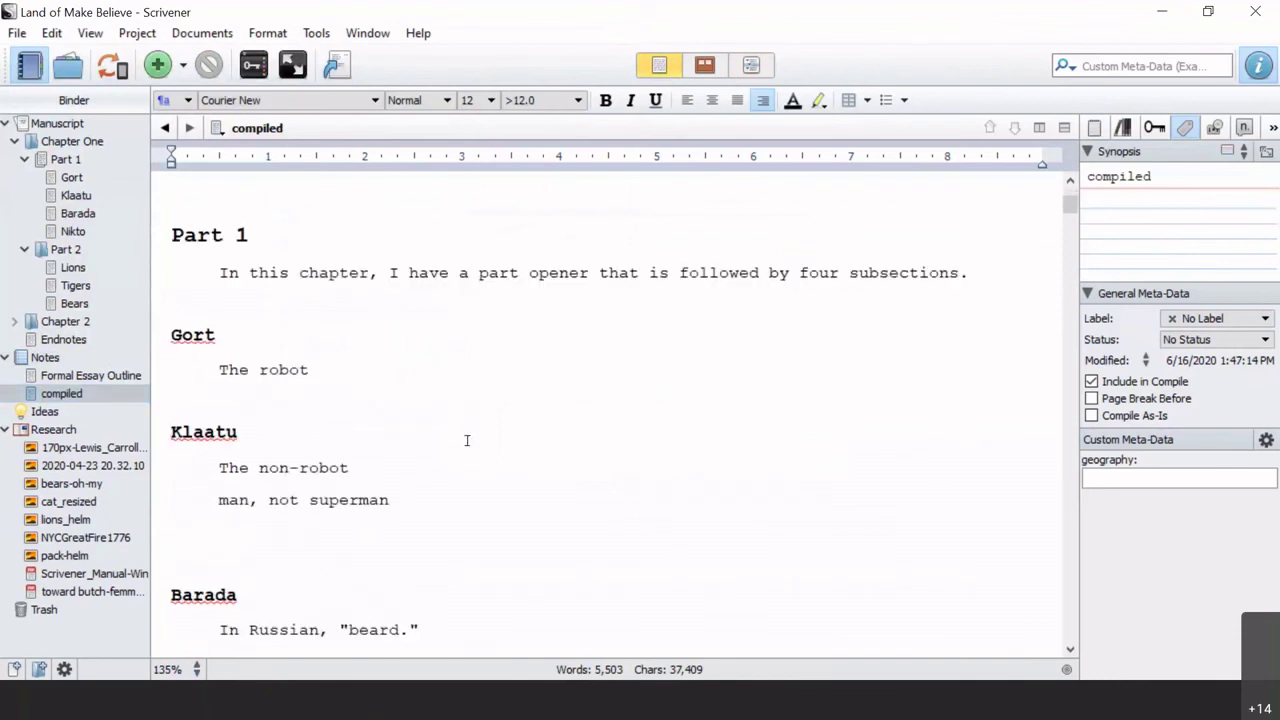
scroll(466, 440, "up", 3)
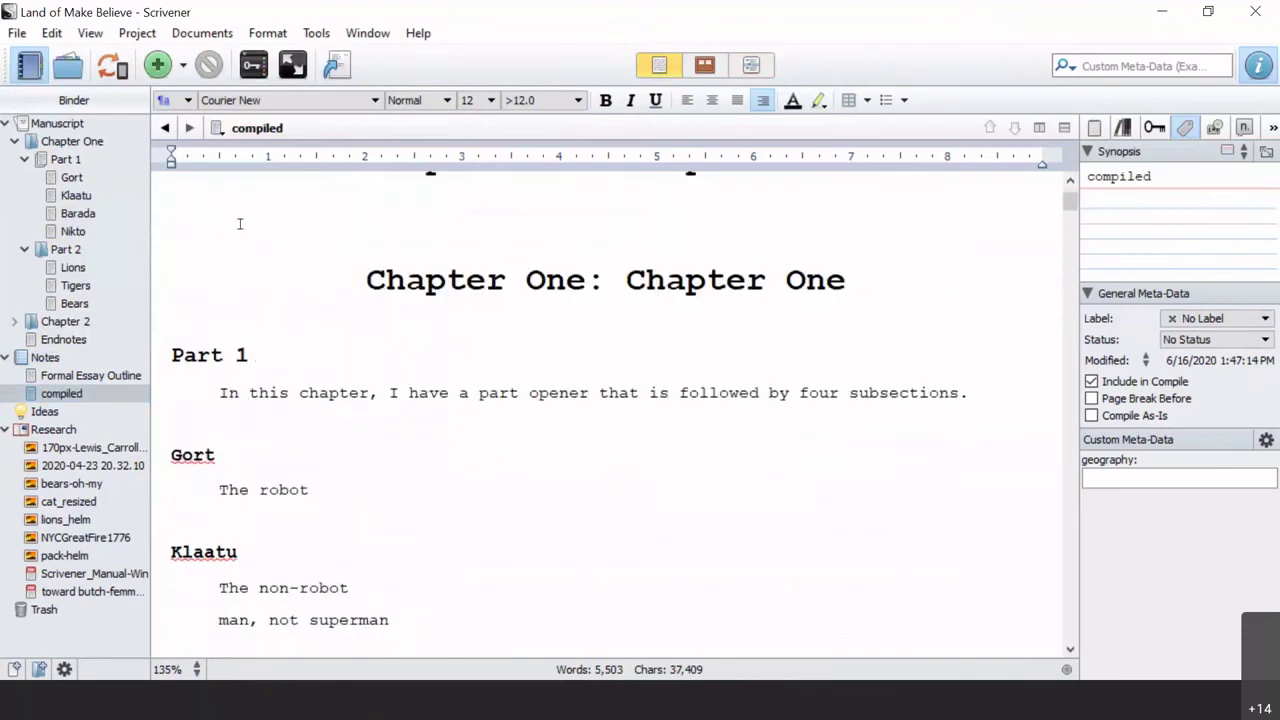
- Reorder Chapter 2 on the corkboard, putting Lots of Nothing before Everything That Converges and dummy type after dummy ms
double_click(80, 324)
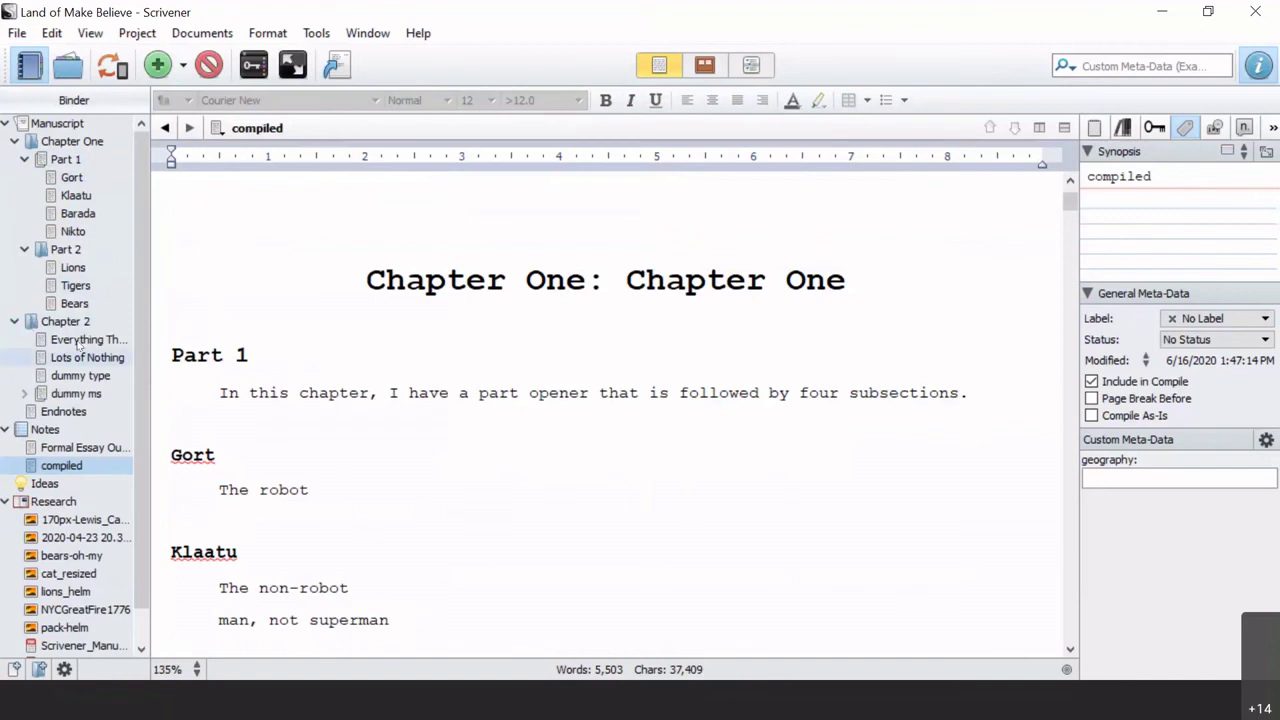
left_click(76, 325)
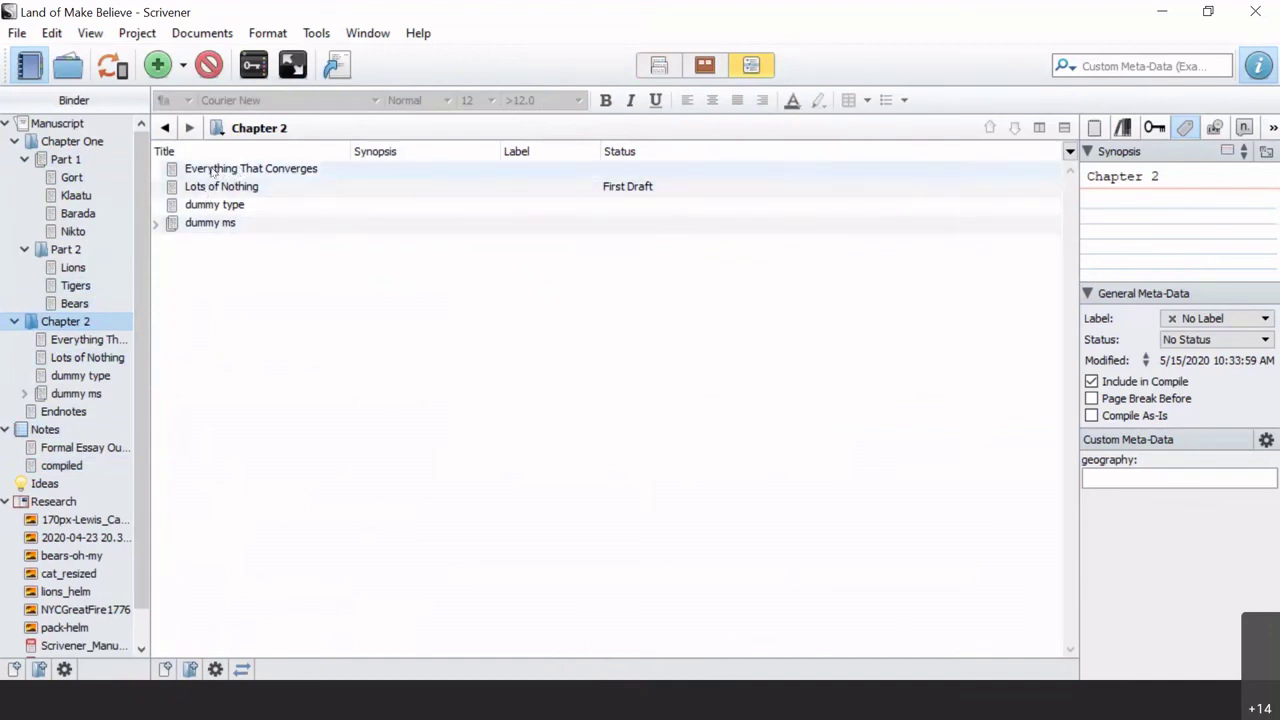
left_click(370, 170)
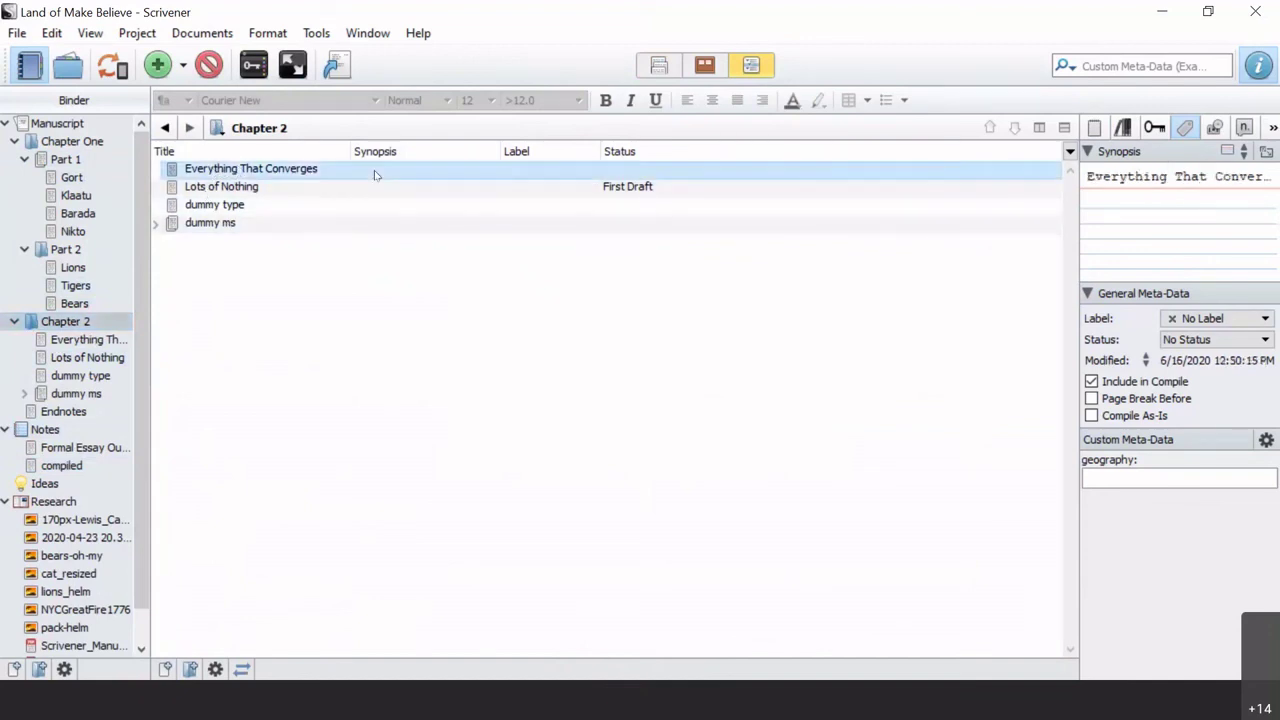
left_click(712, 66)
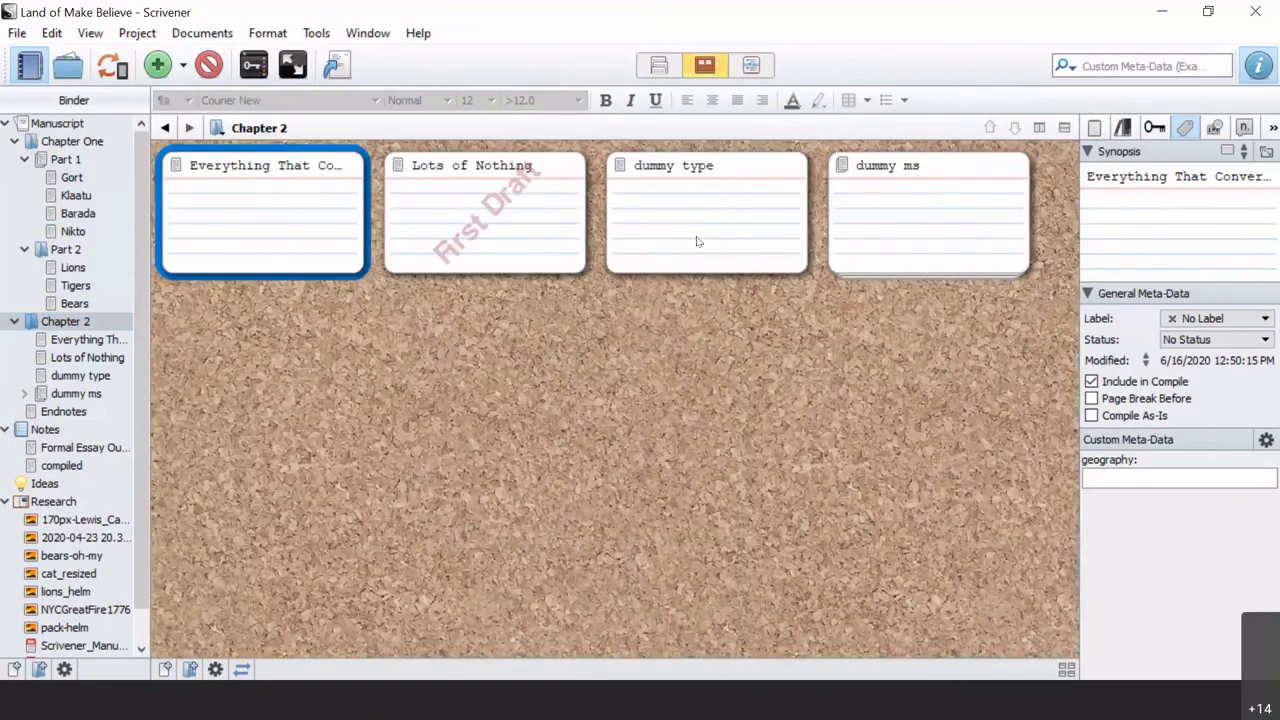
left_click_drag(490, 215, 162, 234)
left_click(668, 255)
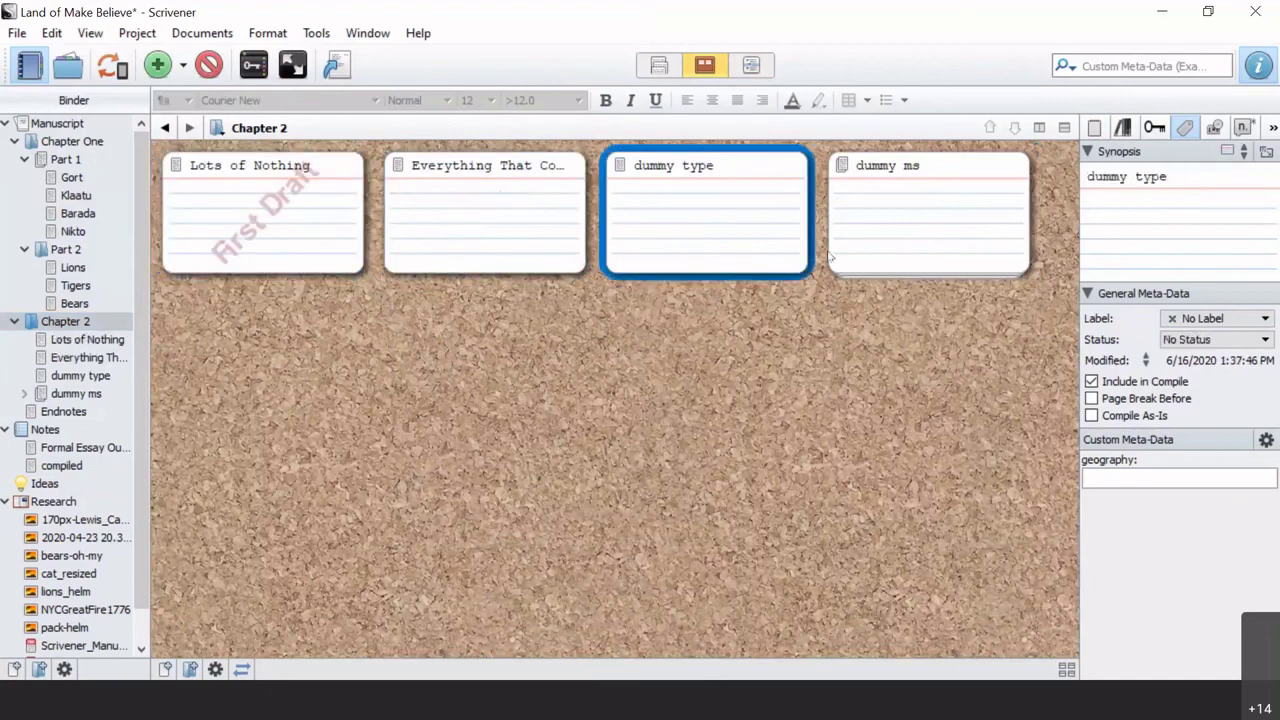
left_click(862, 253)
left_click_drag(731, 228, 1045, 295)
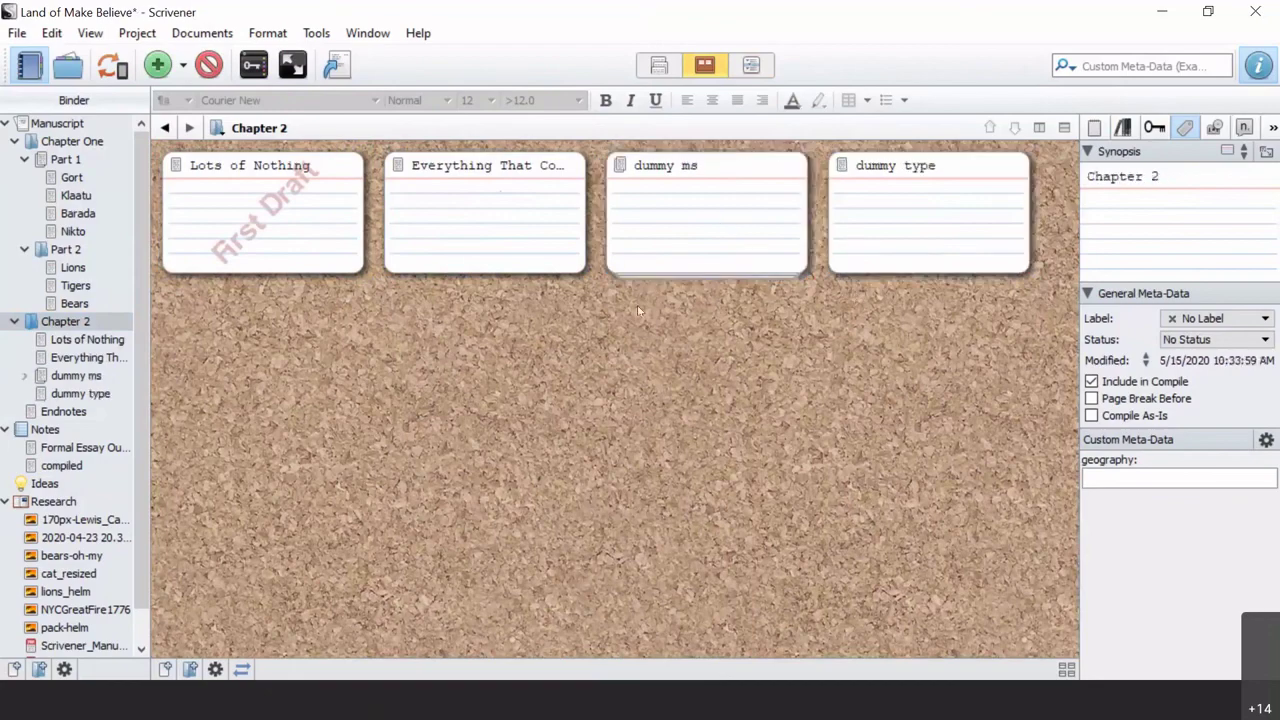
- View Chapter 2's documents as one continuous text, comparing it with the Everything That Converges document on its own
left_click(657, 66)
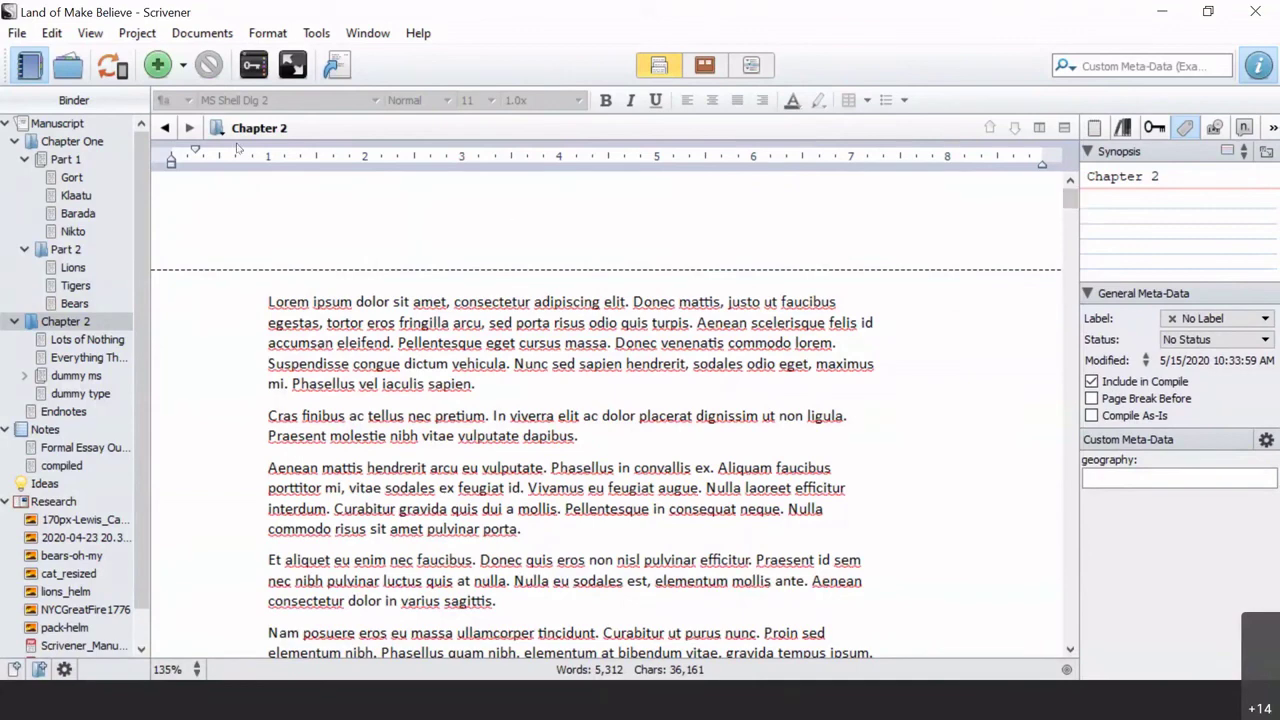
left_click(91, 321)
left_click_drag(1070, 197, 1075, 383)
left_click(99, 361)
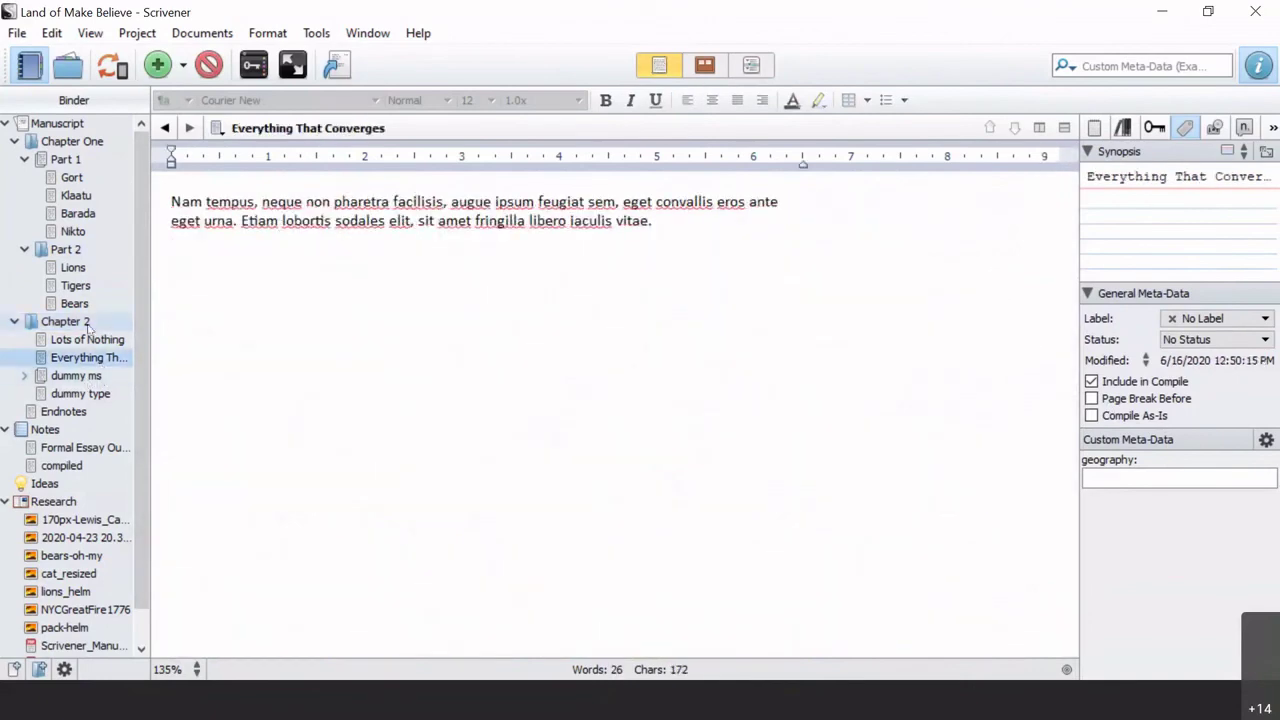
left_click(87, 326)
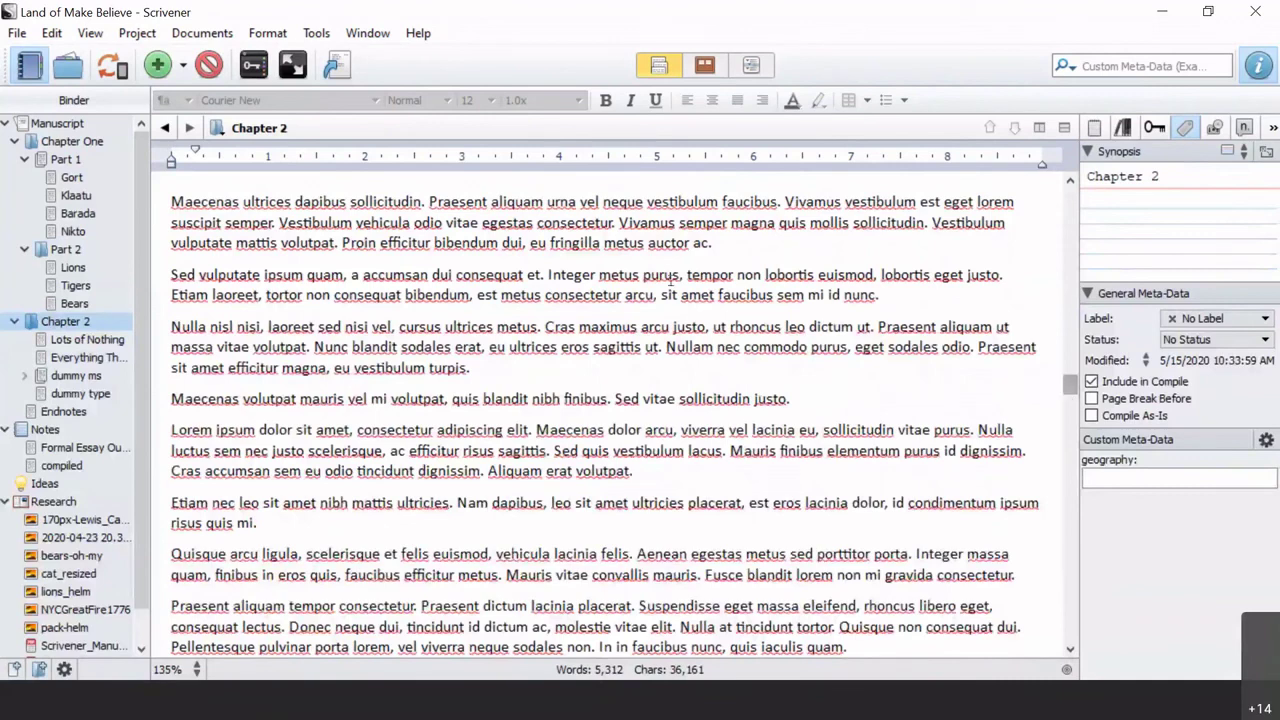
- Split the editor side by side to show Chapter 2 beside the compiled document, and widen the Chapter 2 pane
left_click(1040, 128)
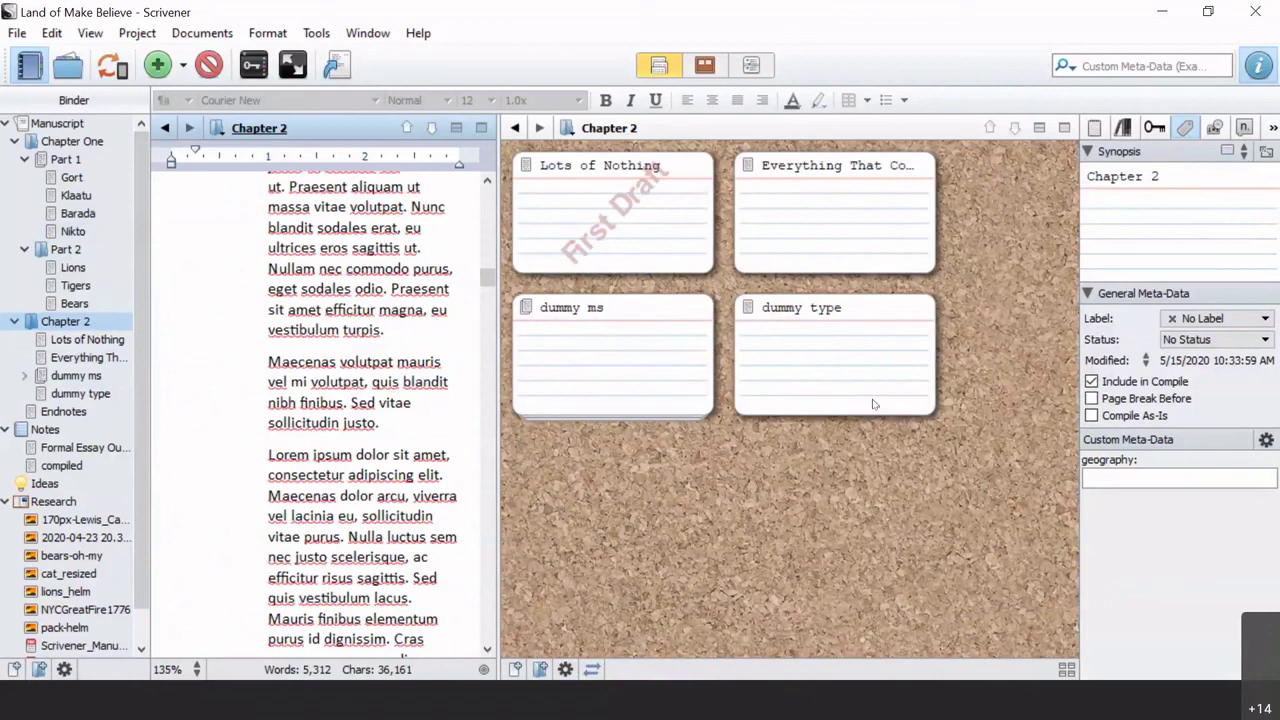
left_click(982, 308)
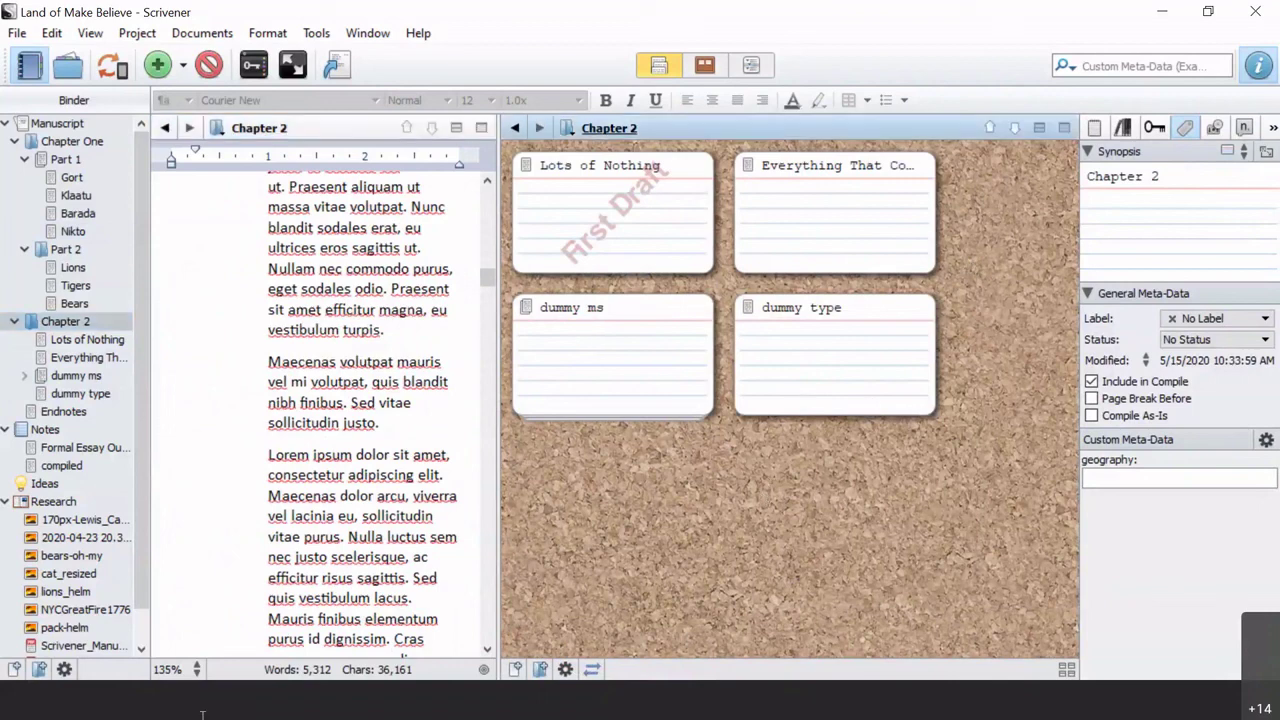
left_click(62, 465)
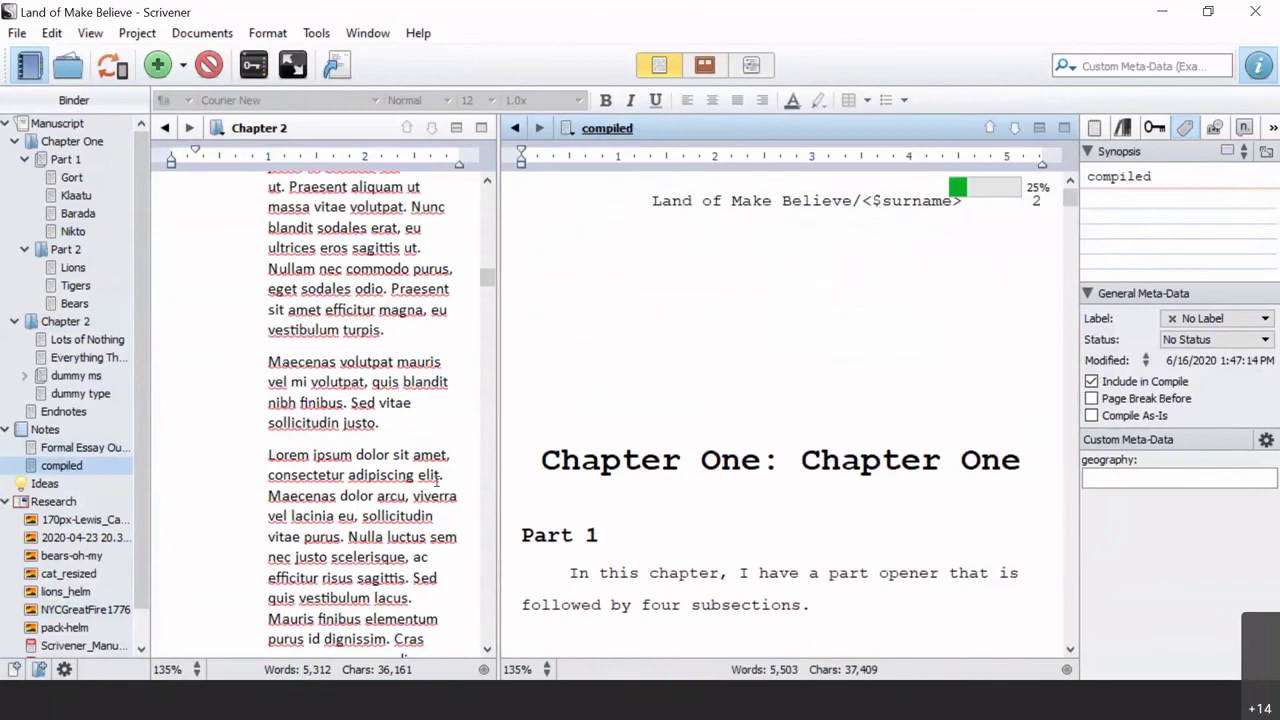
left_click(781, 470)
scroll(785, 460, "down", 8)
scroll(781, 460, "down", 1)
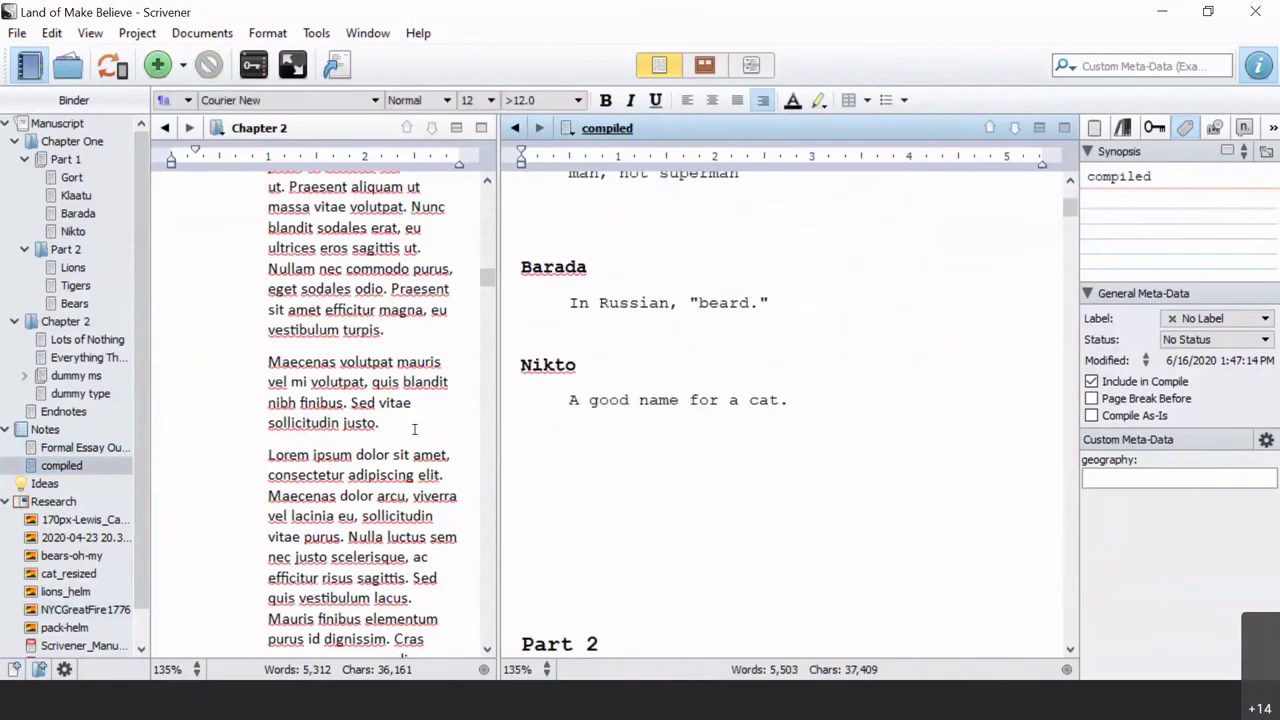
left_click_drag(498, 414, 657, 432)
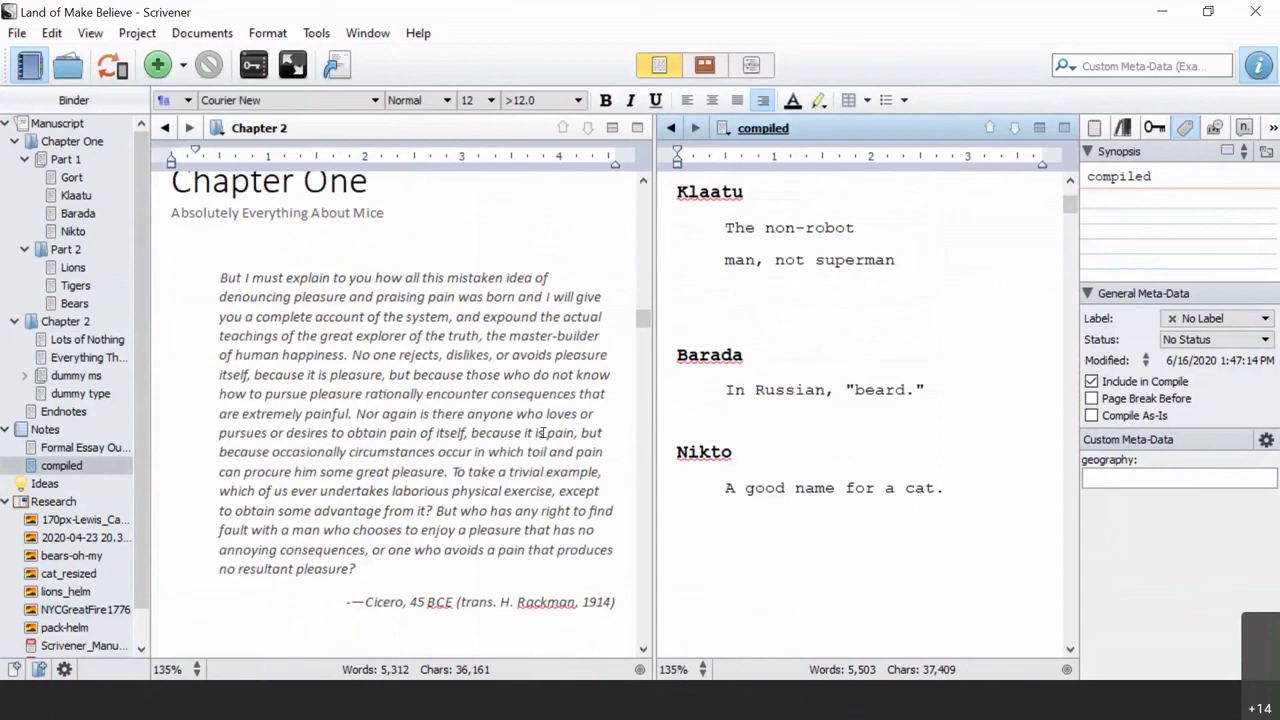
- Compare the Chapter One headings in the Chapter 2 text and the compiled document, and return to a single editor showing Chapter 2
left_click(182, 246)
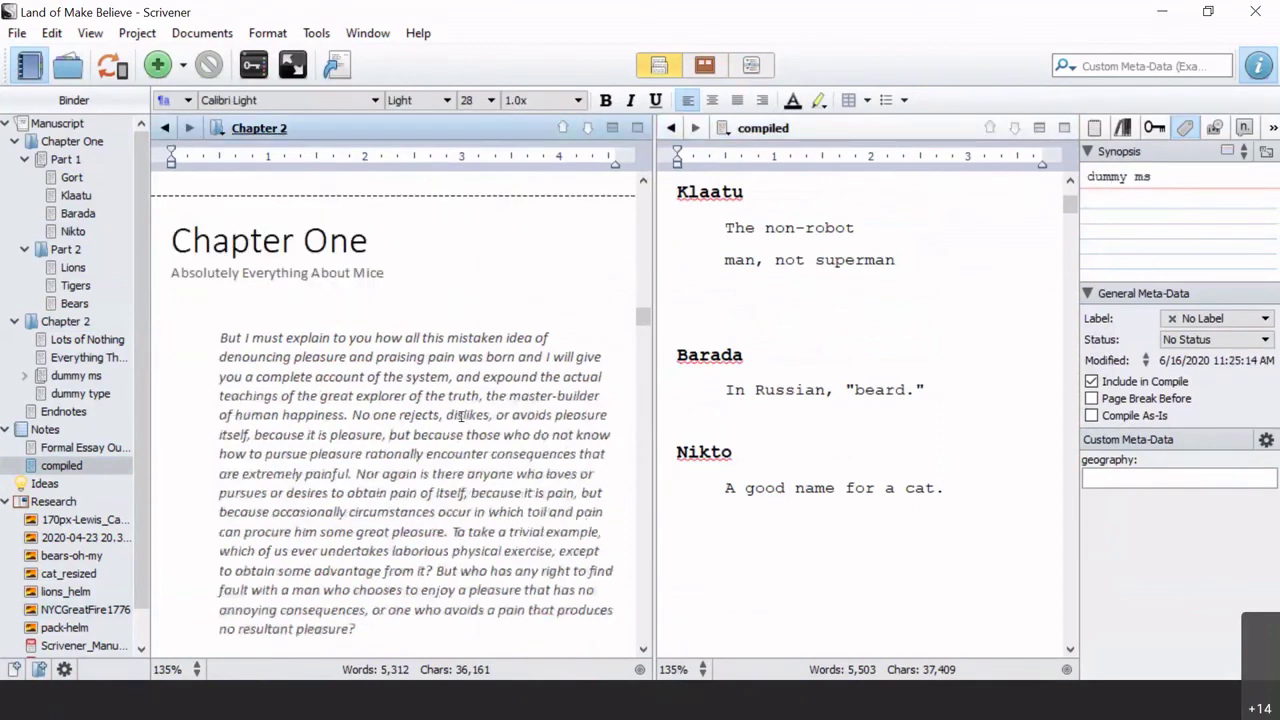
left_click(901, 358)
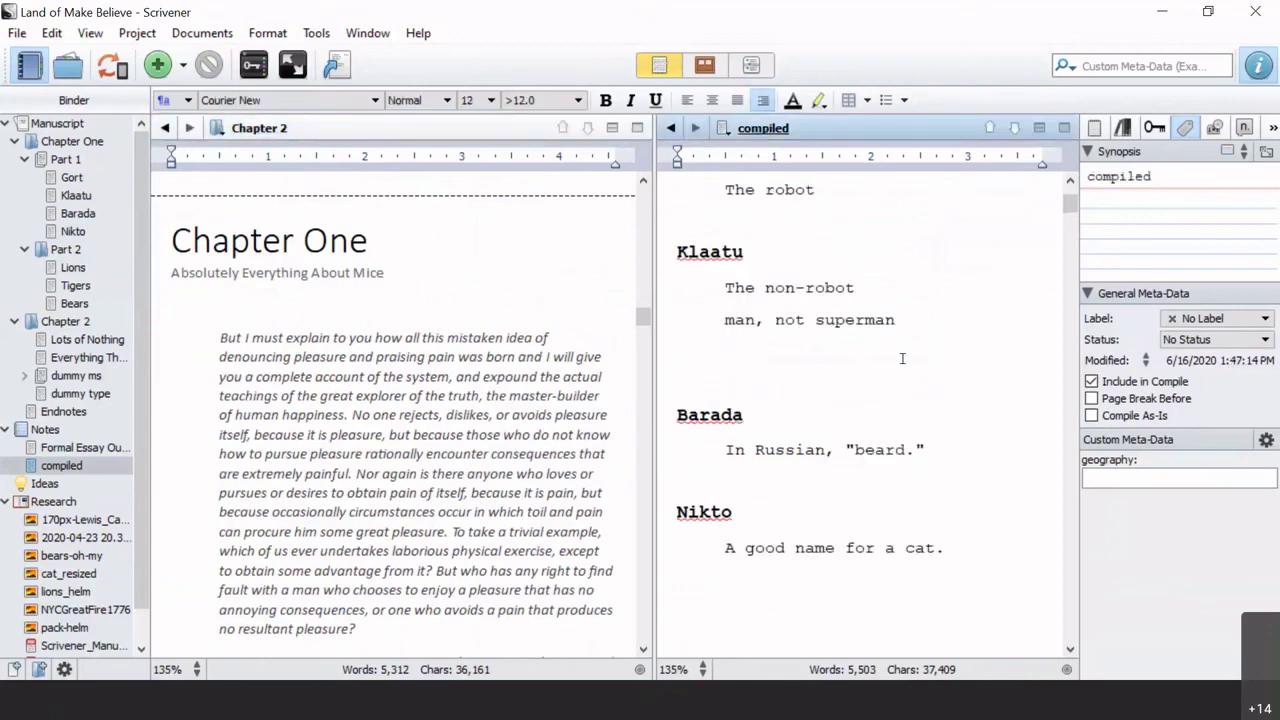
scroll(902, 358, "up", 3)
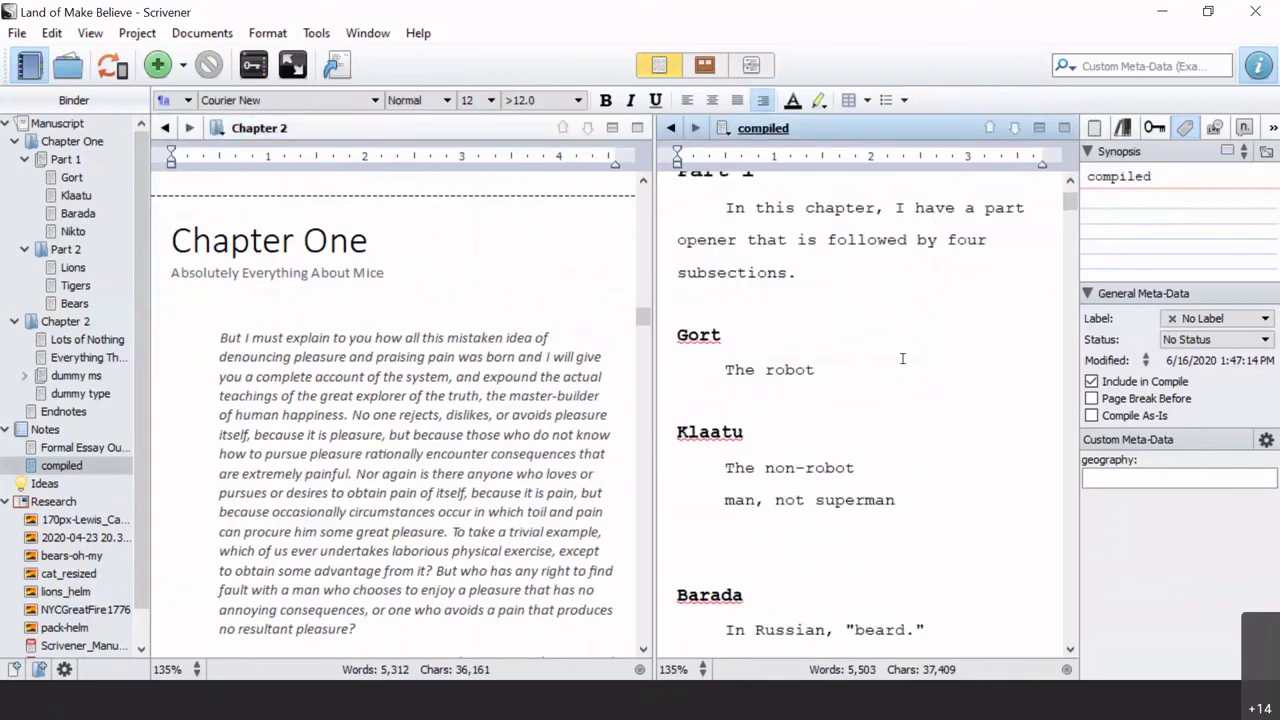
scroll(902, 358, "up", 3)
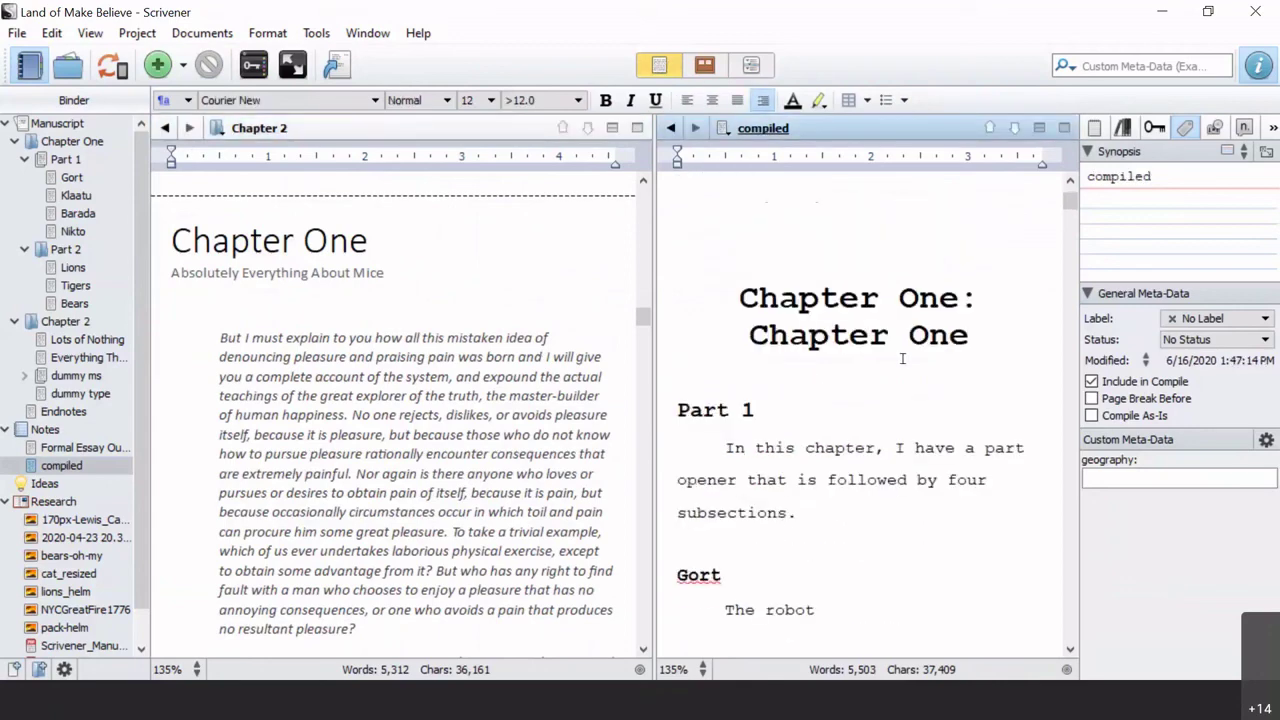
scroll(902, 358, "up", 3)
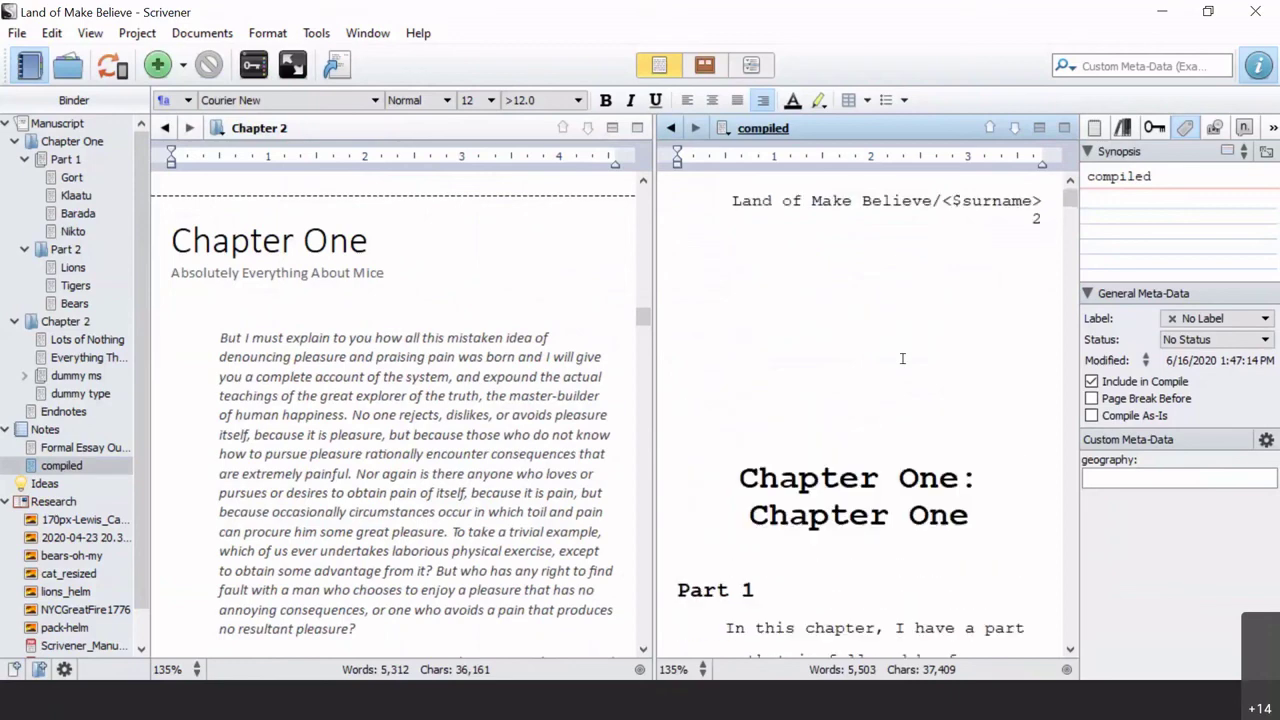
scroll(902, 358, "down", 1)
scroll(902, 358, "down", 3)
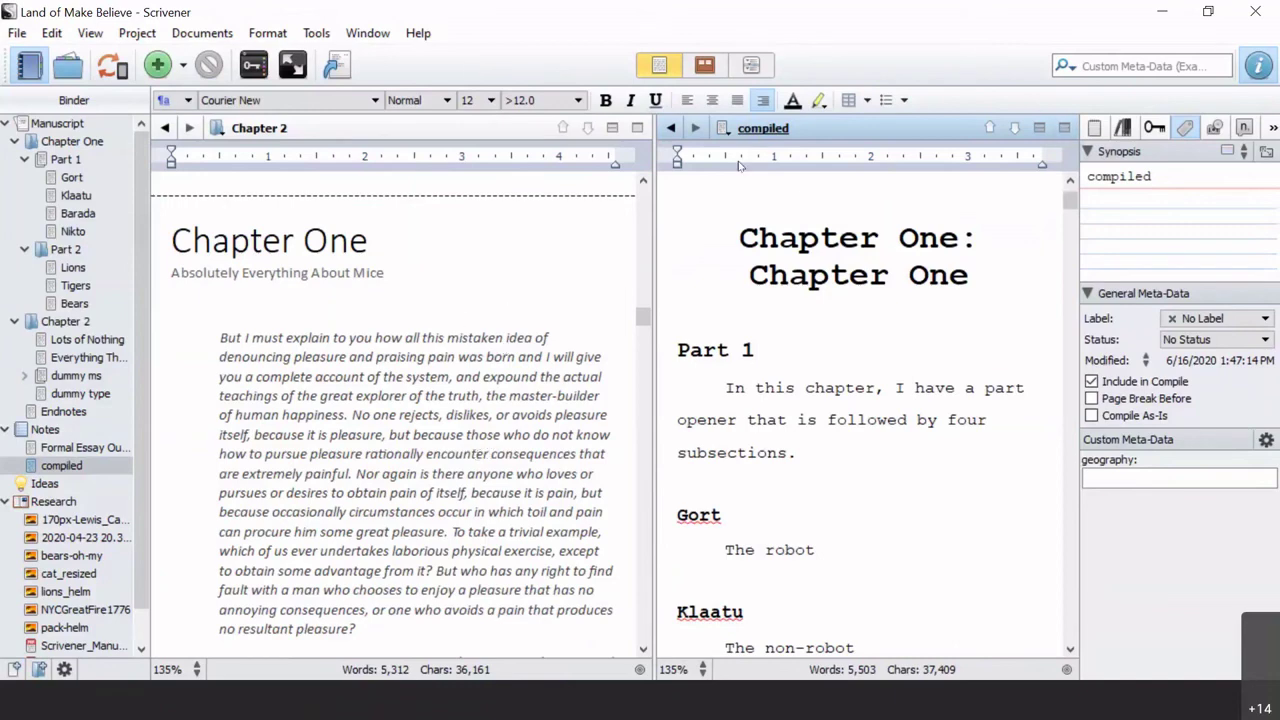
left_click(637, 128)
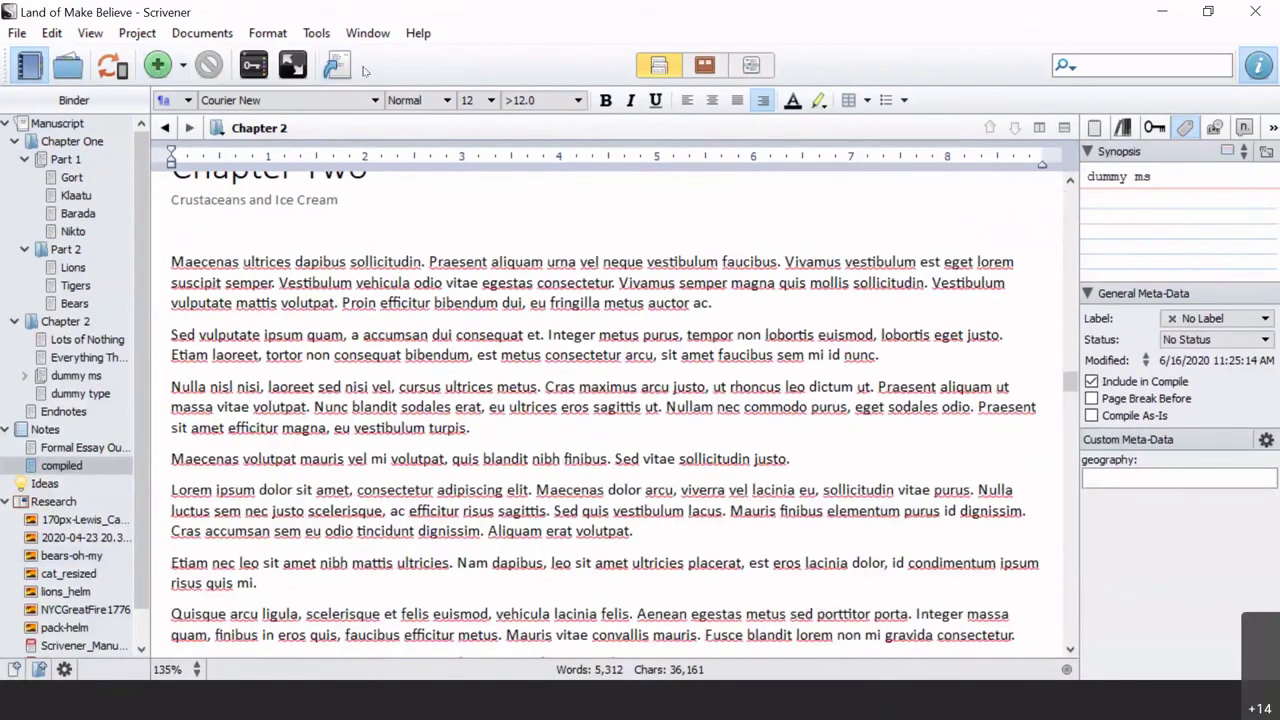
- View Chapter 2 in full-screen mode, read through the Lots of Nothing text, and return to the normal project window
left_click(291, 65)
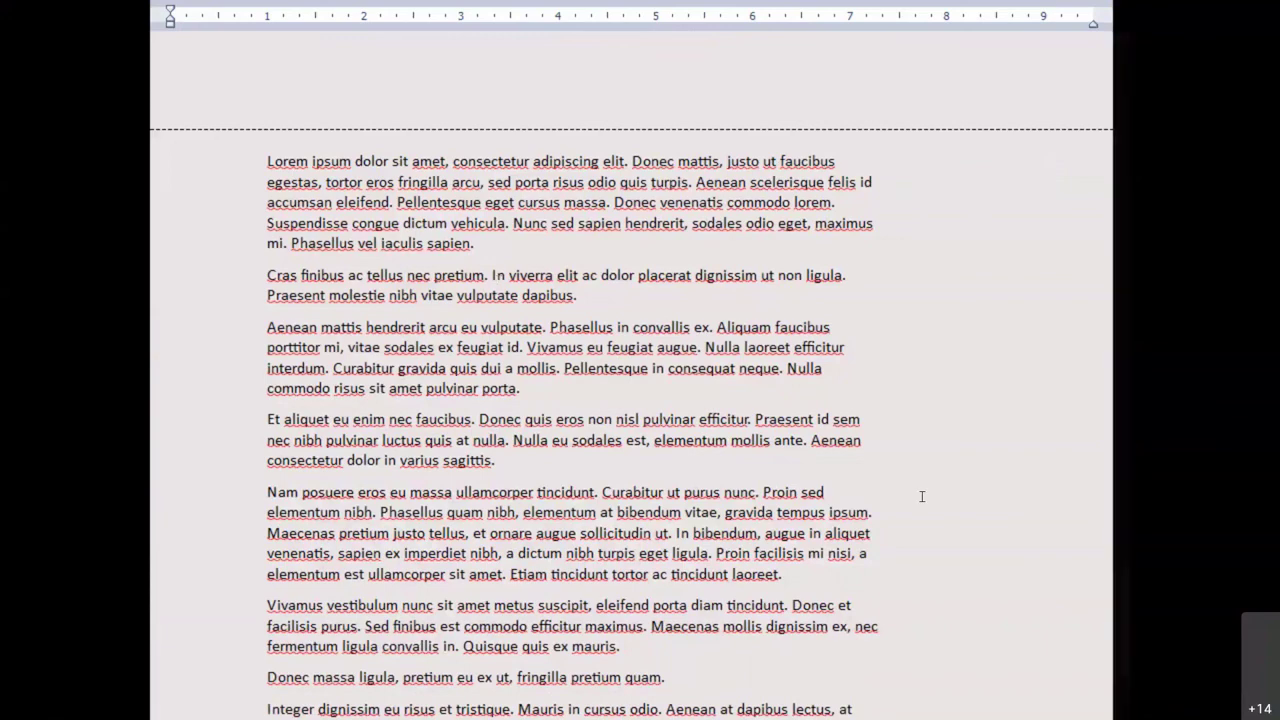
left_click(267, 419)
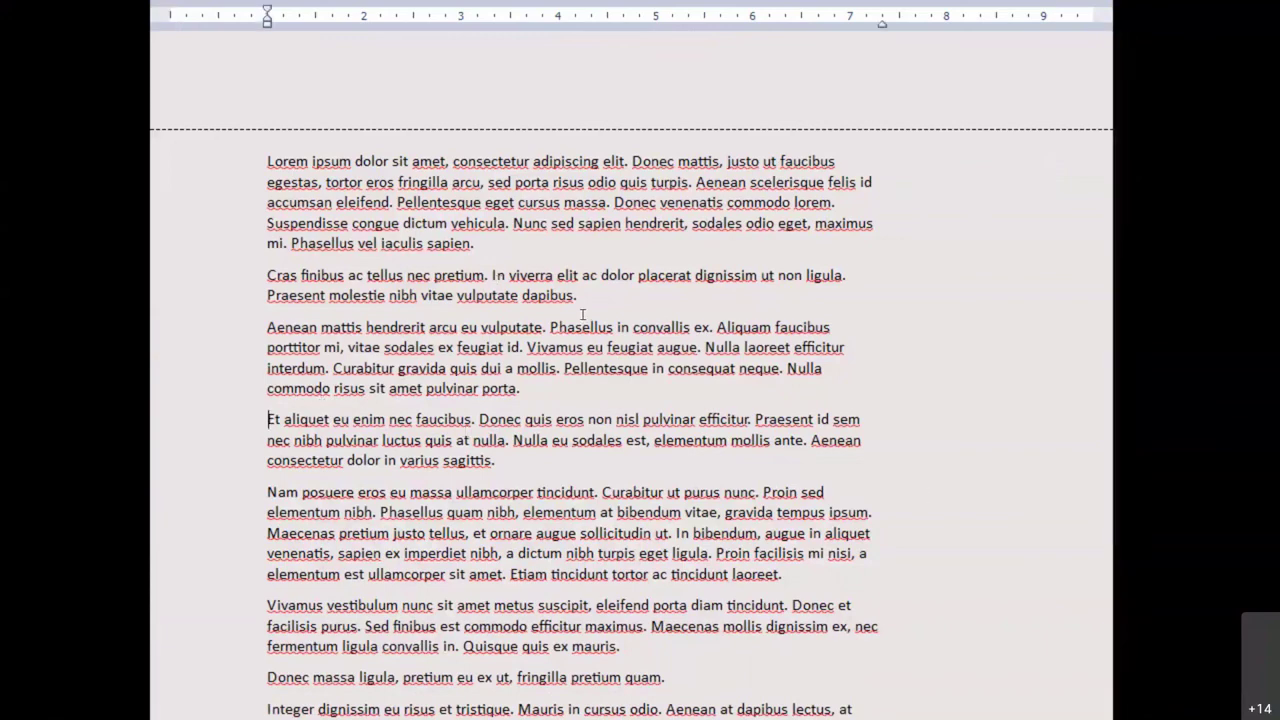
mouse_move(600, 690)
scroll(915, 374, "down", 4)
scroll(915, 374, "up", 4)
scroll(405, 357, "down", 6)
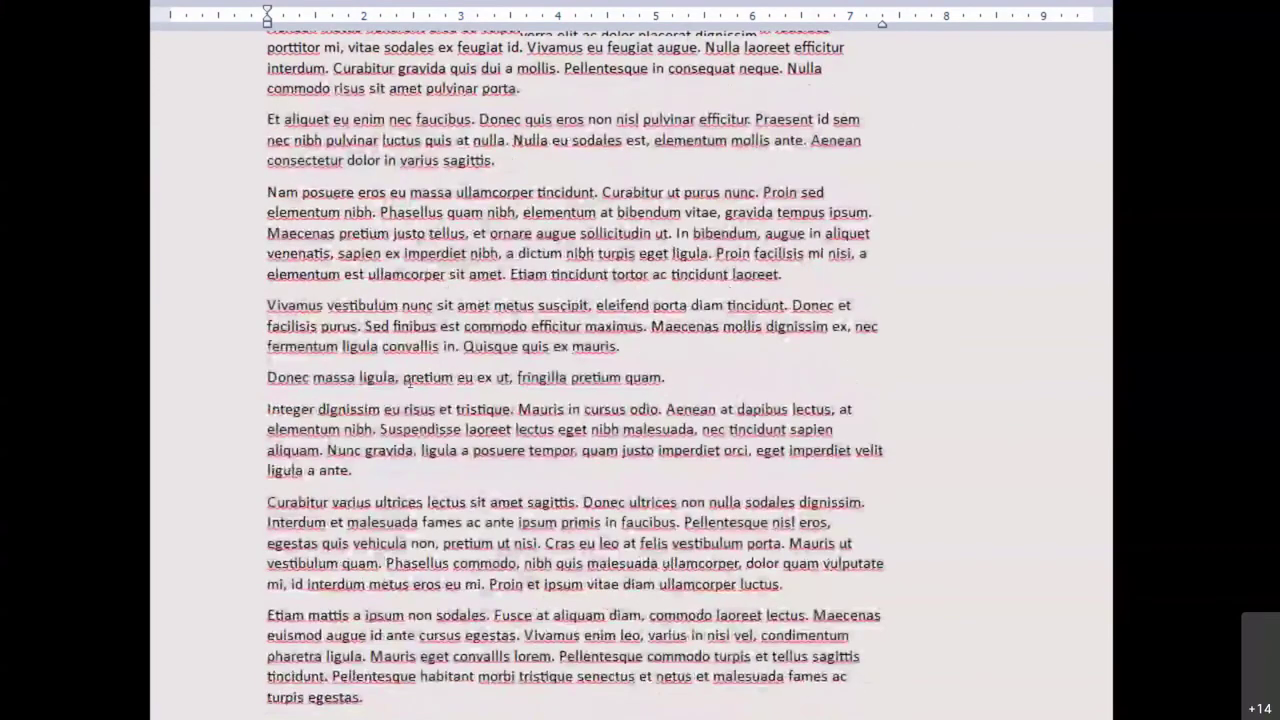
scroll(409, 383, "down", 2)
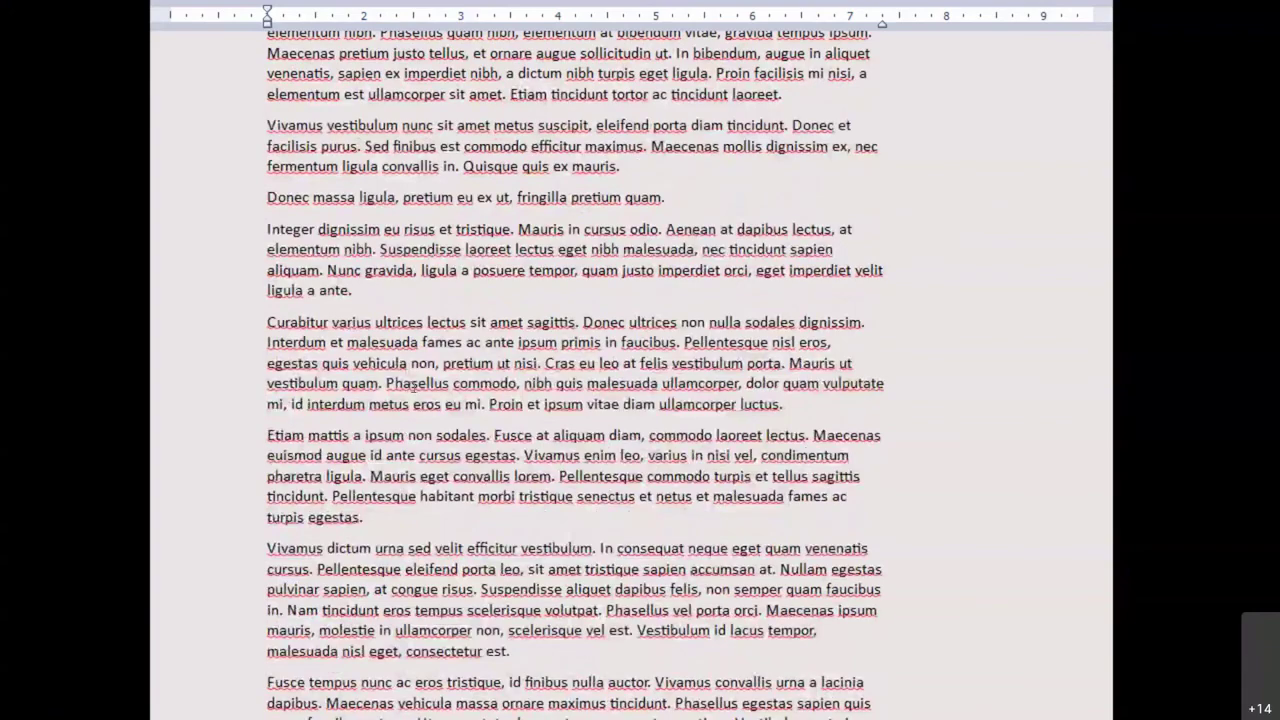
scroll(425, 389, "down", 3)
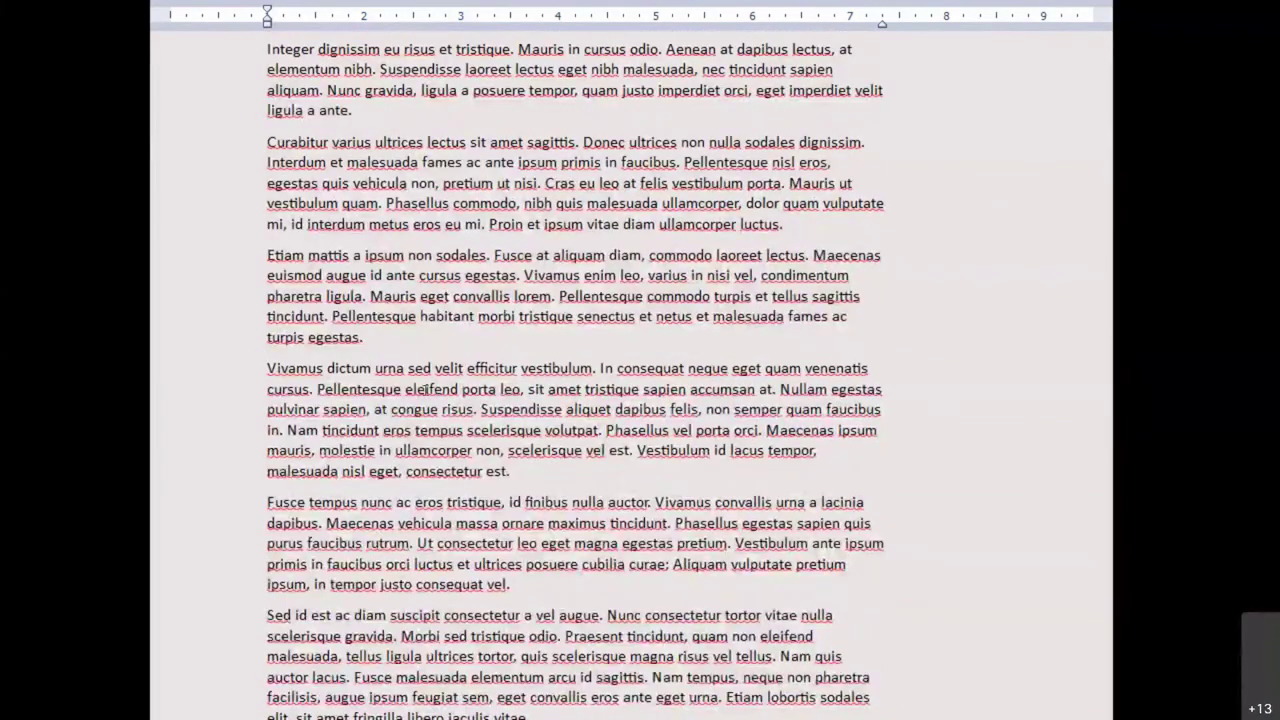
scroll(425, 389, "up", 2)
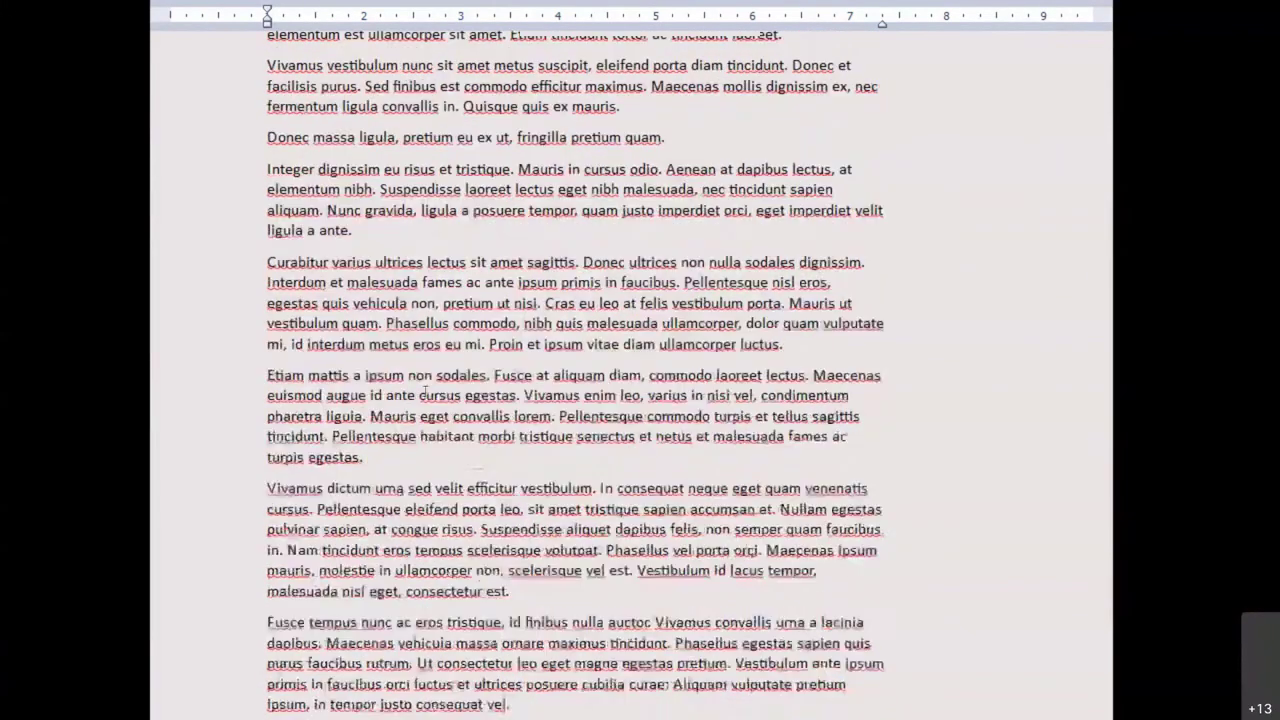
scroll(425, 390, "up", 2)
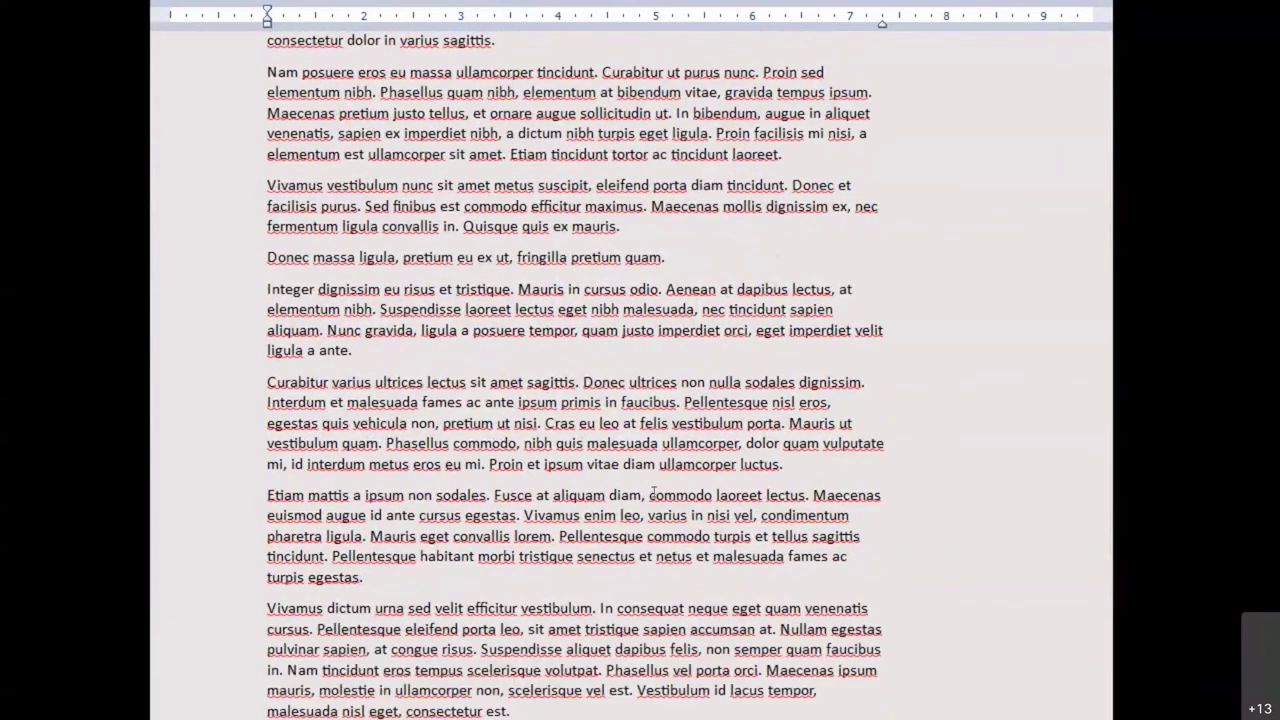
key("Escape")
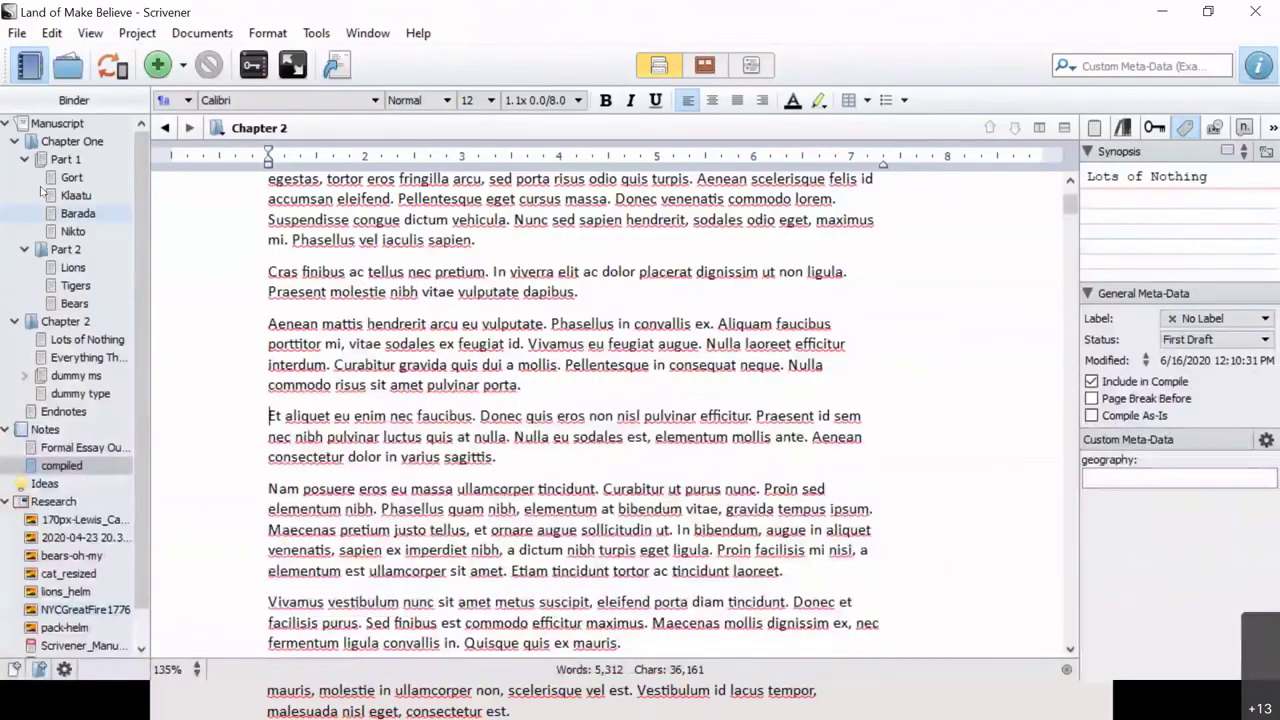
- View the documents from Gort through Lions as one multiple selection, leaving out Barada
left_click(70, 179)
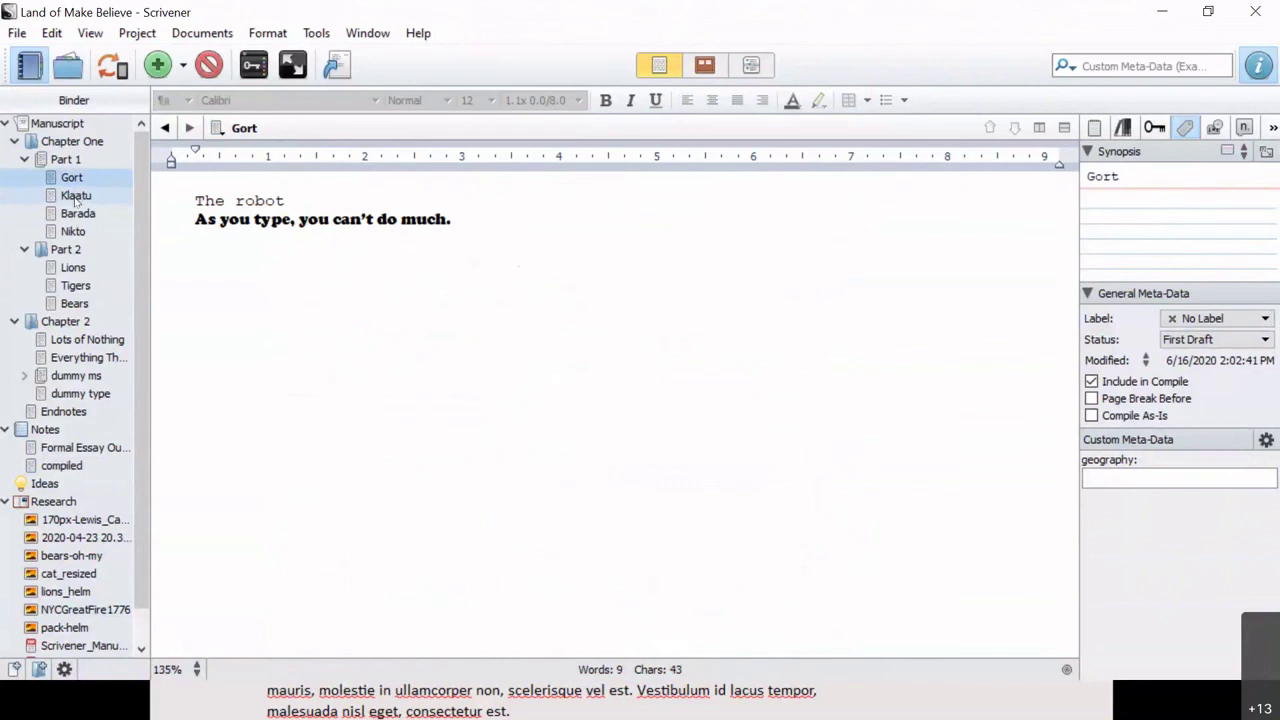
left_click(76, 196)
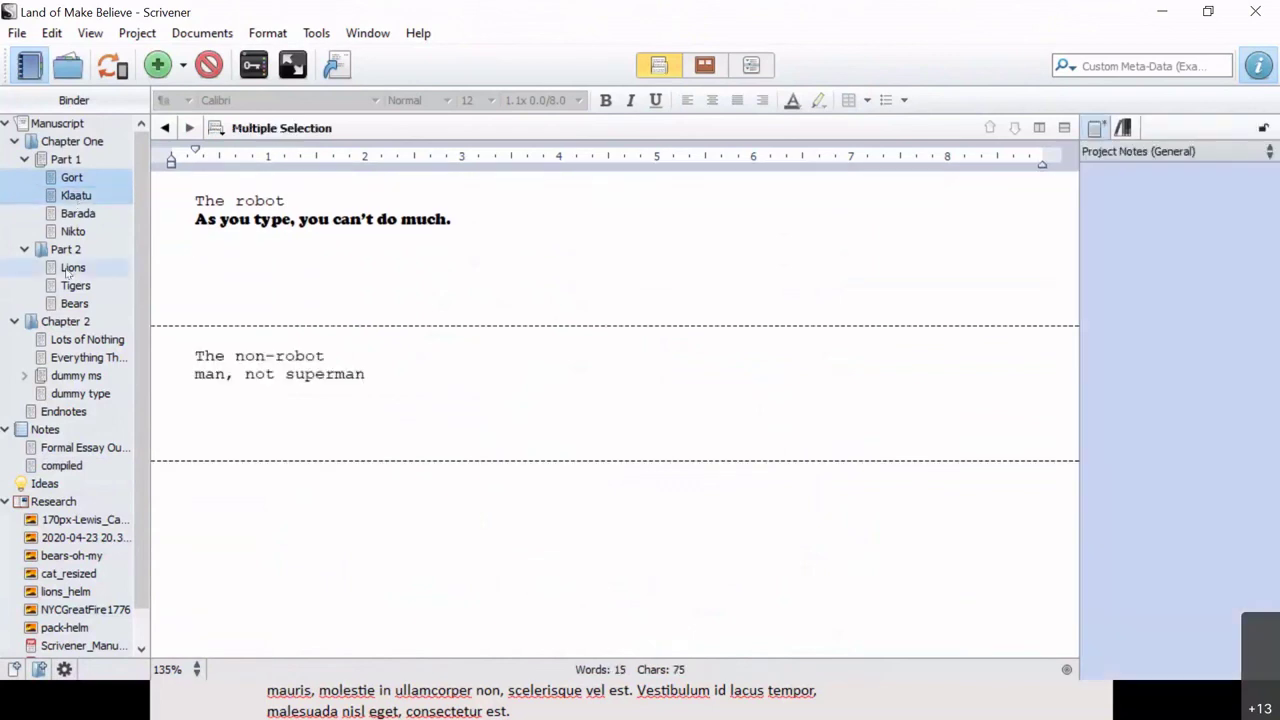
left_click(69, 270, "shift")
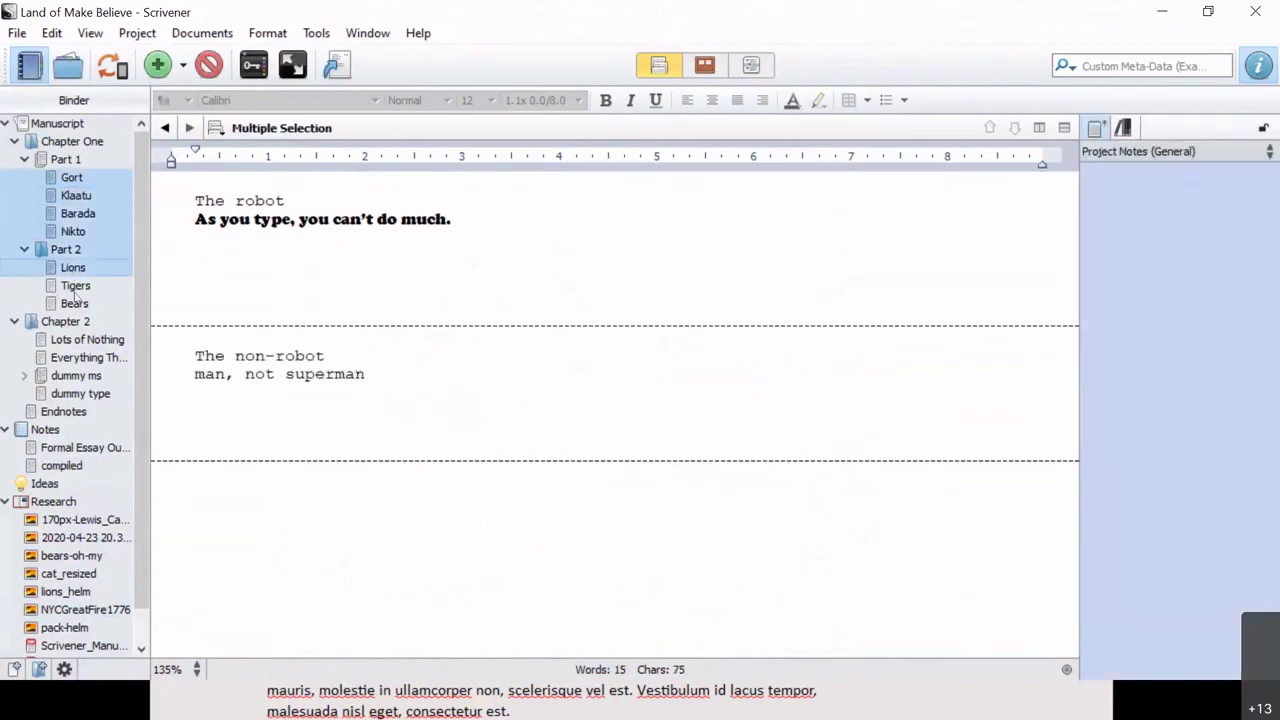
left_click(76, 214, "ctrl")
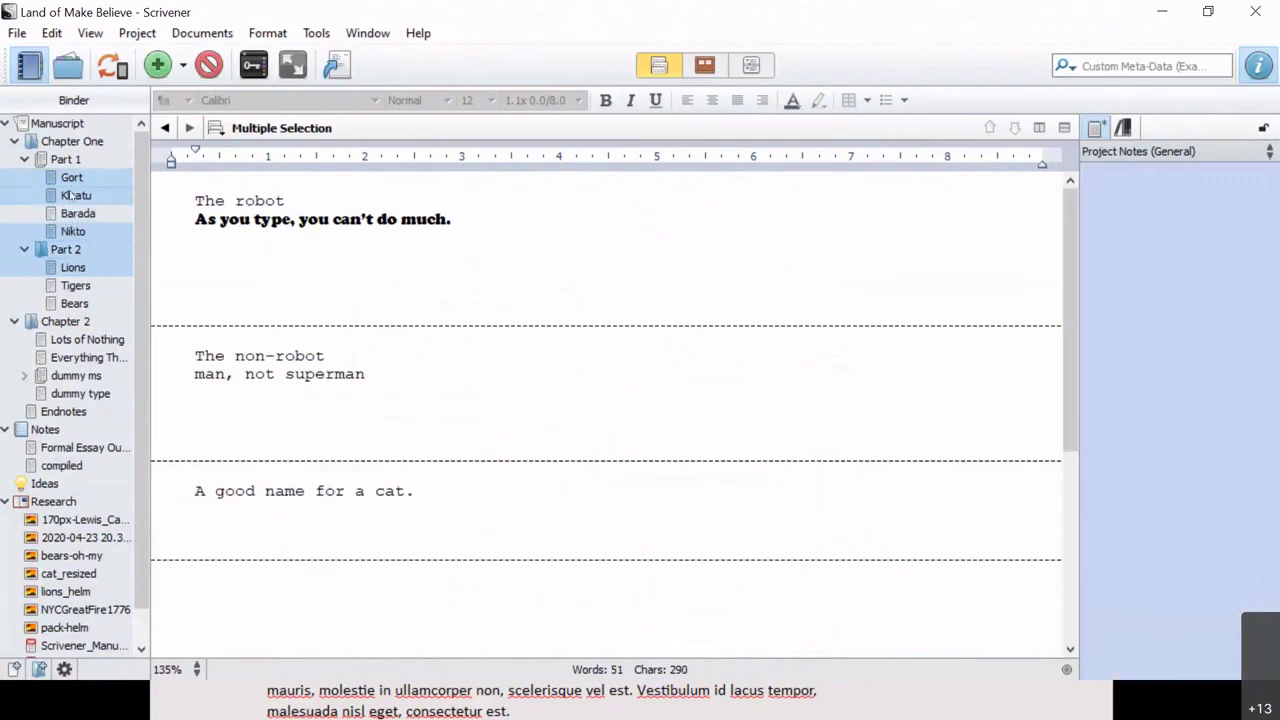
- Select only the non-adjacent documents Klaatu, Nikto, Bears and Everything That Converges to show them as one continuous text
left_click(72, 233)
left_click(76, 196, "ctrl")
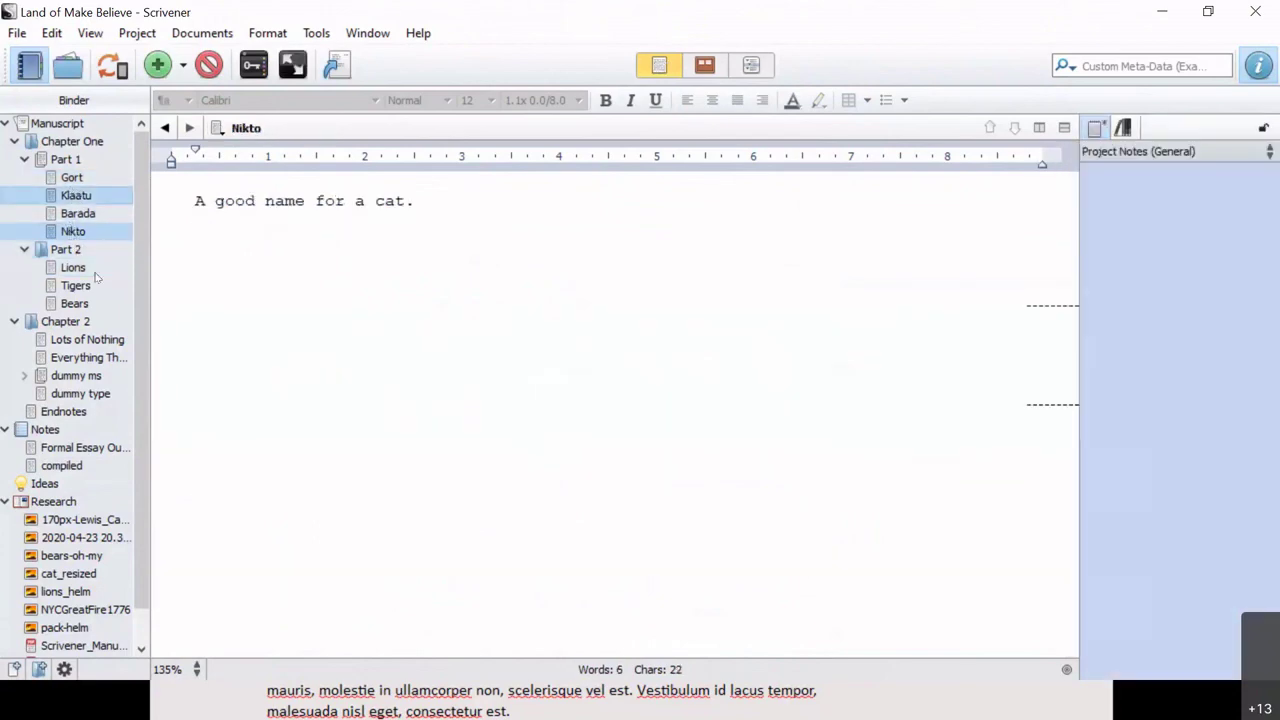
left_click(78, 304, "ctrl")
left_click(88, 357, "ctrl")
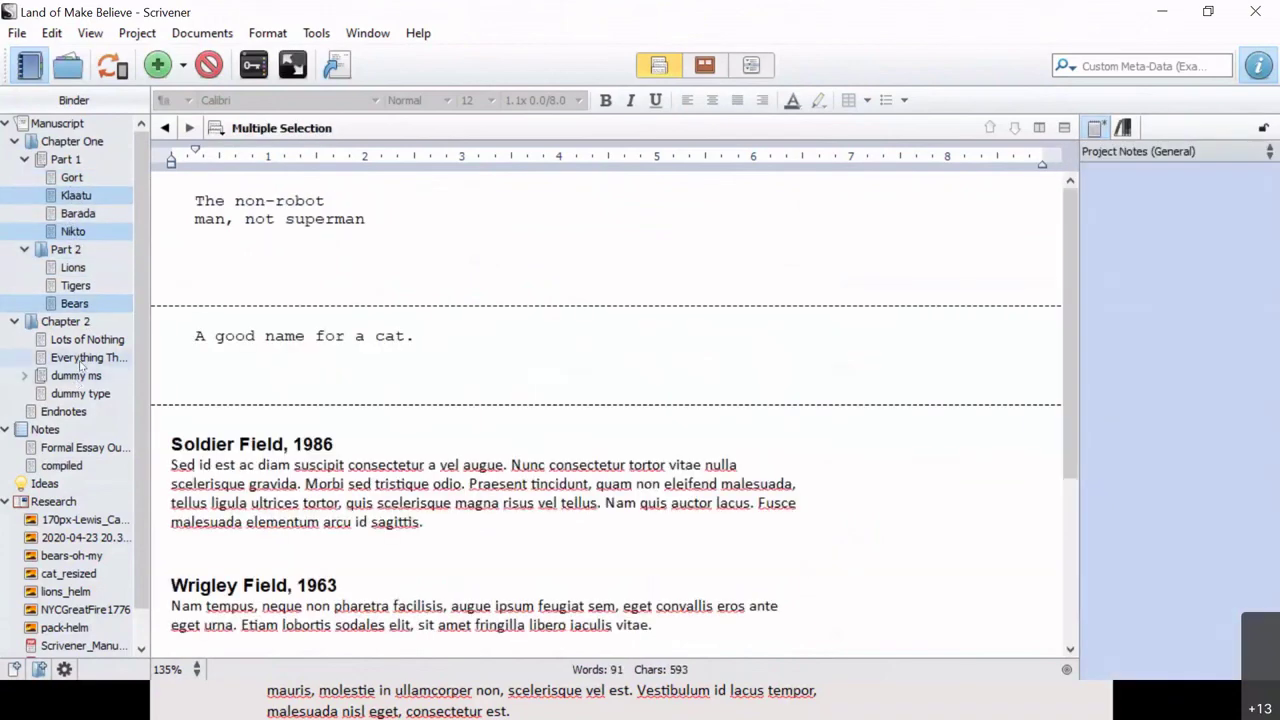
- Compile with the Custom format to a Word document (.docx) named selection in the Scrivener folder
left_click(333, 65)
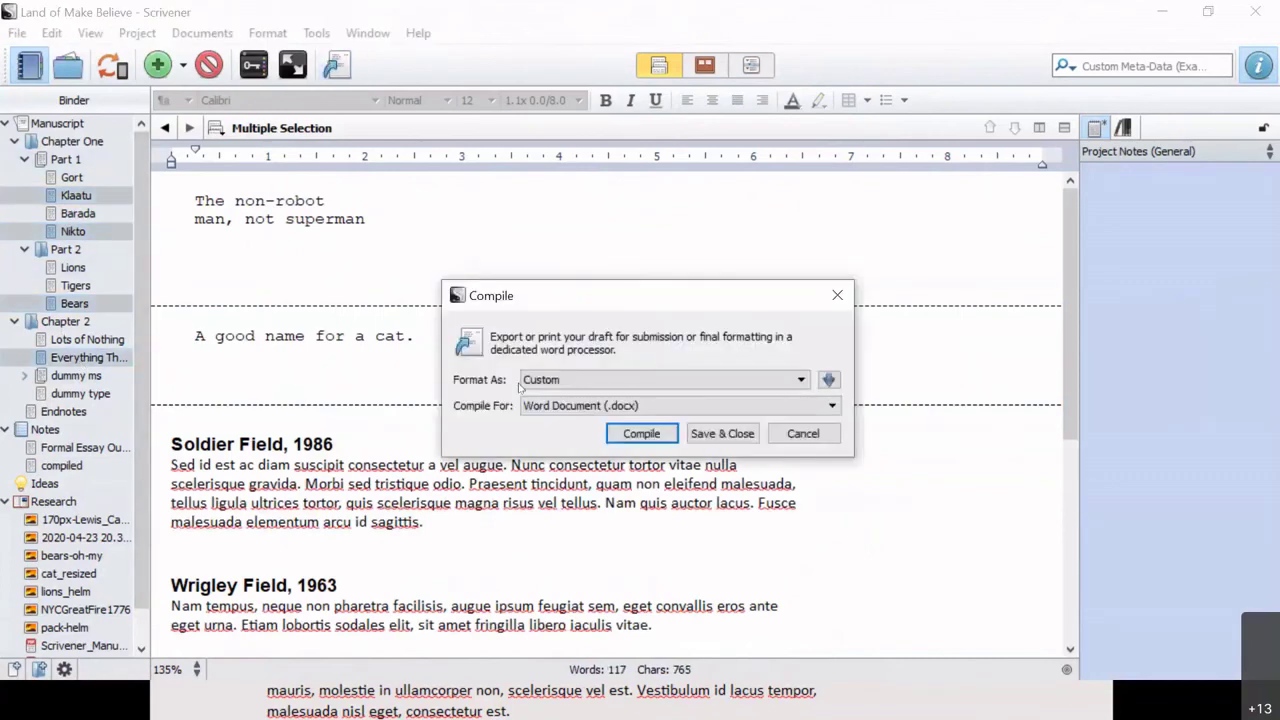
left_click(660, 434)
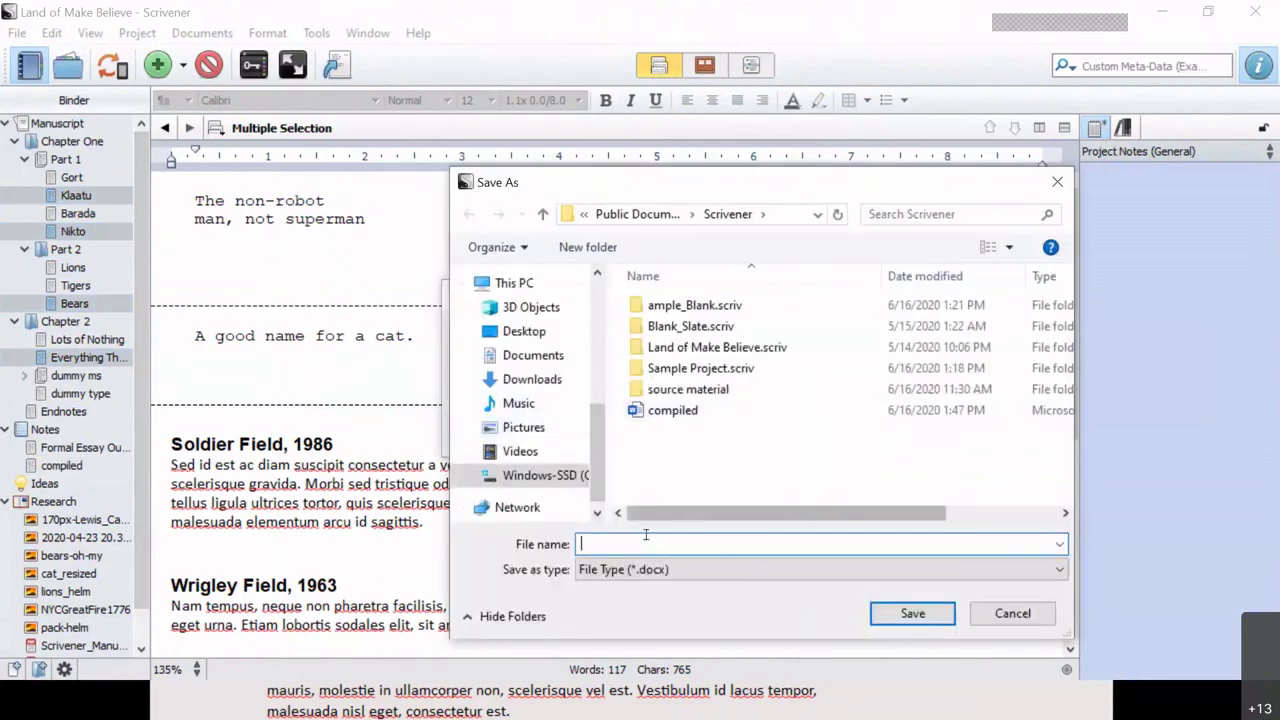
type("selection")
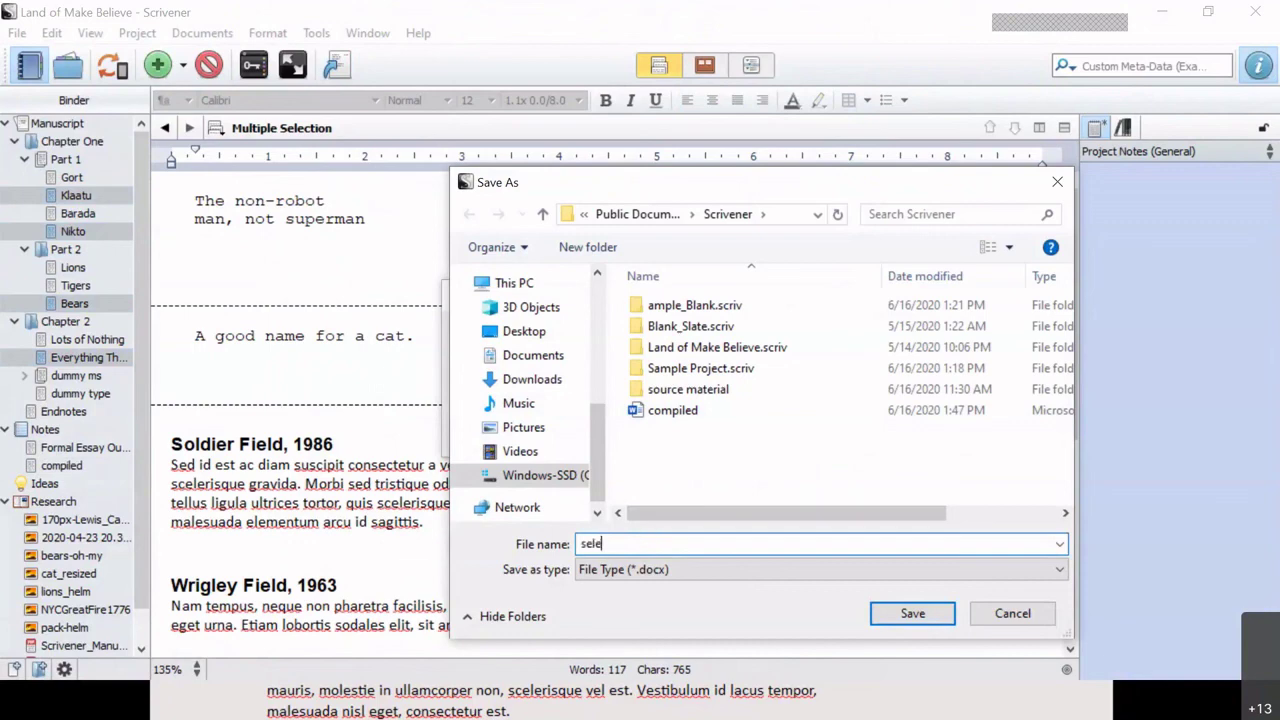
left_click(910, 613)
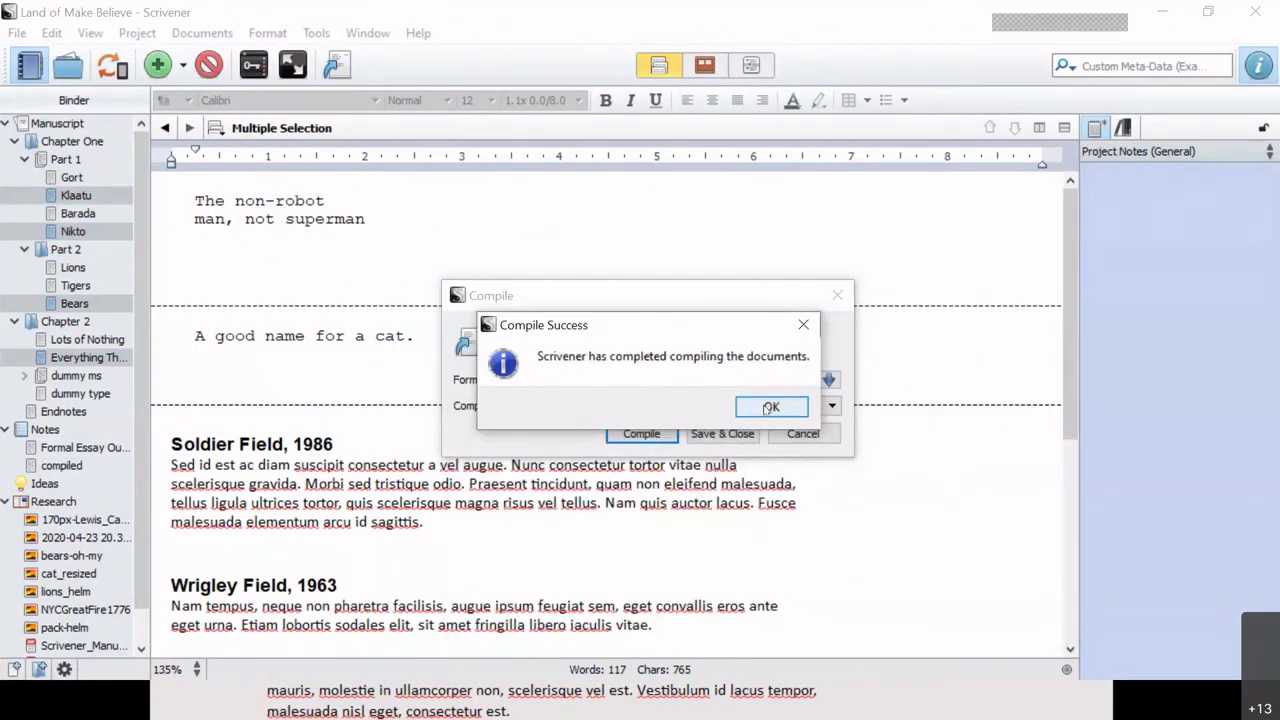
left_click(766, 406)
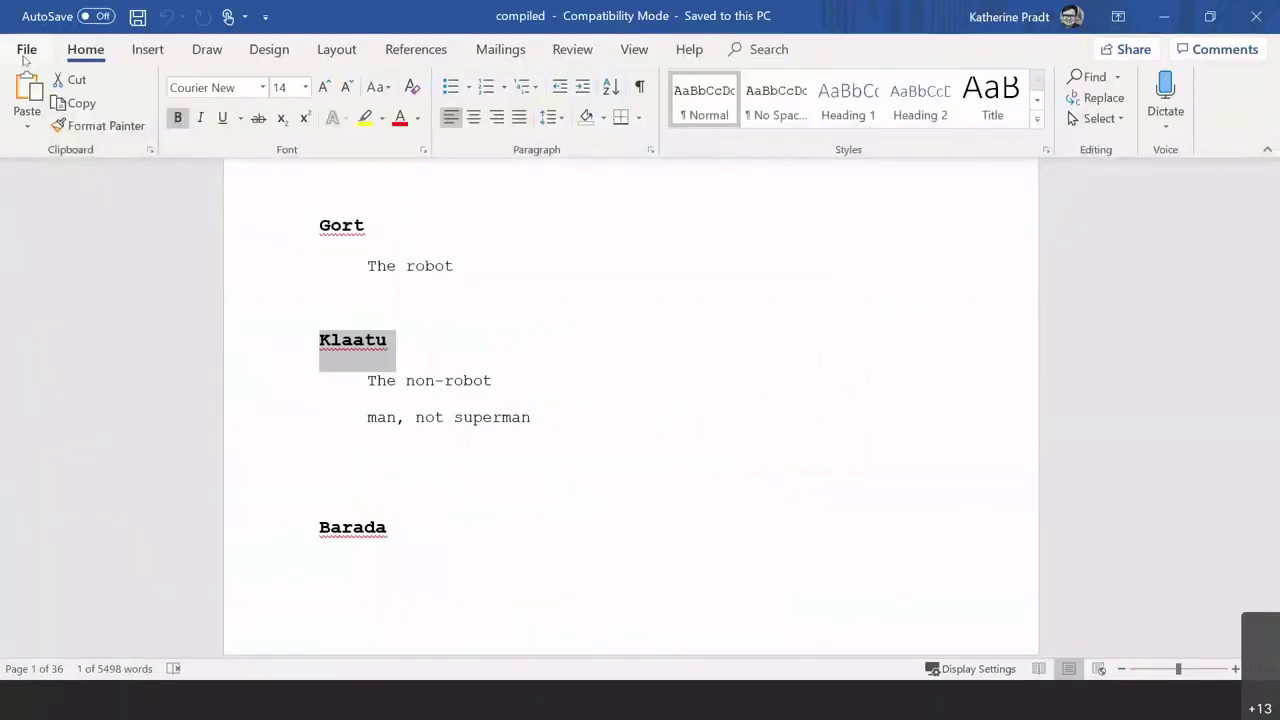
- In Word, open the document named selection from the Scrivener folder
left_click(24, 50)
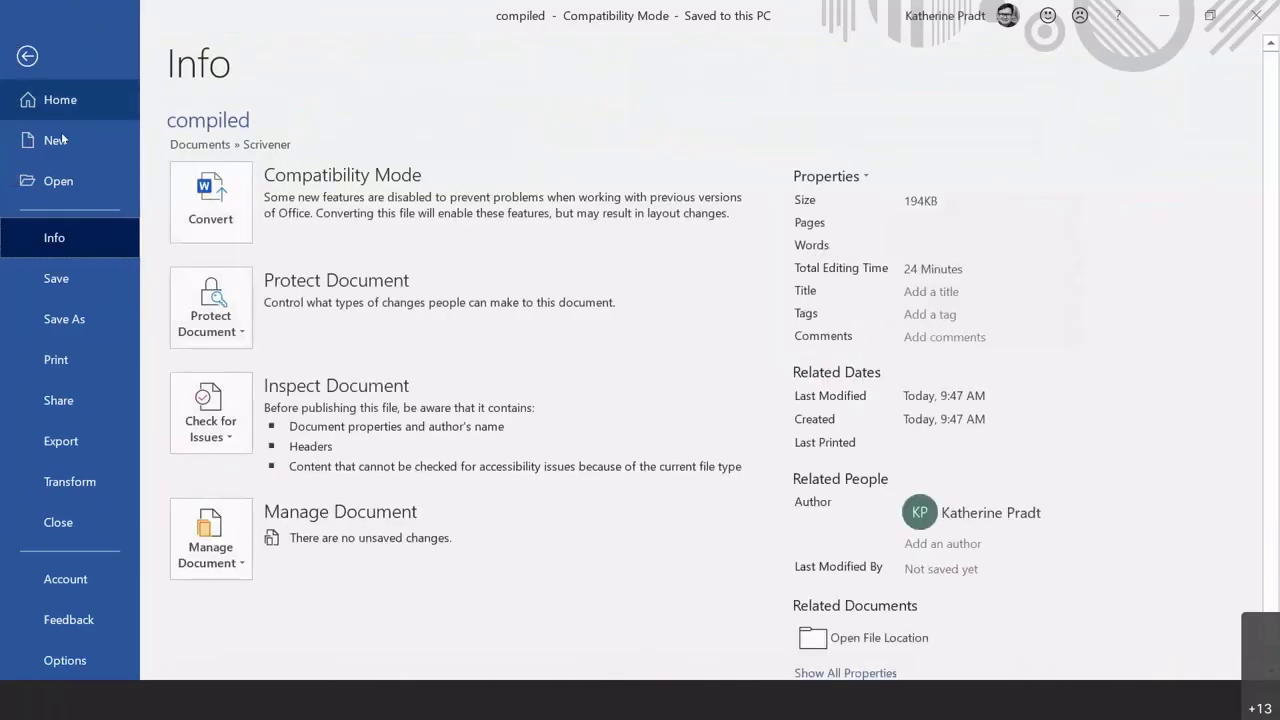
left_click(56, 180)
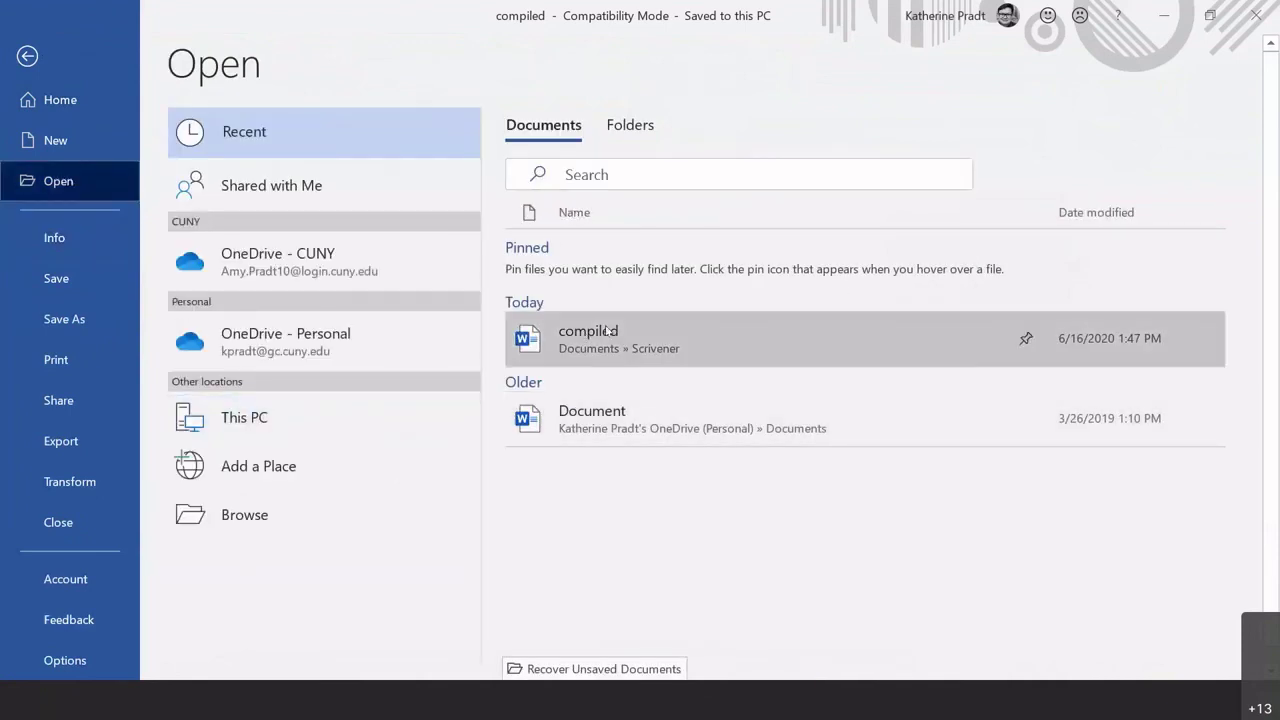
left_click(266, 517)
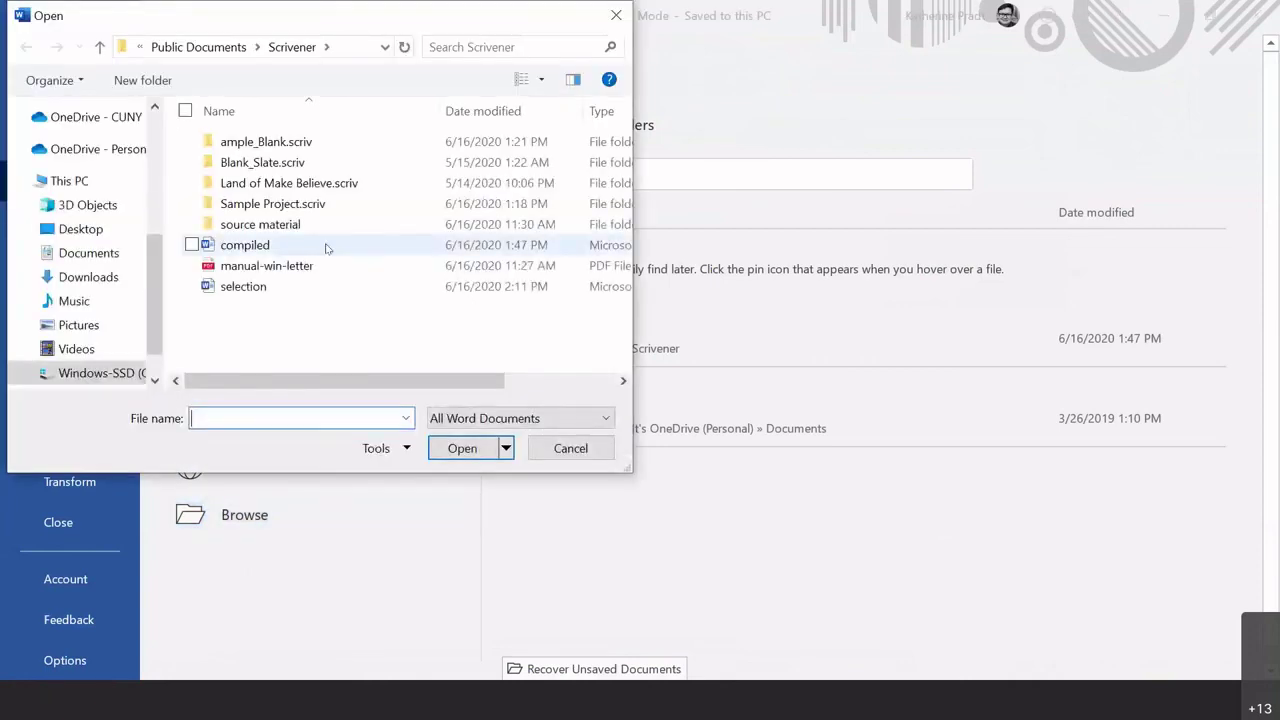
double_click(259, 289)
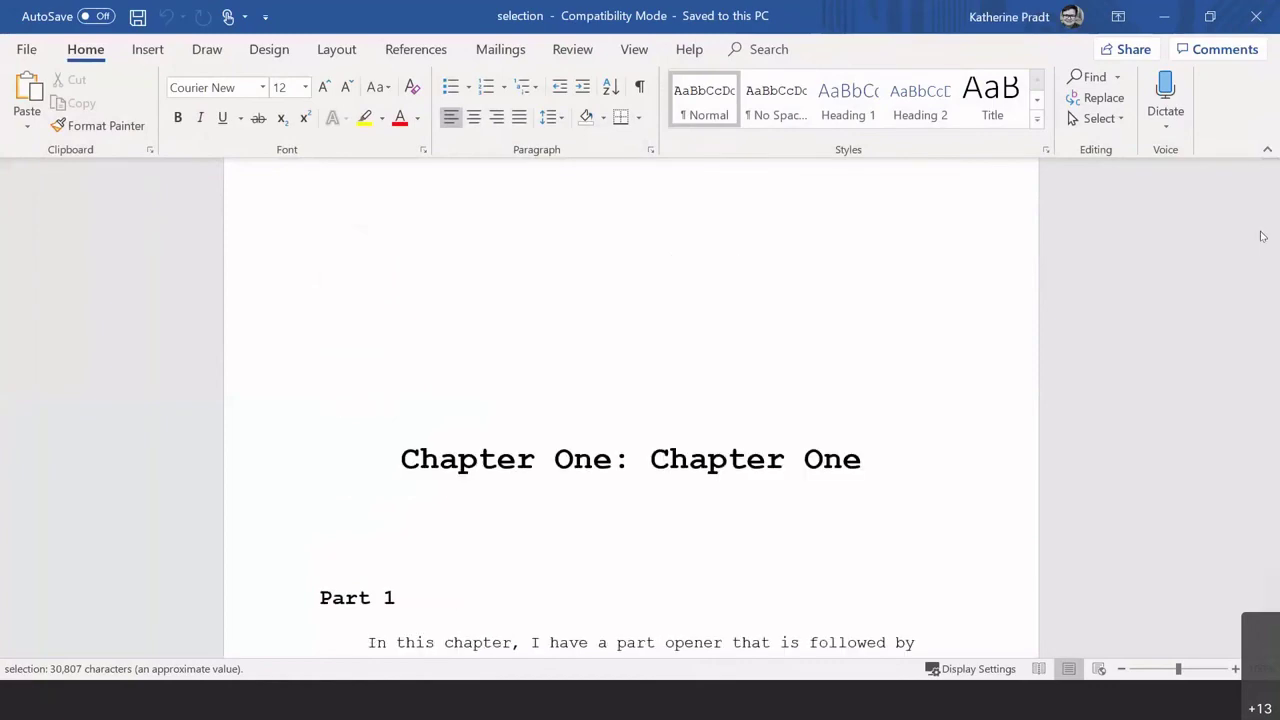
- Look through the selection document to check which sections the compile included
mouse_move(1274, 219)
left_mouse_down()
mouse_move(1270, 631)
mouse_move(1270, 215)
left_mouse_up()
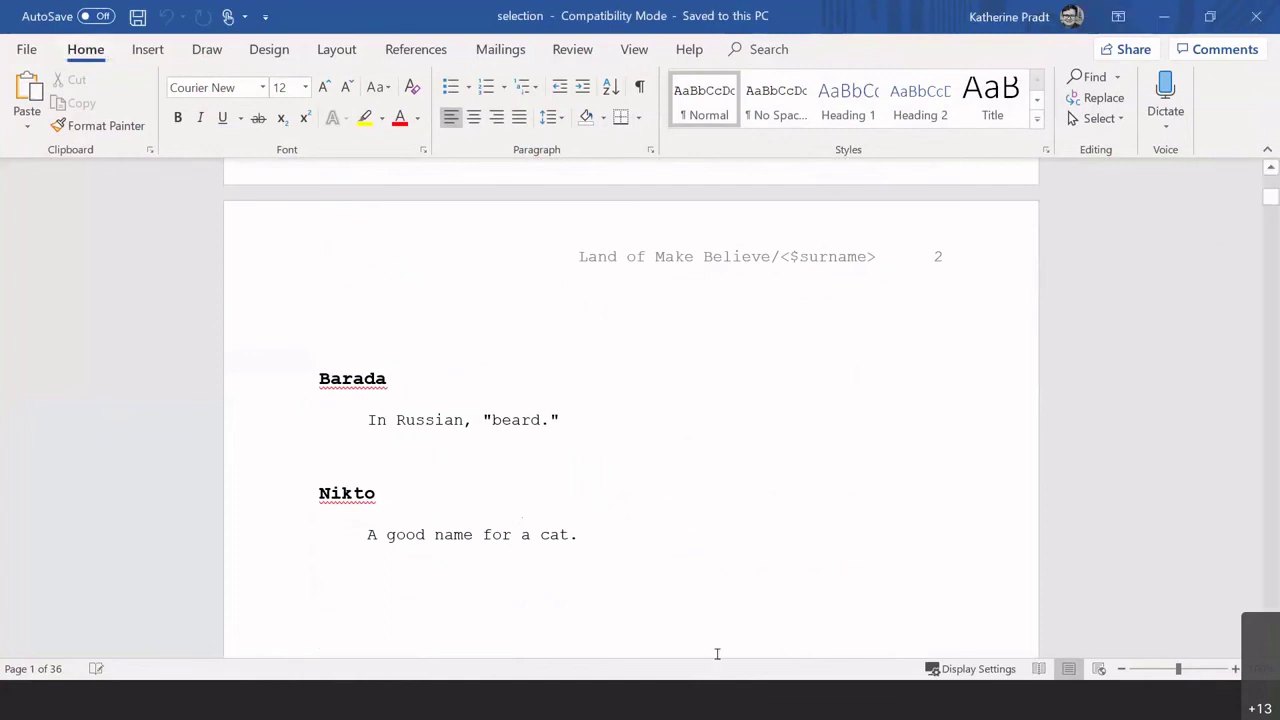
scroll(706, 517, "down", 2)
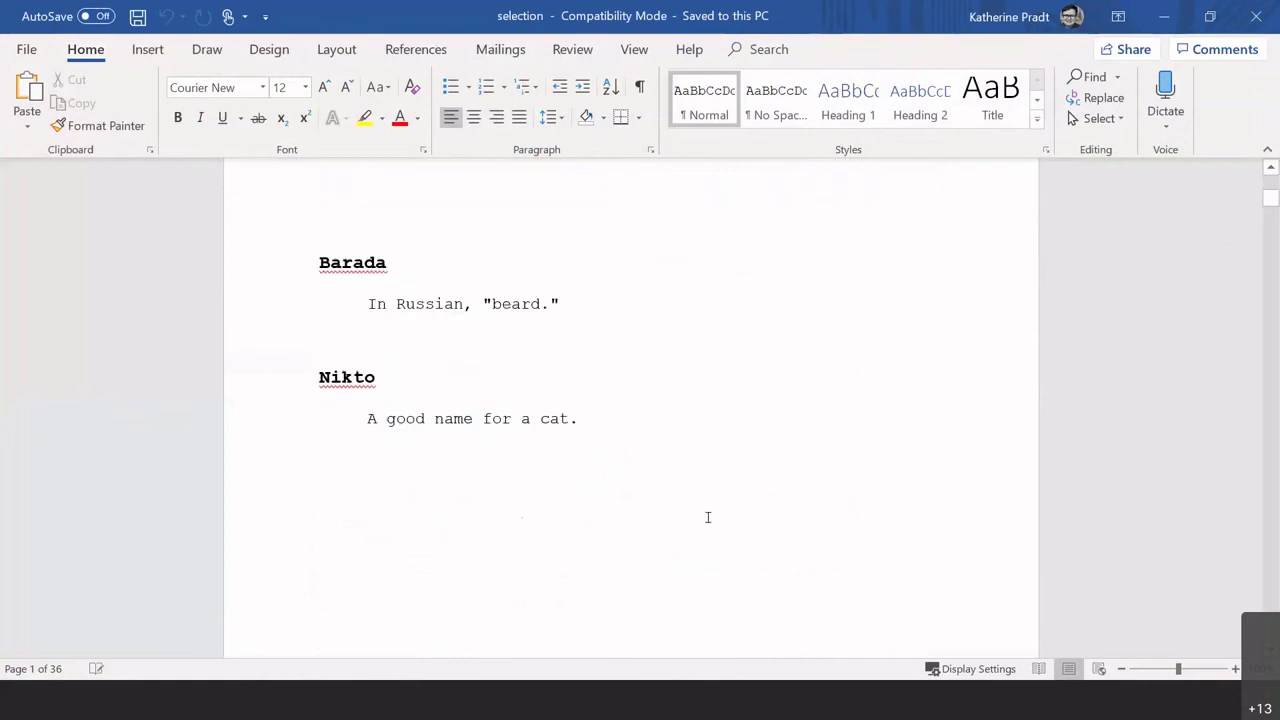
scroll(814, 477, "up", 5)
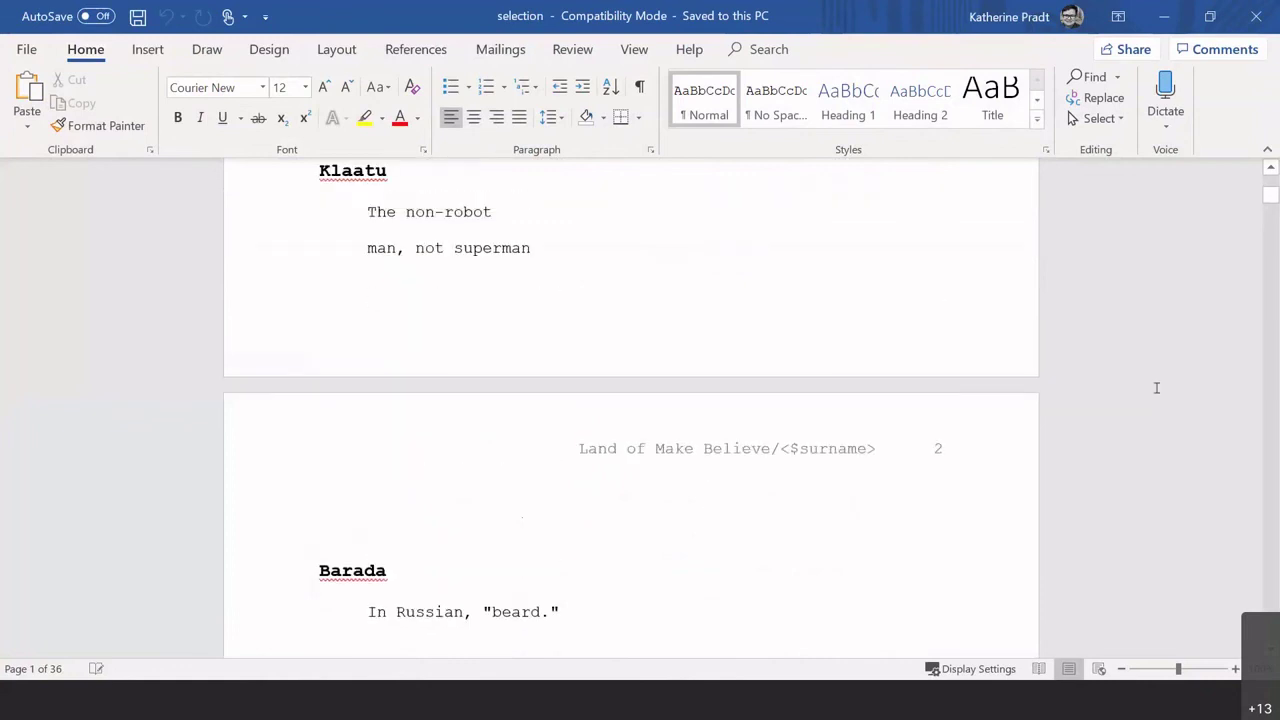
left_click_drag(1270, 195, 600, 620)
- Switch back to Scrivener and review the text of the four selected documents from Klaatu to Everything That Converges
left_click(660, 700)
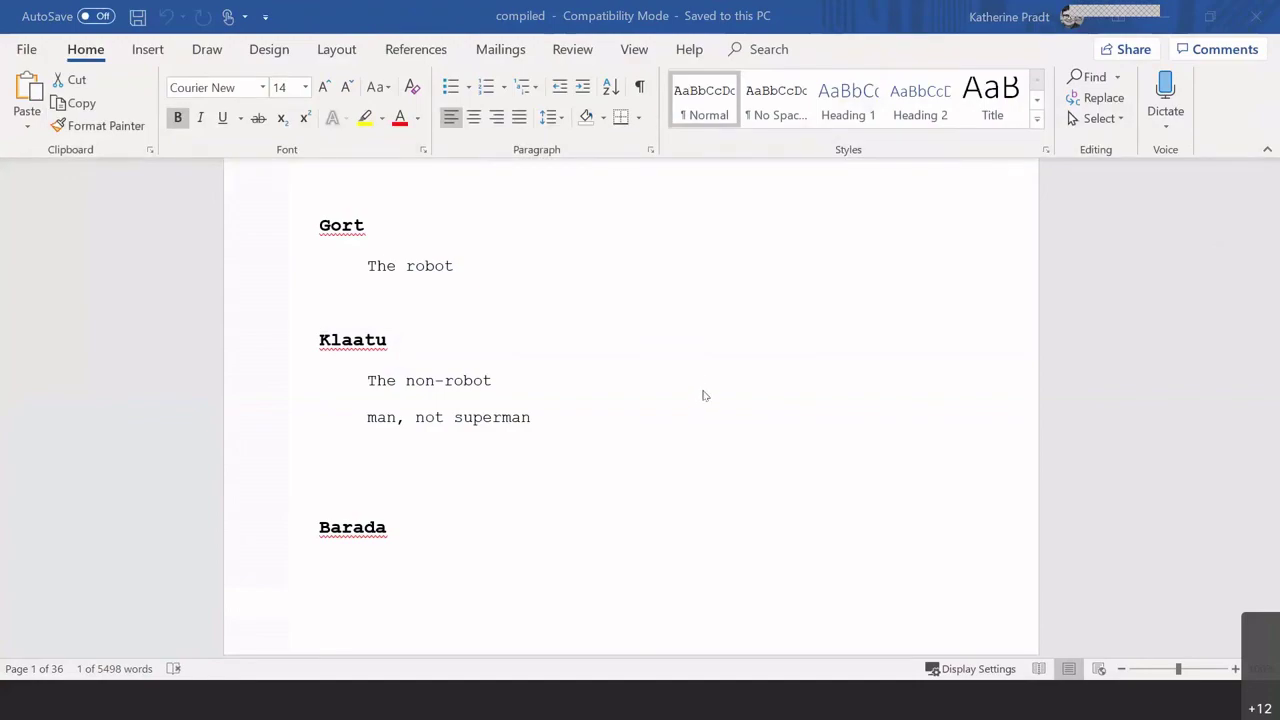
key("alt+Tab")
left_click(461, 343)
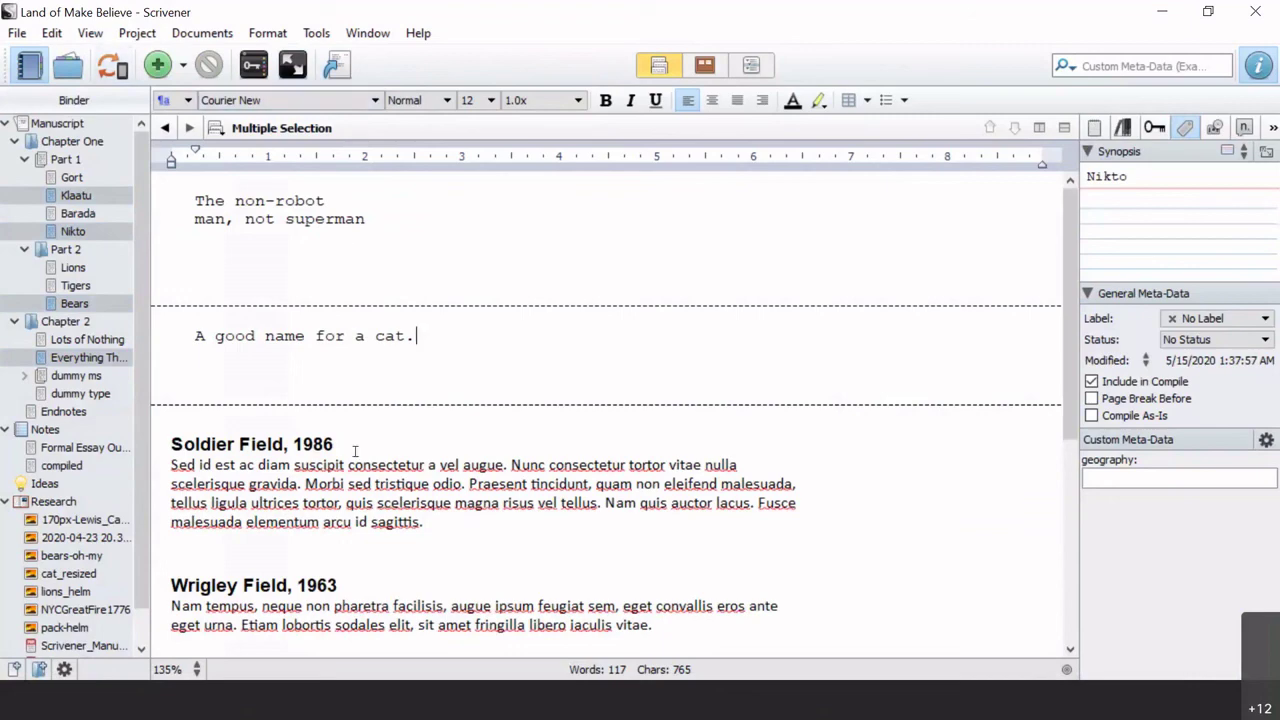
scroll(475, 457, "down", 8)
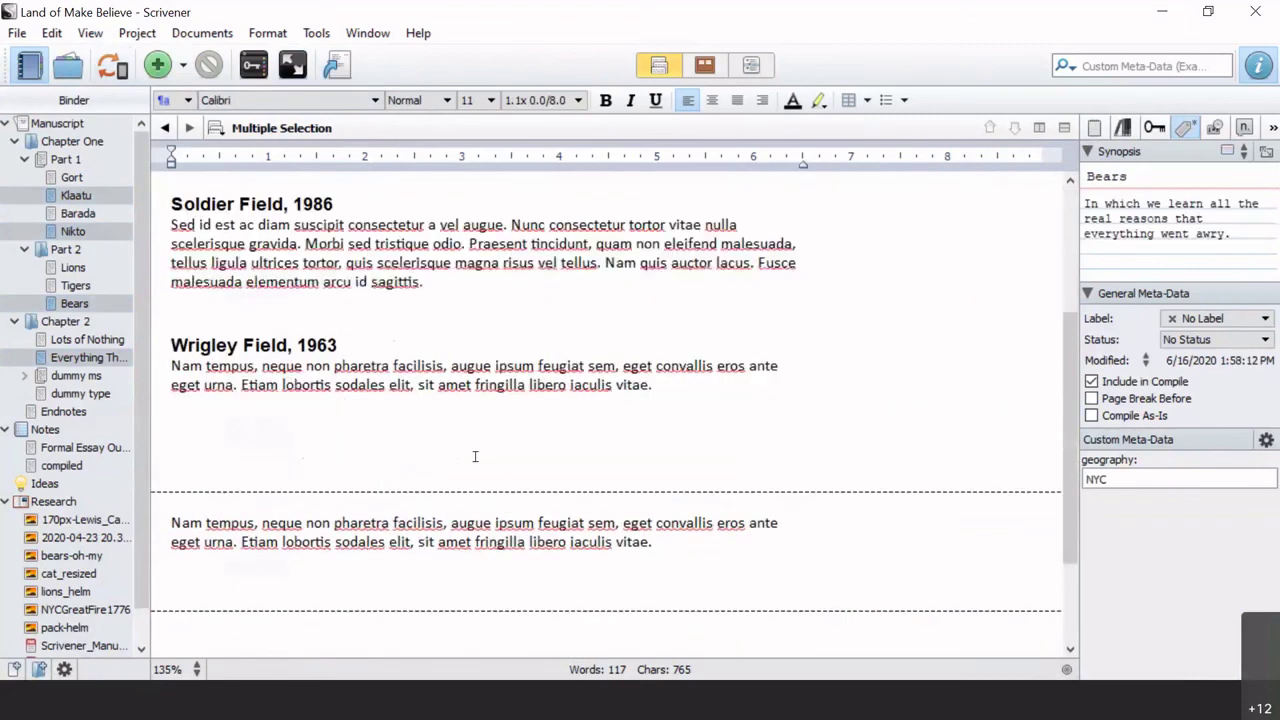
scroll(475, 457, "up", 8)
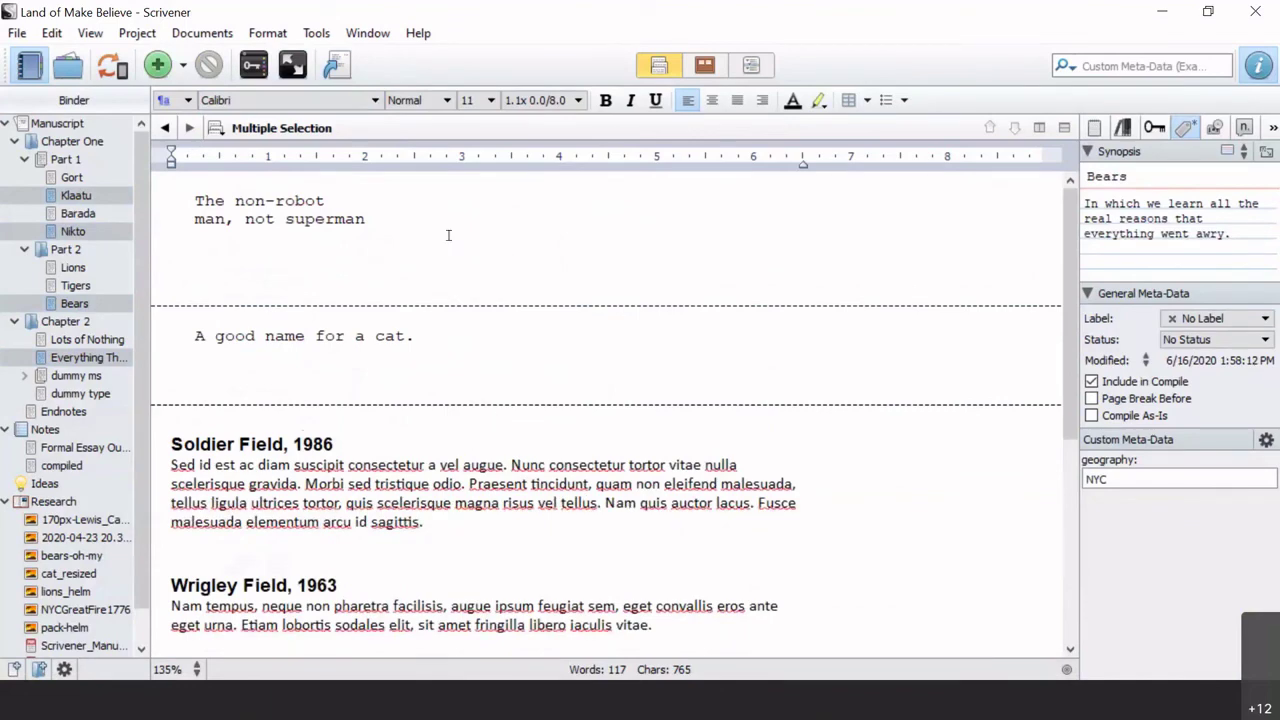
- Look at the Getting Started choices for a new project, and leave without creating one
left_click(16, 36)
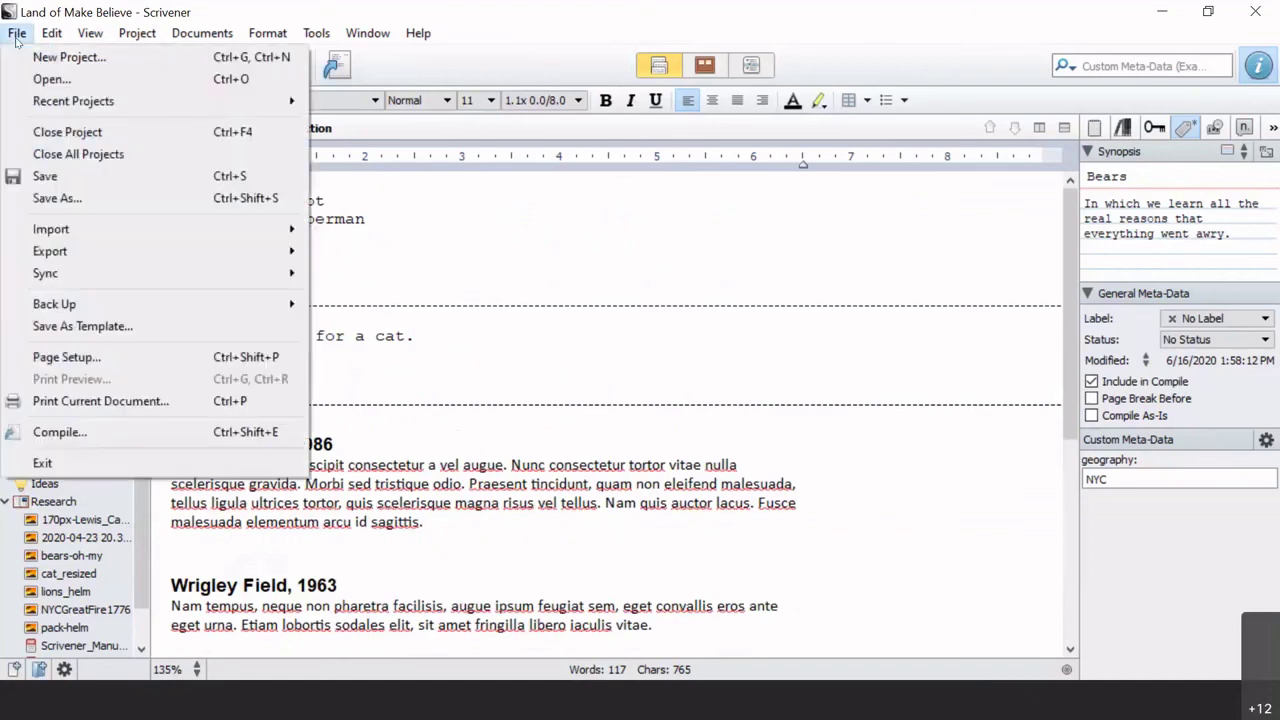
left_click(70, 58)
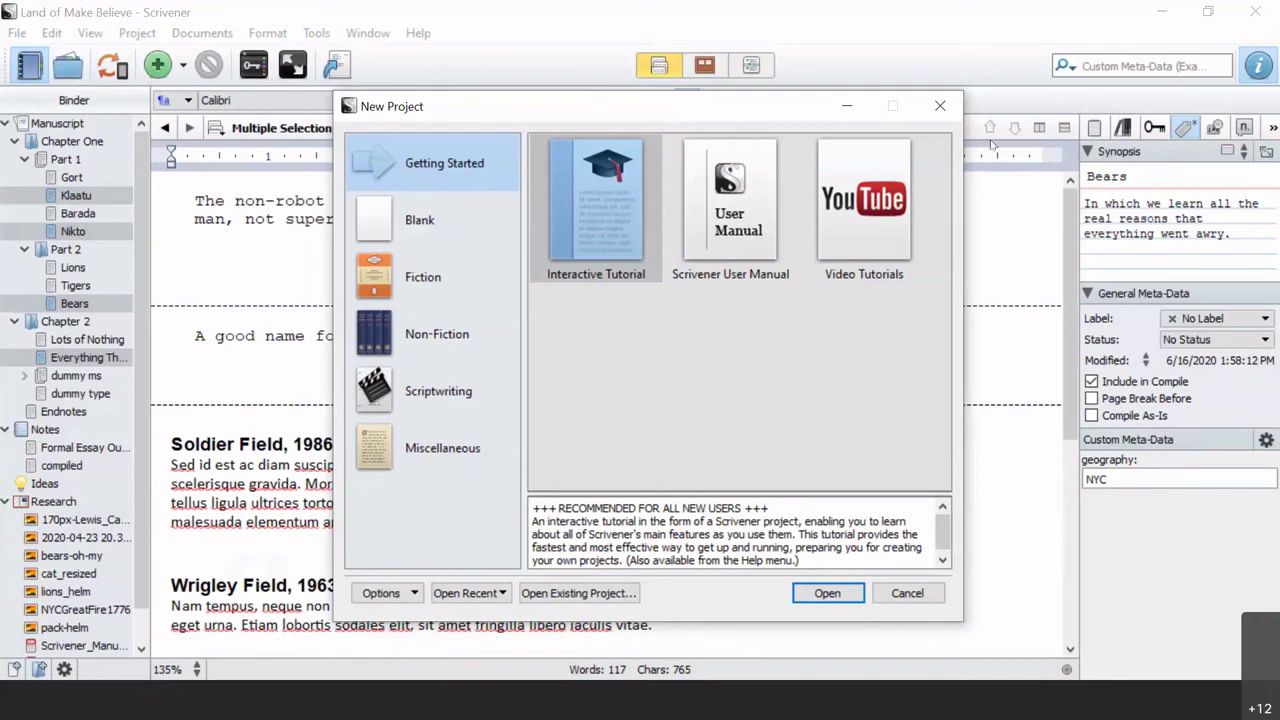
left_click(940, 108)
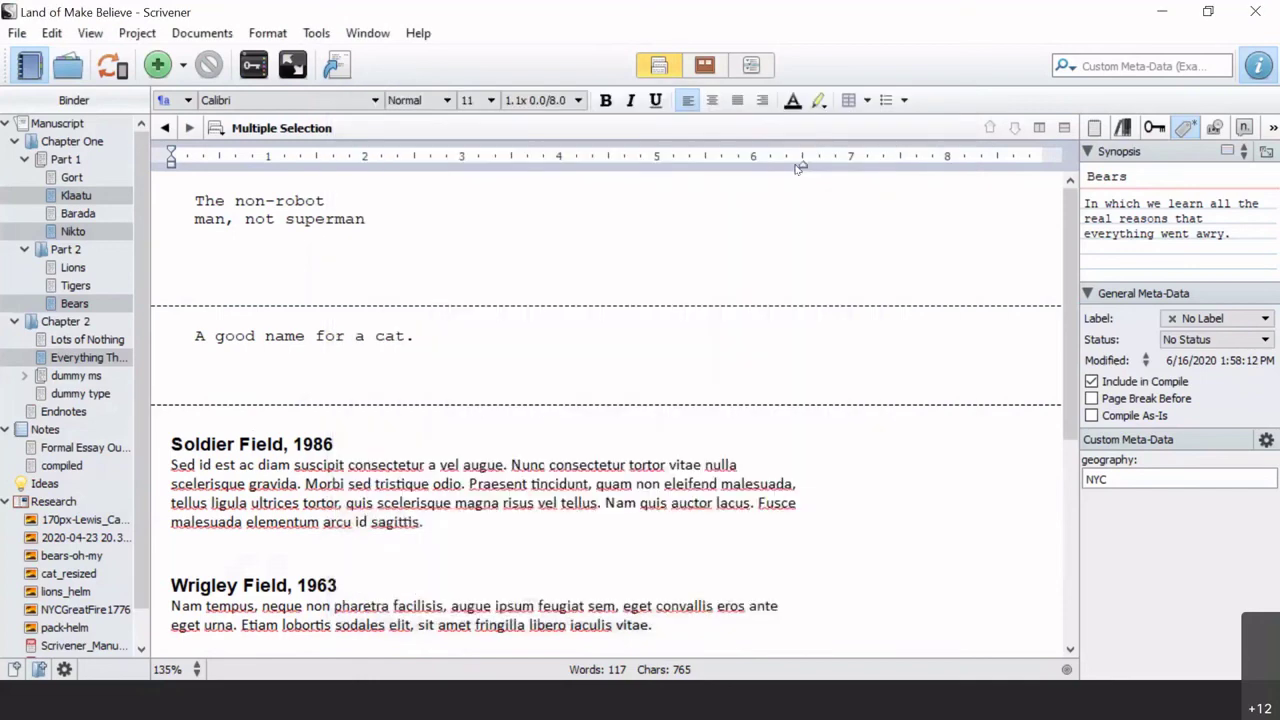